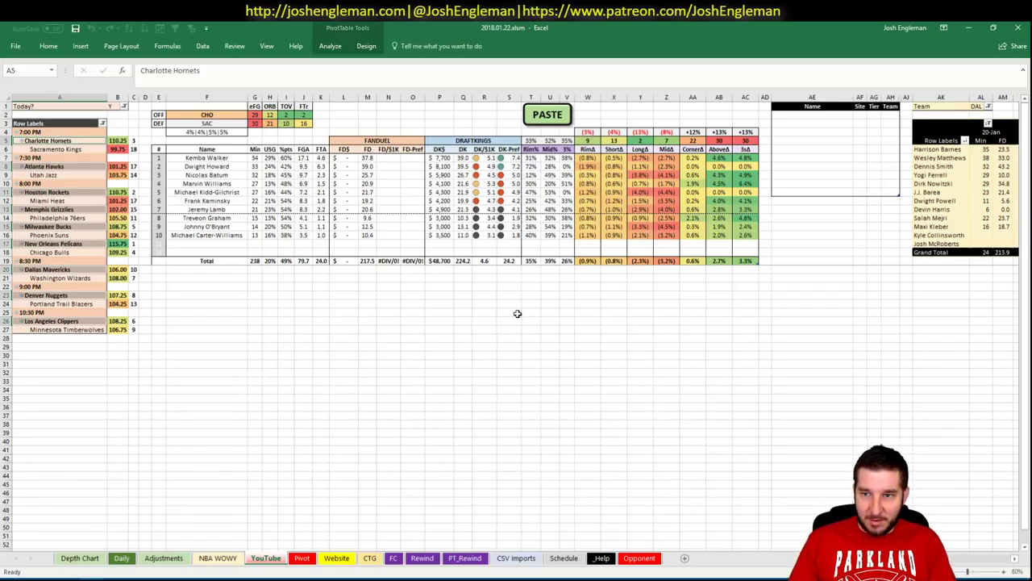
# Narrow the FTr column J slightly on the YouTube sheet
pyautogui.click(294, 291)
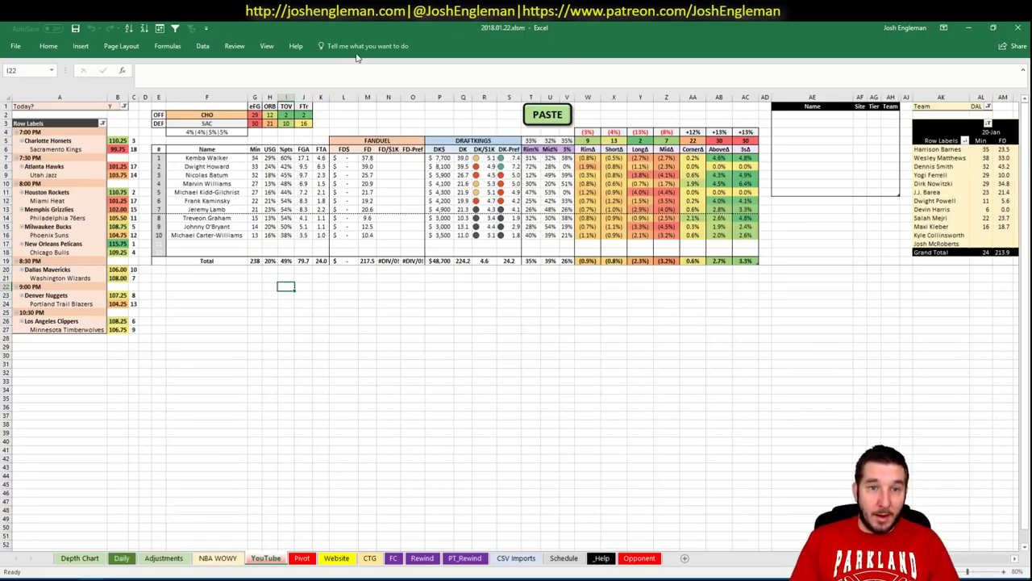
pyautogui.moveTo(313, 97); pyautogui.dragTo(309, 97)
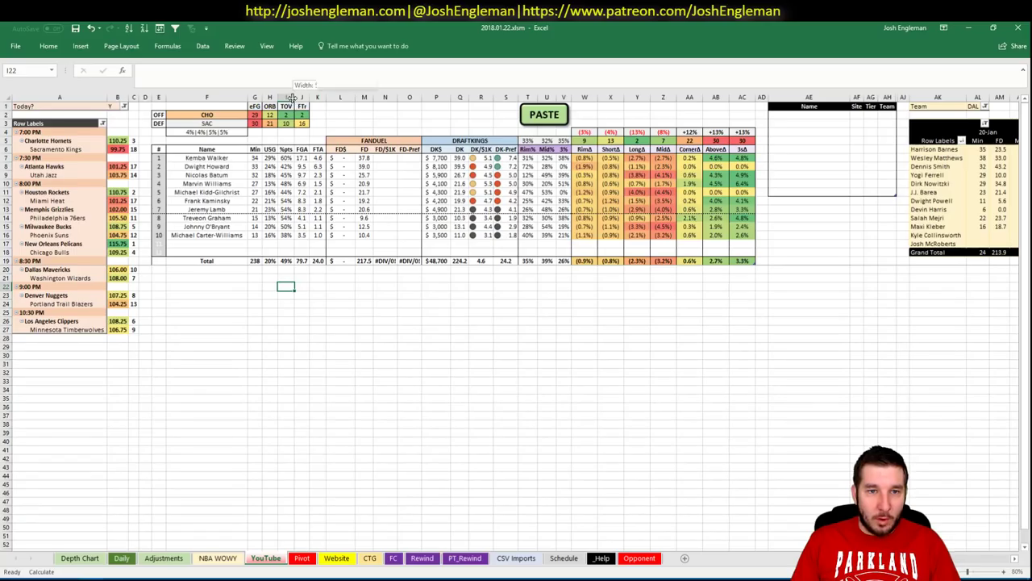
# Examine the opponent cell F3 and the defense-versus-position percentages in F4 for the CHO matchup
pyautogui.click(226, 131)
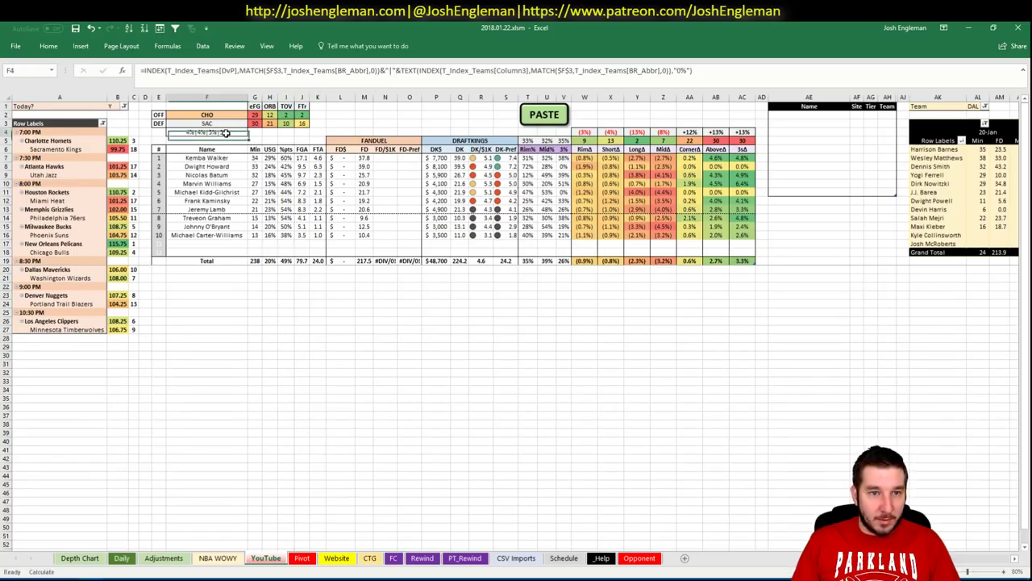
pyautogui.click(197, 140)
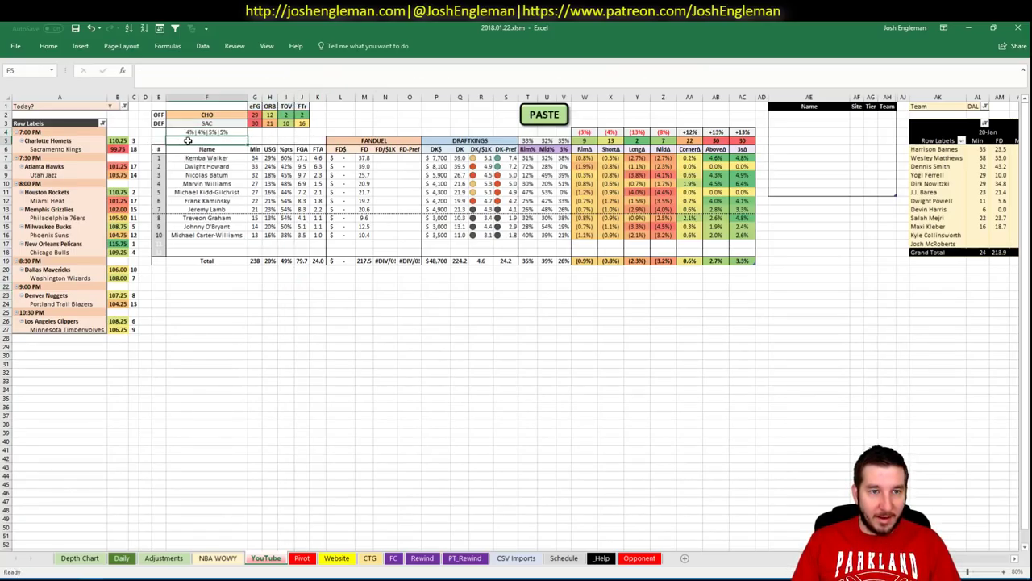
pyautogui.click(211, 131)
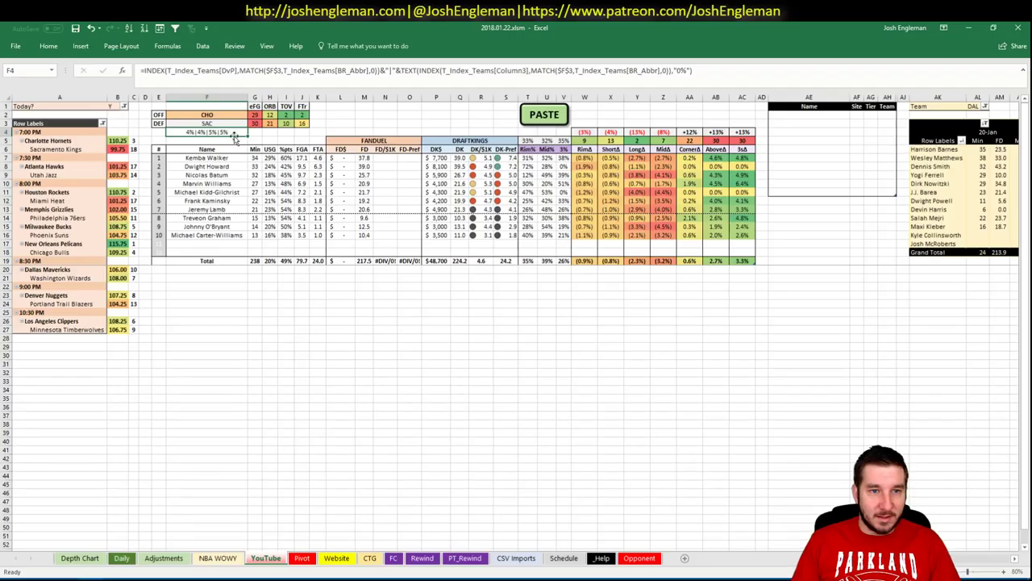
pyautogui.click(296, 134)
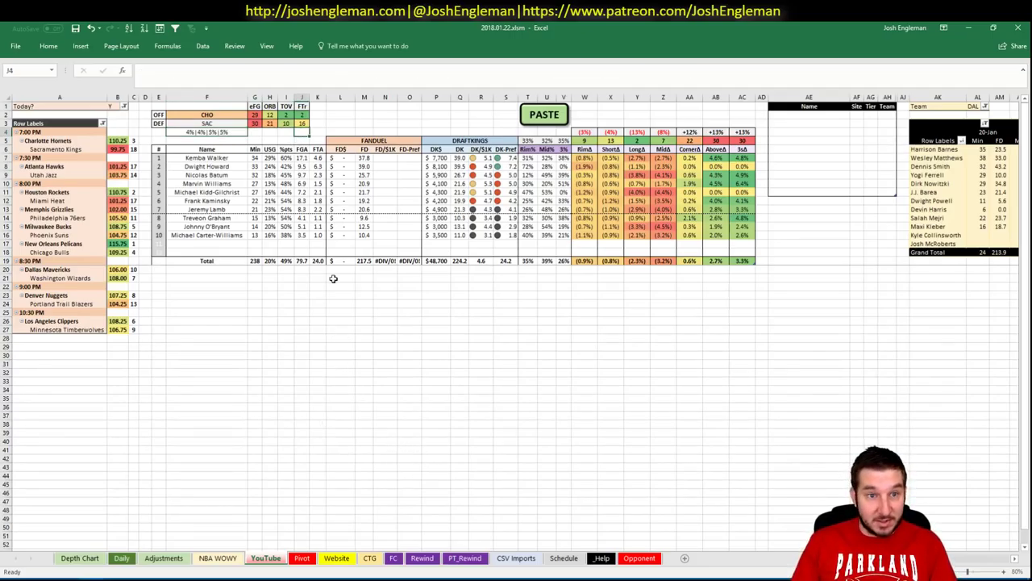
pyautogui.click(208, 122)
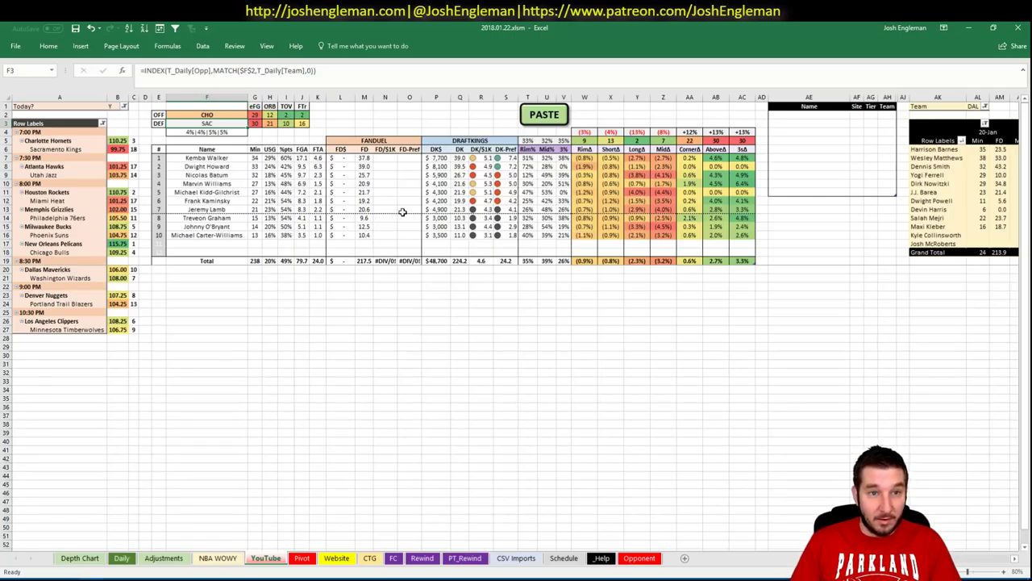
pyautogui.click(208, 133)
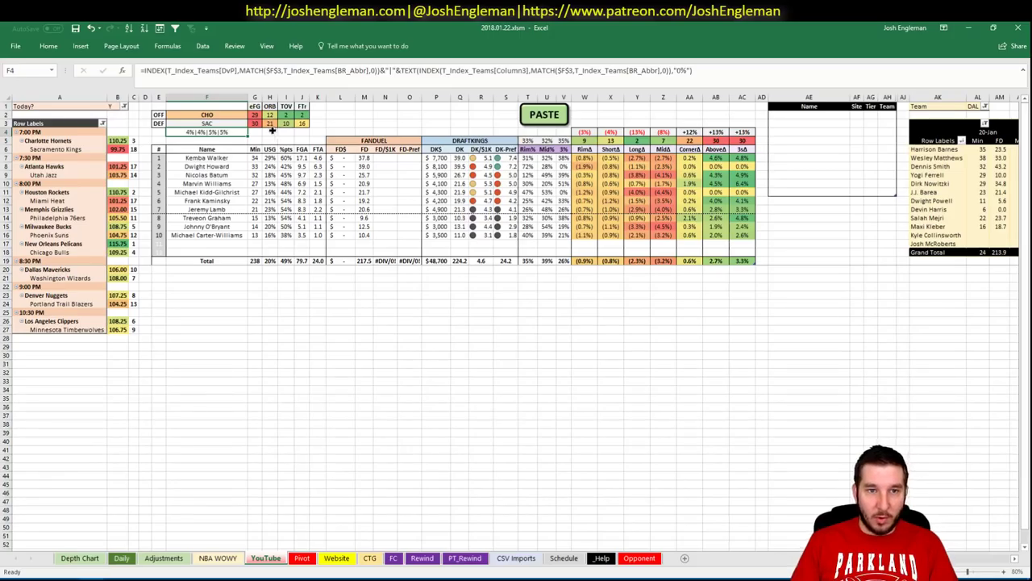
pyautogui.click(272, 131)
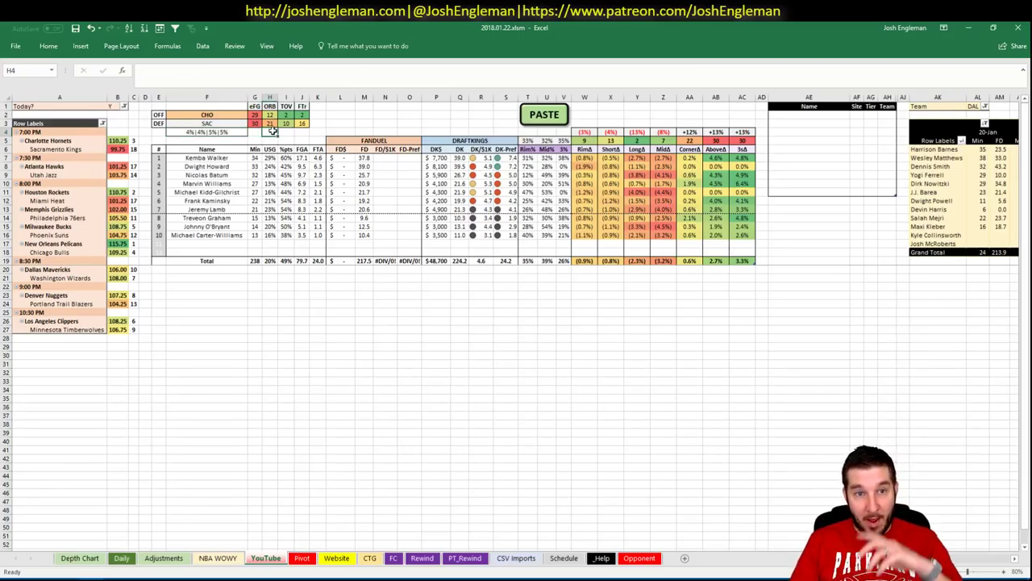
pyautogui.click(241, 133)
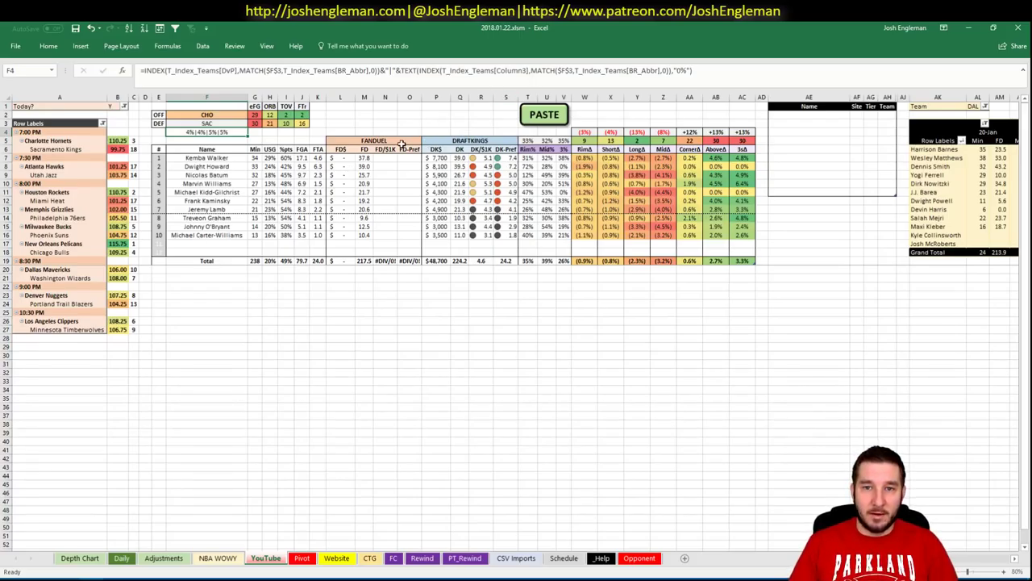
pyautogui.click(474, 365)
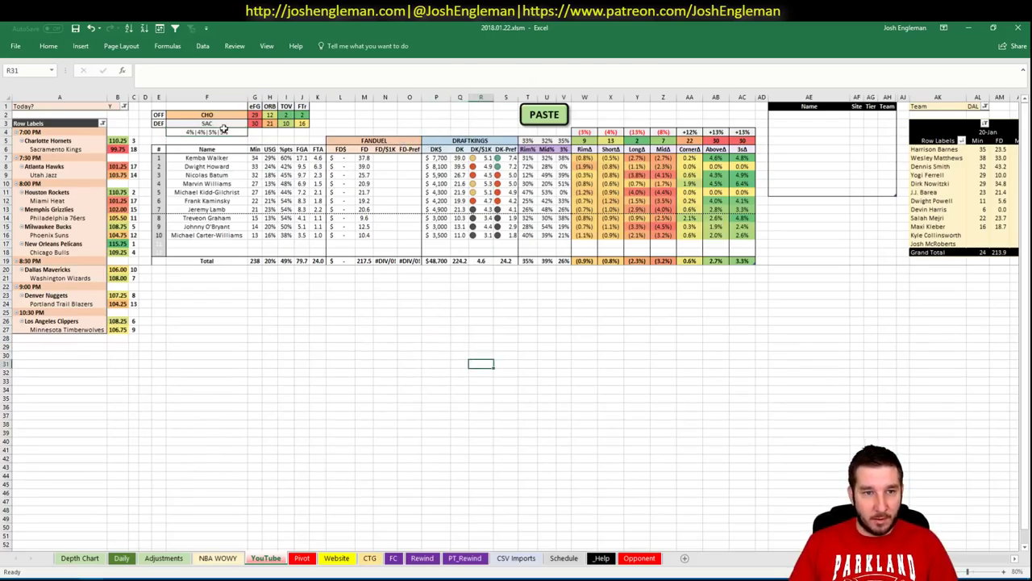
pyautogui.click(185, 133)
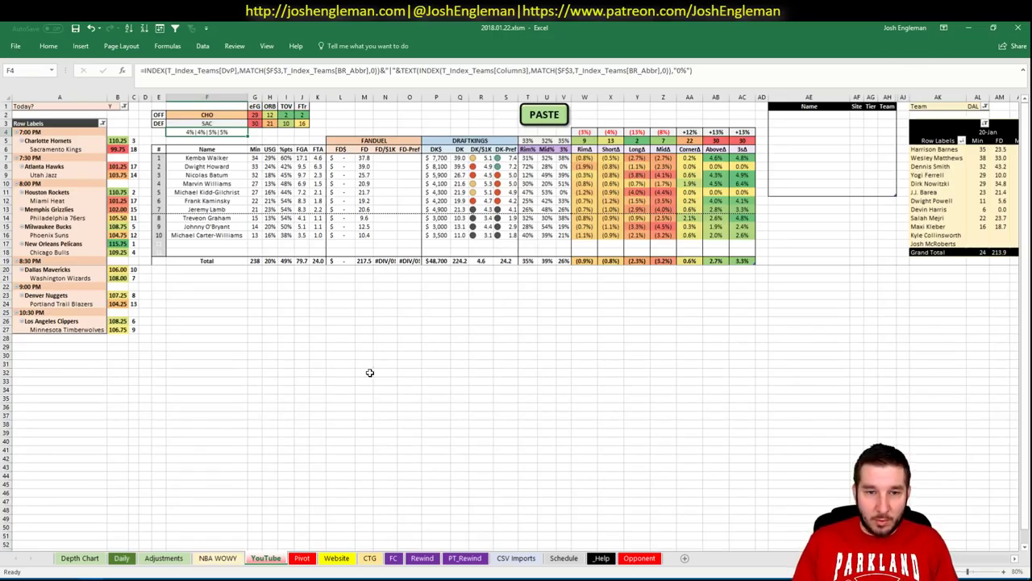
# Inspect the FanDuel column formulas for the Hornets players and the projection and salary formulas on the Daily sheet
pyautogui.click(394, 183)
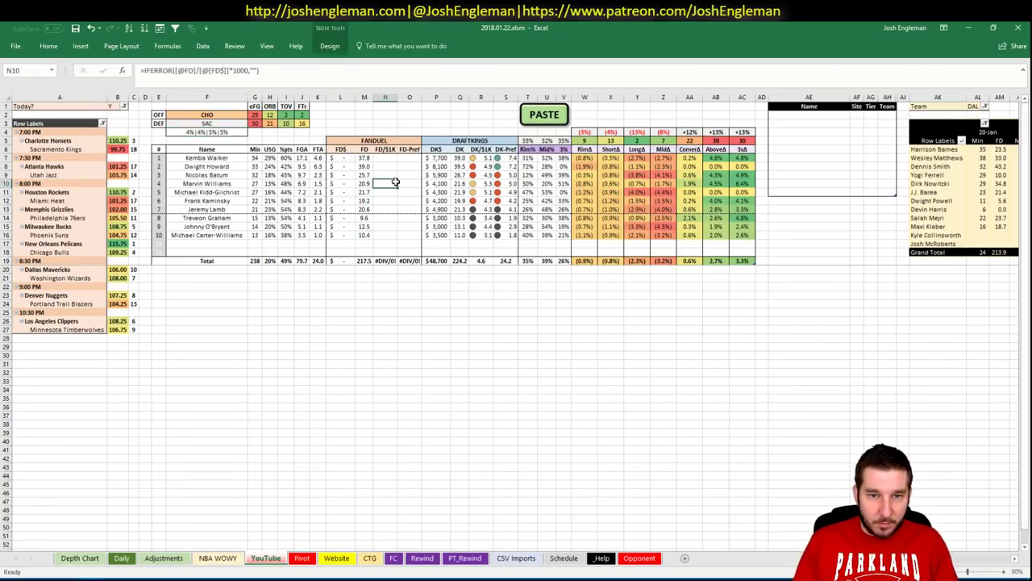
pyautogui.click(331, 182)
pyautogui.click(348, 184)
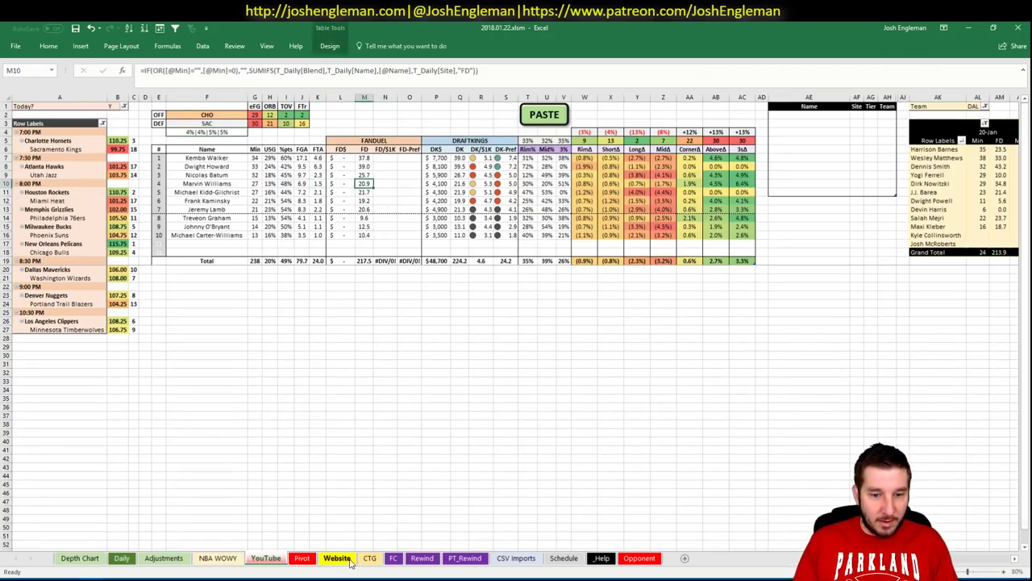
pyautogui.click(81, 558)
pyautogui.click(121, 559)
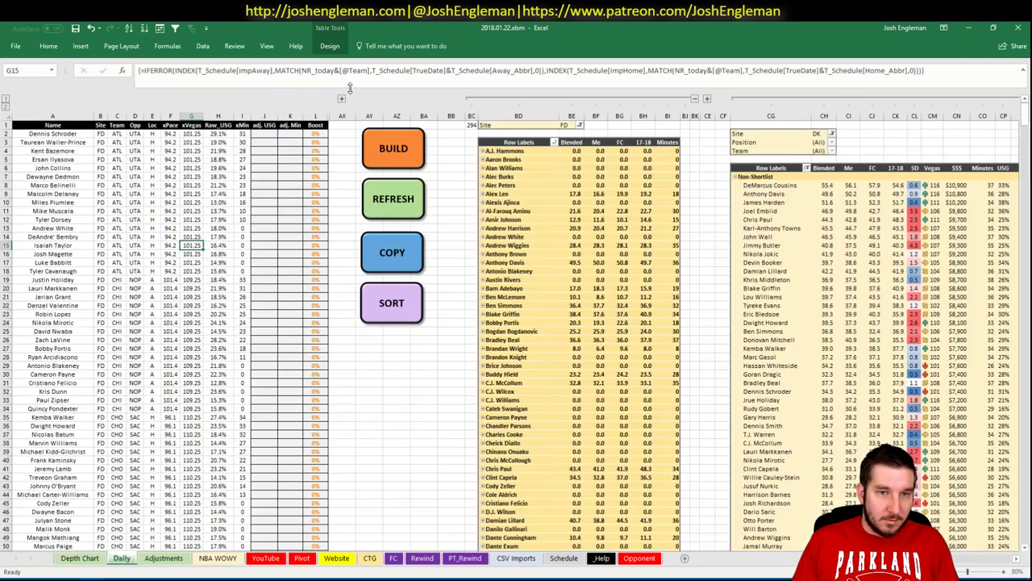
pyautogui.hscroll(5, 341, 97)
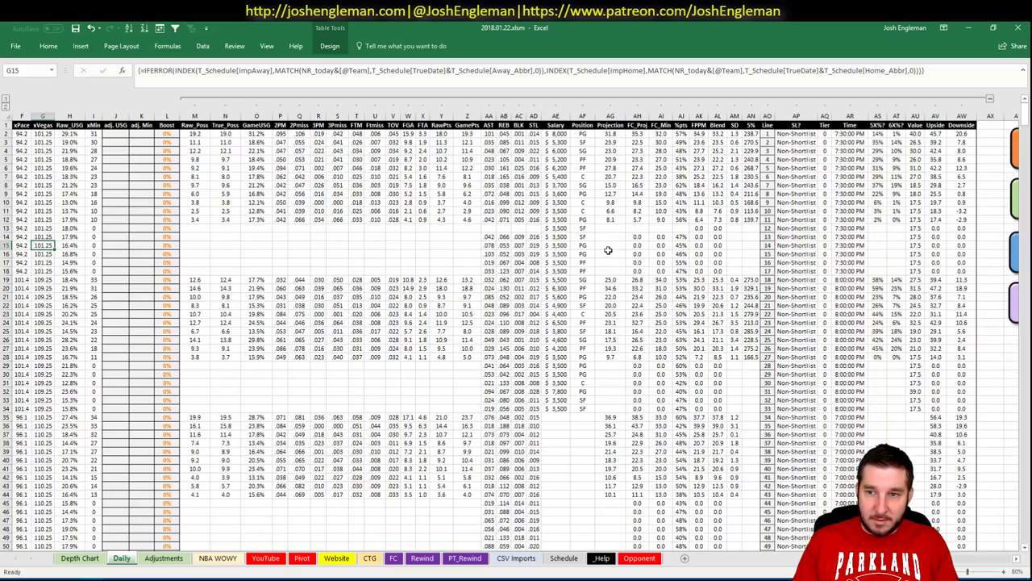
pyautogui.click(610, 254)
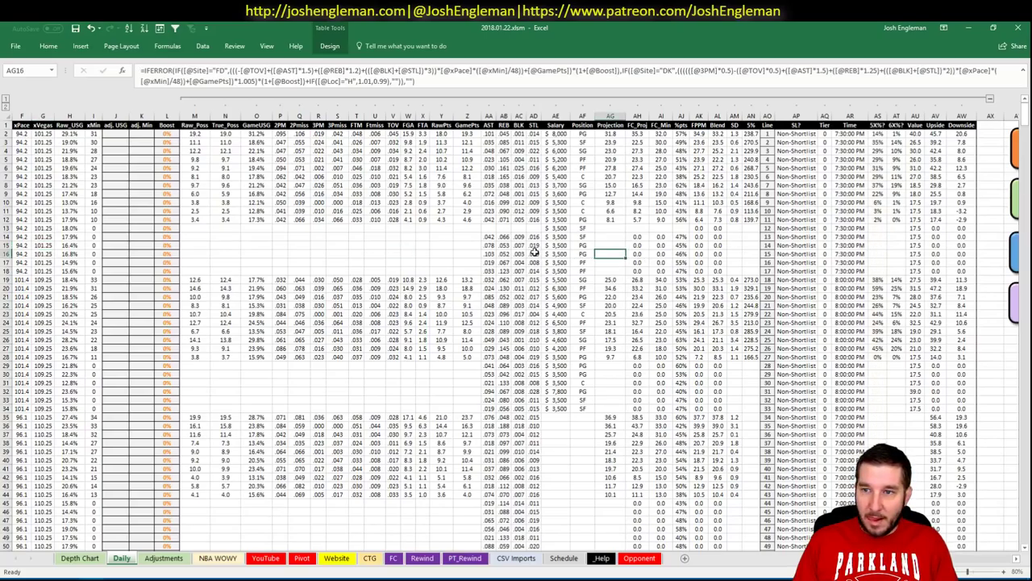
pyautogui.click(193, 477)
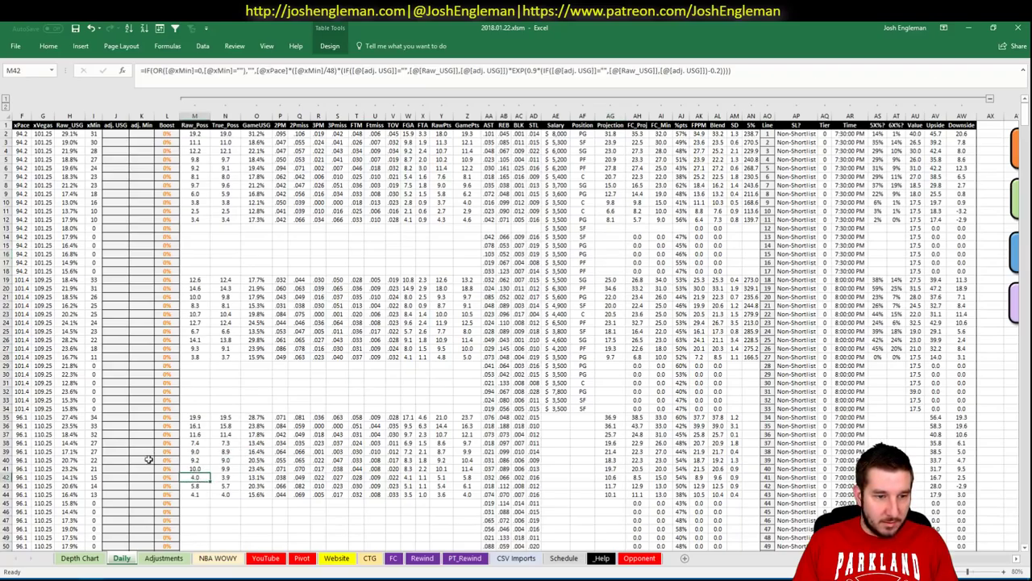
pyautogui.click(556, 451)
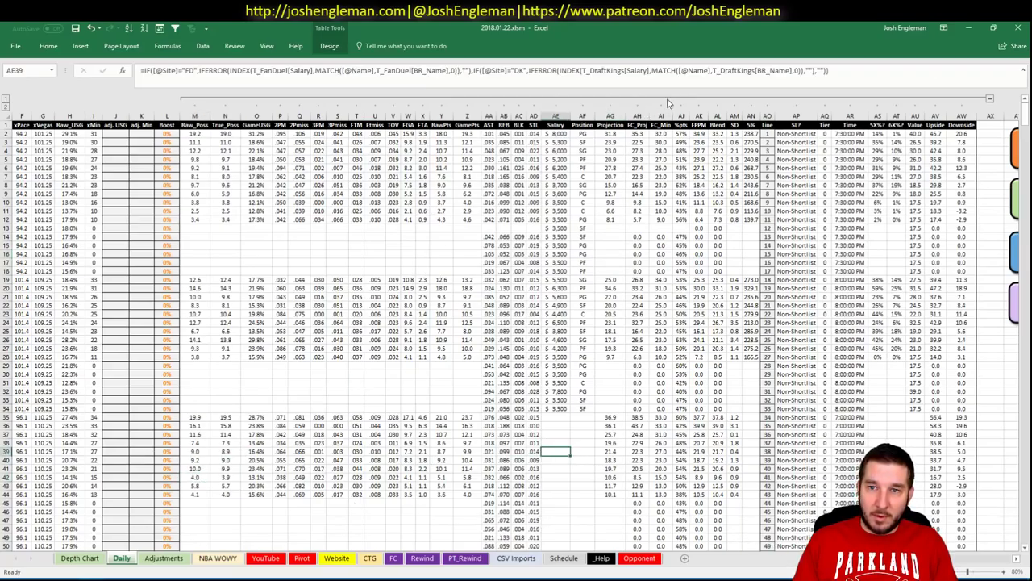
# Switch to the browser, load the FanDuel site in the depth charts tab and view its NBA contests
pyautogui.hotkey('ctrl', 'pagedown')
pyautogui.hotkey('ctrl', 'pagedown')
pyautogui.hotkey('alt', 'Tab')
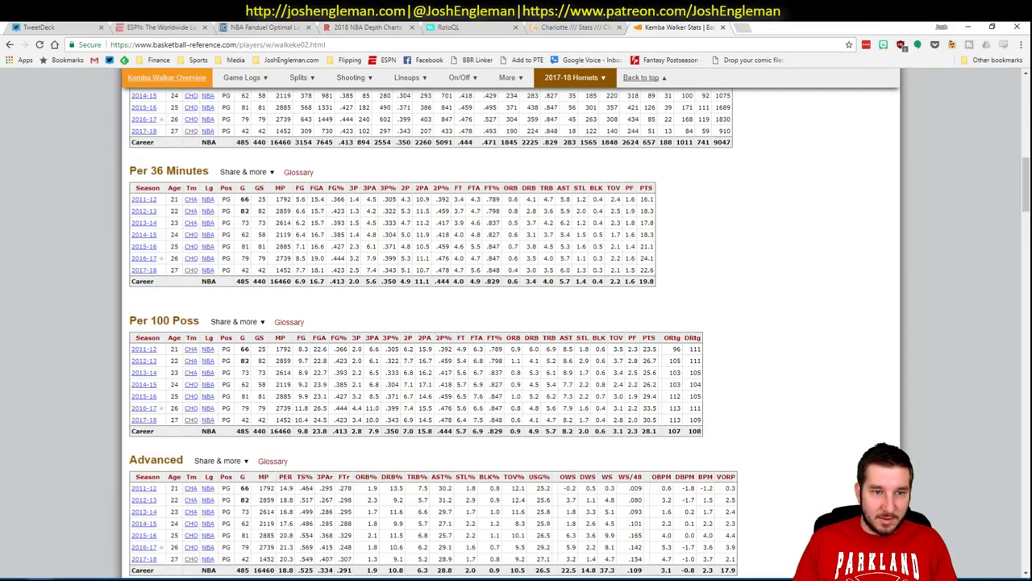
pyautogui.click(262, 26)
pyautogui.click(379, 27)
pyautogui.click(408, 45)
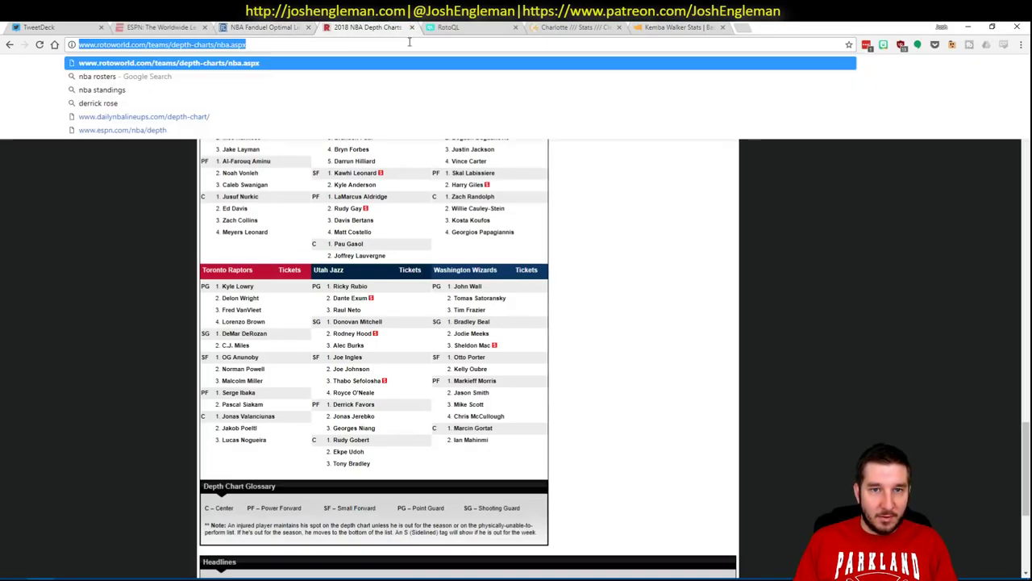
pyautogui.write('fanduel')
pyautogui.press('Return')
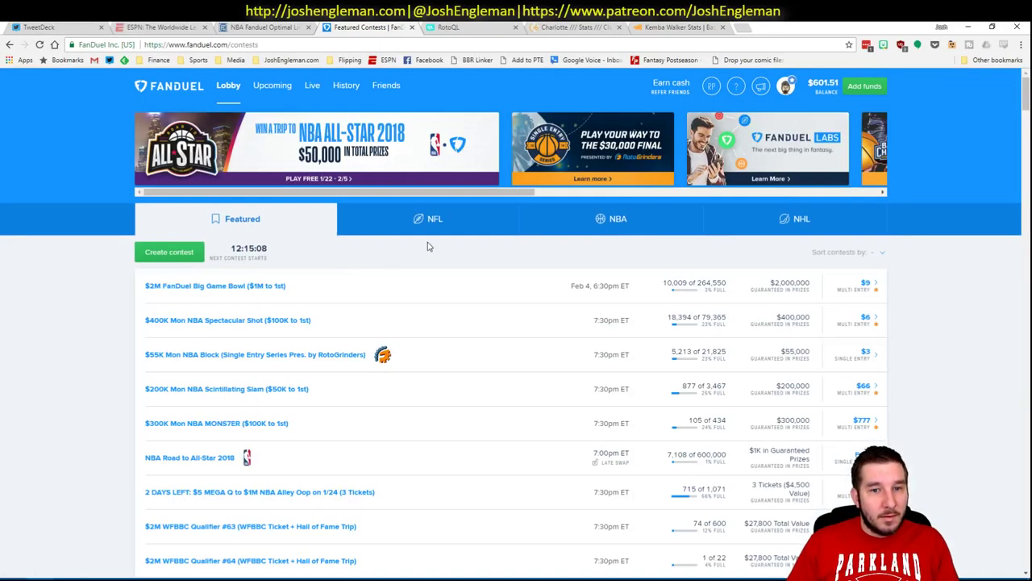
pyautogui.click(601, 231)
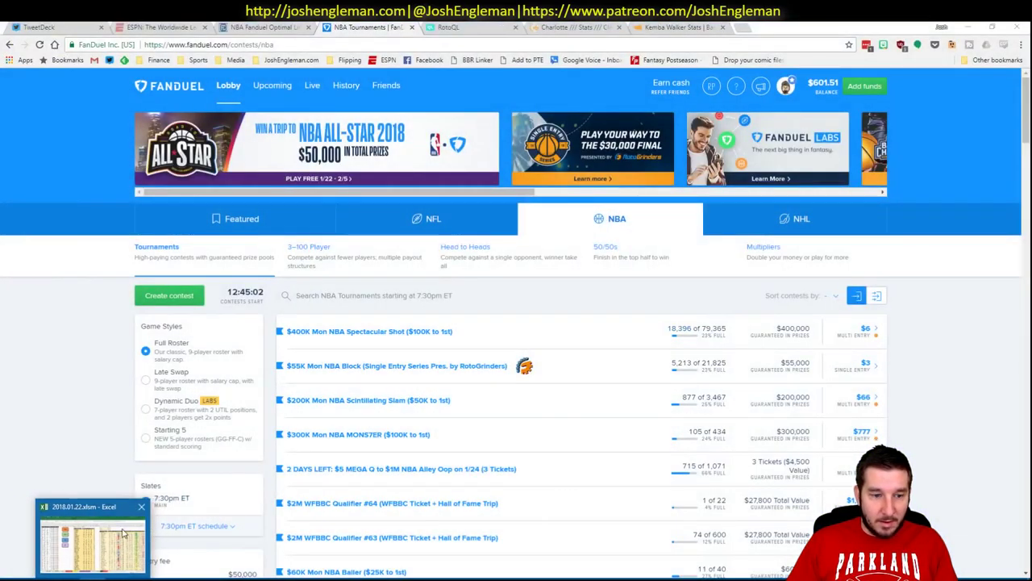
# Return to the YouTube sheet in Excel and filter the recent-games pivot table to team CHO
pyautogui.hotkey('alt', 'Tab')
pyautogui.hotkey('ctrl', 'pagedown')
pyautogui.hotkey('ctrl', 'pagedown')
pyautogui.hotkey('ctrl', 'pagedown')
pyautogui.click(317, 398)
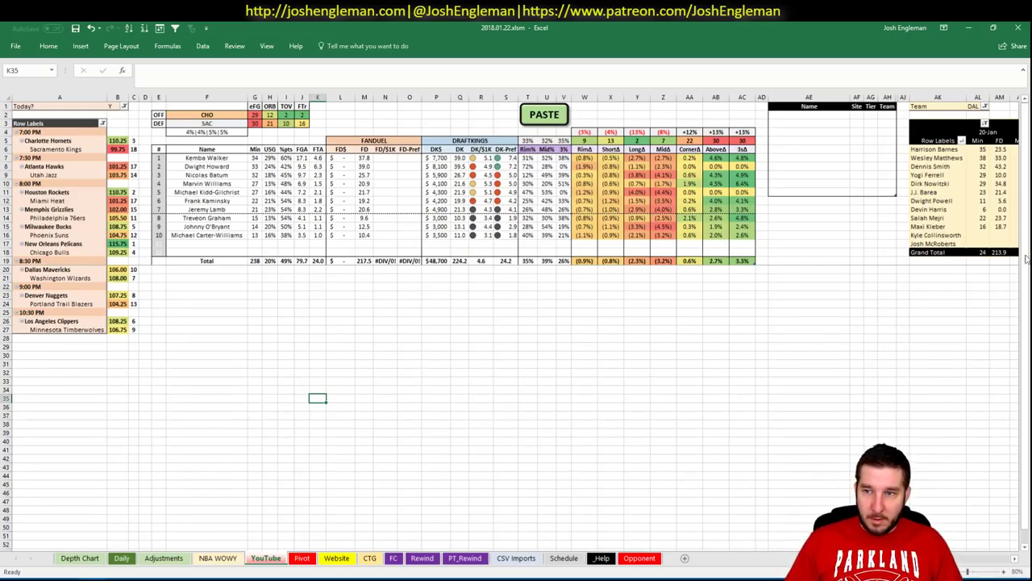
pyautogui.click(978, 106)
pyautogui.write('CHO')
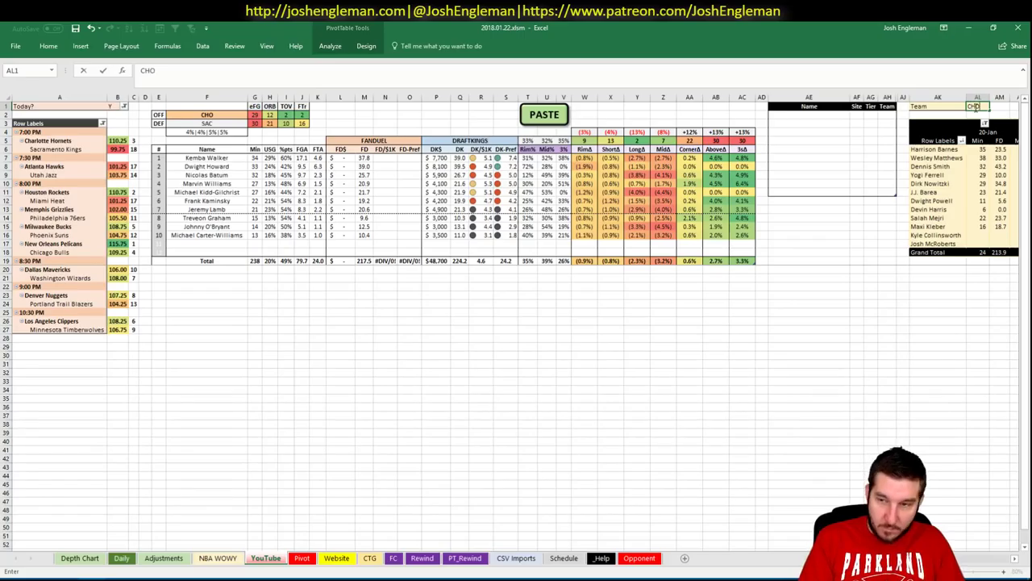
pyautogui.press('Return')
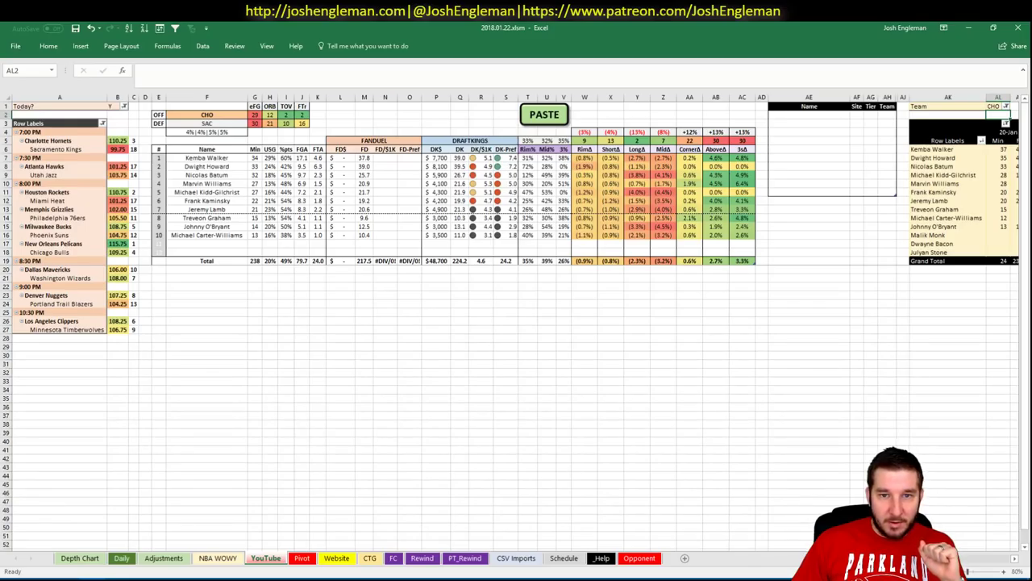
pyautogui.hscroll(5, 517, 323)
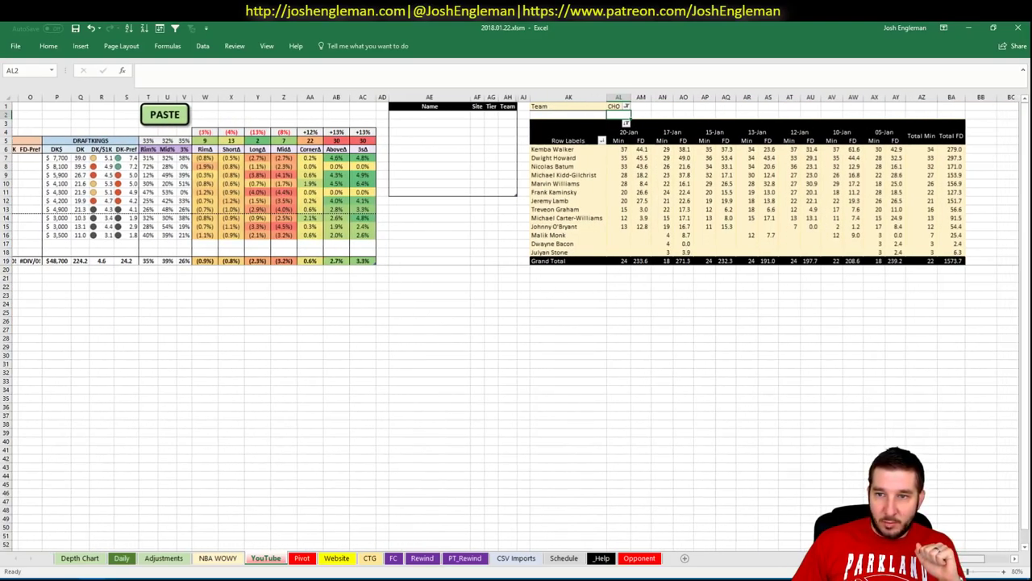
pyautogui.hscroll(-5, 610, 293)
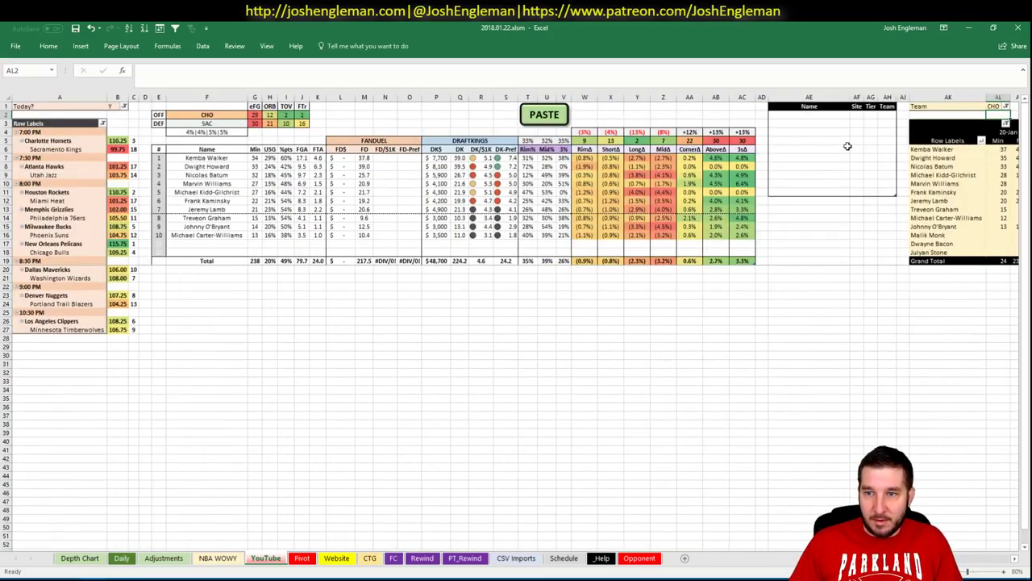
# Add Kemba Walker to the first row of the player shortlist with site DK and tier 3
pyautogui.click(815, 115)
pyautogui.write('Kemba')
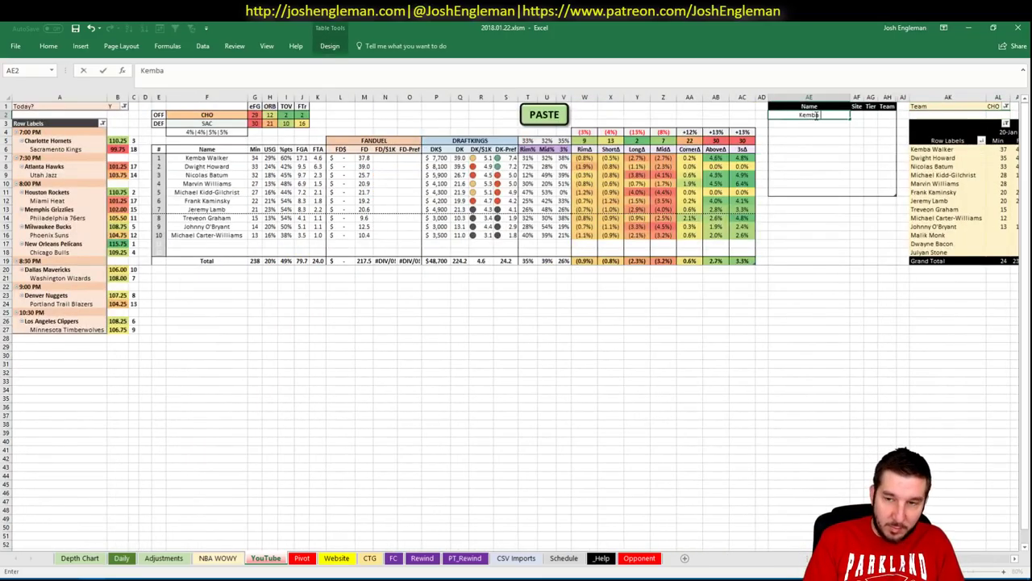
pyautogui.write(' Walker')
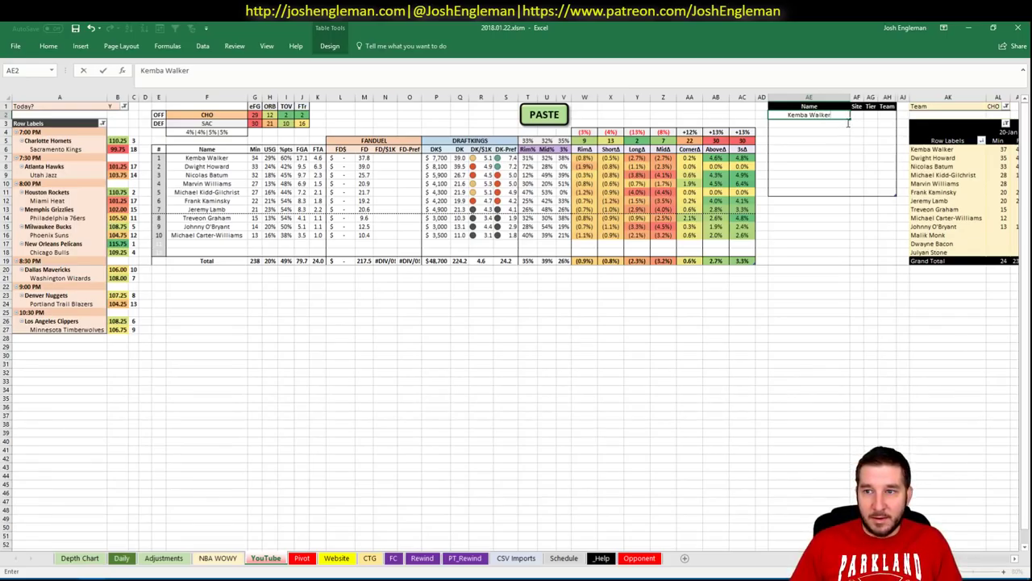
pyautogui.press('Tab')
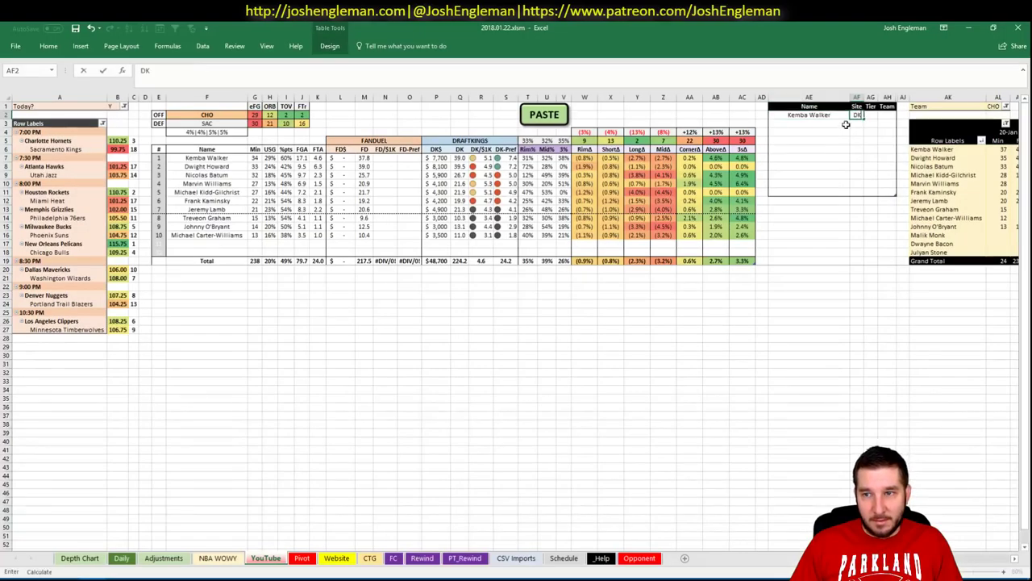
pyautogui.write('DK')
pyautogui.press('Tab')
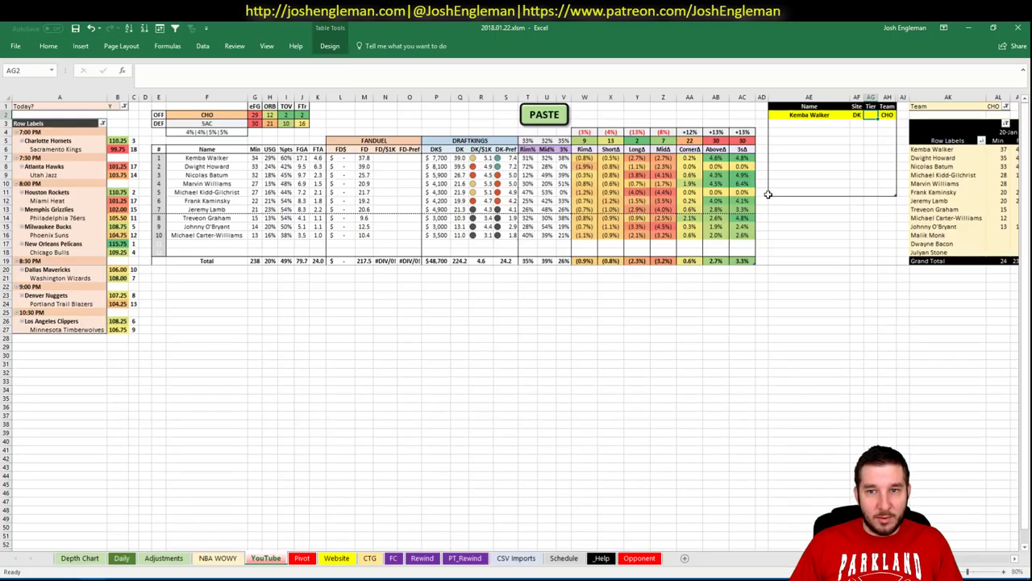
pyautogui.write('3')
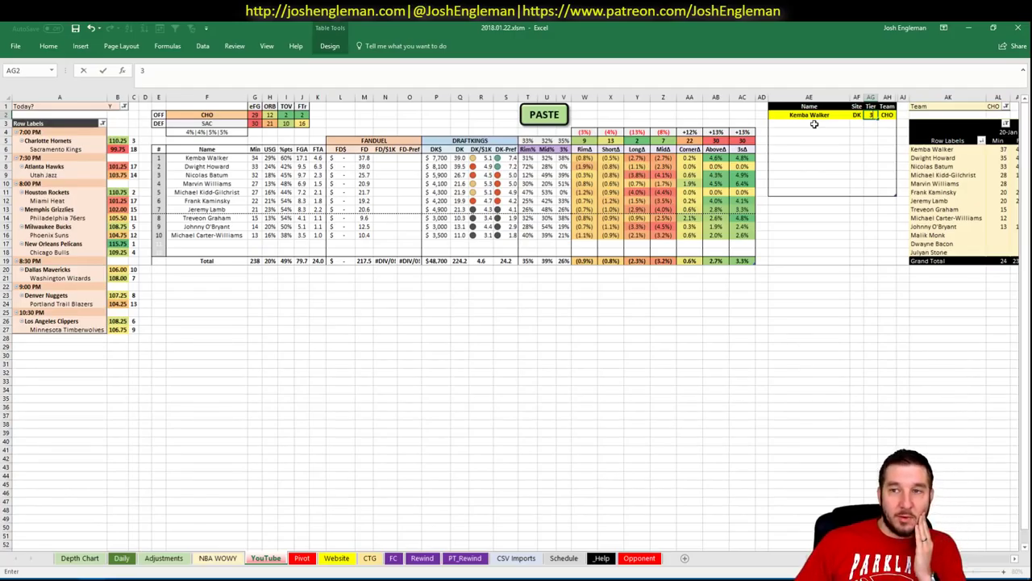
pyautogui.press('Return')
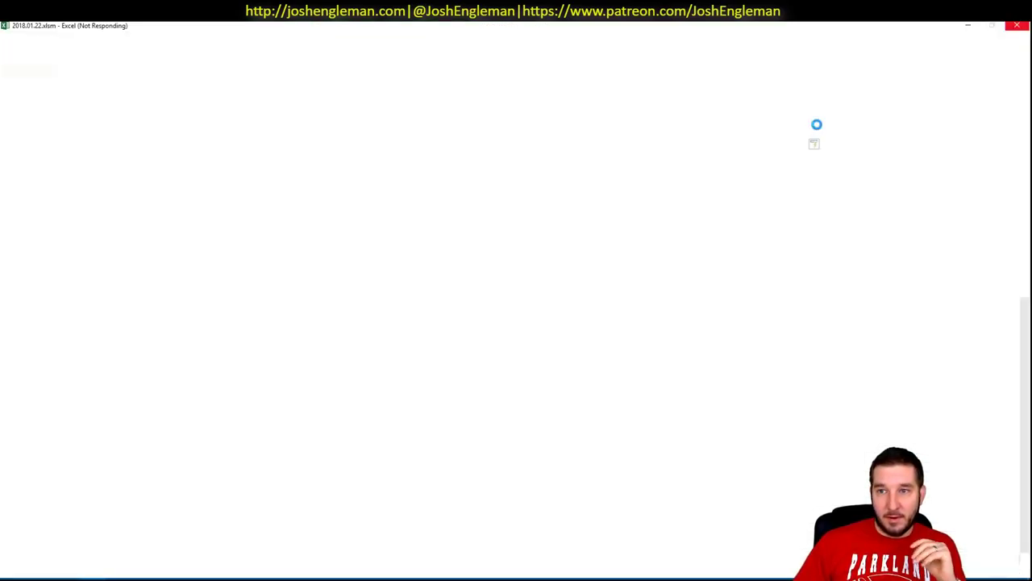
pyautogui.click(817, 124)
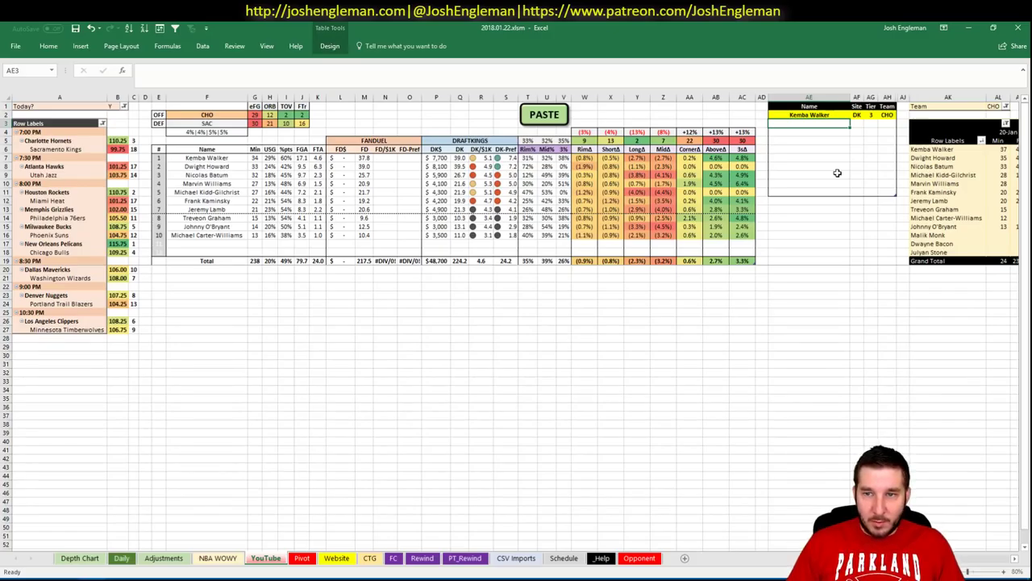
# Add Dwight Howard below Kemba Walker in the player shortlist and save the workbook
pyautogui.hscroll(5, 516, 323)
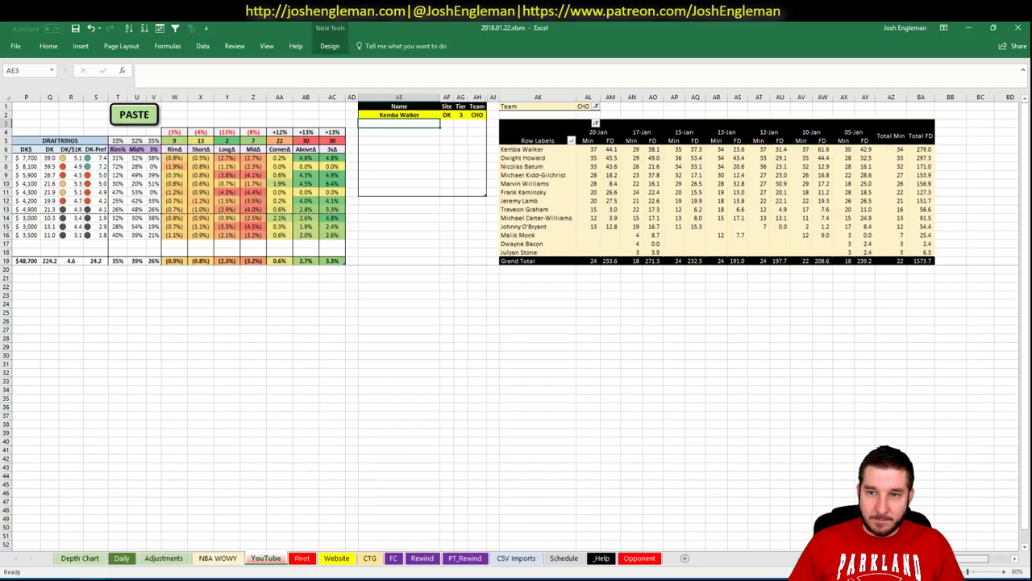
pyautogui.hscroll(-5, 516, 323)
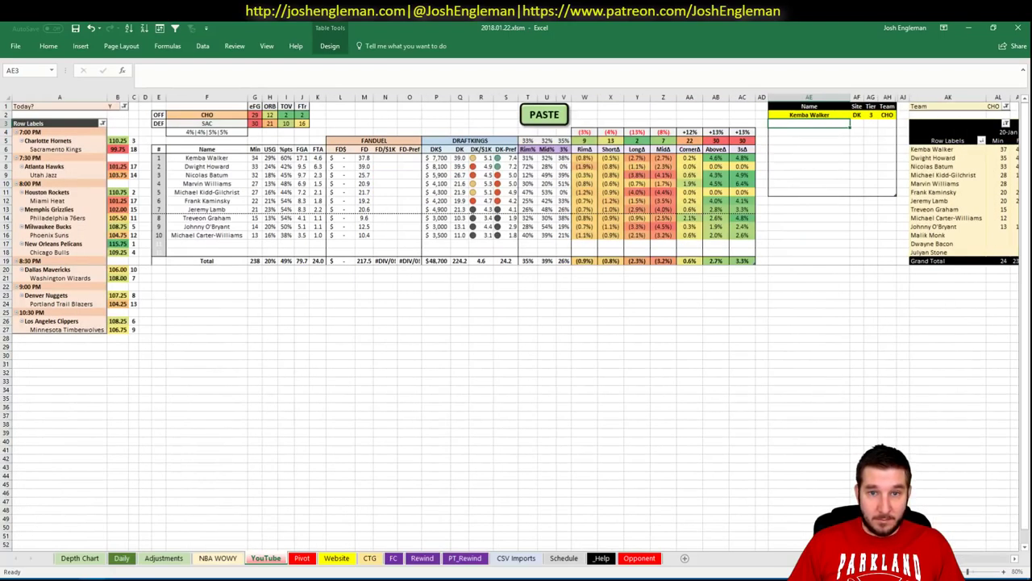
pyautogui.hscroll(5, 516, 323)
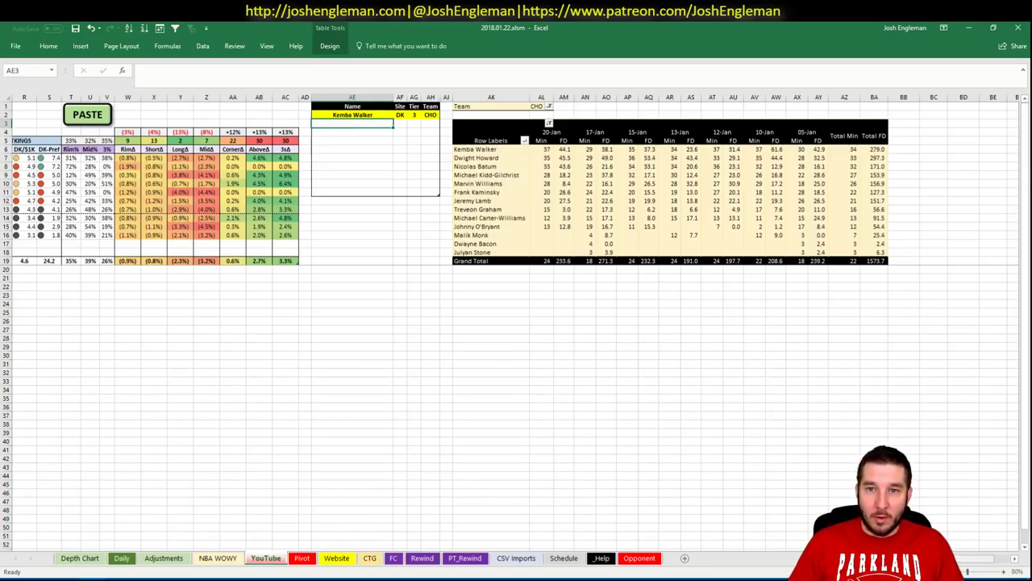
pyautogui.hscroll(-6, 517, 322)
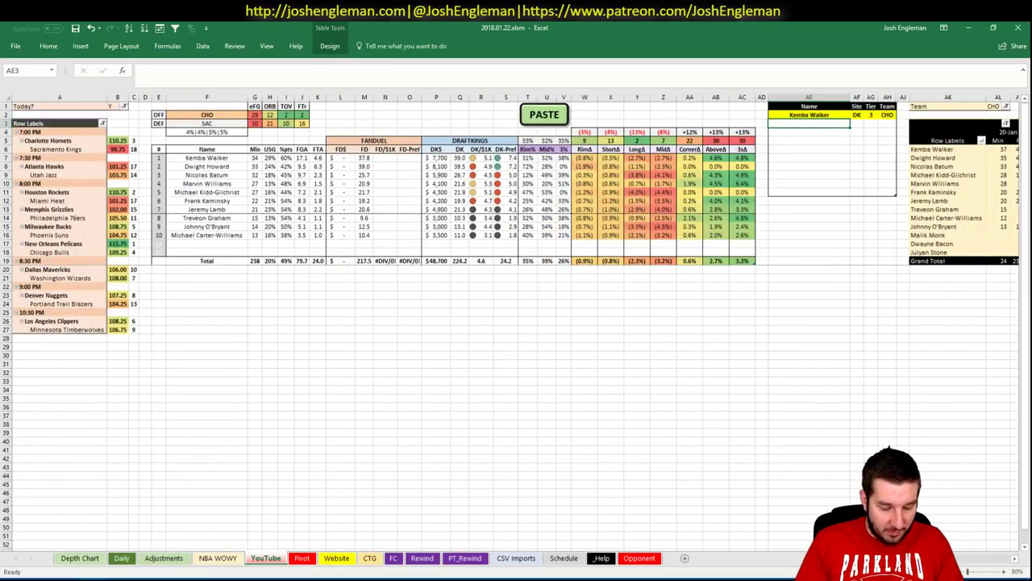
pyautogui.write('Dwight Howard')
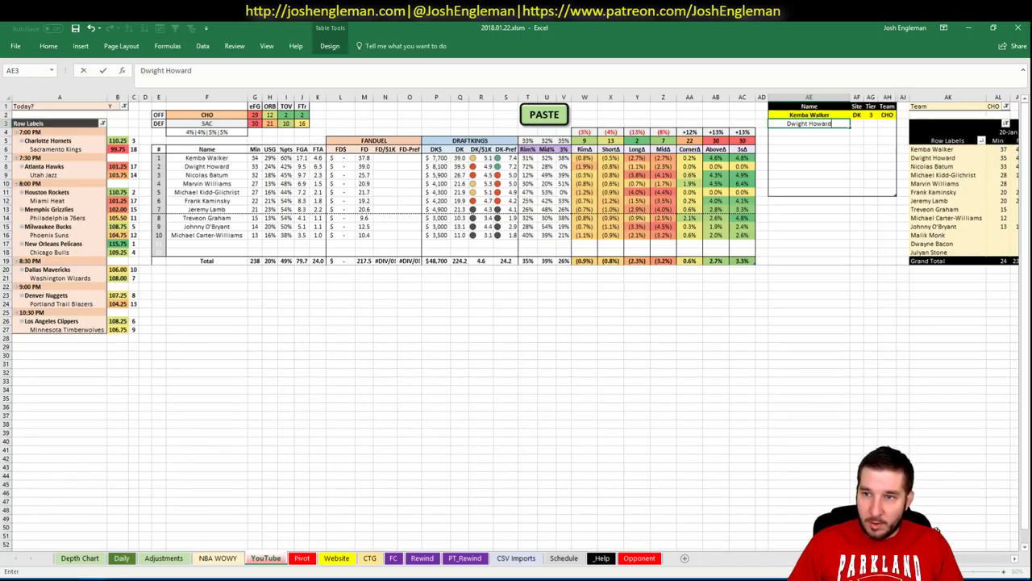
pyautogui.press('Return')
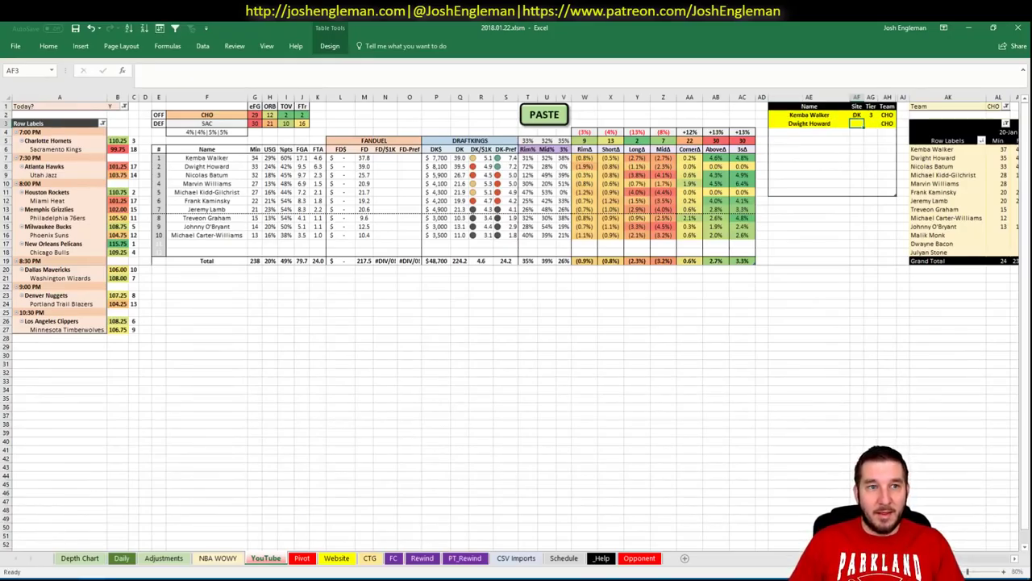
pyautogui.click(75, 28)
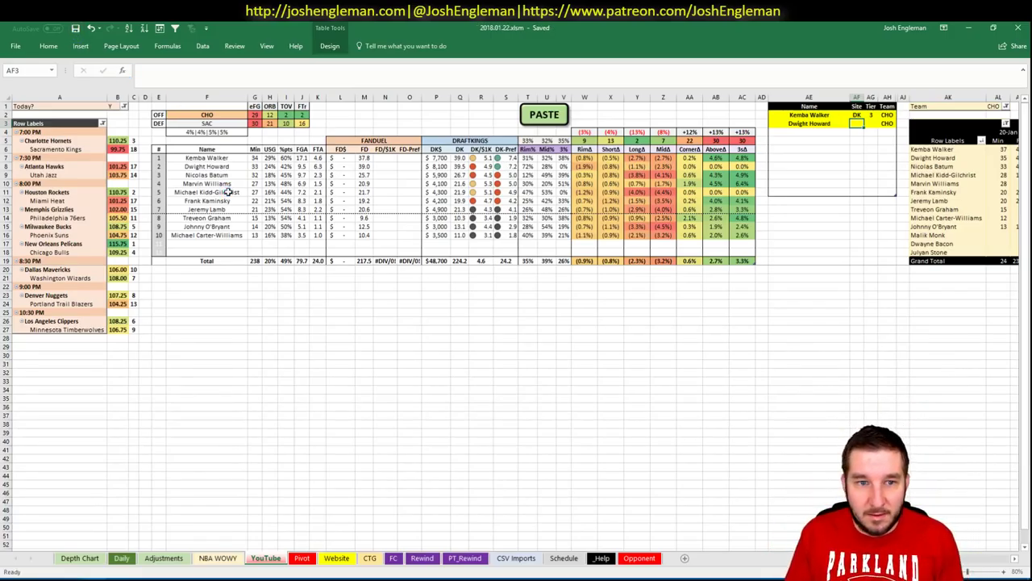
# Disable multi-threaded processing in Excel's advanced options
pyautogui.click(16, 47)
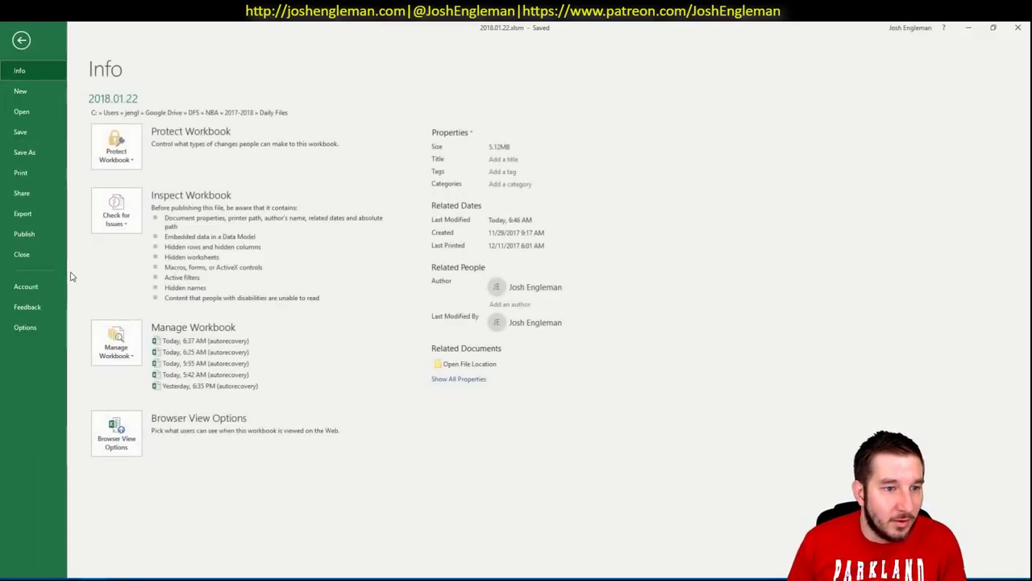
pyautogui.click(21, 327)
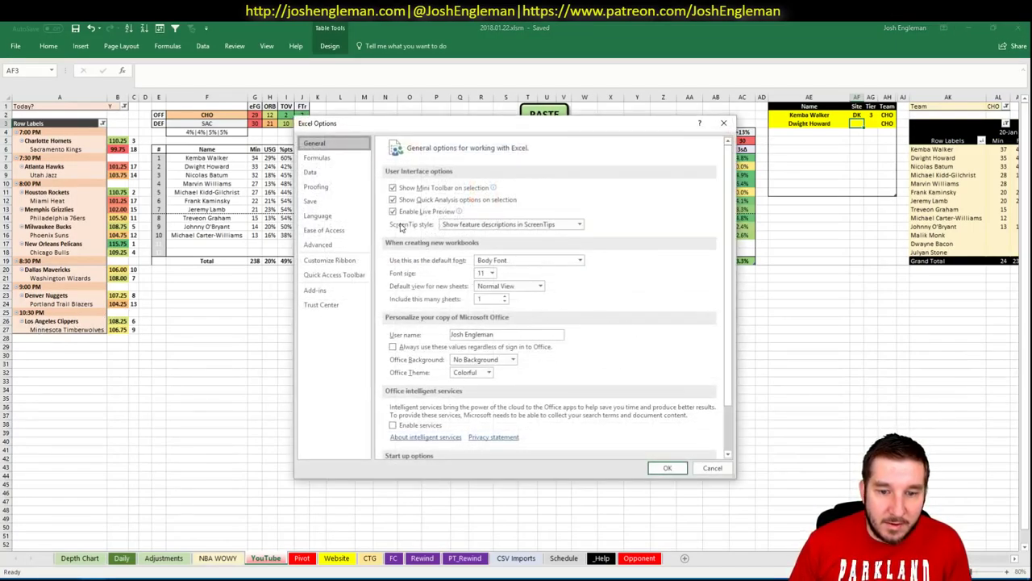
pyautogui.click(339, 246)
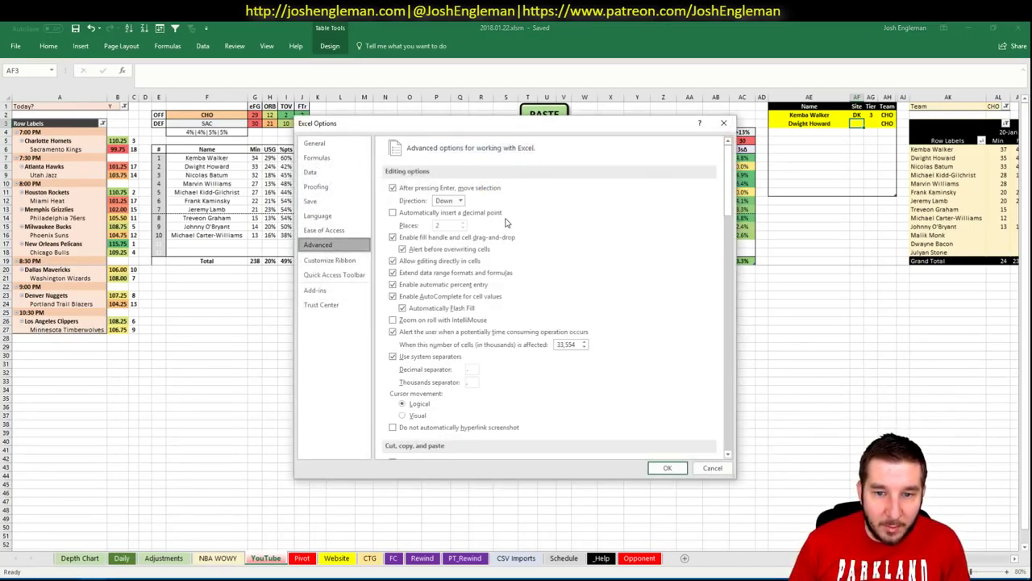
pyautogui.scroll(-10, 517, 234)
pyautogui.scroll(-2, 517, 231)
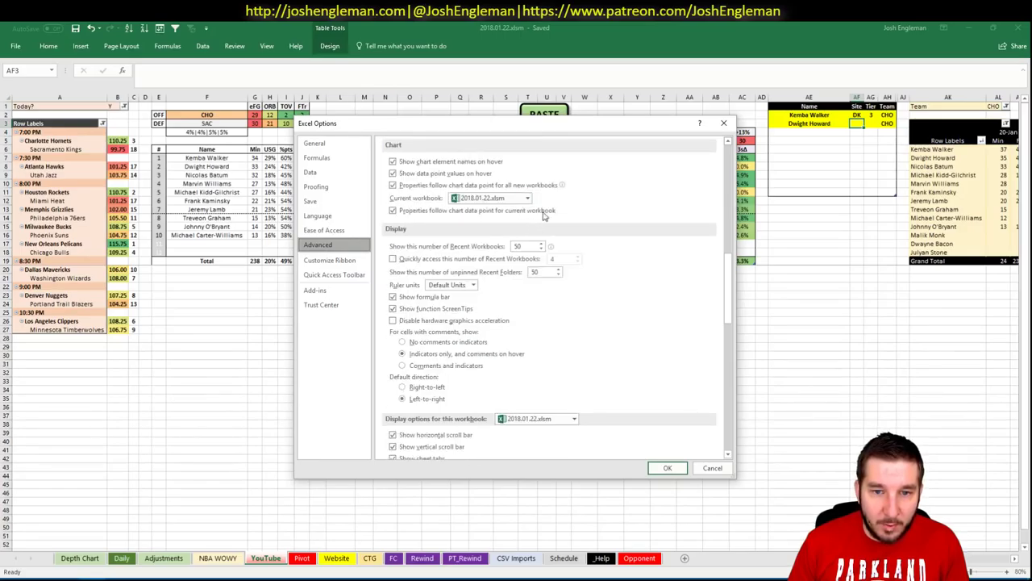
pyautogui.scroll(-3, 563, 198)
pyautogui.scroll(-3, 571, 207)
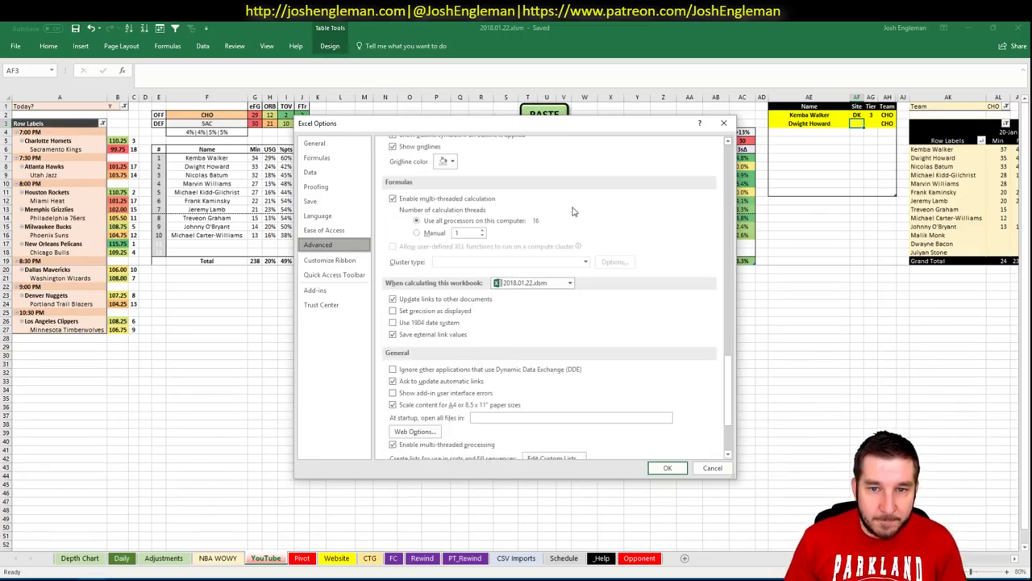
pyautogui.scroll(-3, 570, 215)
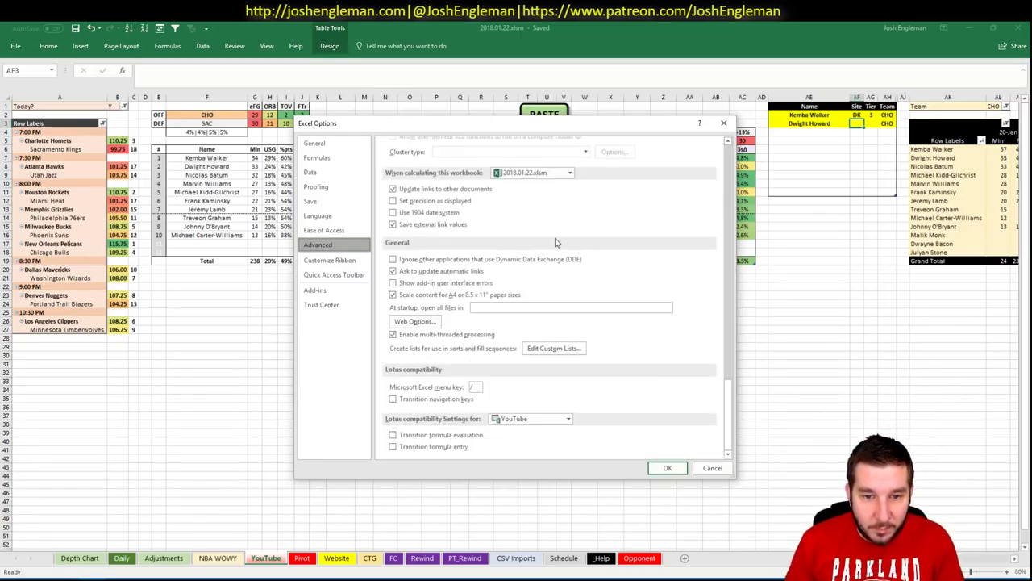
pyautogui.click(665, 467)
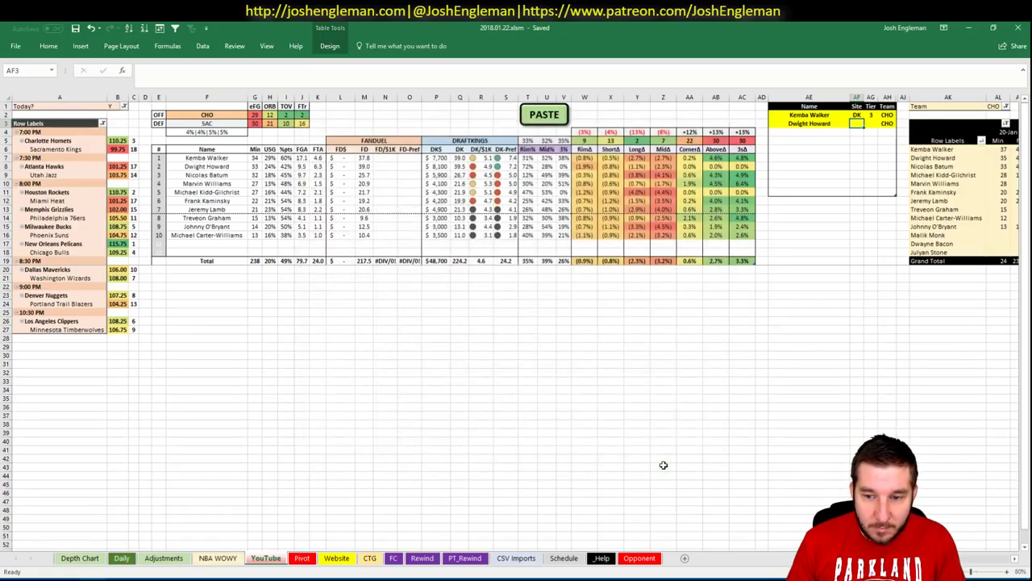
# Set Dwight Howard's site to DK in the player shortlist
pyautogui.click(689, 364)
pyautogui.click(819, 133)
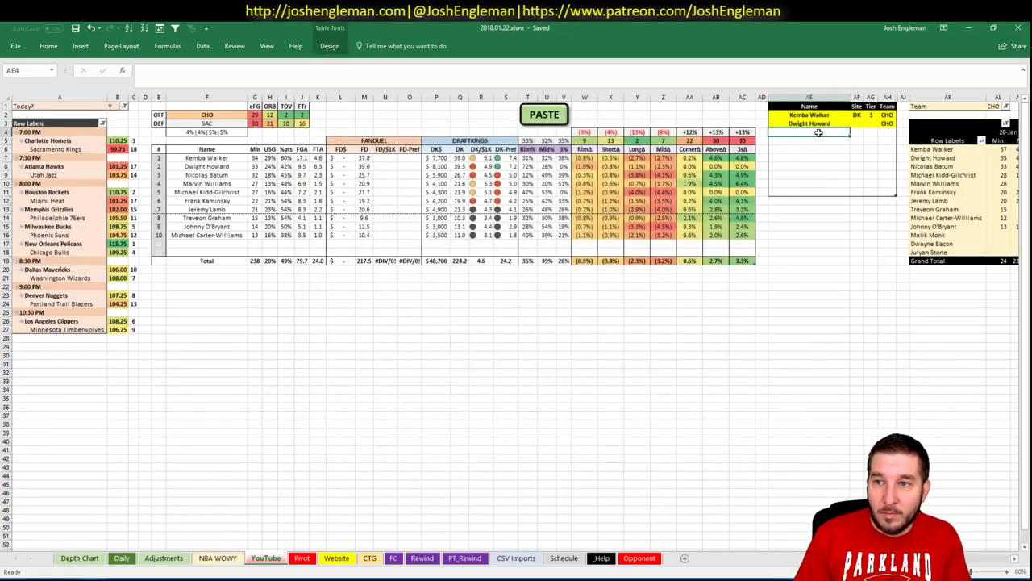
pyautogui.press('Up')
pyautogui.press('Right')
pyautogui.write('DK')
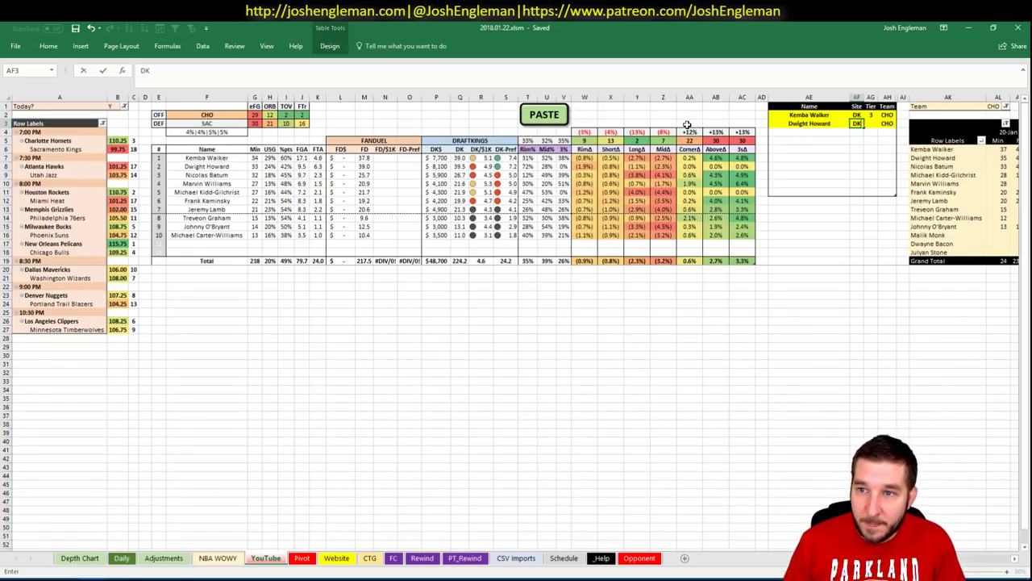
pyautogui.press('Return')
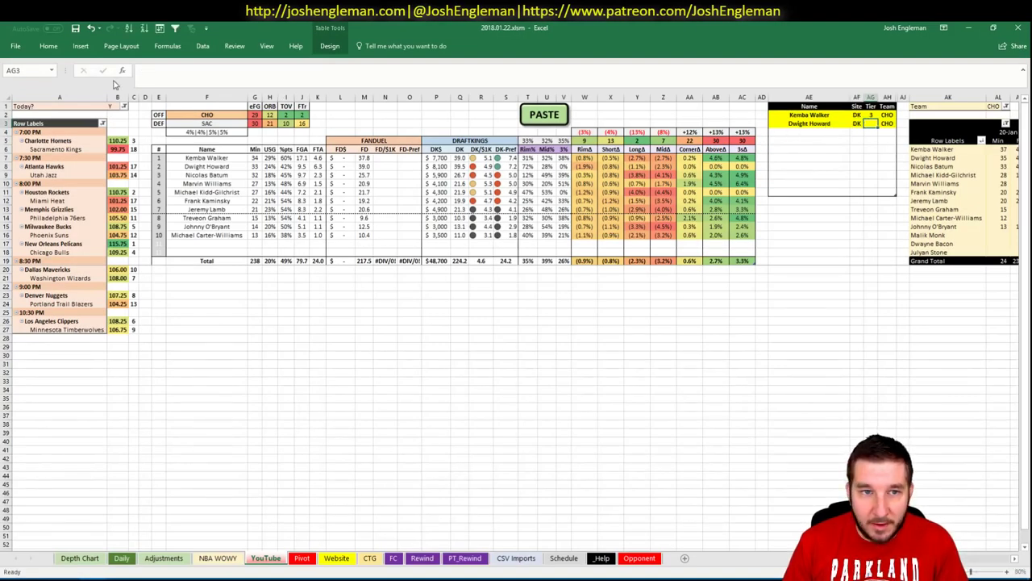
# Re-enable multi-threaded processing in Excel's advanced options
pyautogui.click(24, 46)
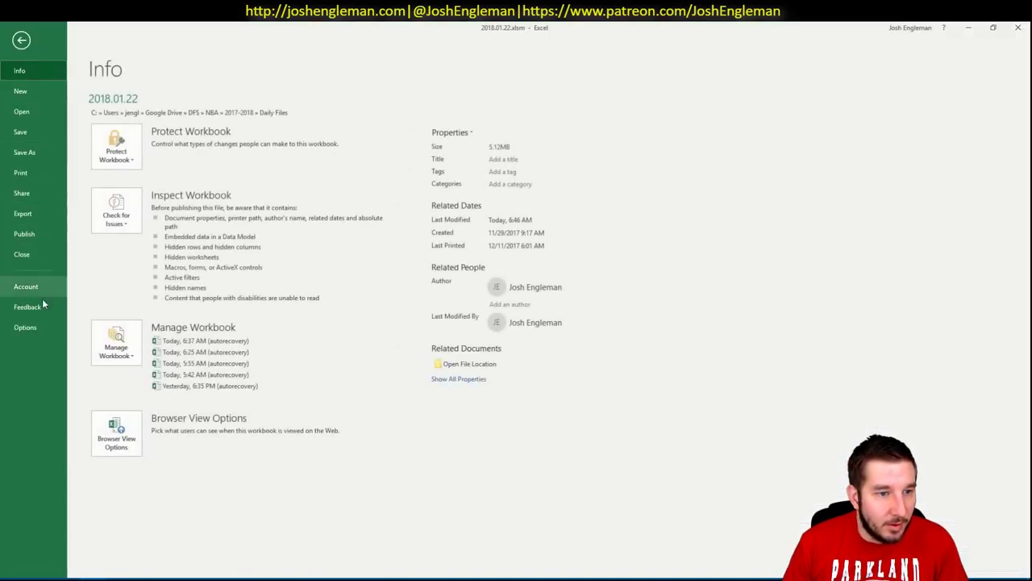
pyautogui.click(25, 328)
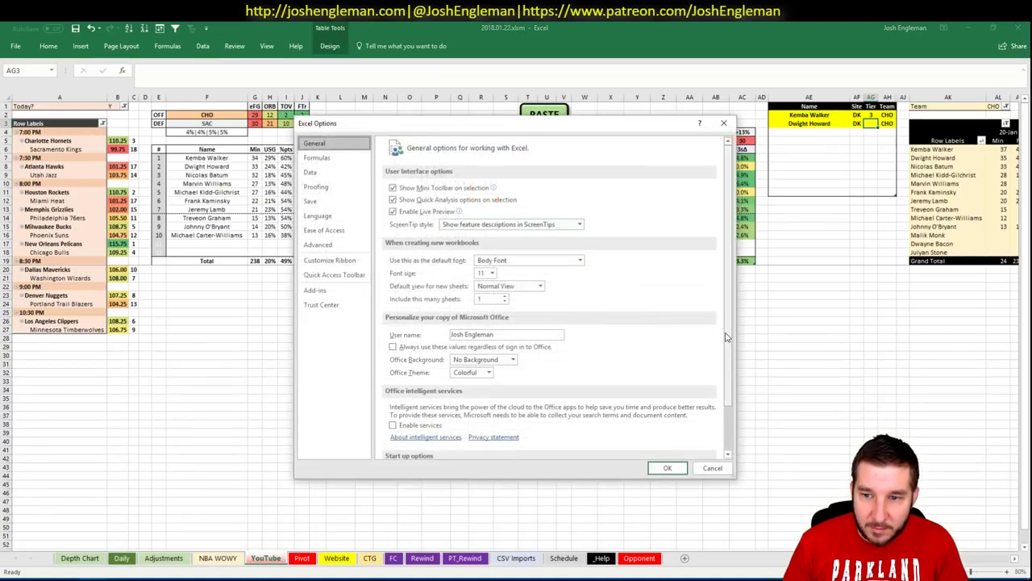
pyautogui.scroll(-2, 686, 443)
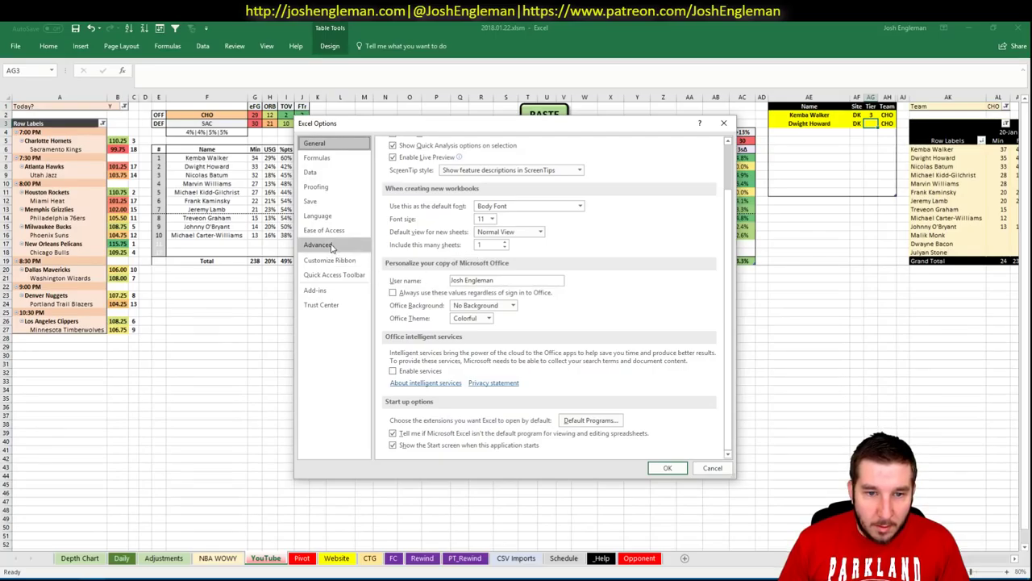
pyautogui.click(363, 246)
pyautogui.scroll(-15, 470, 263)
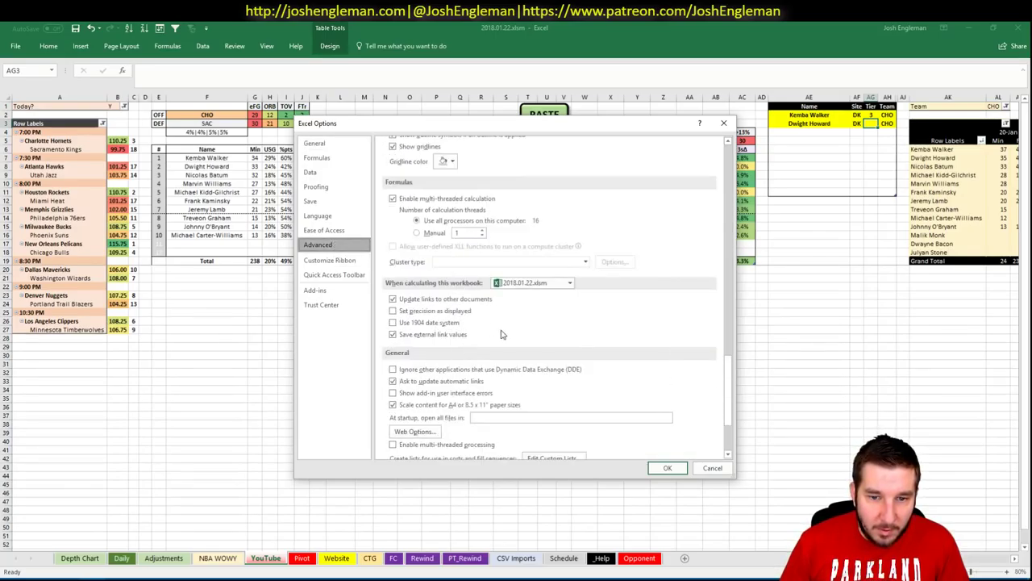
pyautogui.scroll(-5, 437, 321)
pyautogui.click(394, 334)
pyautogui.click(667, 467)
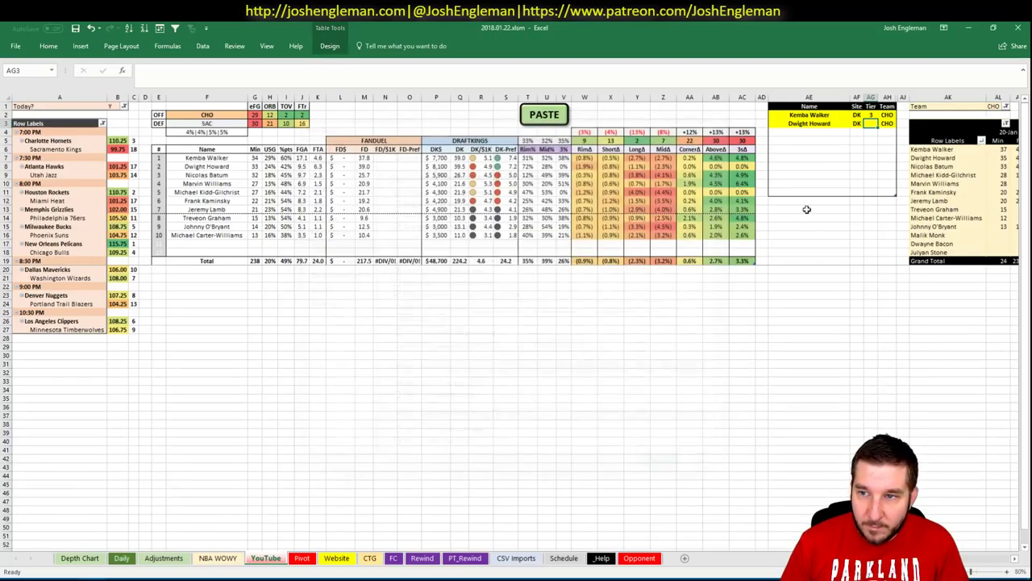
# Switch the formula calculation mode to manual
pyautogui.click(202, 46)
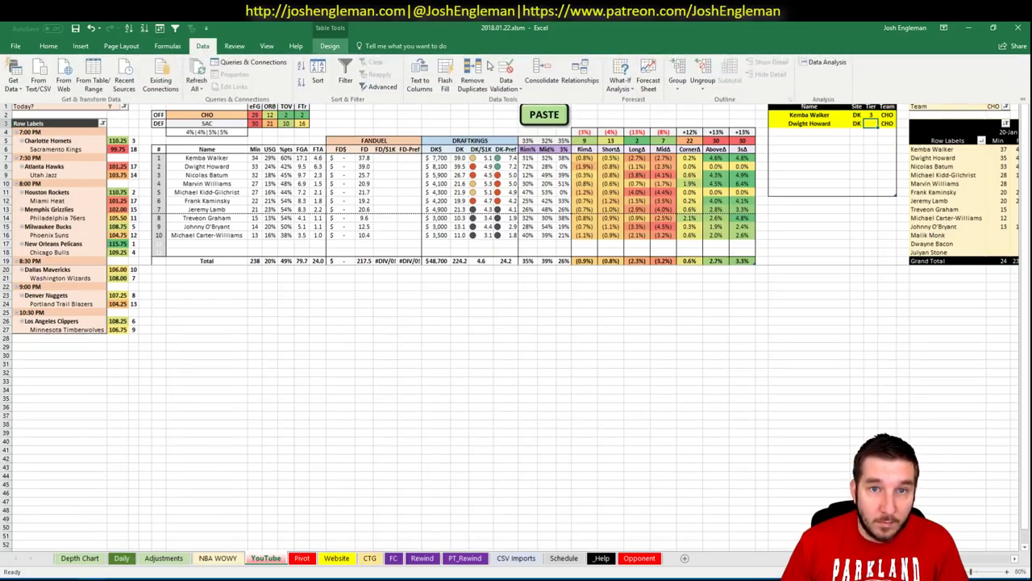
pyautogui.click(167, 46)
pyautogui.click(671, 154)
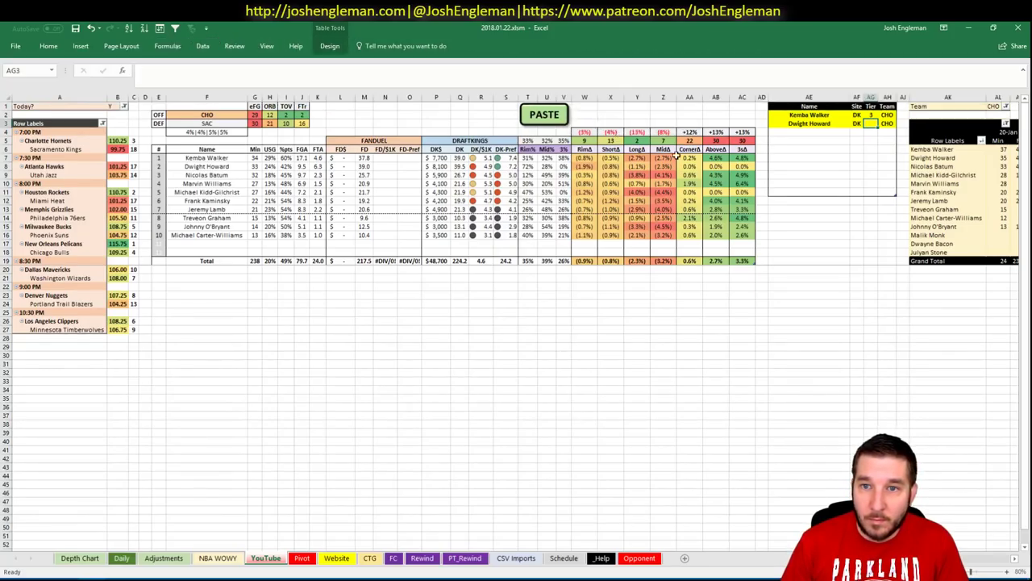
pyautogui.press('Down')
pyautogui.press('Down')
pyautogui.press('Down')
pyautogui.press('Down')
pyautogui.press('Down')
pyautogui.press('Down')
pyautogui.press('Down')
pyautogui.press('Down')
pyautogui.press('Down')
pyautogui.press('Up')
pyautogui.press('Up')
pyautogui.press('Up')
pyautogui.press('Up')
pyautogui.press('Up')
pyautogui.press('Up')
pyautogui.press('Up')
pyautogui.press('Up')
pyautogui.press('Up')
# Set Dwight Howard's tier to 3 in the player shortlist
pyautogui.write('3')
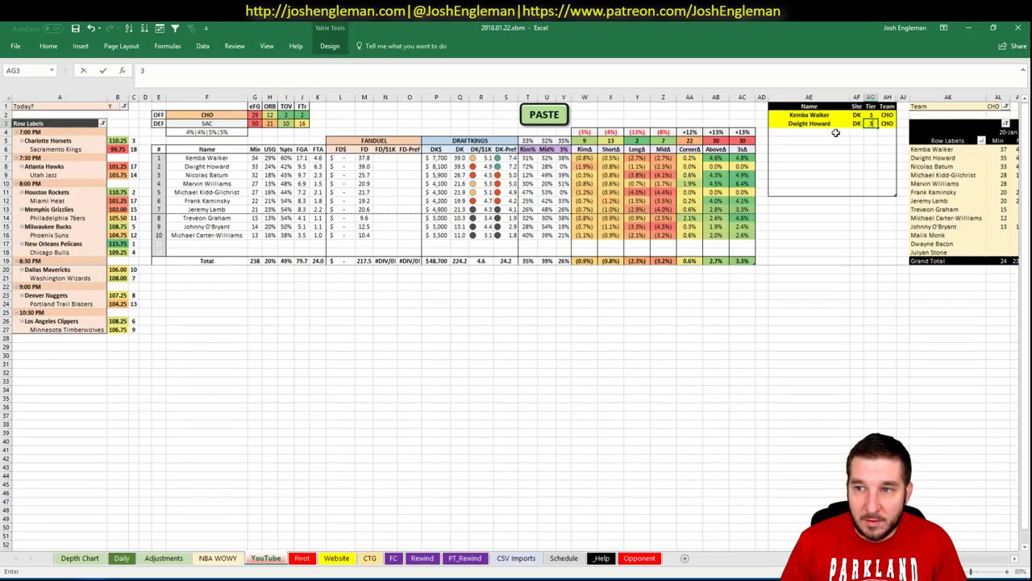
pyautogui.press('Return')
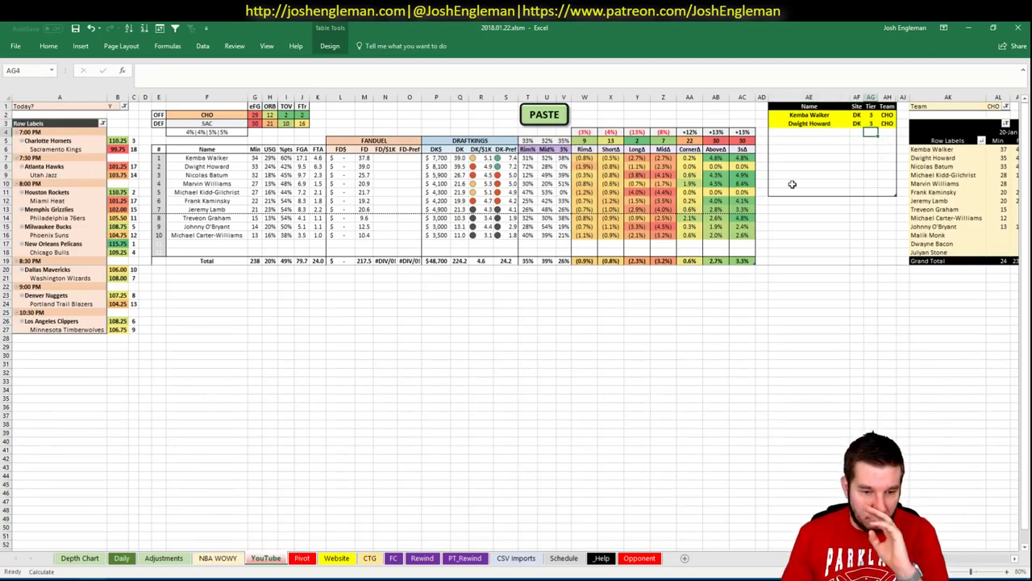
# Review the Hornets' recent-games pivot table and add Marvin Williams as the third name in the player shortlist
pyautogui.click(825, 132)
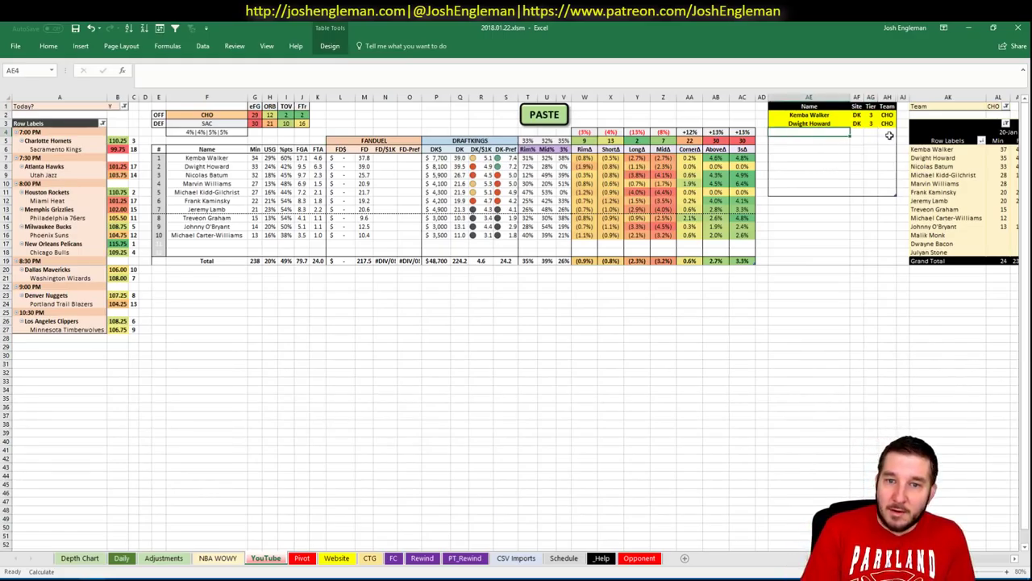
pyautogui.write('Malik')
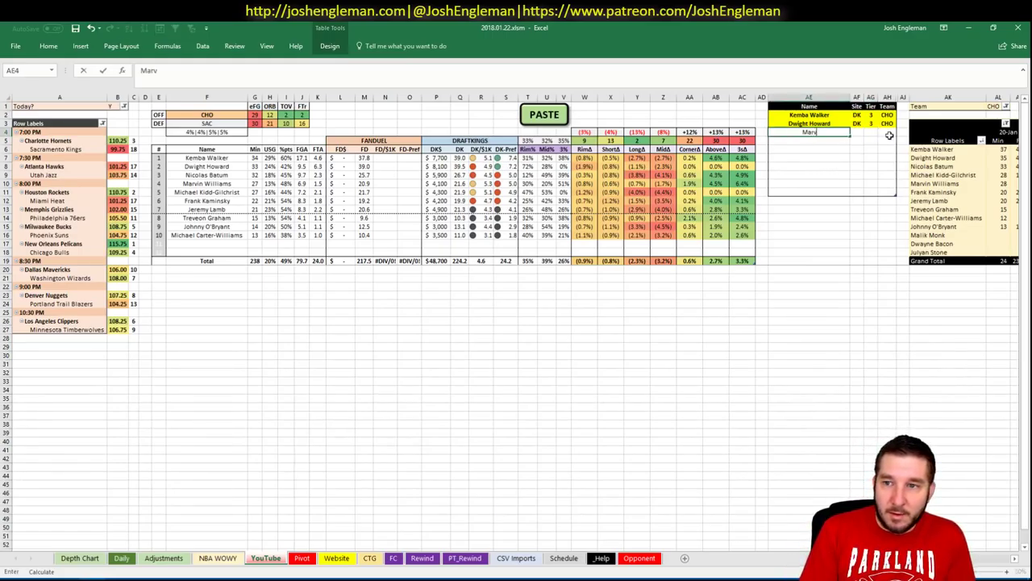
pyautogui.press('Escape')
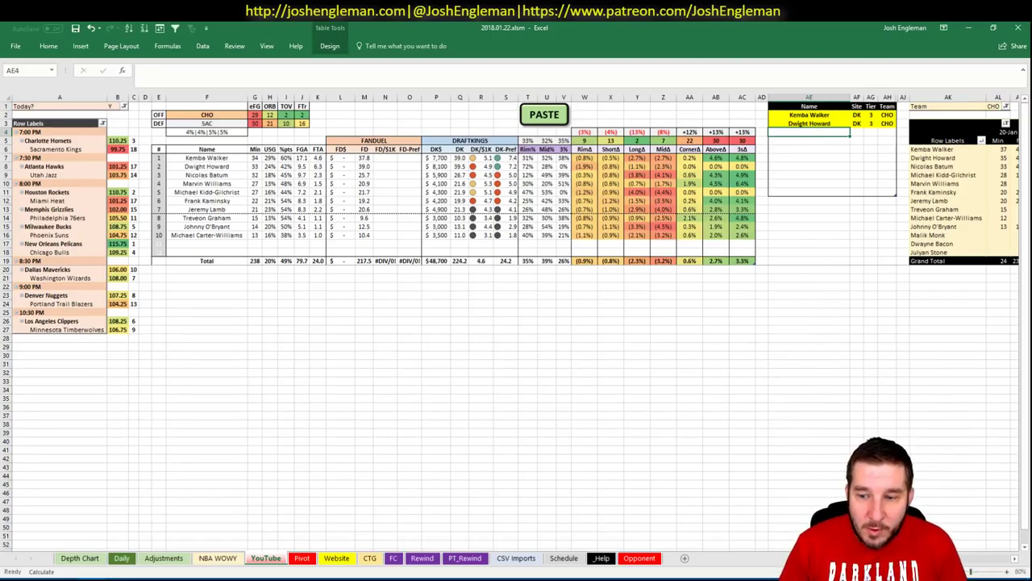
pyautogui.hscroll(6, 516, 322)
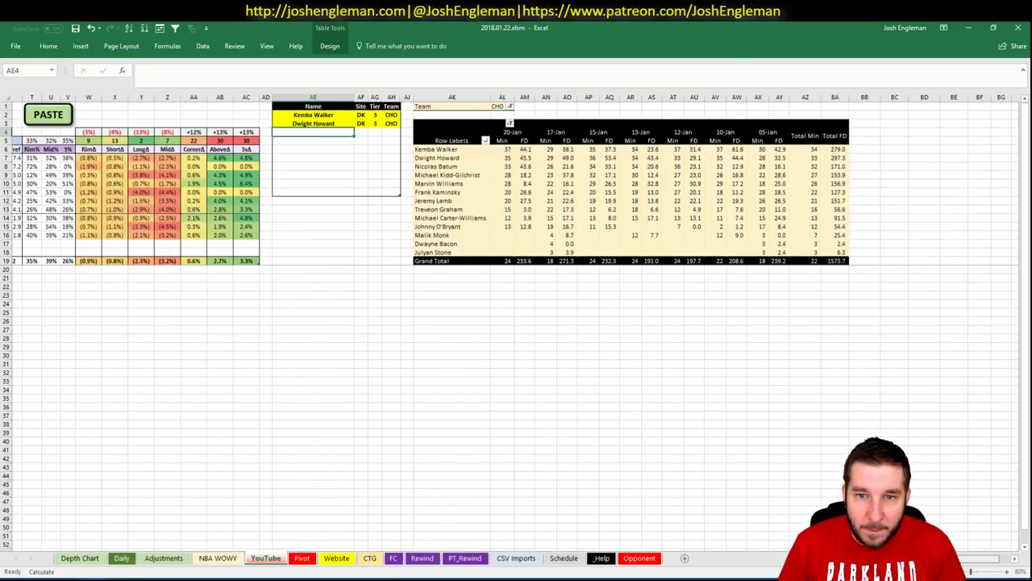
pyautogui.hscroll(-1, 517, 323)
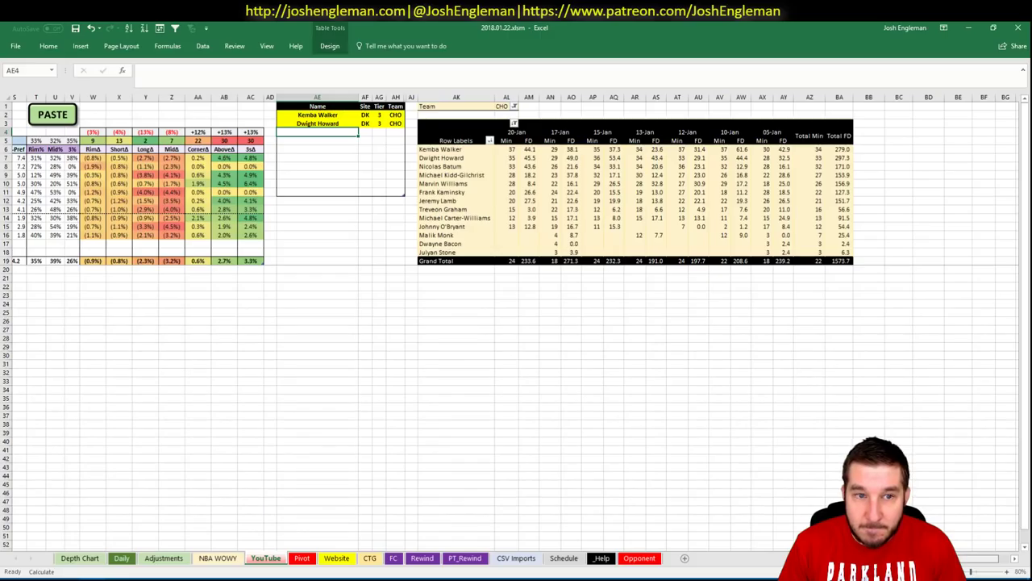
pyautogui.hscroll(-6, 516, 323)
pyautogui.write('Marvin Williams')
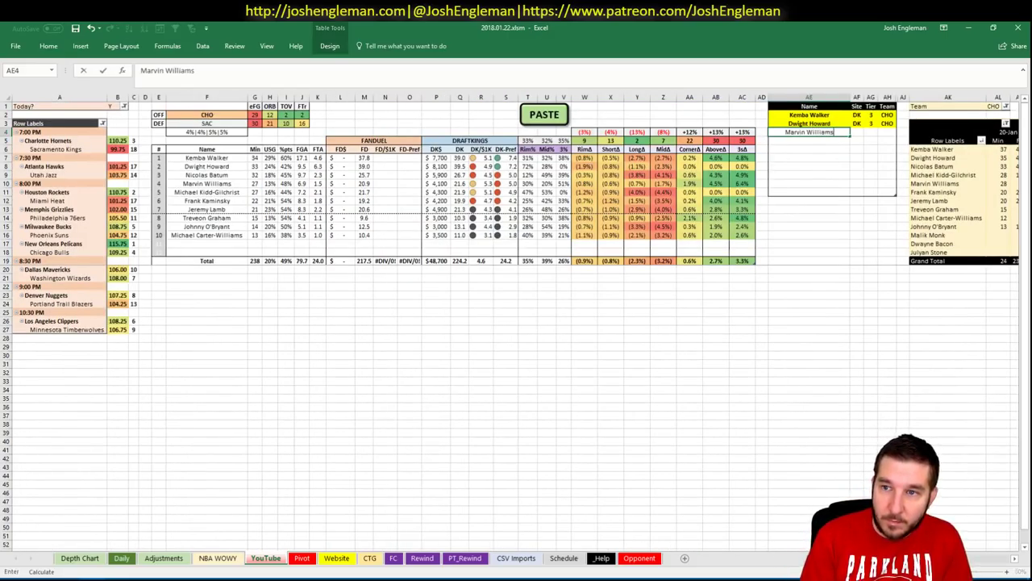
pyautogui.press('Tab')
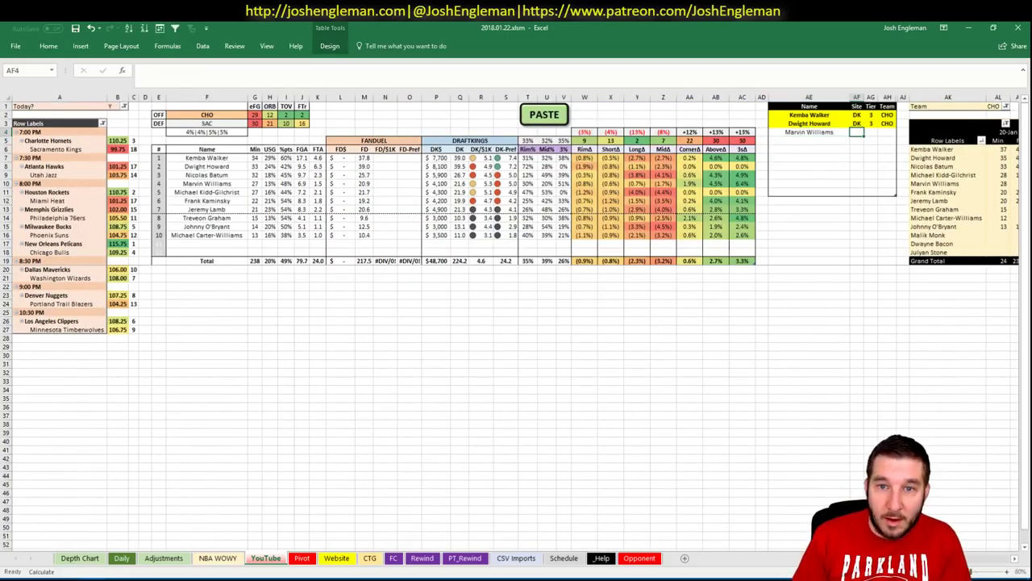
# Change Kemba Walker's tier to 2 and return to the empty site cell for Marvin Williams
pyautogui.press('Right')
pyautogui.press('Up')
pyautogui.press('Up')
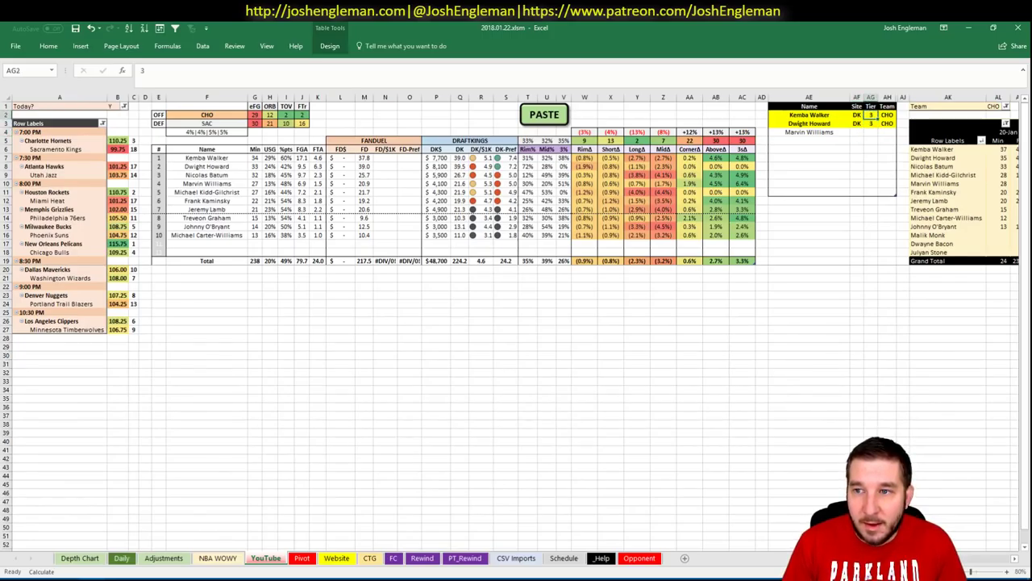
pyautogui.press('Down')
pyautogui.press('Left')
pyautogui.press('Down')
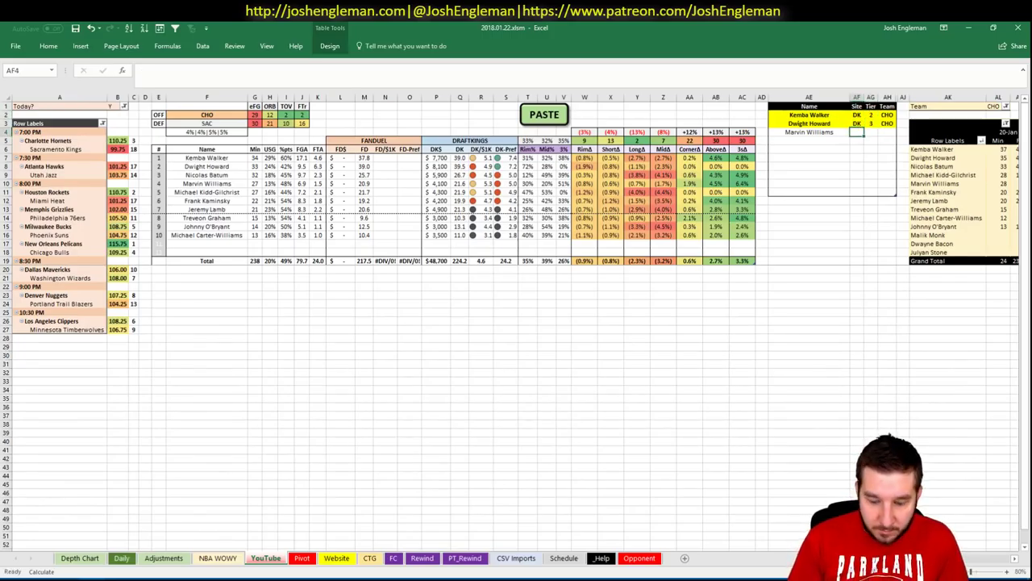
# Set Marvin Williams's site to DK and tier to 3 in the player shortlist and check the Hornets' recent-games pivot table
pyautogui.write('DK')
pyautogui.press('Tab')
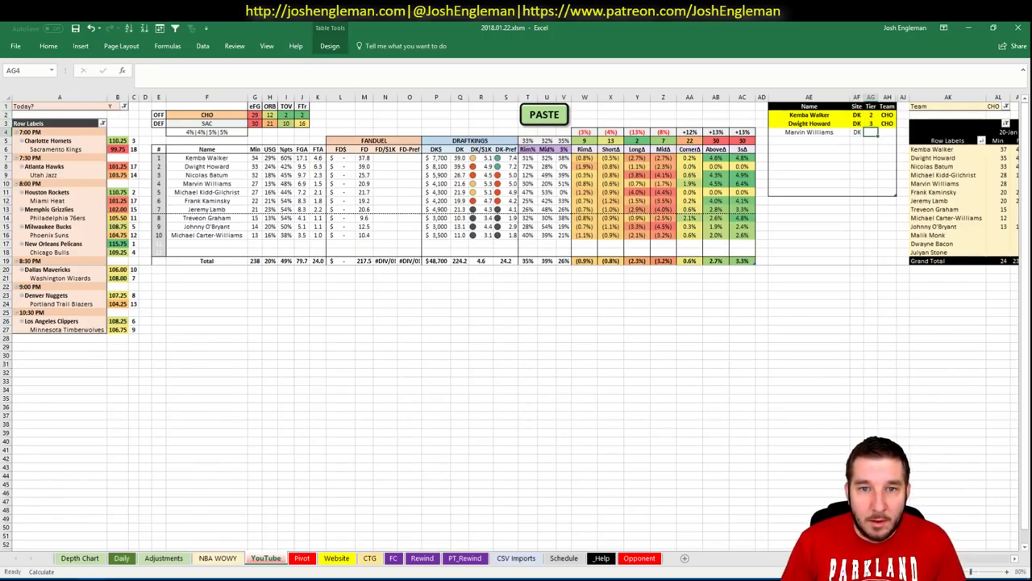
pyautogui.write('3')
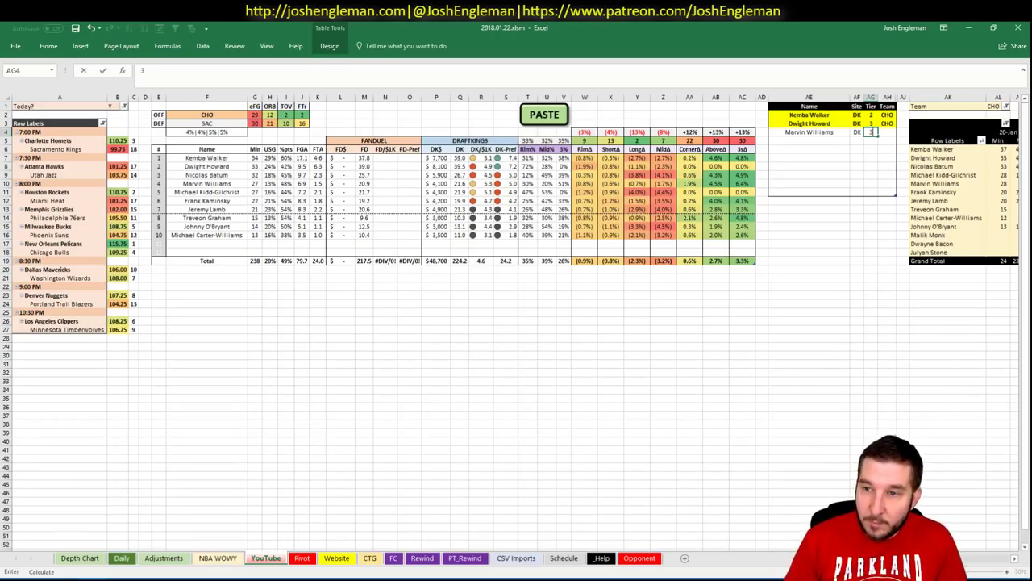
pyautogui.press('Return')
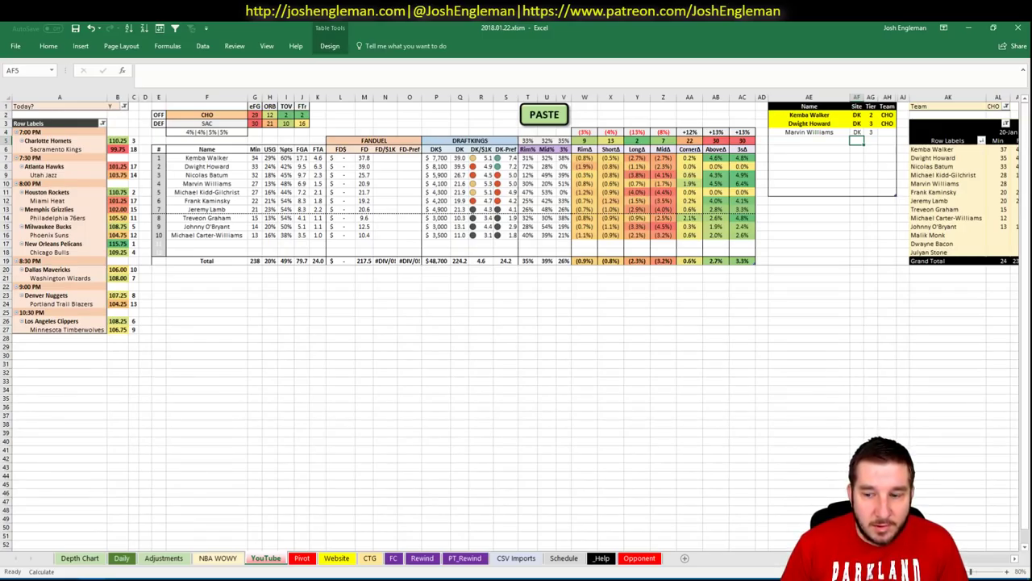
pyautogui.hscroll(5, 516, 323)
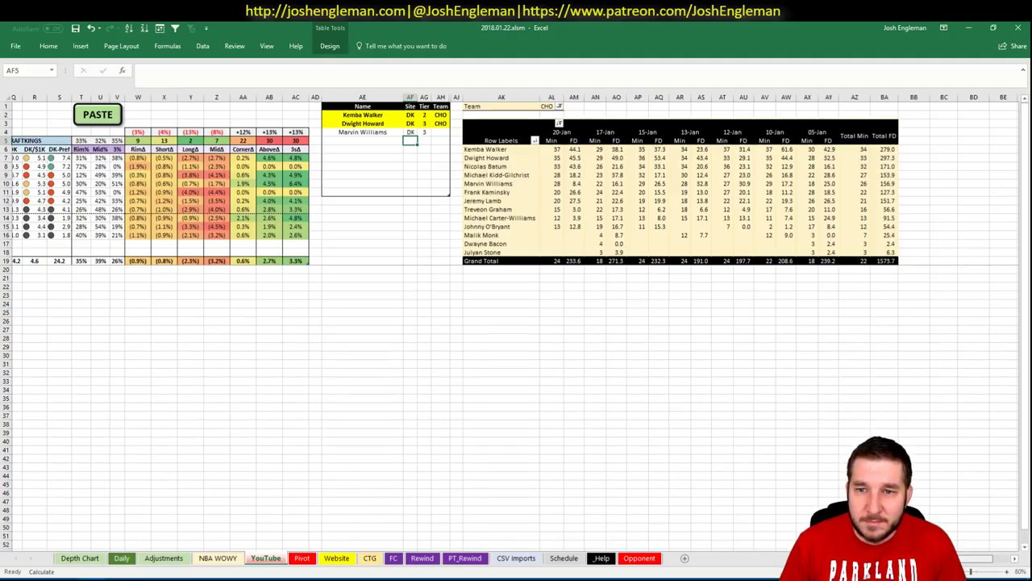
pyautogui.hscroll(-5, 721, 533)
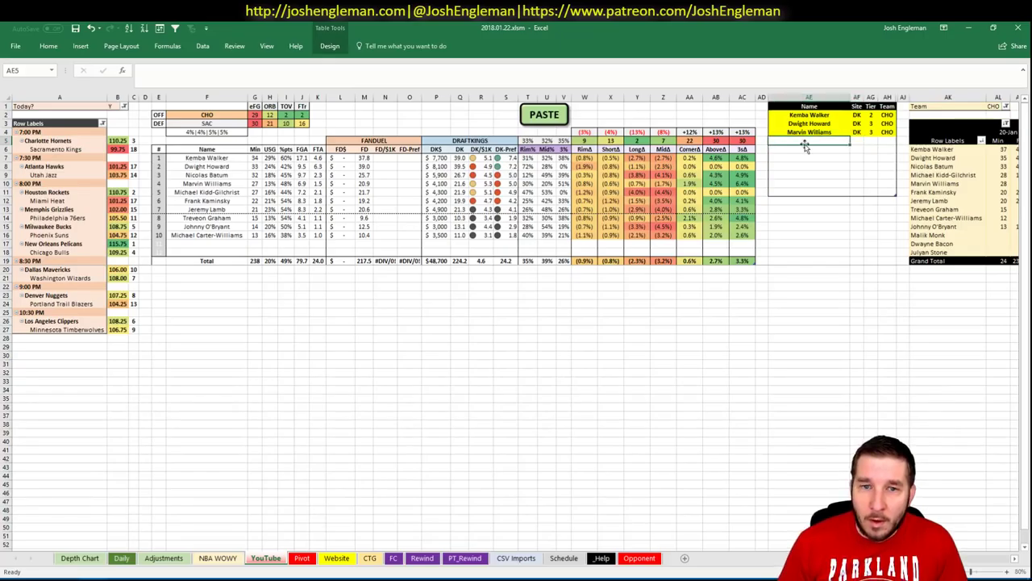
# Change the offensive team in the projection sheet to SAC
pyautogui.click(208, 115)
pyautogui.write('SAC')
pyautogui.click(331, 308)
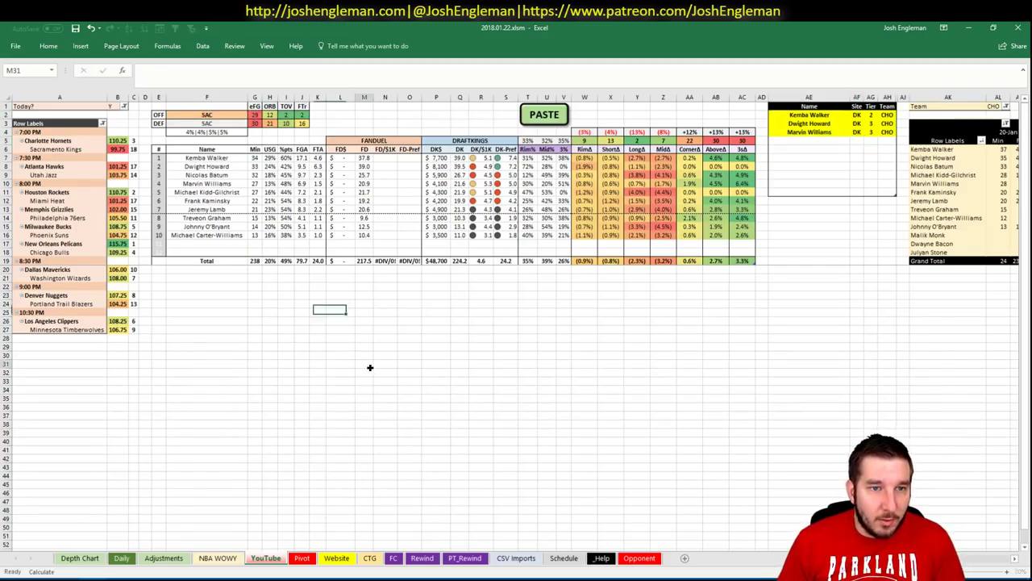
pyautogui.click(365, 363)
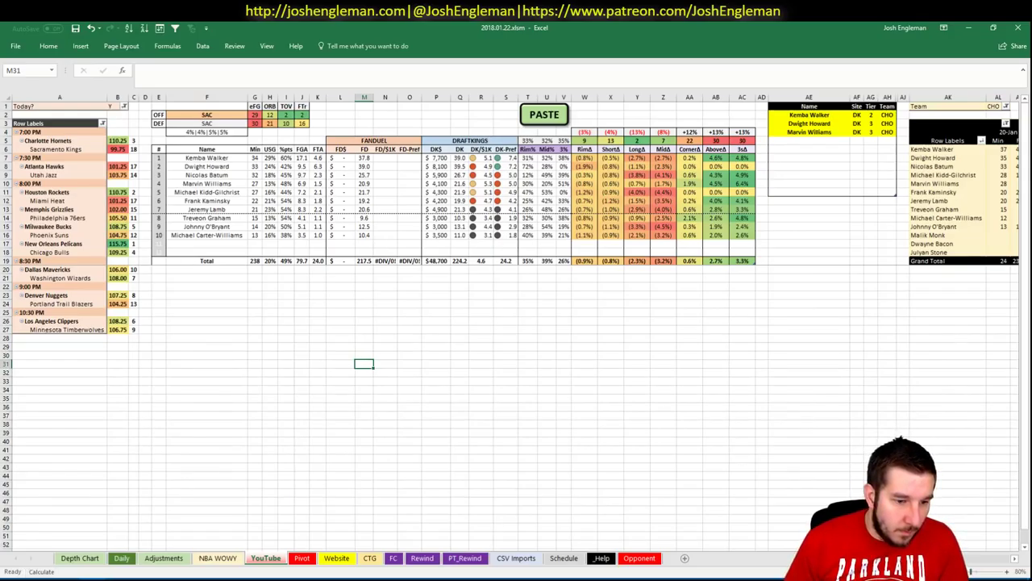
# Switch to Cleaning the Glass in the browser, search for the kings team page and go to its Shooting: Frequency section
pyautogui.hotkey('alt', 'Tab')
pyautogui.click(575, 28)
pyautogui.click(279, 105)
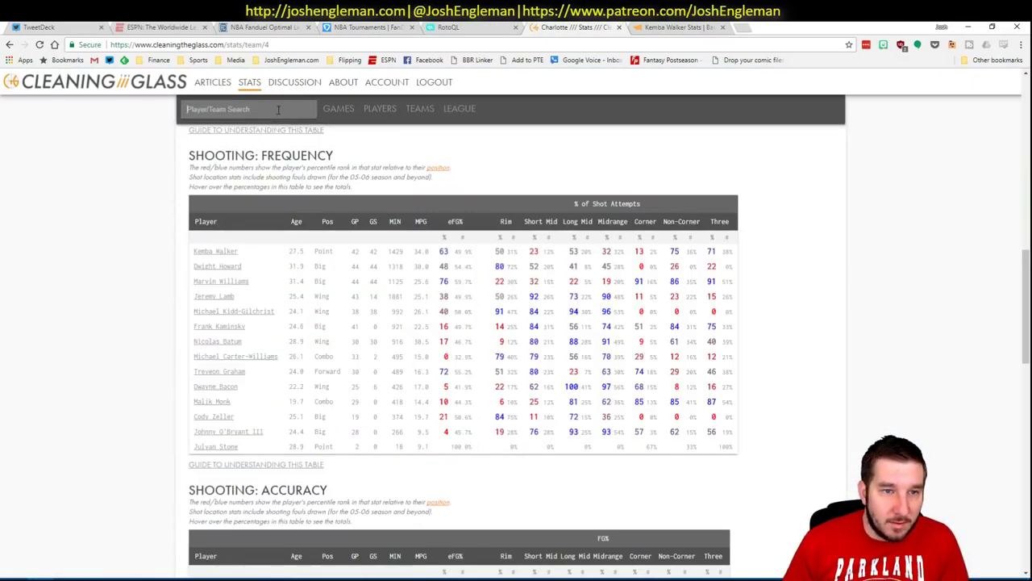
pyautogui.write('kings')
pyautogui.press('Return')
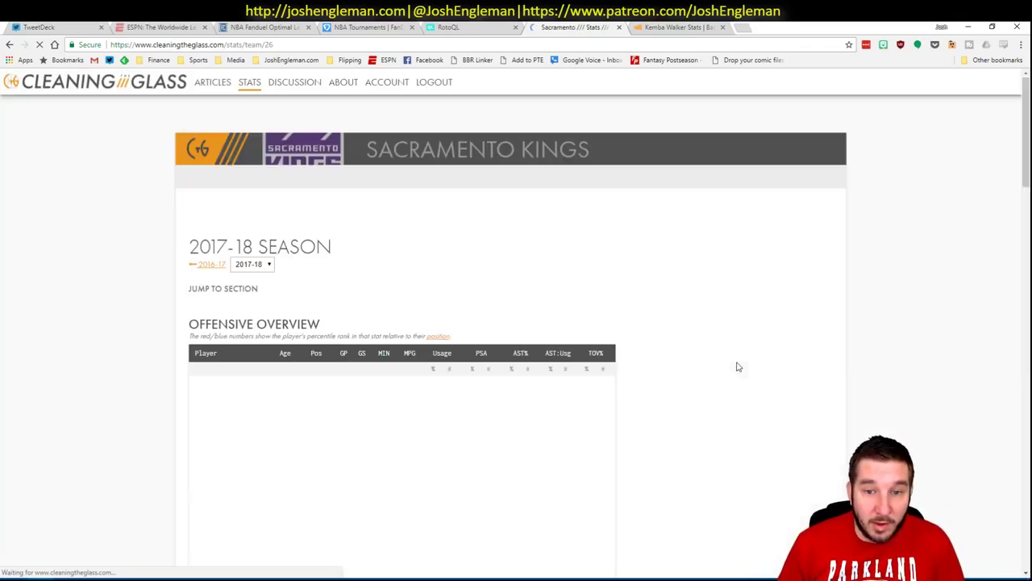
pyautogui.click(350, 300)
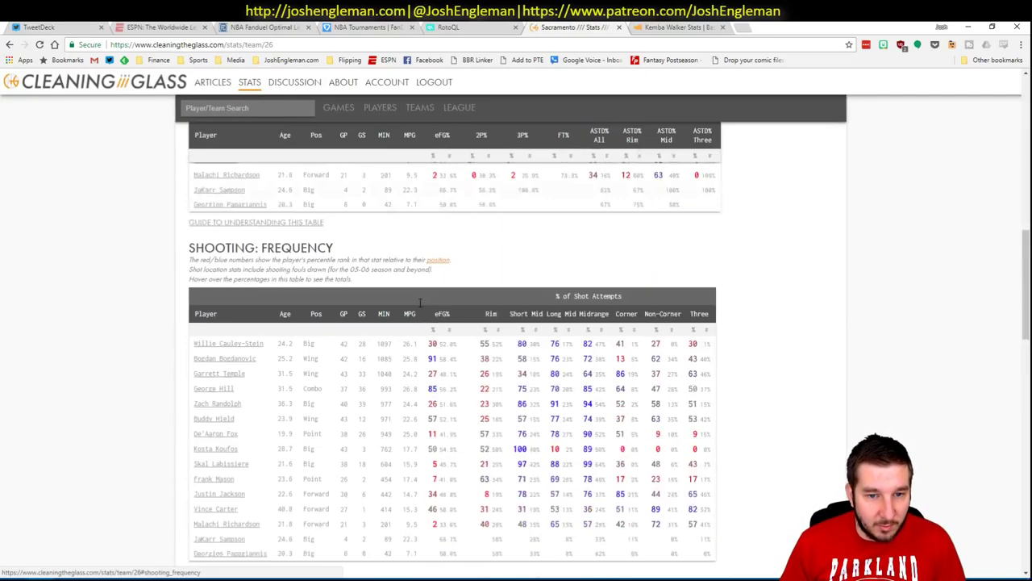
# Copy the Kings' shooting frequency table and paste it into the Excel projection workbook with its paste macro
pyautogui.moveTo(744, 470); pyautogui.dragTo(193, 257)
pyautogui.hotkey('ctrl', 'c')
pyautogui.hotkey('alt', 'Tab')
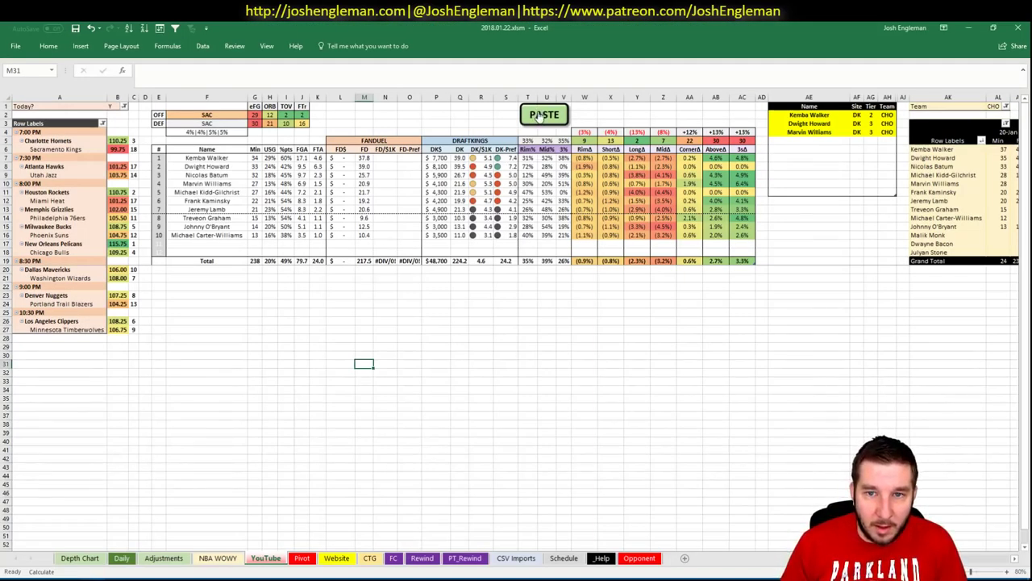
pyautogui.click(539, 116)
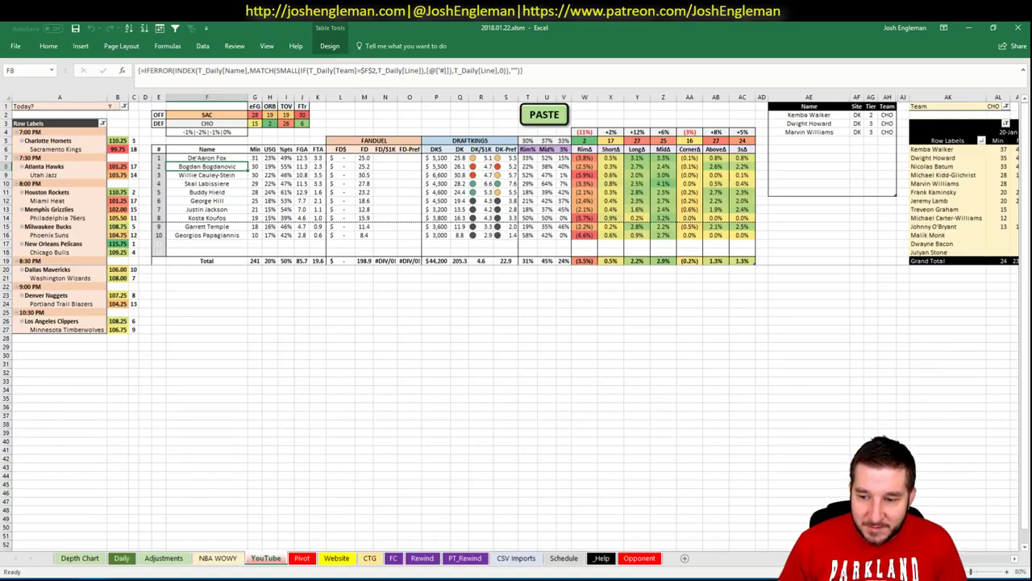
# Filter the recent-games pivot table to team SAC
pyautogui.hscroll(7, 516, 322)
pyautogui.click(436, 106)
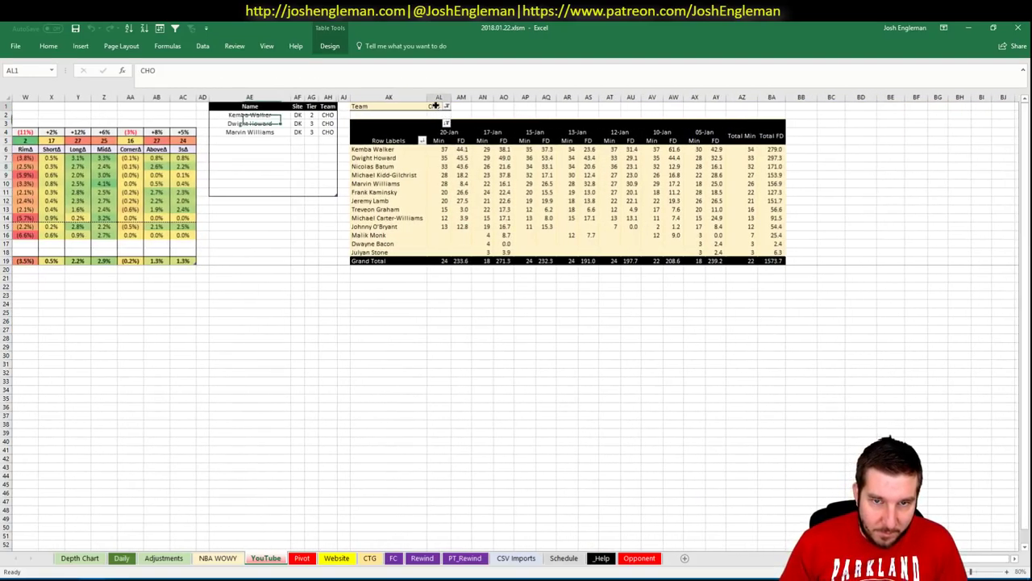
pyautogui.write('SAC')
pyautogui.press('Return')
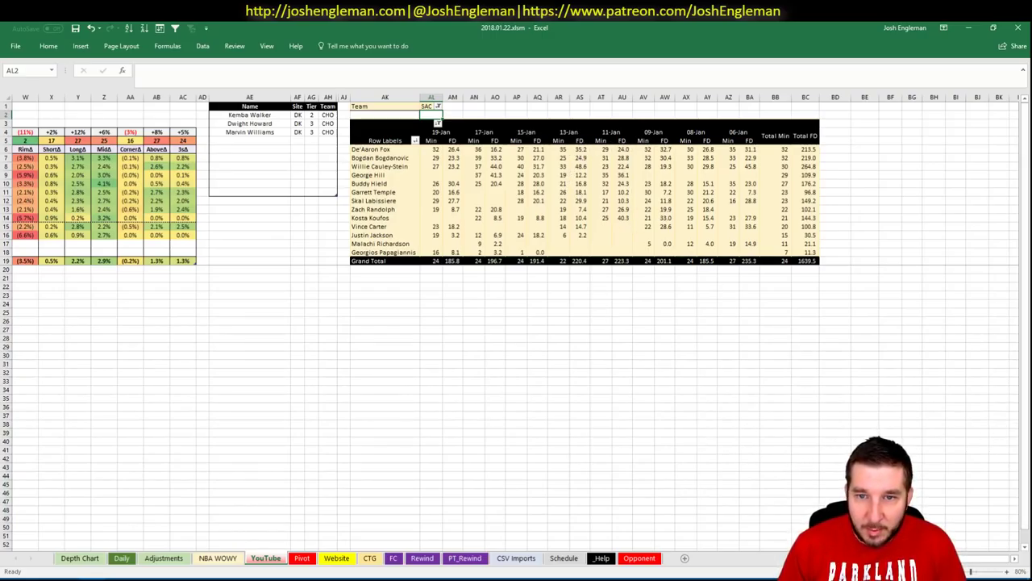
pyautogui.hscroll(-10, 517, 323)
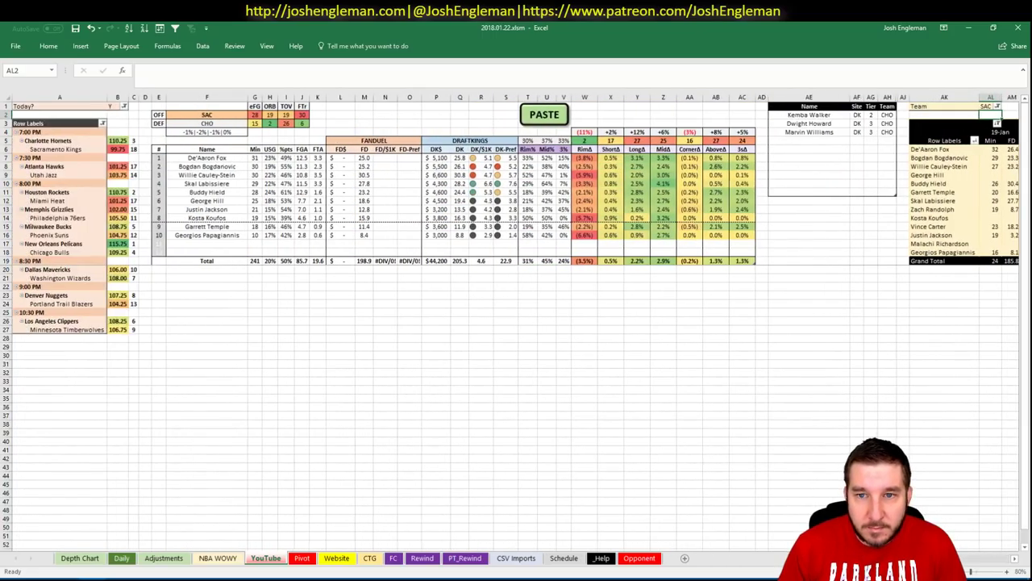
# Add De'Aaron Fox as the fourth player in the shortlist with site DK and tier 3
pyautogui.click(832, 142)
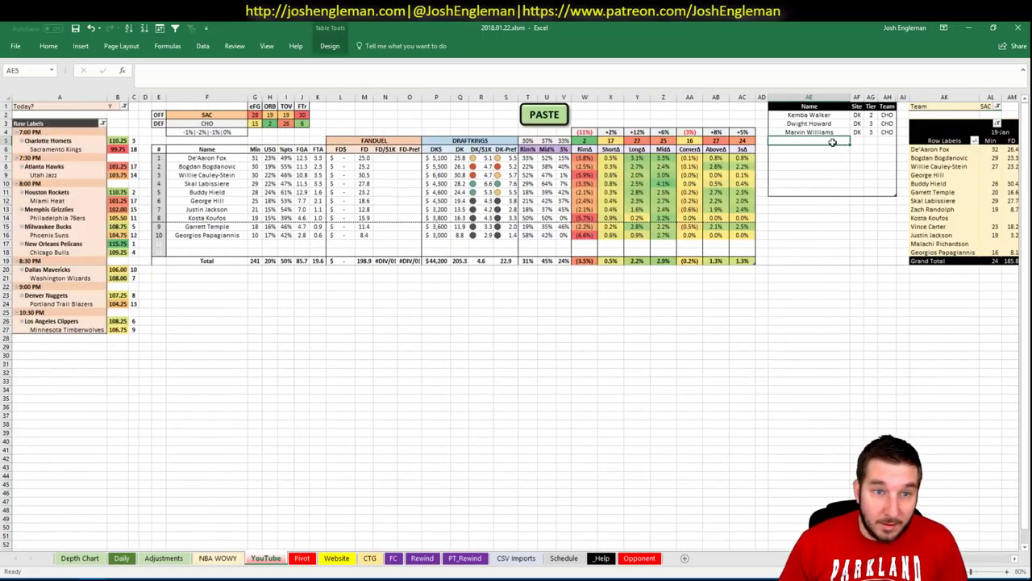
pyautogui.write("De'Aaron Fox")
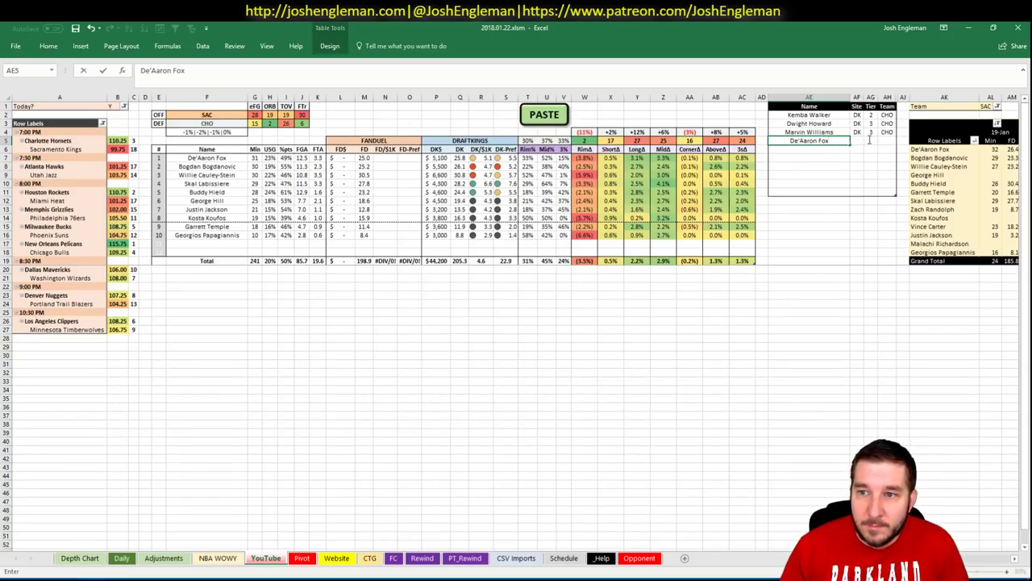
pyautogui.press('Tab')
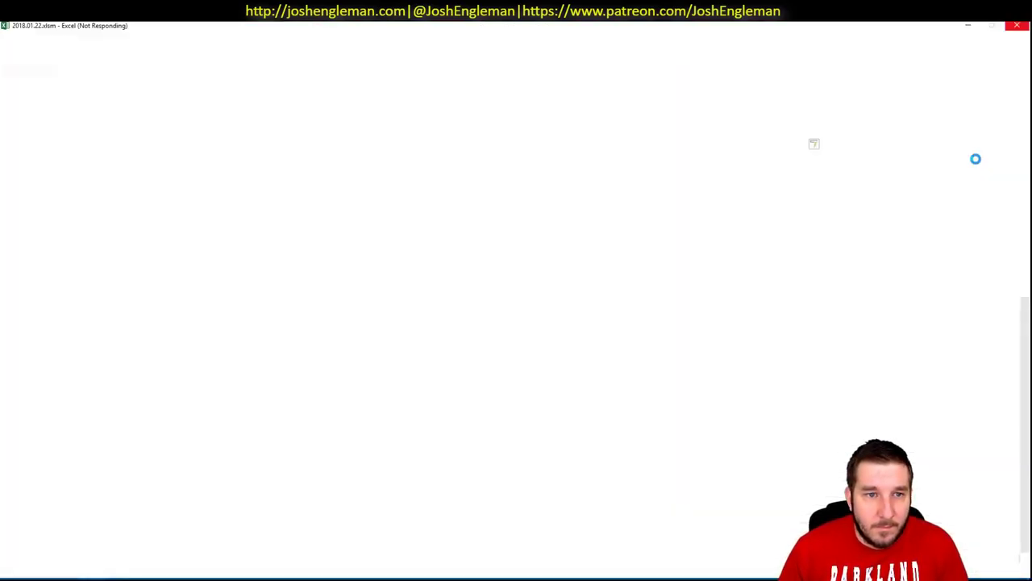
pyautogui.press('Left')
pyautogui.write('DK')
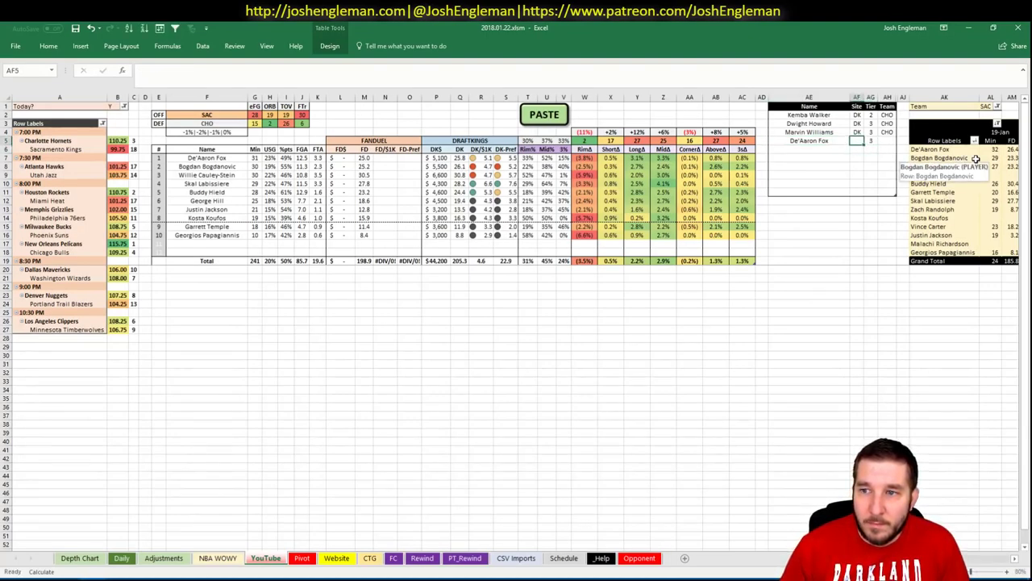
pyautogui.press('Return')
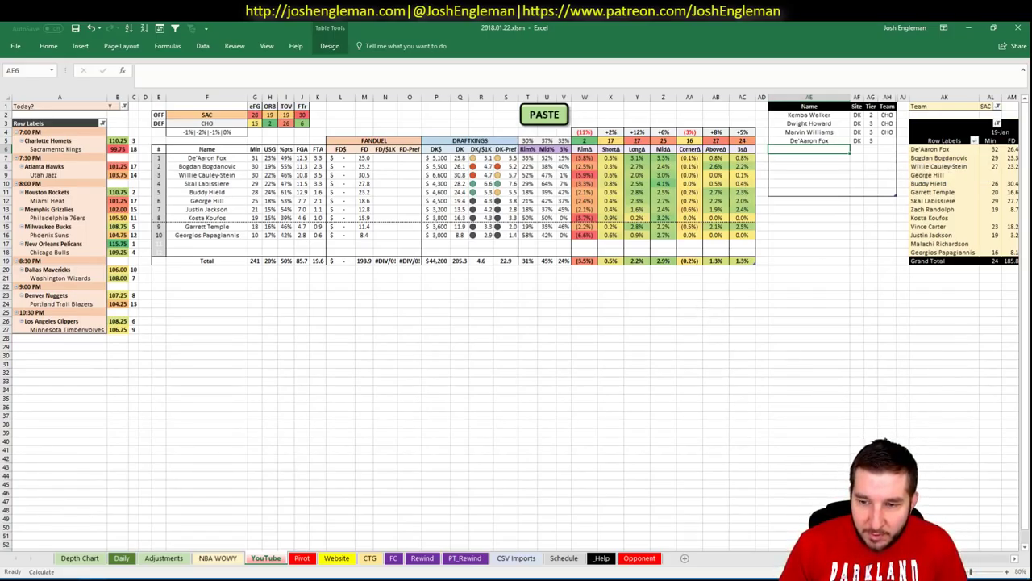
# Review the Kings' recent games and add Skal Labissiere to the player shortlist with site DK and tier 3
pyautogui.hscroll(2, 516, 323)
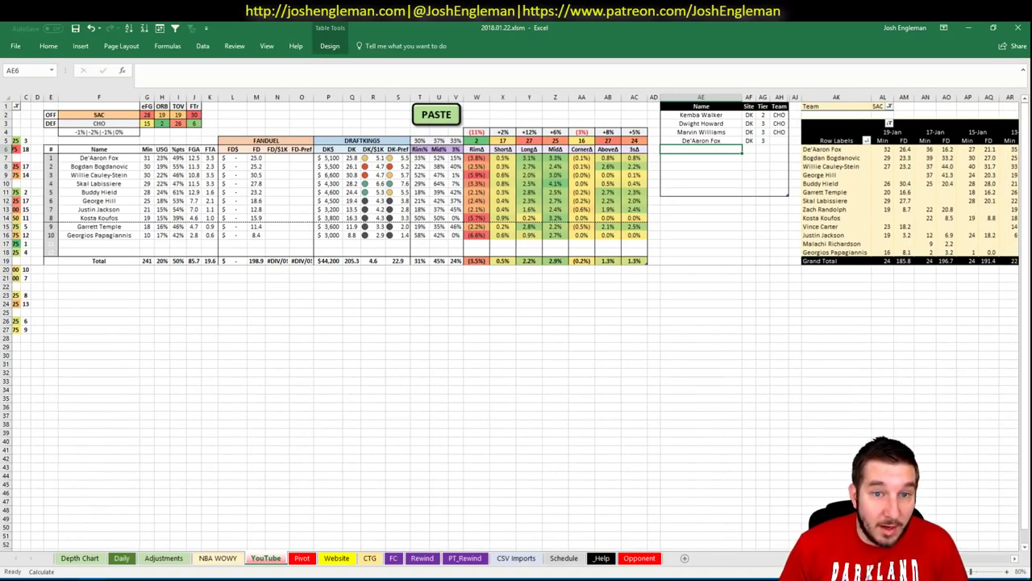
pyautogui.hscroll(6, 517, 323)
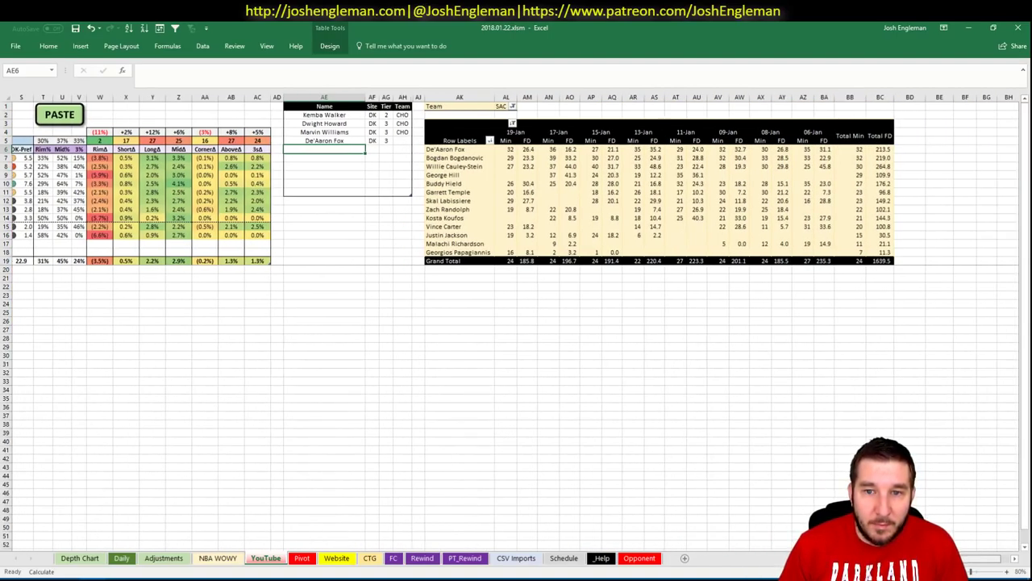
pyautogui.hscroll(-6, 516, 323)
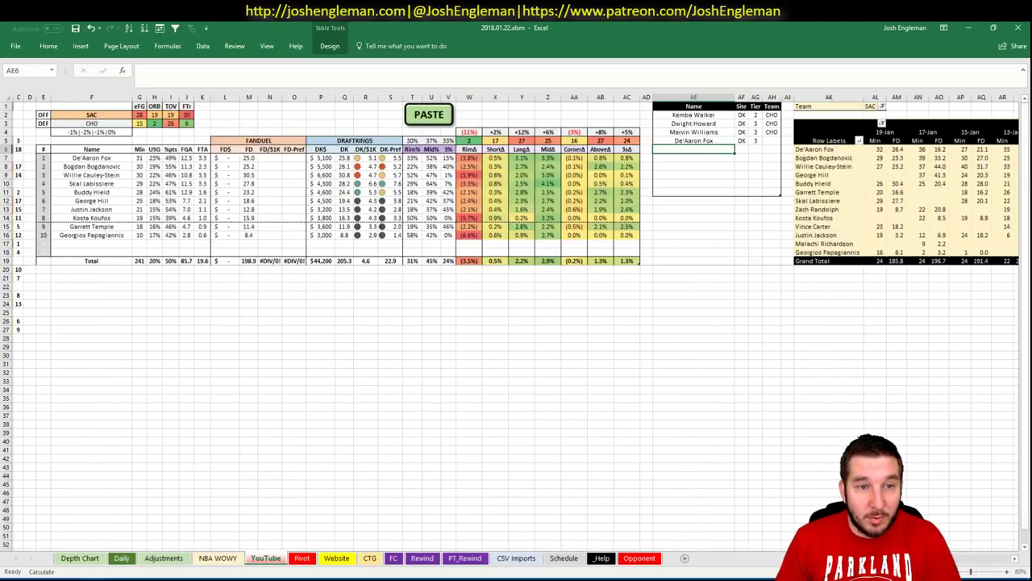
pyautogui.hscroll(1, 732, 90)
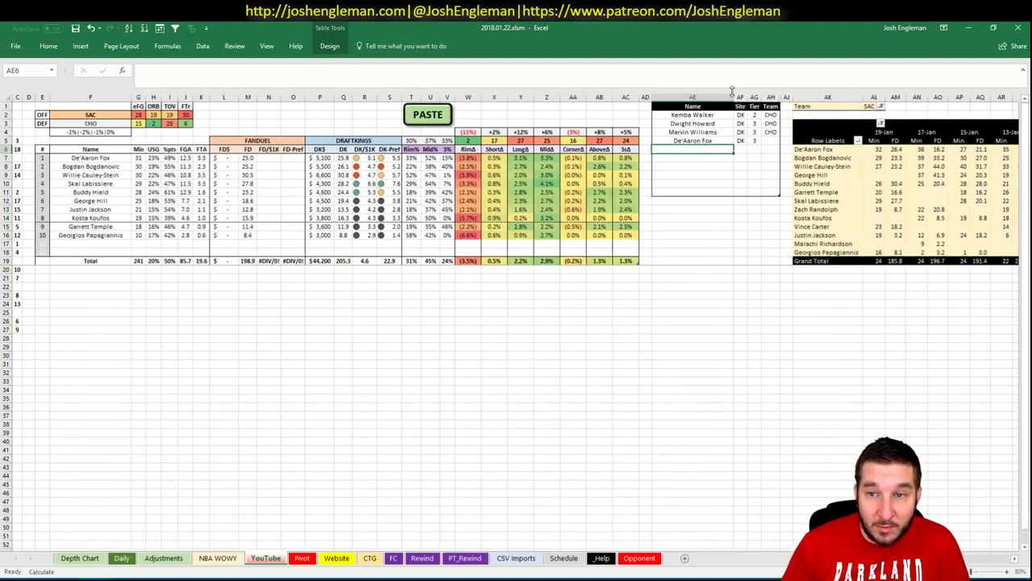
pyautogui.write('Skal')
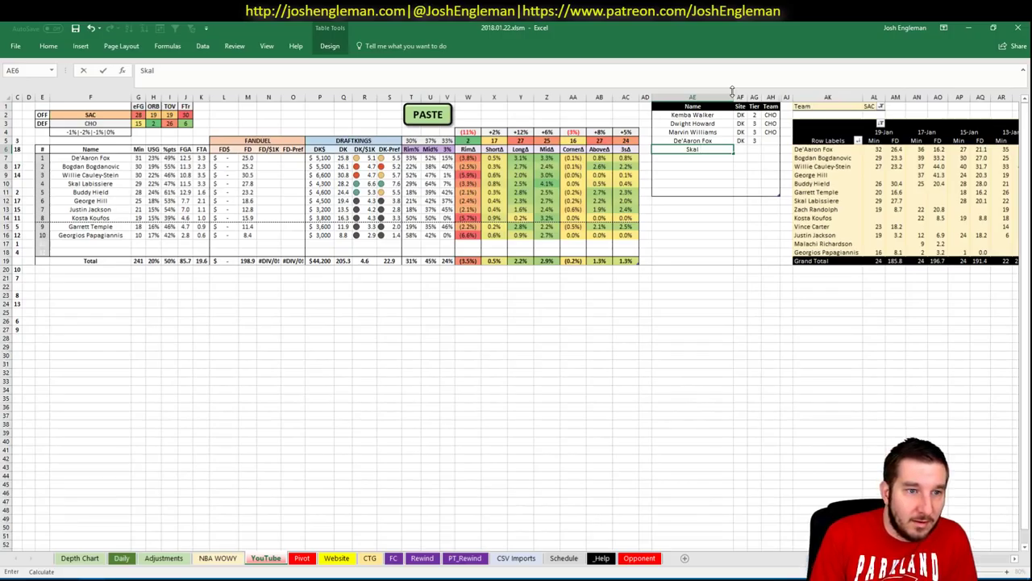
pyautogui.write(' Labissiere')
pyautogui.press('Tab')
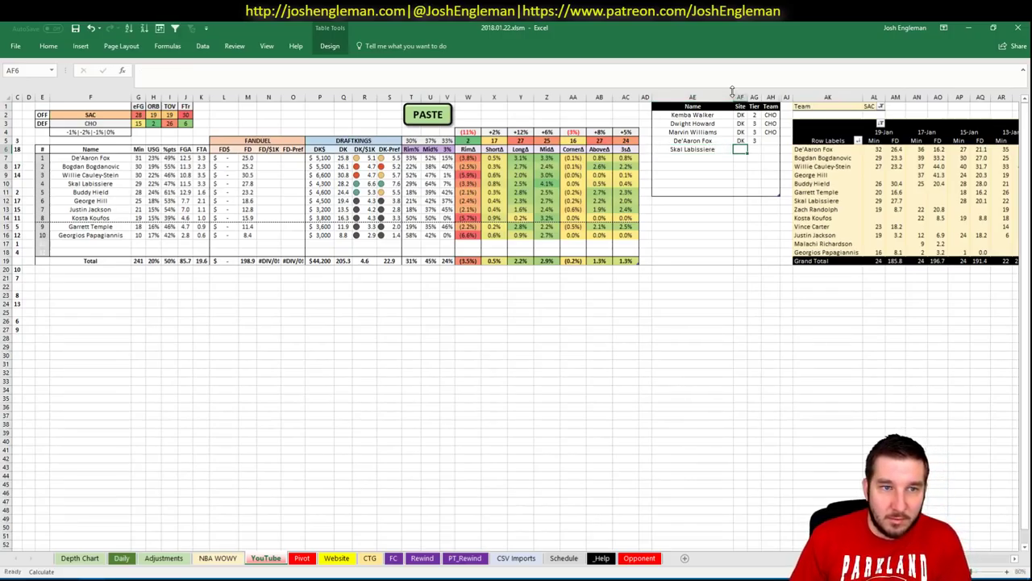
pyautogui.write('DK')
pyautogui.press('Tab')
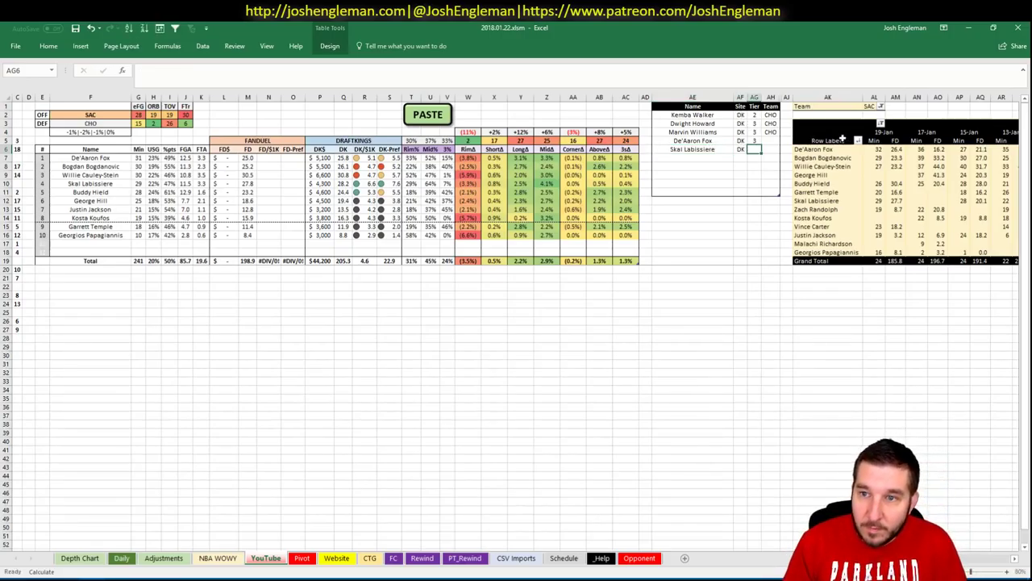
pyautogui.write('3')
pyautogui.press('Return')
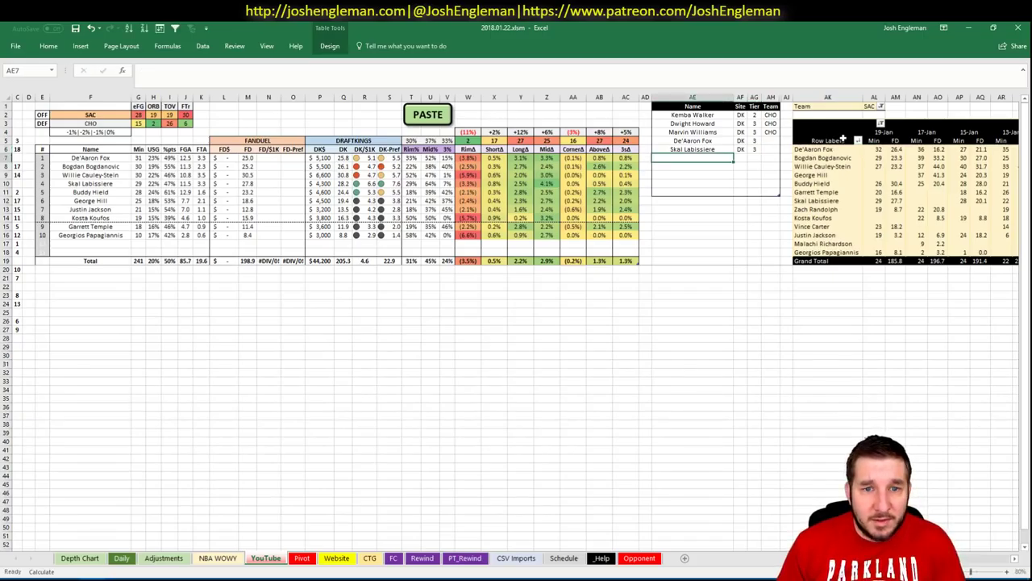
# Change Skal Labissiere's tier to 2 in the player shortlist
pyautogui.click(754, 149)
pyautogui.write('2')
pyautogui.press('Tab')
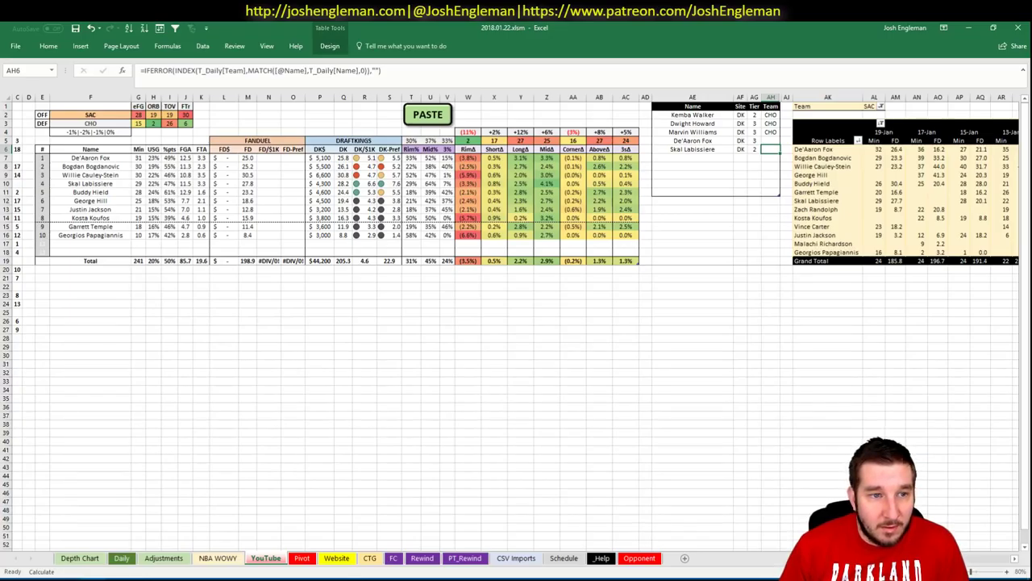
# Review the Kings' recent games against their projections and enter Buddy Hield in the next empty row of the player shortlist
pyautogui.hscroll(8, 516, 322)
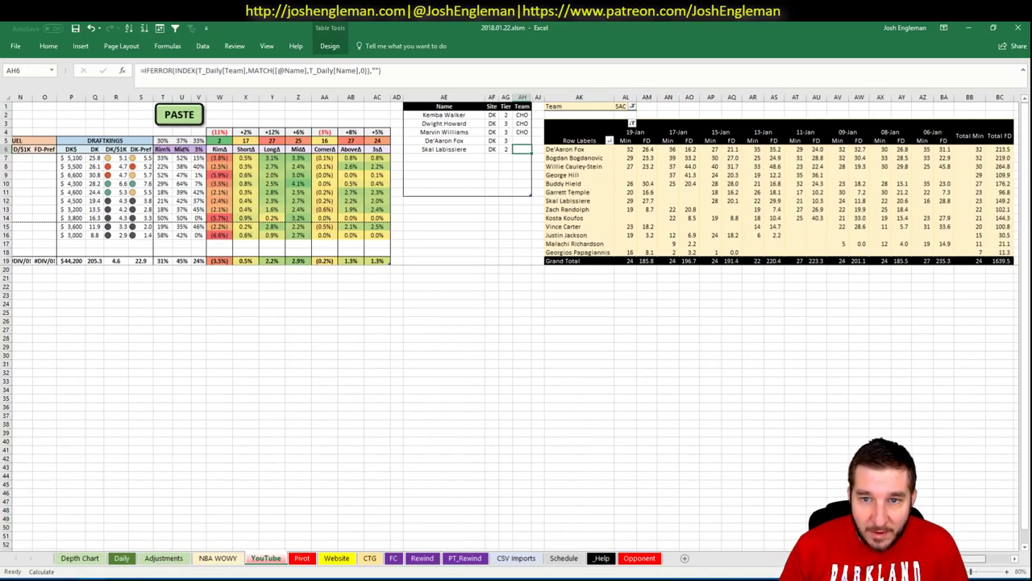
pyautogui.hscroll(1, 516, 322)
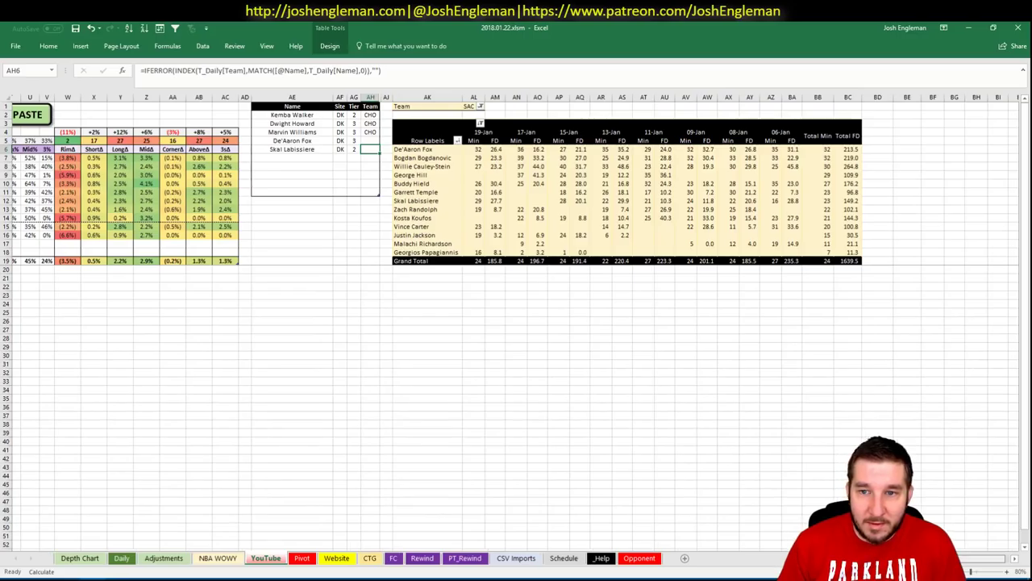
pyautogui.hscroll(-9, 516, 322)
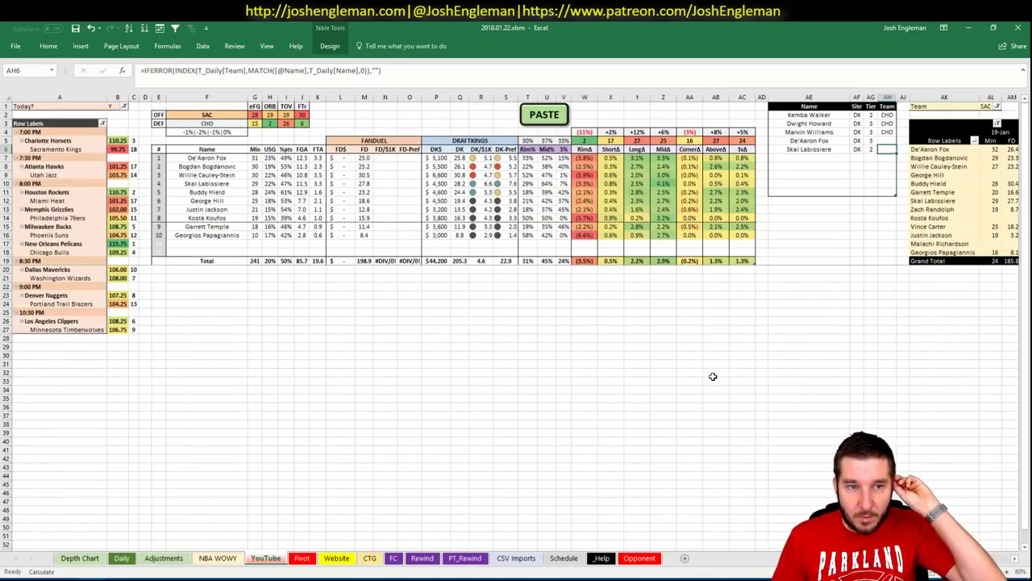
pyautogui.click(835, 160)
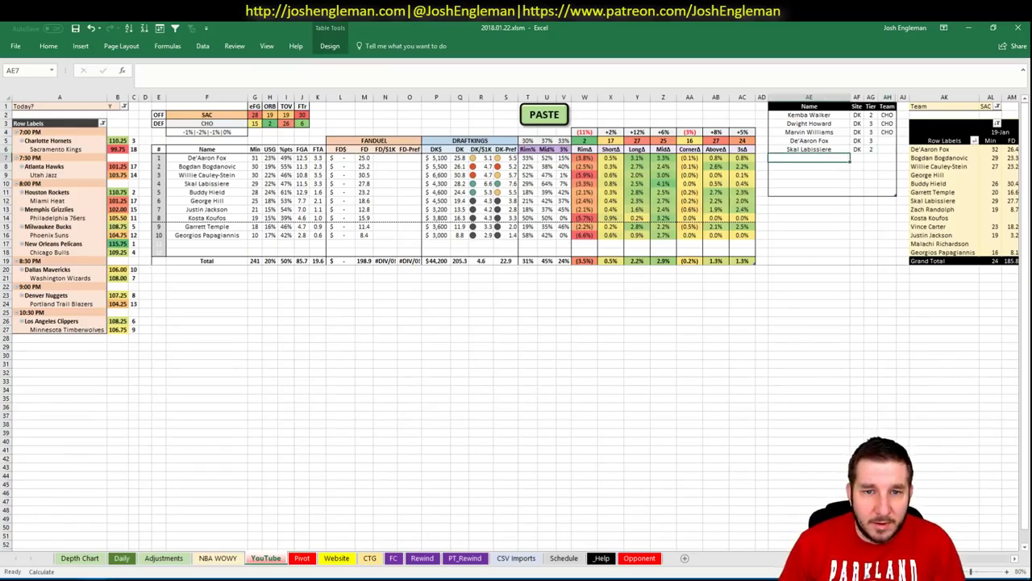
pyautogui.hscroll(7, 517, 322)
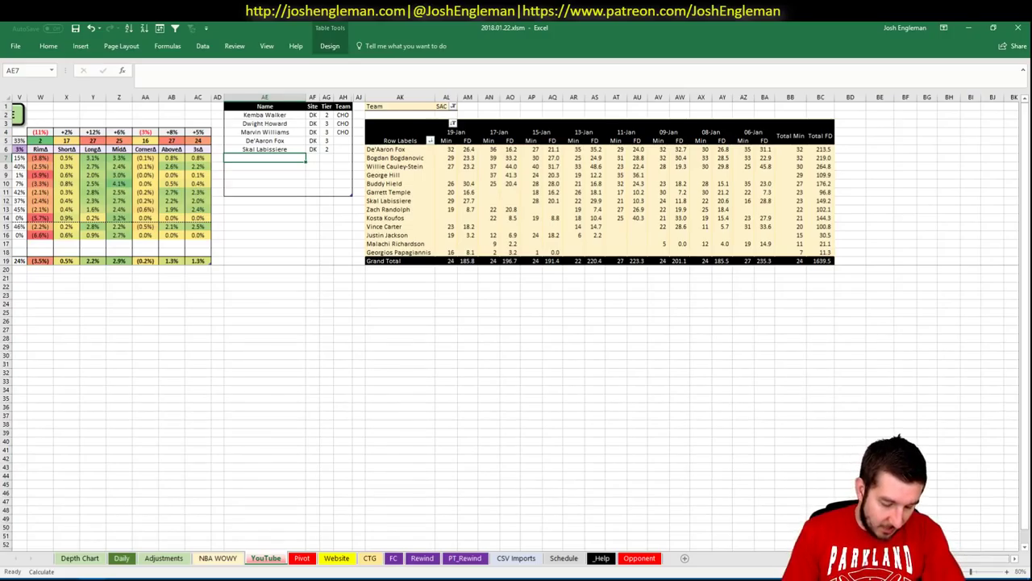
pyautogui.hscroll(-7, 516, 322)
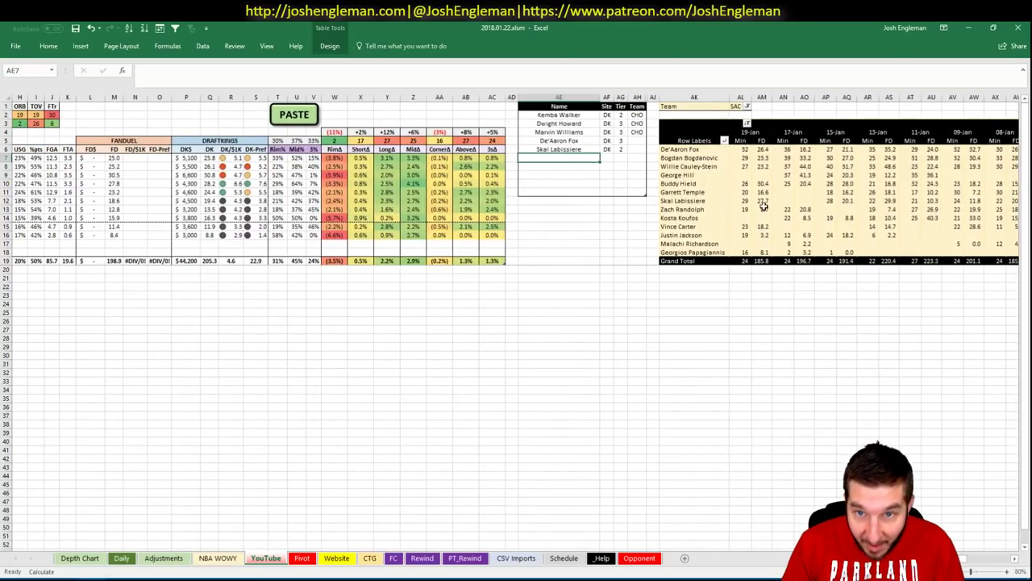
pyautogui.hscroll(-1, 516, 323)
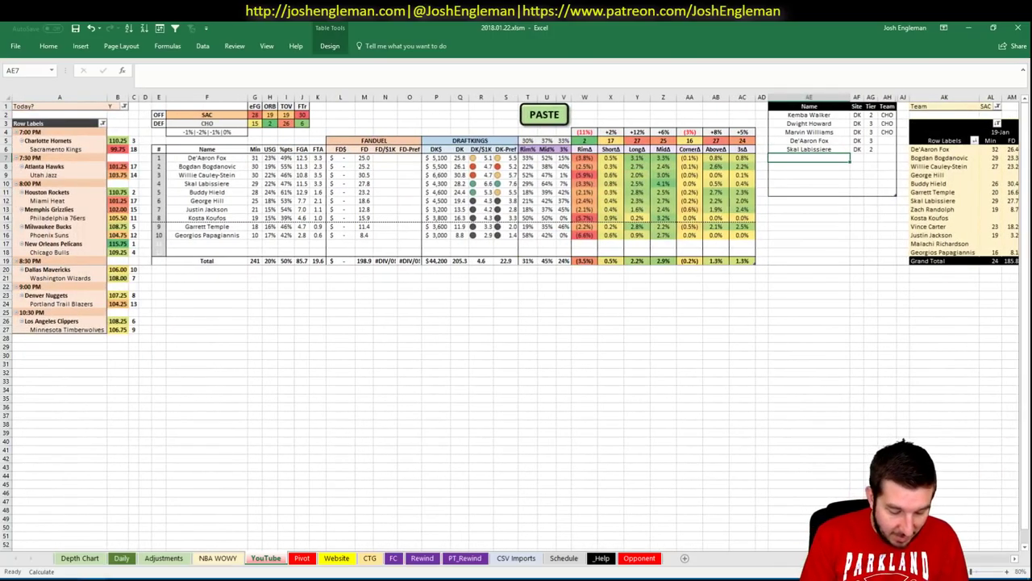
pyautogui.write('Buddy Hielde')
pyautogui.press('Tab')
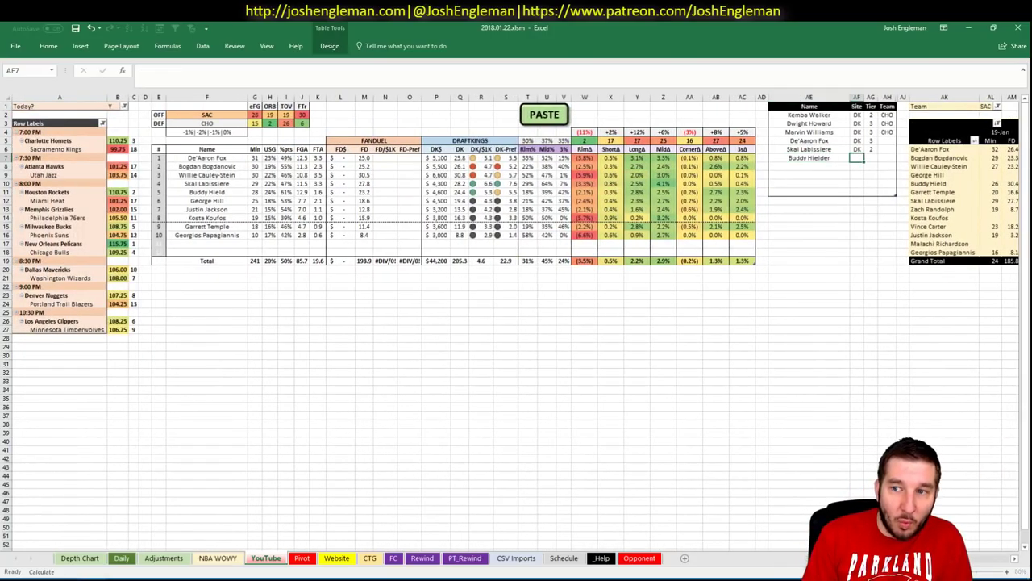
# Correct the spelling of the sixth shortlist name to Buddy Hield and give him site DK and tier 3
pyautogui.press('Left')
pyautogui.press('F2')
pyautogui.write('e')
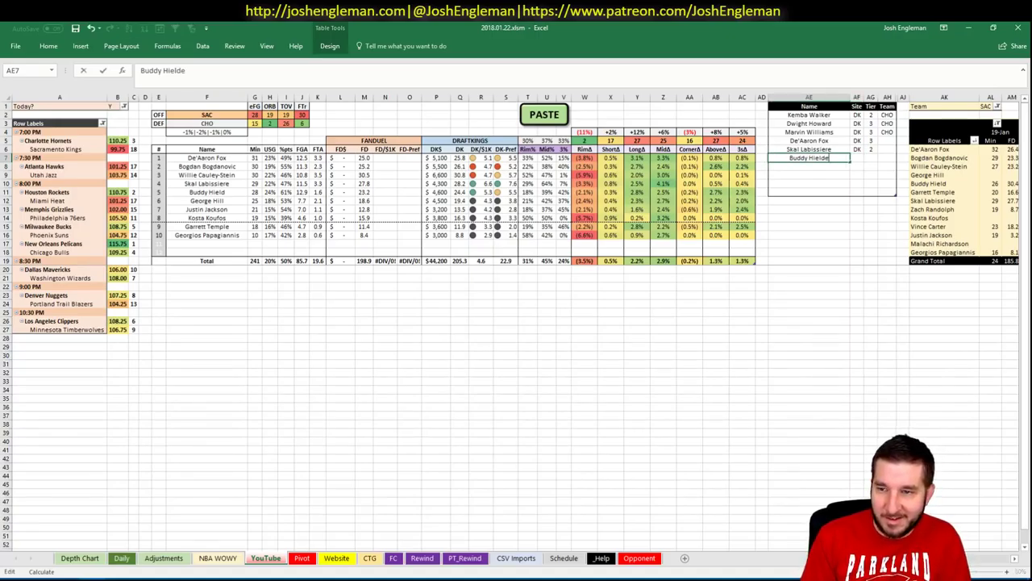
pyautogui.press('BackSpace')
pyautogui.press('Tab')
pyautogui.write('DK')
pyautogui.press('Tab')
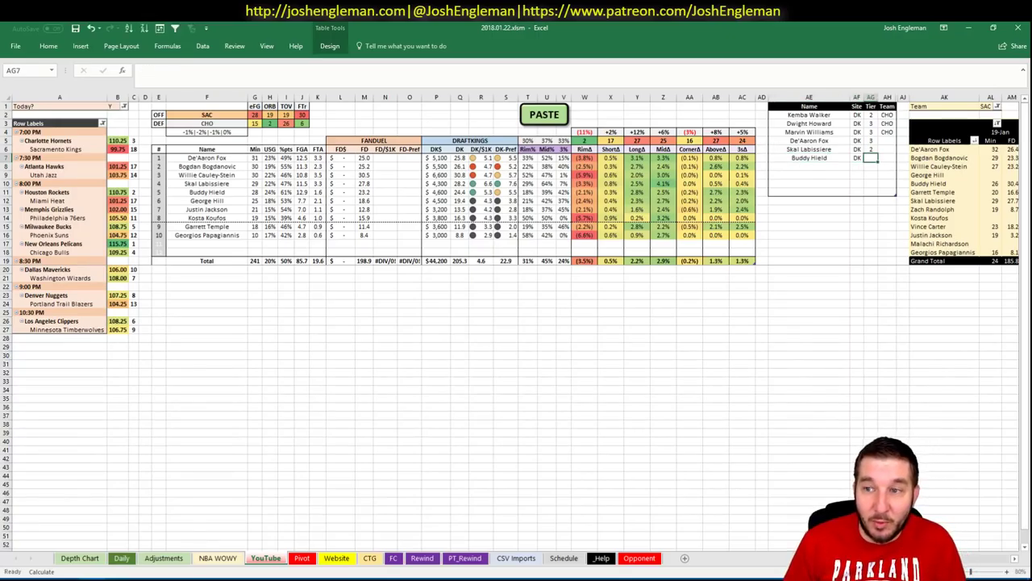
pyautogui.write('3')
pyautogui.press('Return')
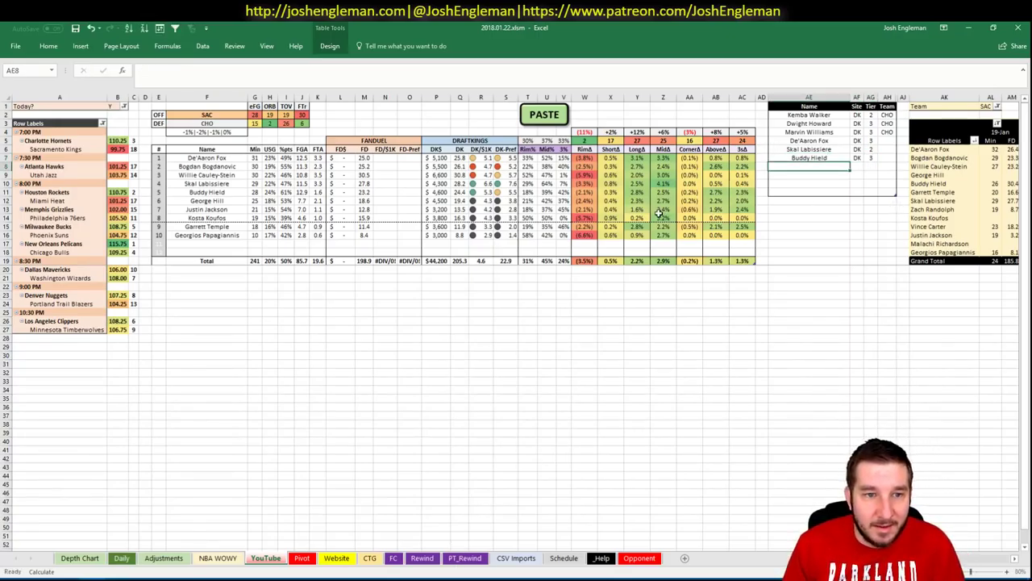
# Change the offensive team of the projection table to ATL and recalculate the workbook
pyautogui.click(225, 115)
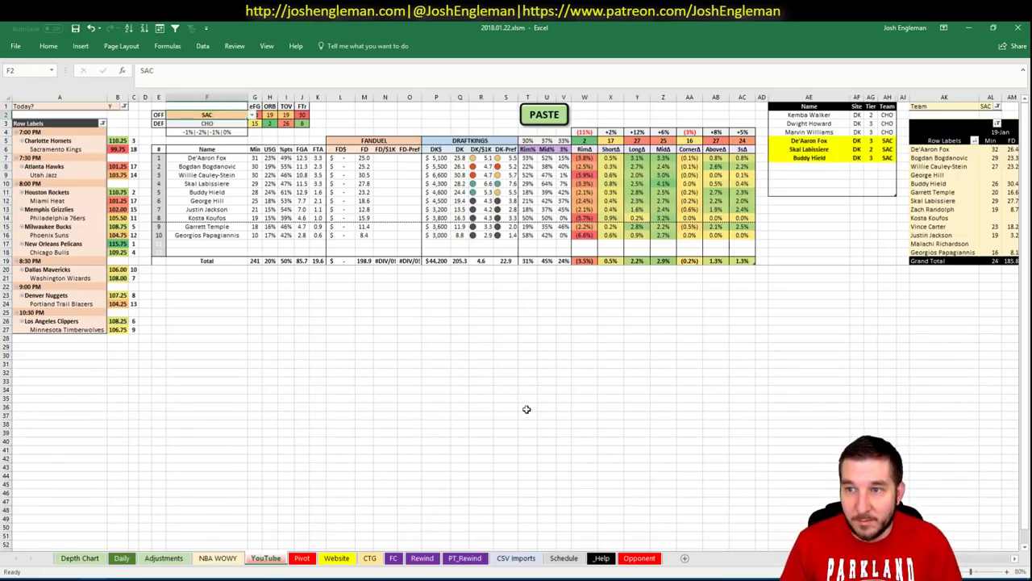
pyautogui.click(368, 407)
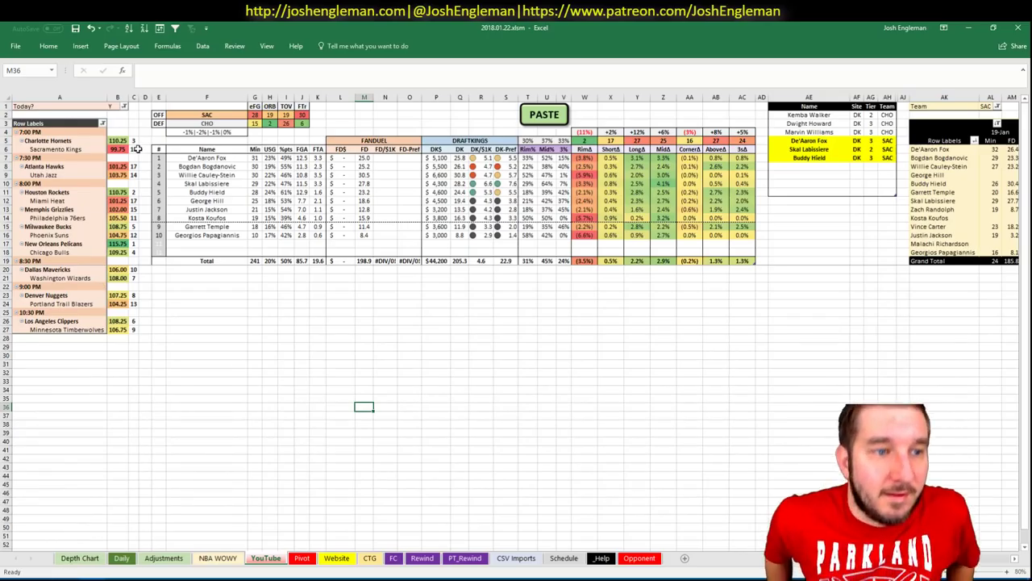
pyautogui.click(196, 114)
pyautogui.write('ATL')
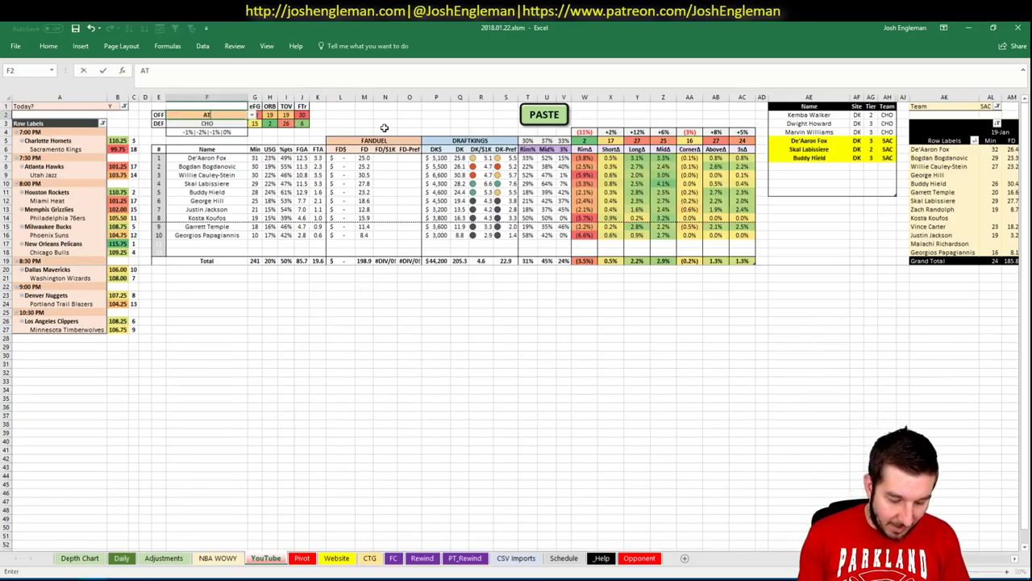
pyautogui.press('Return')
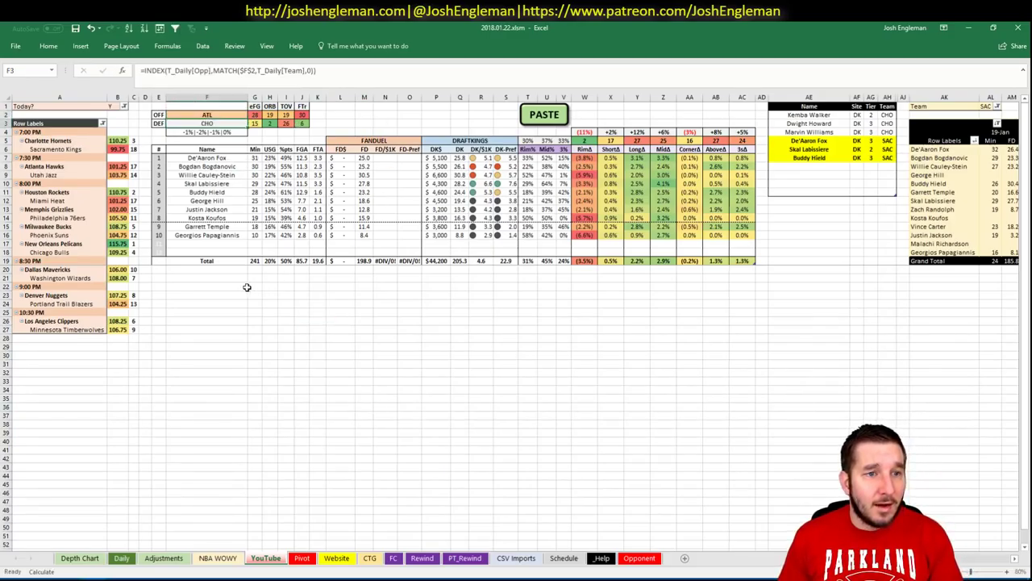
pyautogui.press('F9')
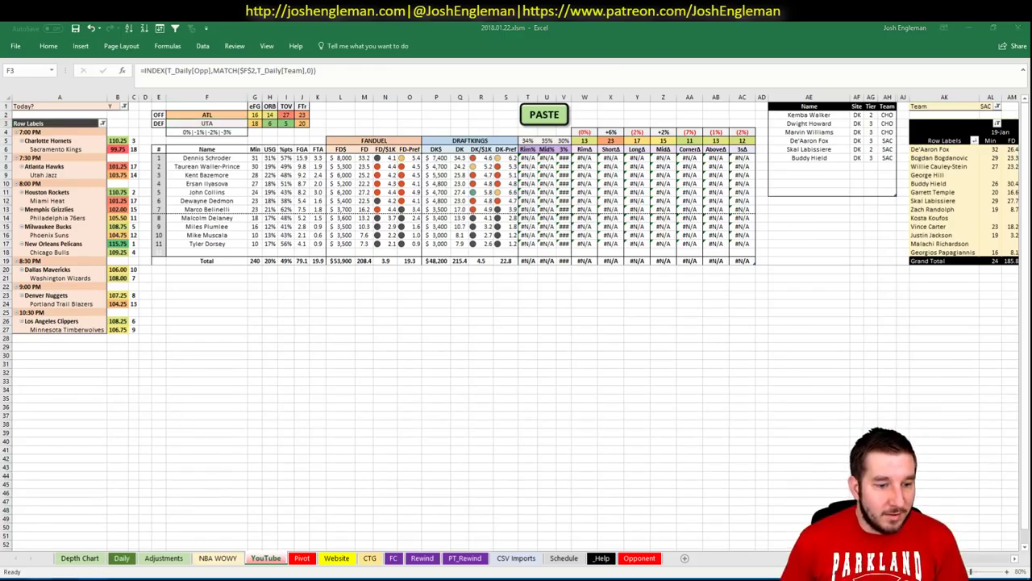
# Switch to Cleaning the Glass in the browser, copy the Atlanta Hawks' Shooting: Frequency player rows and paste them into the Excel workbook
pyautogui.hotkey('alt', 'Tab')
pyautogui.write('atlanta')
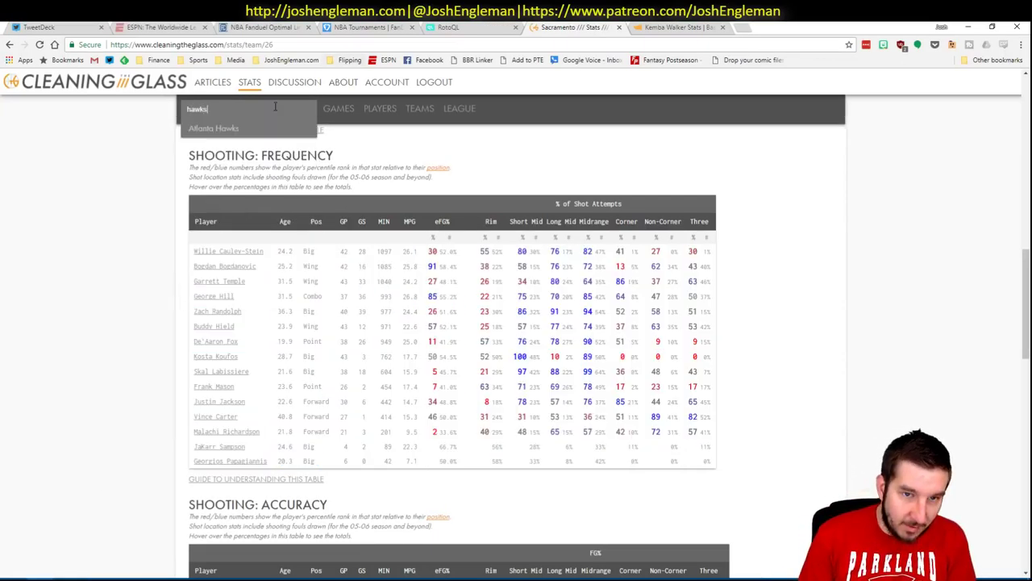
pyautogui.press('Return')
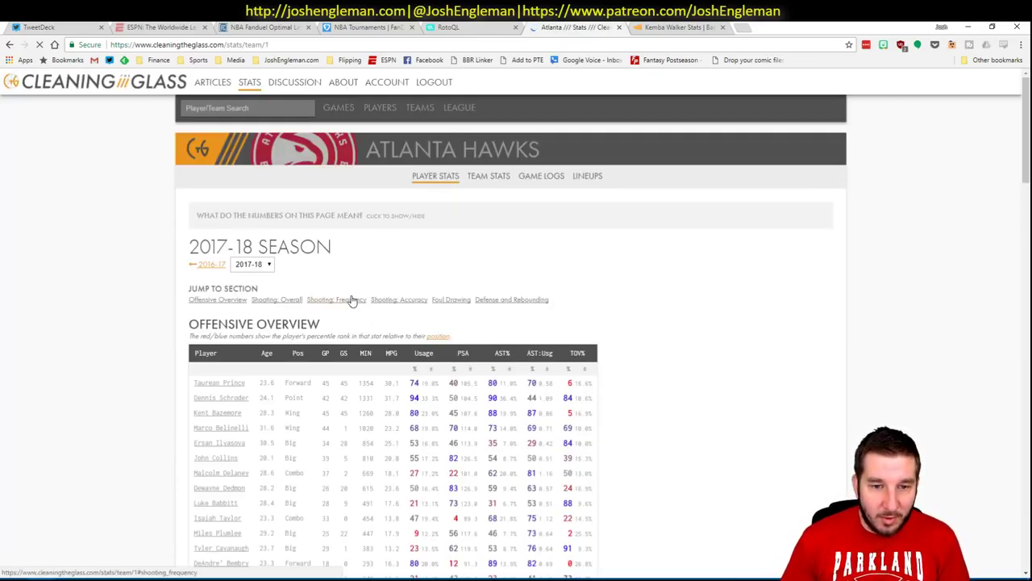
pyautogui.click(350, 298)
pyautogui.moveTo(690, 479); pyautogui.dragTo(191, 255)
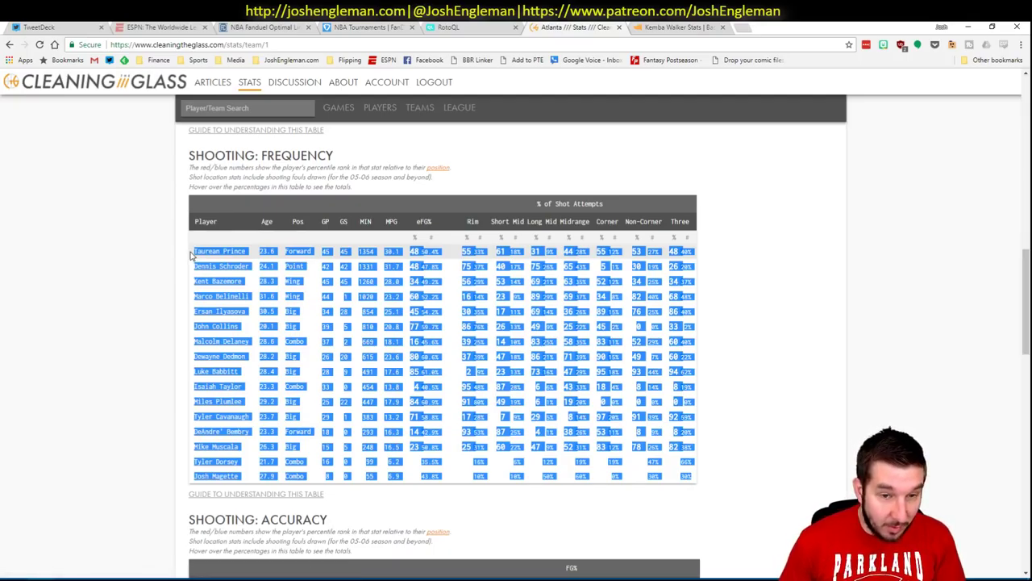
pyautogui.hotkey('alt', 'Tab')
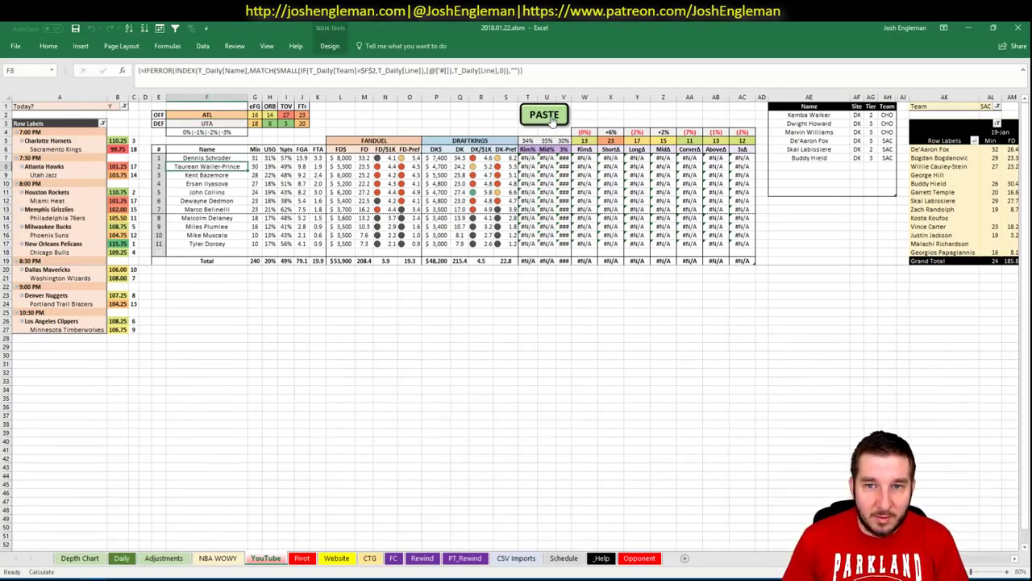
pyautogui.click(681, 328)
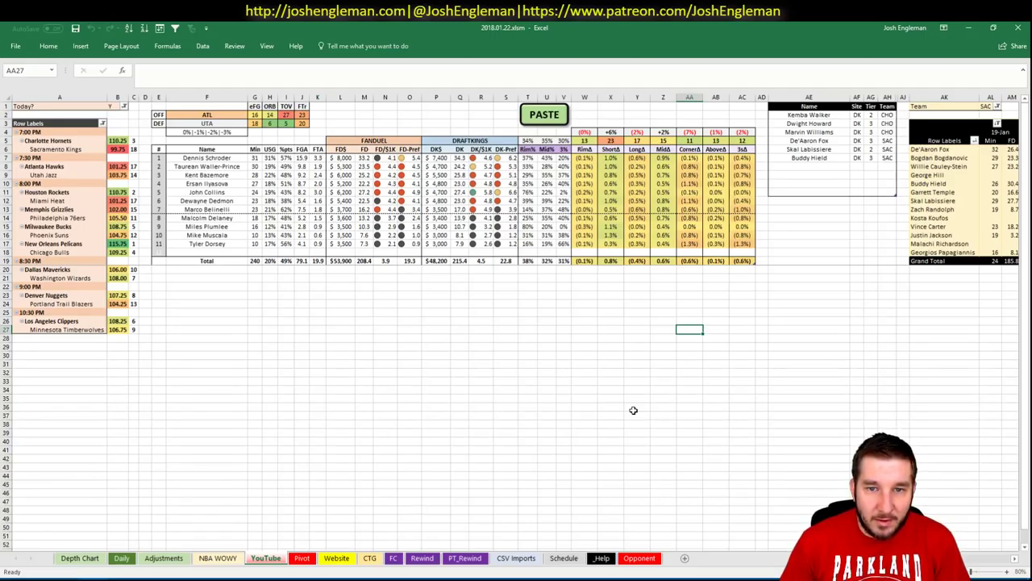
# Filter the recent-games pivot table to team ATL
pyautogui.hscroll(3, 733, 415)
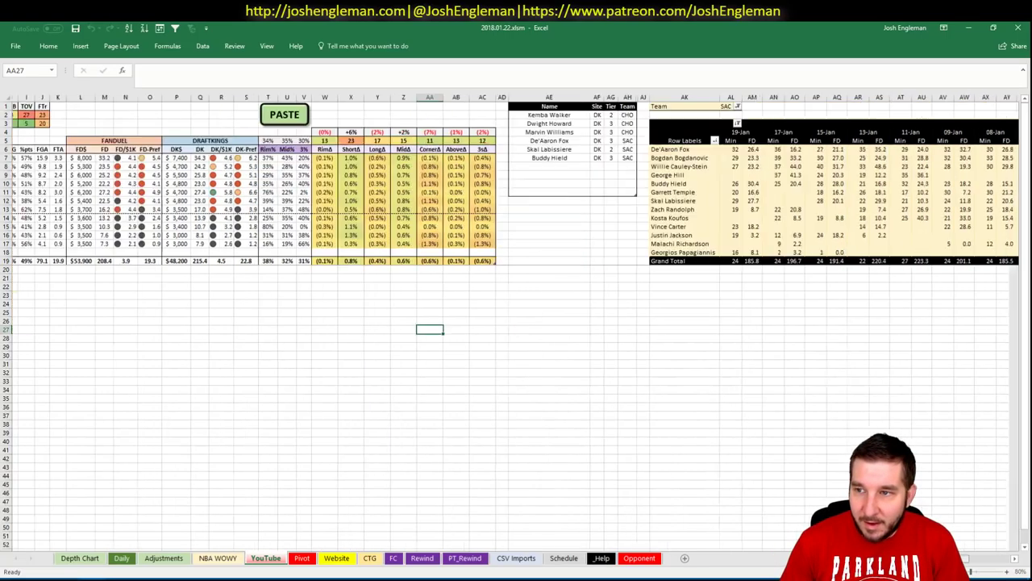
pyautogui.hscroll(1, 710, 113)
pyautogui.click(708, 106)
pyautogui.write('ATL')
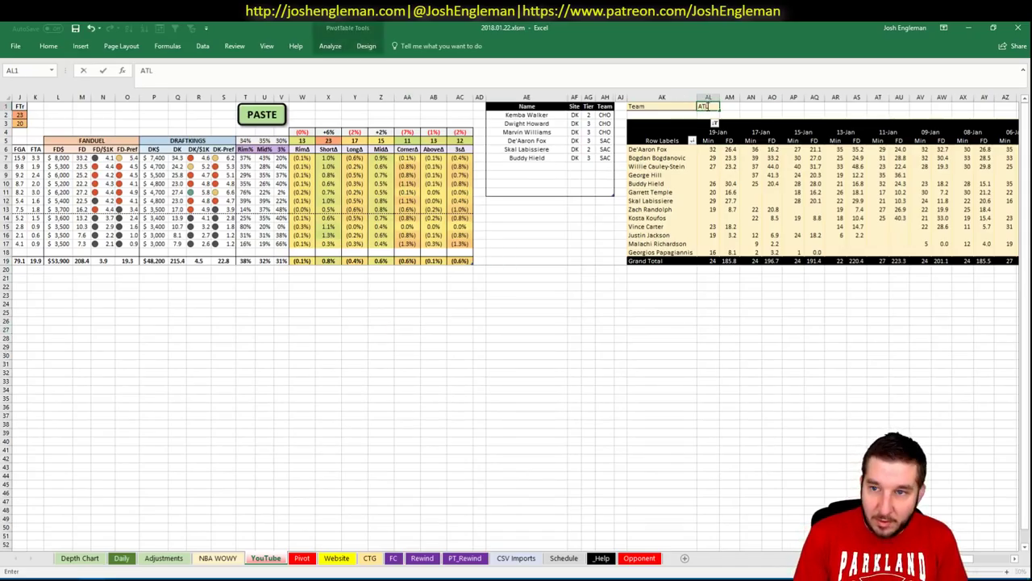
pyautogui.press('Return')
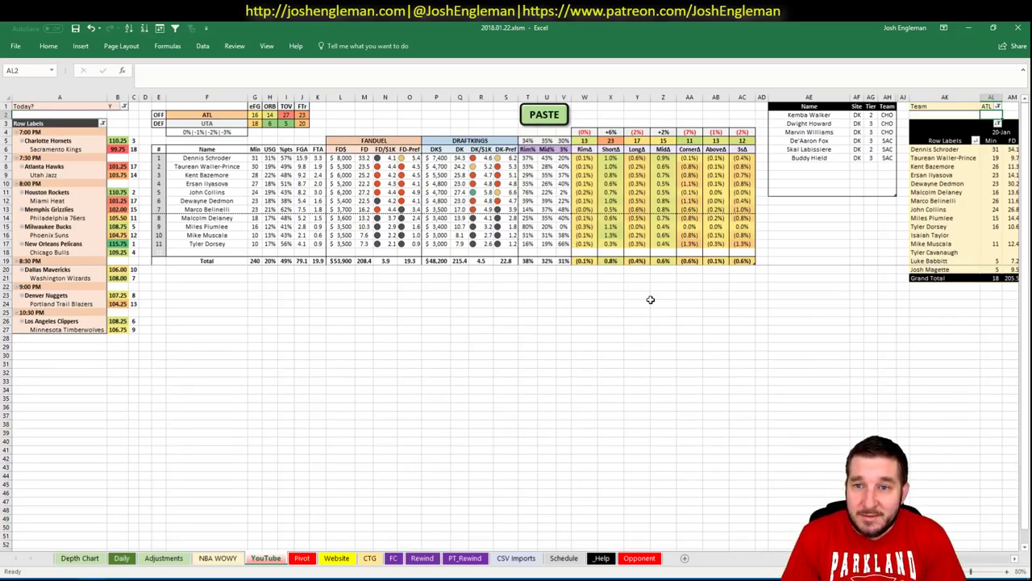
# Compare the Atlanta players' projections and salaries with their minutes and fantasy points in the recent-games pivot table
pyautogui.click(831, 167)
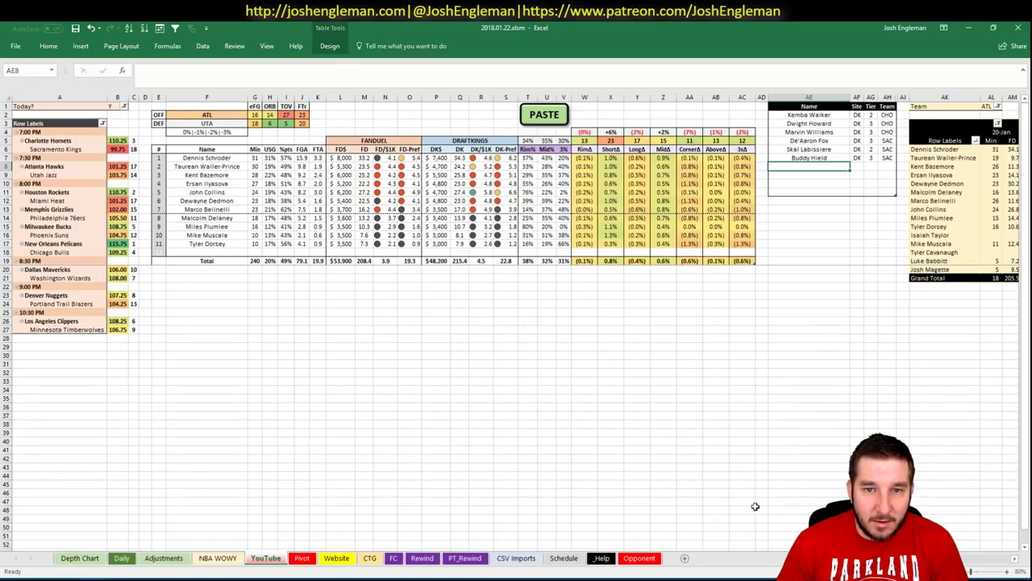
pyautogui.hscroll(5, 784, 557)
pyautogui.hscroll(-5, 784, 557)
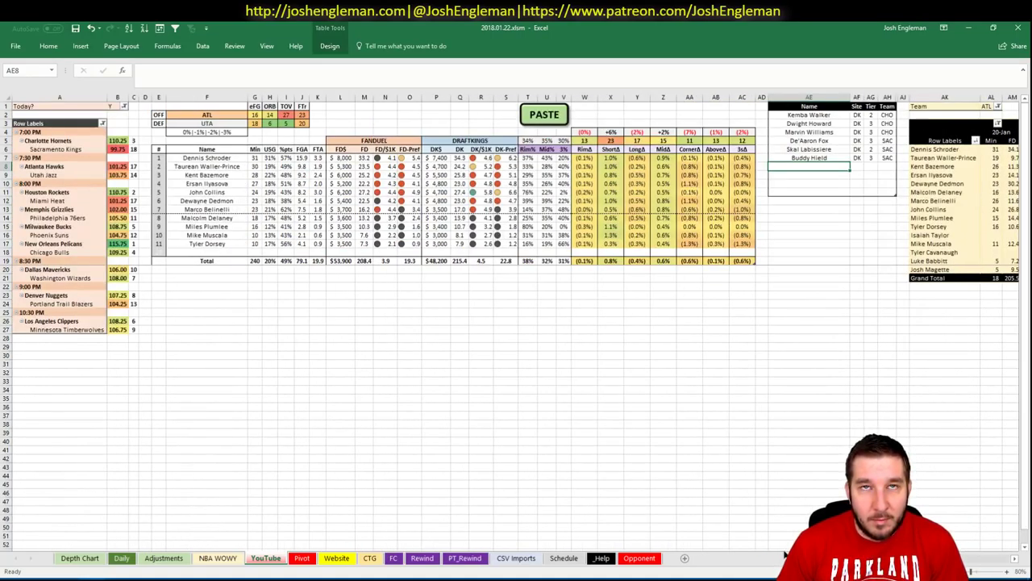
pyautogui.hscroll(9, 784, 556)
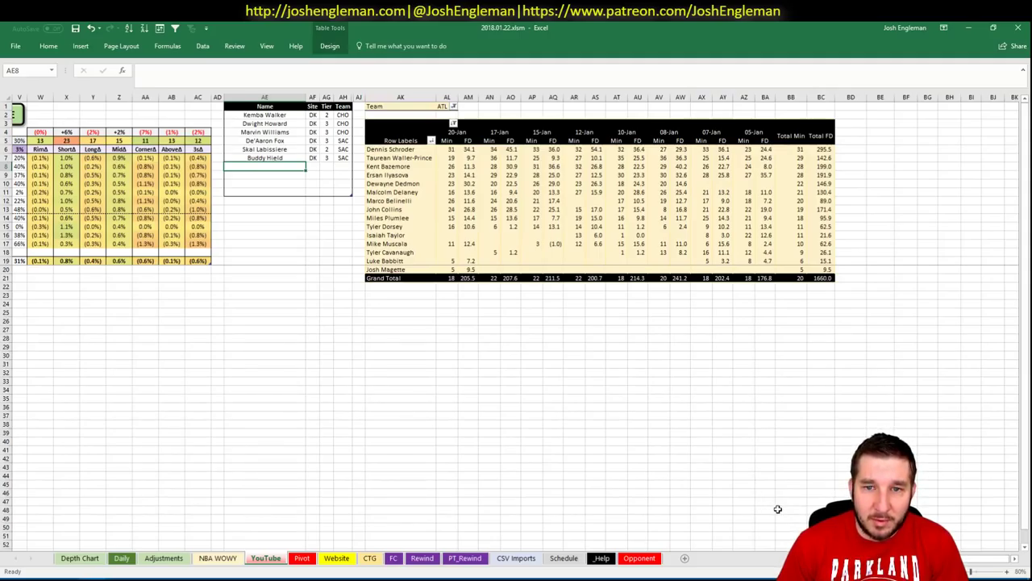
pyautogui.hscroll(-9, 784, 556)
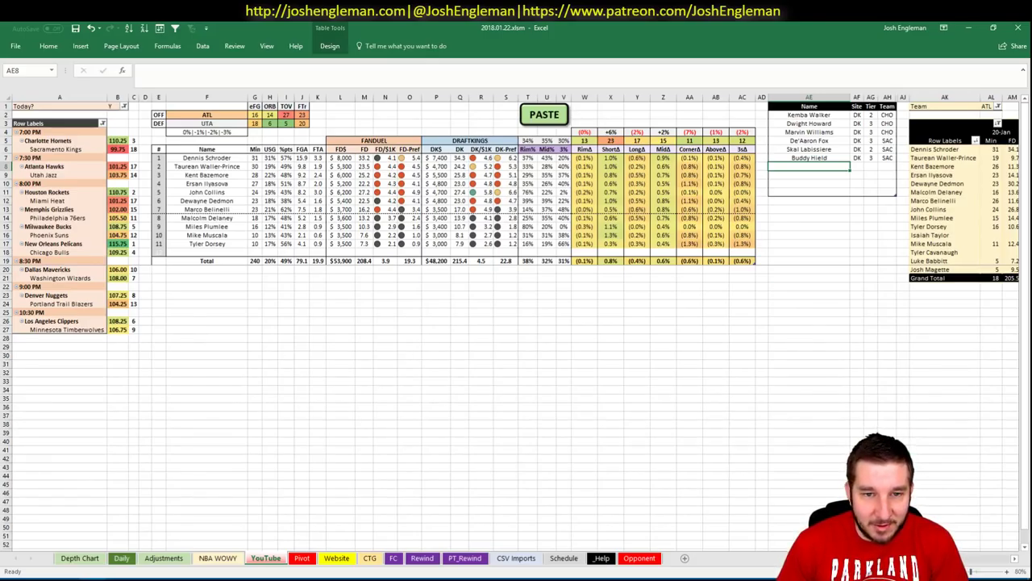
pyautogui.hscroll(2, 515, 322)
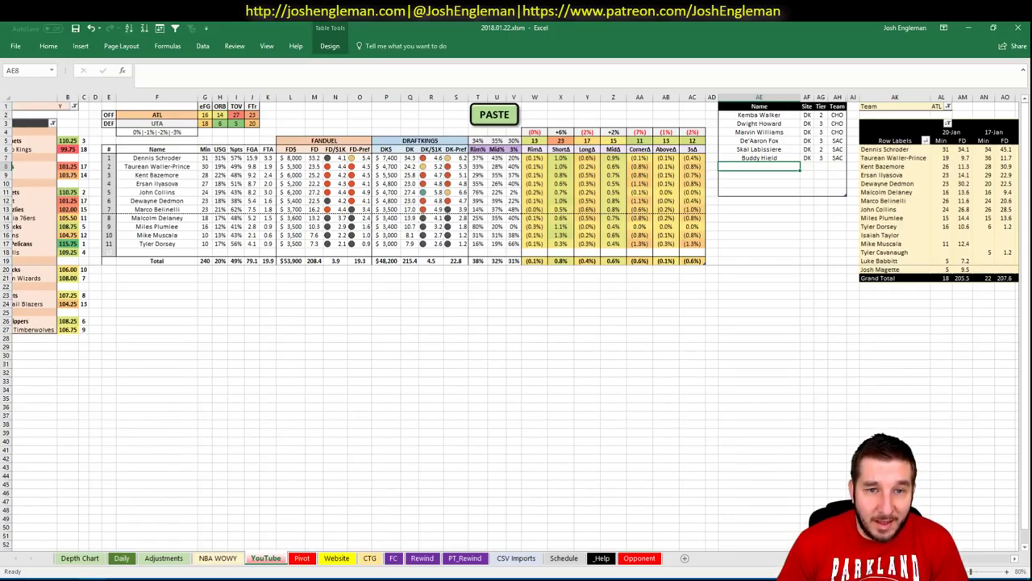
pyautogui.hscroll(5, 516, 322)
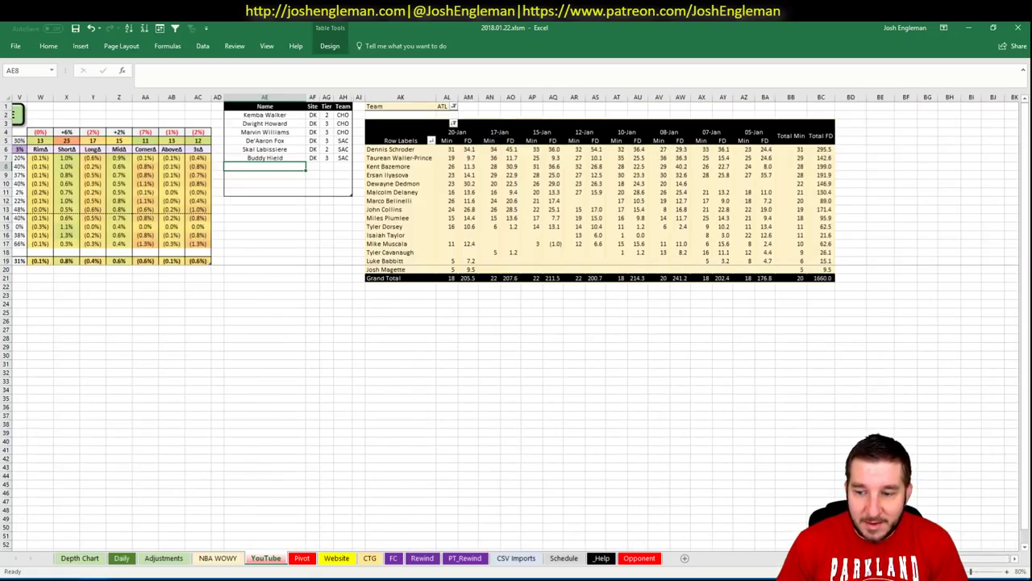
pyautogui.hscroll(-2, 516, 323)
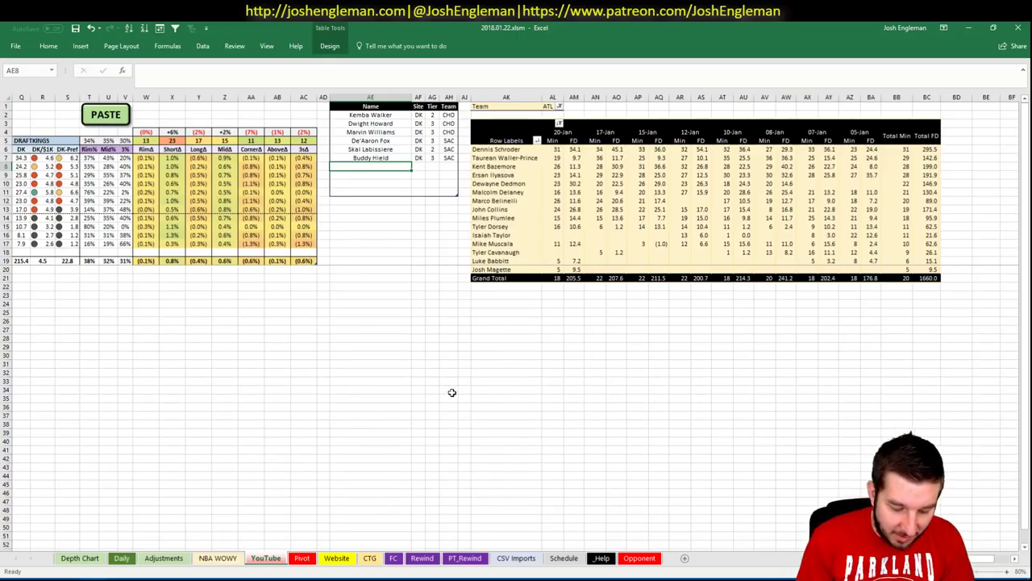
pyautogui.write('John')
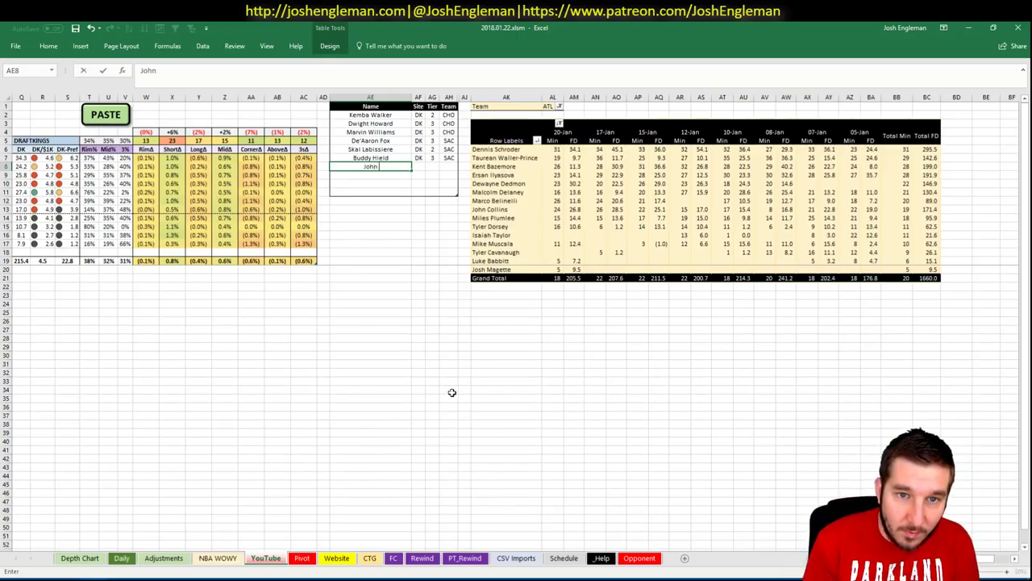
pyautogui.write(' Collins')
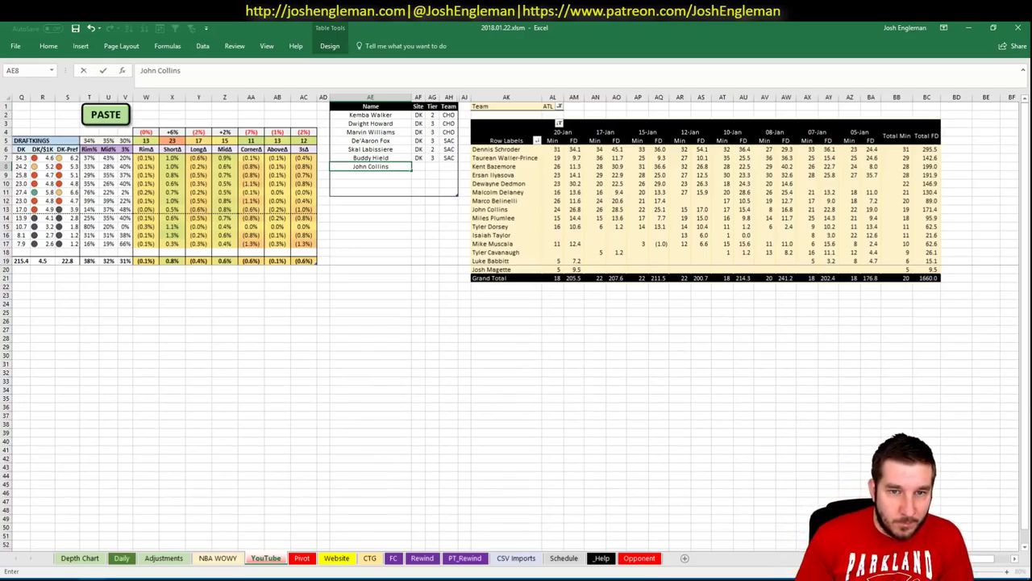
pyautogui.press('Tab')
pyautogui.write('DK')
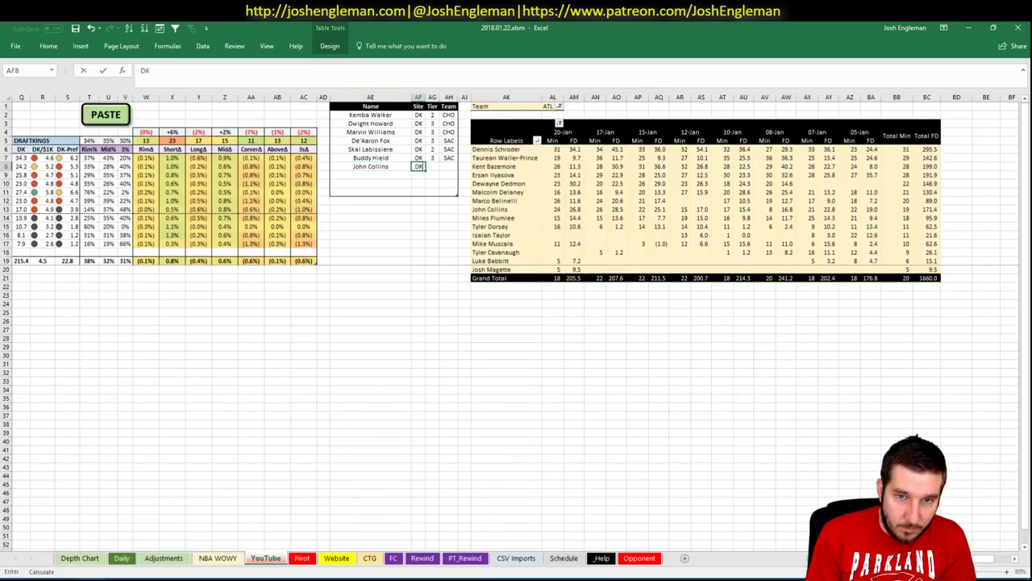
pyautogui.press('Tab')
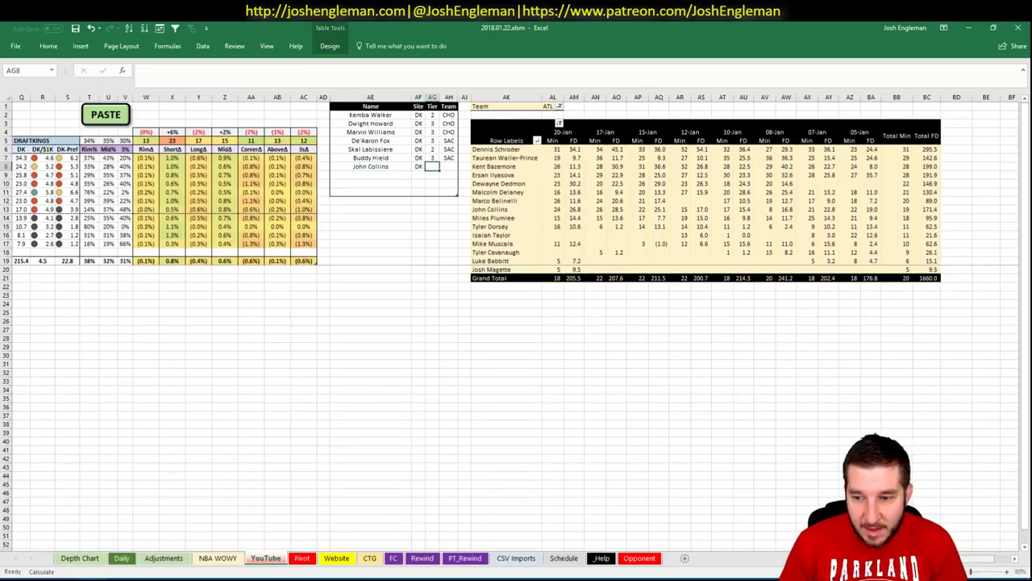
pyautogui.hscroll(-6, 516, 322)
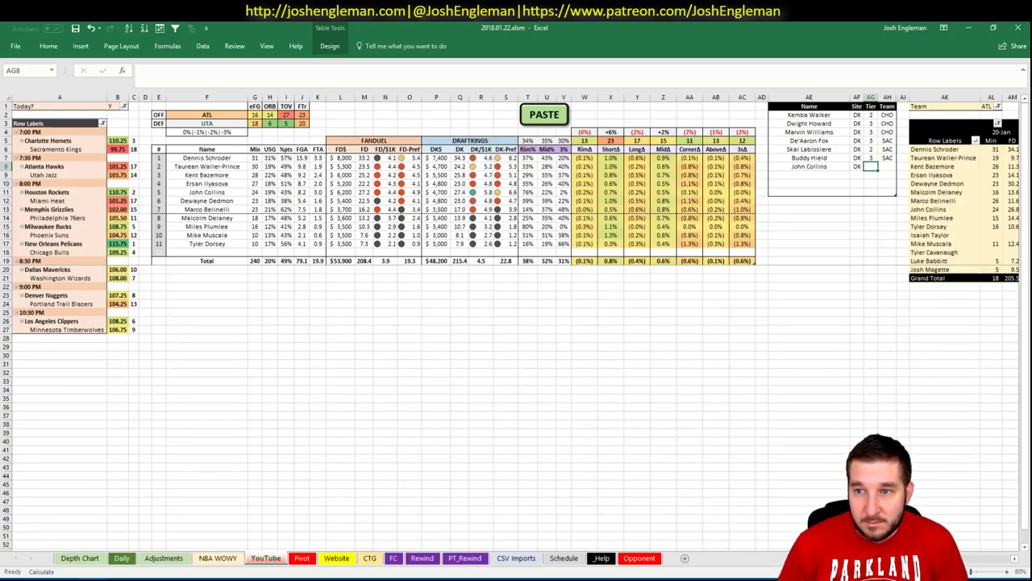
pyautogui.write('2')
pyautogui.press('Return')
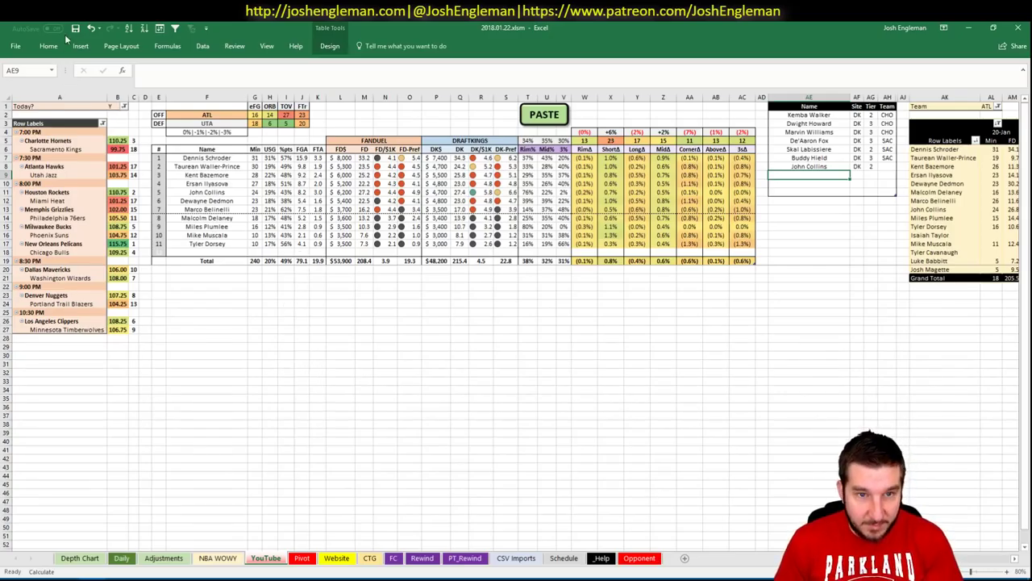
# Change the offensive team of the projection table to UTA
pyautogui.click(221, 115)
pyautogui.write('UTA')
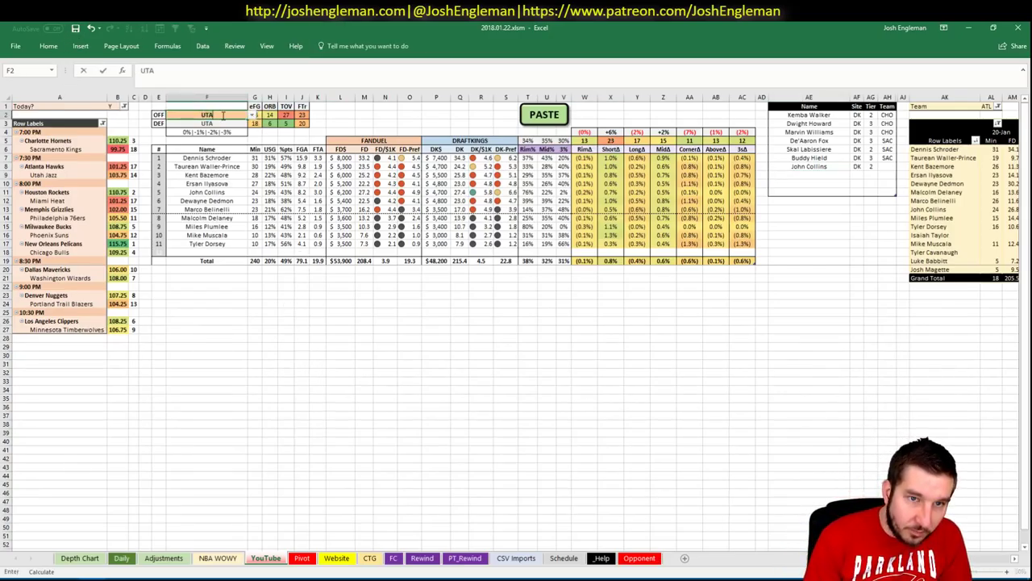
pyautogui.press('Return')
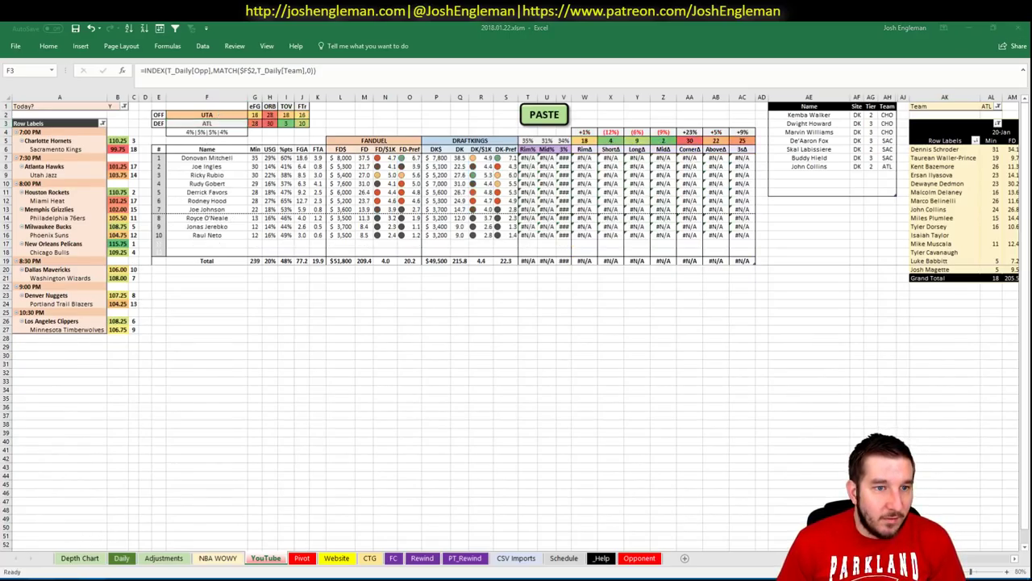
# Switch to Cleaning the Glass in the browser and open the Shooting: Frequency table of the Utah Jazz
pyautogui.hotkey('alt', 'Tab')
pyautogui.click(240, 109)
pyautogui.write('Utah')
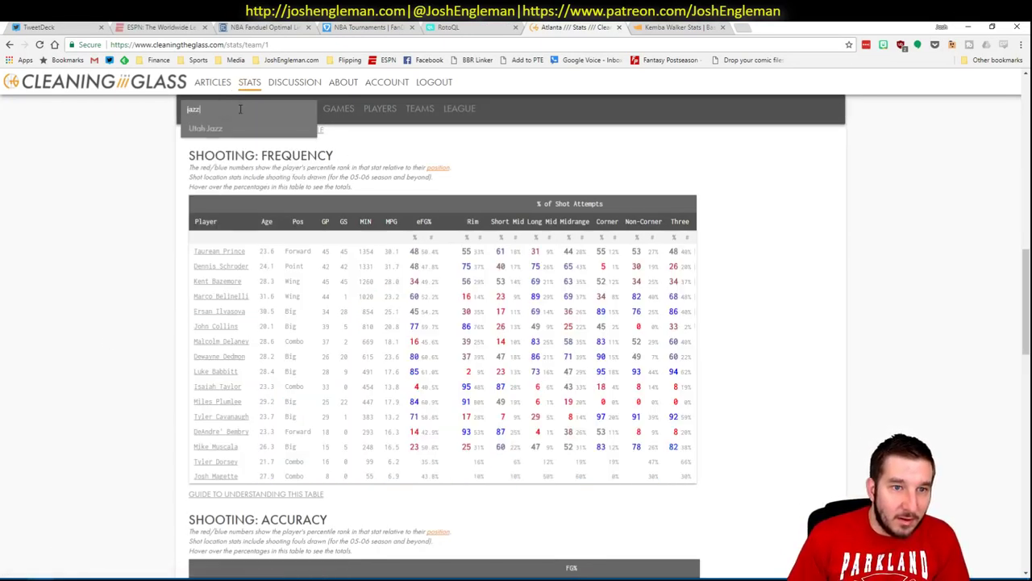
pyautogui.click(211, 128)
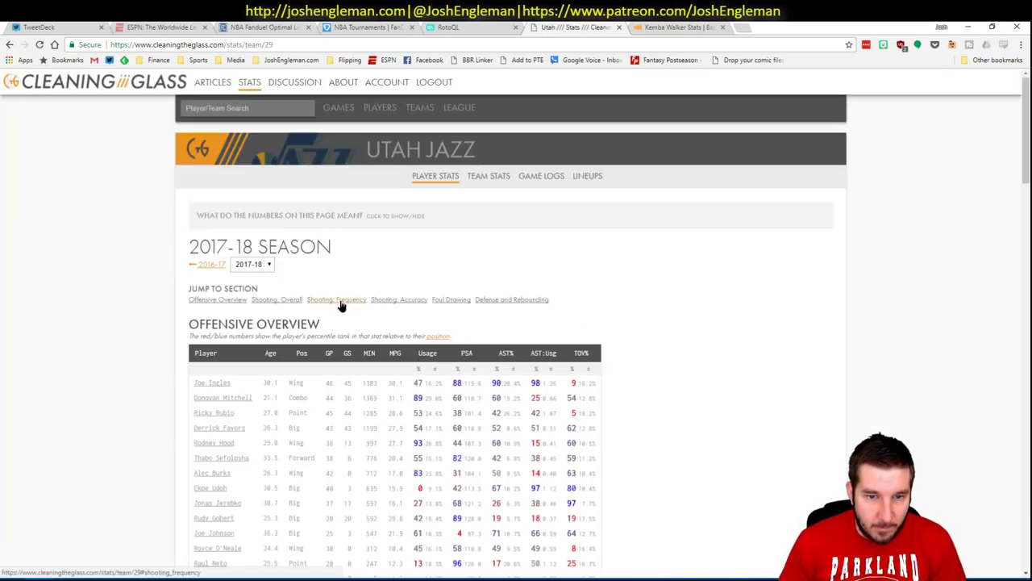
pyautogui.click(338, 301)
# Copy the Utah Jazz's Shooting: Frequency player rows and paste them into the Excel workbook
pyautogui.moveTo(715, 482); pyautogui.dragTo(196, 256)
pyautogui.hotkey('ctrl', 'c')
pyautogui.hotkey('alt', 'Tab')
pyautogui.click(551, 115)
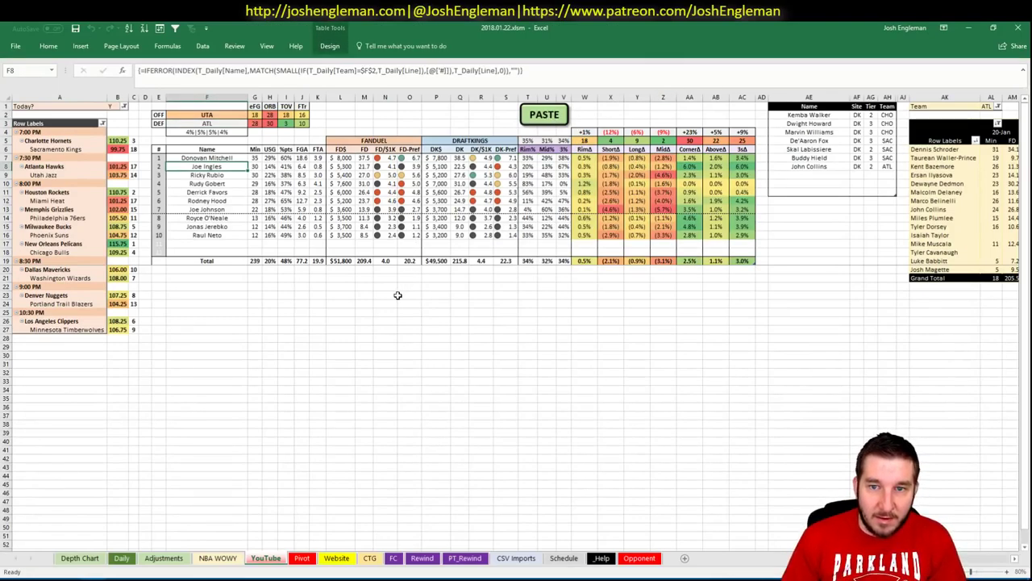
pyautogui.click(507, 303)
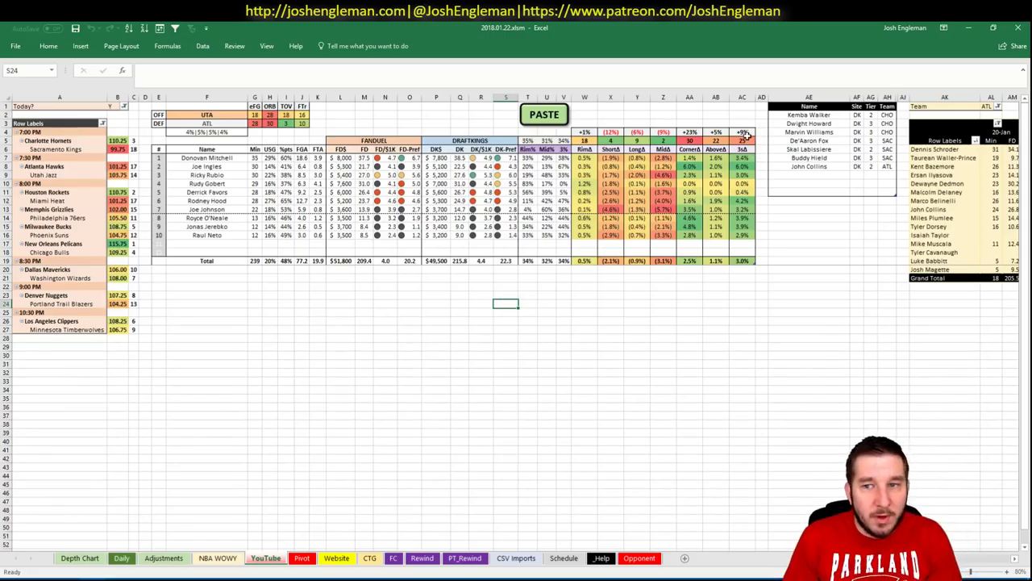
# Sort the upper team table on the Opponent sheet by FD from highest to lowest
pyautogui.click(795, 175)
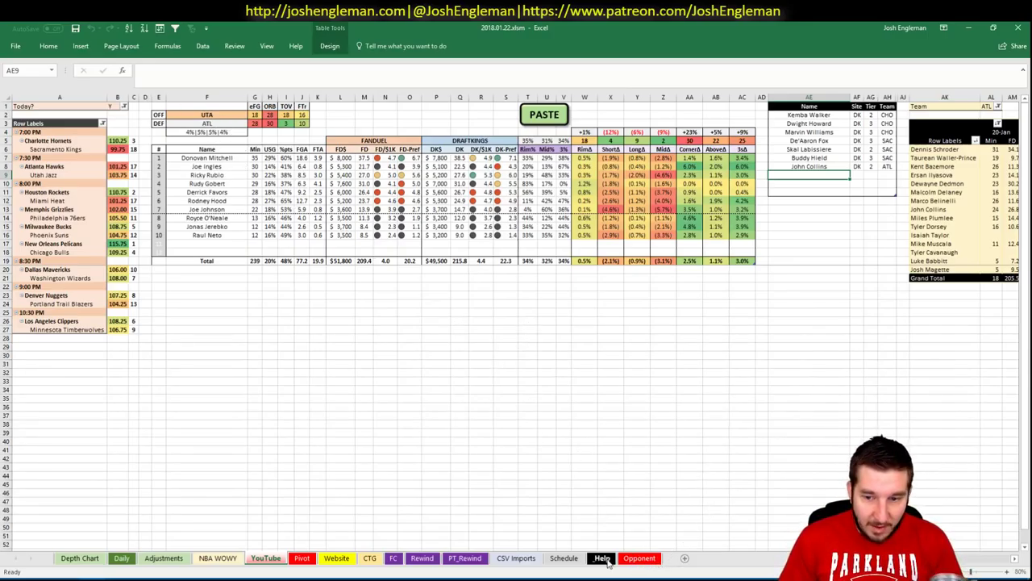
pyautogui.click(645, 558)
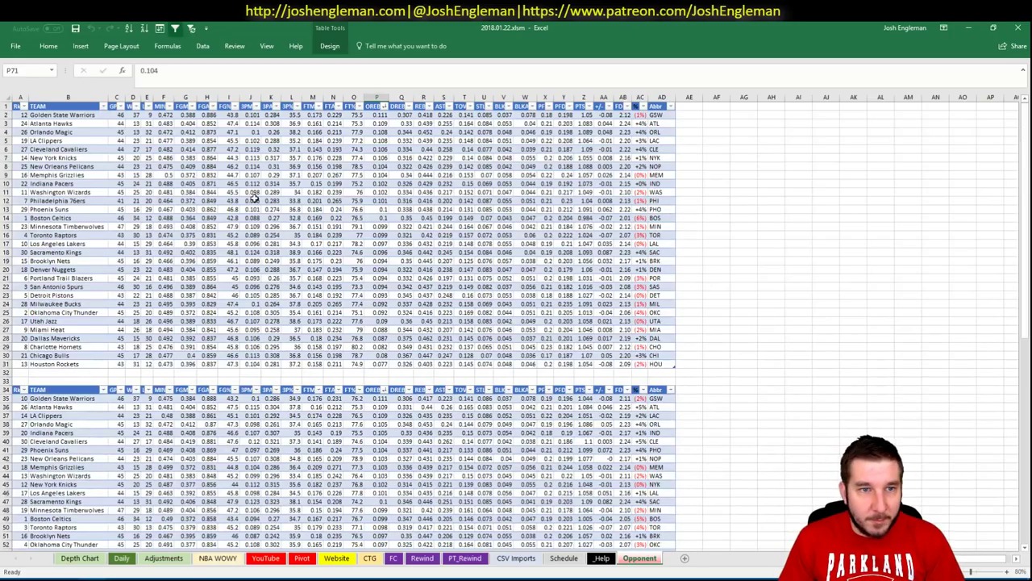
pyautogui.click(726, 226)
pyautogui.click(653, 146)
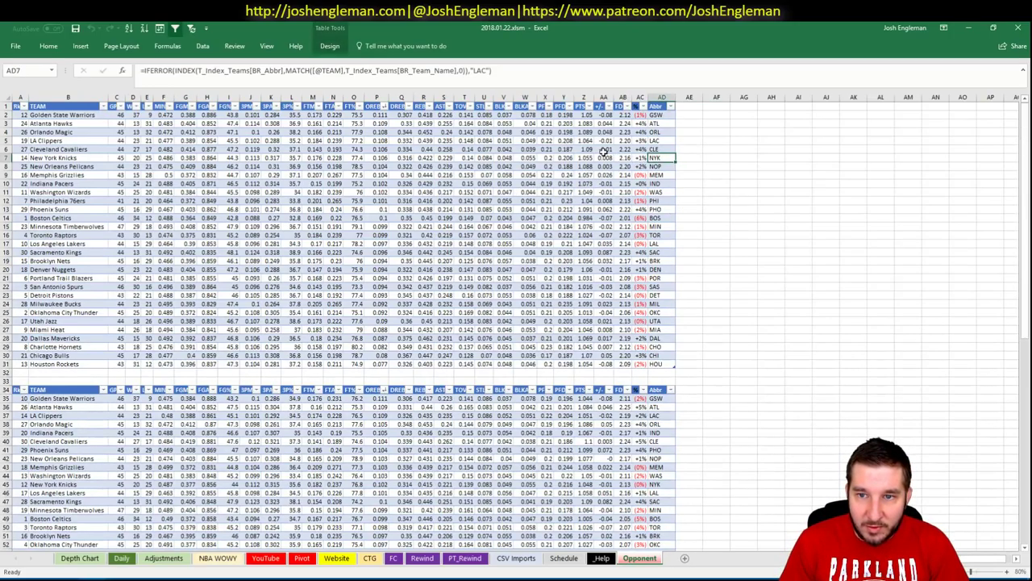
pyautogui.click(640, 131)
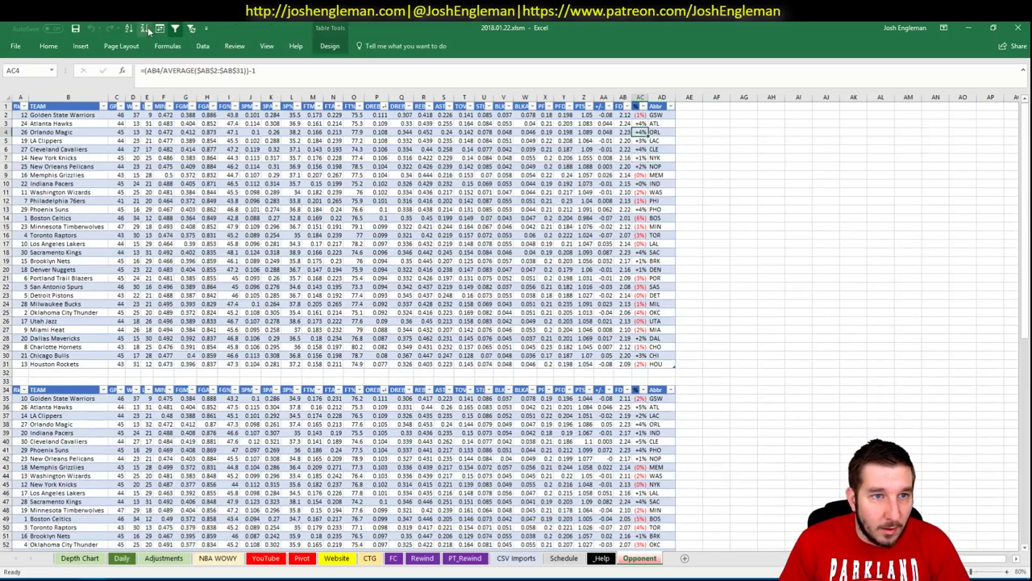
pyautogui.click(625, 150)
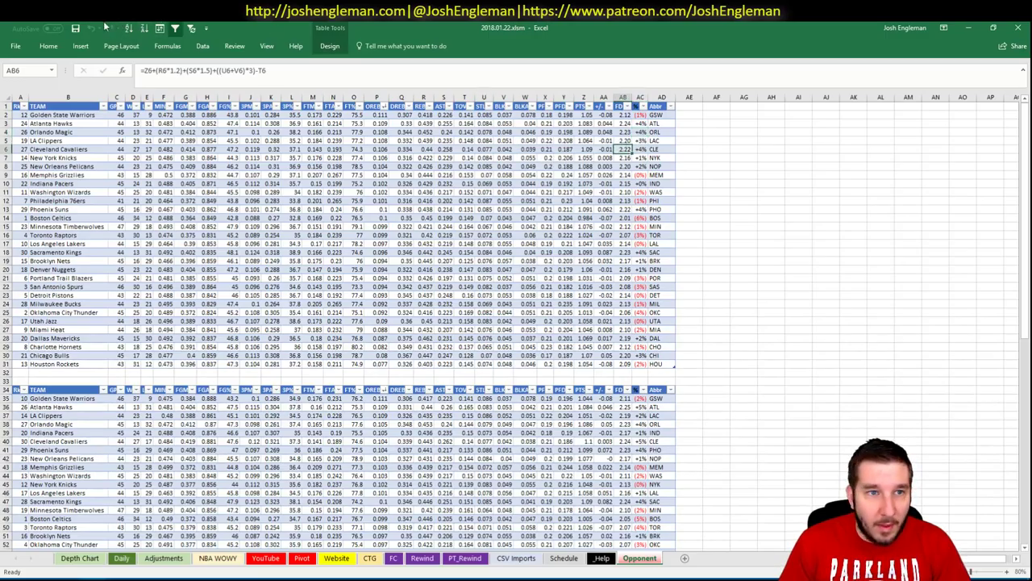
pyautogui.click(144, 29)
pyautogui.click(629, 132)
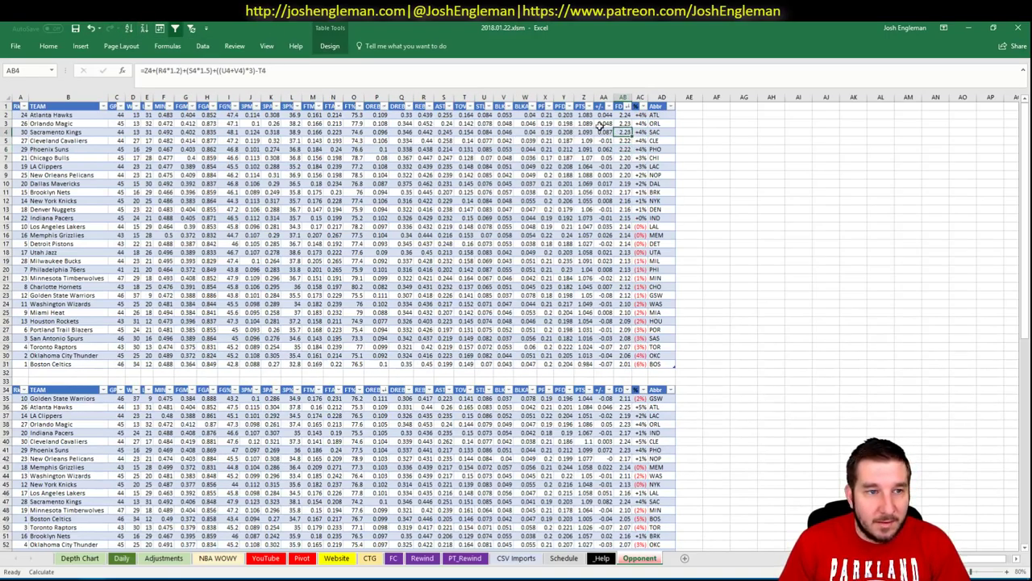
# Examine the Opponent sheet's percentage column and the _Help sheet's team defense figures, and return to the YouTube sheet
pyautogui.moveTo(642, 114); pyautogui.dragTo(643, 361)
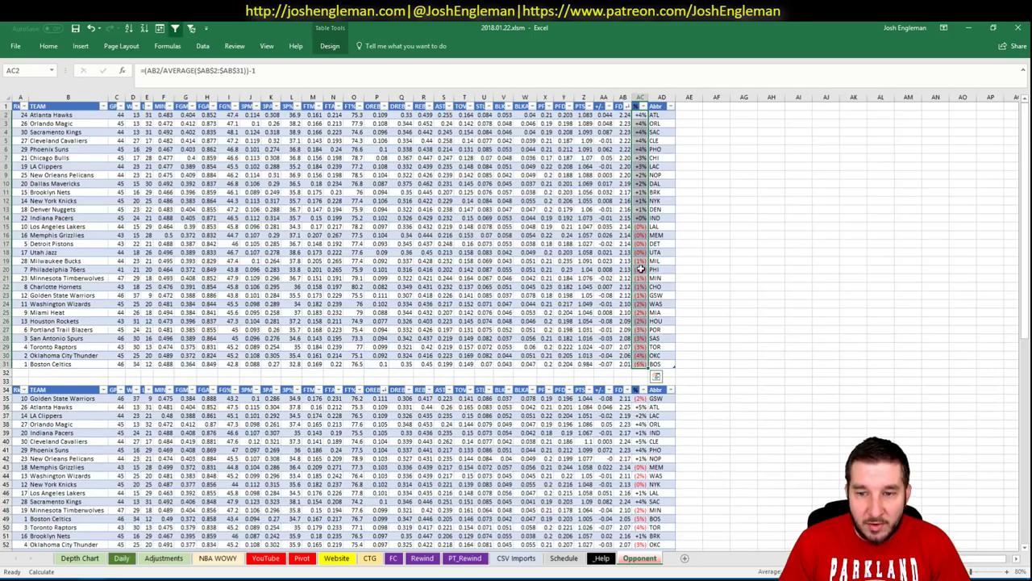
pyautogui.click(644, 115)
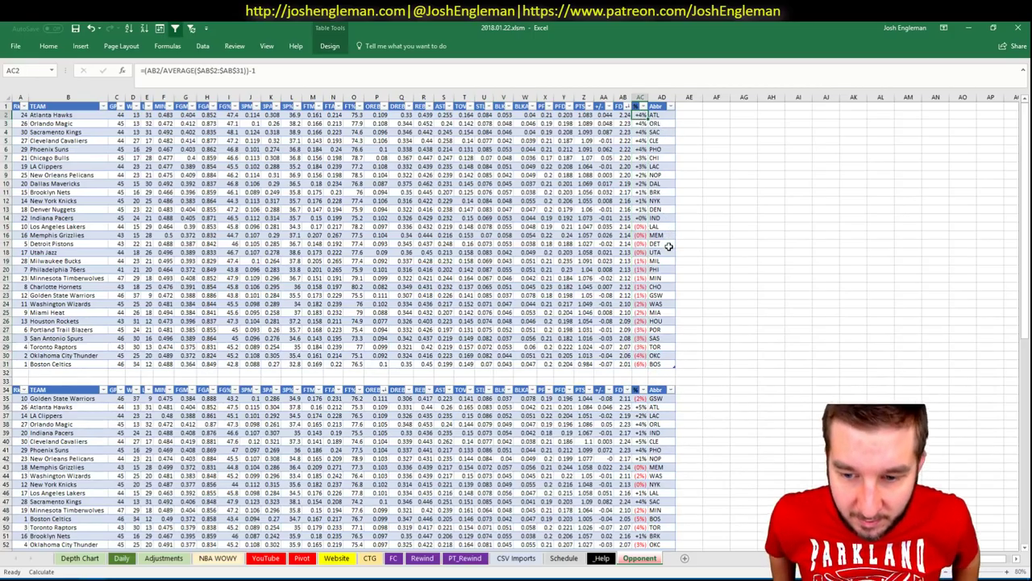
pyautogui.scroll(-3, 675, 321)
pyautogui.scroll(3, 675, 321)
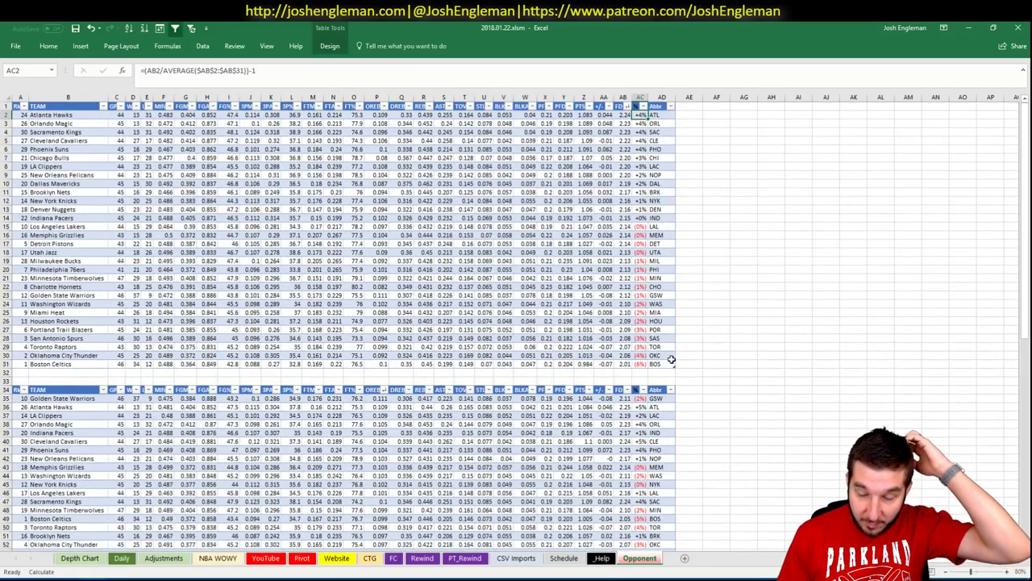
pyautogui.click(302, 559)
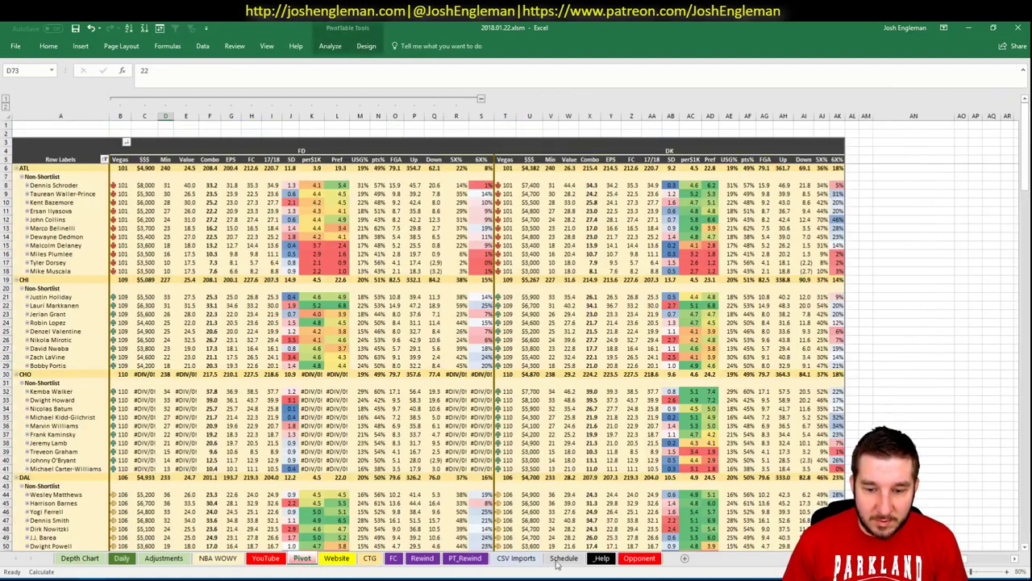
pyautogui.click(601, 559)
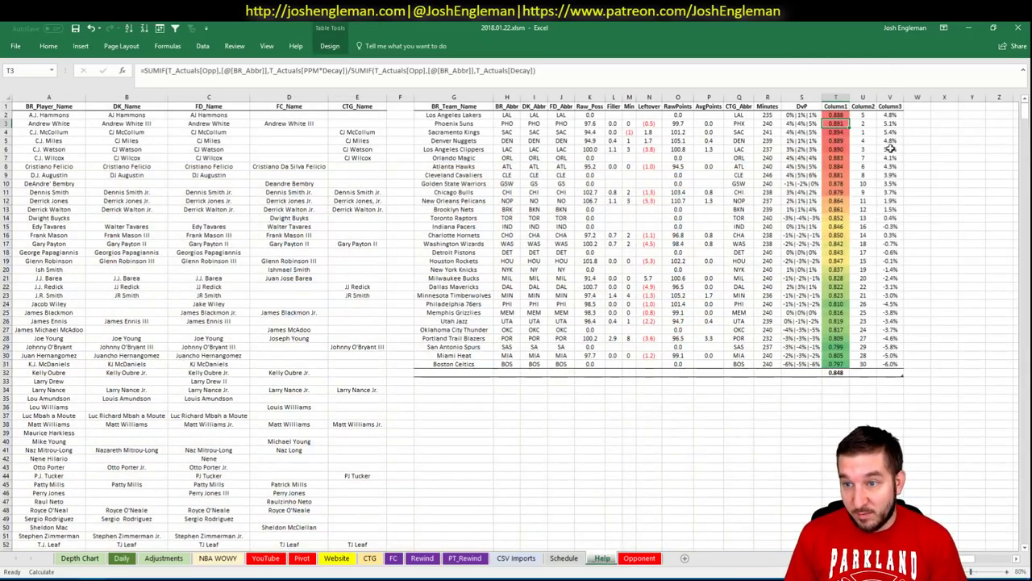
pyautogui.click(119, 560)
pyautogui.click(266, 557)
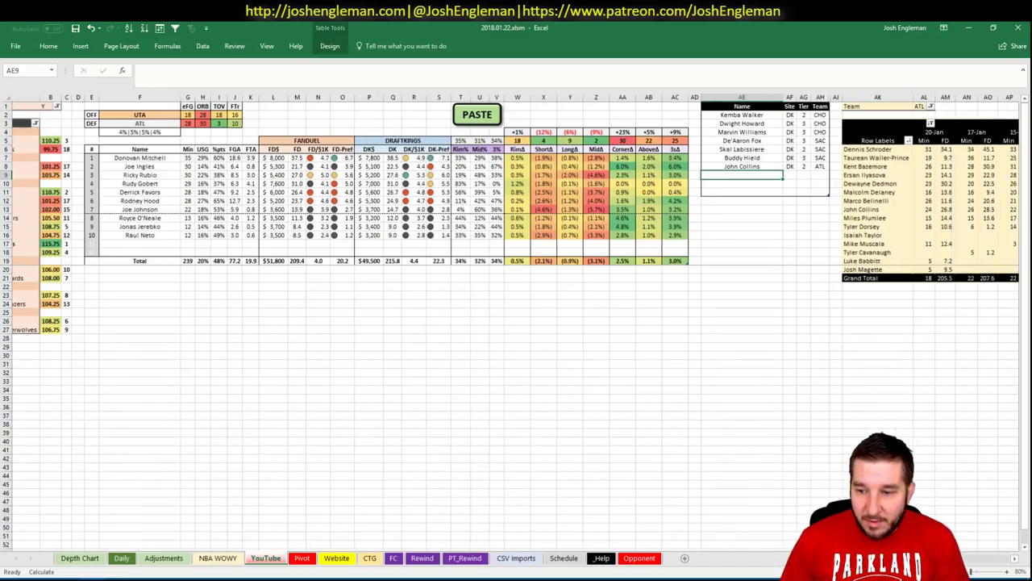
# Filter the recent-games pivot table to team UTA
pyautogui.hscroll(7, 516, 323)
pyautogui.click(438, 106)
pyautogui.write('UTA')
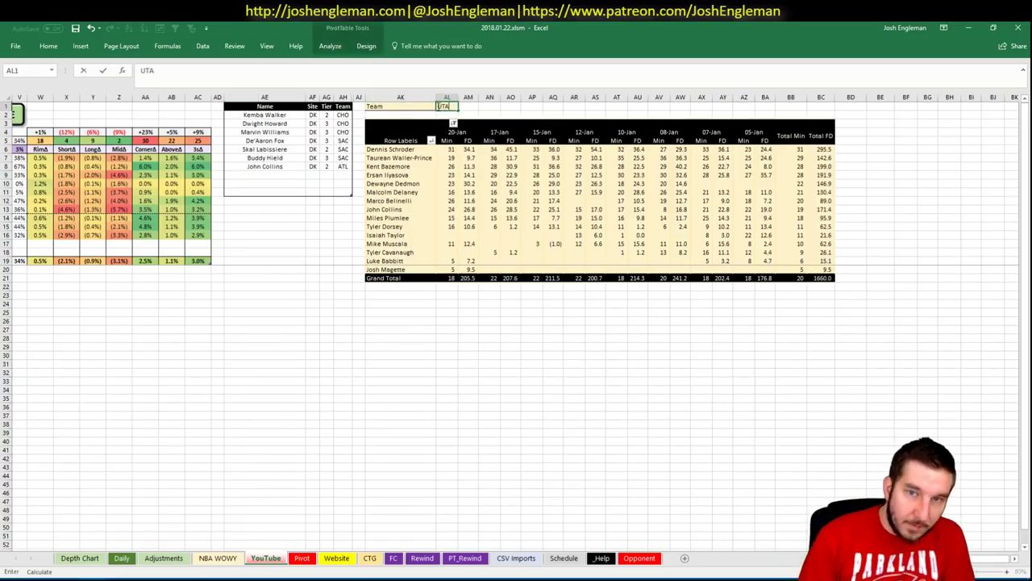
pyautogui.press('Return')
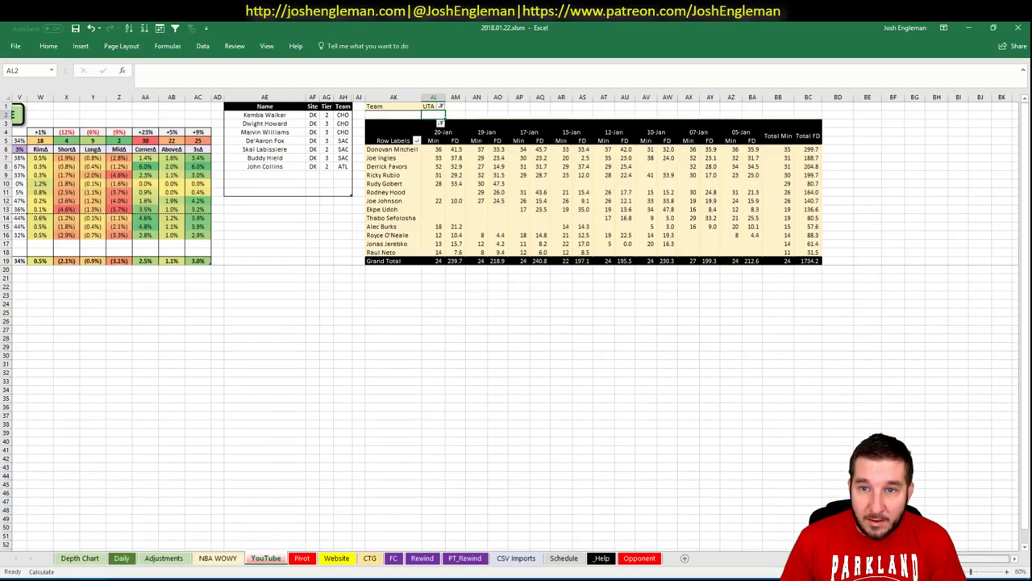
# Add Donovan Mitchell to the player shortlist with tier 3, leaving the site blank
pyautogui.hscroll(-5, 704, 385)
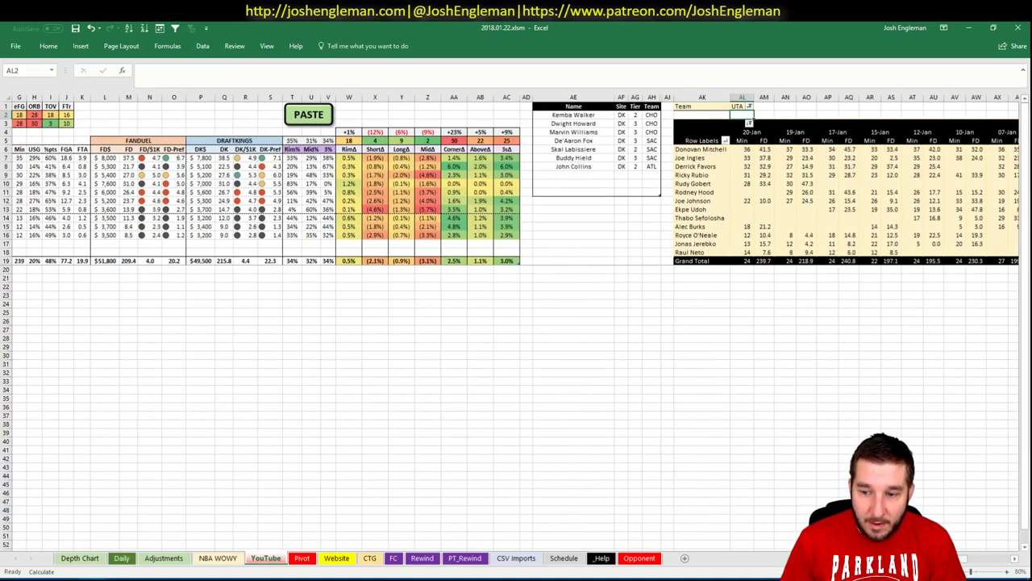
pyautogui.hscroll(-2, 861, 173)
pyautogui.click(833, 175)
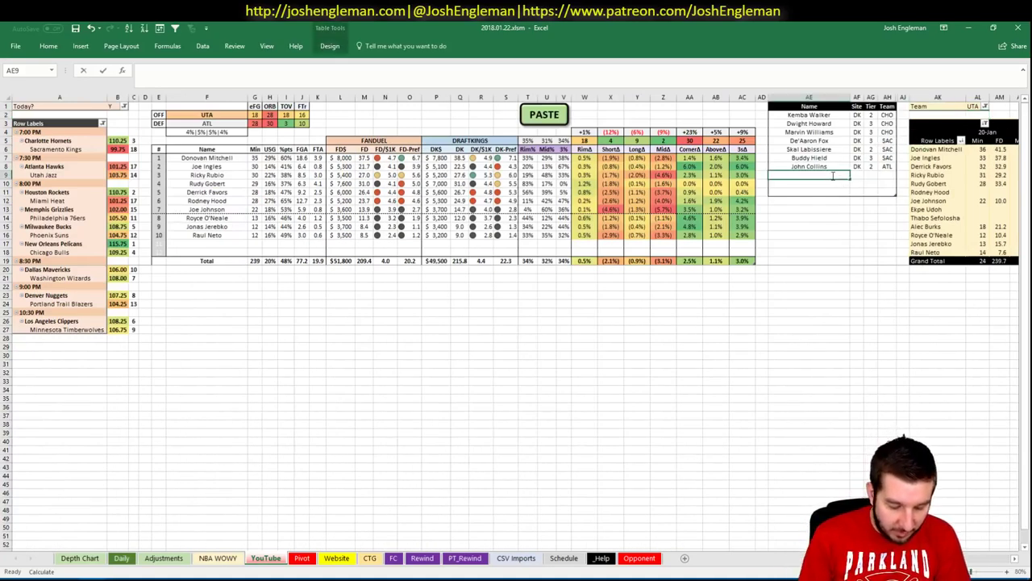
pyautogui.write('Dono')
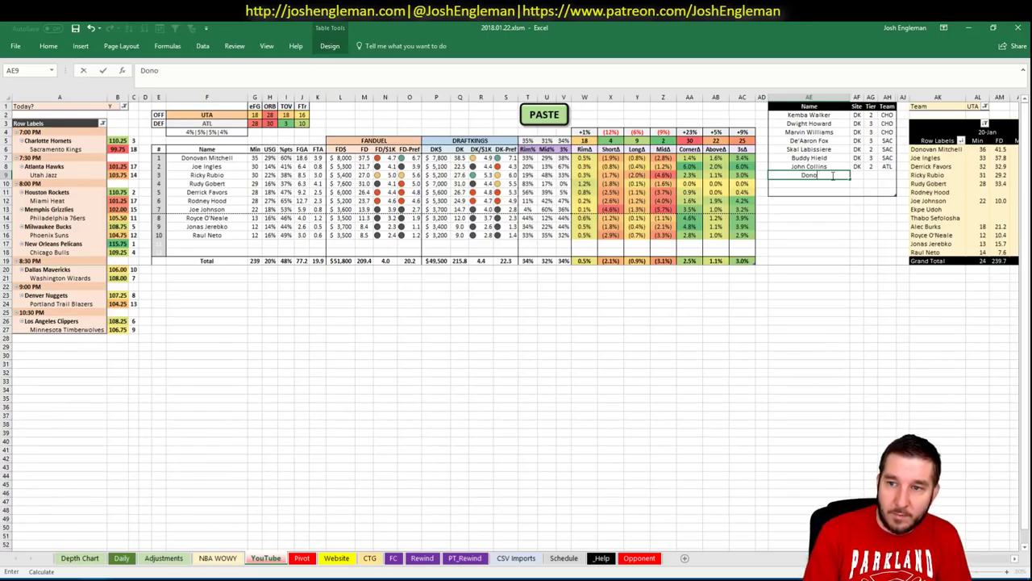
pyautogui.write('vitvan Mitchell')
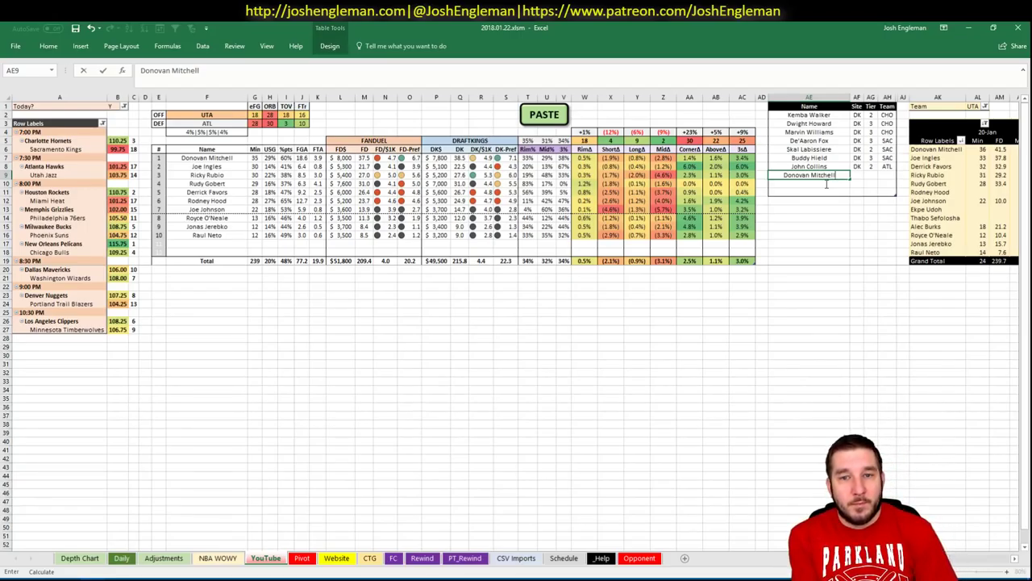
pyautogui.press('Return')
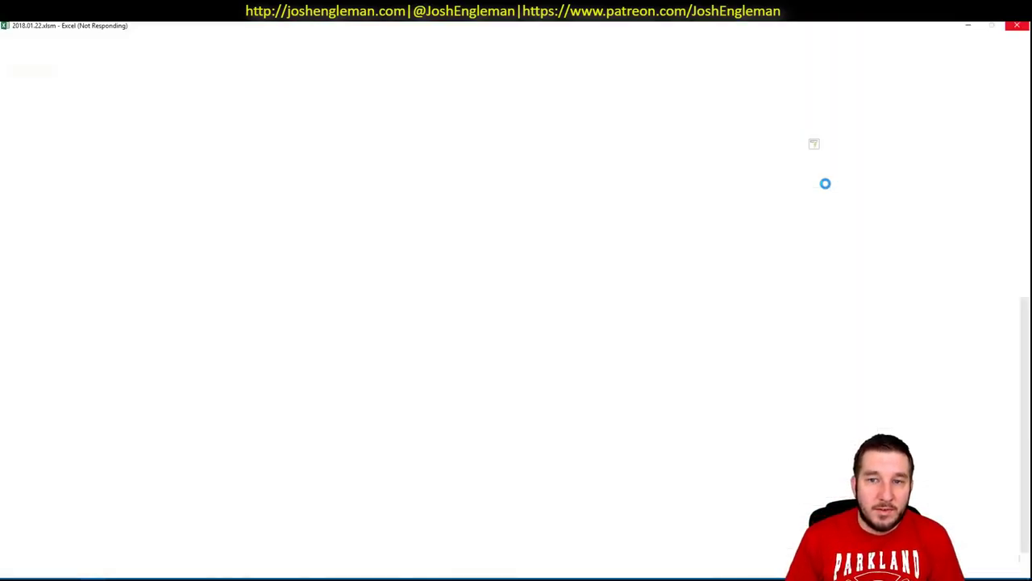
pyautogui.press('Tab')
pyautogui.write('3')
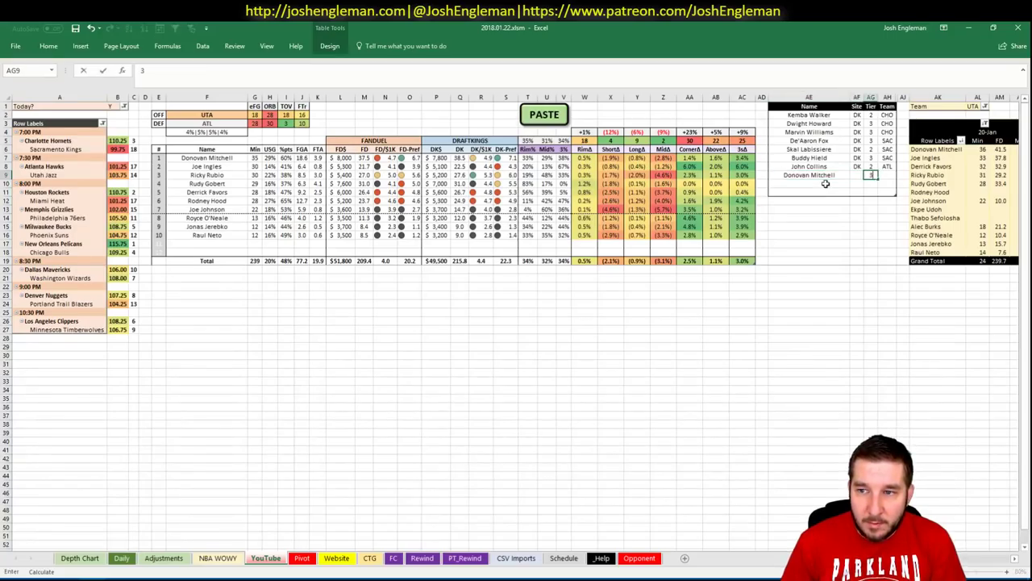
pyautogui.press('Return')
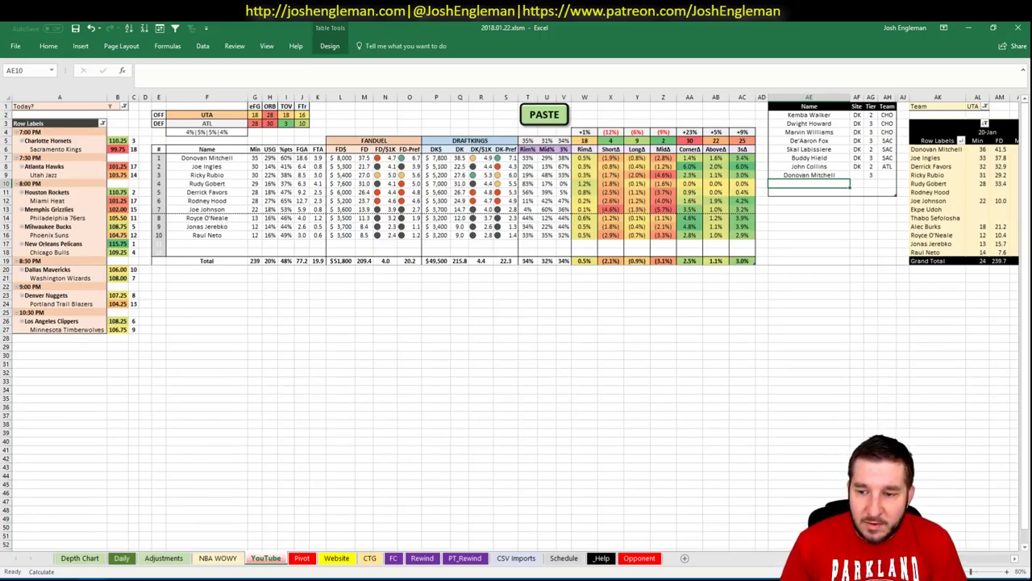
# Add Ricky Rubio to the next row of the player shortlist with tier 3, leaving the site blank
pyautogui.hscroll(3, 516, 323)
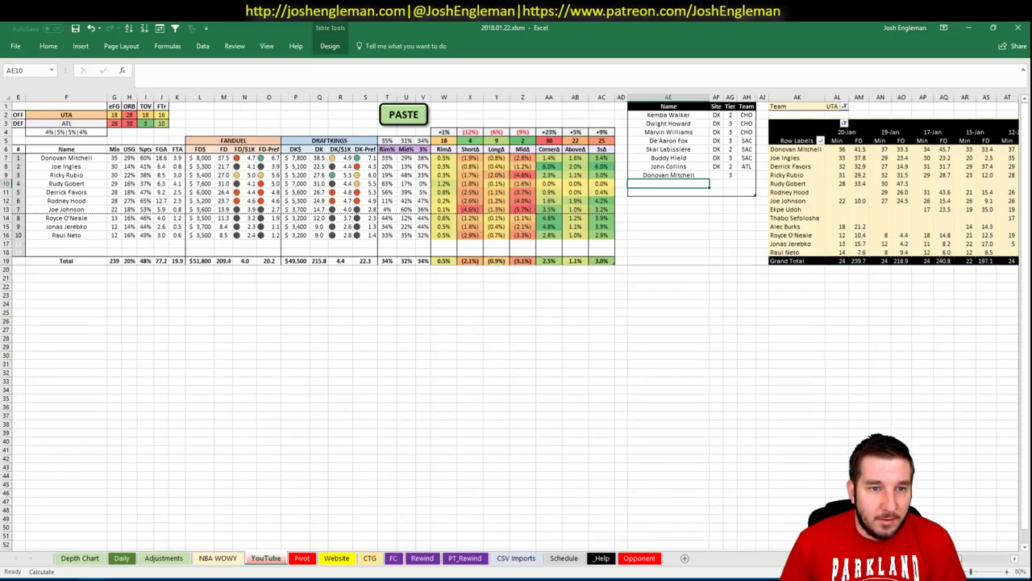
pyautogui.hscroll(6, 516, 322)
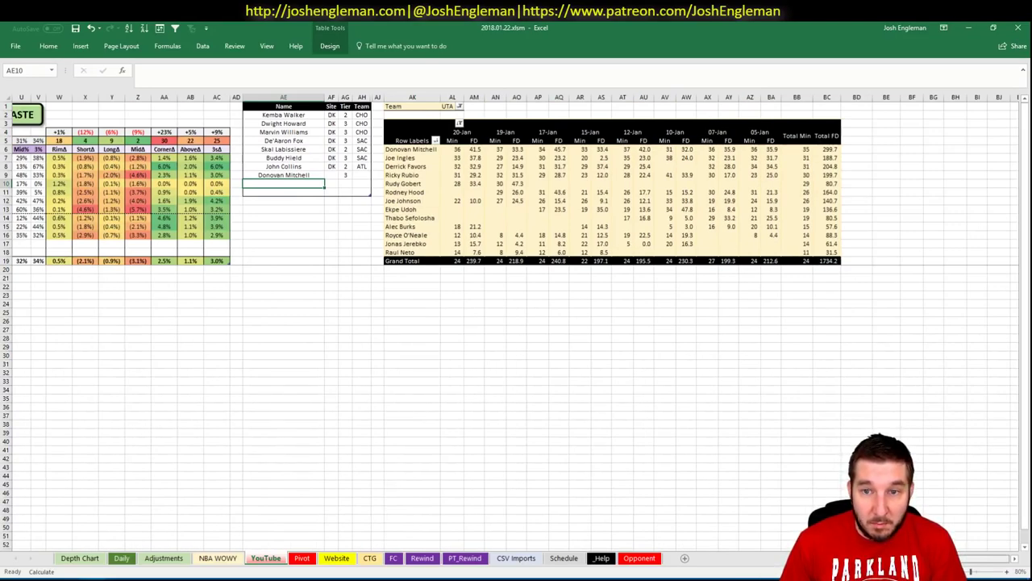
pyautogui.hscroll(-9, 266, 453)
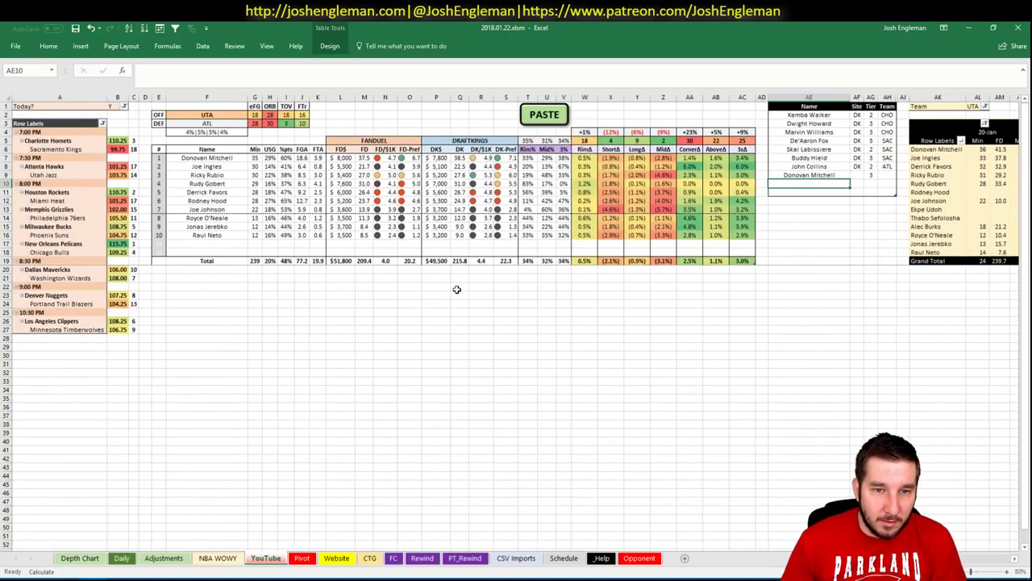
pyautogui.write('Ricky Rubu')
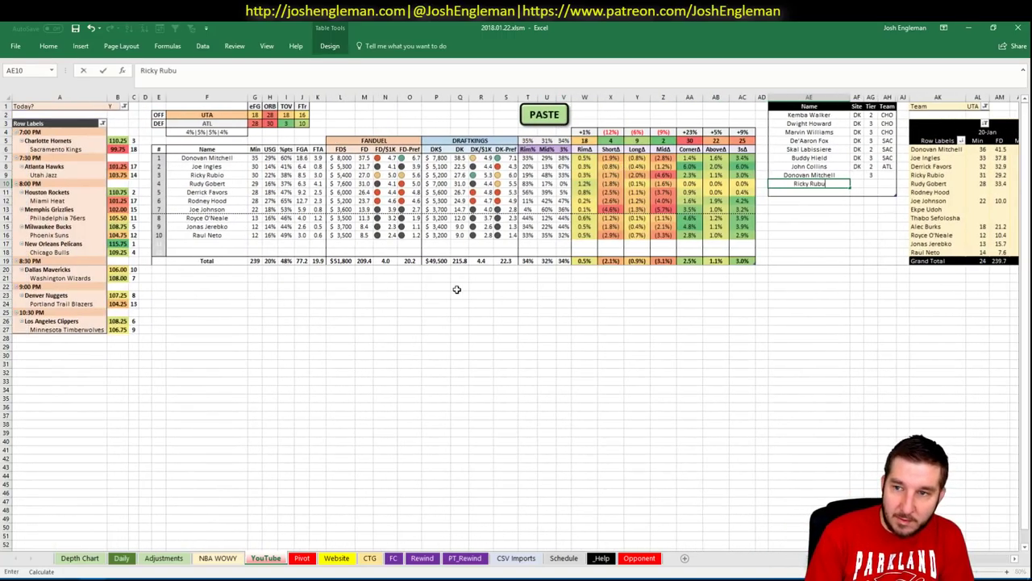
pyautogui.press('Tab')
pyautogui.press('Left')
pyautogui.press('F2')
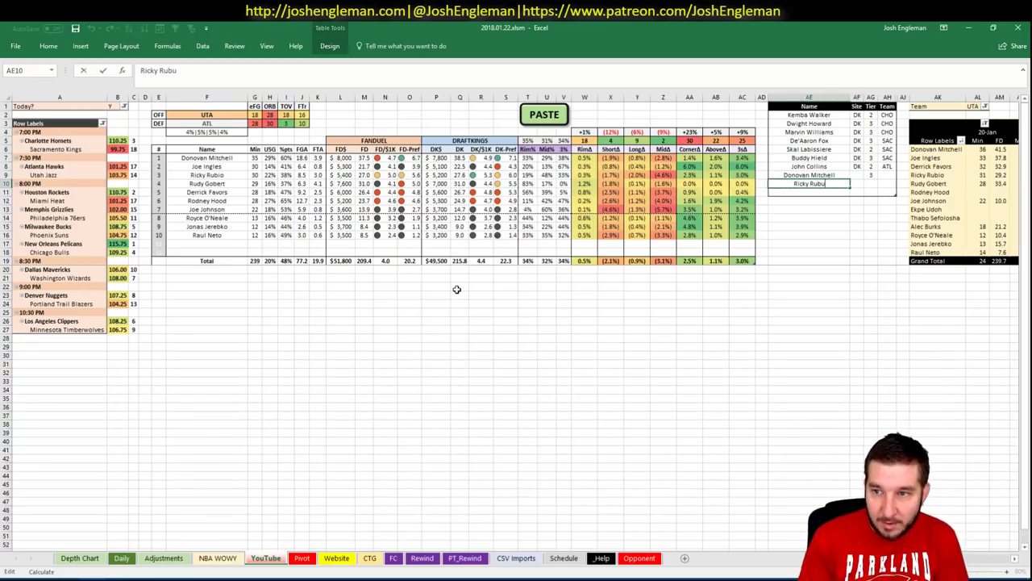
pyautogui.press('BackSpace')
pyautogui.write('io')
pyautogui.press('Tab')
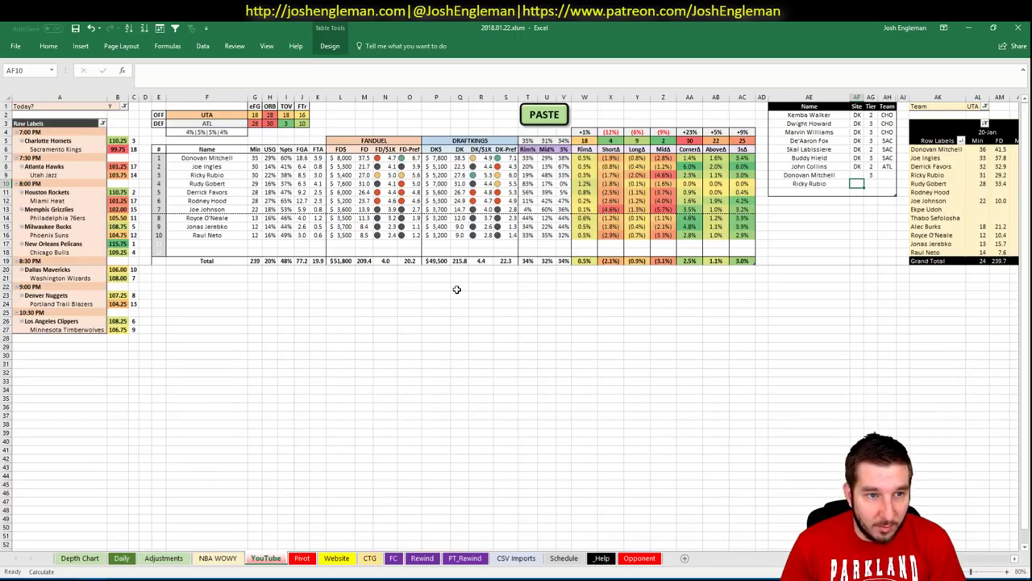
pyautogui.write('3')
pyautogui.press('Return')
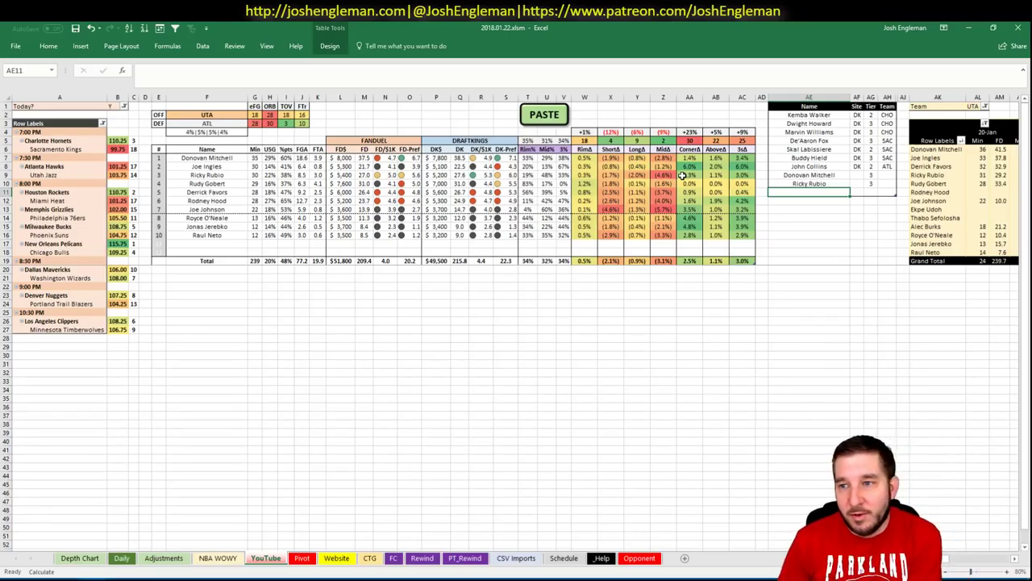
pyautogui.hscroll(3, 516, 323)
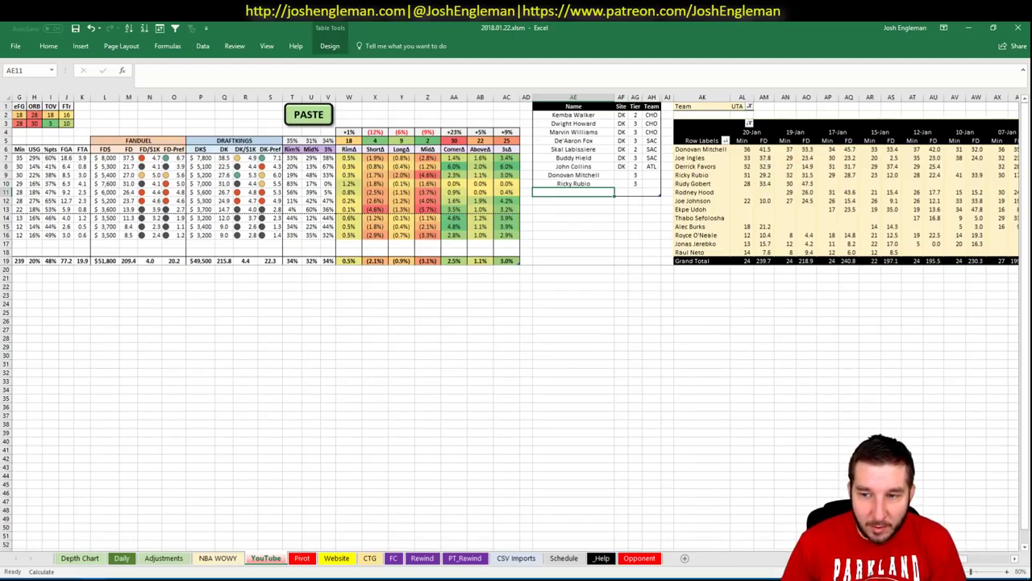
pyautogui.hscroll(-3, 516, 322)
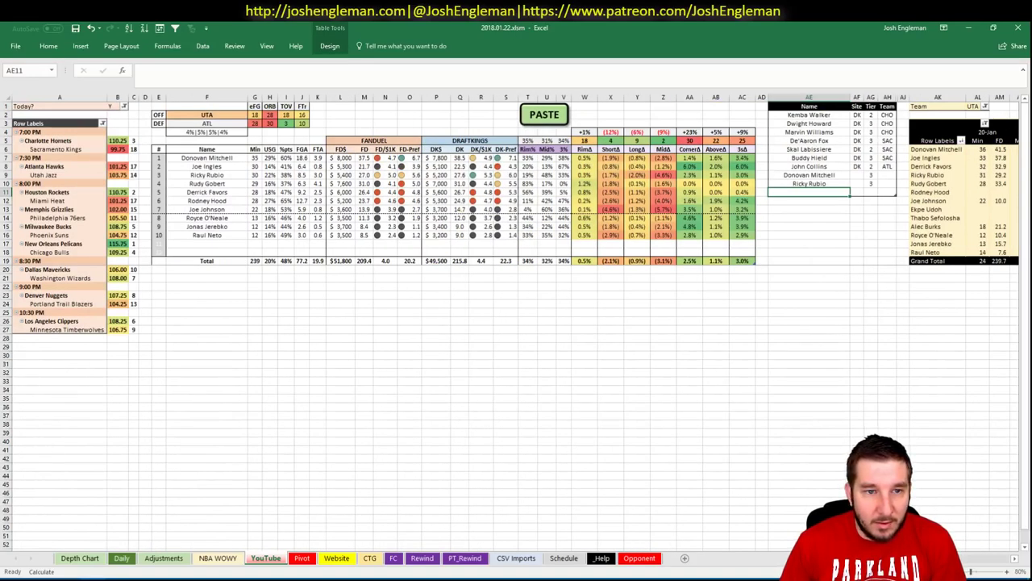
pyautogui.hscroll(8, 516, 322)
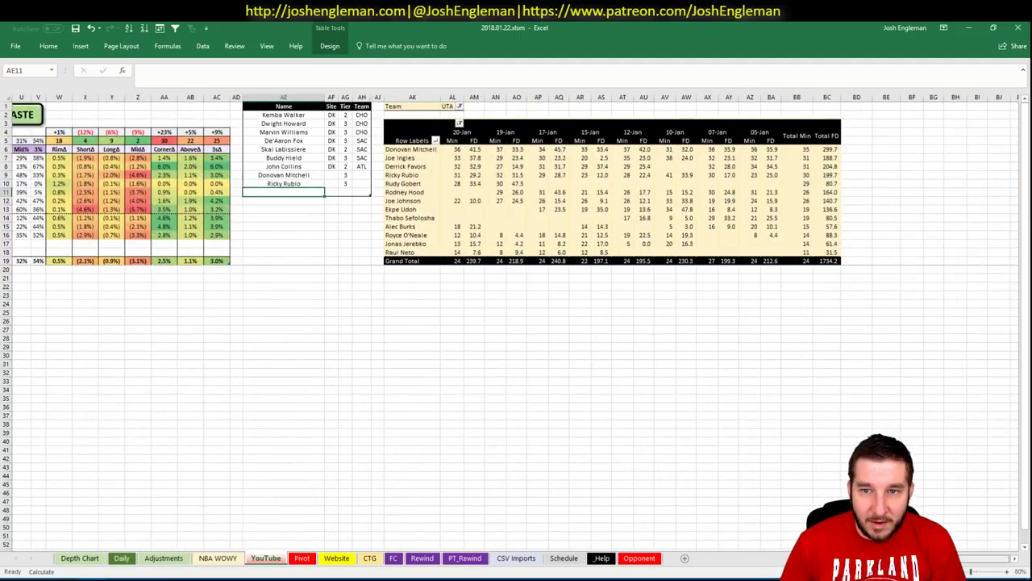
pyautogui.hscroll(-8, 516, 323)
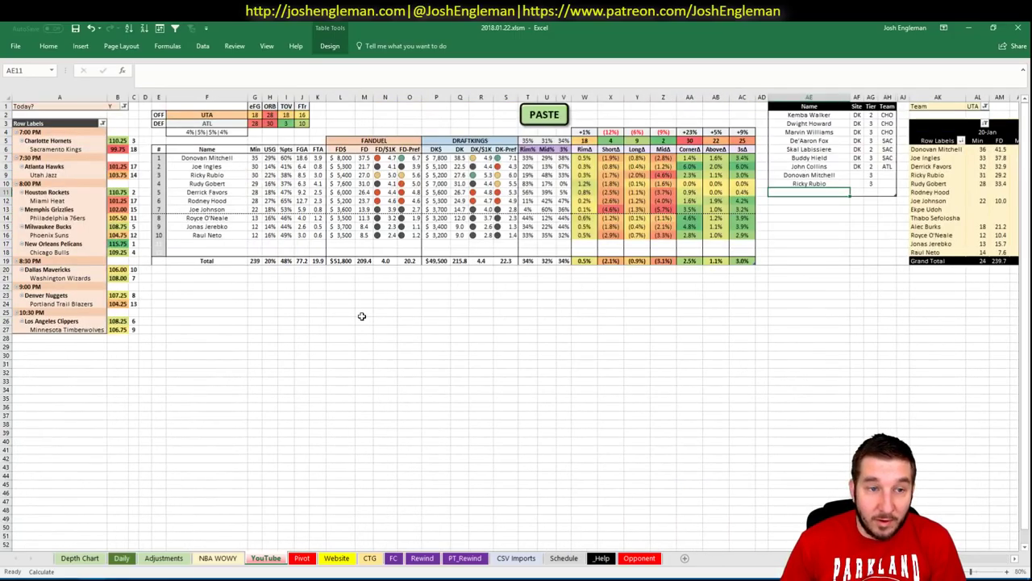
# Set the offensive team on the YouTube sheet to HOU
pyautogui.click(220, 270)
pyautogui.click(216, 113)
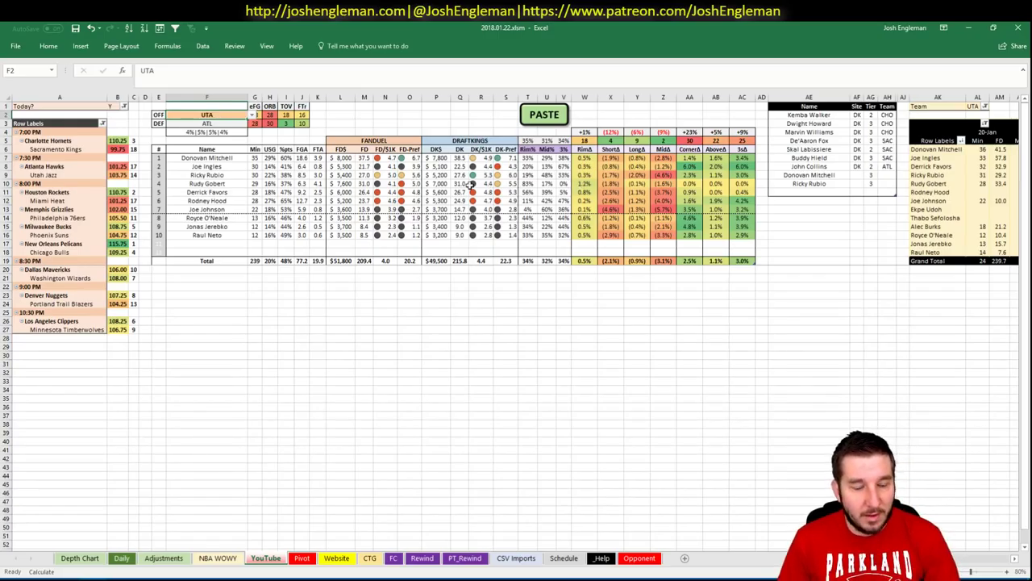
pyautogui.click(369, 115)
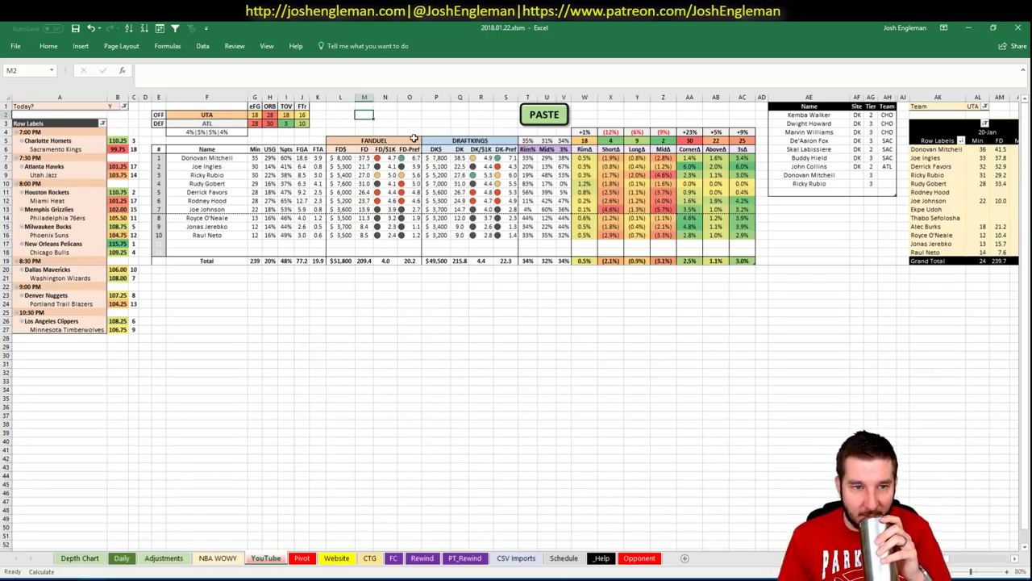
pyautogui.click(207, 115)
pyautogui.write('HOU')
pyautogui.press('Return')
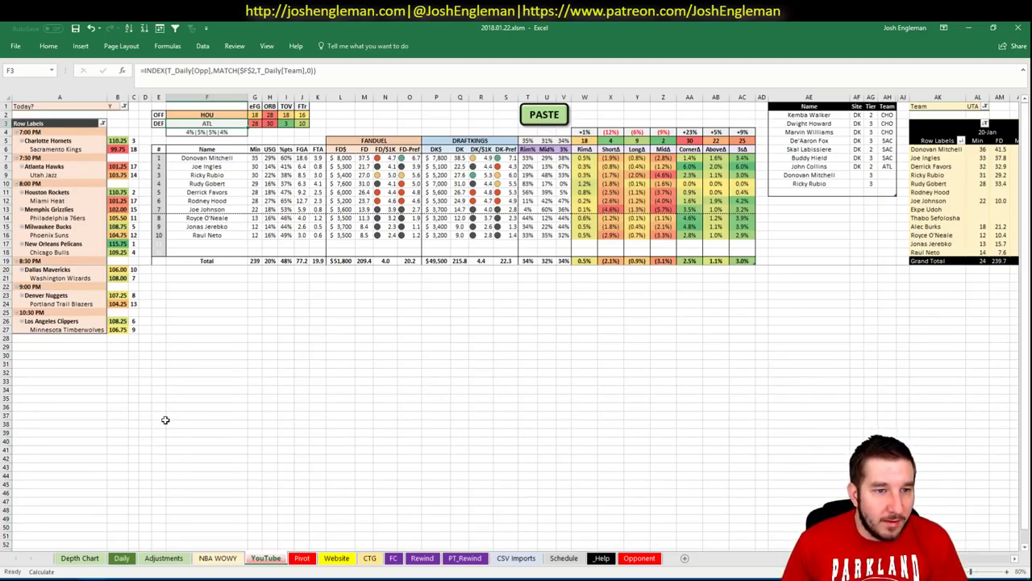
# Switch to Cleaning the Glass in the browser and open the Houston Rockets team page
pyautogui.click(40, 578)
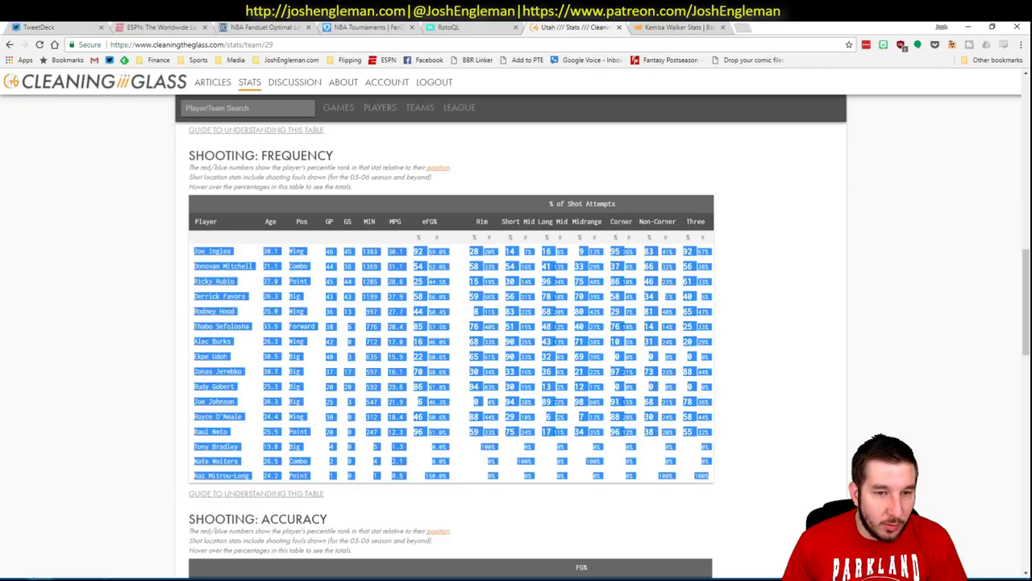
pyautogui.click(269, 111)
pyautogui.write('Houston Rockets')
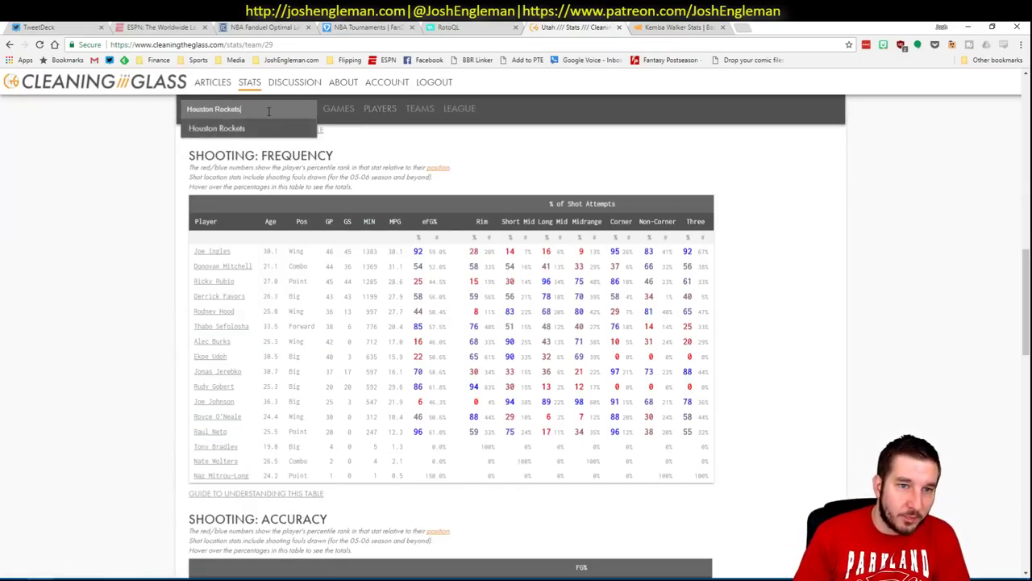
pyautogui.press('Return')
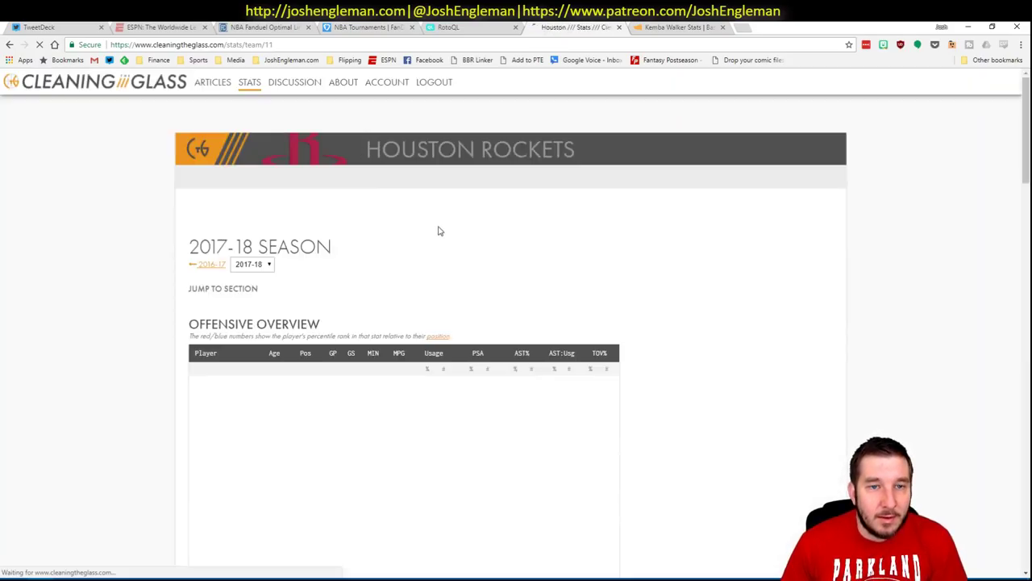
# Copy the Houston Rockets' Shooting: Frequency player rows and paste them into the Excel workbook
pyautogui.scroll(-10, 490, 396)
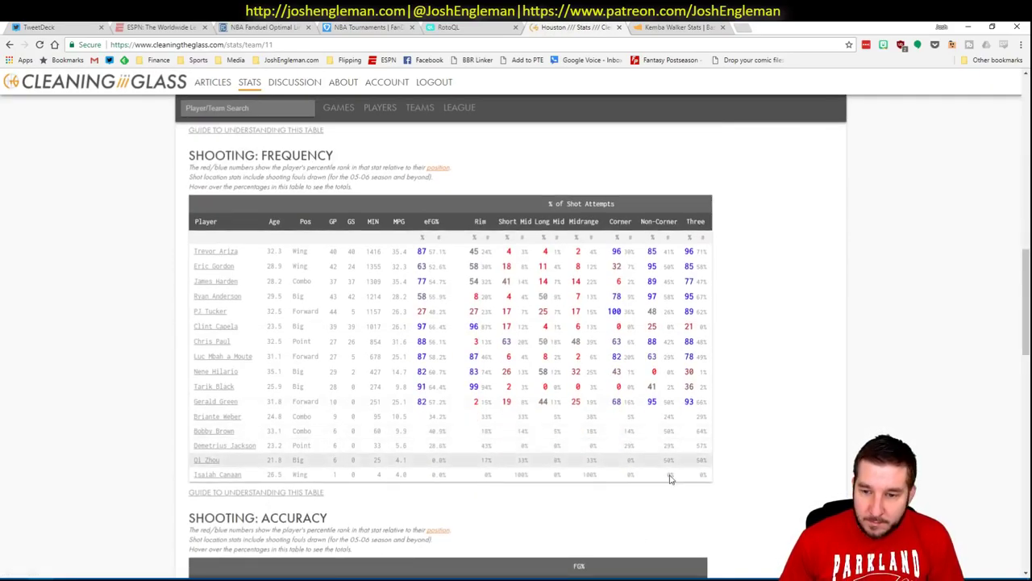
pyautogui.moveTo(710, 478)
pyautogui.moveTo(710, 478); pyautogui.dragTo(196, 257)
pyautogui.hotkey('ctrl', 'c')
pyautogui.hotkey('alt', 'Tab')
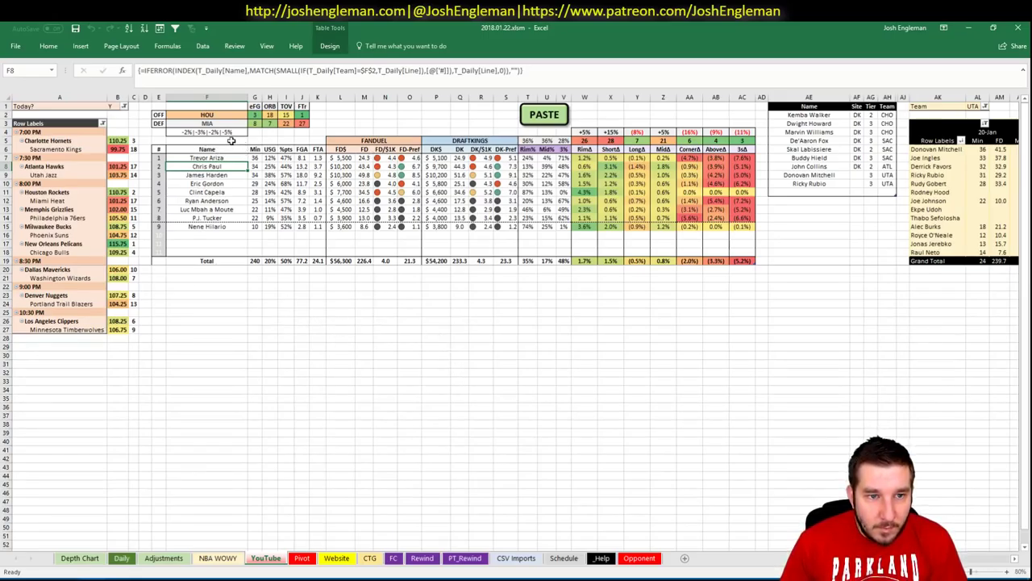
# Examine Houston's matchup against MIA on the YouTube sheet: the defense-versus-position percentages, FanDuel and DraftKings projections, and shot-location deltas
pyautogui.click(231, 133)
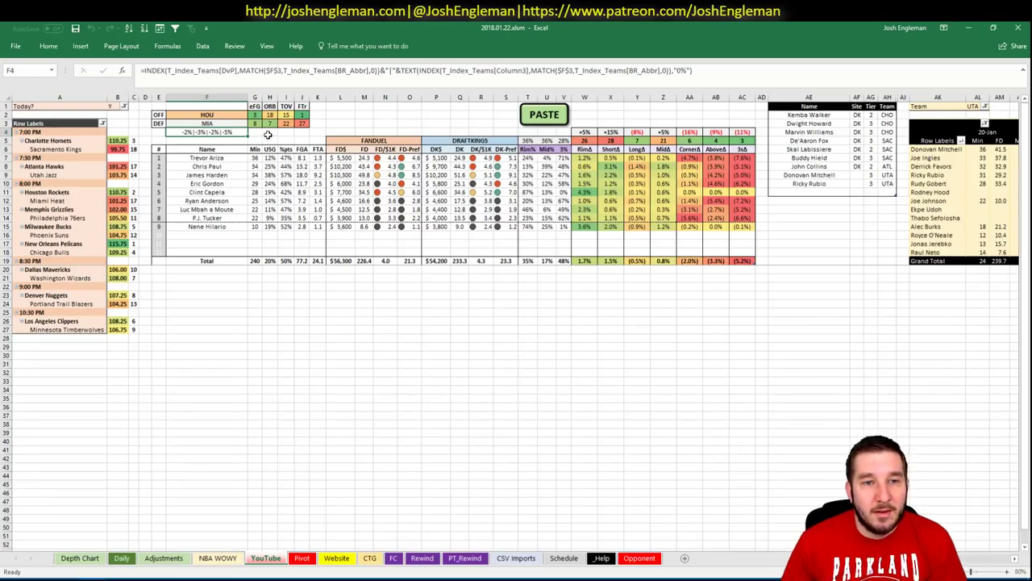
pyautogui.click(268, 133)
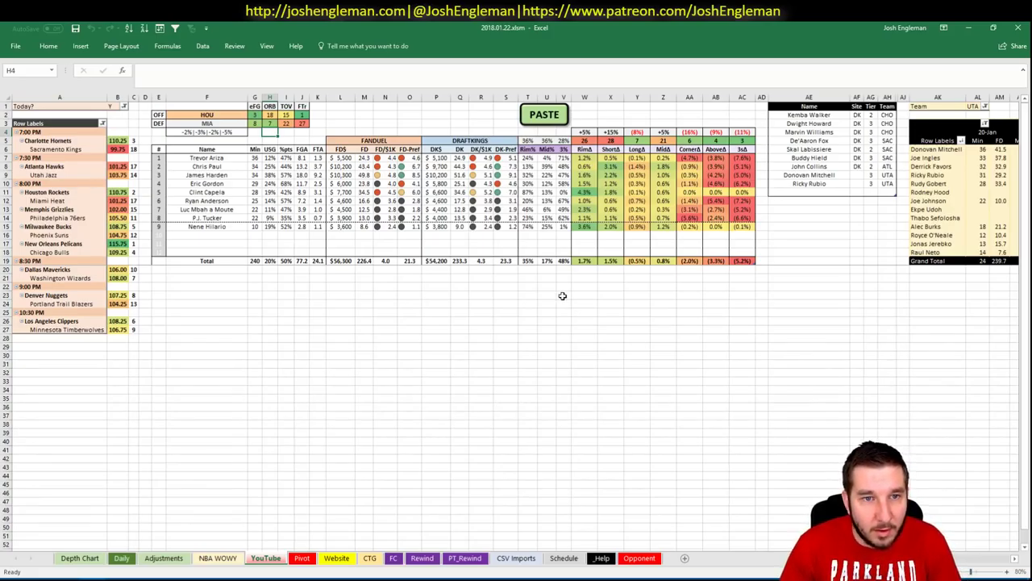
pyautogui.click(239, 133)
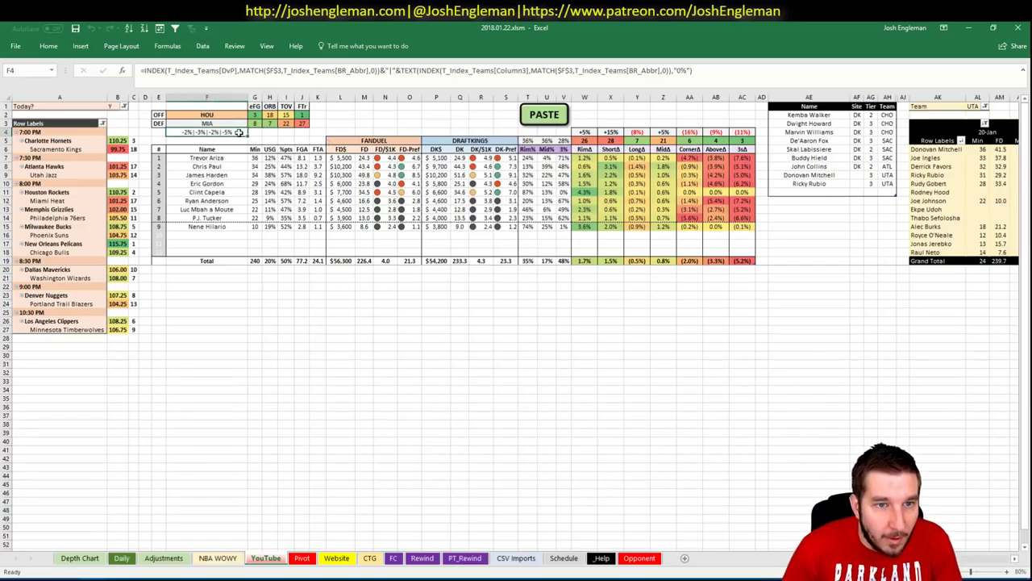
pyautogui.click(300, 132)
pyautogui.click(245, 129)
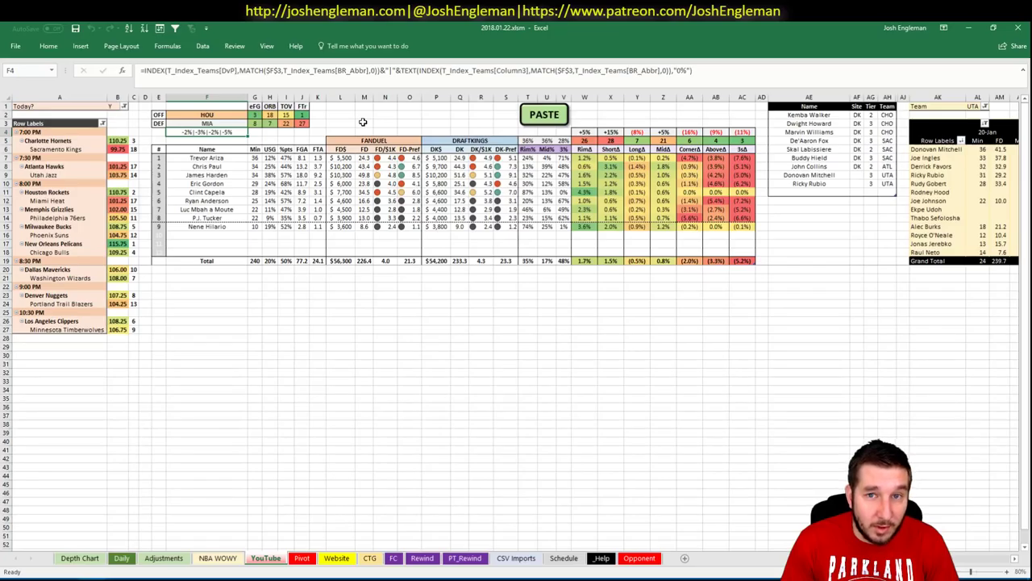
pyautogui.click(362, 237)
pyautogui.click(393, 284)
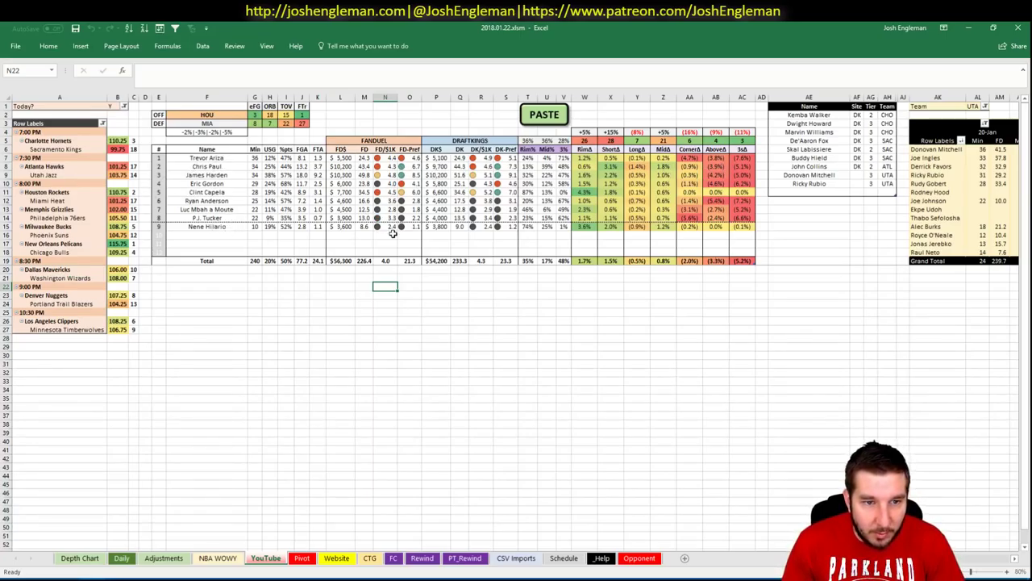
pyautogui.click(647, 292)
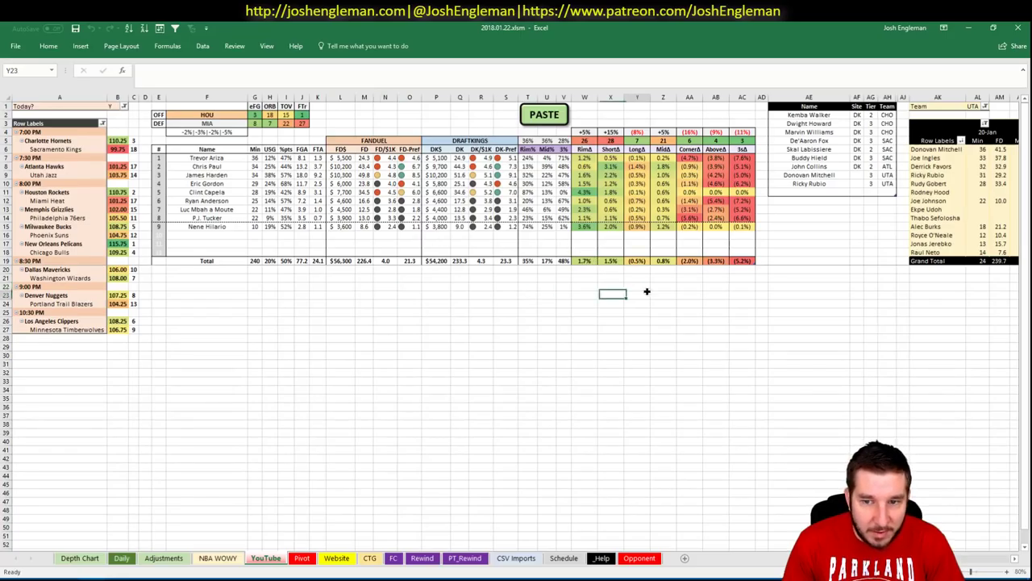
pyautogui.click(656, 277)
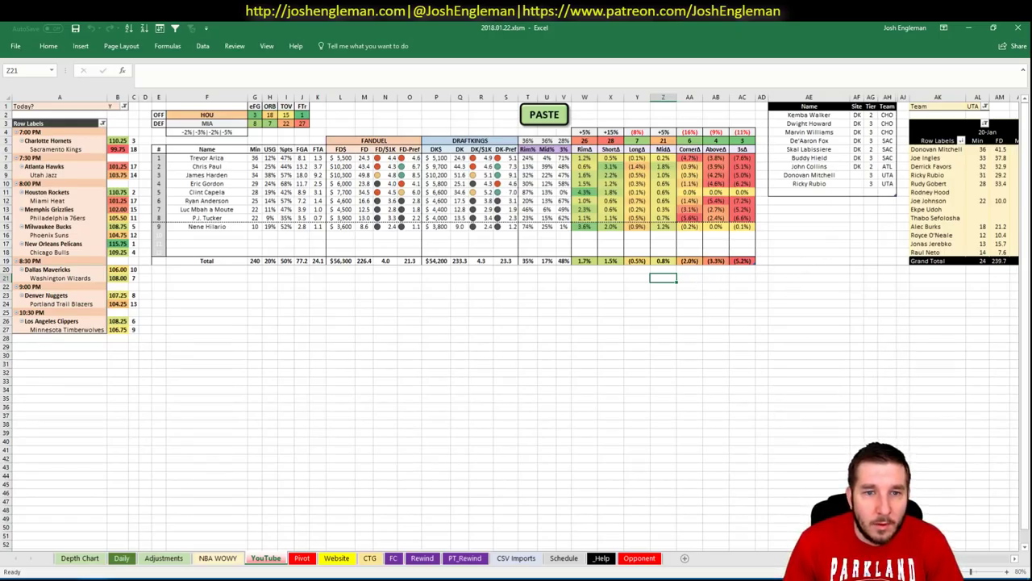
pyautogui.hscroll(6, 629, 452)
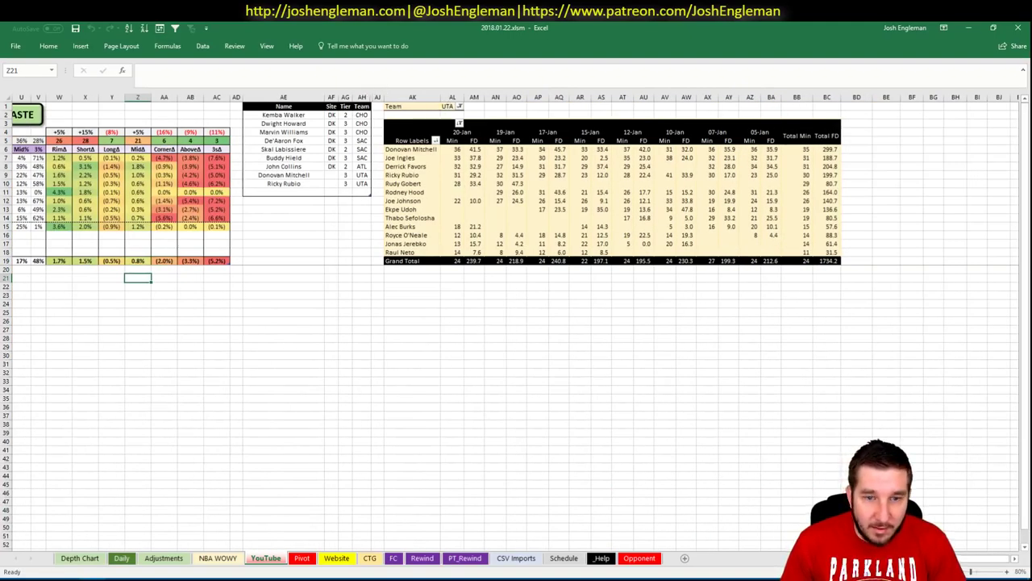
pyautogui.hscroll(-6, 517, 323)
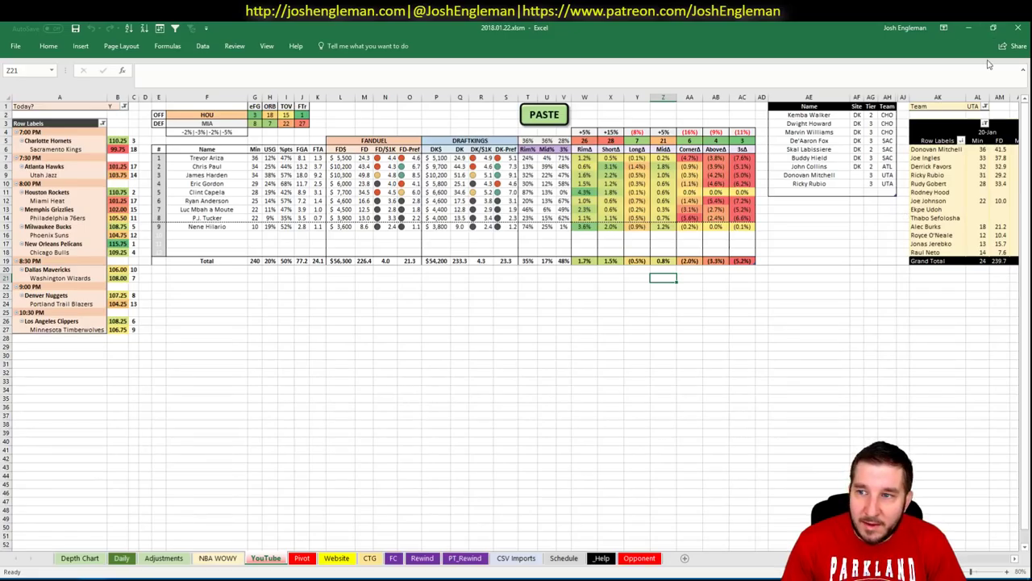
# Filter the recent-games pivot table to team HOU and review the Rockets' minutes and FanDuel points by date
pyautogui.click(974, 106)
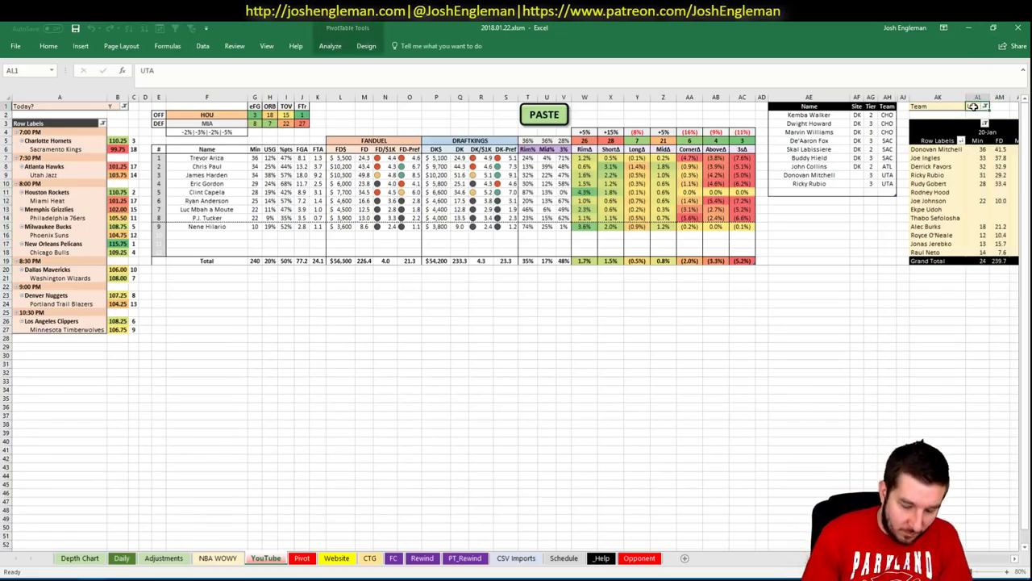
pyautogui.write('HOU')
pyautogui.press('Return')
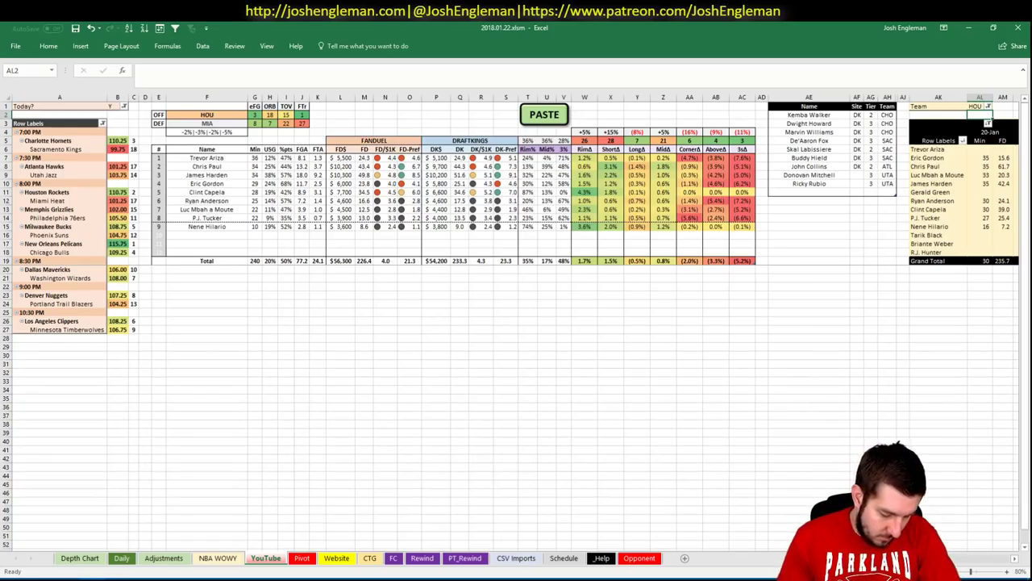
pyautogui.hscroll(3, 516, 322)
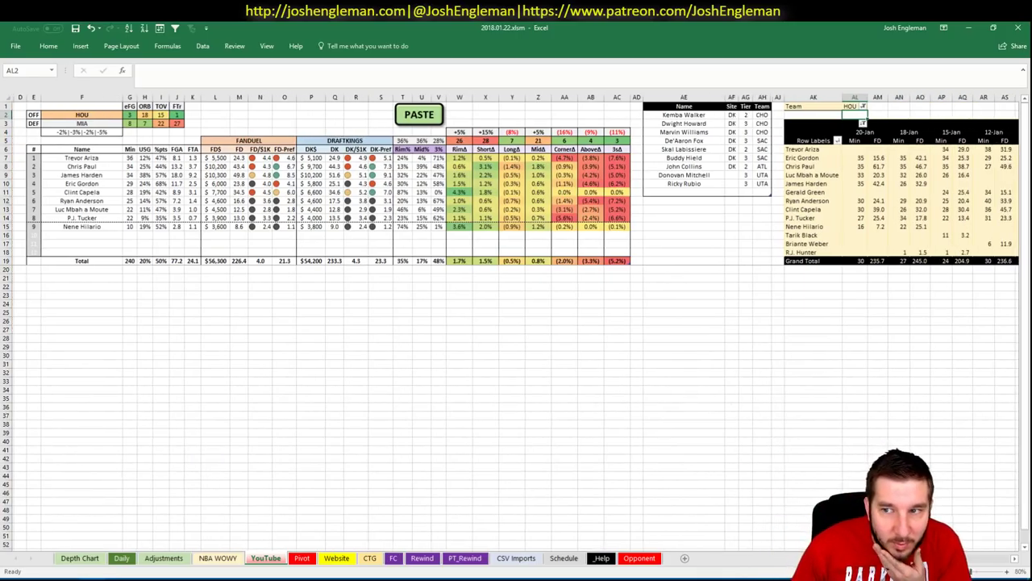
pyautogui.hscroll(-3, 517, 323)
pyautogui.hscroll(6, 516, 323)
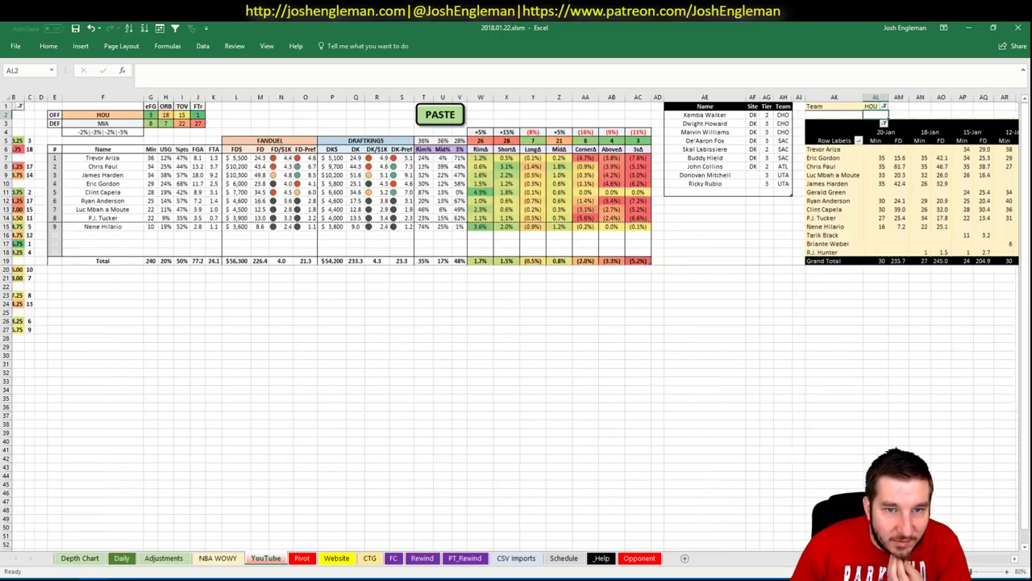
pyautogui.hscroll(3, 516, 323)
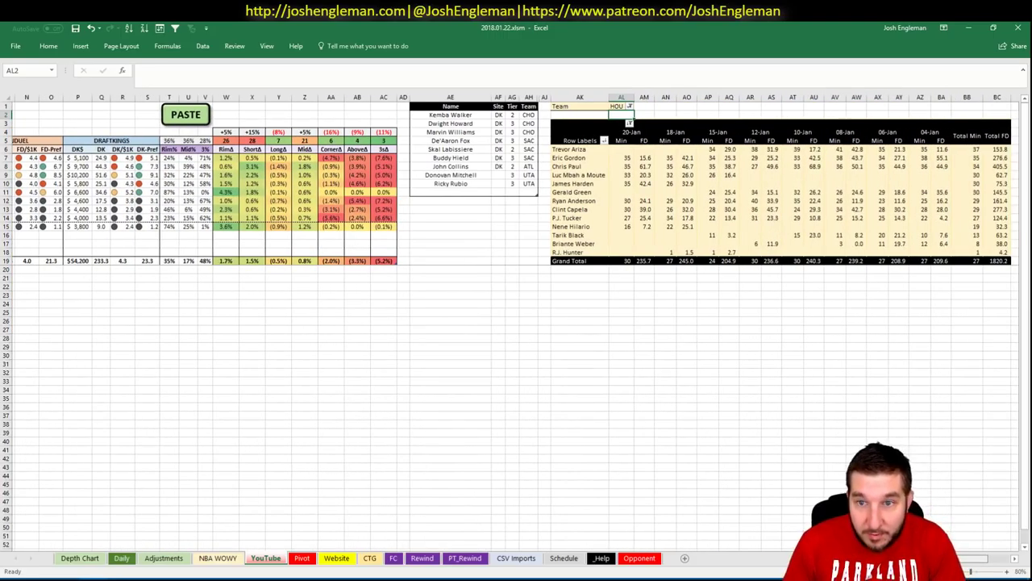
pyautogui.hscroll(-10, 840, 275)
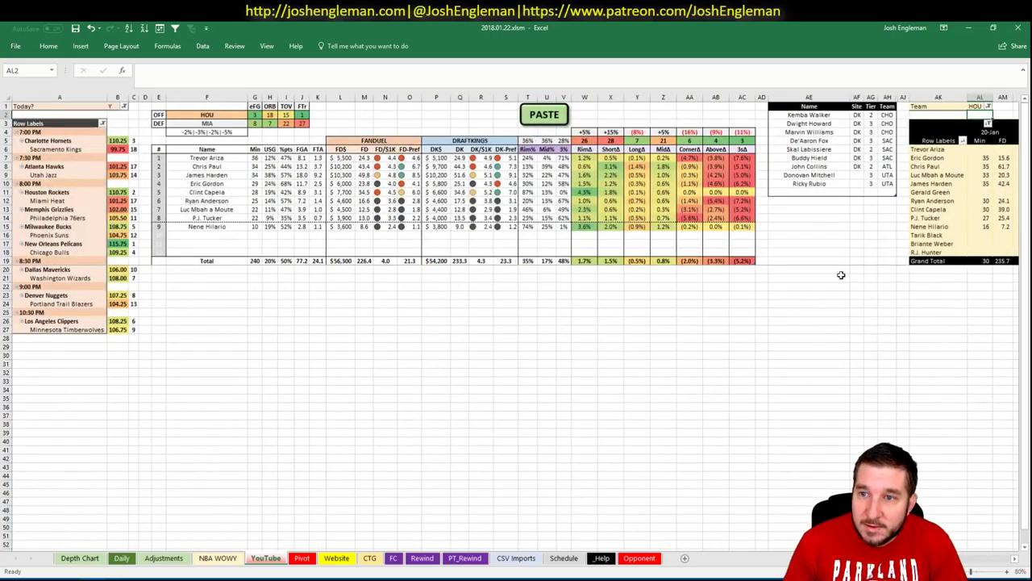
# Add Chris Paul to the player shortlist as a tier 3 pick
pyautogui.click(823, 189)
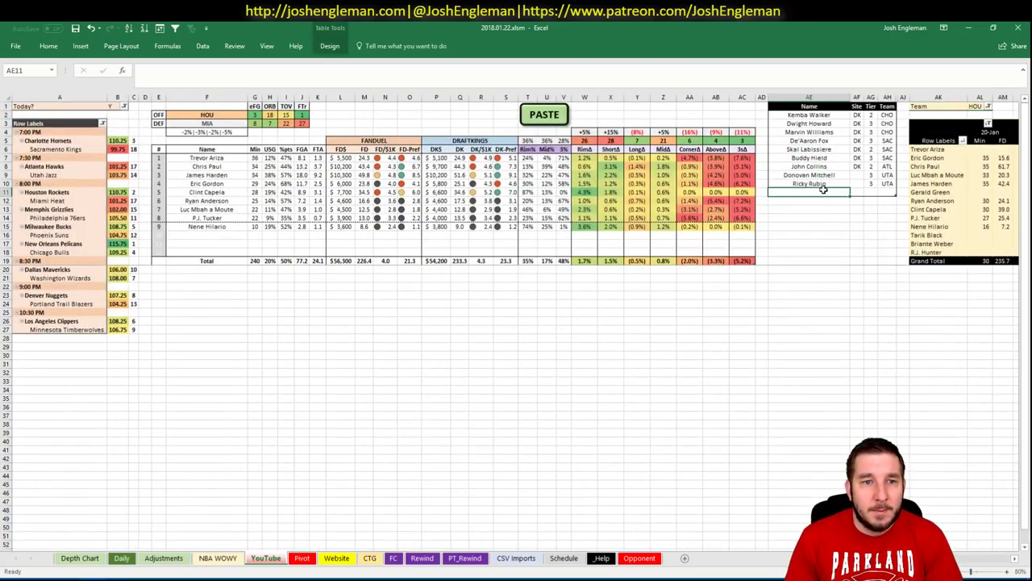
pyautogui.write('Chri')
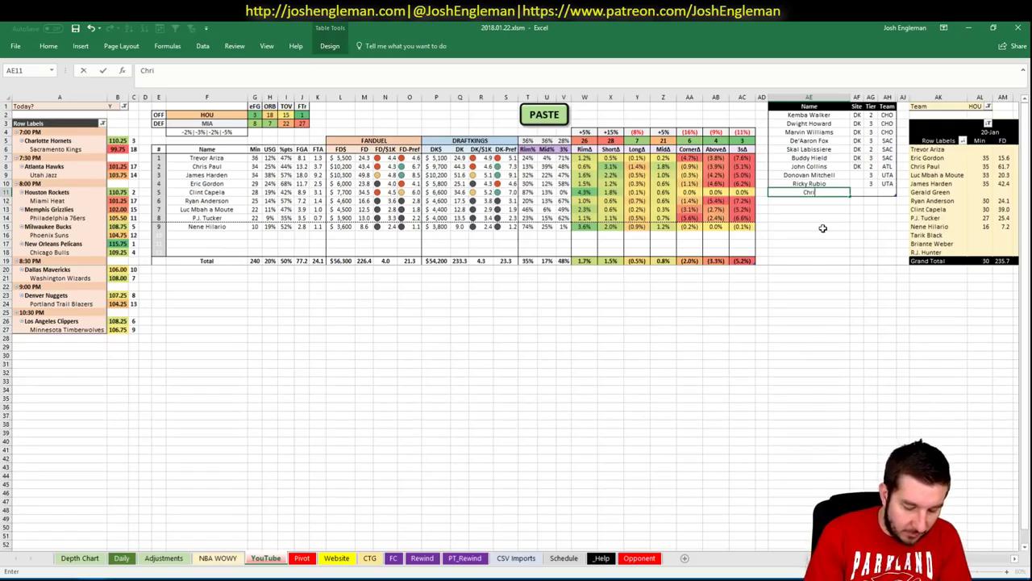
pyautogui.write('s Paul')
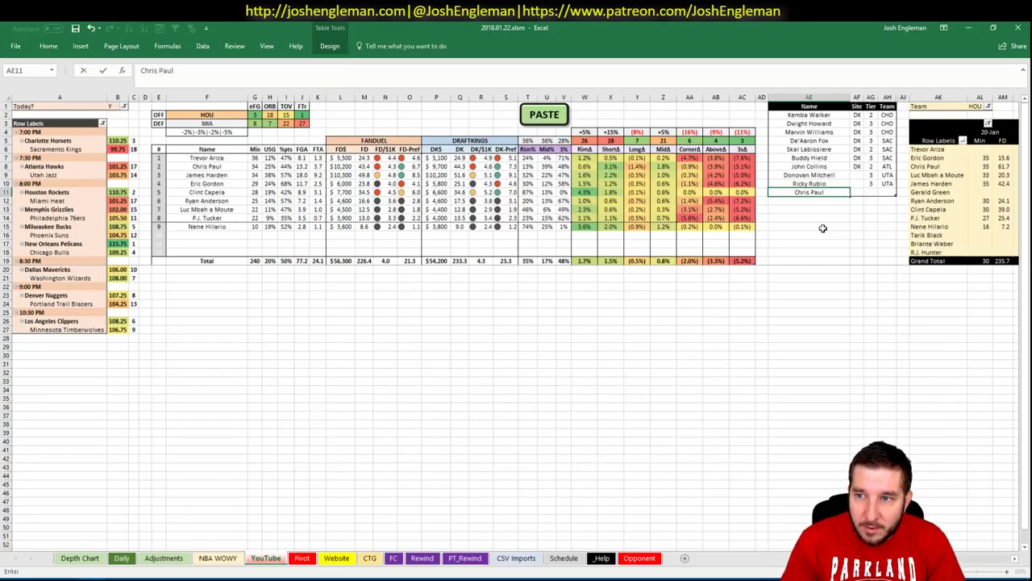
pyautogui.press('Return')
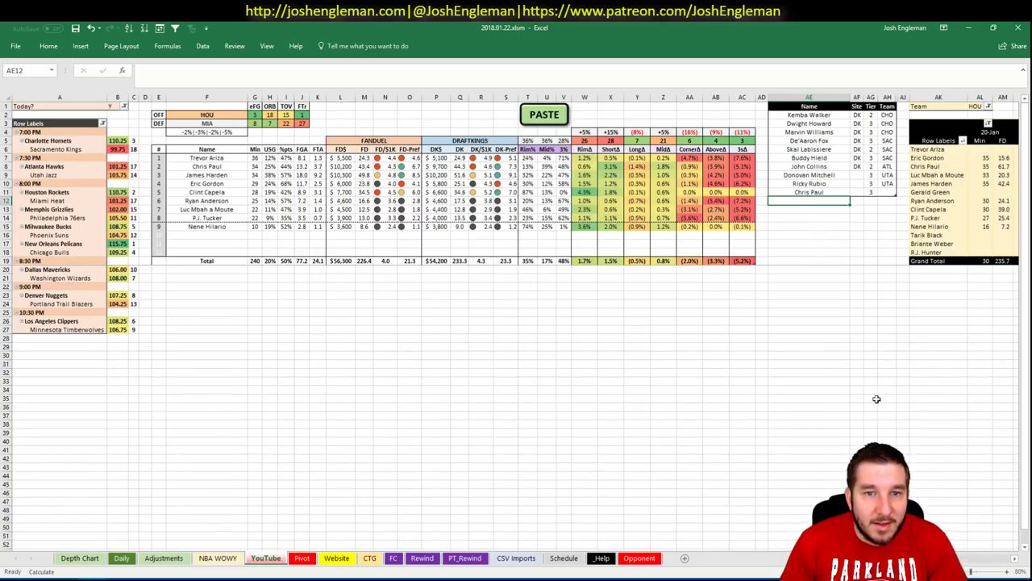
# Check the Rockets' recent-game log, then add James Harden to the shortlist as tier 3 with no site
pyautogui.hscroll(6, 516, 323)
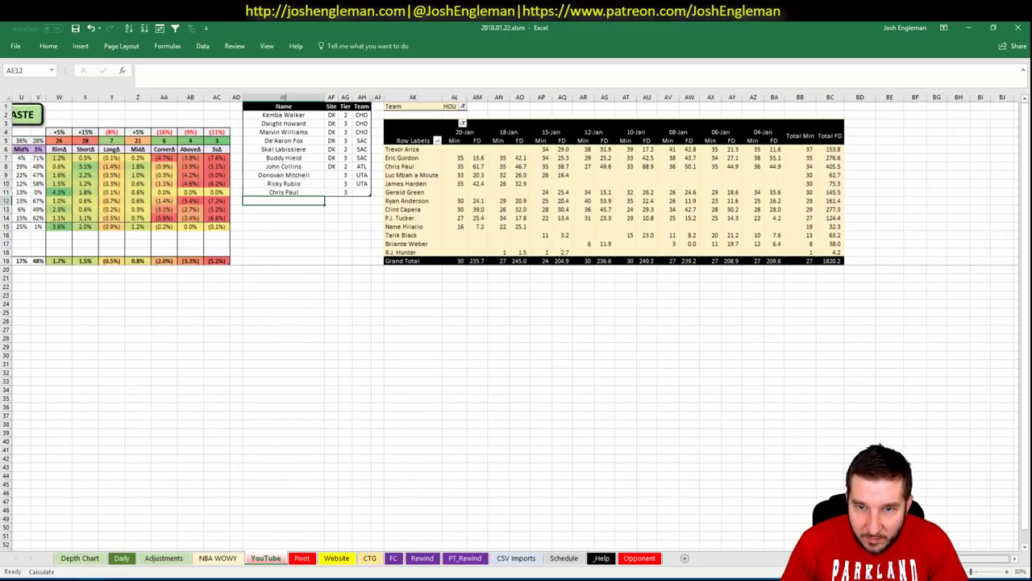
pyautogui.hscroll(-6, 796, 350)
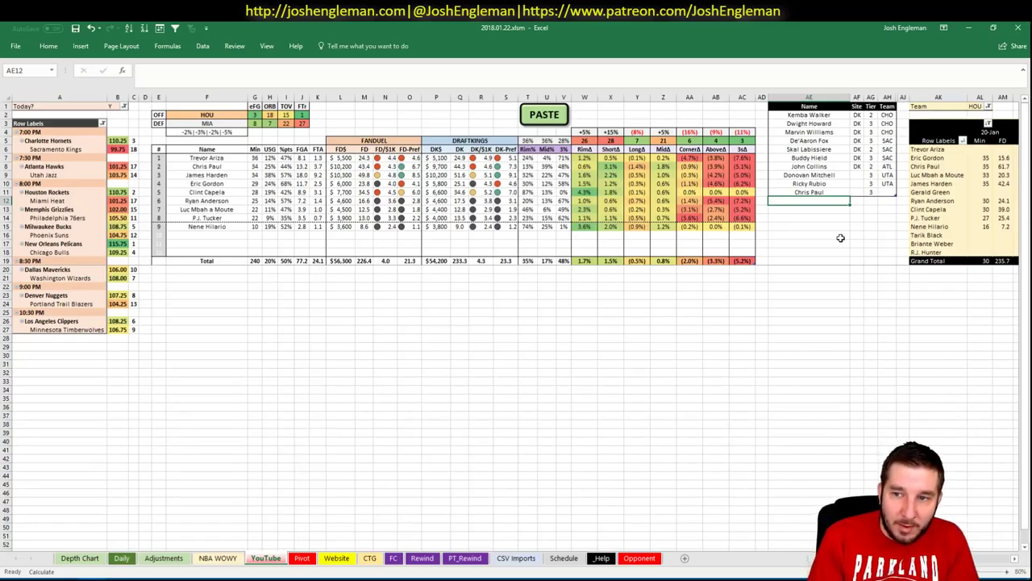
pyautogui.write('James Harden')
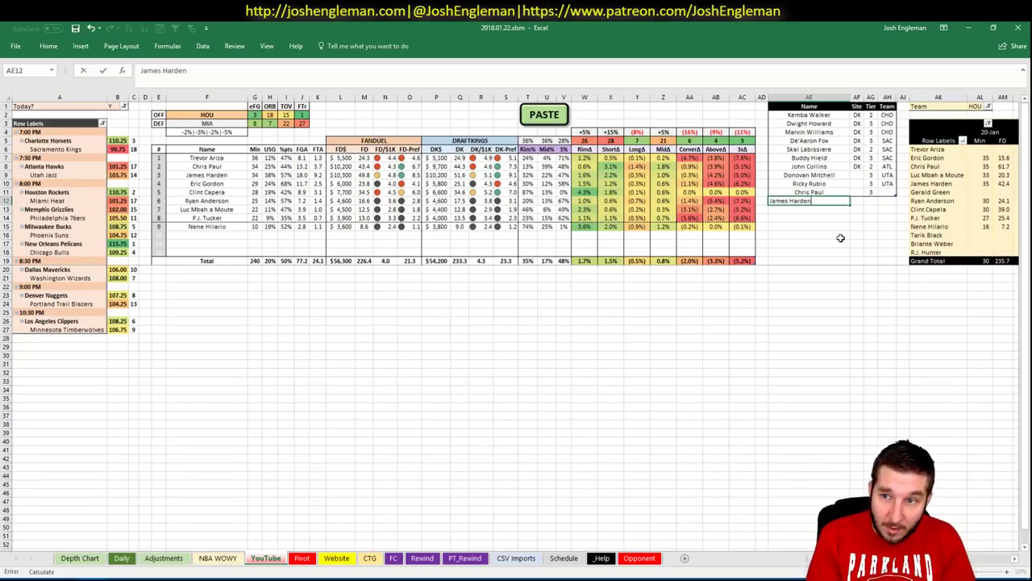
pyautogui.press('Tab')
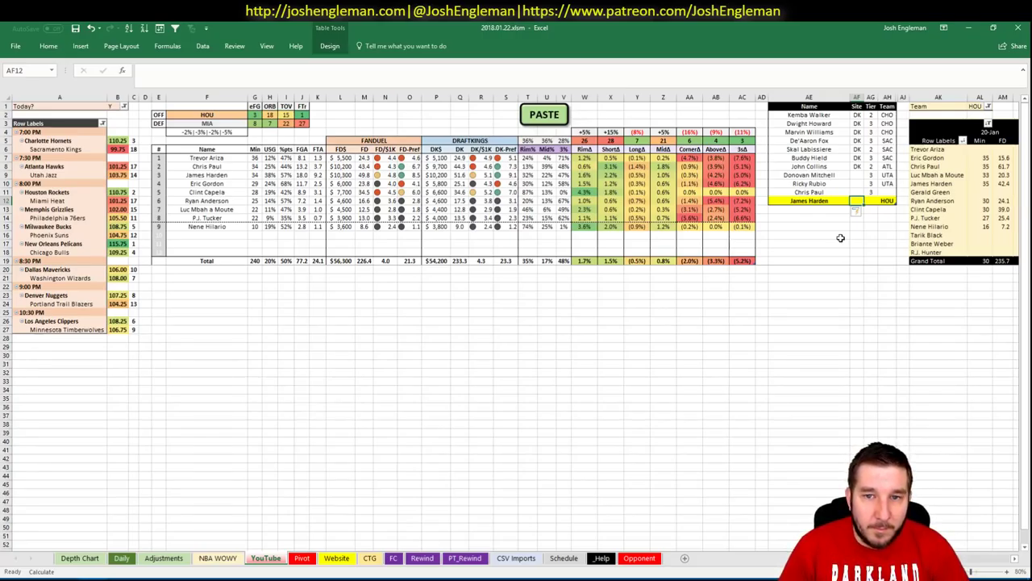
pyautogui.press('Right')
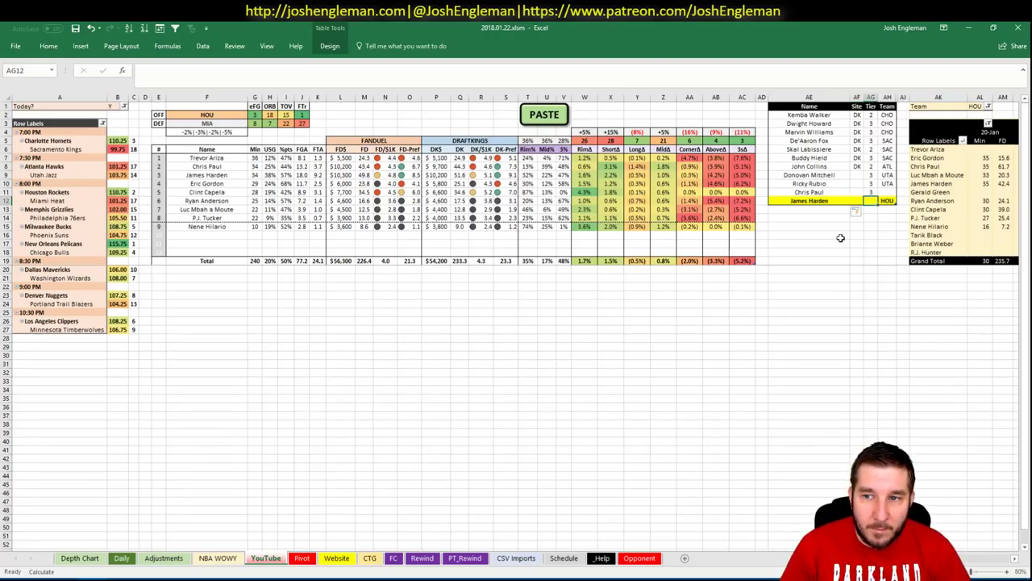
pyautogui.write('3')
pyautogui.press('Return')
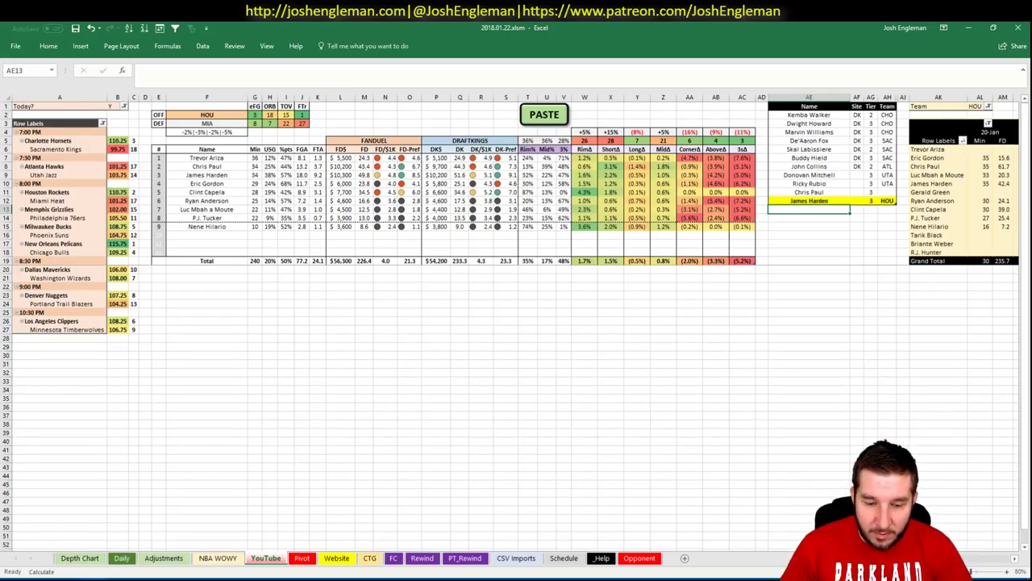
# Add Clint Capela to the shortlist below James Harden as tier 3, leaving the site blank
pyautogui.hscroll(6, 517, 323)
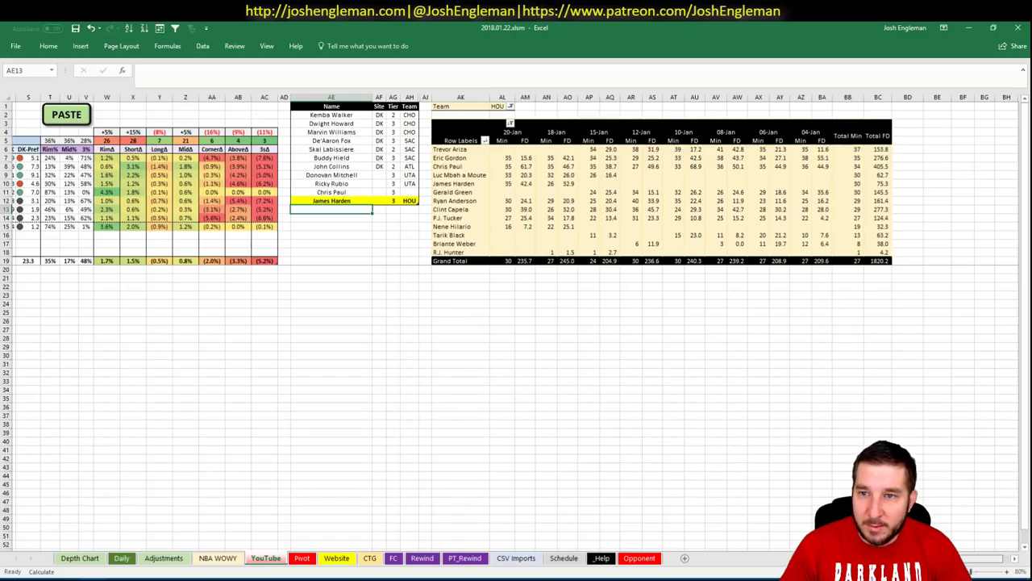
pyautogui.hscroll(-6, 516, 323)
pyautogui.write('Clint')
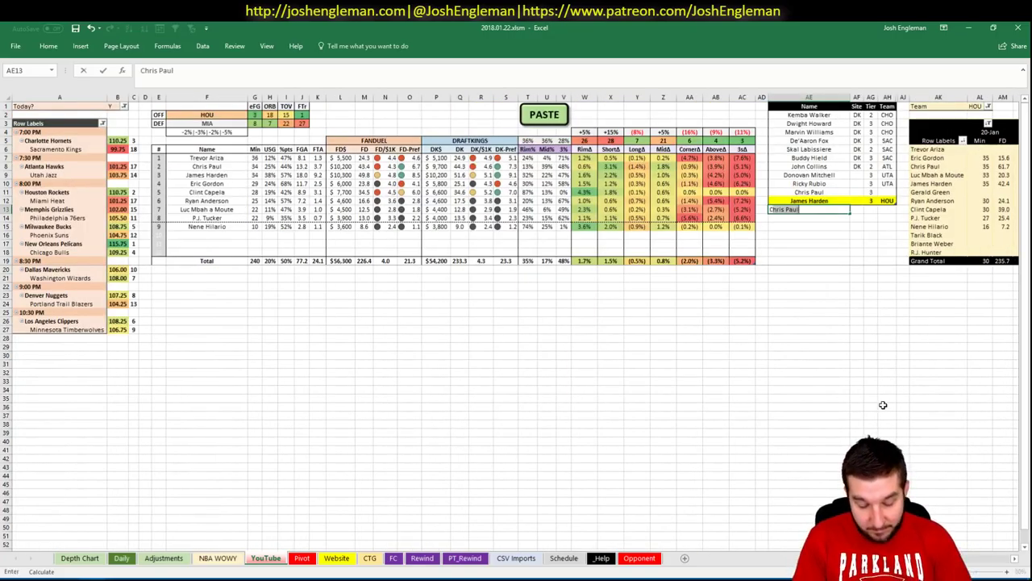
pyautogui.write(' Cap')
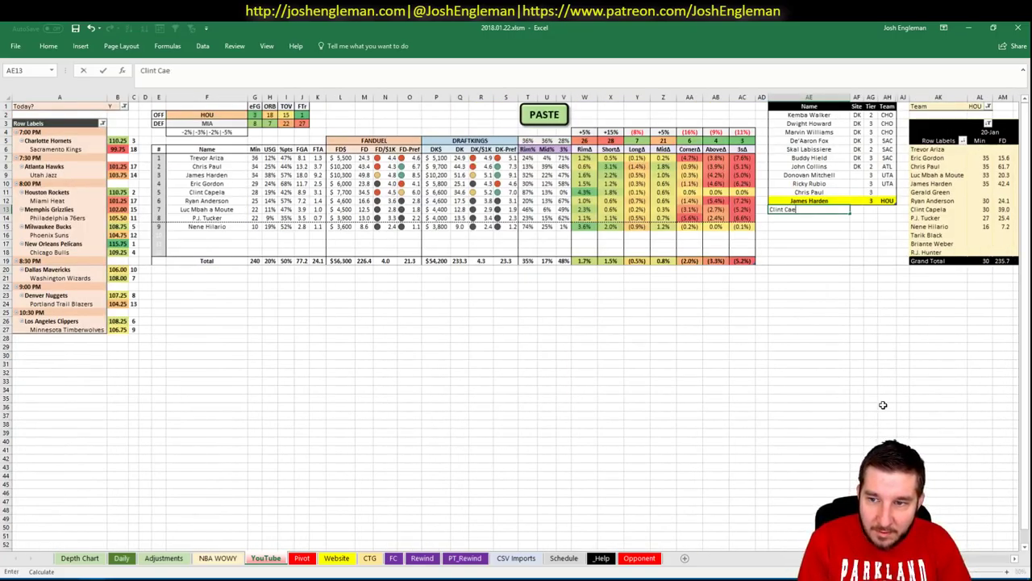
pyautogui.press('BackSpace')
pyautogui.write('pela')
pyautogui.press('Tab')
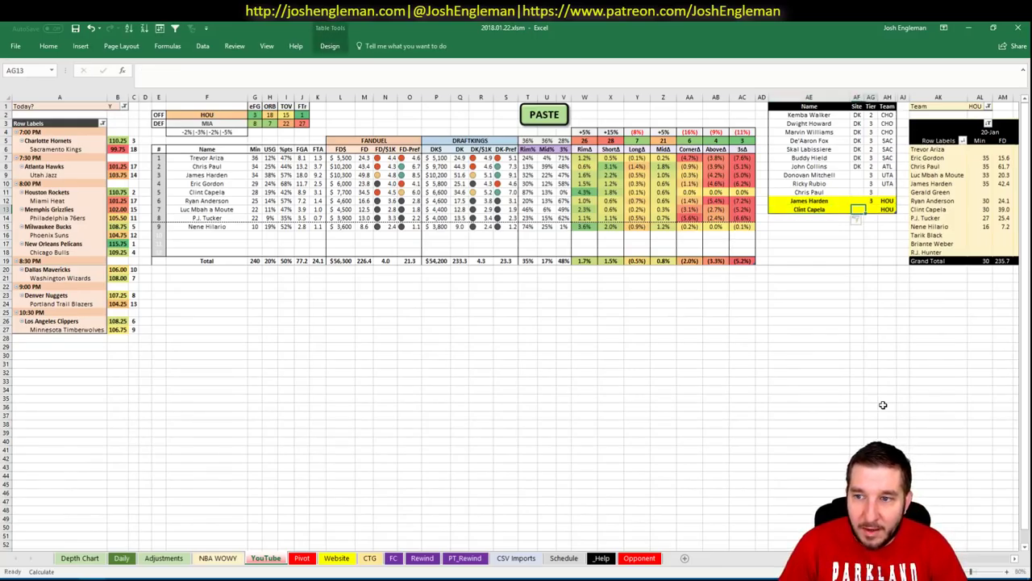
pyautogui.write('3')
pyautogui.press('Return')
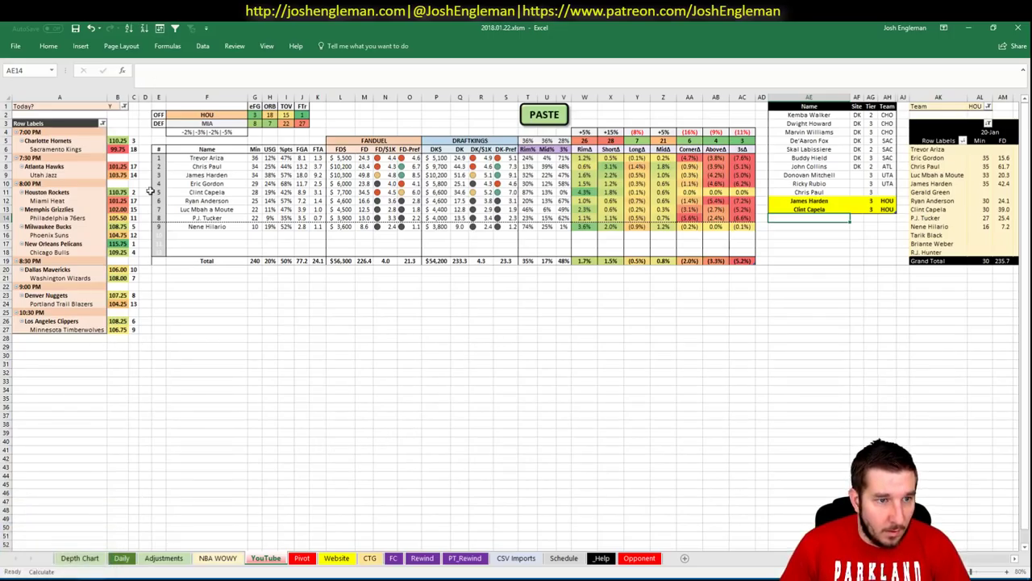
# Set the offensive team on the YouTube sheet to MIA
pyautogui.click(195, 113)
pyautogui.write('MIA')
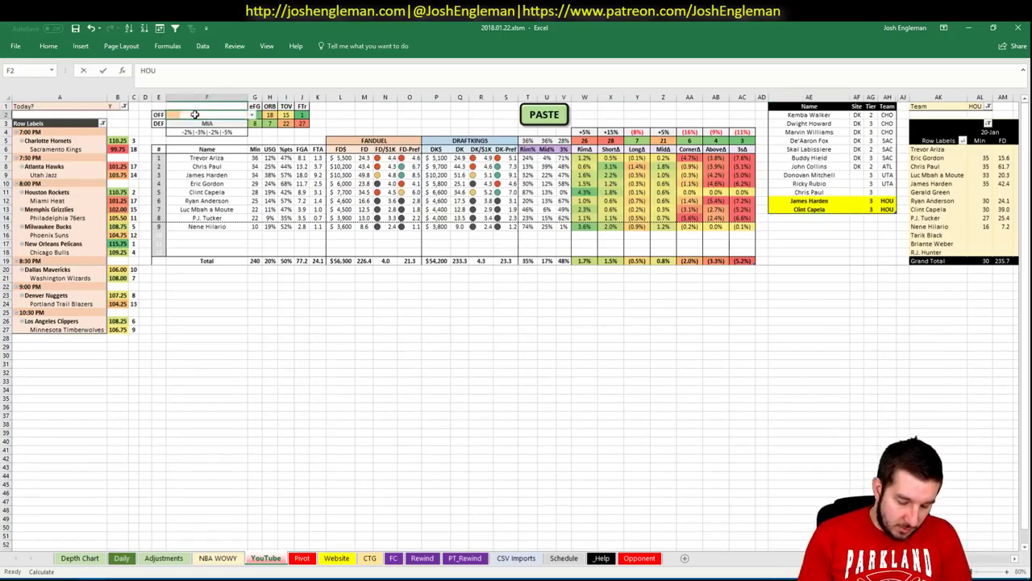
pyautogui.press('Return')
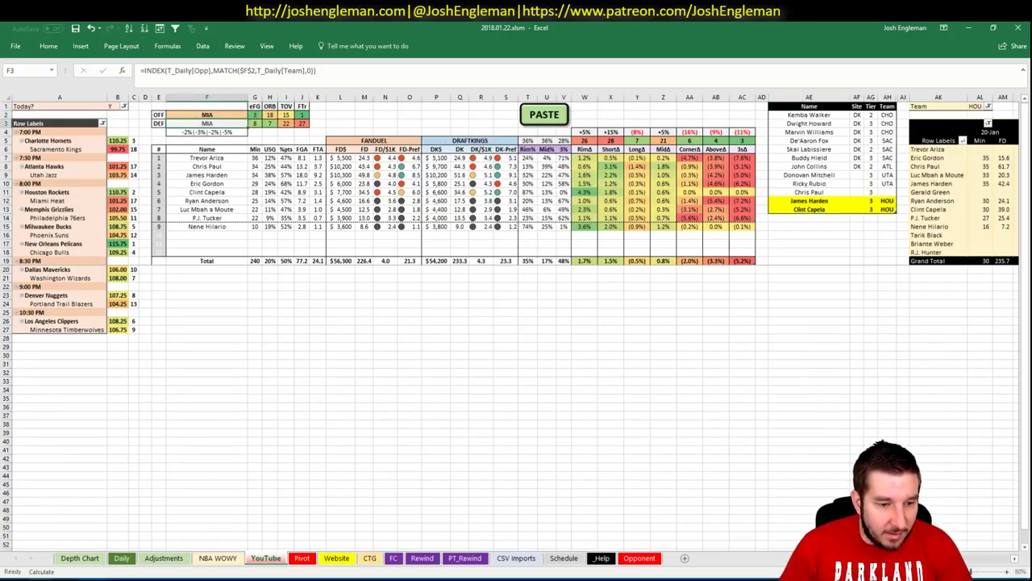
# Switch to Cleaning the Glass in the browser and open the Miami Heat team page
pyautogui.click(40, 574)
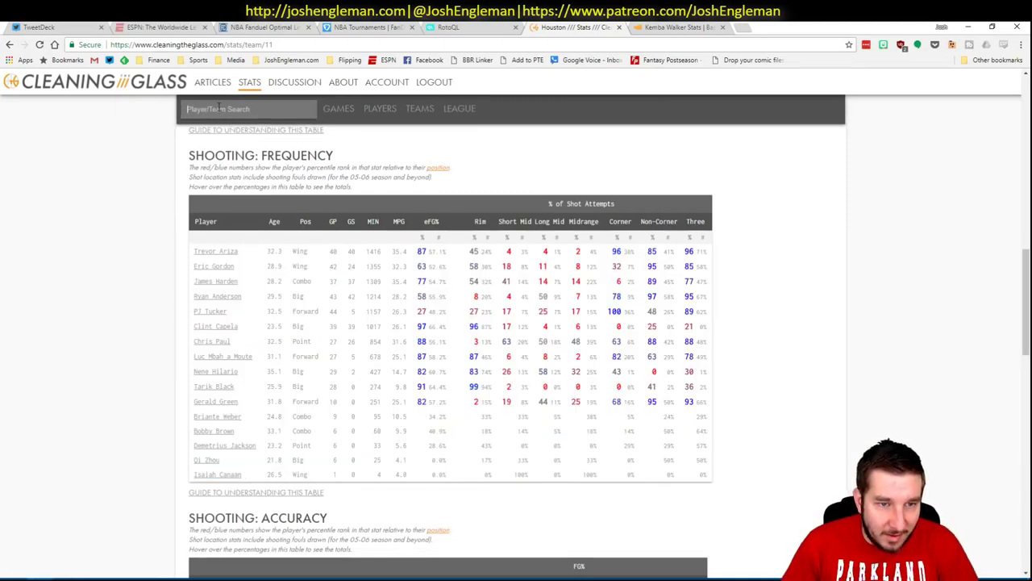
pyautogui.click(219, 106)
pyautogui.write('Miami Heat')
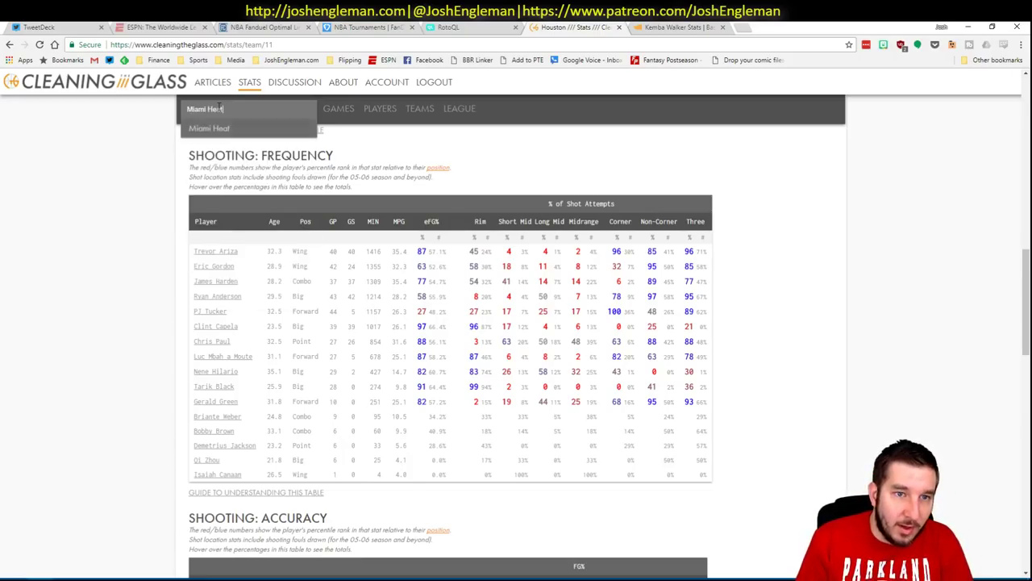
pyautogui.press('Return')
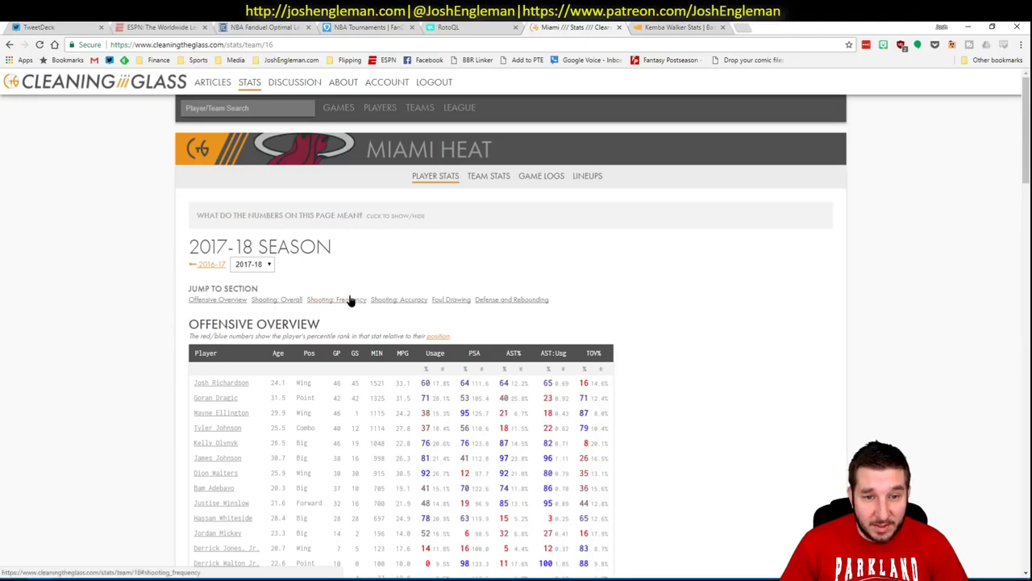
# Copy the Miami Heat's Shooting: Frequency player rows and paste them into the Excel workbook
pyautogui.click(350, 300)
pyautogui.moveTo(714, 476); pyautogui.dragTo(196, 252)
pyautogui.hotkey('ctrl', 'c')
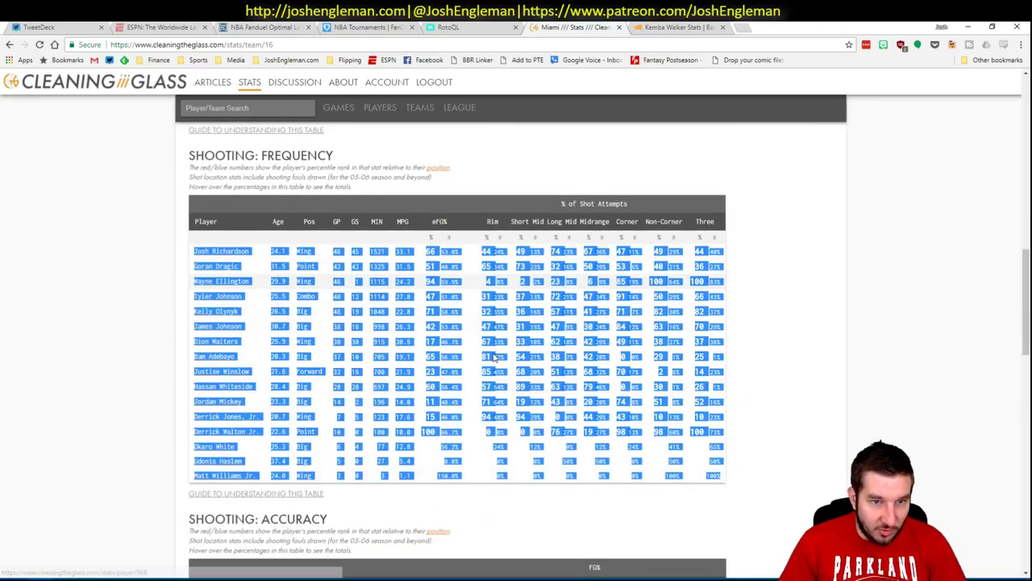
pyautogui.hotkey('alt', 'Tab')
pyautogui.click(544, 114)
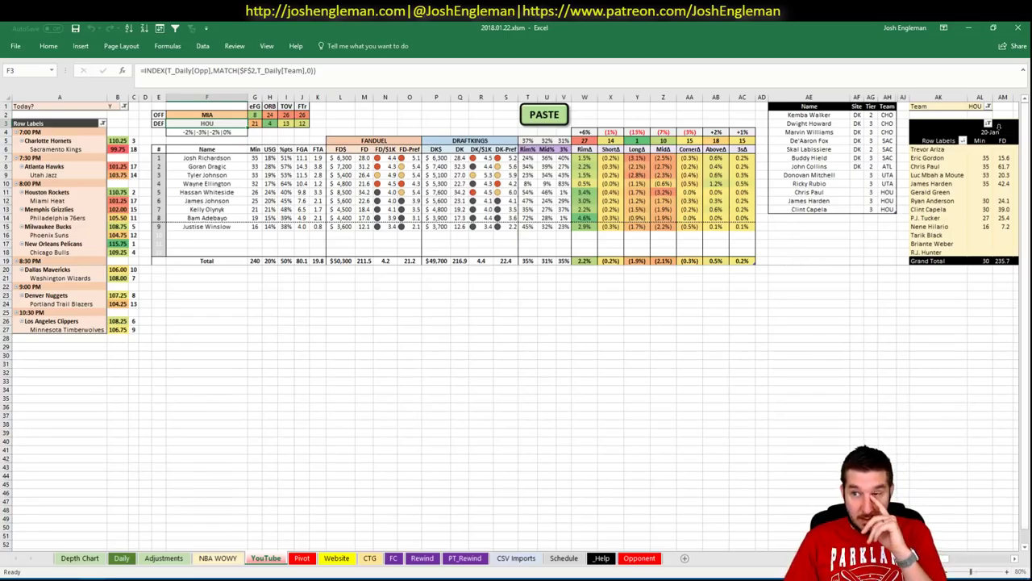
# Filter the recent-games pivot table to team MIA and review the Heat's minutes and FanDuel points by date
pyautogui.click(976, 107)
pyautogui.write('MIA')
pyautogui.press('Return')
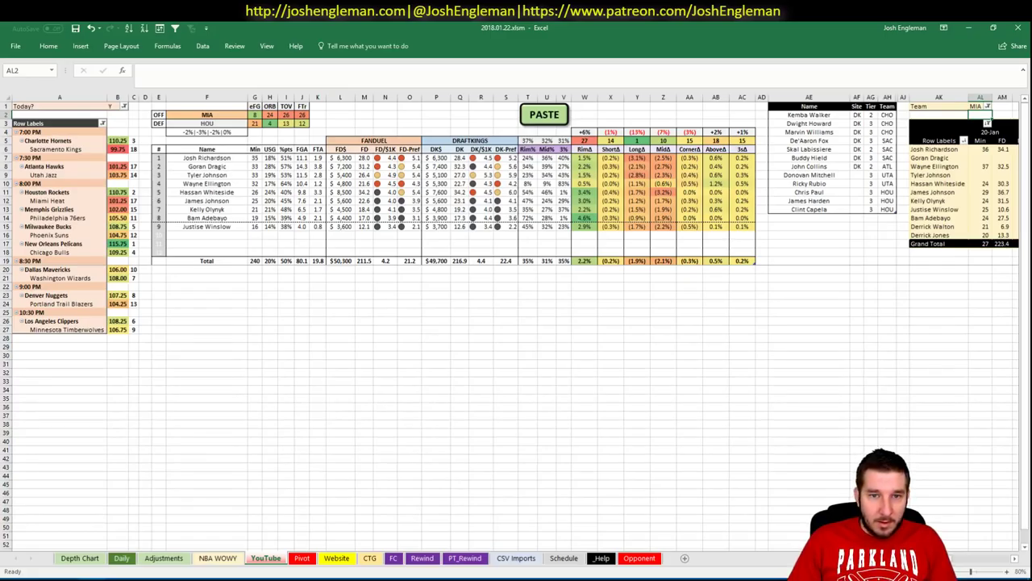
pyautogui.hscroll(3, 516, 323)
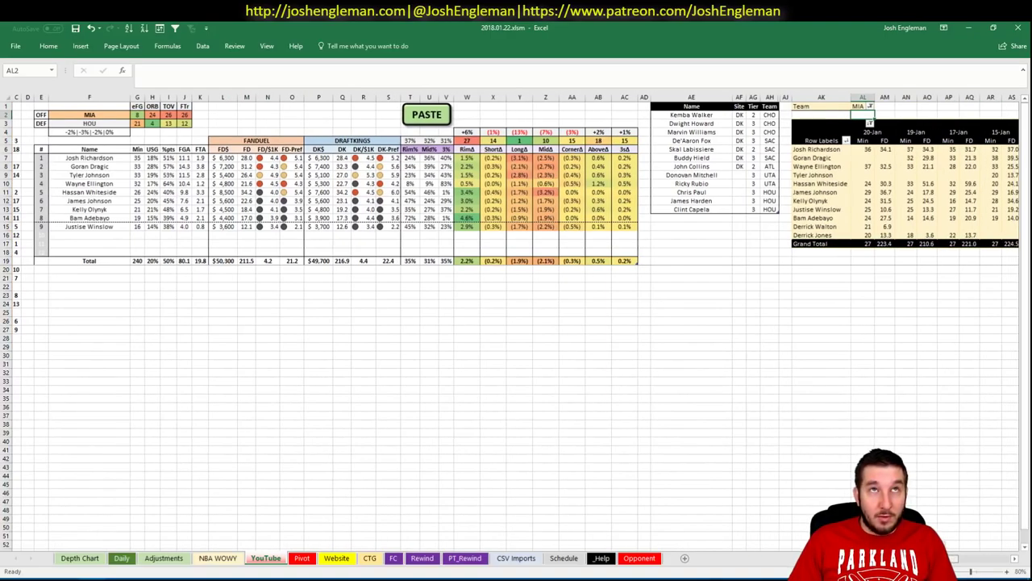
pyautogui.hscroll(9, 976, 559)
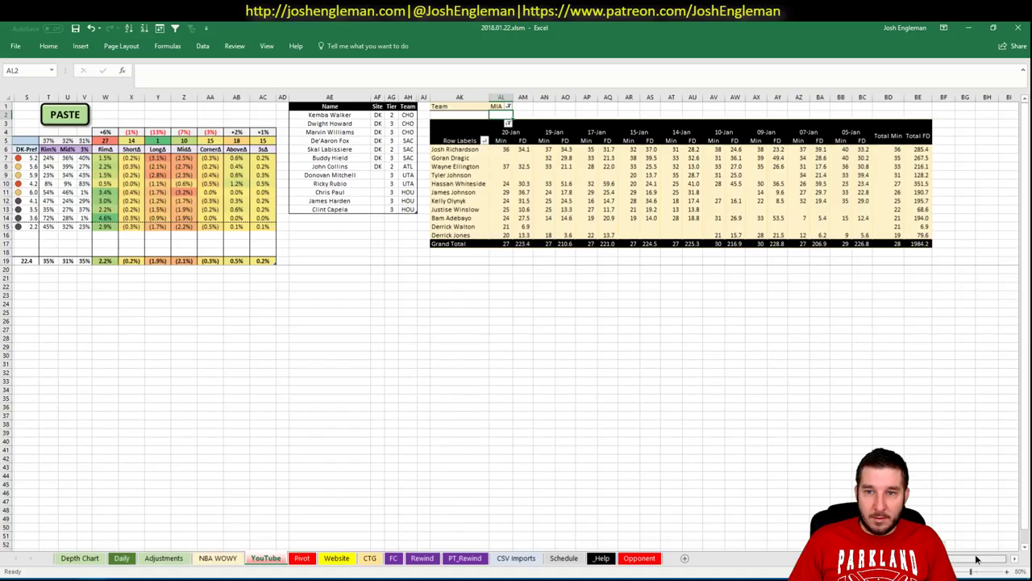
pyautogui.hscroll(-12, 976, 559)
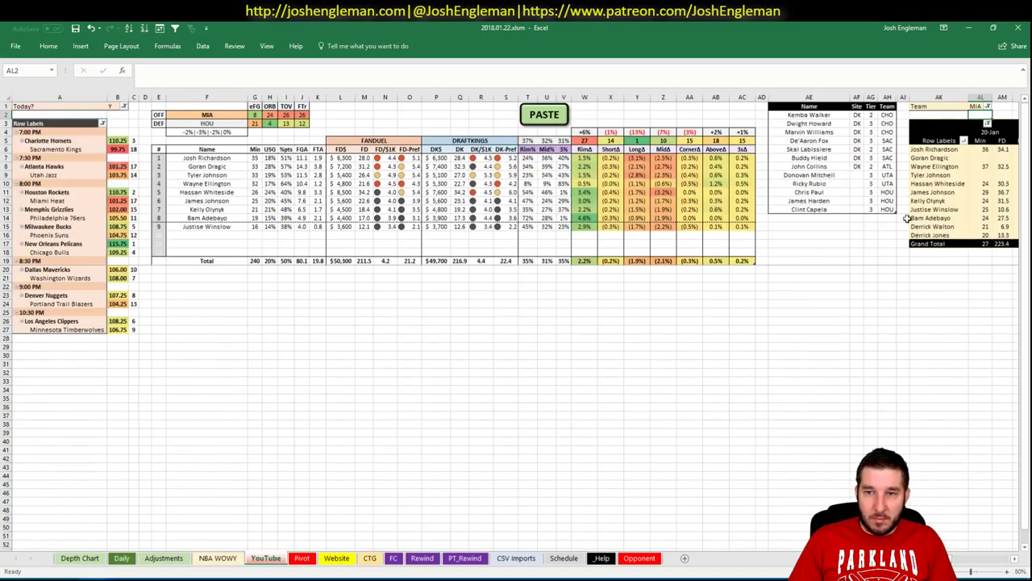
# Add Tyler Johnson with tier 4 to the player shortlist below Clint Capela and save the workbook
pyautogui.click(824, 219)
pyautogui.write('Tyler Johnson')
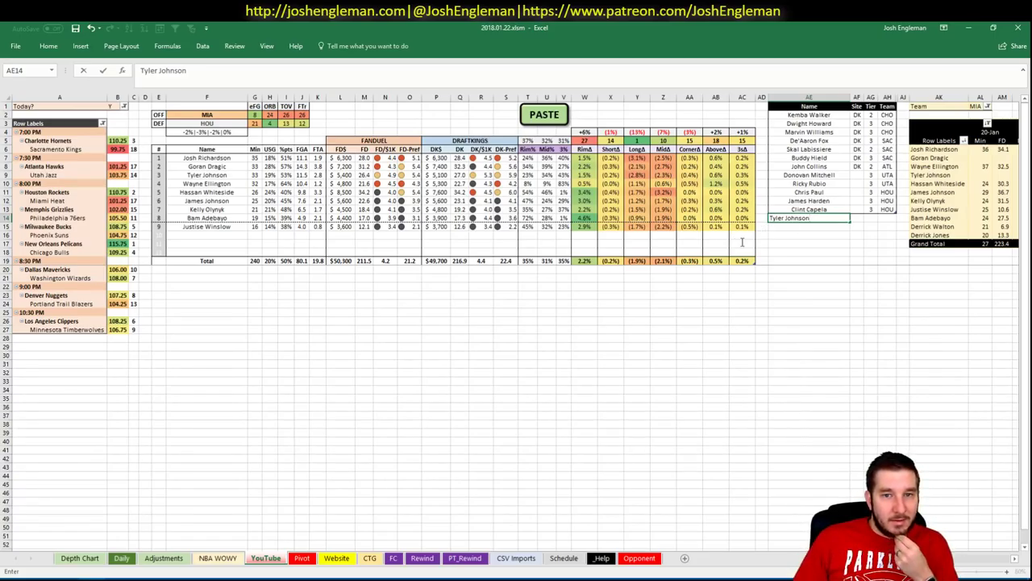
pyautogui.press('Tab')
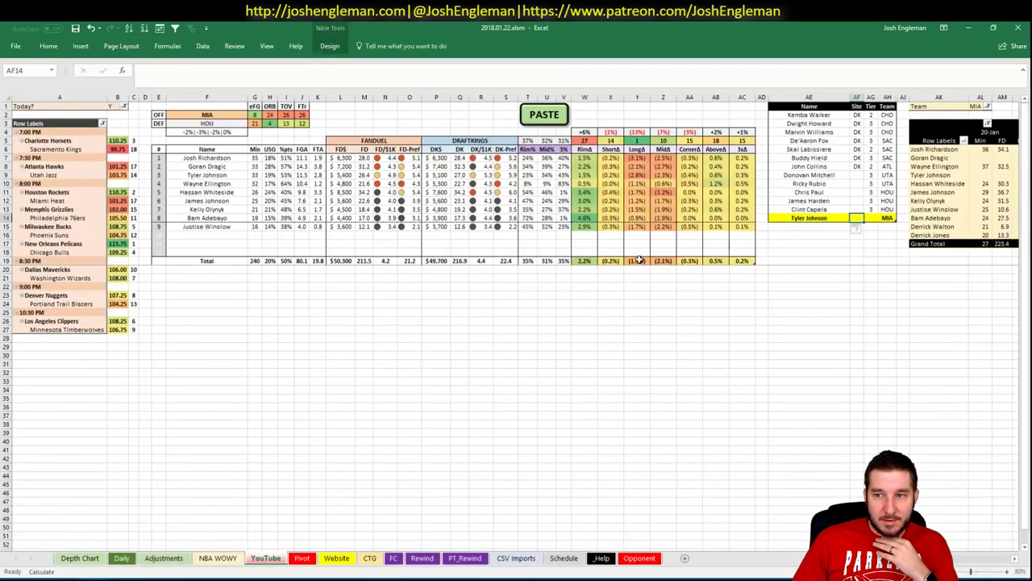
pyautogui.click(872, 218)
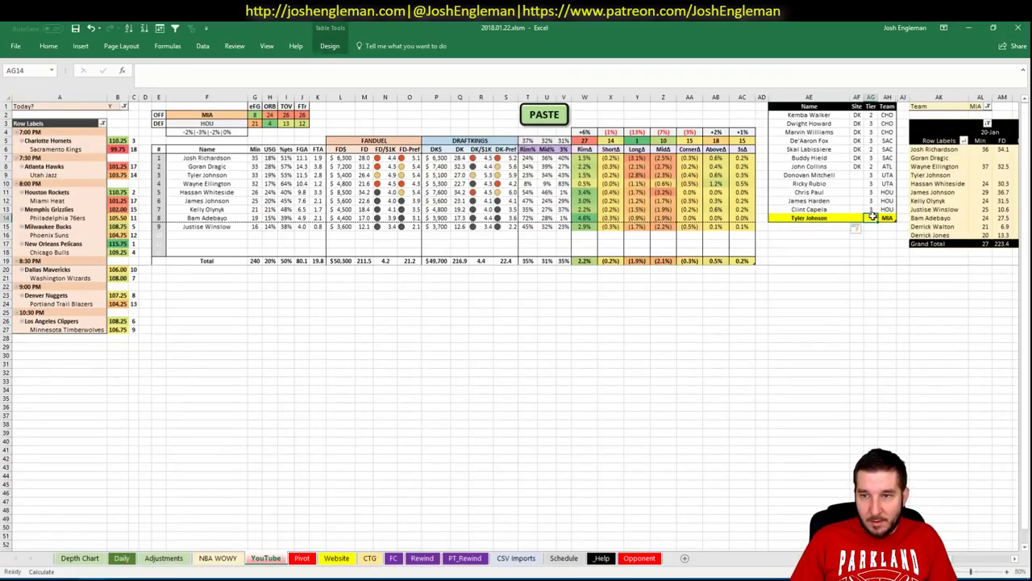
pyautogui.write('4')
pyautogui.press('Return')
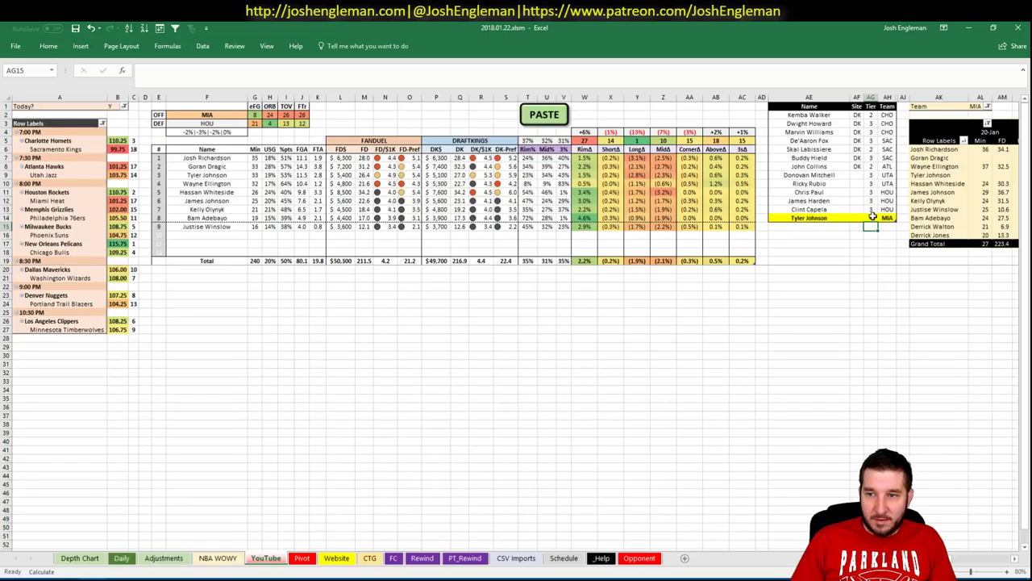
pyautogui.click(74, 28)
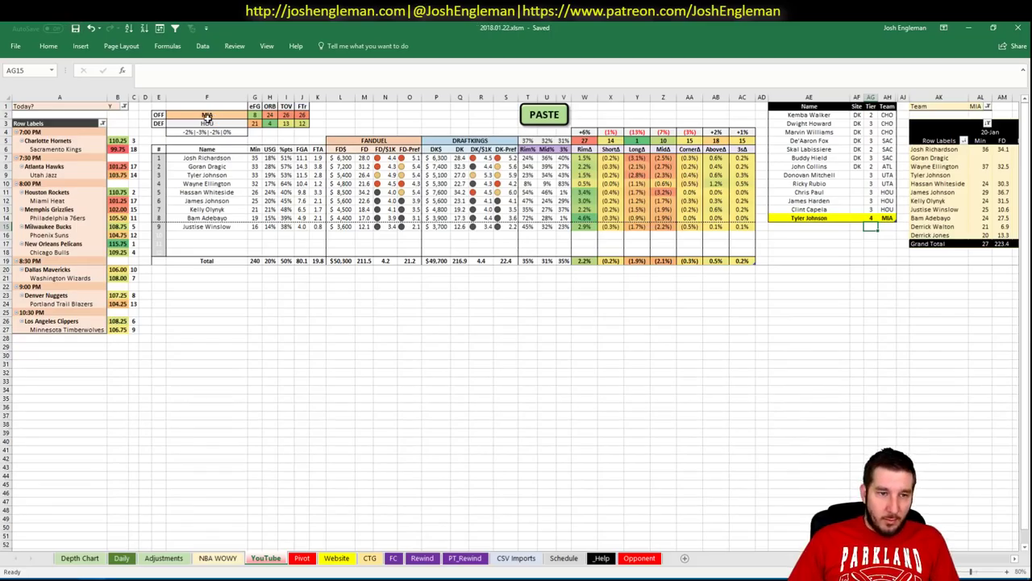
# Set the offensive team on the YouTube sheet to MEM
pyautogui.click(210, 115)
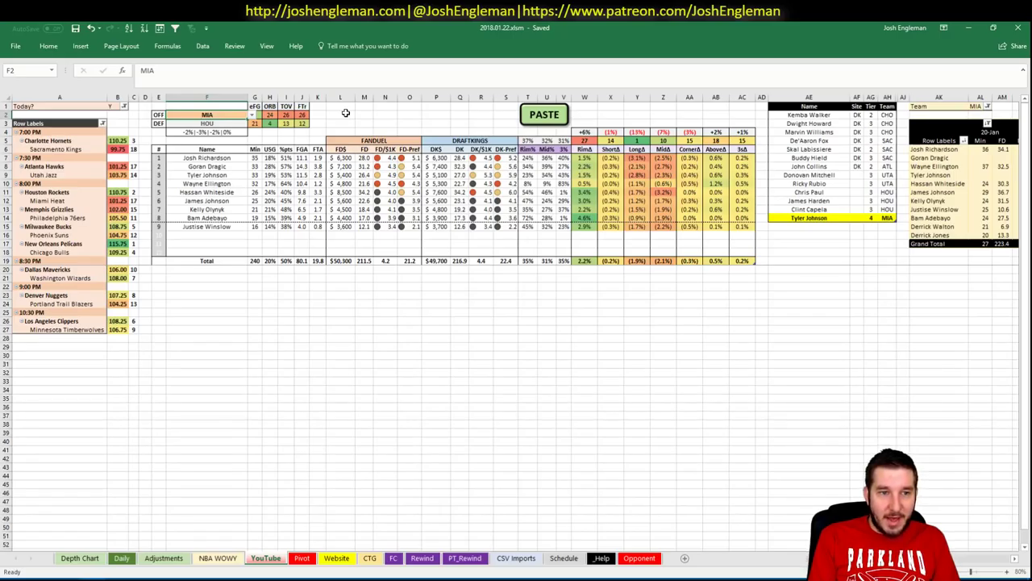
pyautogui.write('MEM')
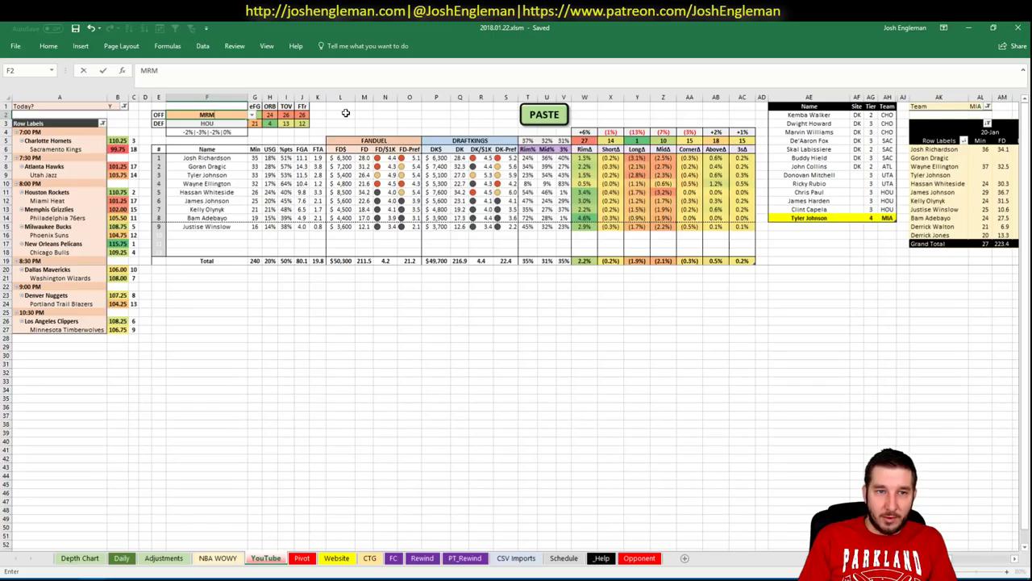
pyautogui.press('Return')
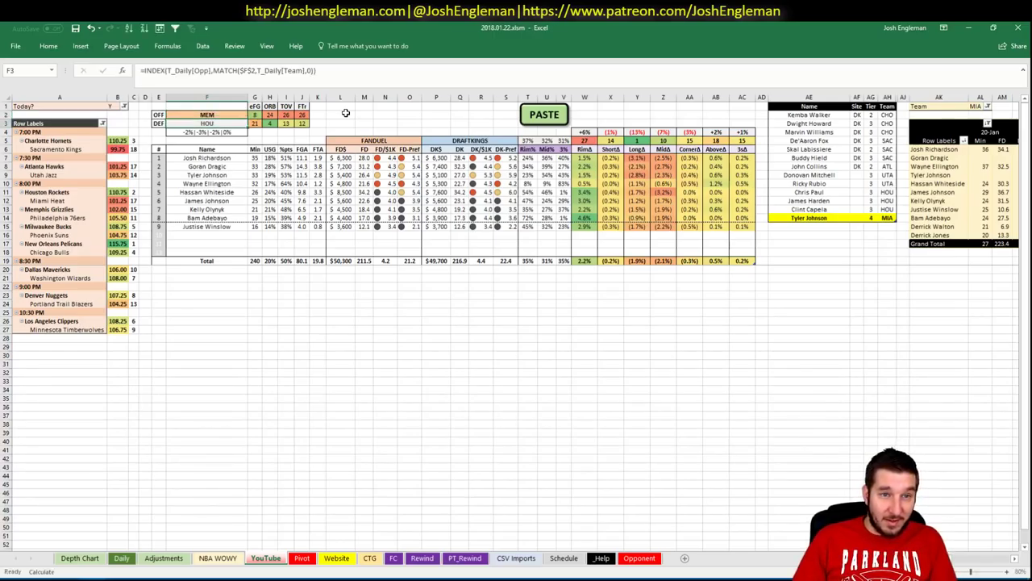
# Switch to Cleaning the Glass in the browser and open the Memphis Grizzlies team page
pyautogui.hotkey('alt', 'Tab')
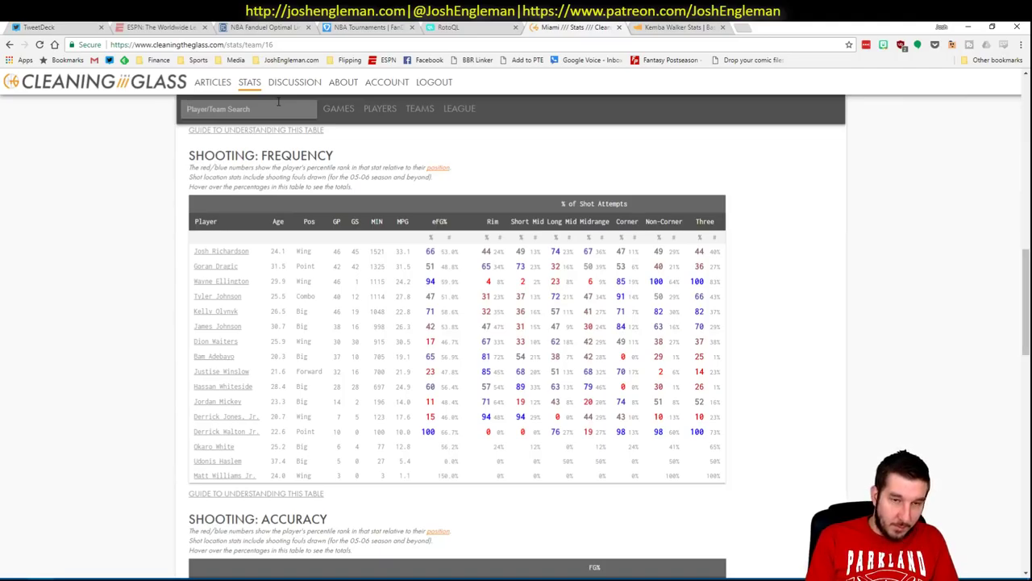
pyautogui.click(278, 108)
pyautogui.write('mem')
pyautogui.press('Down')
pyautogui.press('Return')
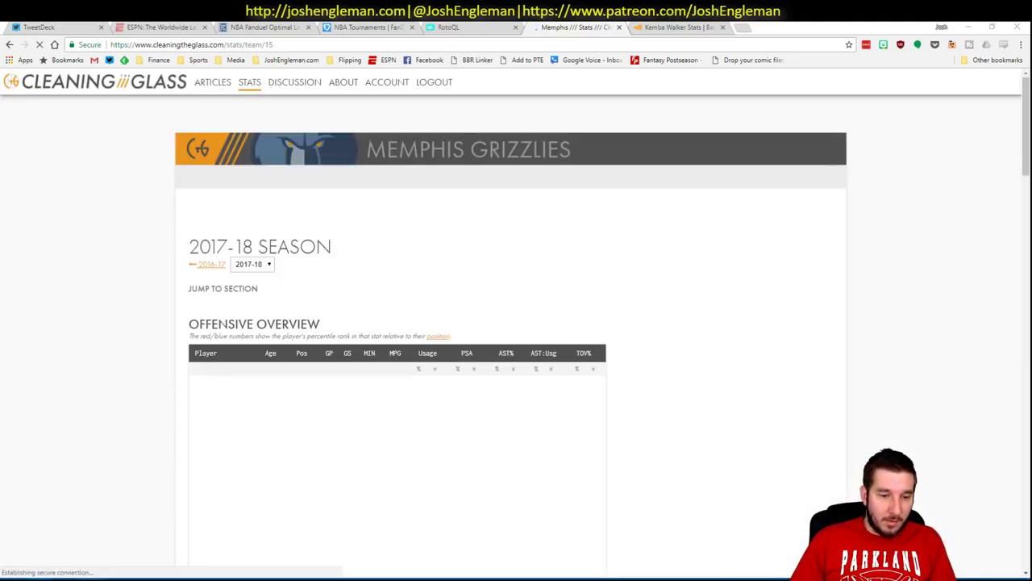
# Return to the Excel workbook and review the Memphis players' projected minutes on the Depth Chart sheet, ending on the YouTube sheet
pyautogui.hotkey('alt', 'Tab')
pyautogui.click(80, 557)
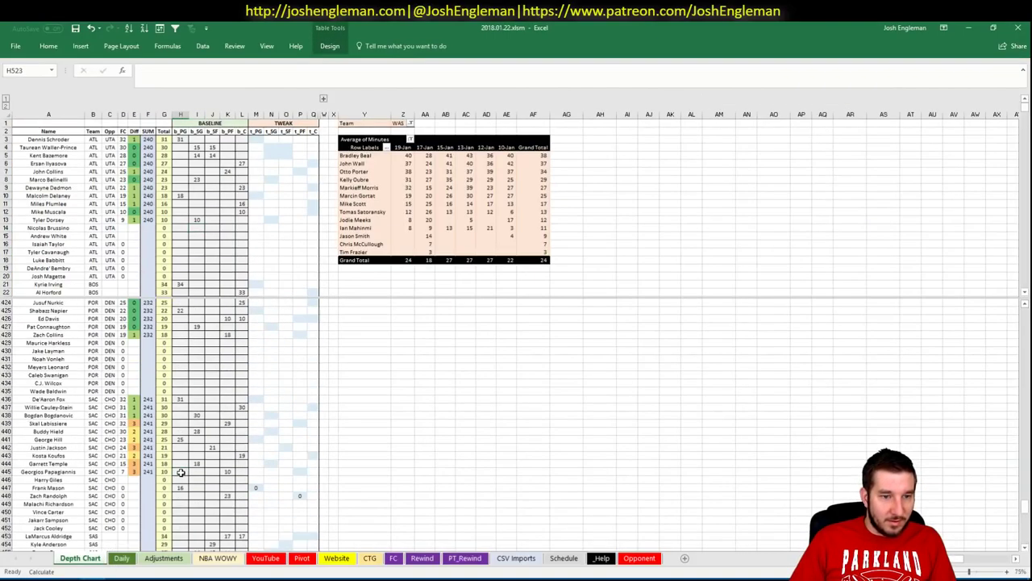
pyautogui.scroll(20, 181, 472)
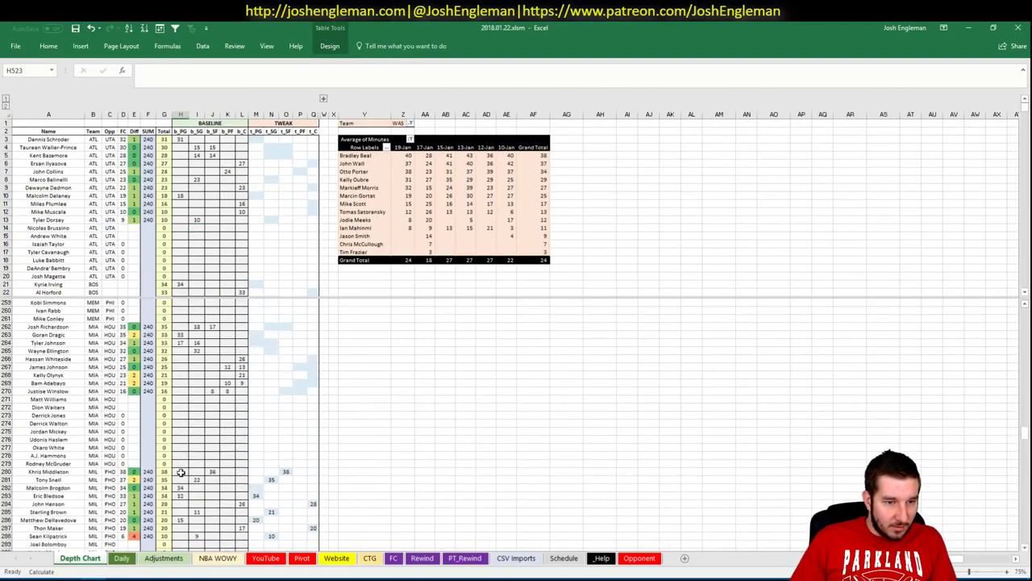
pyautogui.scroll(4, 180, 473)
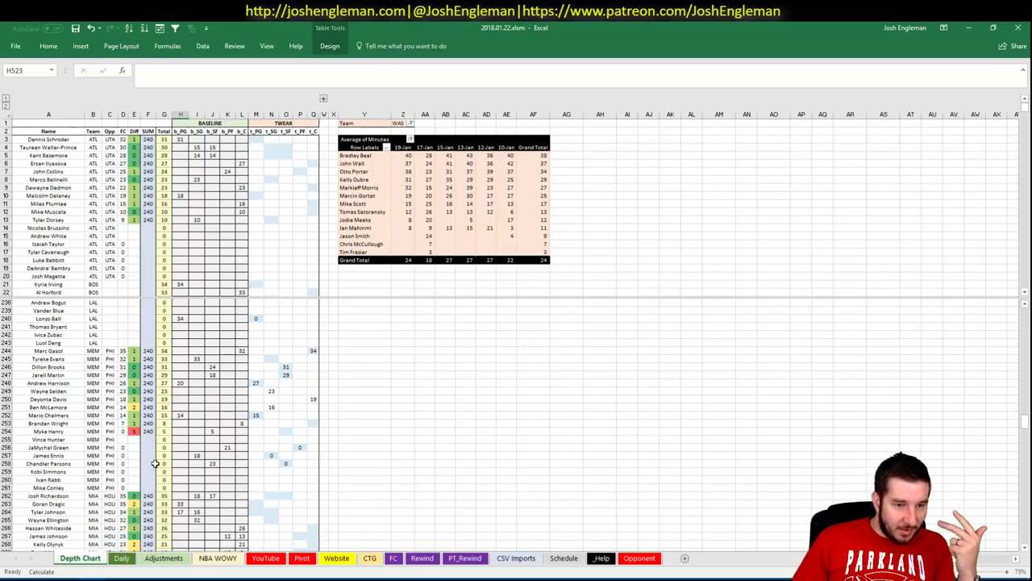
pyautogui.click(269, 559)
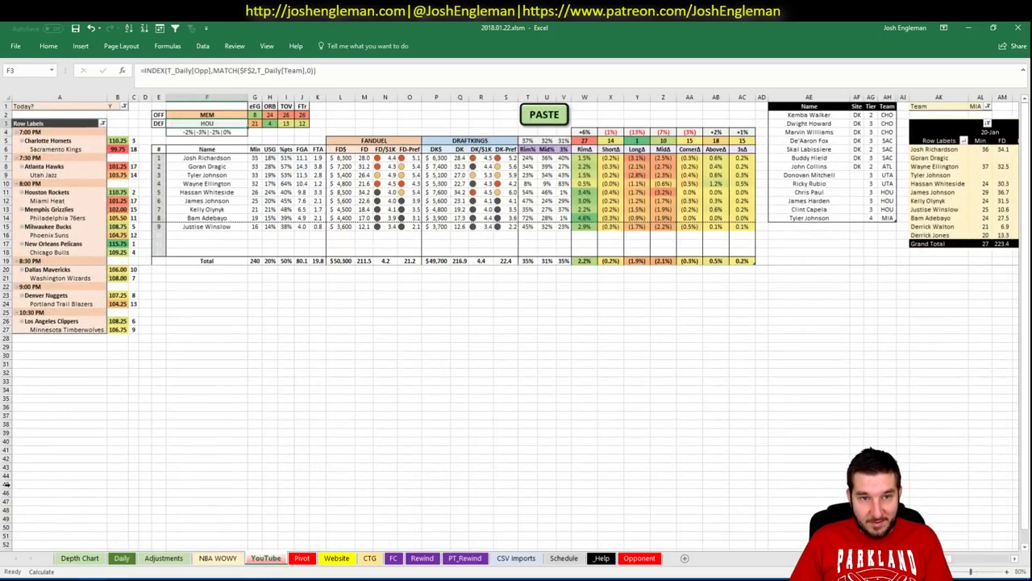
# Copy the Memphis Grizzlies' Shooting: Frequency player rows from Cleaning the Glass and paste them into the Excel workbook
pyautogui.hotkey('alt', 'Tab')
pyautogui.scroll(-10, 351, 297)
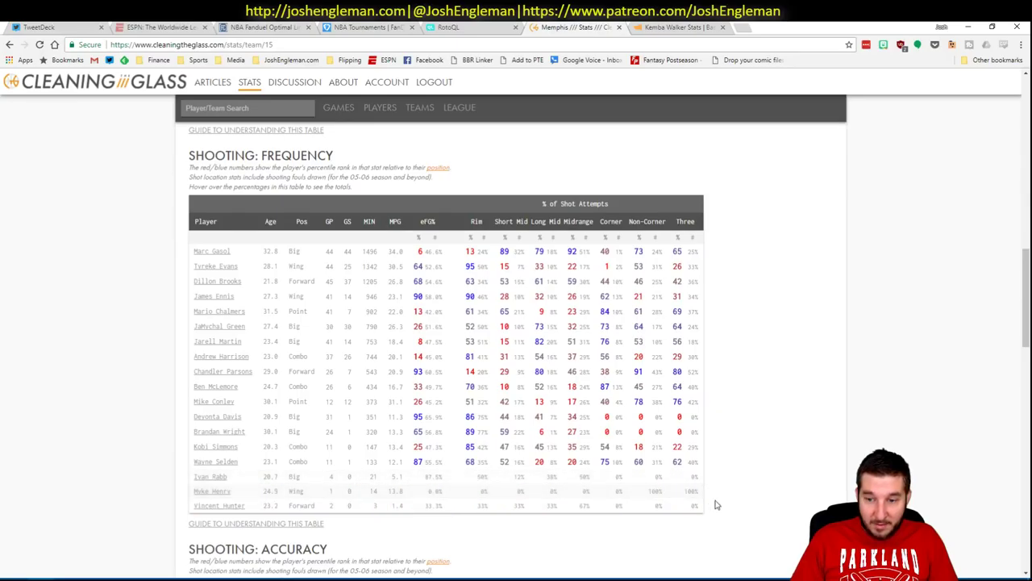
pyautogui.moveTo(677, 505)
pyautogui.moveTo(677, 505); pyautogui.dragTo(206, 250)
pyautogui.hotkey('alt', 'Tab')
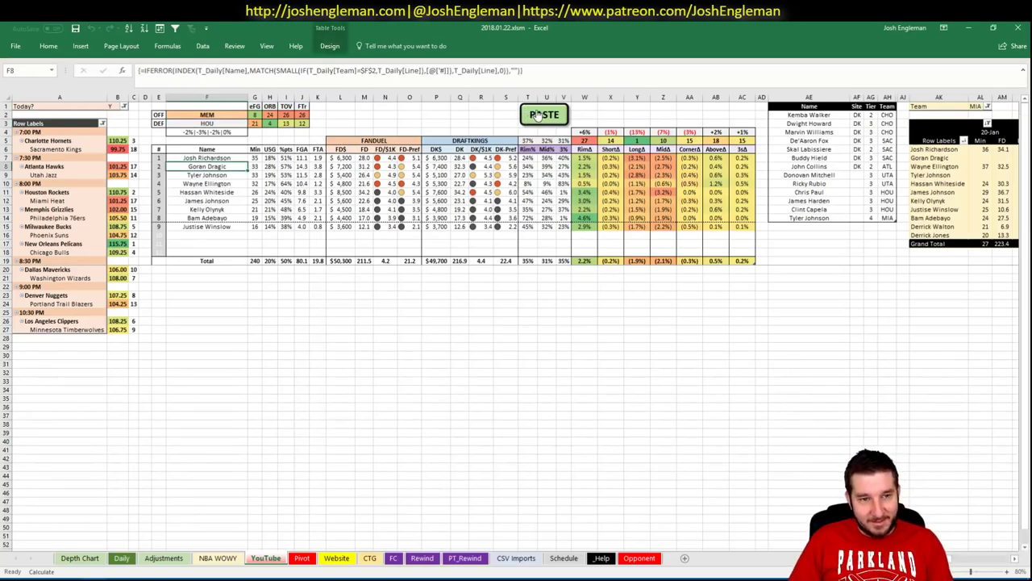
pyautogui.click(538, 114)
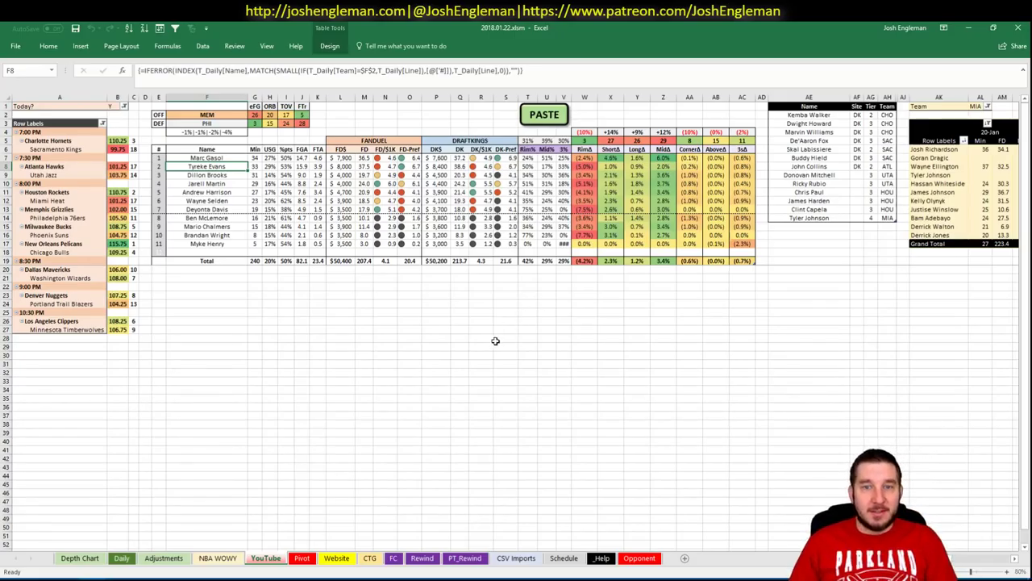
# Filter the recent-games pivot table to team MEM and review the Grizzlies' minutes and FanDuel points by date
pyautogui.click(976, 108)
pyautogui.click(988, 106)
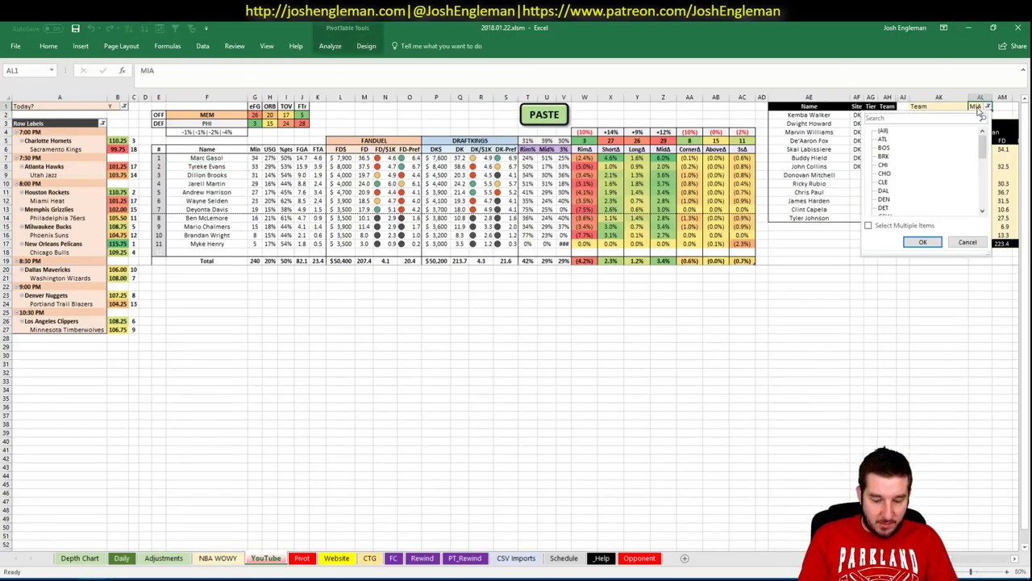
pyautogui.write('M')
pyautogui.click(977, 106)
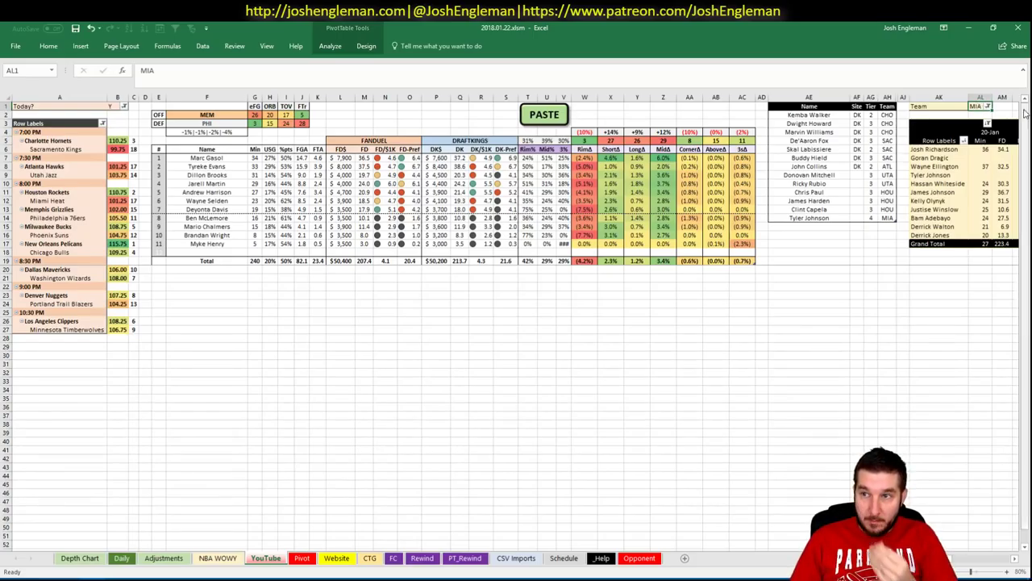
pyautogui.write('MEM')
pyautogui.press('Return')
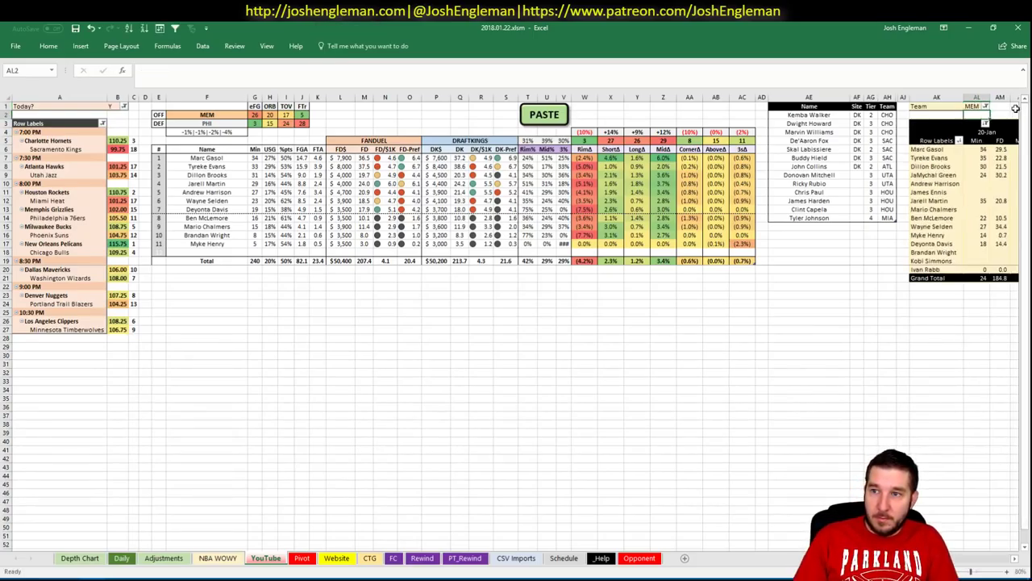
pyautogui.hscroll(5, 516, 323)
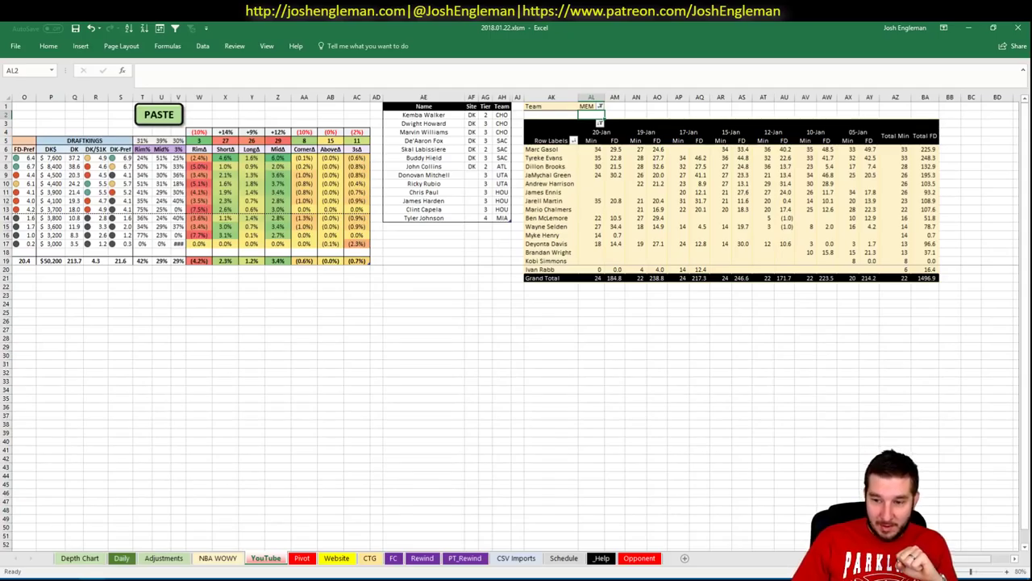
pyautogui.hscroll(-5, 516, 323)
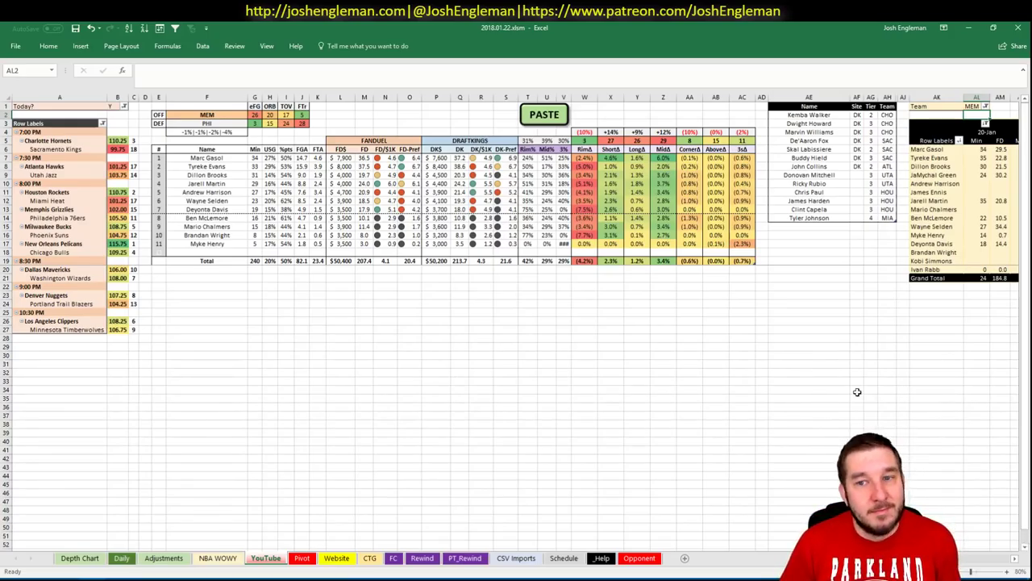
# Add Marc Gasol to the player shortlist below Tyler Johnson with tier 4 and no site
pyautogui.click(797, 227)
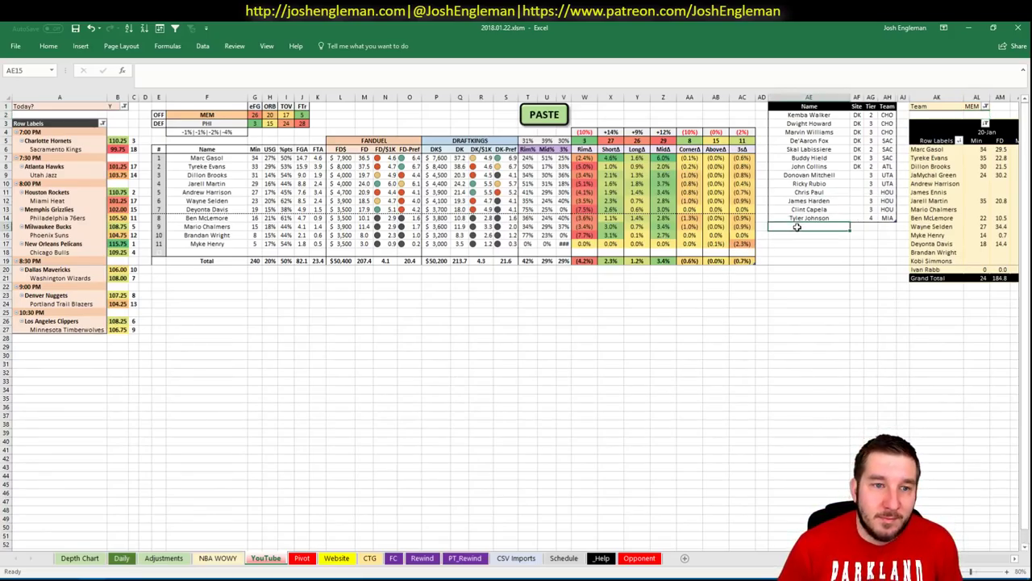
pyautogui.write('Marc Gasol')
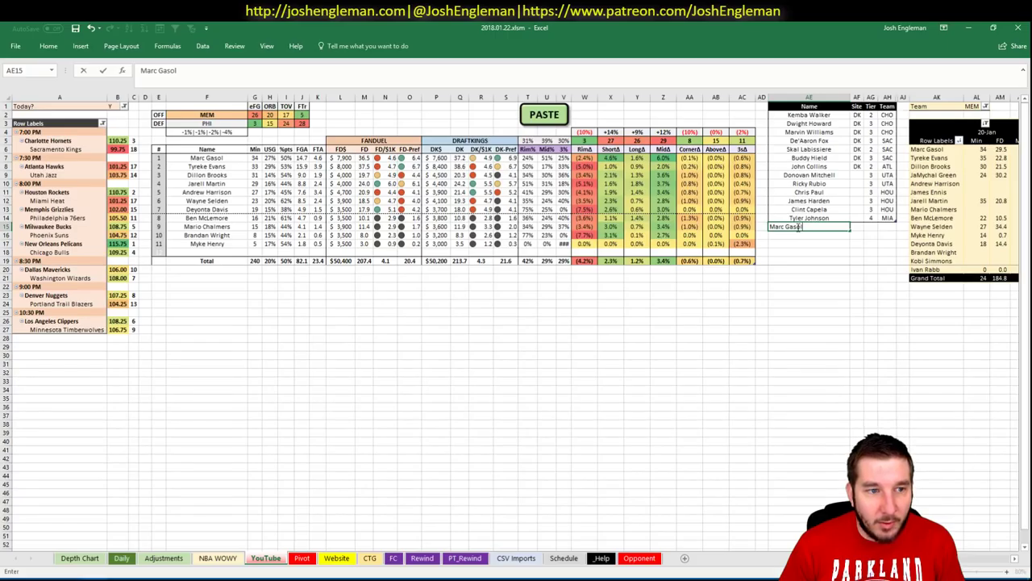
pyautogui.press('Tab')
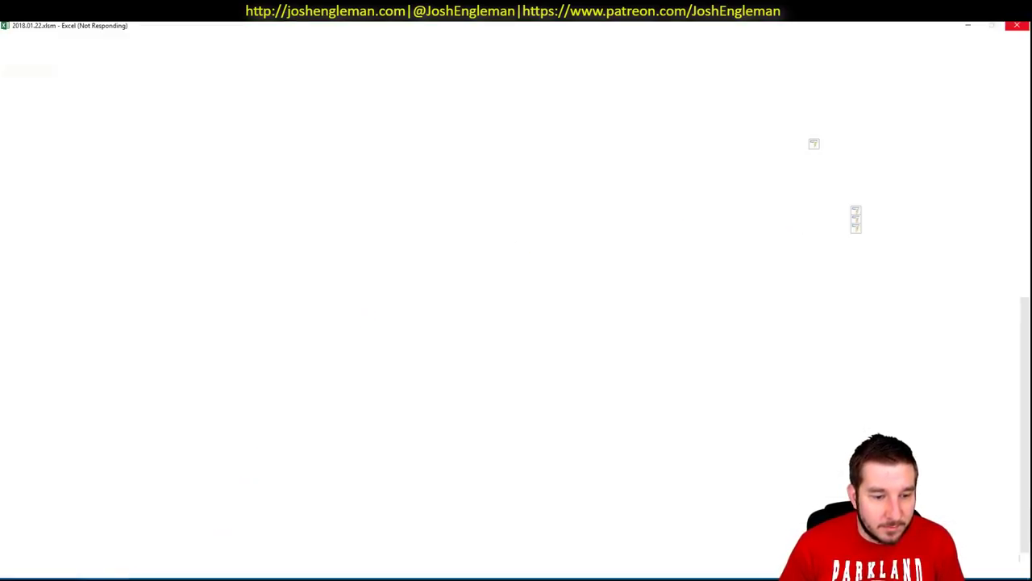
pyautogui.press('Tab')
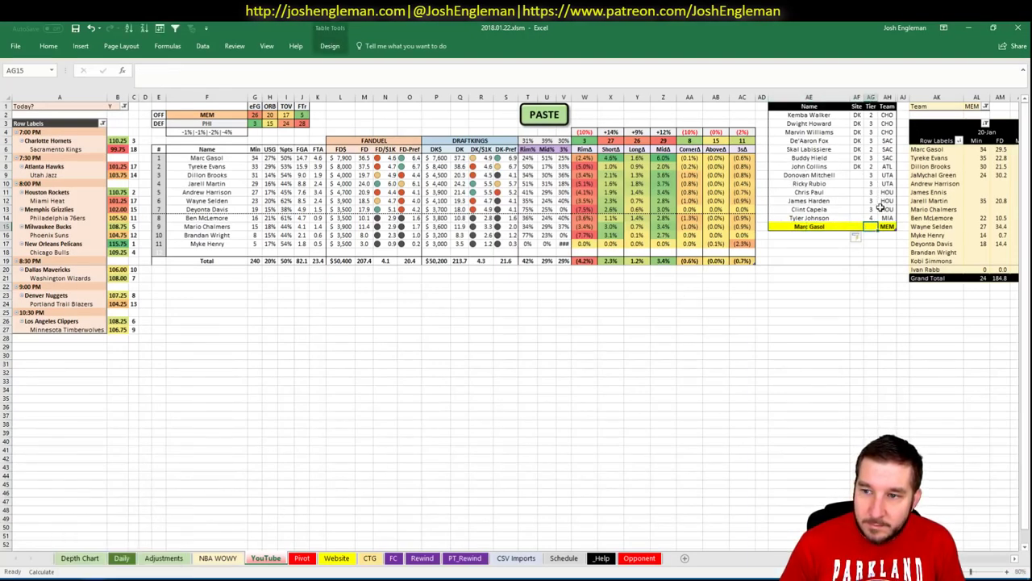
pyautogui.write('4')
pyautogui.press('Return')
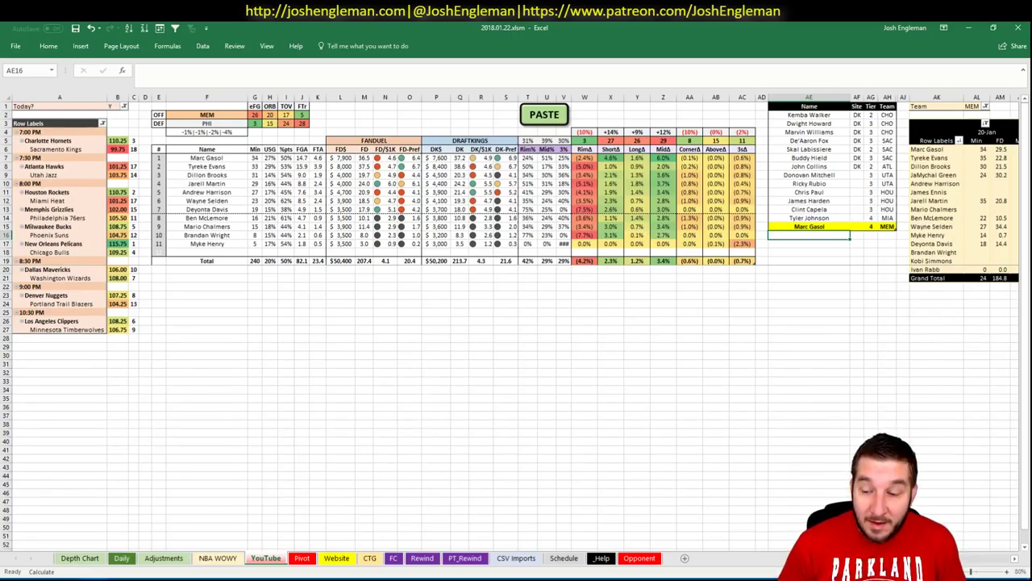
# Check Tyreke Evans's recent FanDuel points in the pivot table and add him to the shortlist with tier 3
pyautogui.hscroll(4, 516, 322)
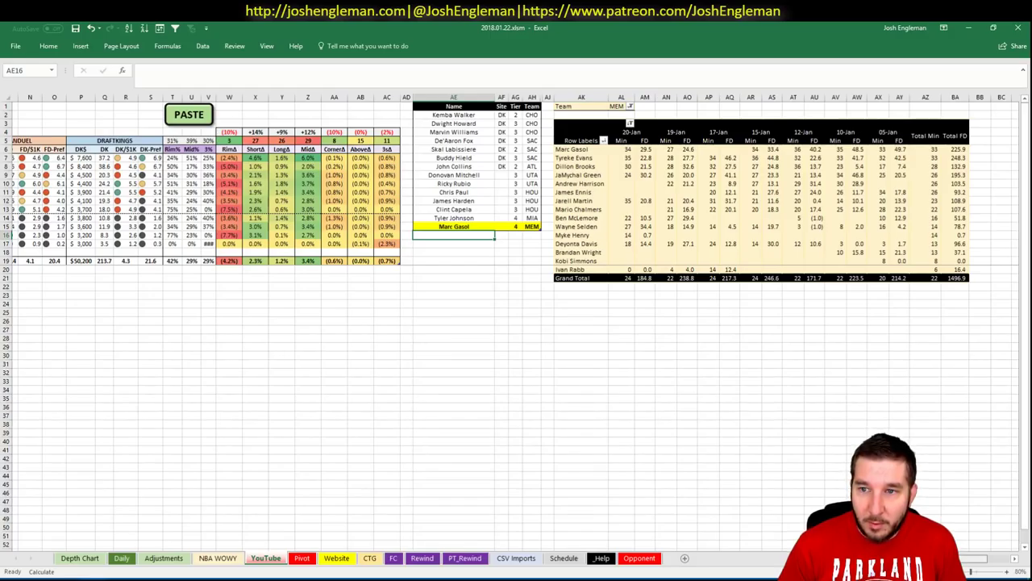
pyautogui.hscroll(1, 738, 496)
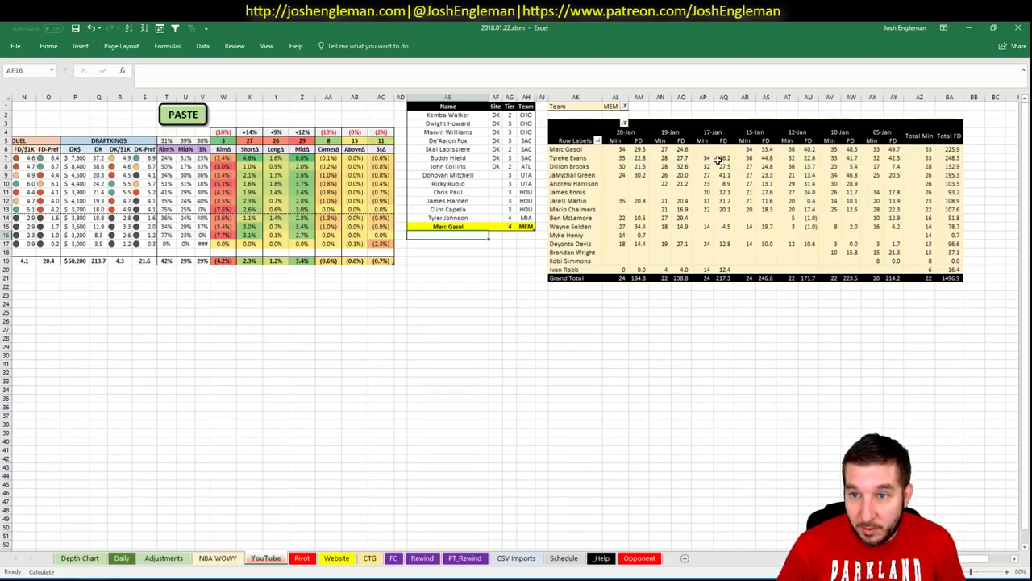
pyautogui.moveTo(718, 160)
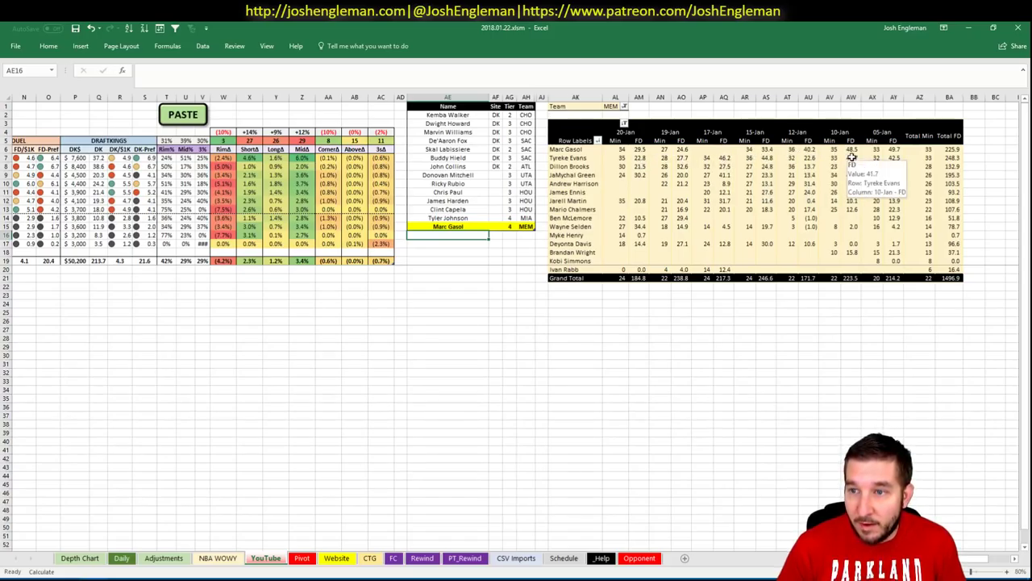
pyautogui.hscroll(-5, 516, 323)
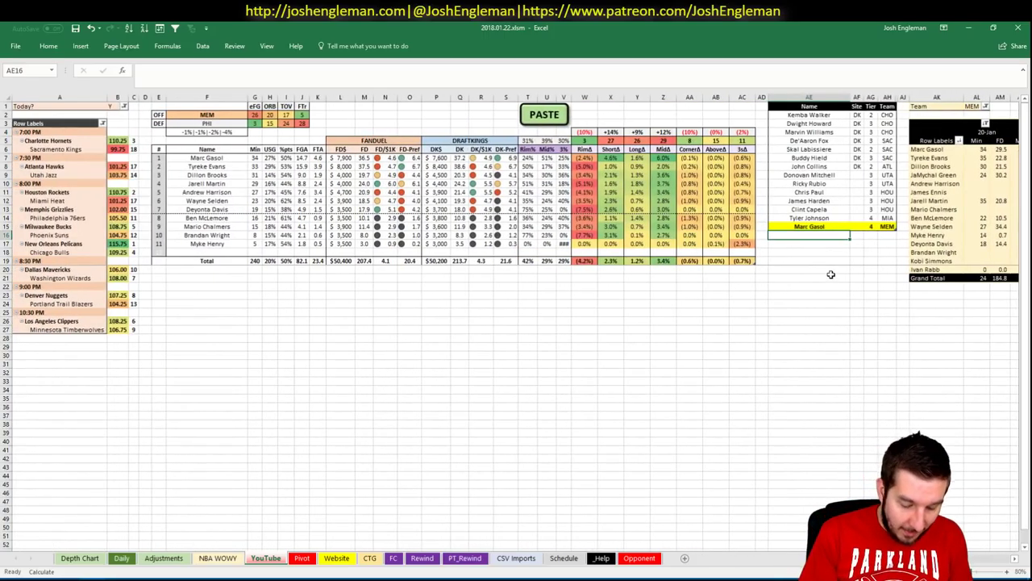
pyautogui.write('Tyreke Evans')
pyautogui.hotkey('ctrl', 'Return')
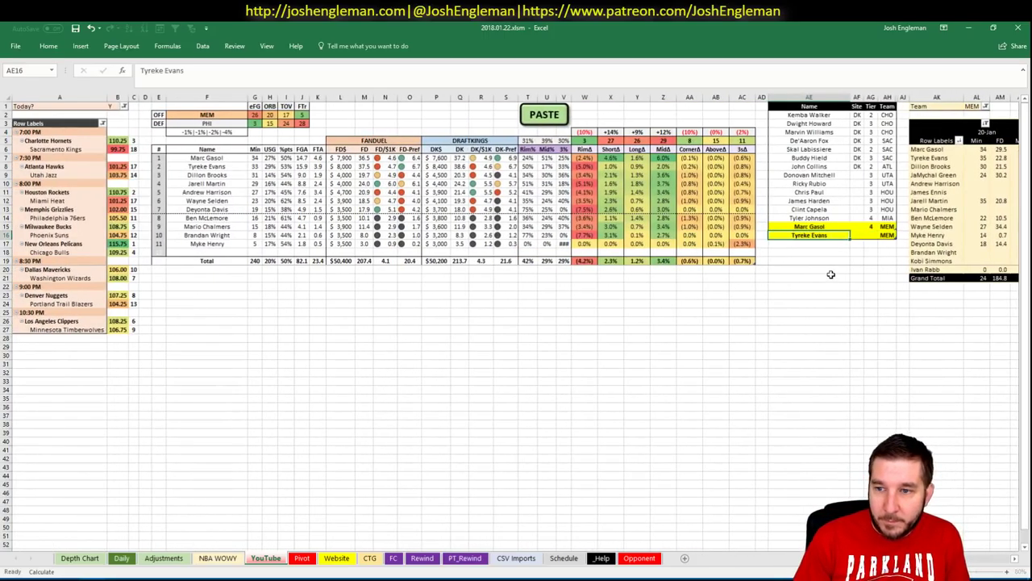
pyautogui.press('Return')
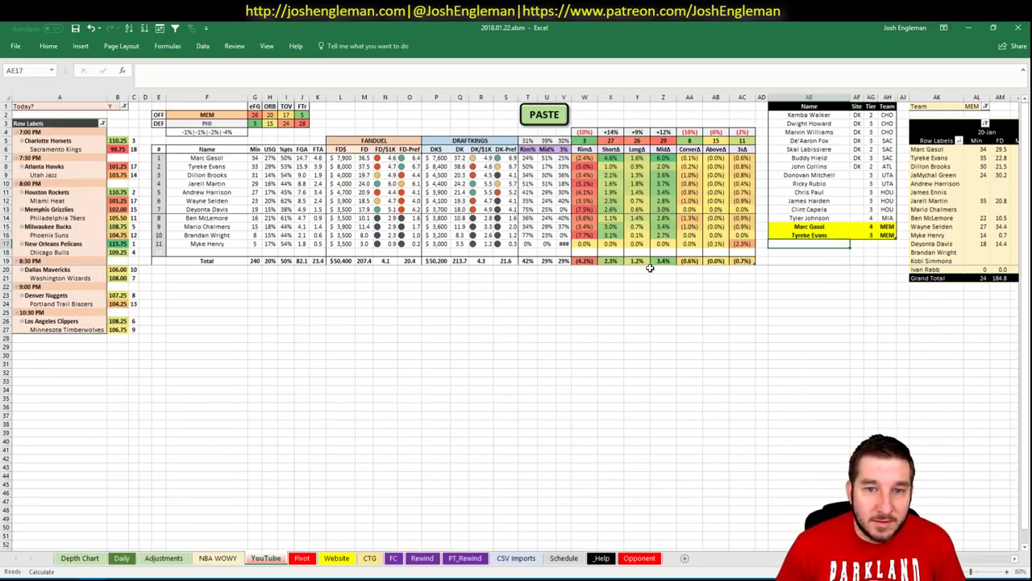
# Review the Grizzlies' recent games in the pivot table and add Dillon Brooks to the player shortlist below Tyreke Evans
pyautogui.hscroll(5, 564, 323)
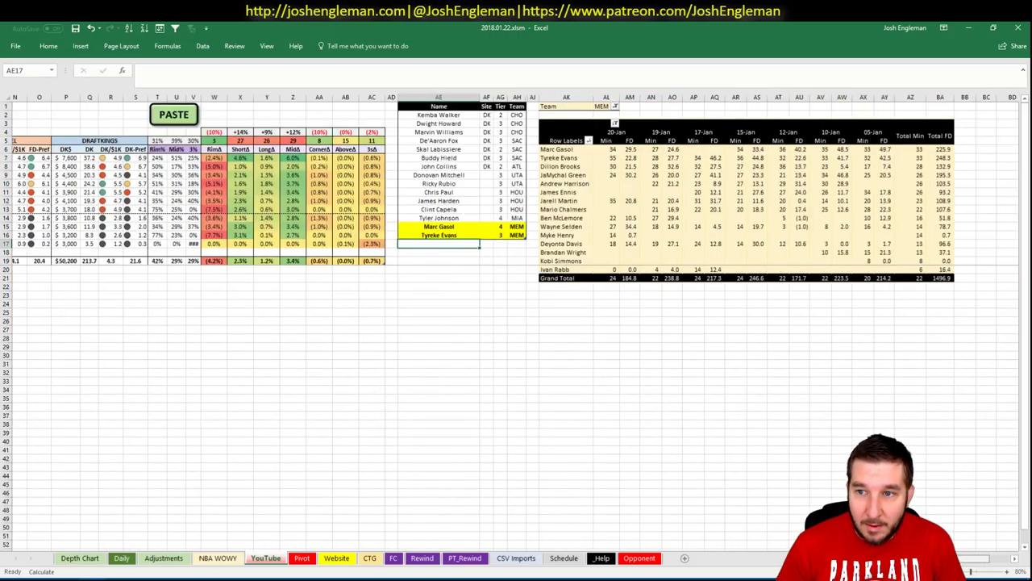
pyautogui.hscroll(-1, 516, 323)
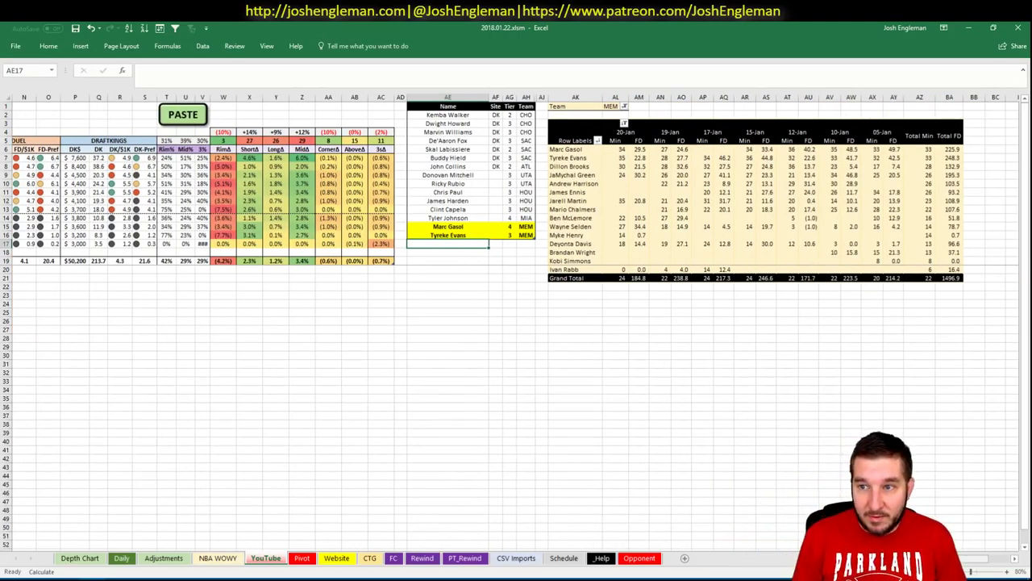
pyautogui.hscroll(-5, 657, 479)
pyautogui.write('D')
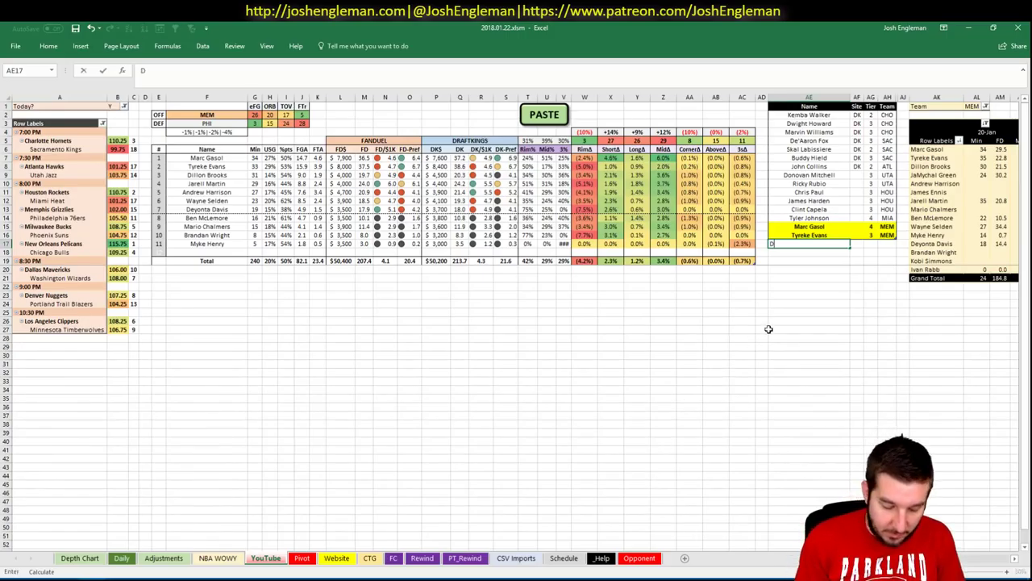
pyautogui.write('illon Brooks')
pyautogui.press('Return')
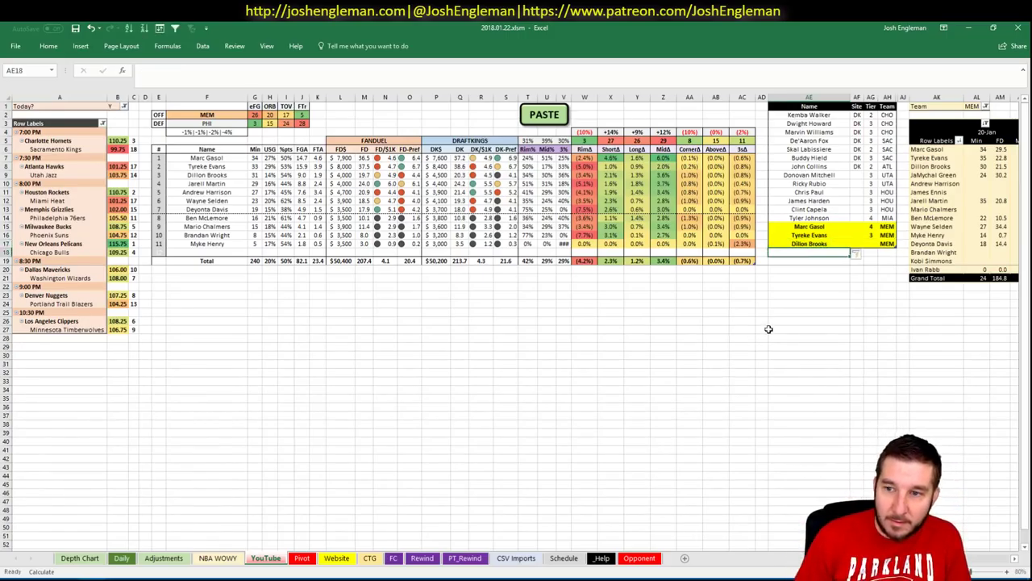
# Check Dillon Brooks's projections on the Pivot sheet and set his tier to 3 in the YouTube sheet's shortlist
pyautogui.click(302, 558)
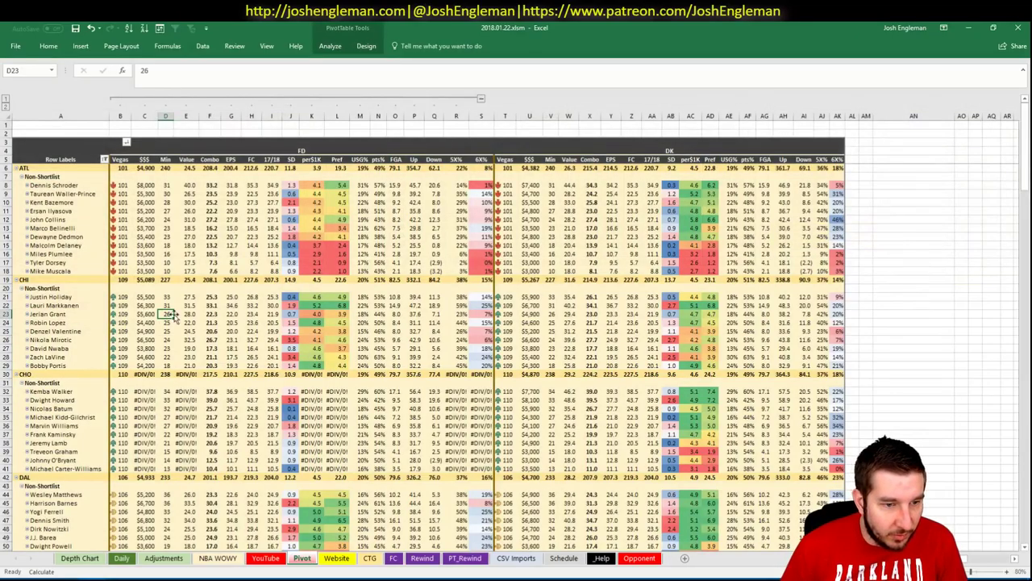
pyautogui.scroll(-19, 196, 321)
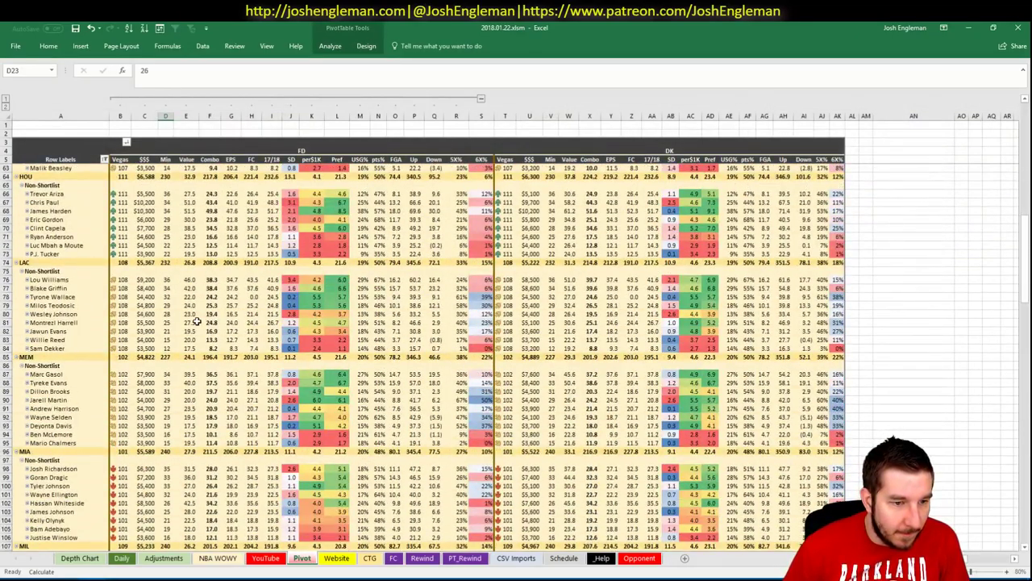
pyautogui.click(254, 391)
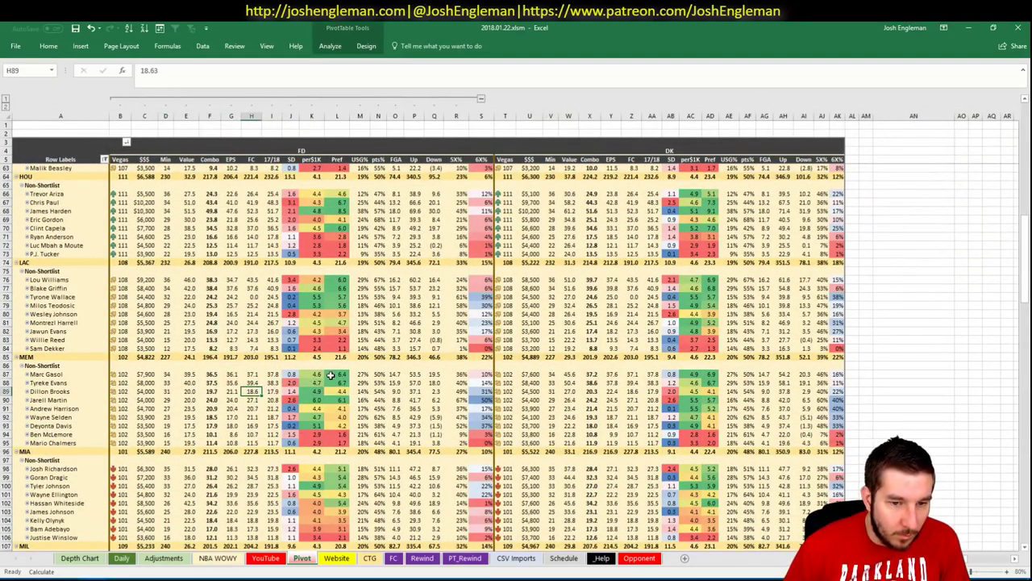
pyautogui.click(121, 558)
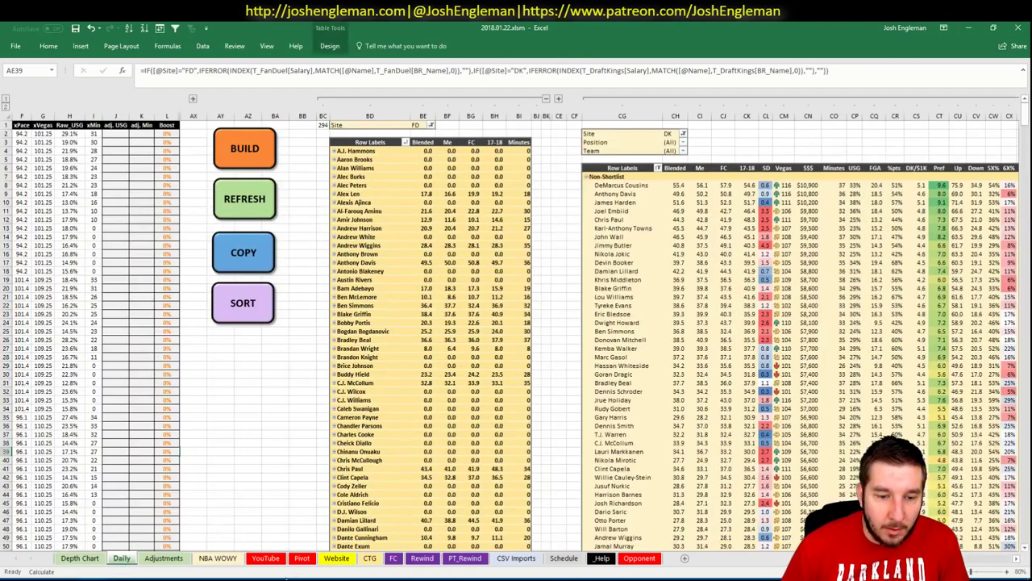
pyautogui.click(265, 559)
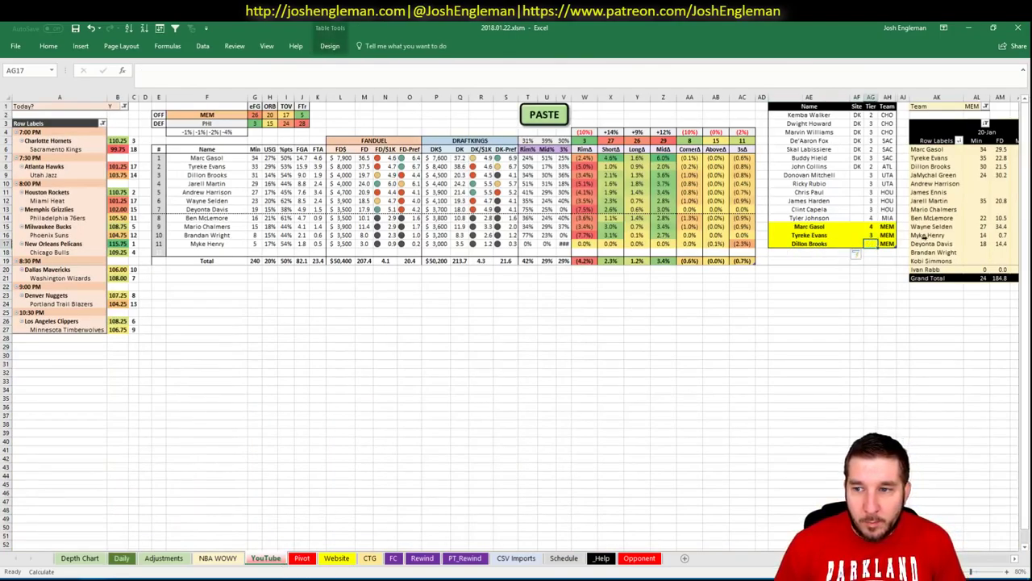
pyautogui.write('3')
pyautogui.press('Return')
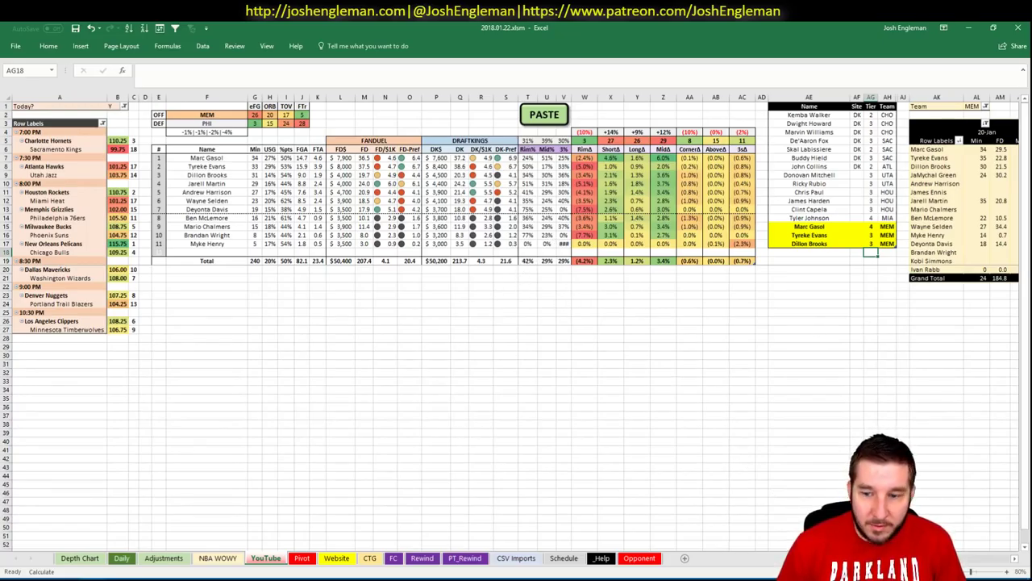
# Check the Memphis players' recent games in the pivot table and add Jarell Martin to the shortlist as "Jarrell Martin" with tier 3
pyautogui.hscroll(5, 517, 323)
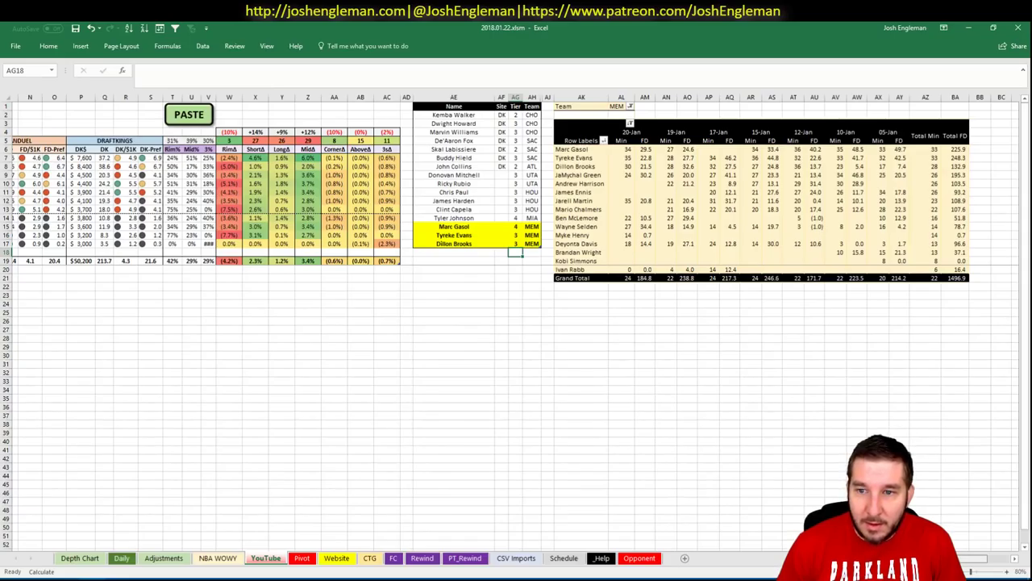
pyautogui.hscroll(1, 516, 323)
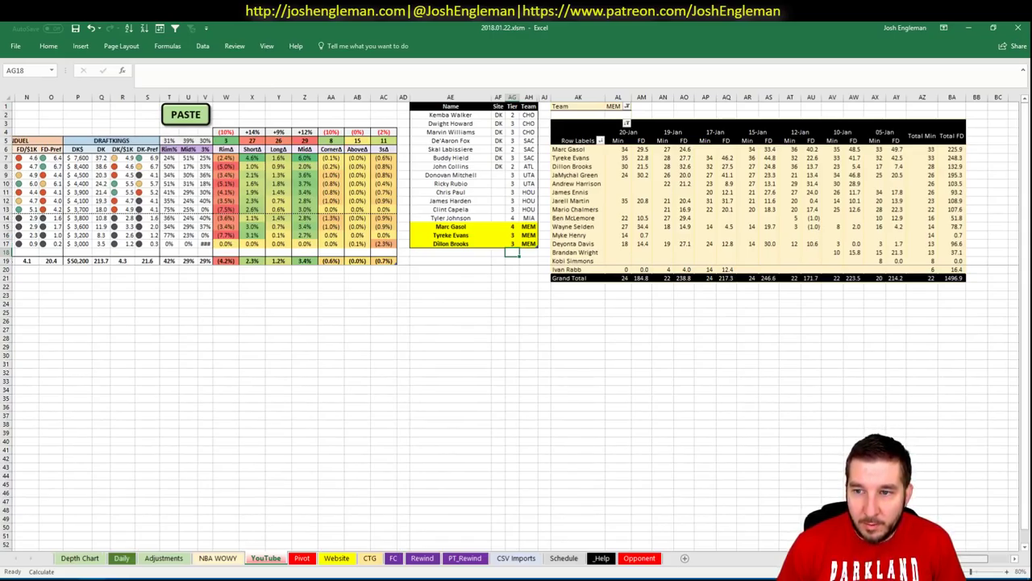
pyautogui.hscroll(-6, 647, 326)
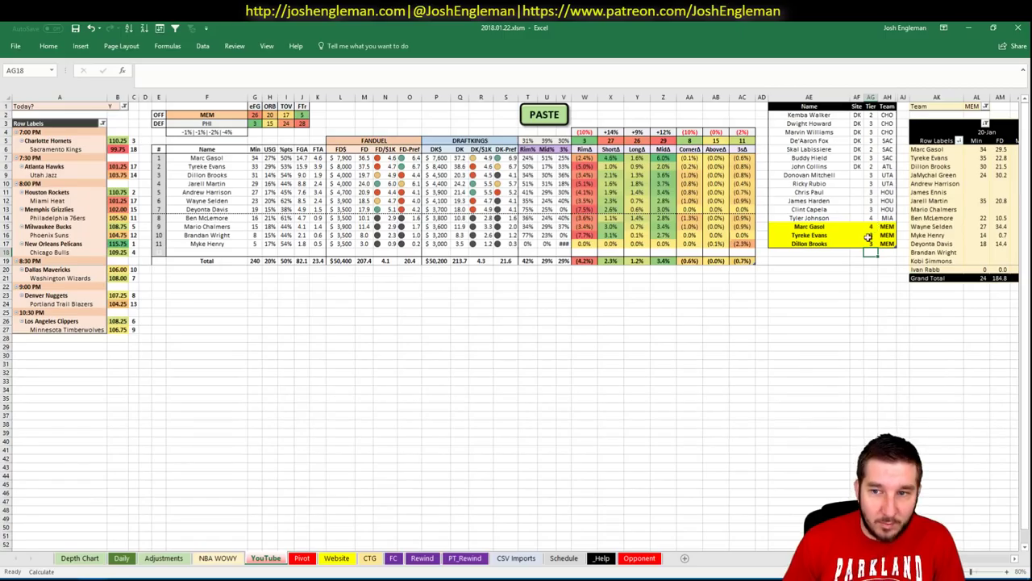
pyautogui.click(829, 249)
pyautogui.write('Jarrel')
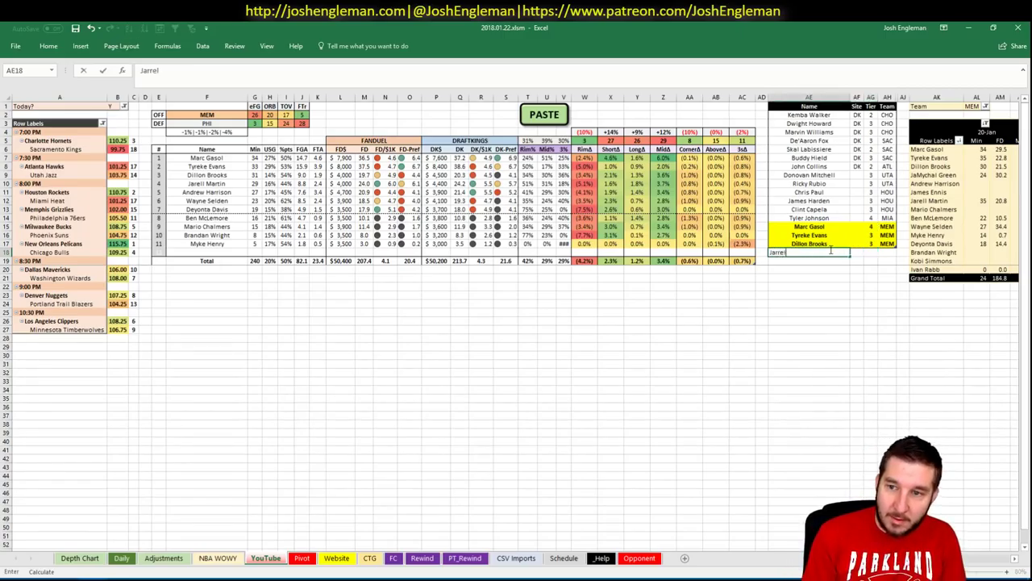
pyautogui.write('l Martin')
pyautogui.press('Return')
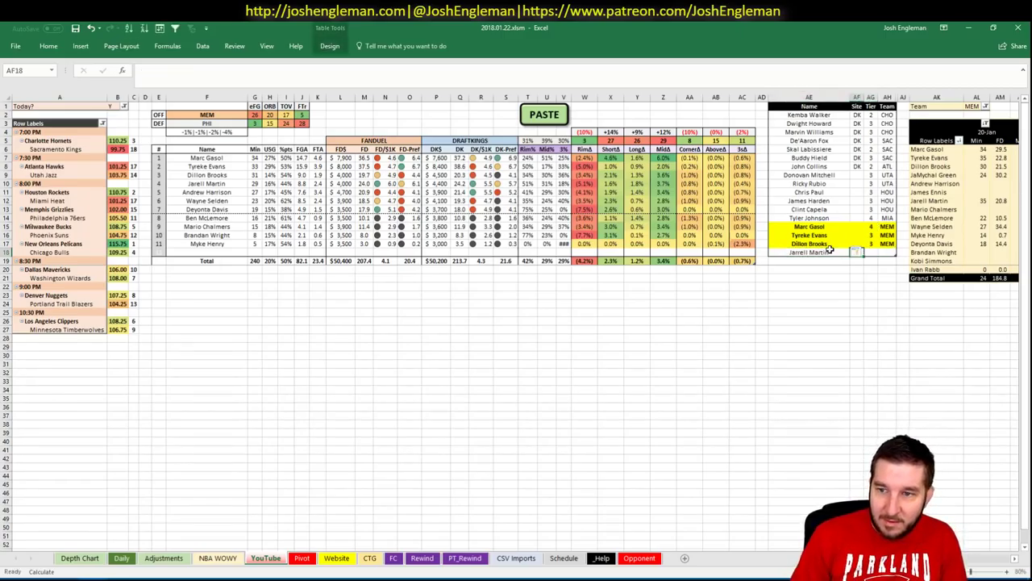
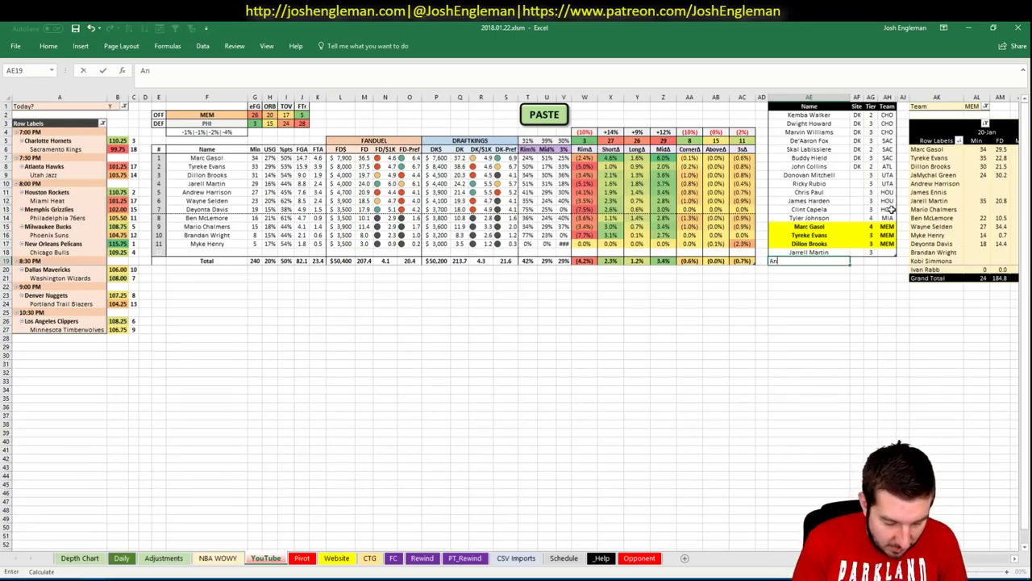
pyautogui.write('Andrew Harrison')
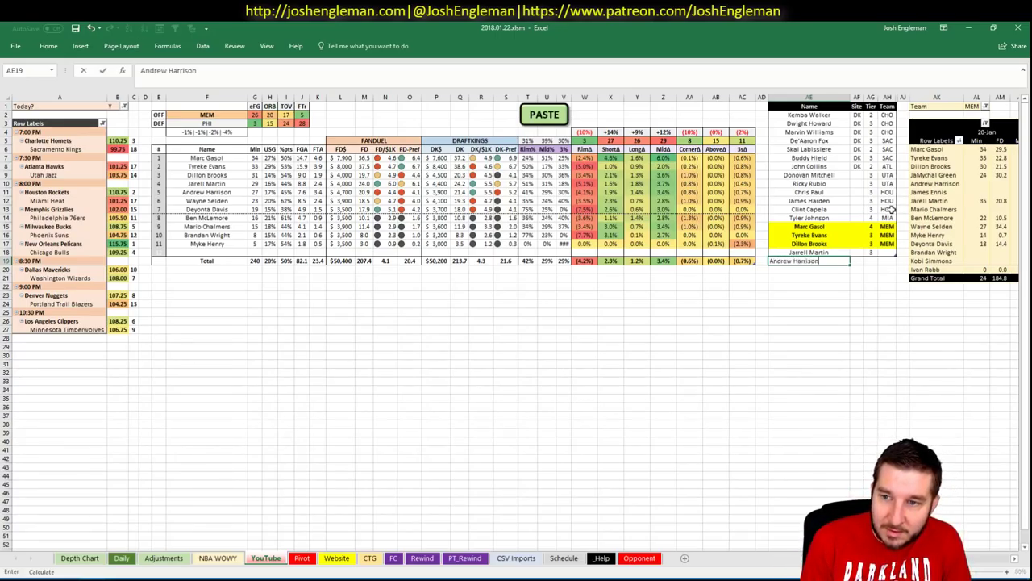
pyautogui.press('Tab')
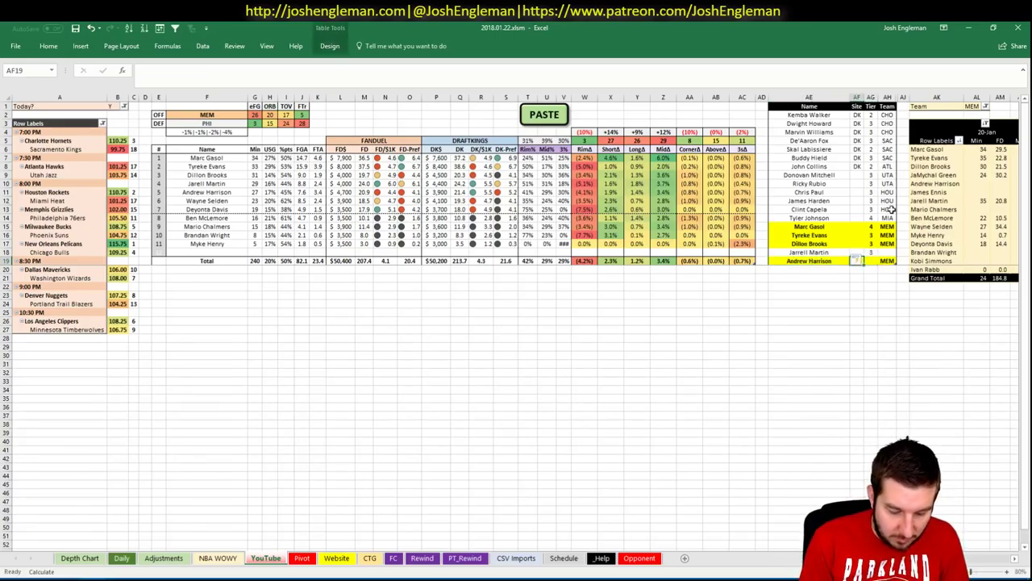
pyautogui.press('Tab')
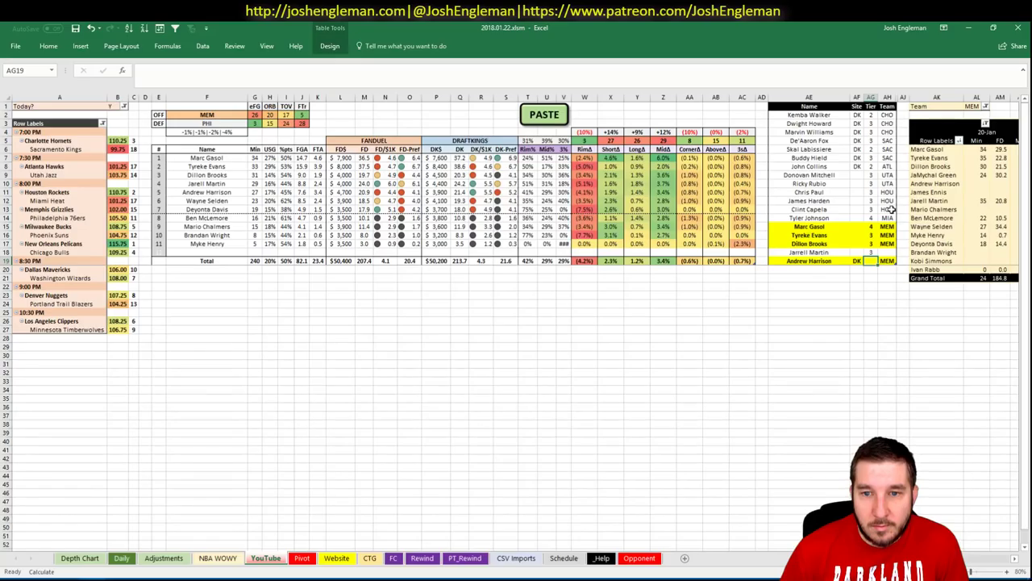
# Reveal the hidden Label column beside the shortlist's Team column, inspect its entries and formula, and hide it again
pyautogui.doubleClick(907, 97)
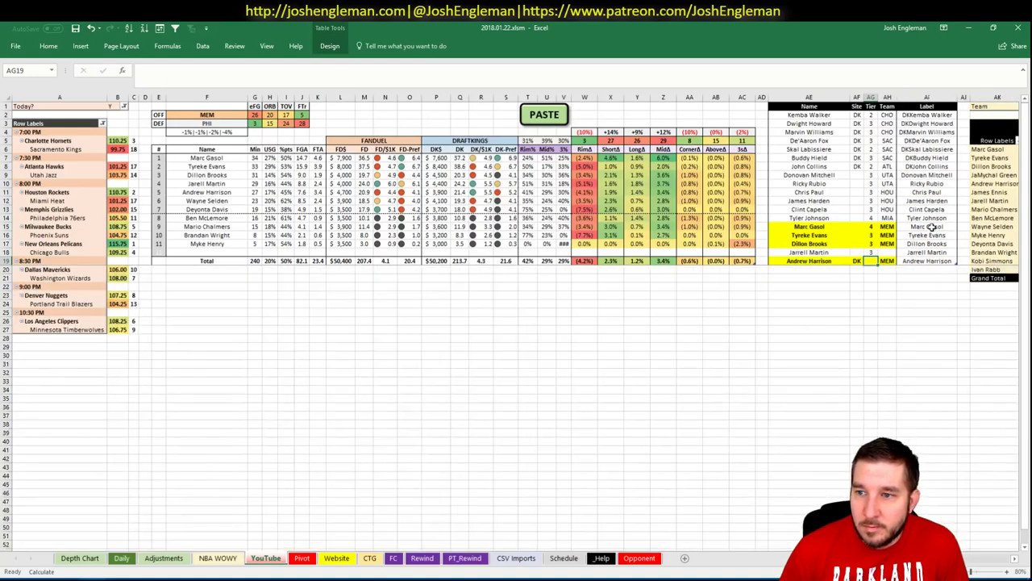
pyautogui.click(928, 260)
pyautogui.click(930, 234)
pyautogui.click(933, 192)
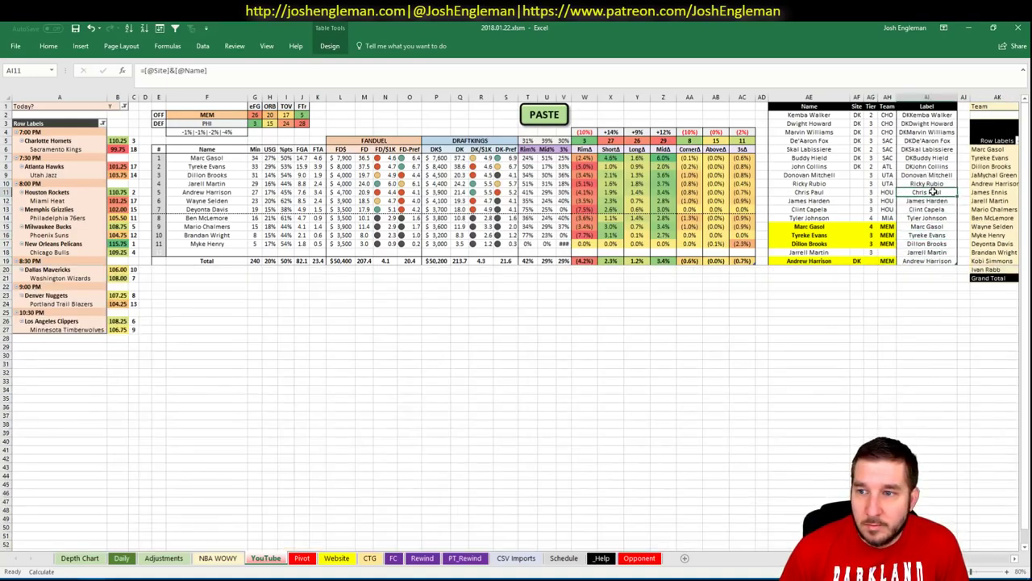
pyautogui.rightClick(934, 98)
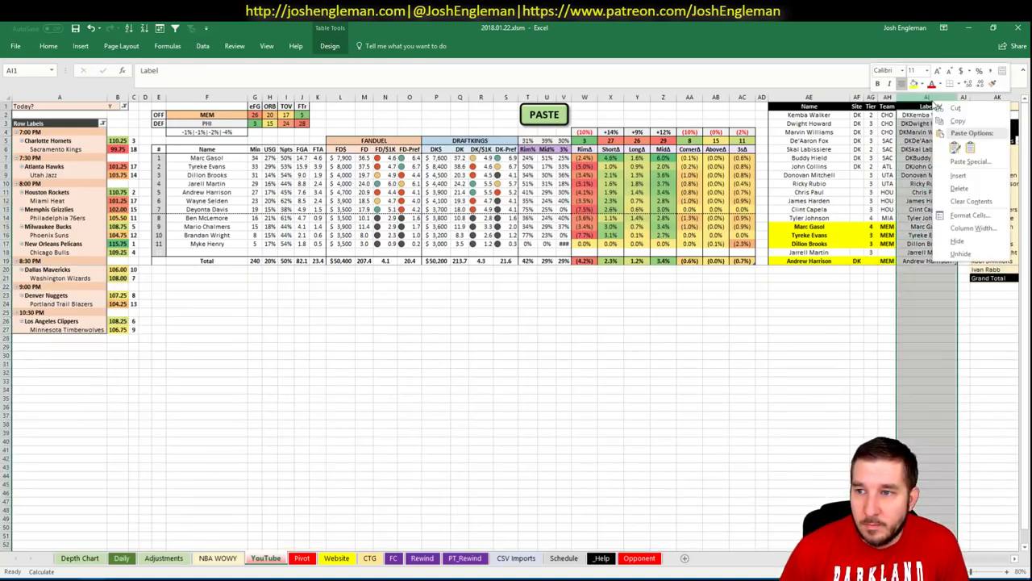
pyautogui.click(960, 244)
pyautogui.moveTo(896, 264)
pyautogui.mouseDown()
pyautogui.moveTo(871, 260)
pyautogui.moveTo(887, 262)
pyautogui.mouseUp()
# Set Andrew Harrison's tier to 3 and review the Grizzlies' recent minutes and FanDuel points in the pivot table
pyautogui.press('Return')
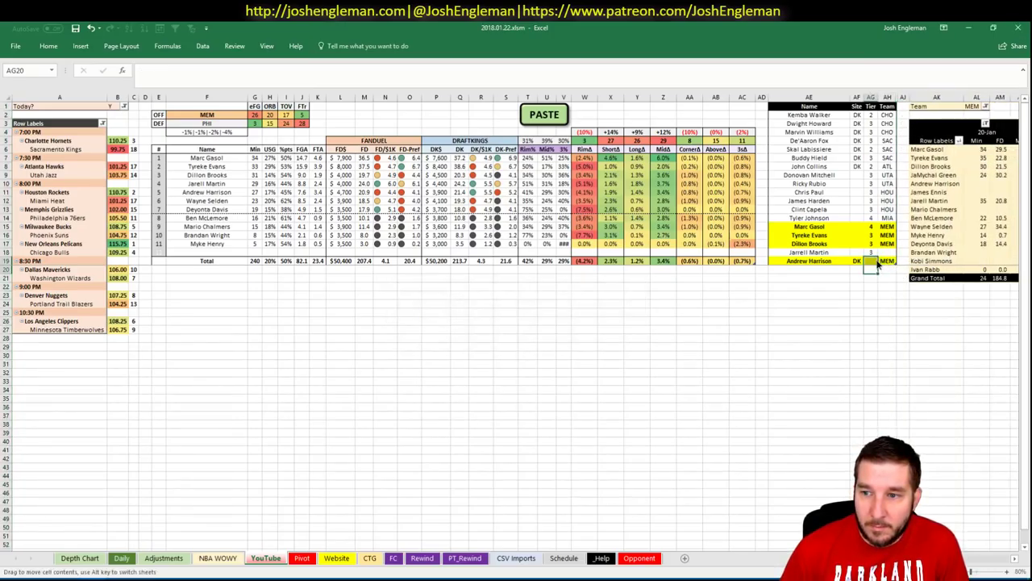
pyautogui.click(872, 260)
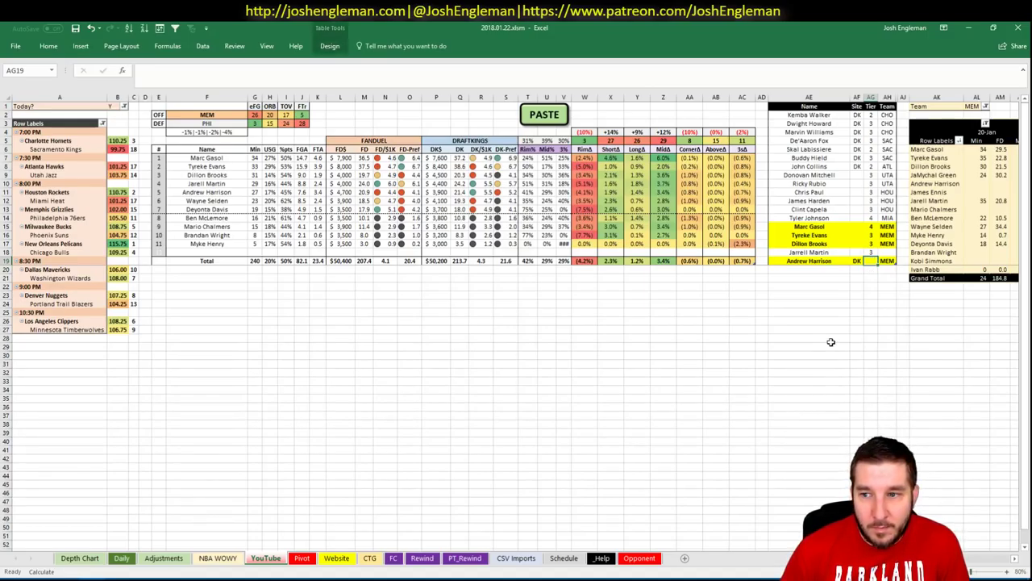
pyautogui.press('Right')
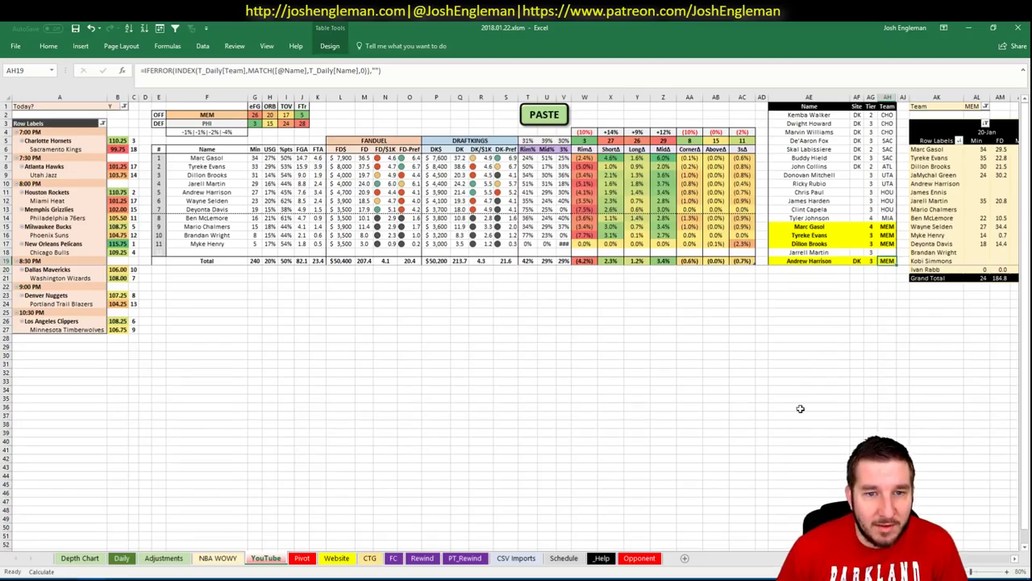
pyautogui.hscroll(5, 516, 323)
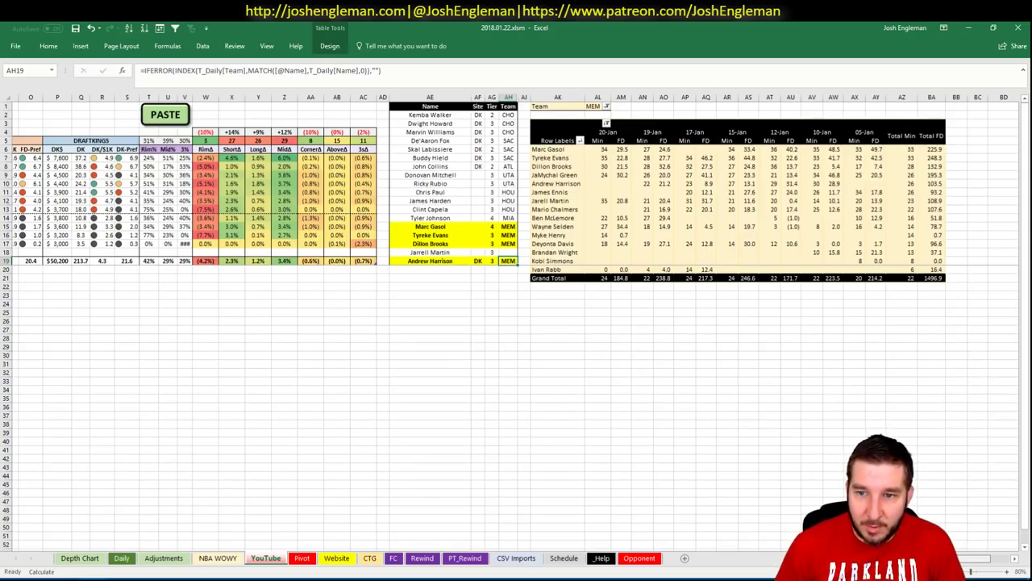
pyautogui.hscroll(-5, 771, 533)
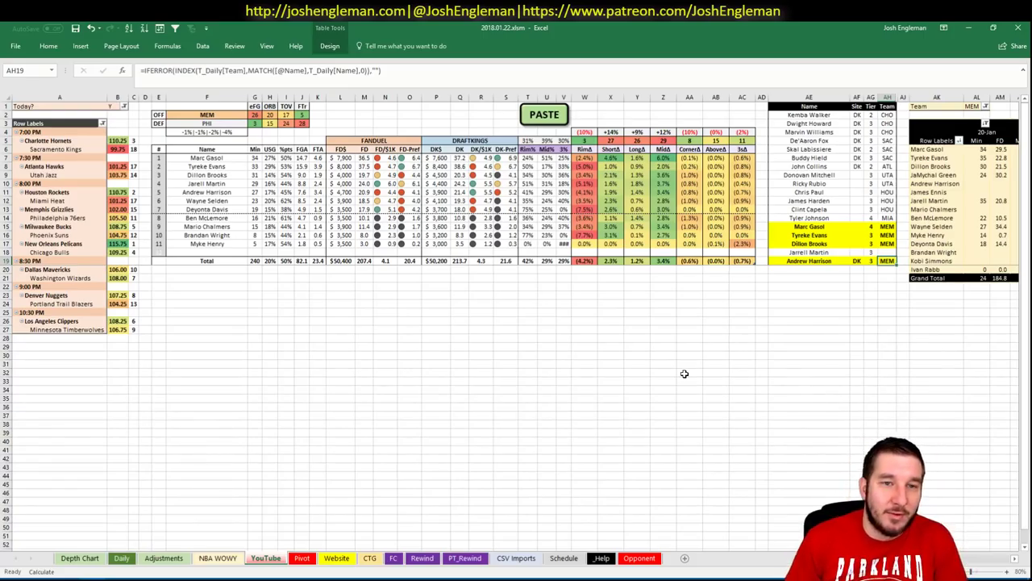
# Change the offense team of the matchup table to PHI and recalculate the workbook
pyautogui.click(240, 115)
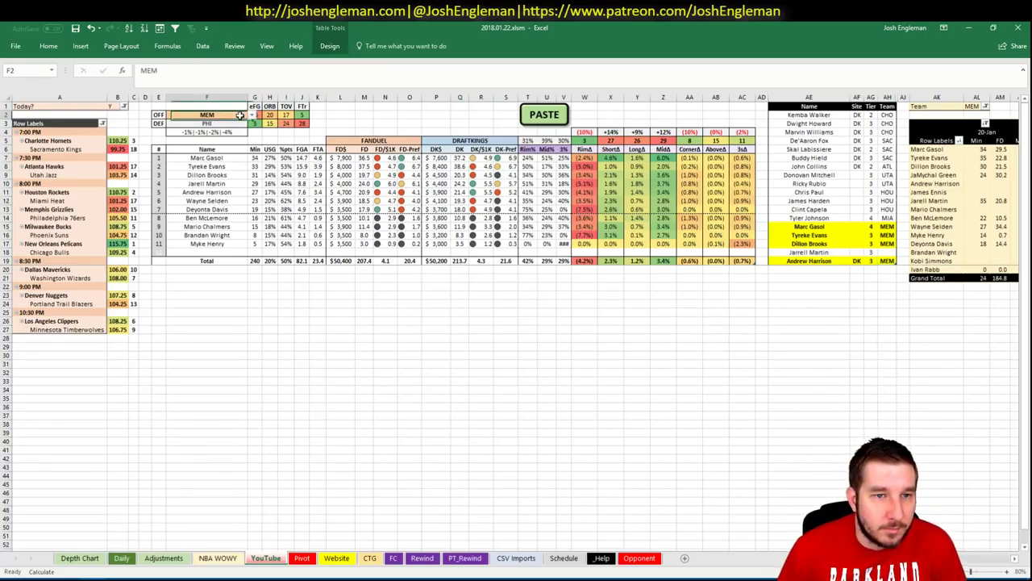
pyautogui.write('PHI')
pyautogui.press('Return')
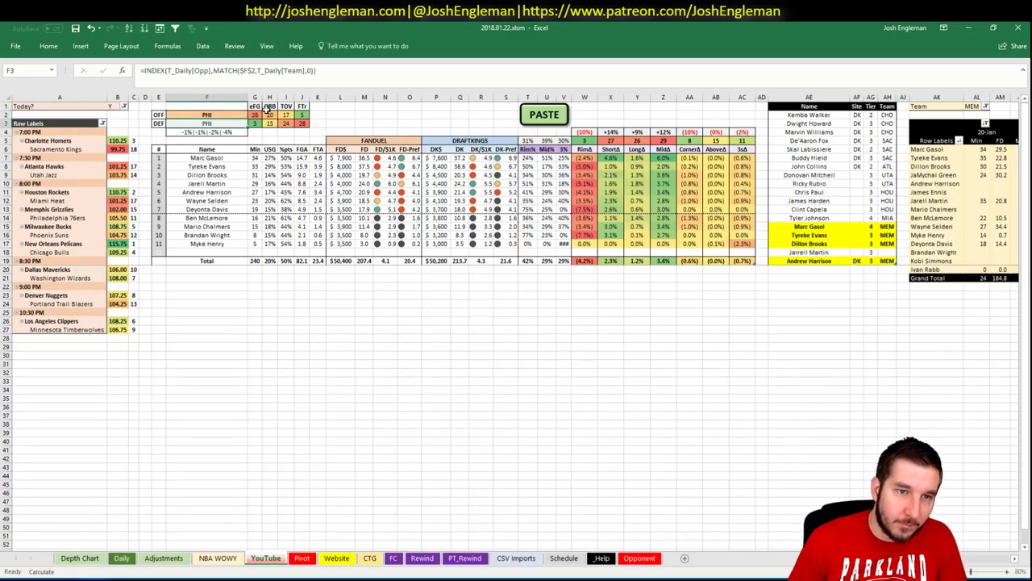
pyautogui.press('F9')
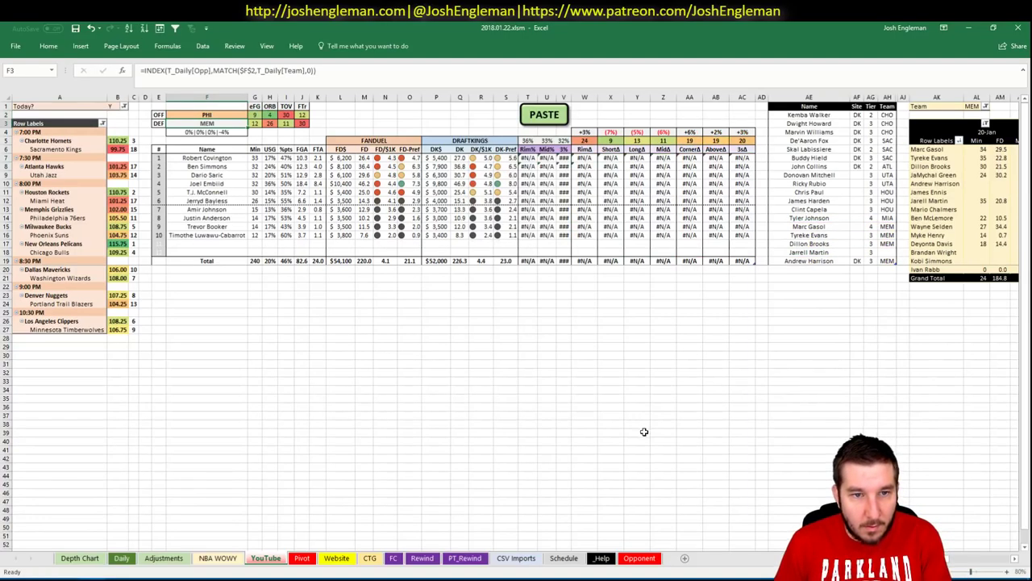
# Search Cleaning the Glass for "76" in the browser and open the Philadelphia 76ers' player stats page
pyautogui.hotkey('alt', 'Tab')
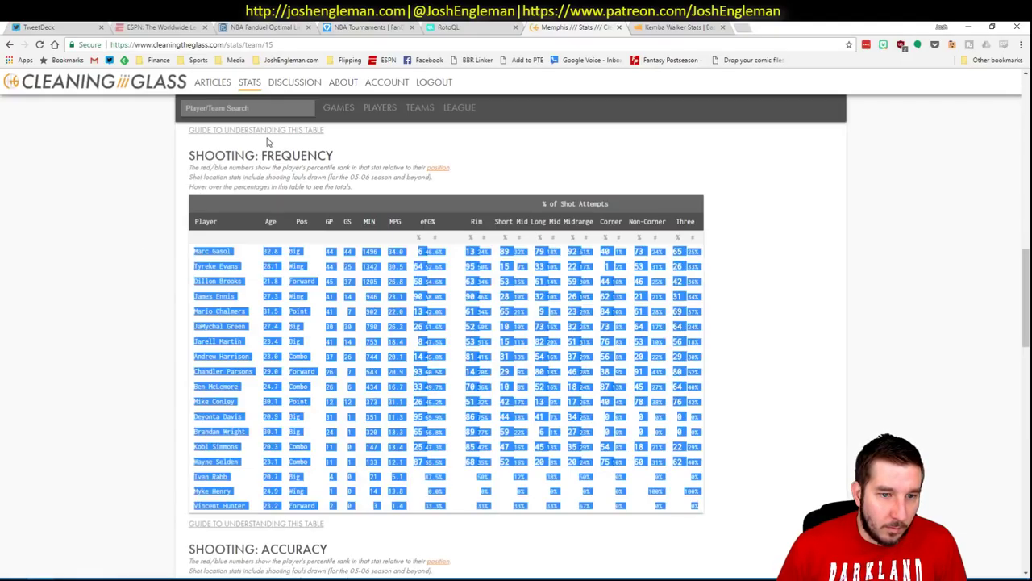
pyautogui.click(265, 107)
pyautogui.write('76')
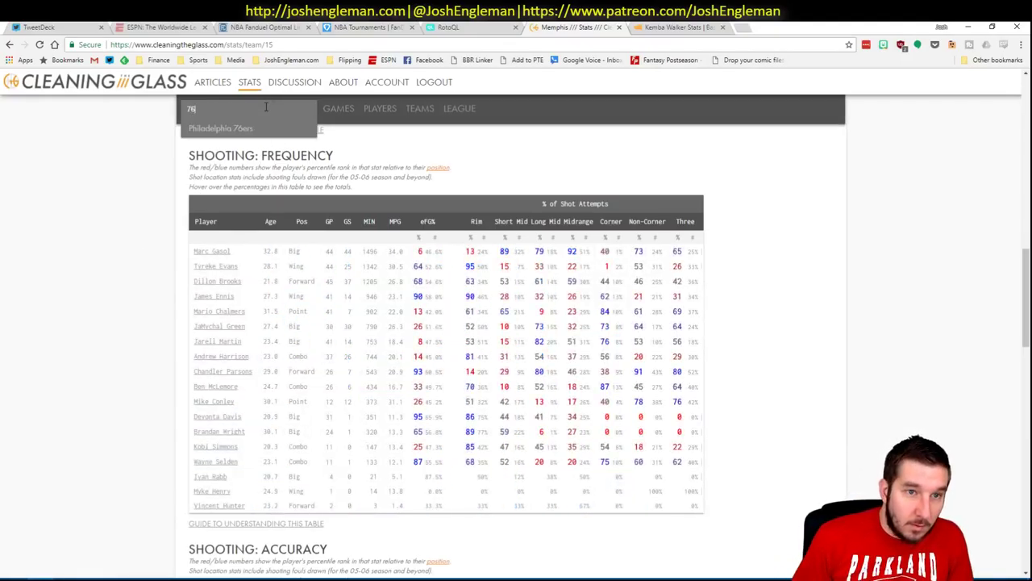
pyautogui.press('Down')
pyautogui.press('Return')
pyautogui.hotkey('alt', 'Tab')
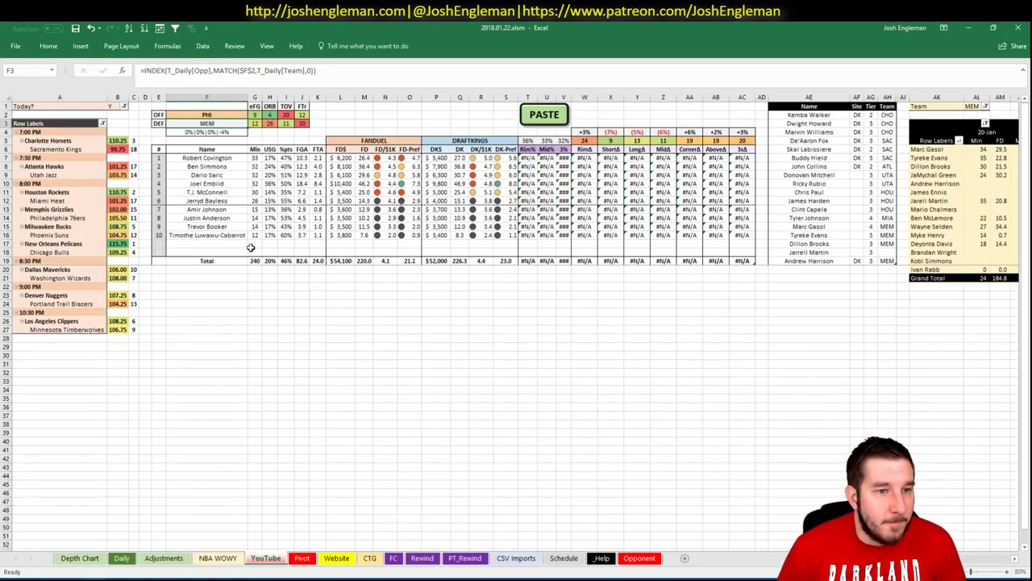
pyautogui.hotkey('alt', 'Tab')
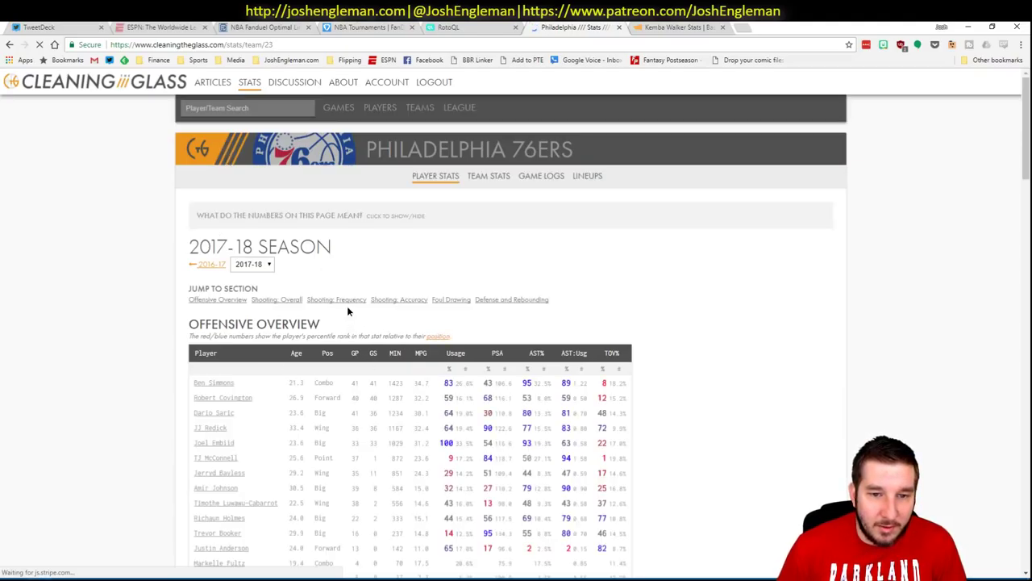
# Copy the 76ers' Shooting: Frequency table from Cleaning the Glass and paste it into the workbook with its PASTE macro
pyautogui.scroll(-10, 348, 308)
pyautogui.moveTo(722, 490); pyautogui.dragTo(194, 260)
pyautogui.hotkey('alt', 'Tab')
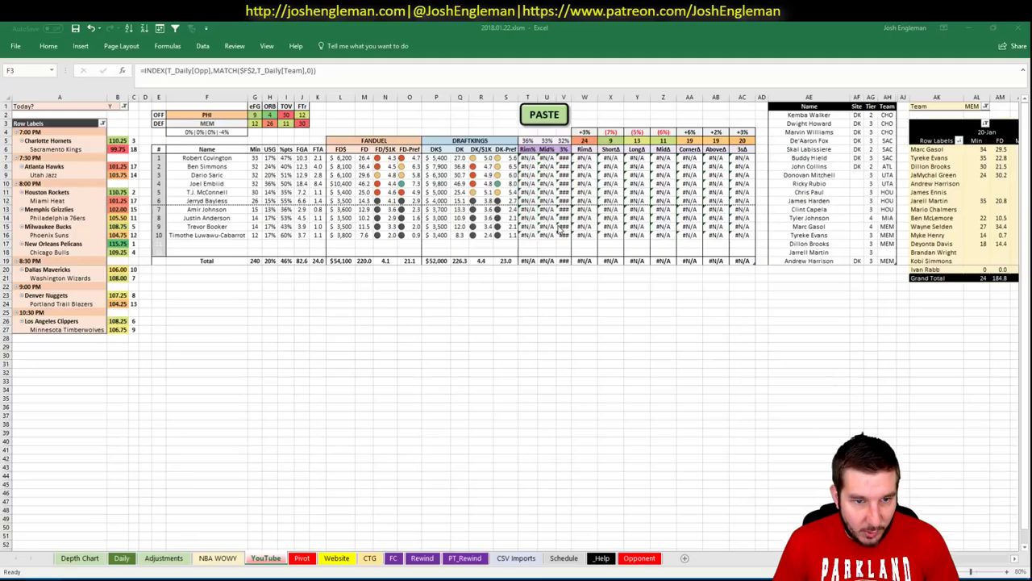
pyautogui.click(544, 116)
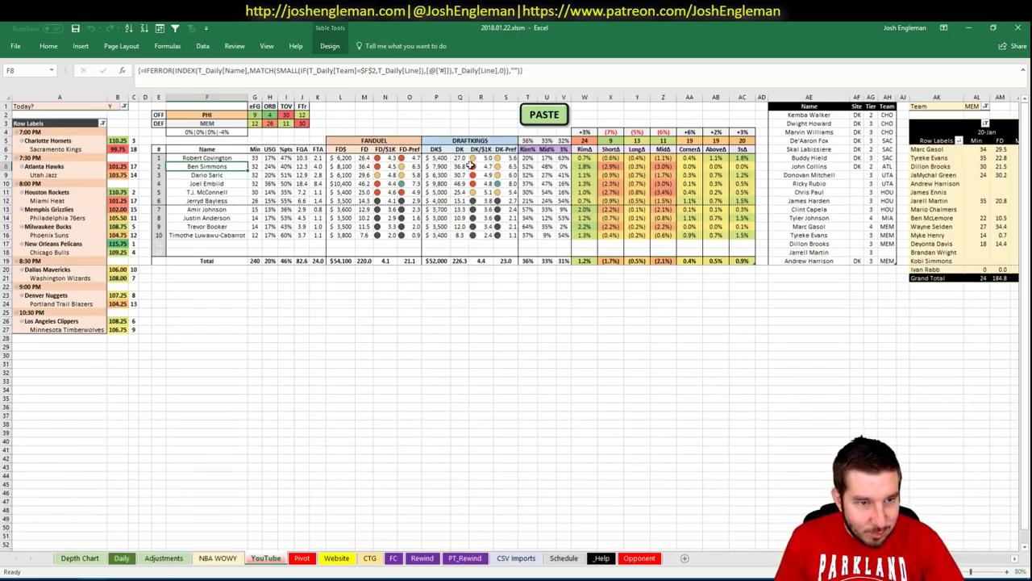
# Set the Team filter of the recent-games pivot table to PHI
pyautogui.click(834, 274)
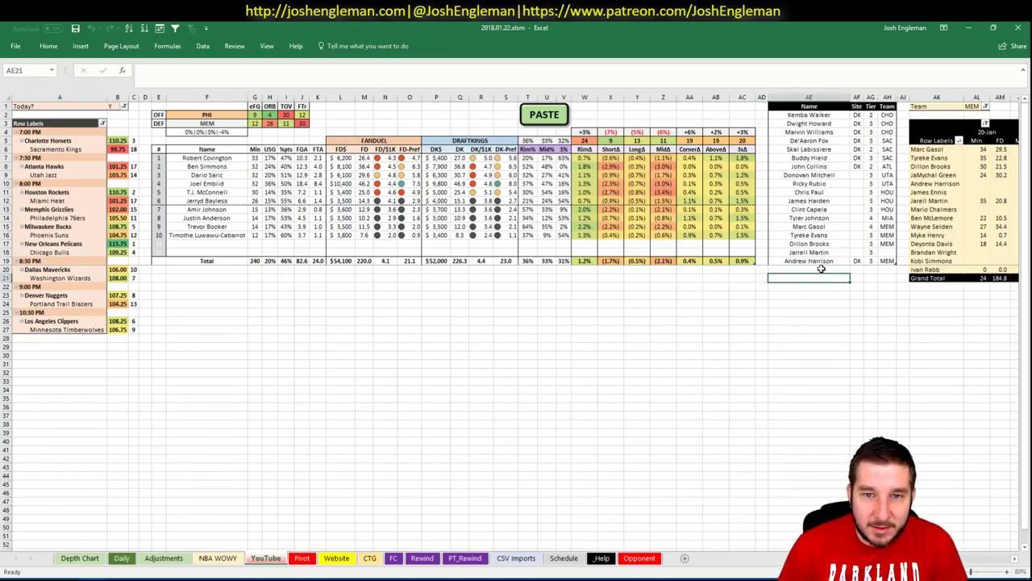
pyautogui.click(974, 107)
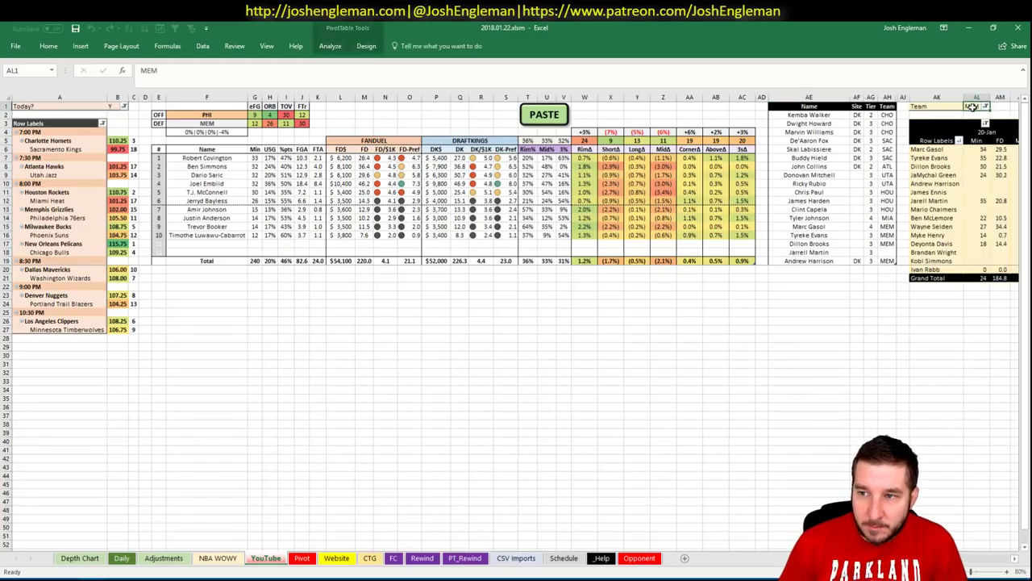
pyautogui.write('PHI')
pyautogui.press('Return')
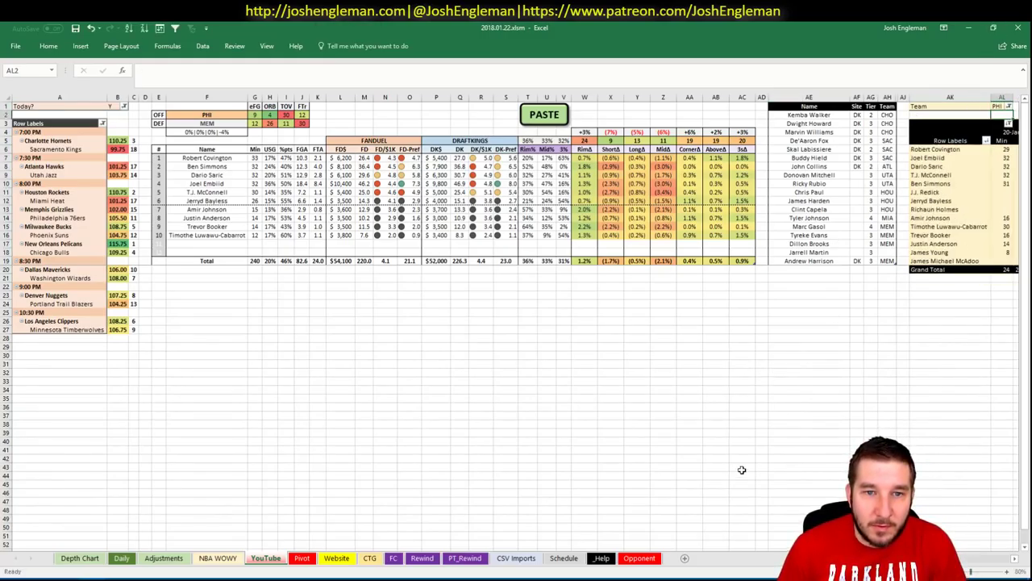
# In FantasyCruncher in the browser, filter the FanDuel players to SF and review Robert Covington's game log
pyautogui.hotkey('alt', 'Tab')
pyautogui.hotkey('ctrl', '3')
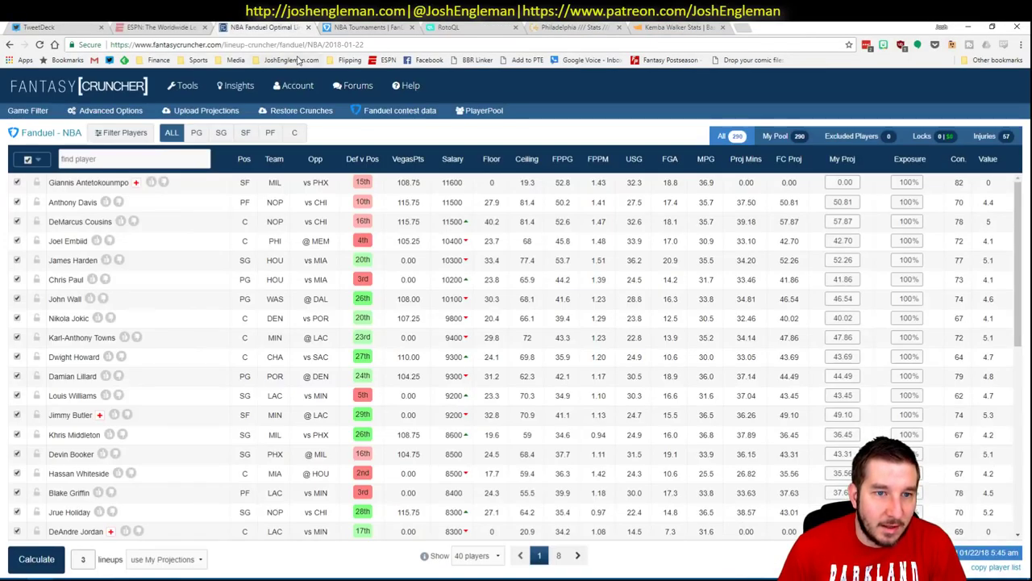
pyautogui.click(245, 133)
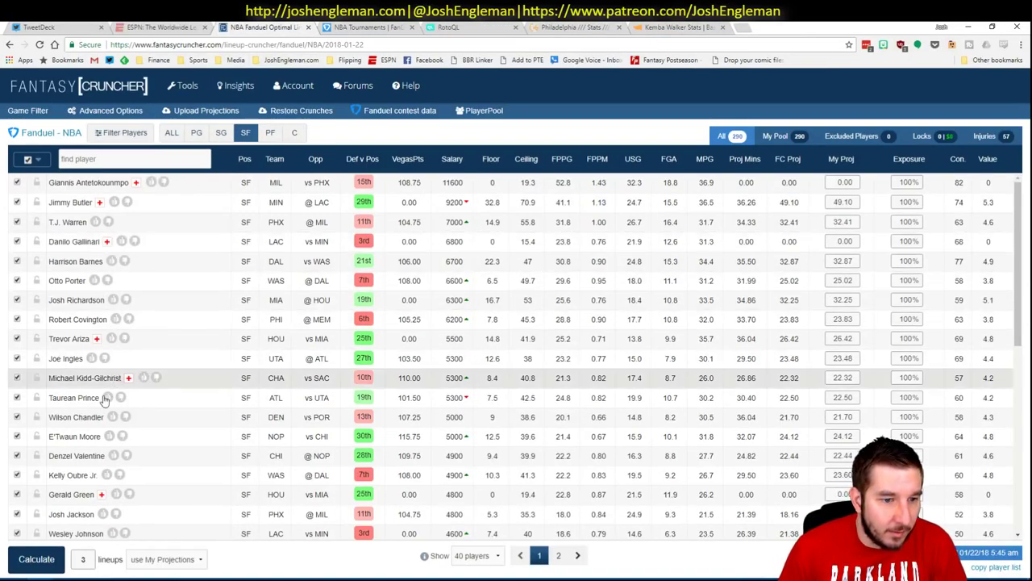
pyautogui.click(91, 321)
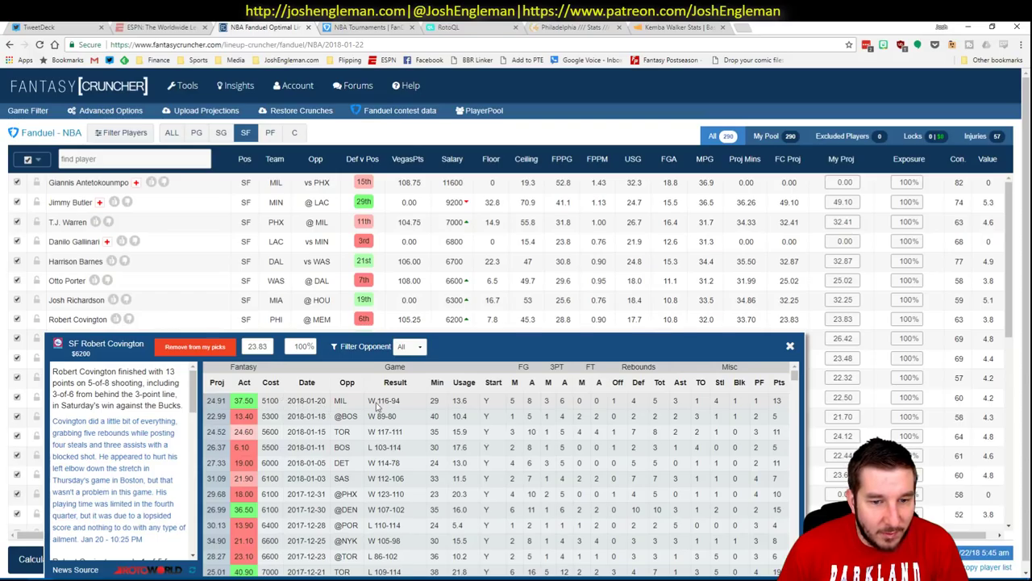
pyautogui.click(791, 346)
# Return to the Excel workbook and review the 76ers' recent minutes and FanDuel points in the pivot table
pyautogui.hotkey('alt', 'Tab')
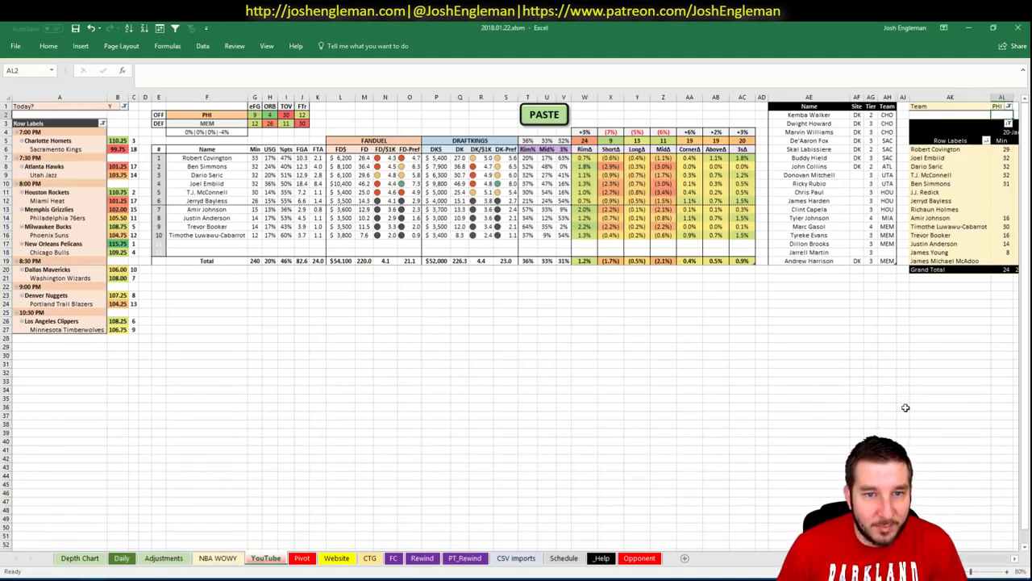
pyautogui.hscroll(5, 516, 322)
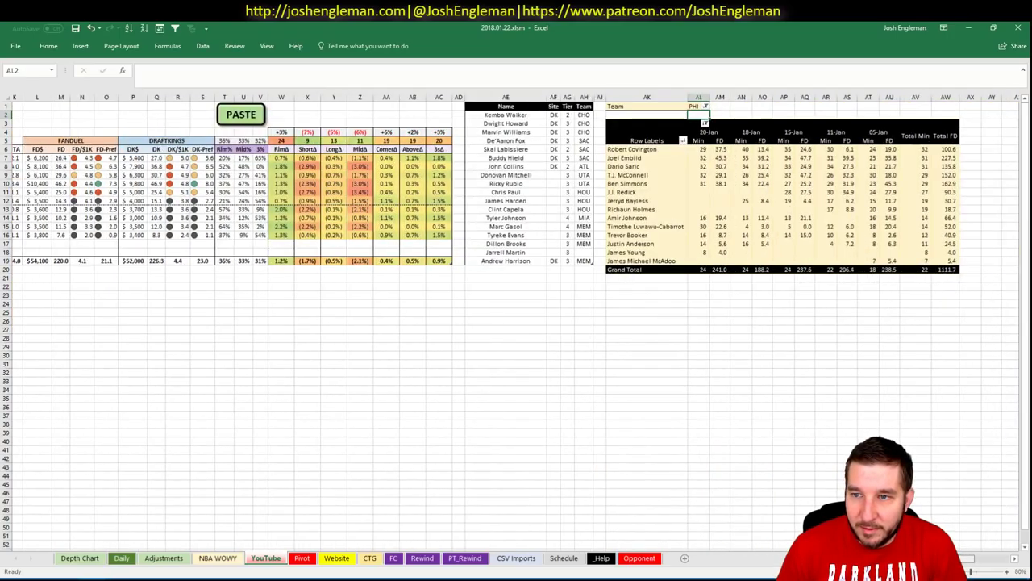
pyautogui.hscroll(-5, 654, 348)
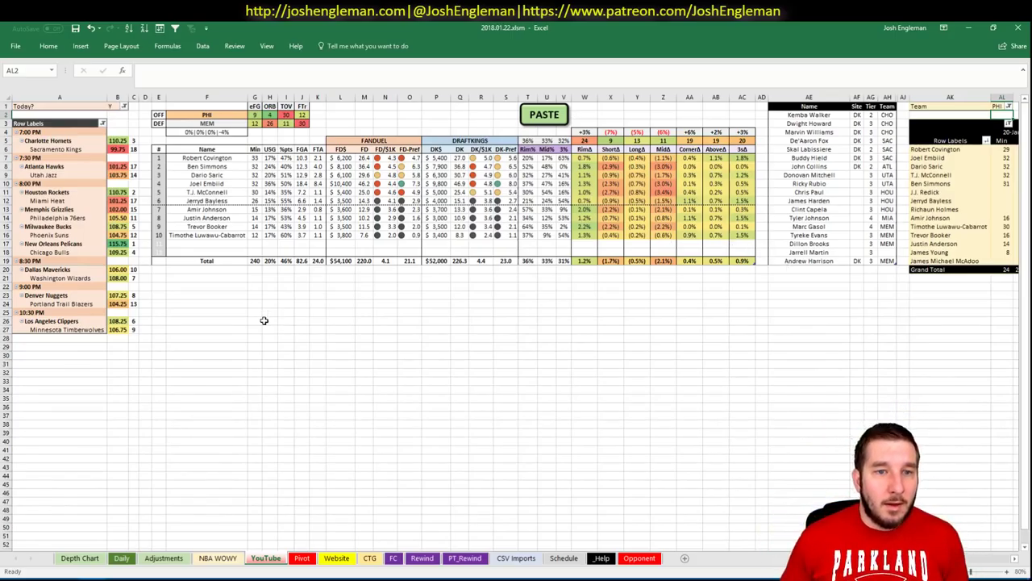
# Examine the Defense and Rebounding table on the 76ers' Cleaning the Glass page and compare it with the workbook's projections
pyautogui.click(41, 578)
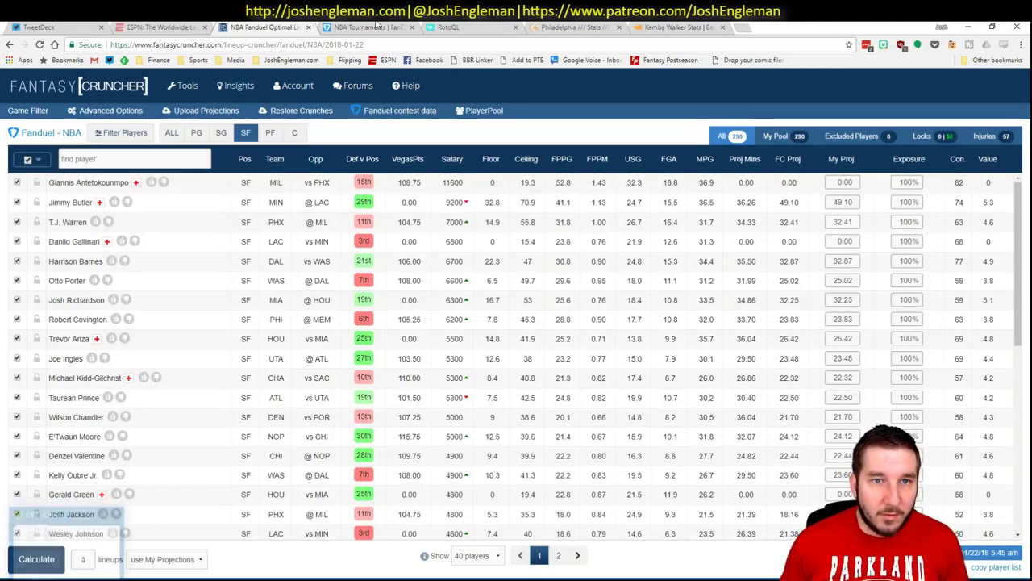
pyautogui.click(571, 26)
pyautogui.scroll(-10, 567, 337)
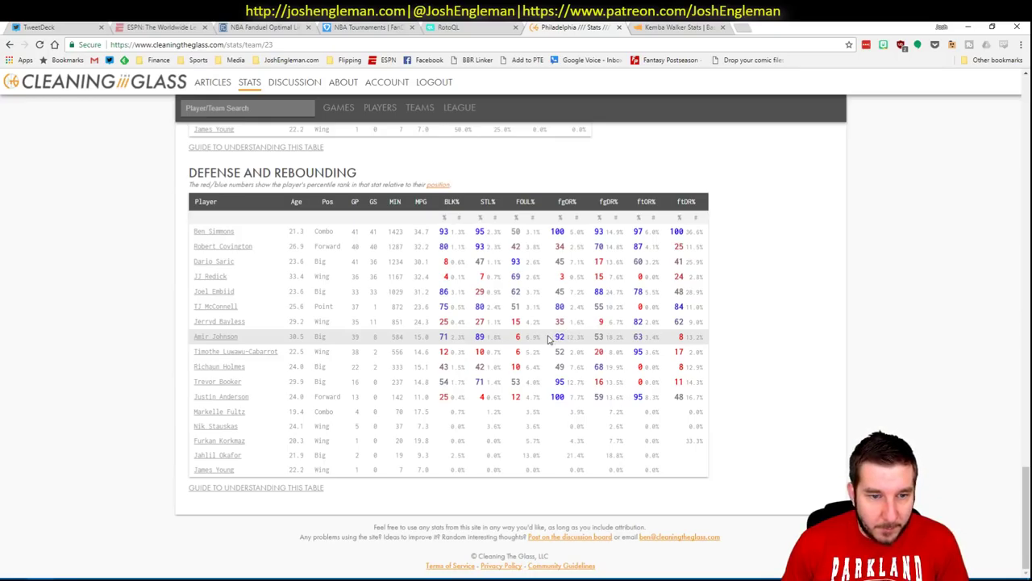
pyautogui.hotkey('alt', 'Tab')
pyautogui.hotkey('alt', 'Tab')
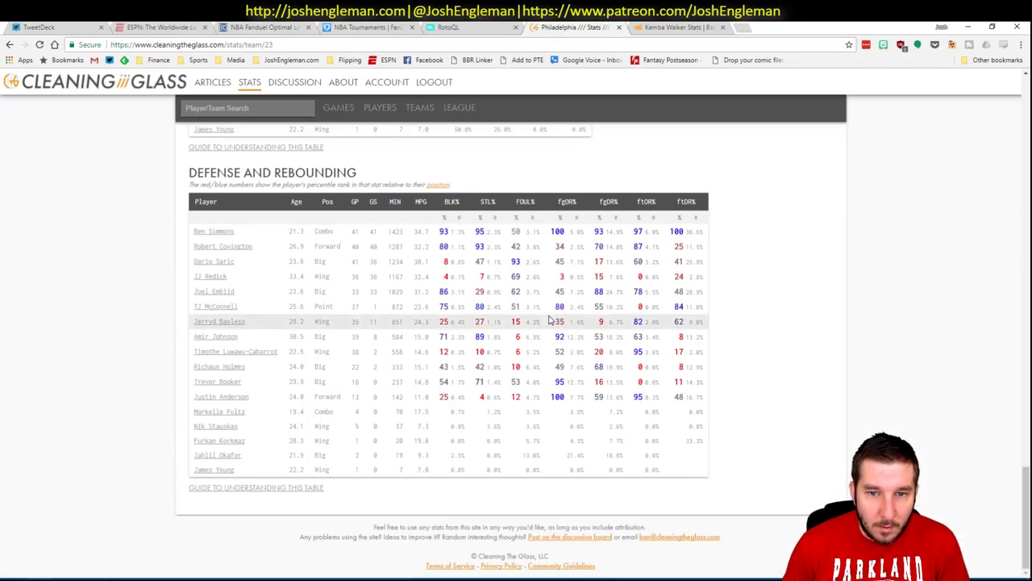
pyautogui.hotkey('alt', 'Tab')
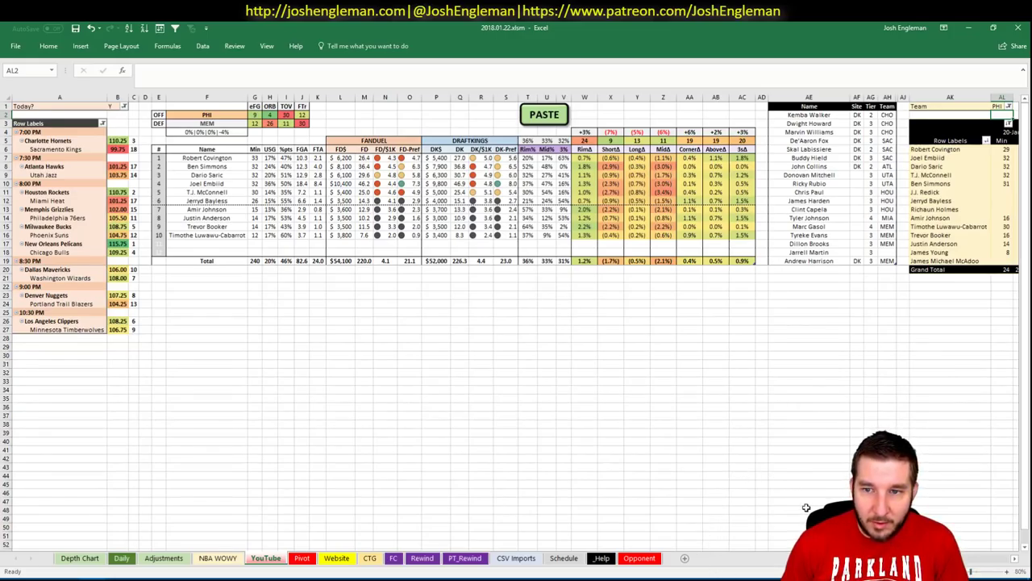
# Recheck the 76ers' last five games in the pivot table and select the first empty Name cell below the shortlist
pyautogui.hscroll(5, 516, 322)
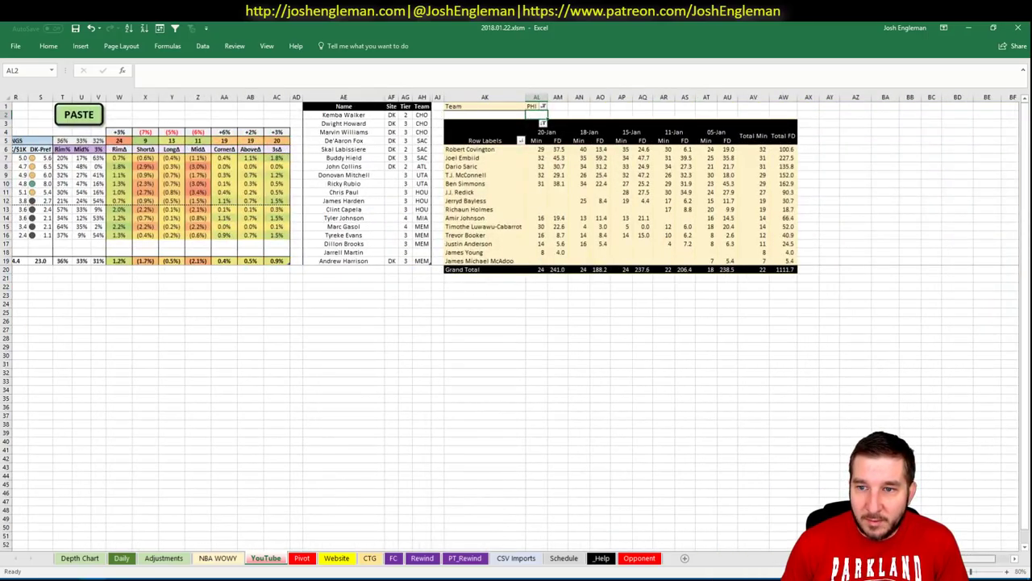
pyautogui.hscroll(-5, 517, 322)
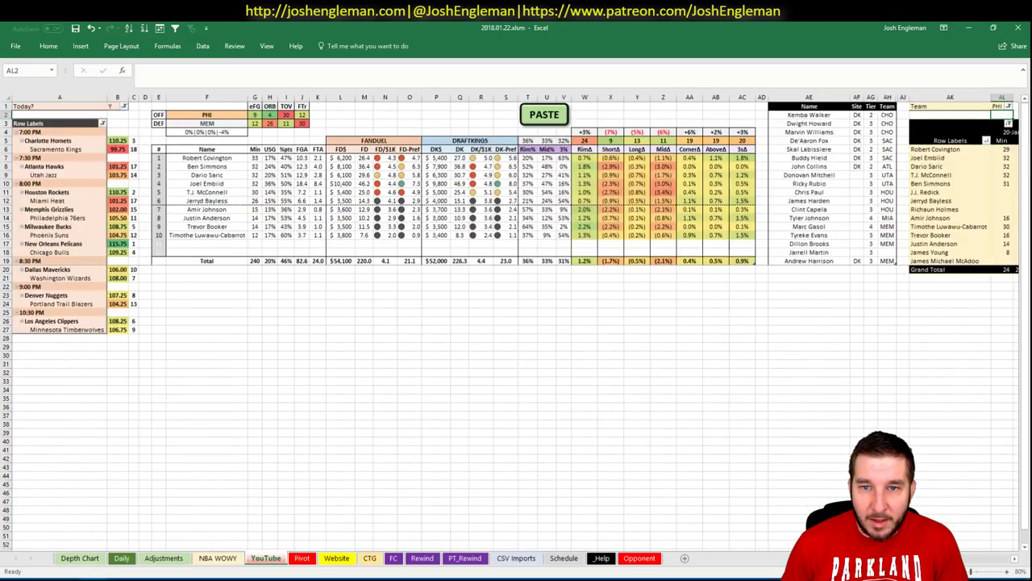
pyautogui.click(805, 271)
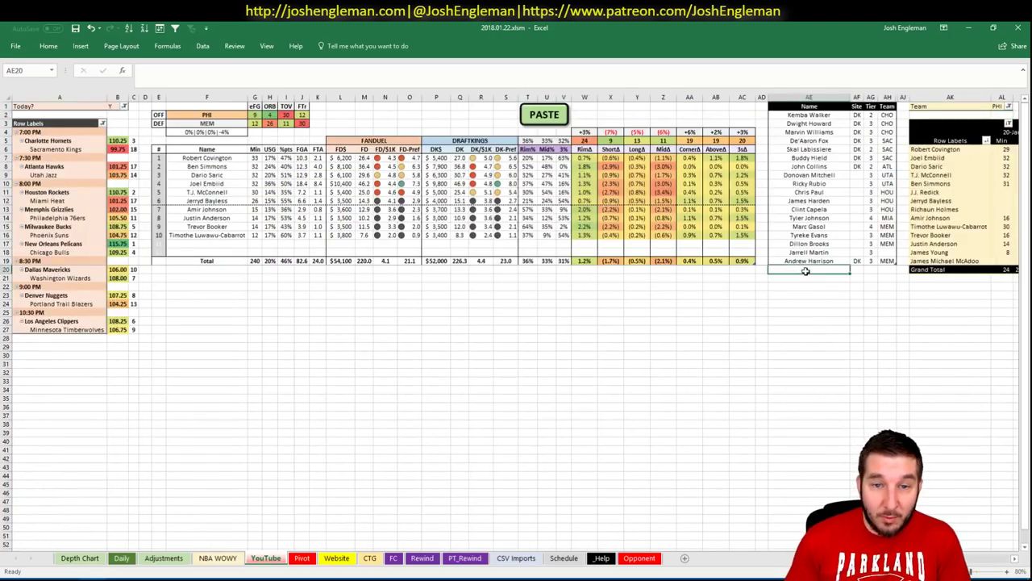
# Examine the 76ers' foul drawing, shooting accuracy and rebounding tables on the Cleaning the Glass player stats page
pyautogui.hotkey('alt', 'Tab')
pyautogui.scroll(3, 597, 227)
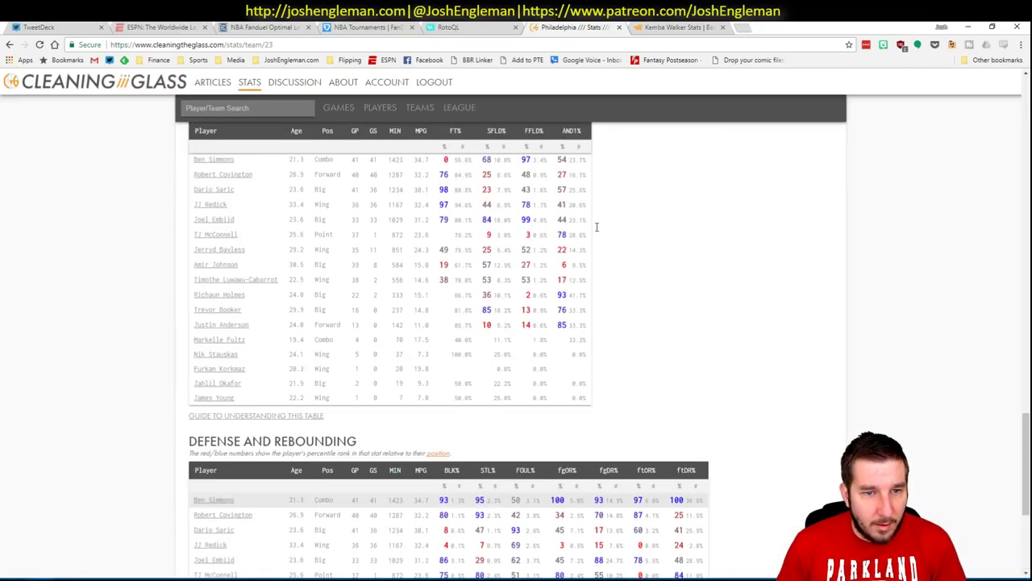
pyautogui.scroll(1, 597, 229)
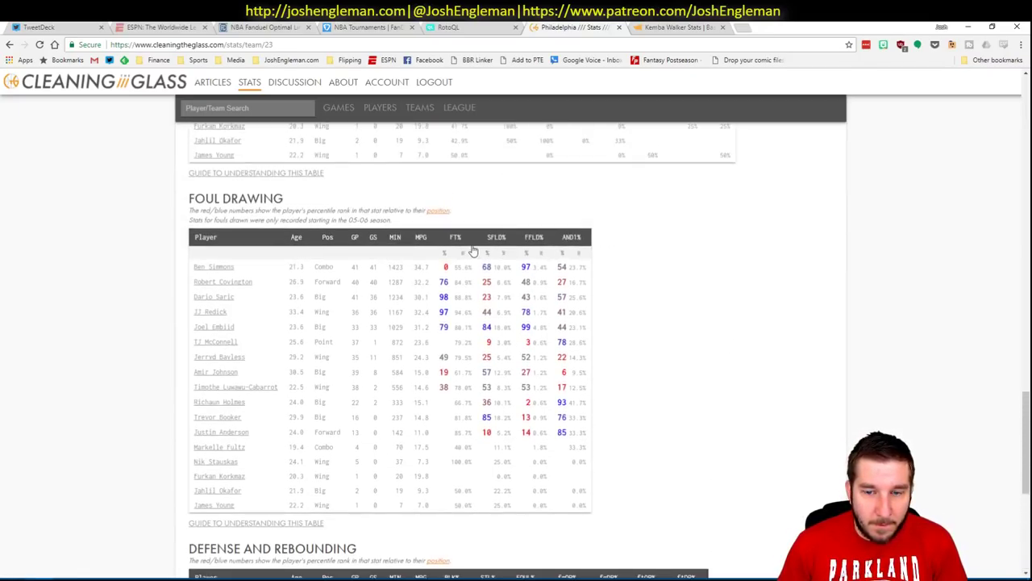
pyautogui.scroll(4, 516, 258)
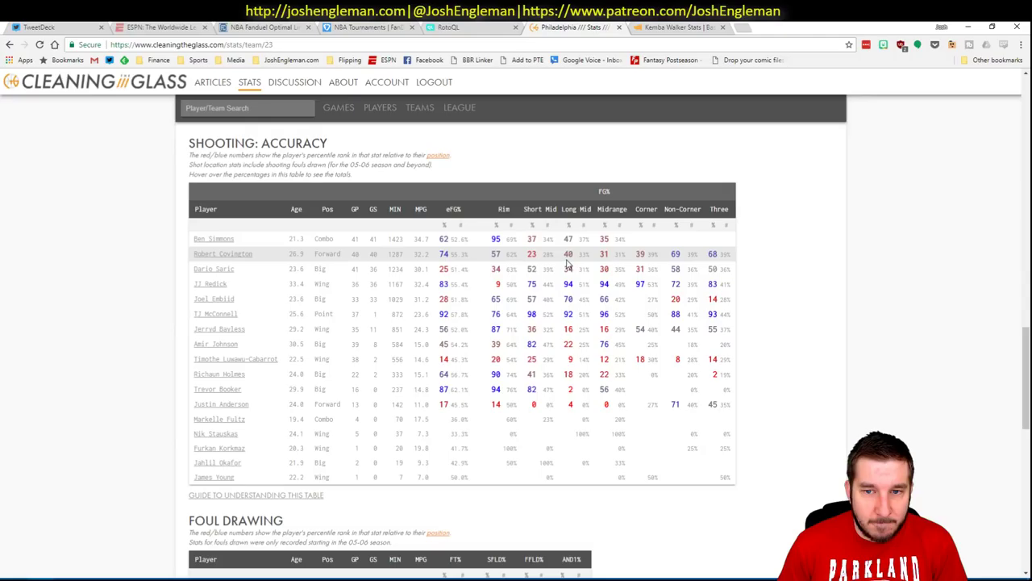
pyautogui.scroll(-7, 569, 262)
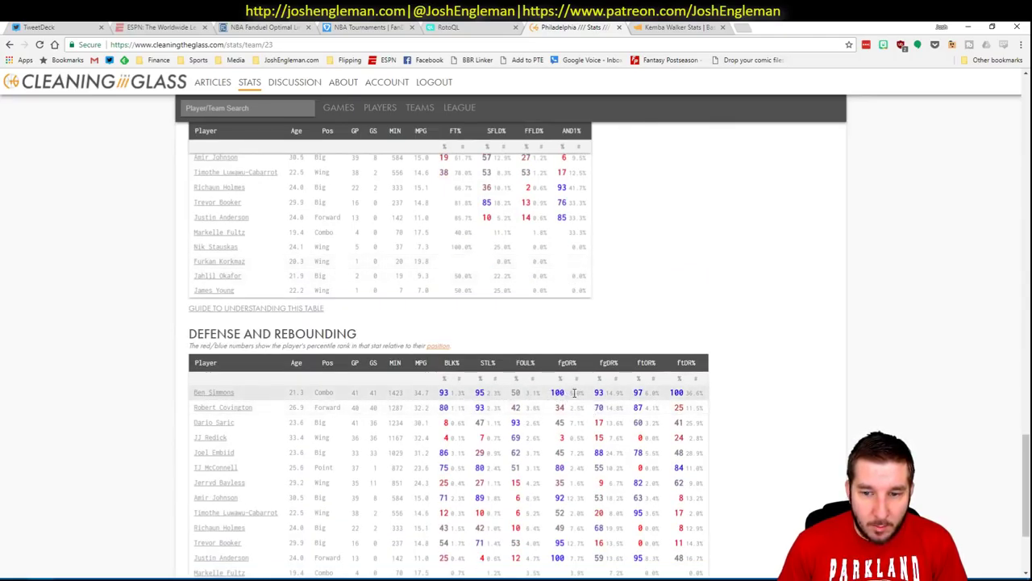
pyautogui.scroll(10, 662, 365)
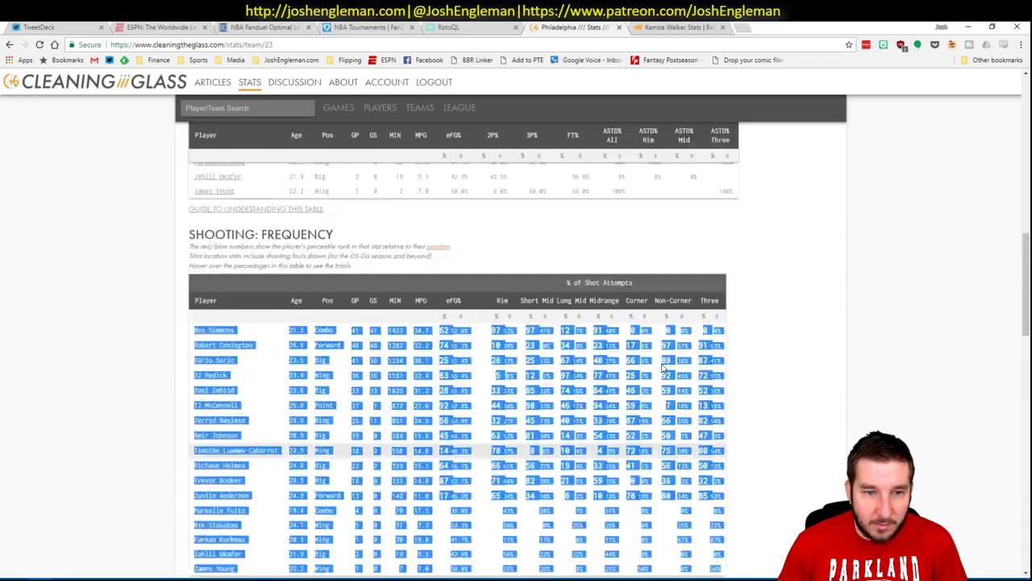
pyautogui.scroll(10, 496, 189)
# Open the 76ers' team stats and examine the halfcourt, putback and transition tables for offense and defense
pyautogui.click(491, 164)
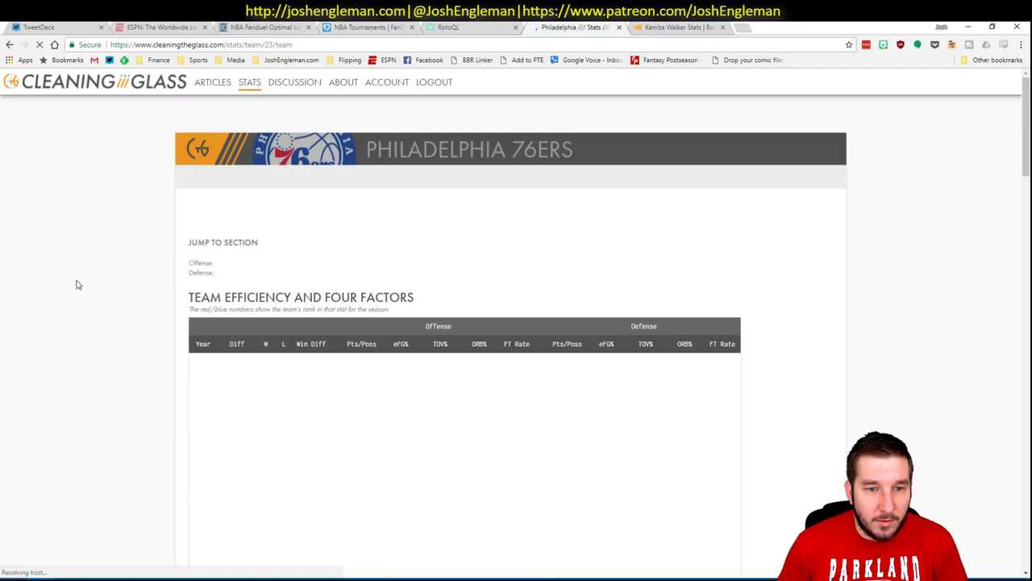
pyautogui.scroll(-12, 80, 293)
pyautogui.scroll(-4, 81, 294)
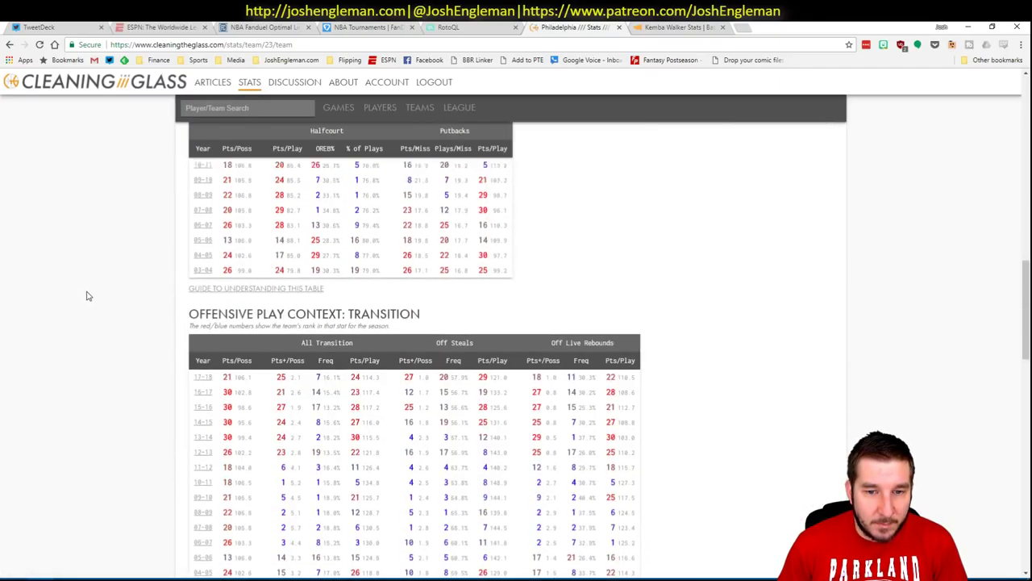
pyautogui.scroll(2, 105, 296)
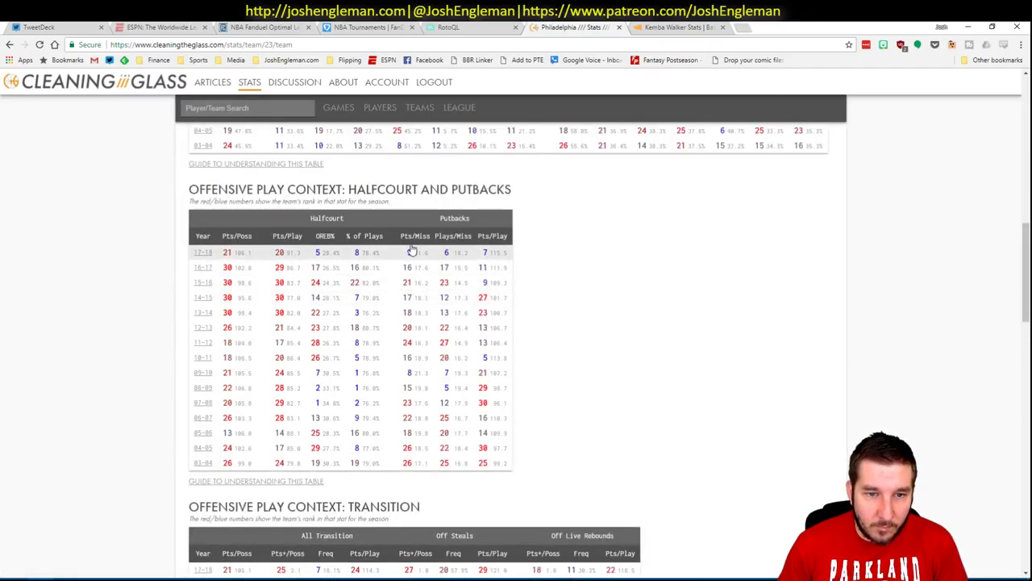
pyautogui.scroll(-3, 693, 269)
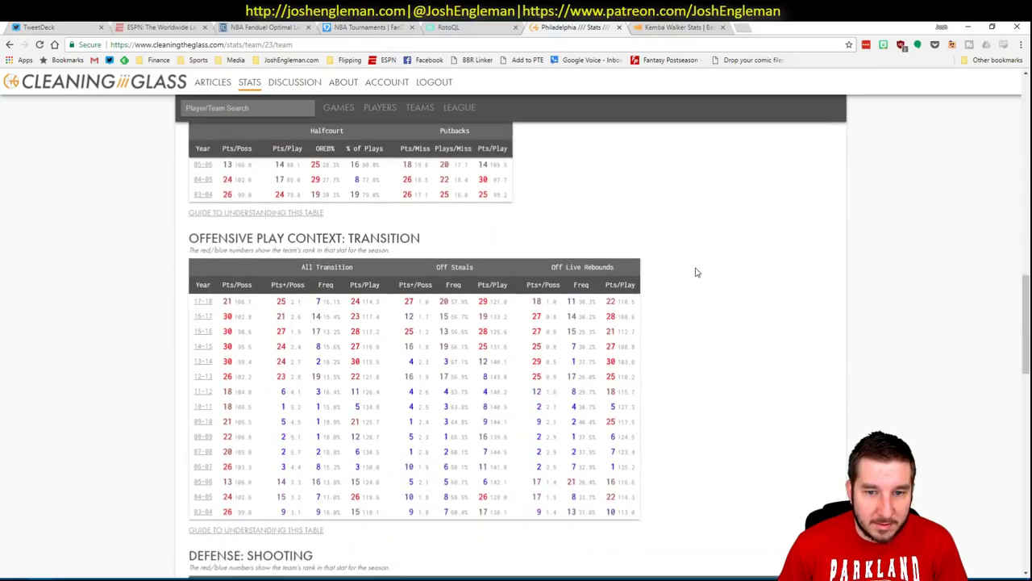
pyautogui.scroll(-7, 694, 272)
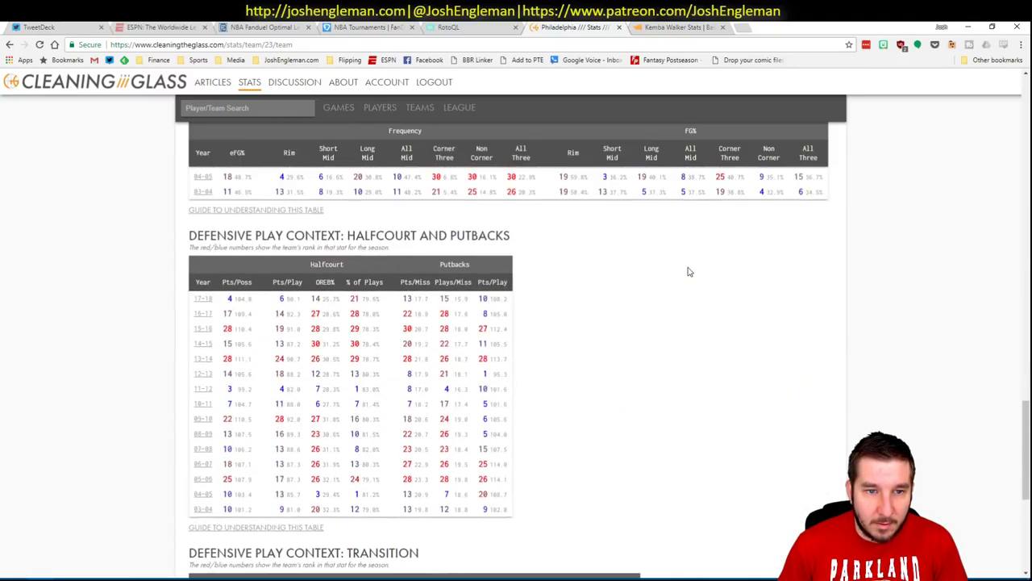
# Add Ben Simmons to the workbook's shortlist with the site left blank and tier 2
pyautogui.hotkey('alt', 'Tab')
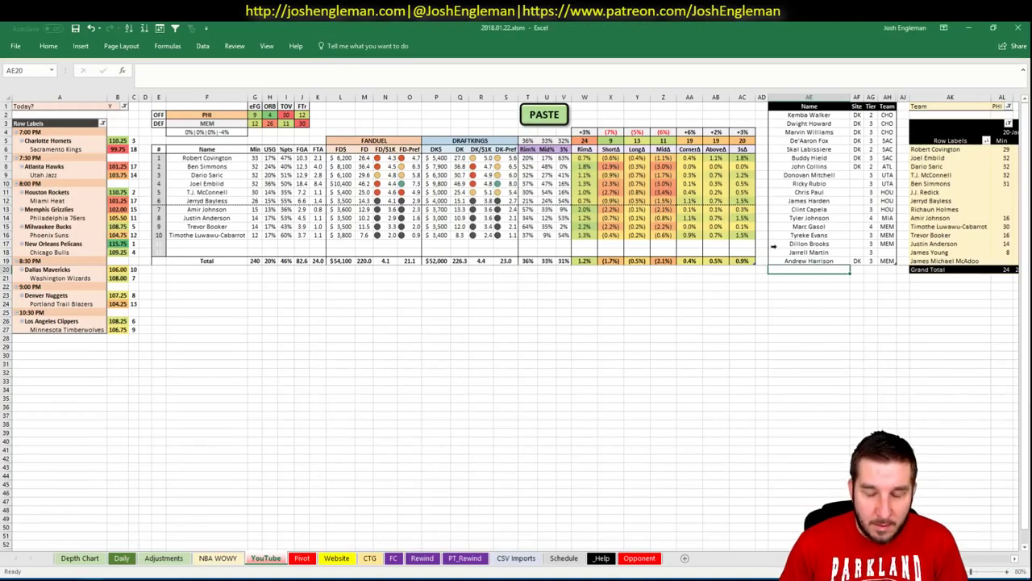
pyautogui.write('Ben S')
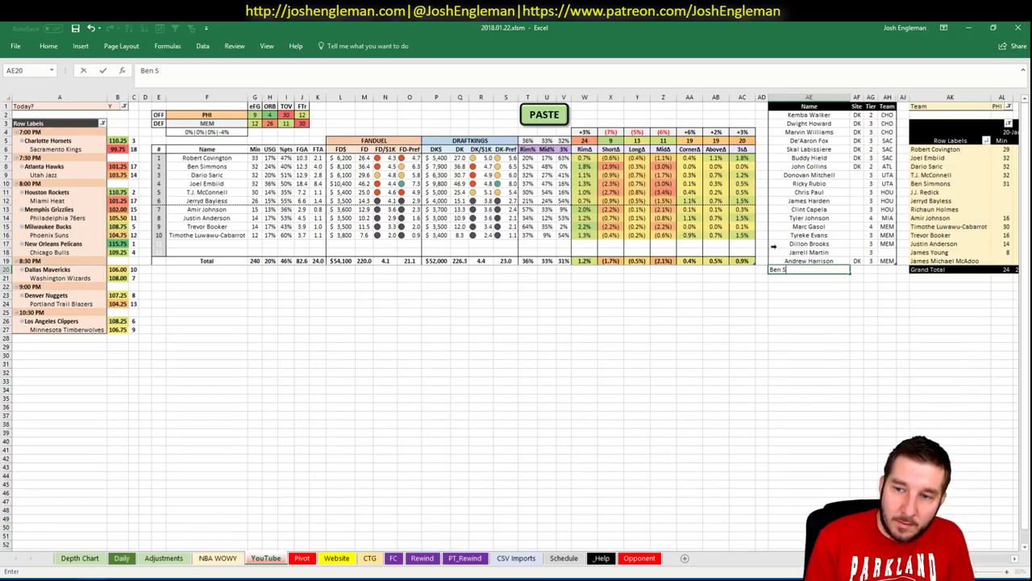
pyautogui.write('immmons')
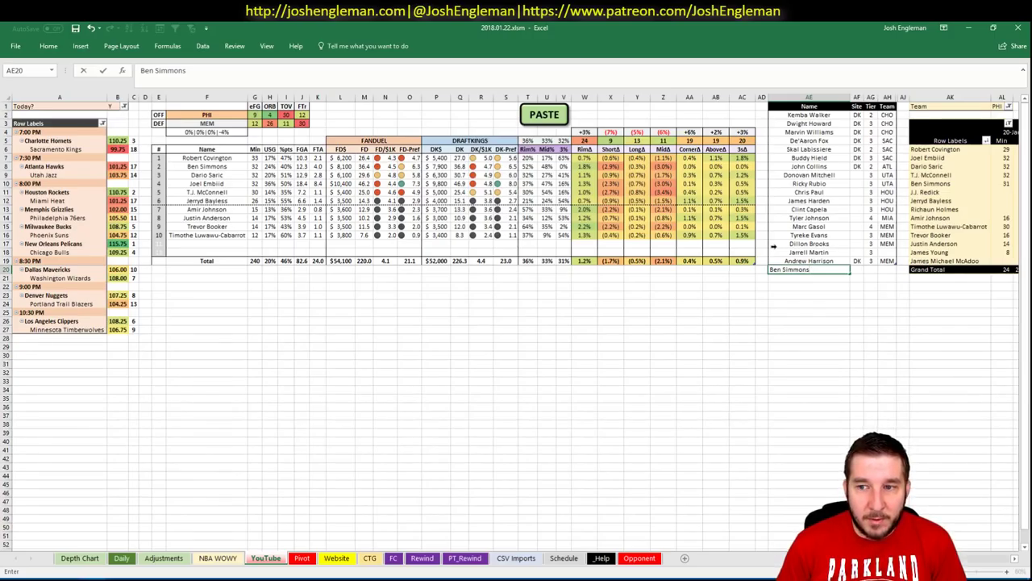
pyautogui.press('Return')
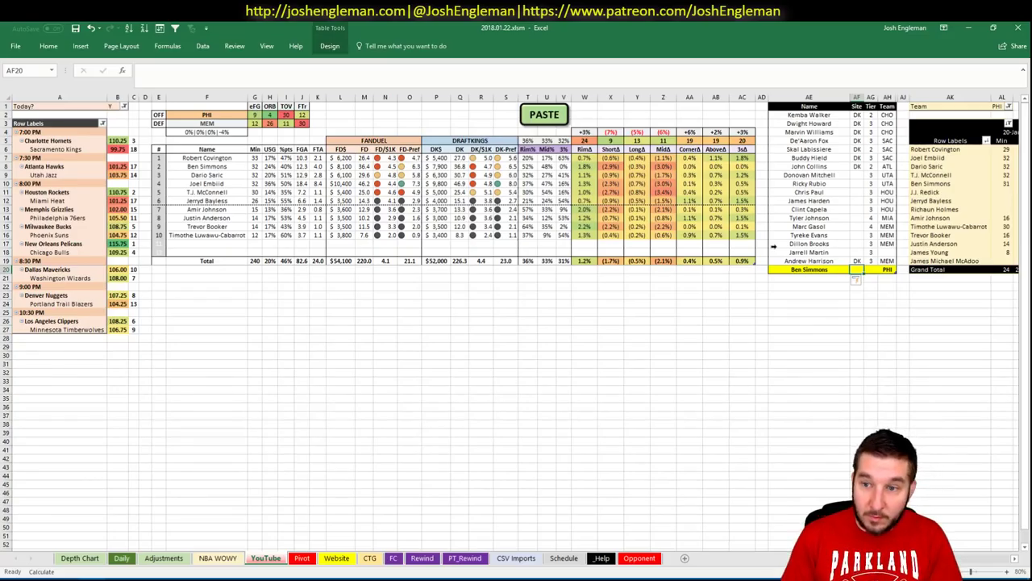
pyautogui.click(871, 270)
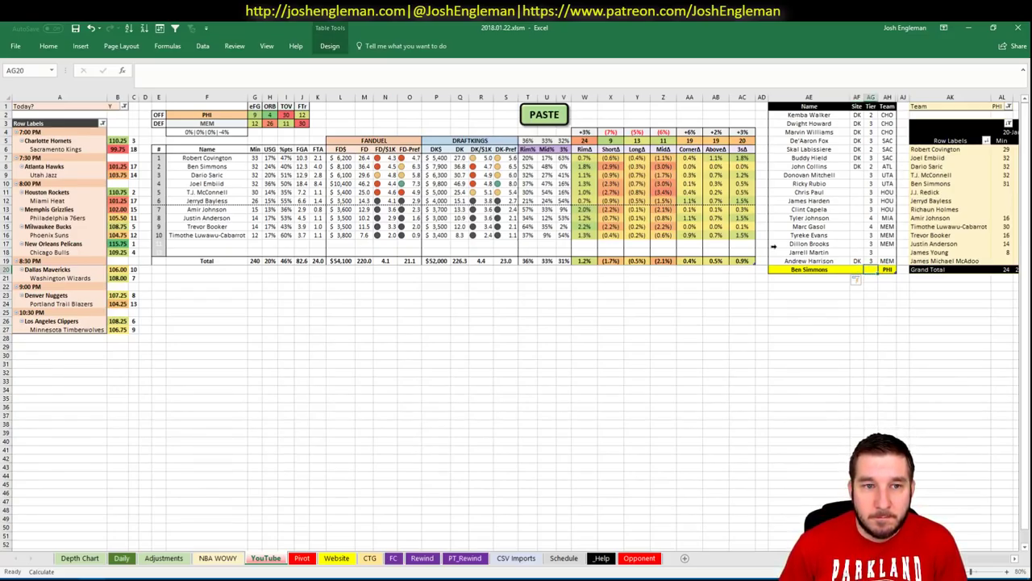
pyautogui.write('2')
pyautogui.press('Return')
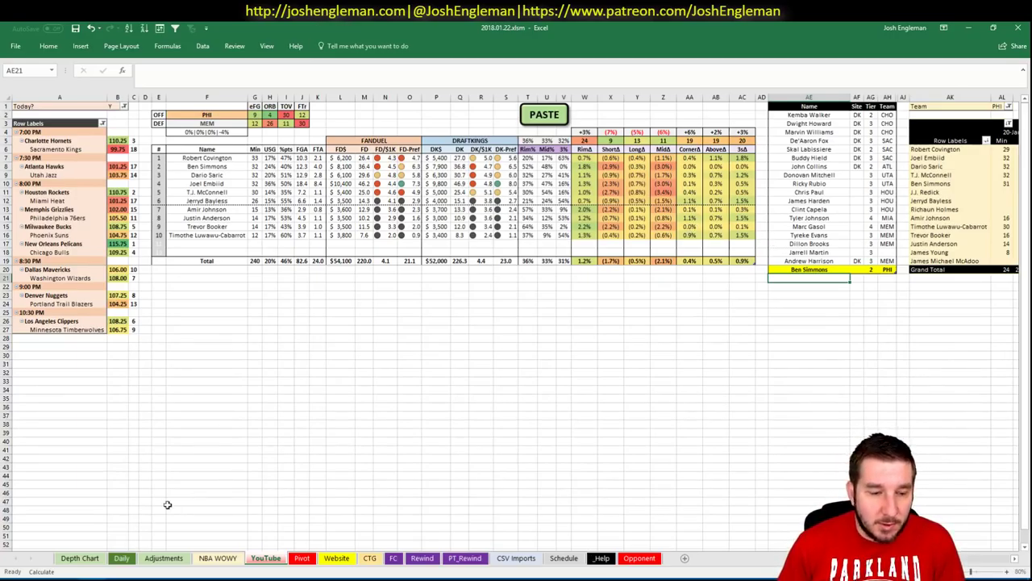
# Switch to FantasyCruncher's FanDuel page, list the power forwards and read Dario Saric's game log, returning to the Excel workbook
pyautogui.hotkey('alt', 'Tab')
pyautogui.click(258, 27)
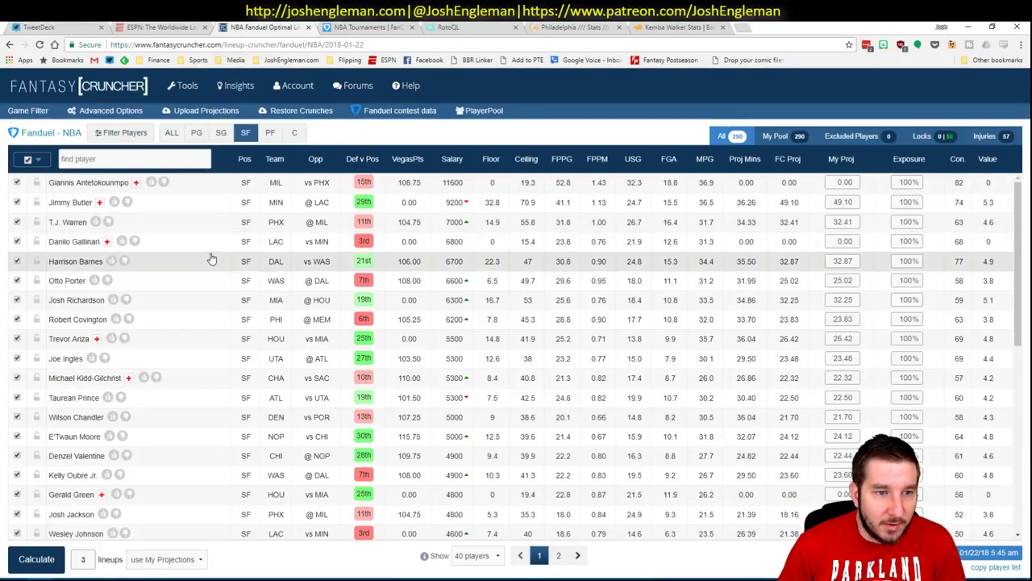
pyautogui.click(272, 135)
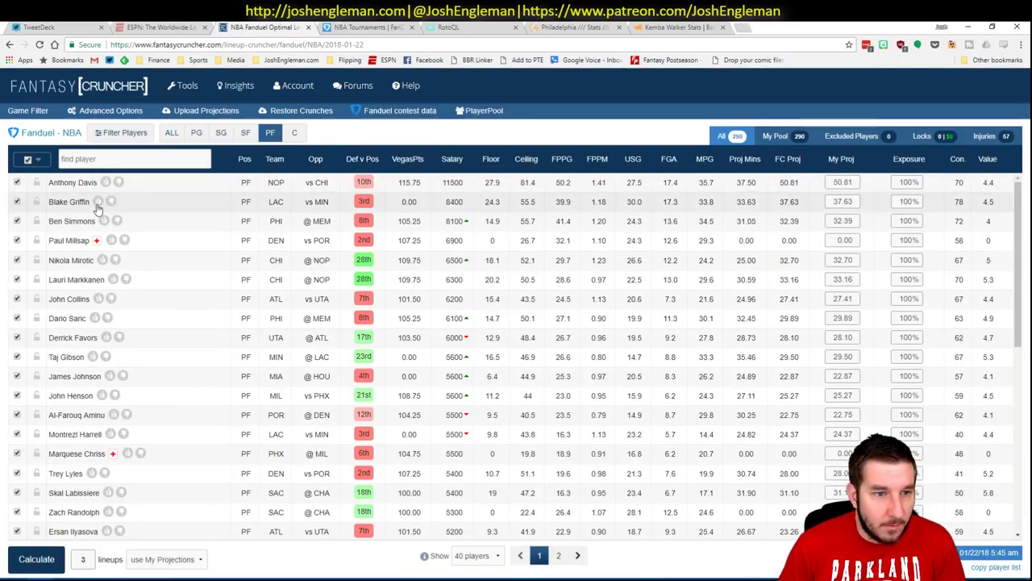
pyautogui.click(69, 318)
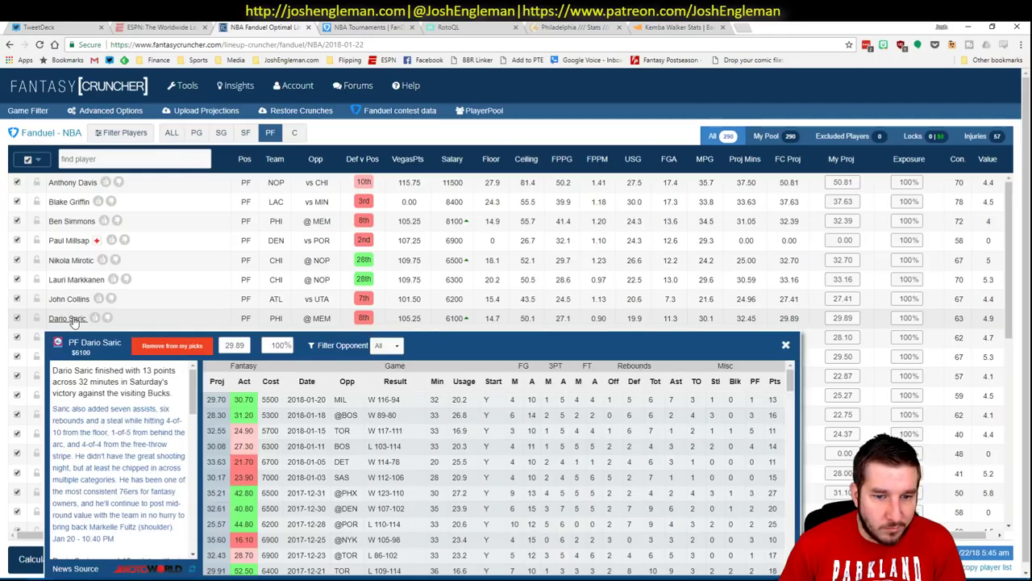
pyautogui.tripleClick(785, 346)
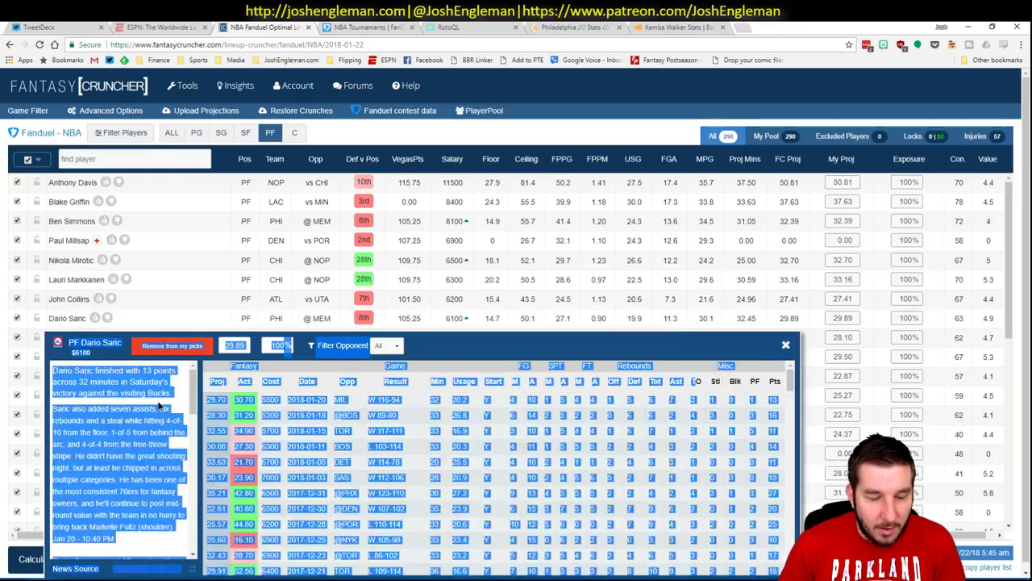
pyautogui.click(787, 347)
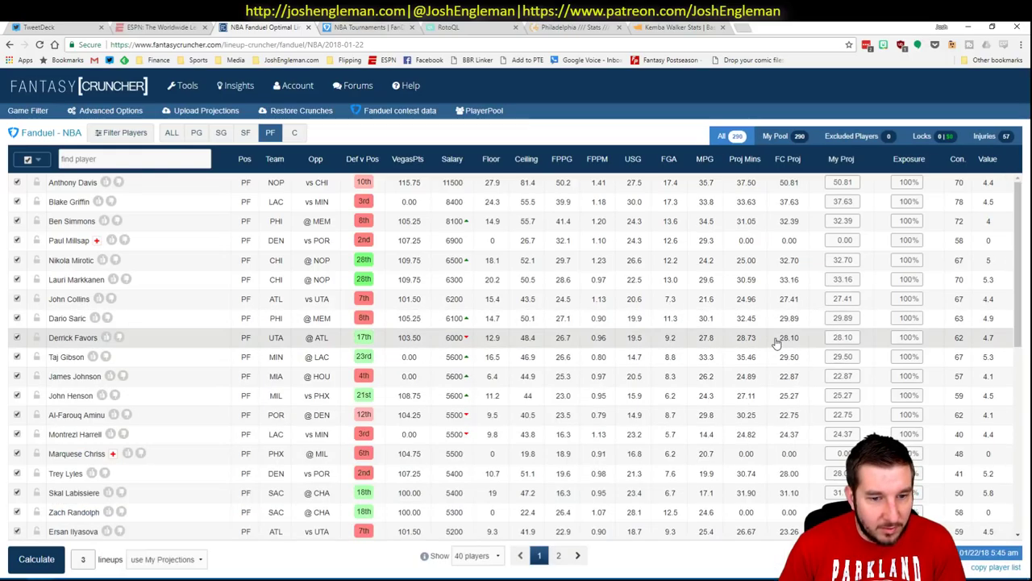
pyautogui.hotkey('alt', 'Tab')
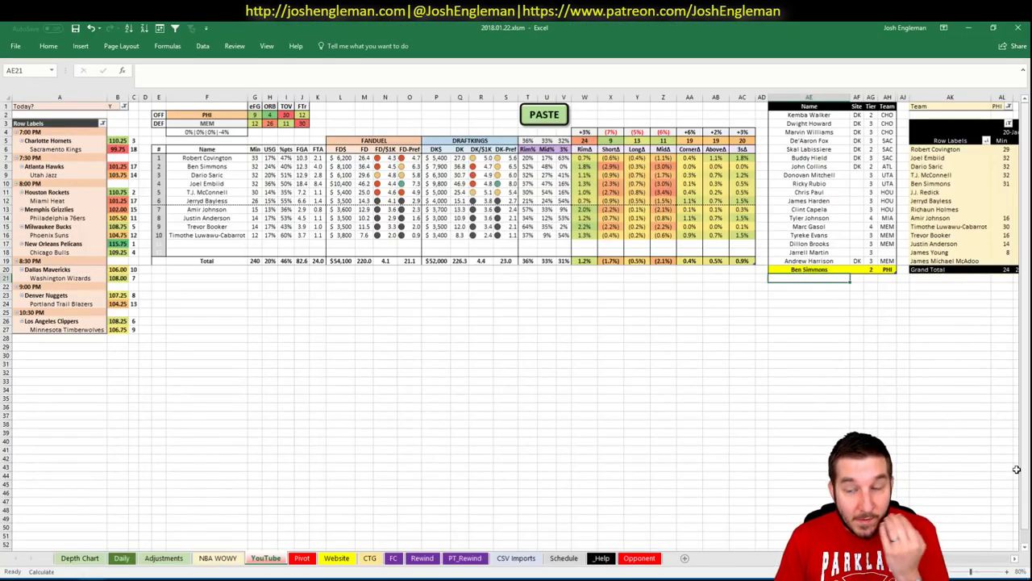
# Check the 76ers' recent games and add Dario Saric to the shortlist with the site left blank and tier 4
pyautogui.hscroll(2, 964, 568)
pyautogui.hscroll(3, 966, 568)
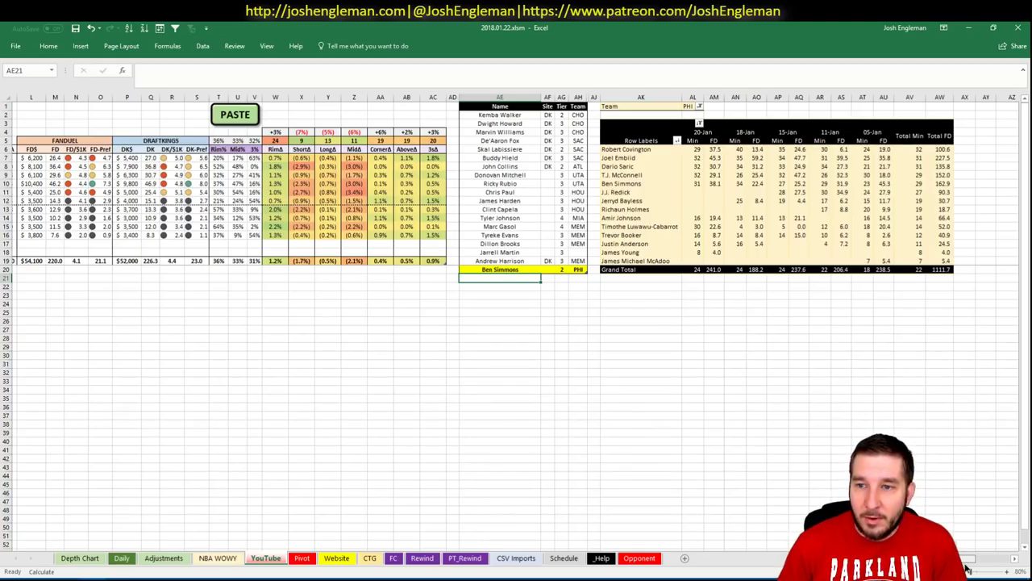
pyautogui.hscroll(-5, 968, 569)
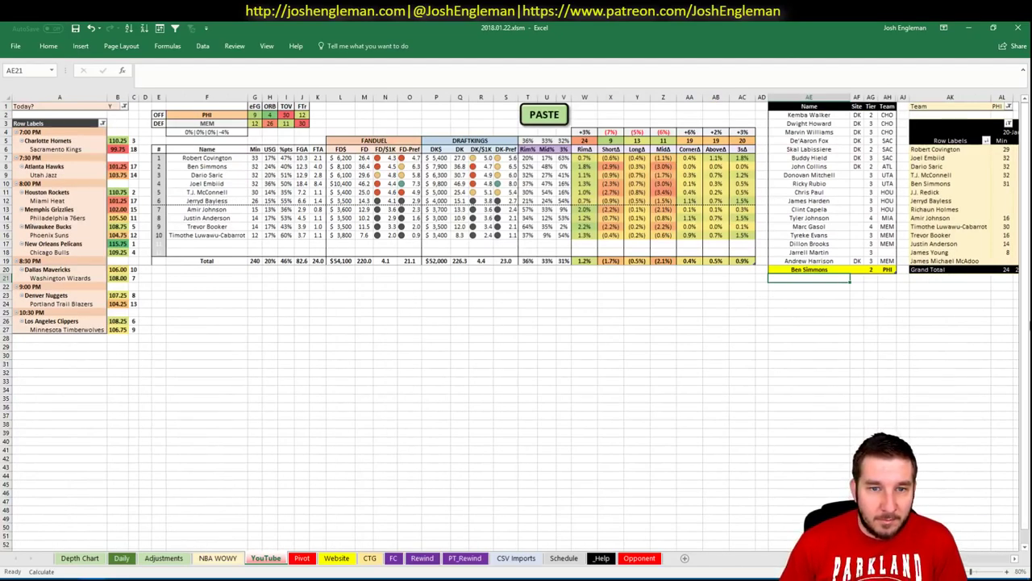
pyautogui.write('Dario Saric')
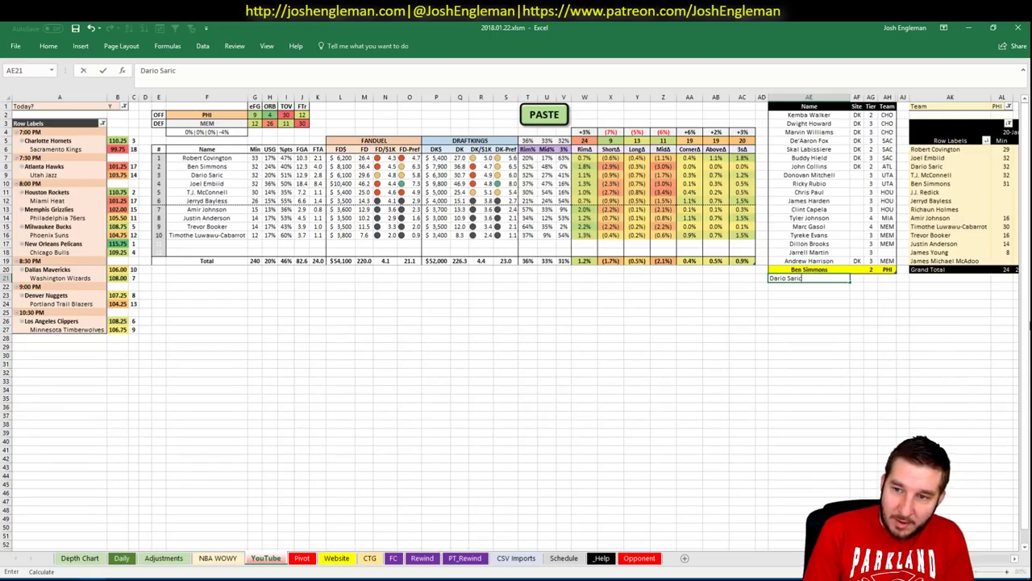
pyautogui.press('Return')
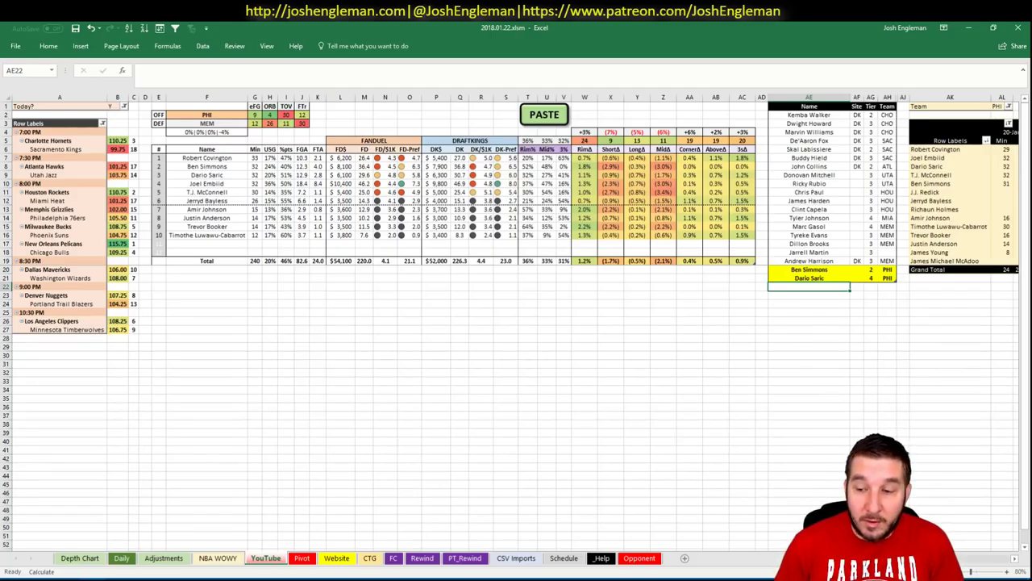
# Review the 76ers' recent games and add T.J. McConnell to the shortlist with the site left blank and tier 3
pyautogui.hscroll(6, 516, 323)
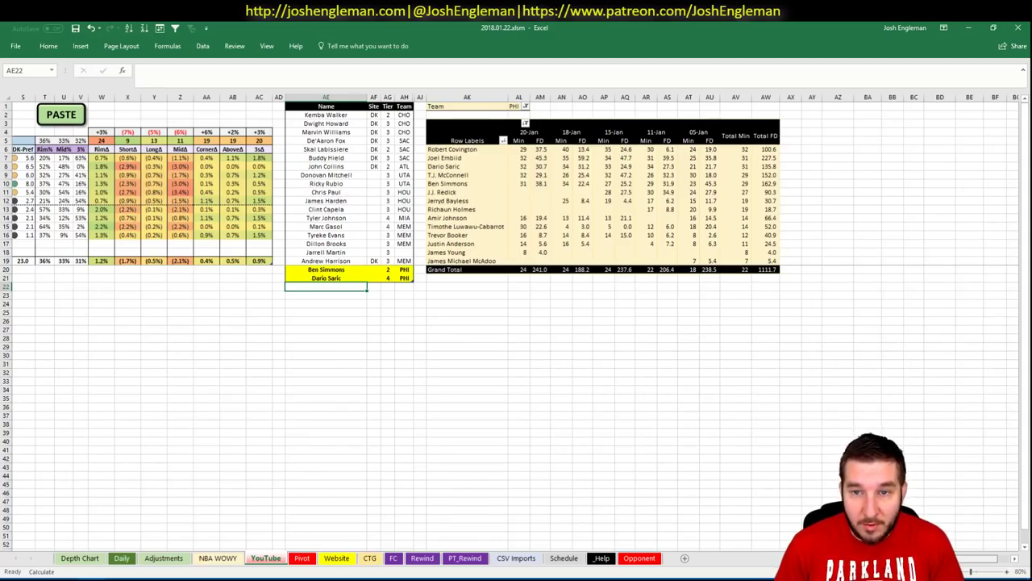
pyautogui.hscroll(-6, 786, 545)
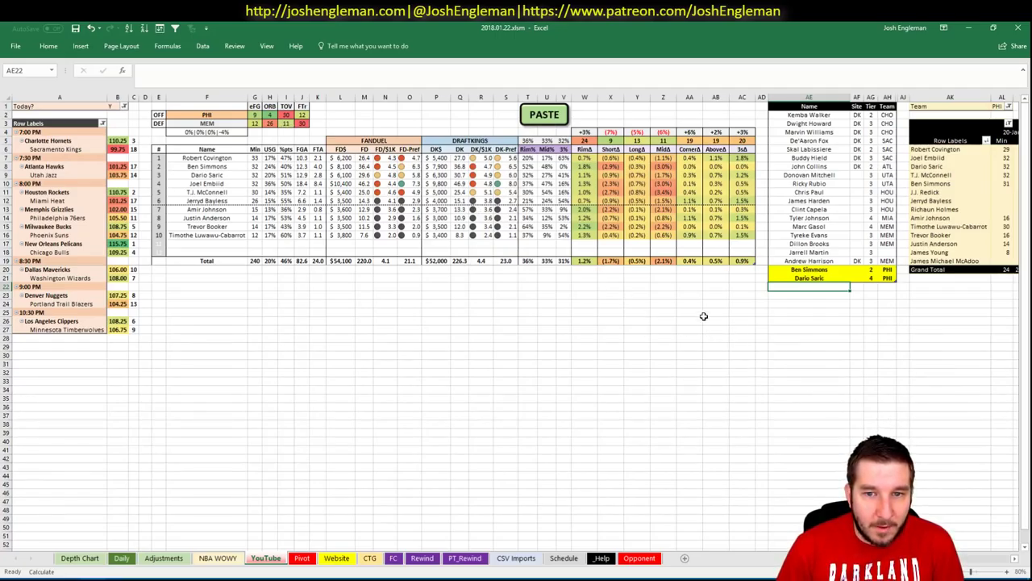
pyautogui.hscroll(10, 516, 322)
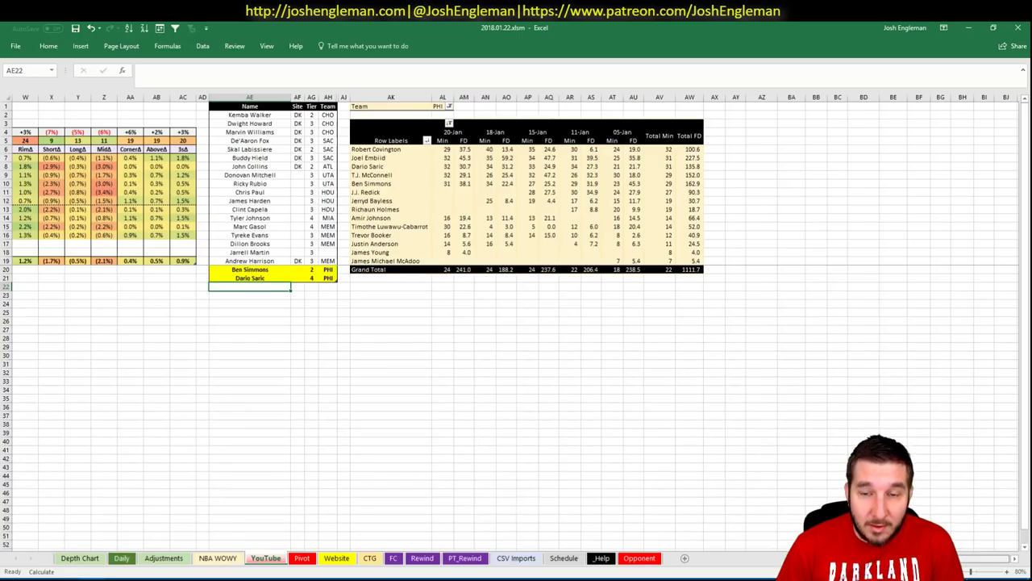
pyautogui.hscroll(-10, 517, 322)
pyautogui.write('T')
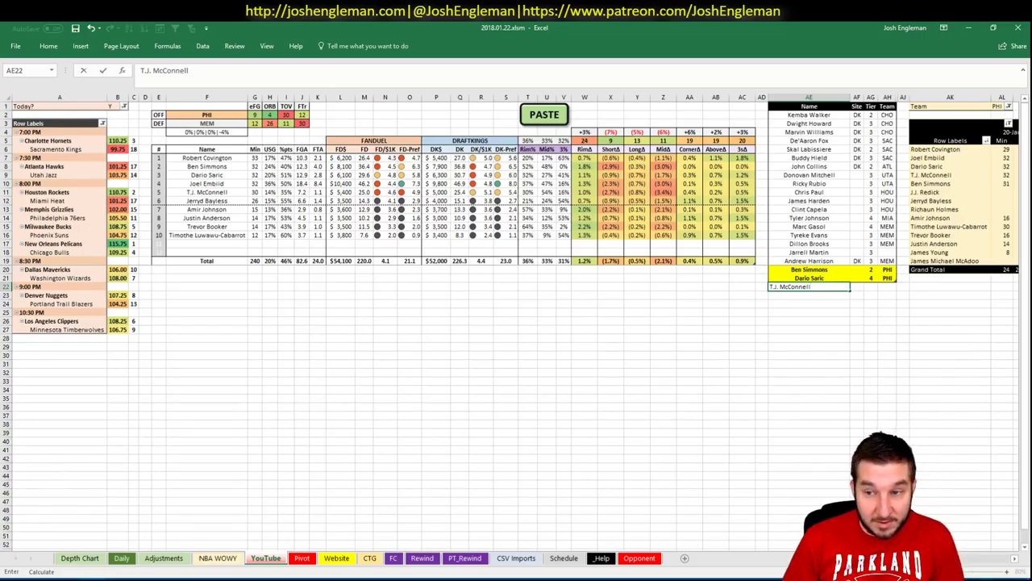
pyautogui.write('.J. McConnell')
pyautogui.press('Return')
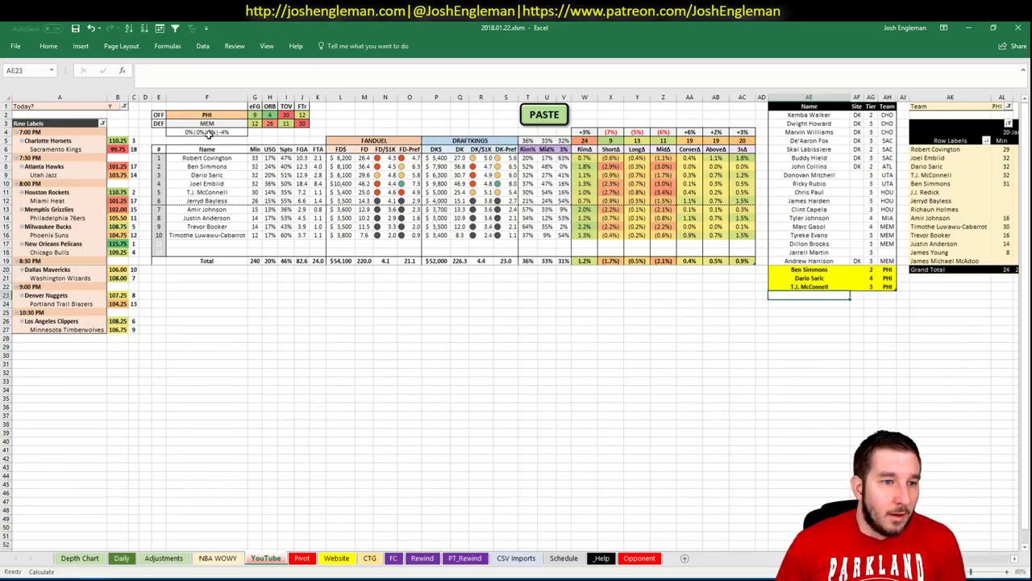
# Set the offense team of the projection table to MIL
pyautogui.click(209, 115)
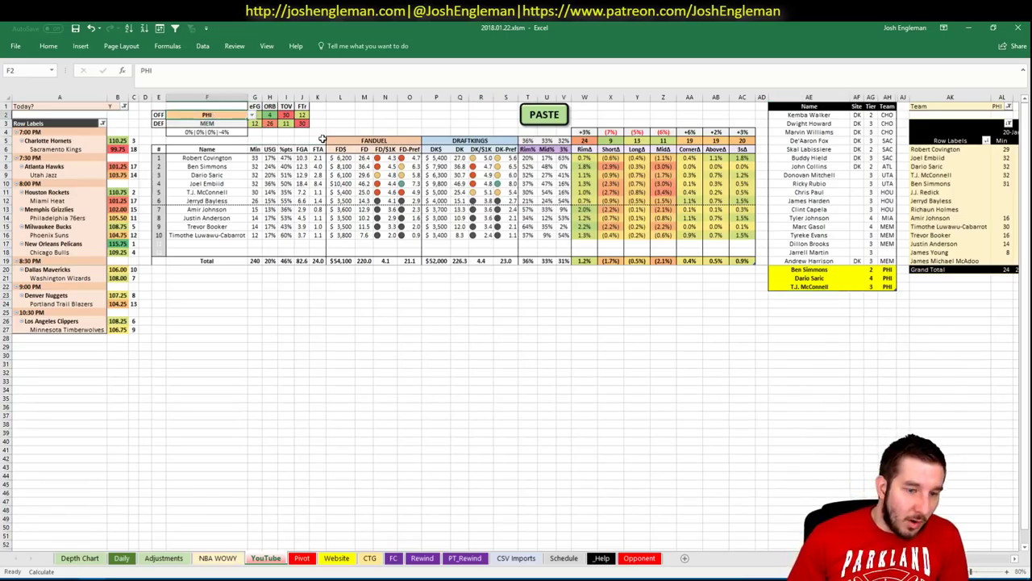
pyautogui.write('MIL')
pyautogui.press('Return')
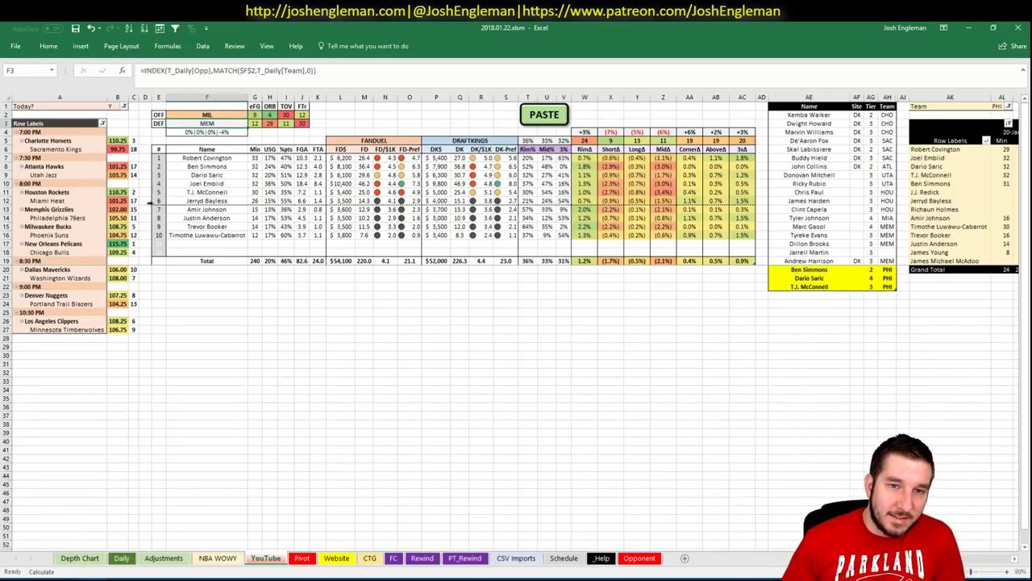
# Find the Bucks on Cleaning the Glass in the browser and select all player rows of their Shooting: Frequency table
pyautogui.hotkey('alt', 'Tab')
pyautogui.click(395, 27)
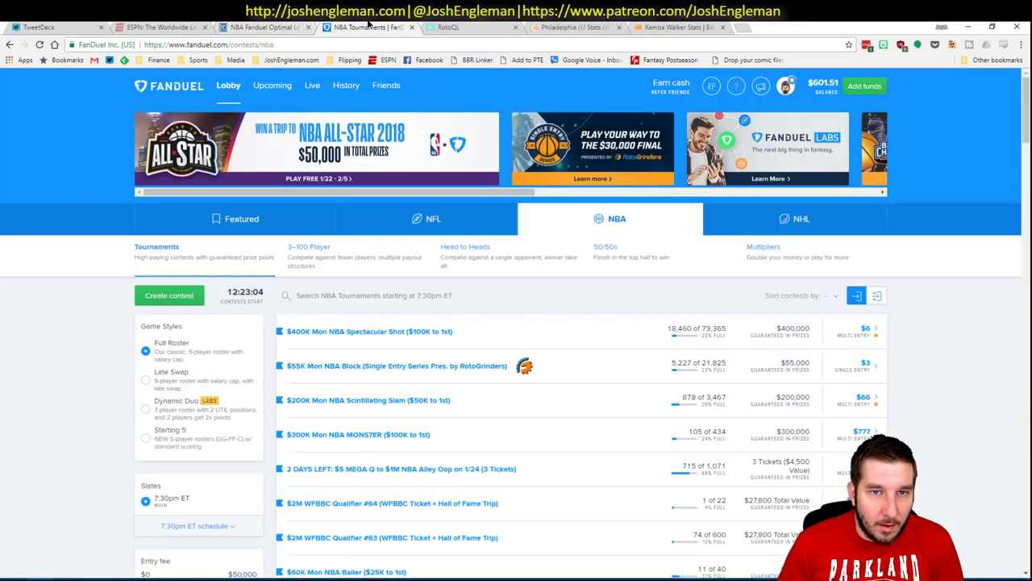
pyautogui.click(601, 26)
pyautogui.click(287, 108)
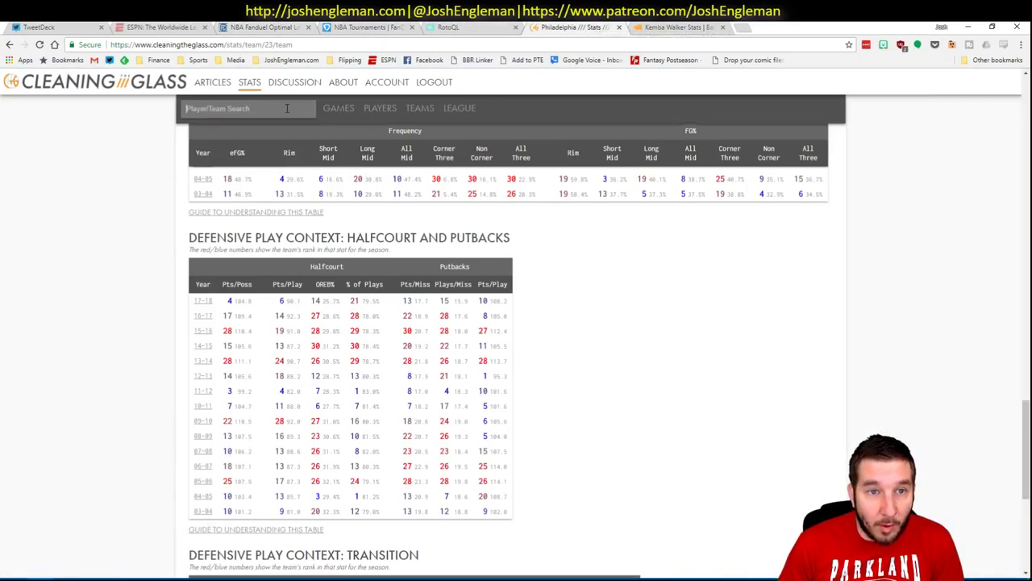
pyautogui.write('bucks')
pyautogui.click(283, 127)
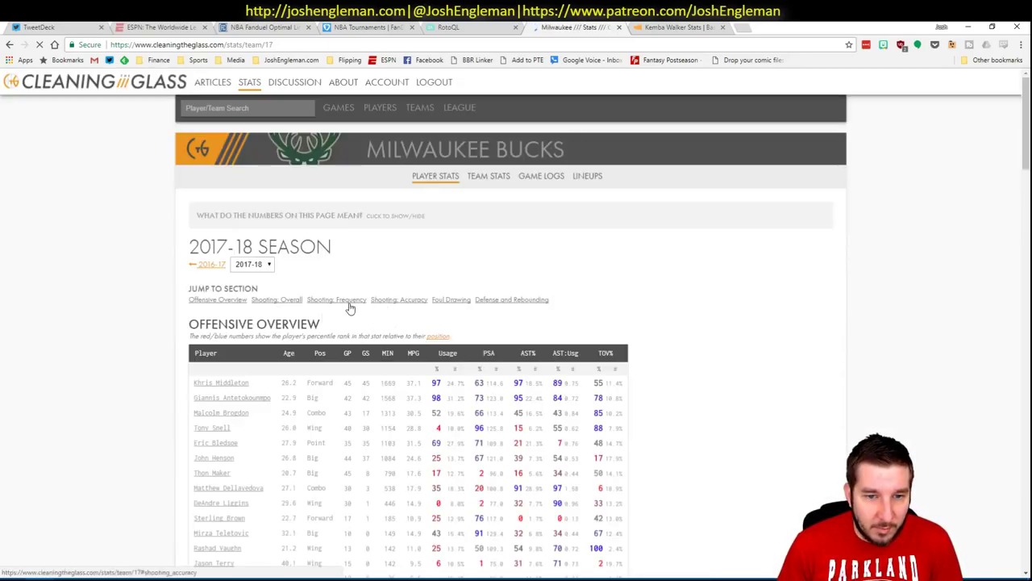
pyautogui.scroll(-7, 347, 306)
pyautogui.moveTo(749, 536); pyautogui.dragTo(196, 252)
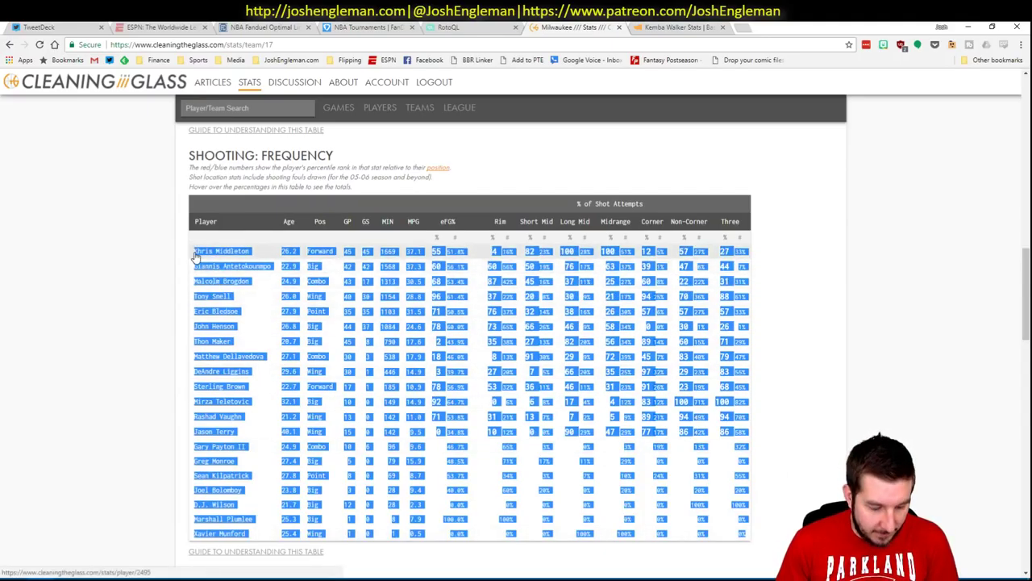
# Return to the Excel workbook and recalculate the projection table for the Bucks
pyautogui.hotkey('alt', 'Tab')
pyautogui.click(206, 167)
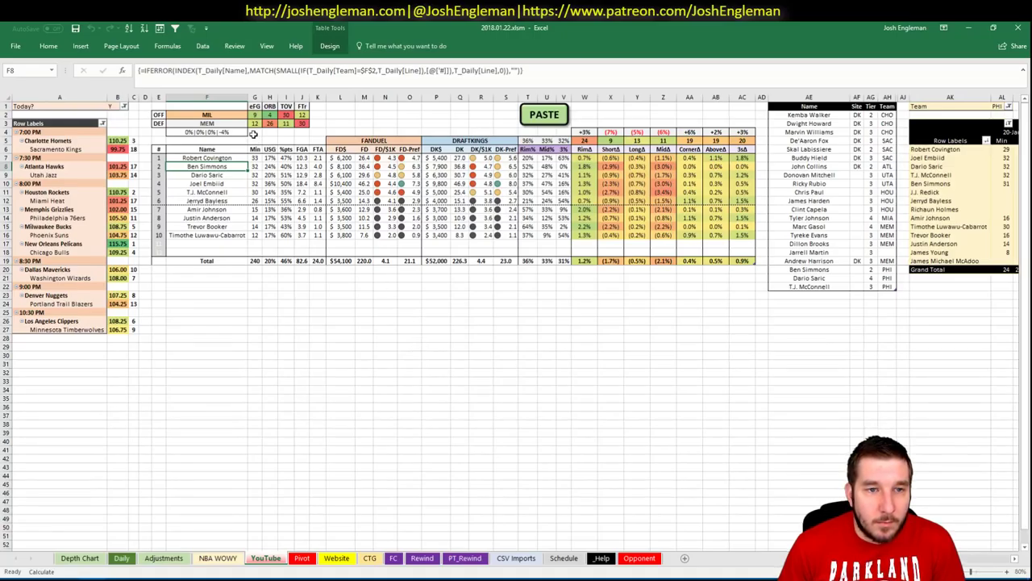
pyautogui.press('F9')
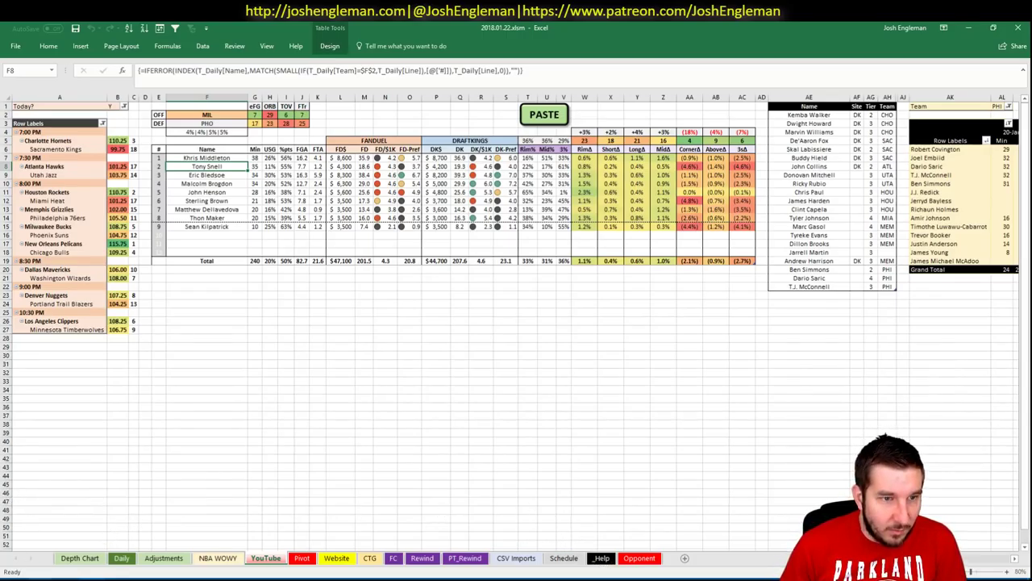
# Check the January 22 NBA spreads with totals on Sportsbook Review in the browser, close the page and return to the workbook
pyautogui.moveTo(56, 580)
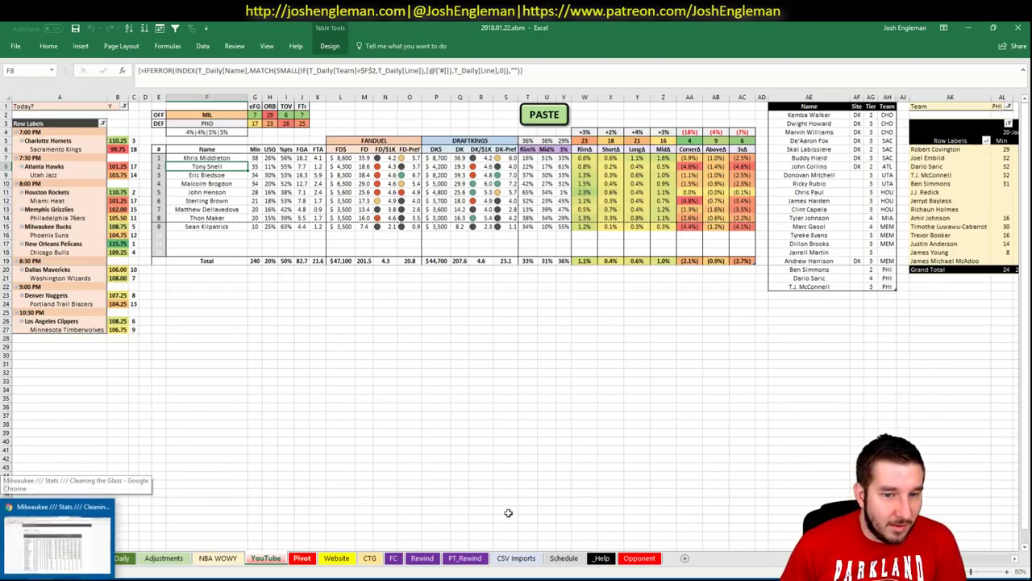
pyautogui.click(56, 536)
pyautogui.click(678, 27)
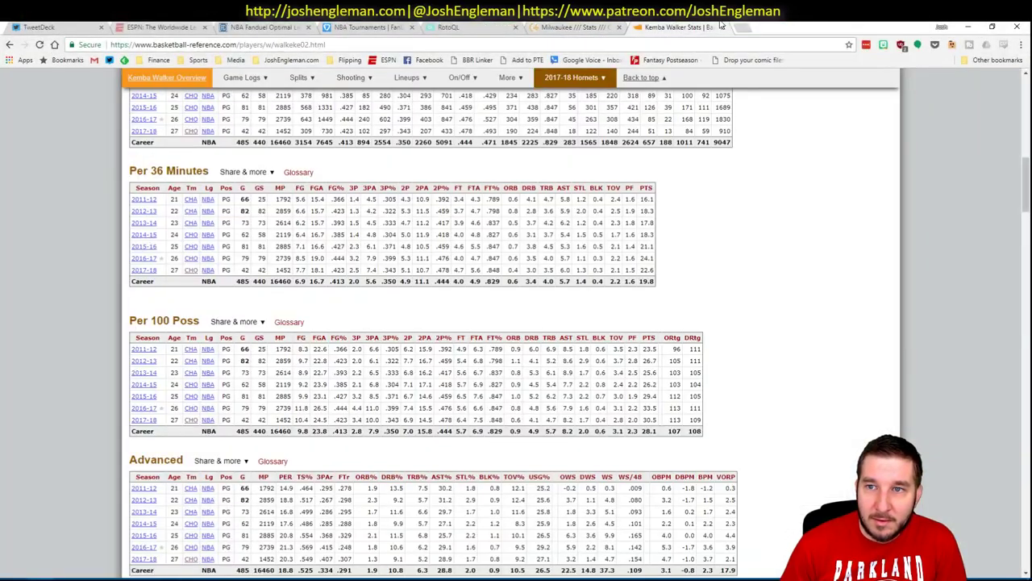
pyautogui.click(286, 59)
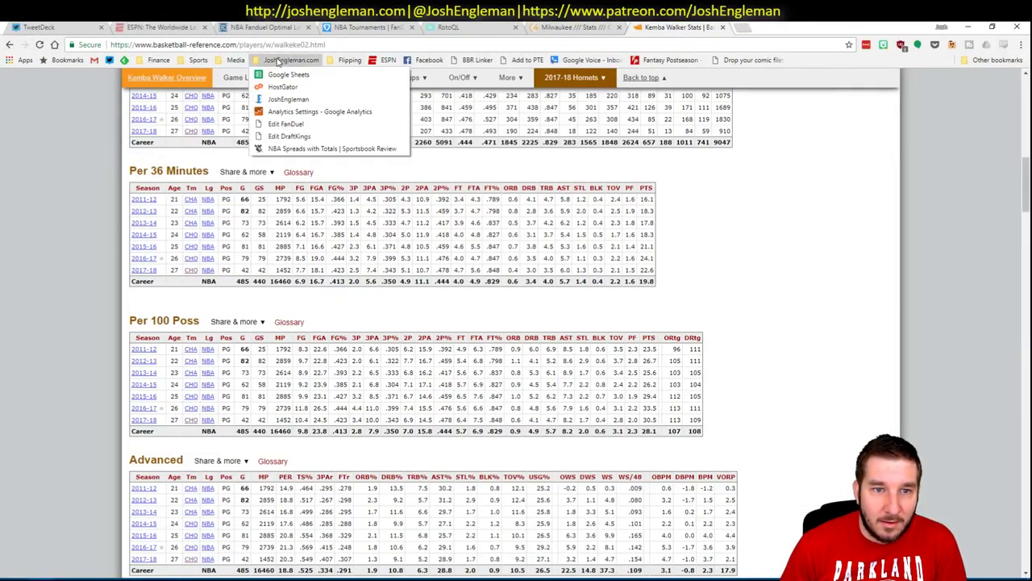
pyautogui.click(315, 148)
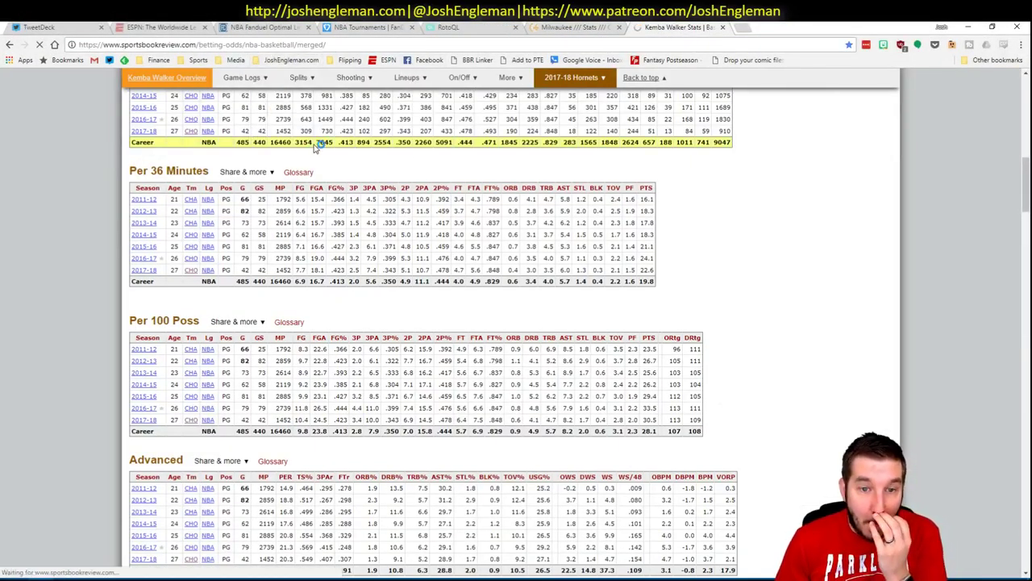
pyautogui.scroll(-1, 355, 363)
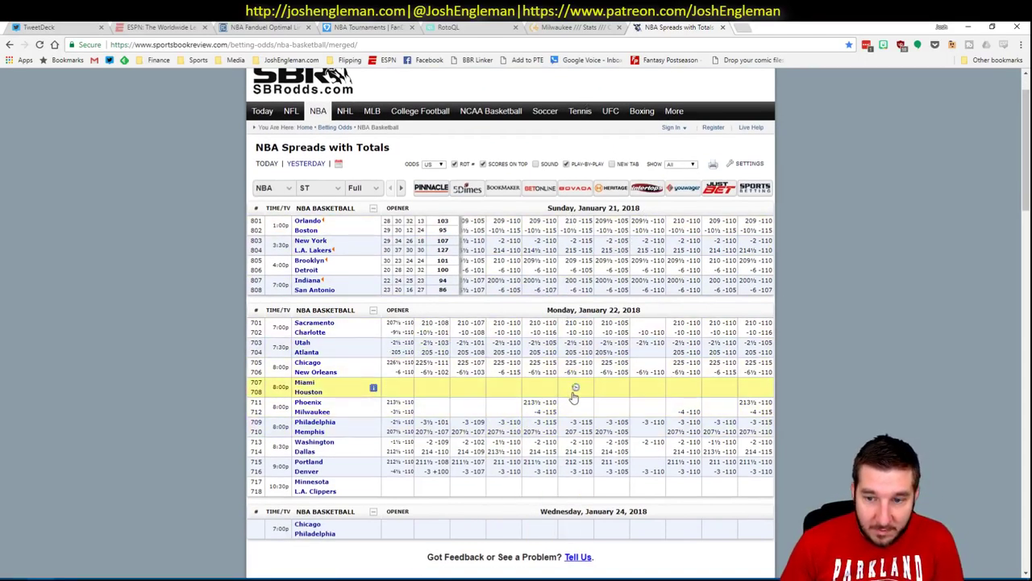
pyautogui.click(724, 28)
pyautogui.hotkey('alt', 'Tab')
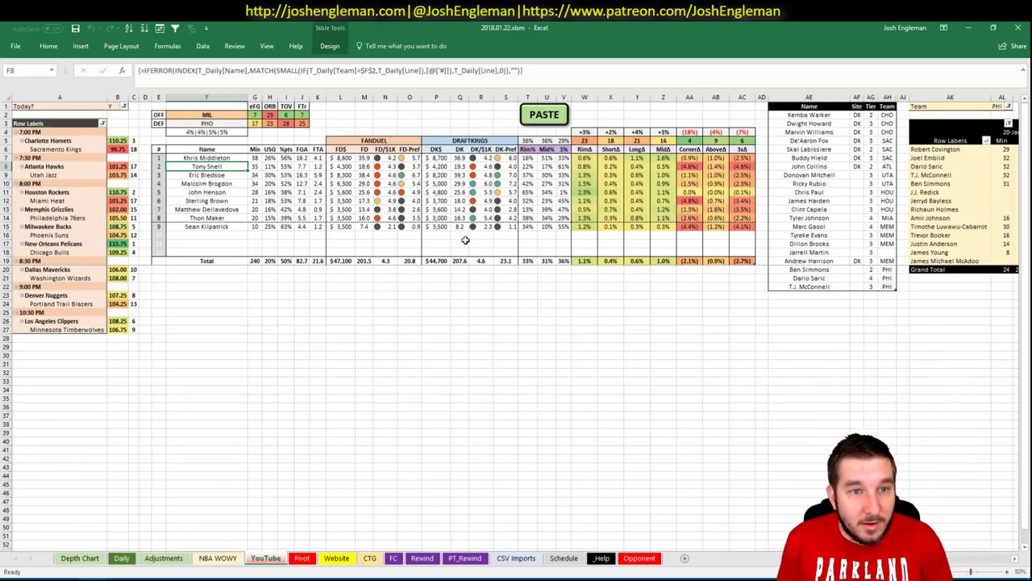
# Filter the recent-games pivot table beside the shortlist to team MIL
pyautogui.click(795, 294)
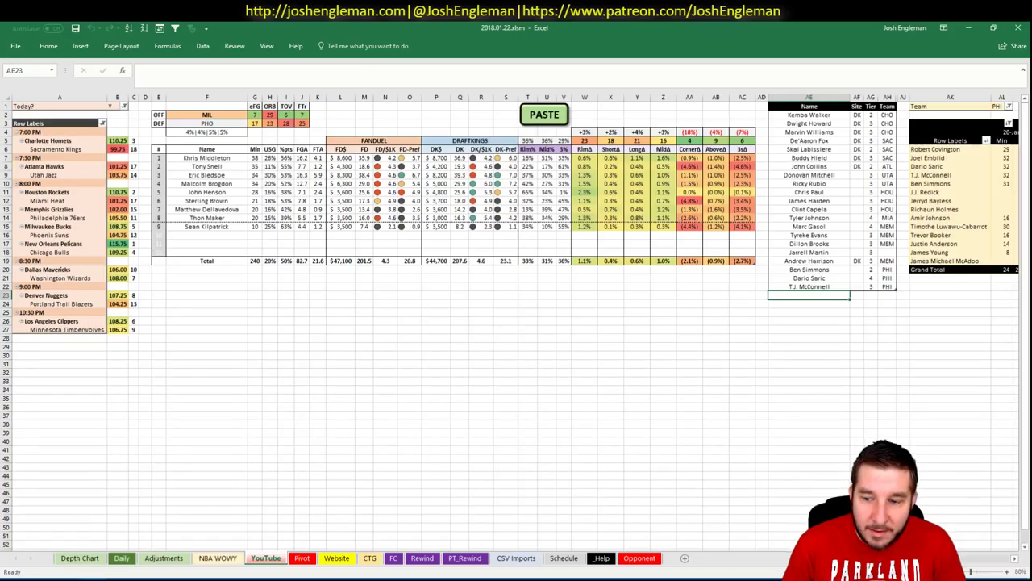
pyautogui.hscroll(6, 517, 323)
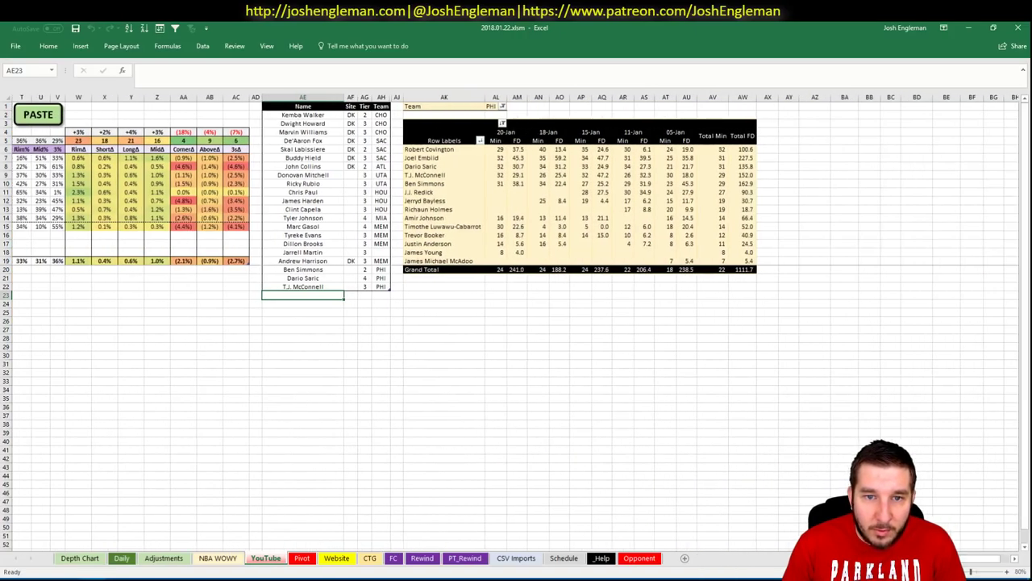
pyautogui.click(489, 106)
pyautogui.write('MIL')
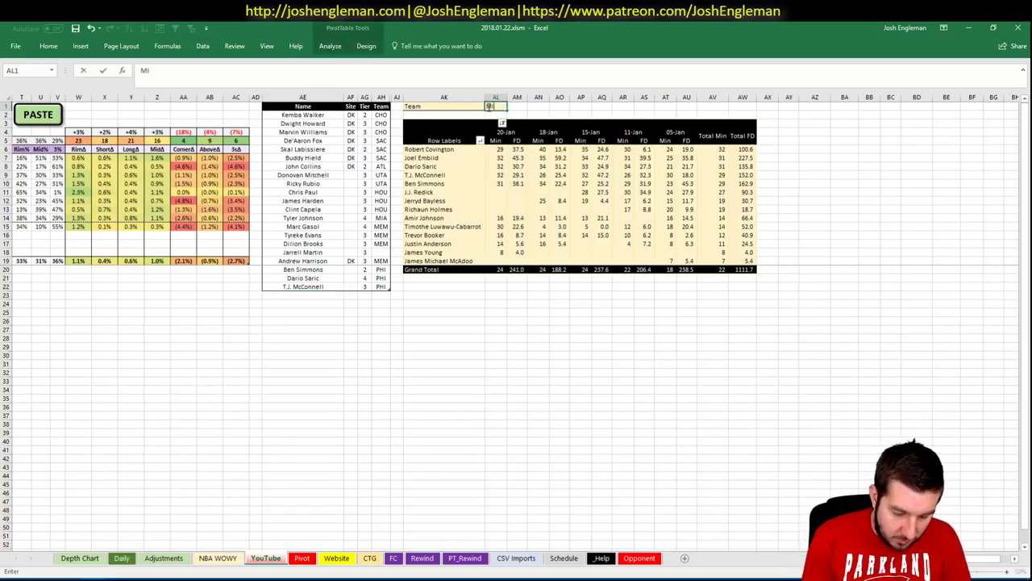
pyautogui.press('Return')
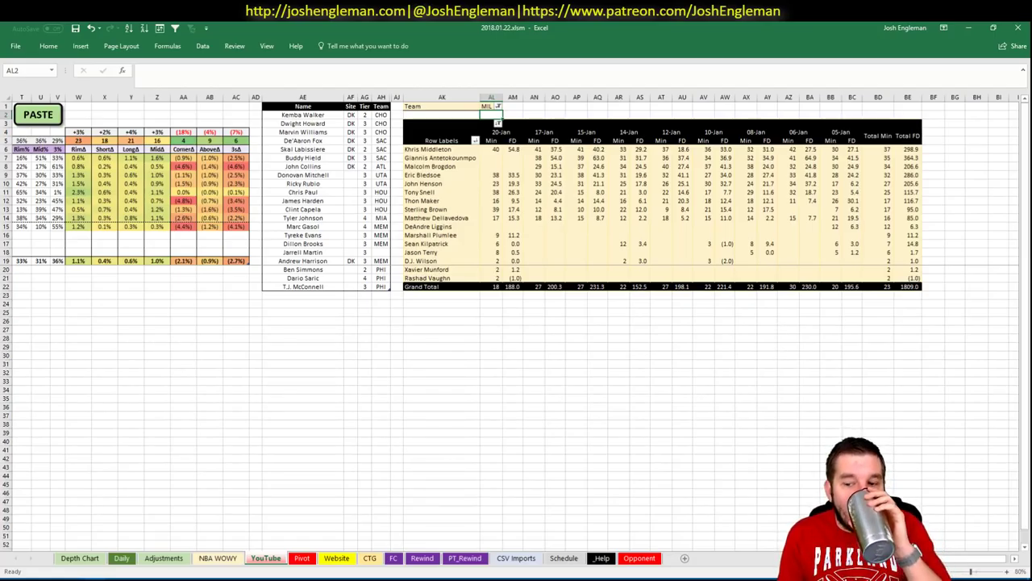
# Review the Bucks' player projections on the Pivot sheet, check the Daily sheet and return to the YouTube sheet
pyautogui.hscroll(-10, 516, 322)
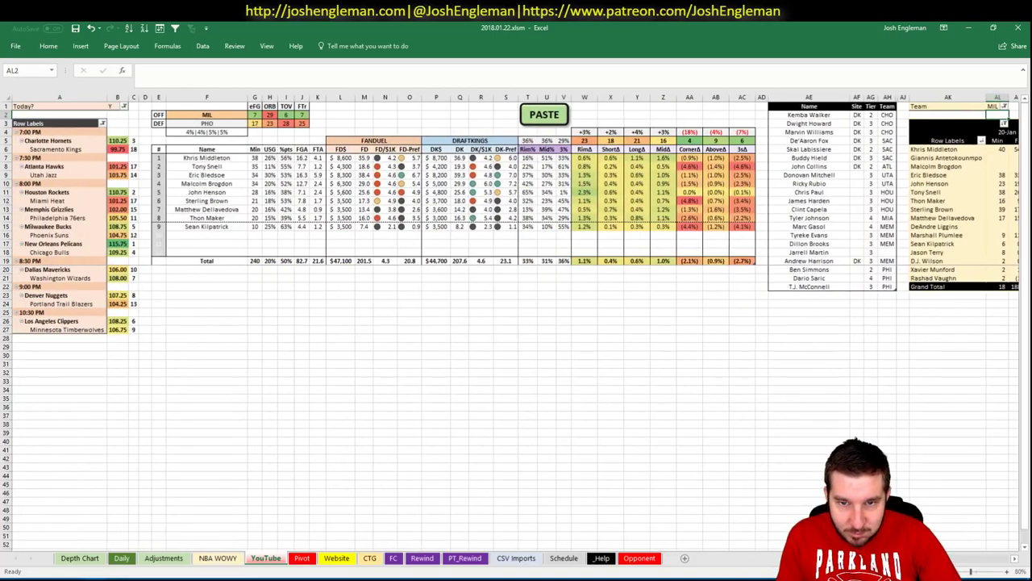
pyautogui.click(302, 557)
pyautogui.click(284, 434)
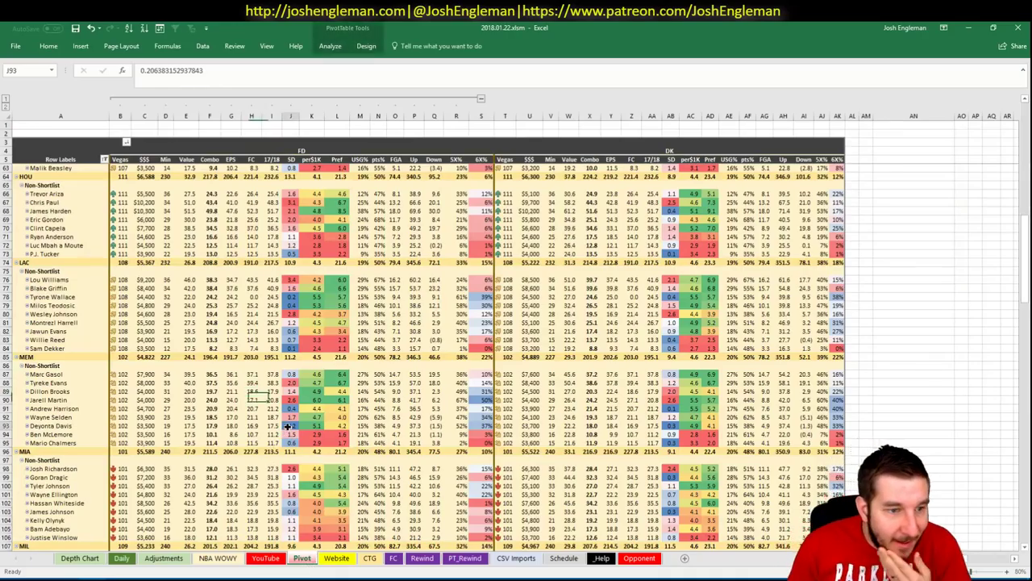
pyautogui.scroll(-4, 287, 428)
pyautogui.scroll(-3, 287, 427)
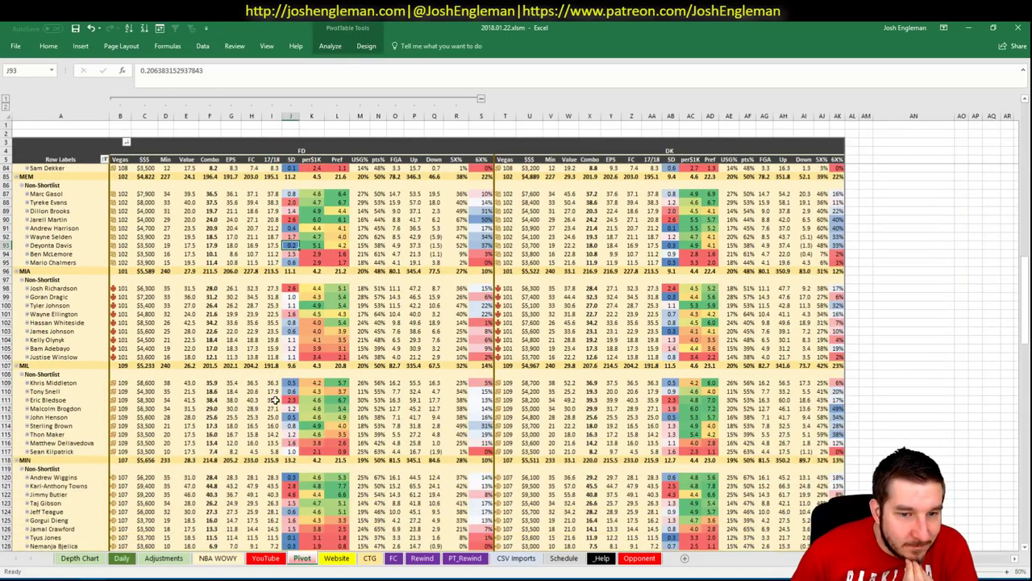
pyautogui.click(274, 382)
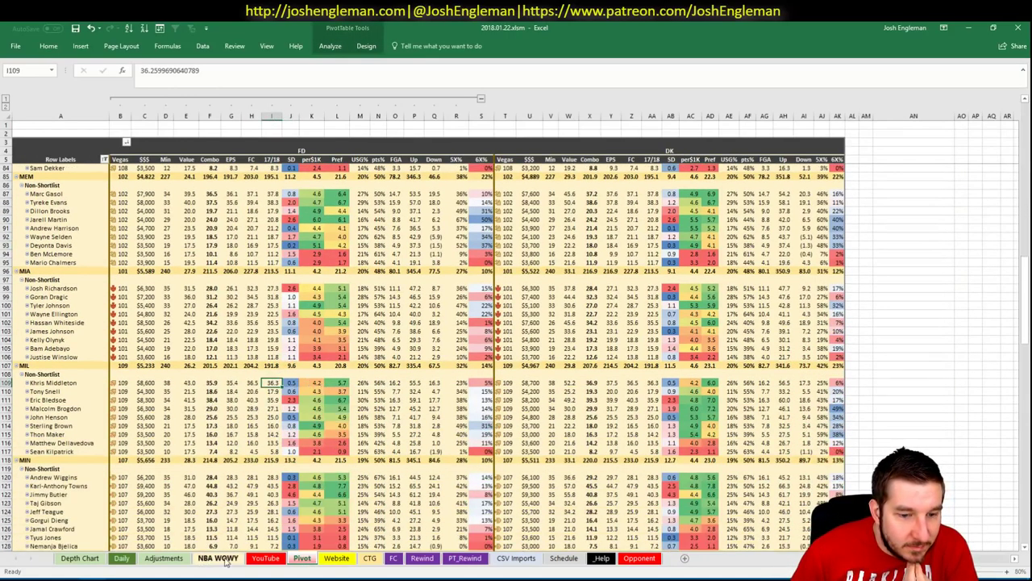
pyautogui.click(122, 558)
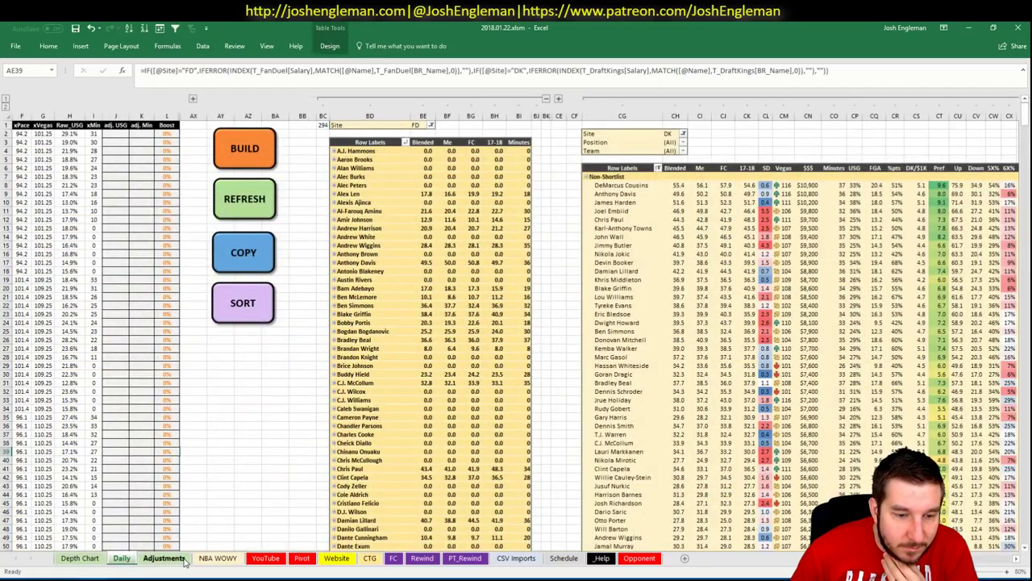
pyautogui.click(265, 558)
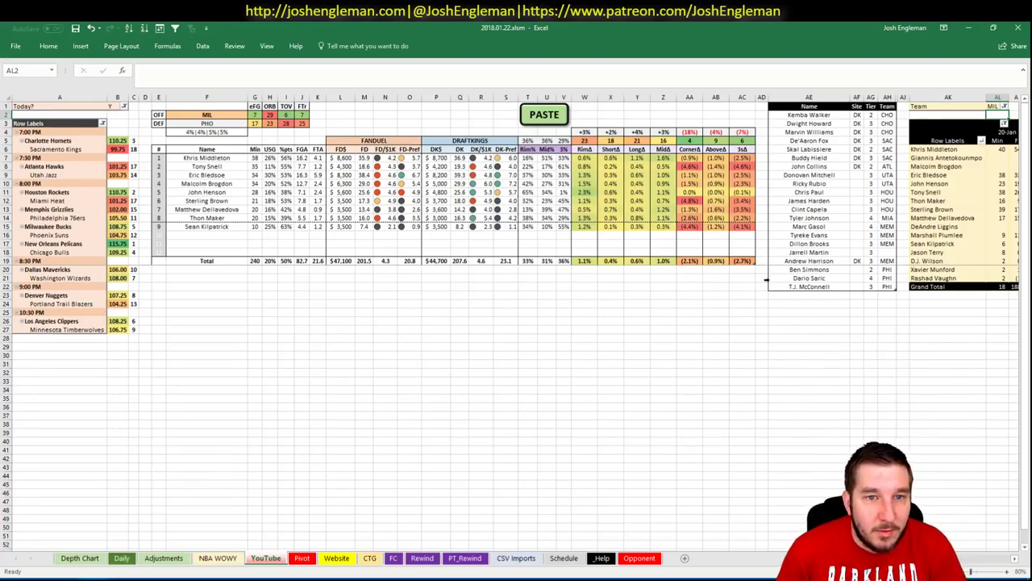
# Add Eric Bledsoe to the end of the player shortlist as tier 2, leaving the site blank
pyautogui.click(824, 299)
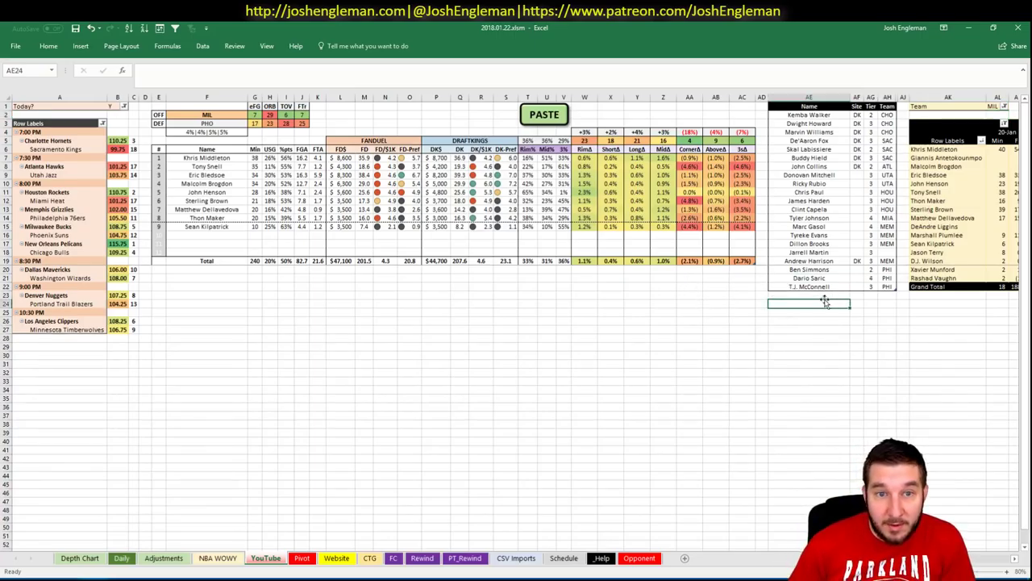
pyautogui.hscroll(5, 948, 516)
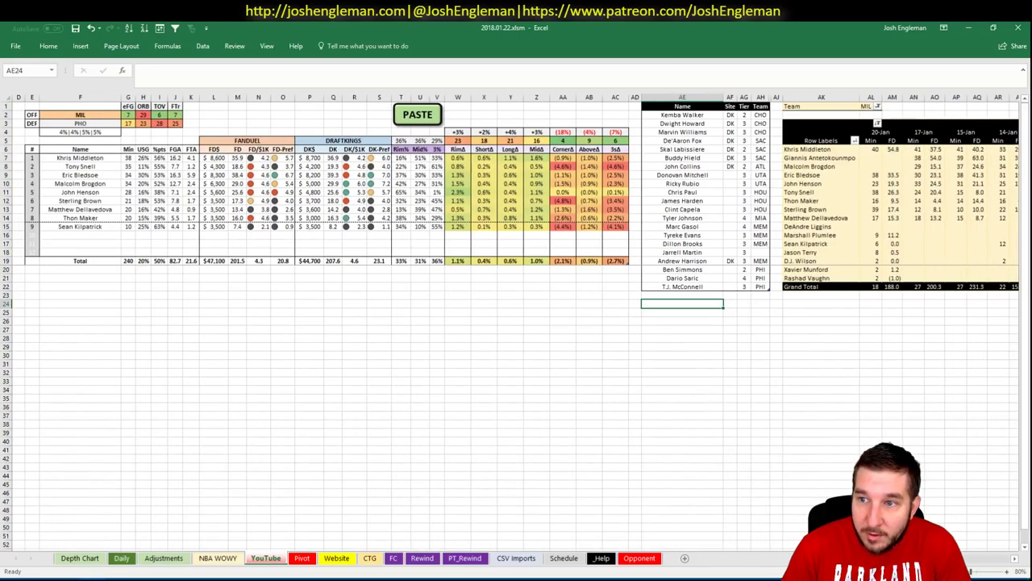
pyautogui.hscroll(-5, 781, 545)
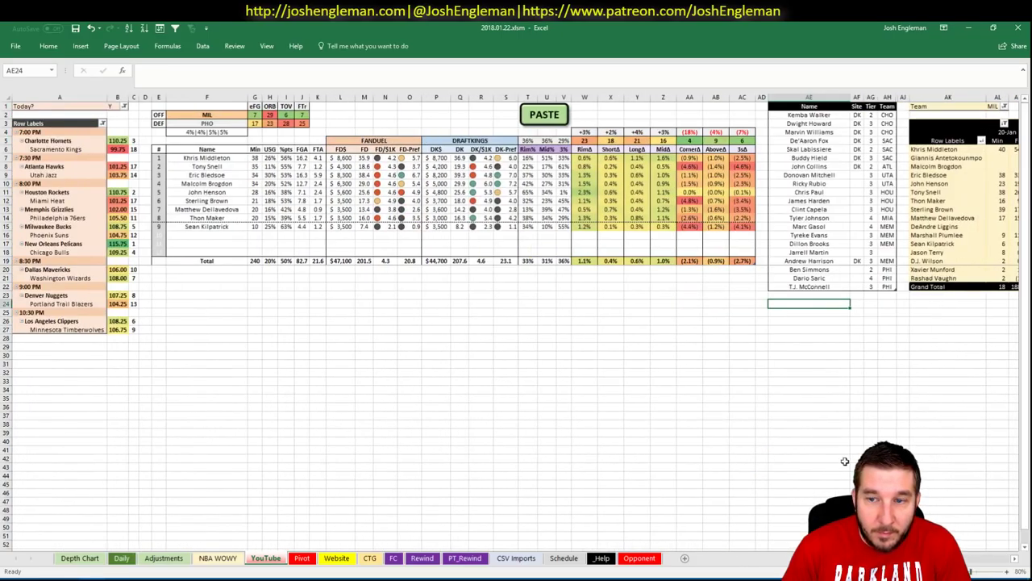
pyautogui.press('Up')
pyautogui.write('Eric')
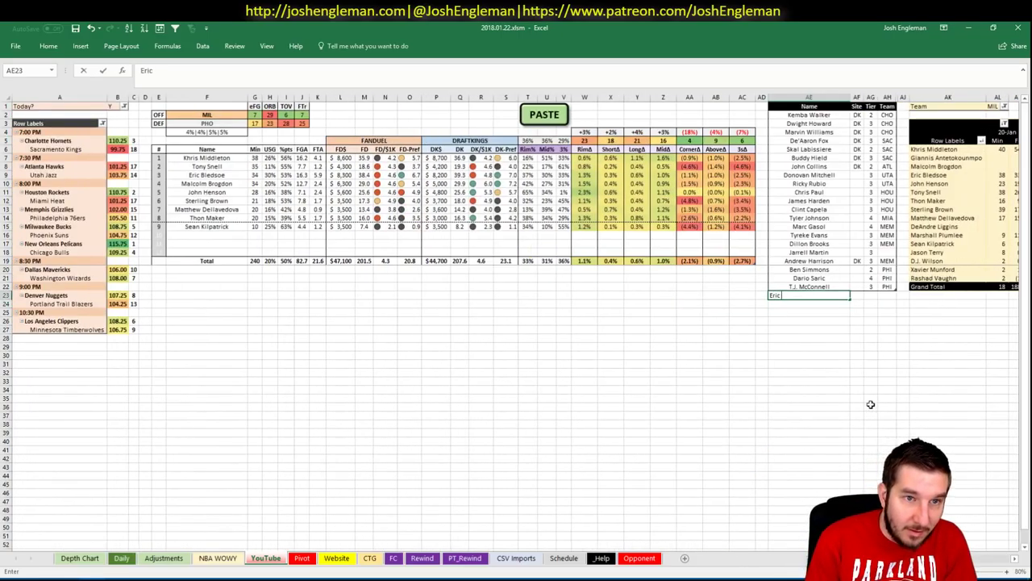
pyautogui.write(' Bleds')
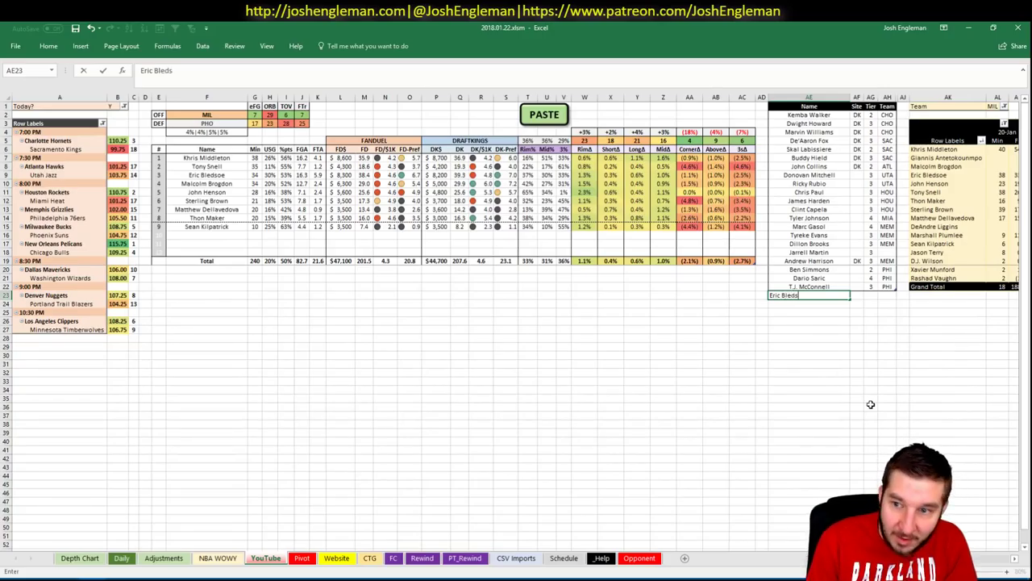
pyautogui.write('oe')
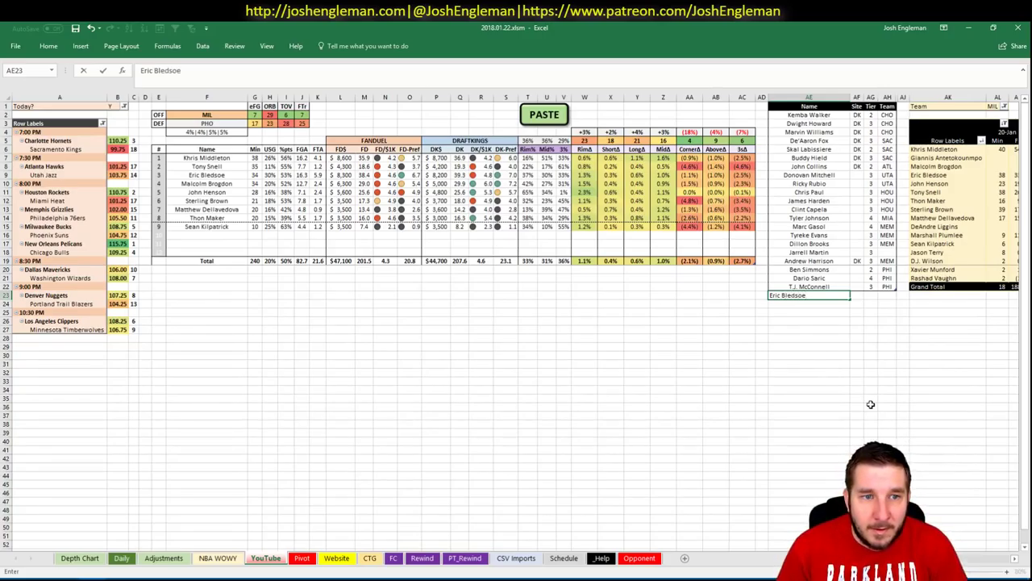
pyautogui.press('Return')
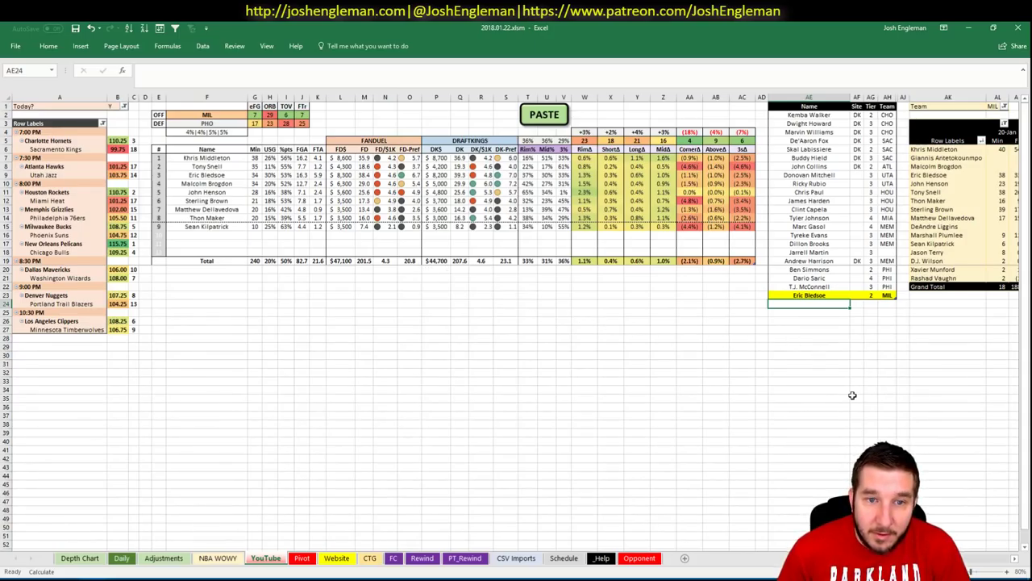
# Check the Bucks' recent games and add Malcolm Brogdon to the shortlist with site DK and tier 2
pyautogui.hscroll(5, 516, 323)
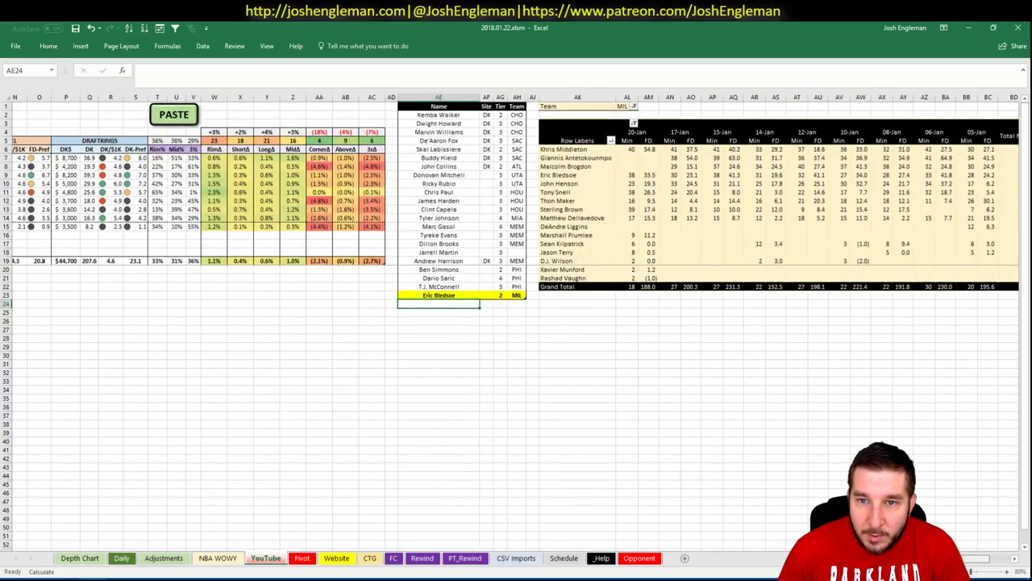
pyautogui.hscroll(5, 516, 323)
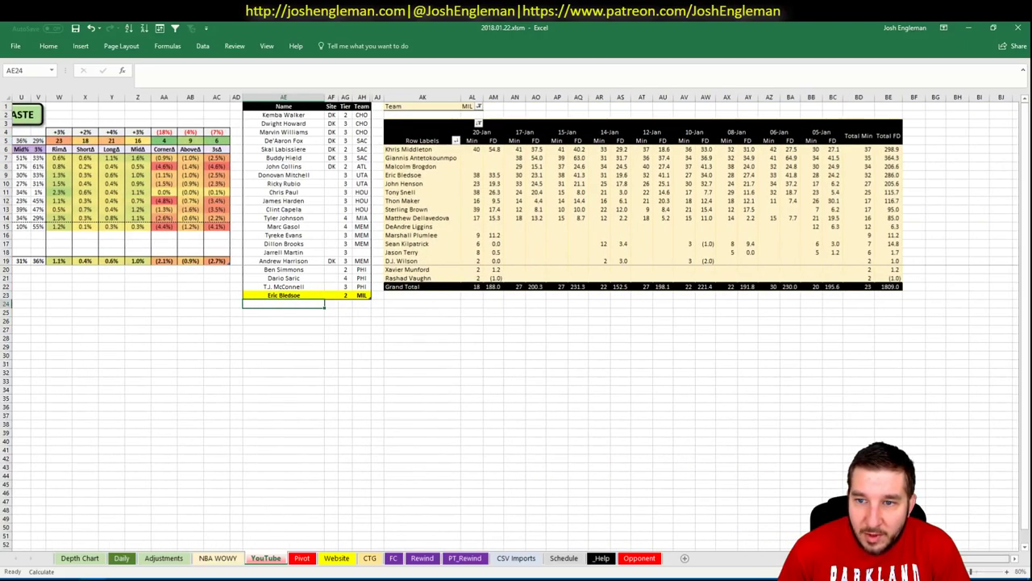
pyautogui.hscroll(-10, 608, 506)
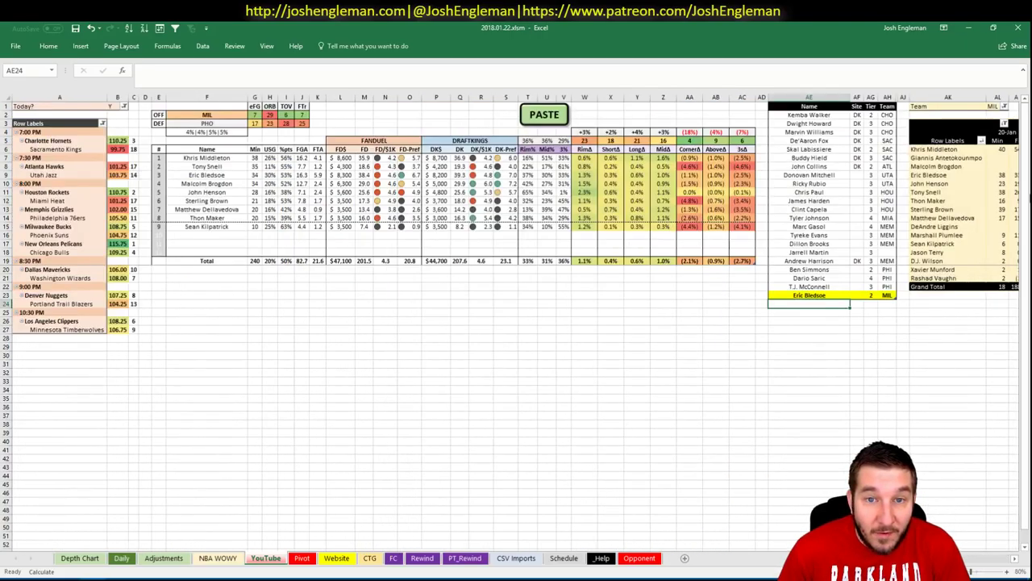
pyautogui.write('Malcolm')
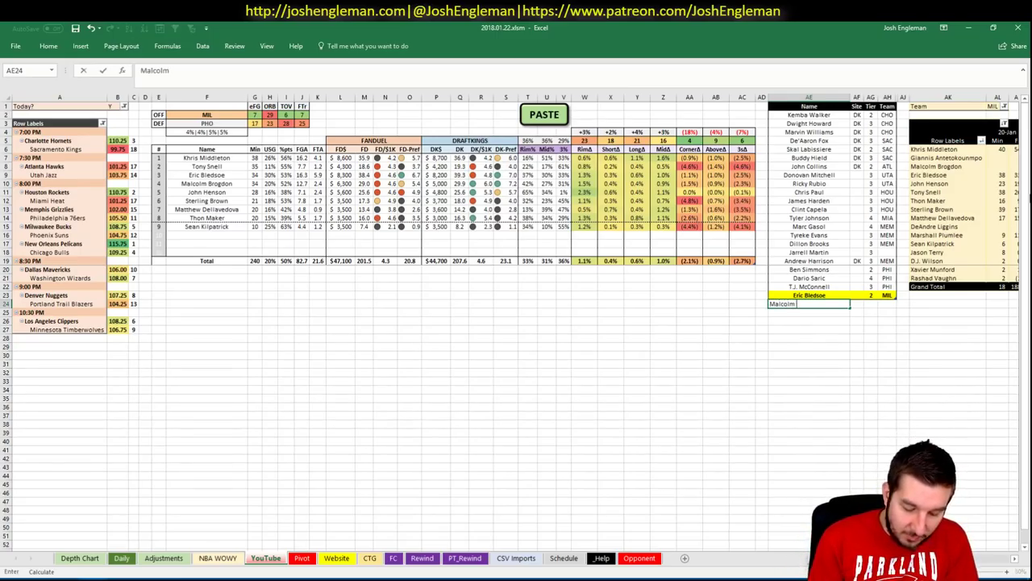
pyautogui.write(' Brogdon')
pyautogui.press('Tab')
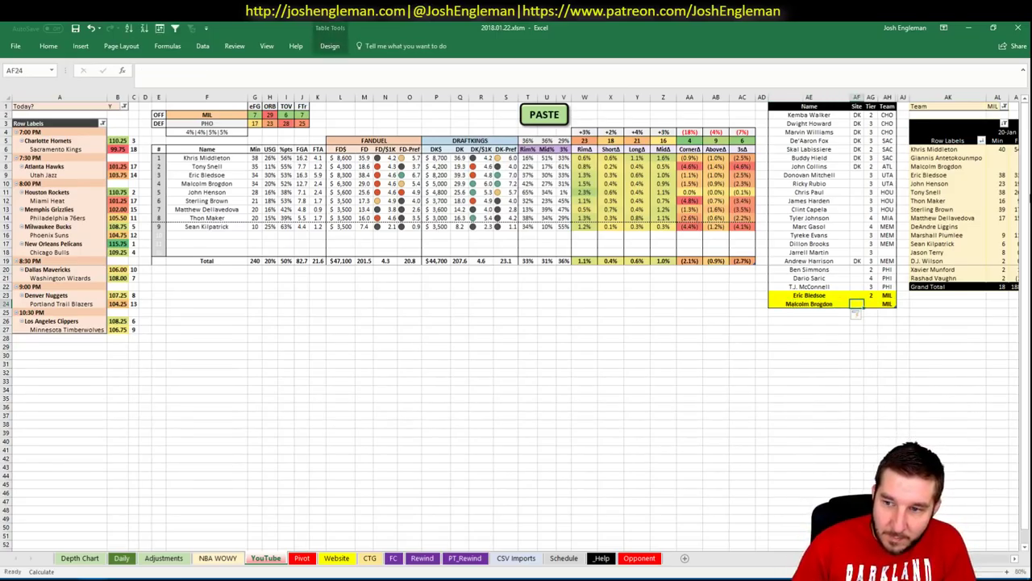
pyautogui.write('DK')
pyautogui.press('Tab')
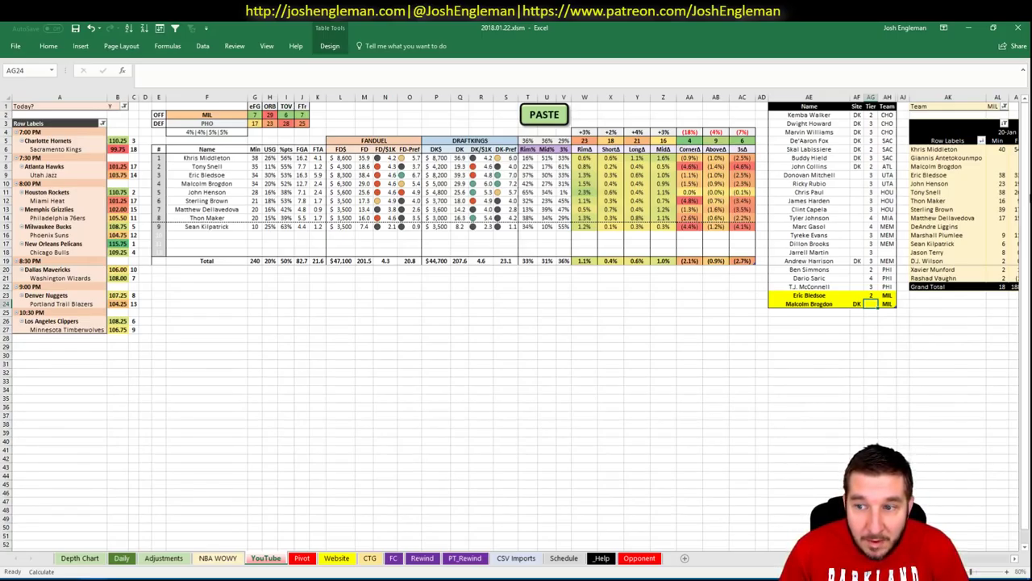
pyautogui.write('2')
pyautogui.press('Return')
# Add a second shortlist entry for Malcolm Brogdon with site FD and tier 4
pyautogui.write('Malcolm Brogdon')
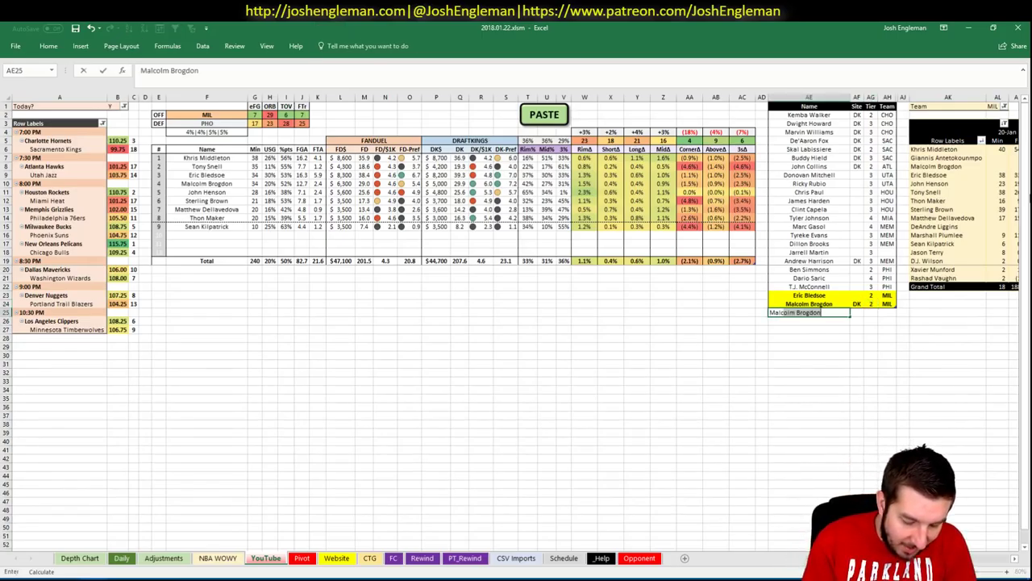
pyautogui.press('Tab')
pyautogui.write('FD')
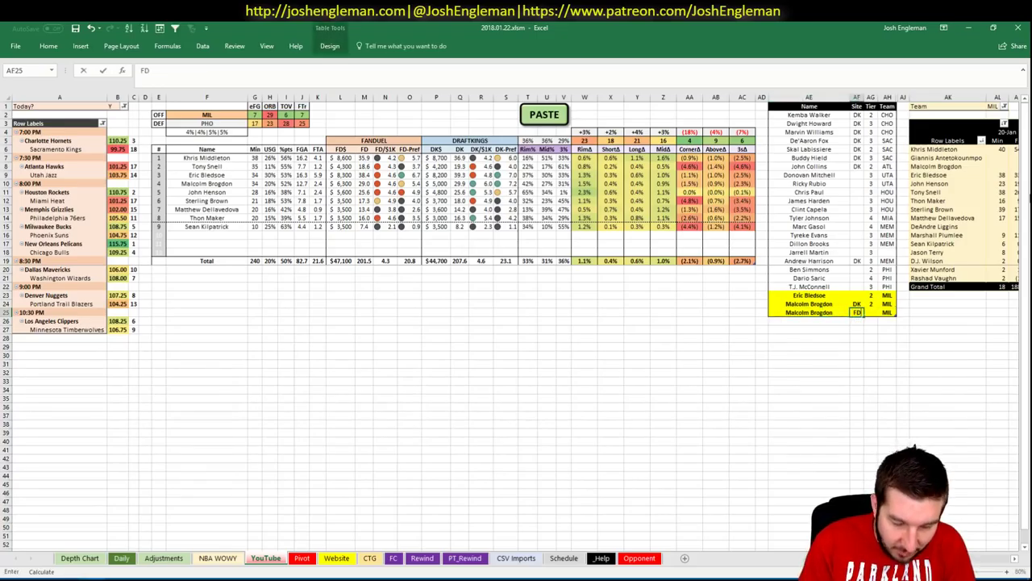
pyautogui.press('Tab')
pyautogui.write('4')
pyautogui.press('Return')
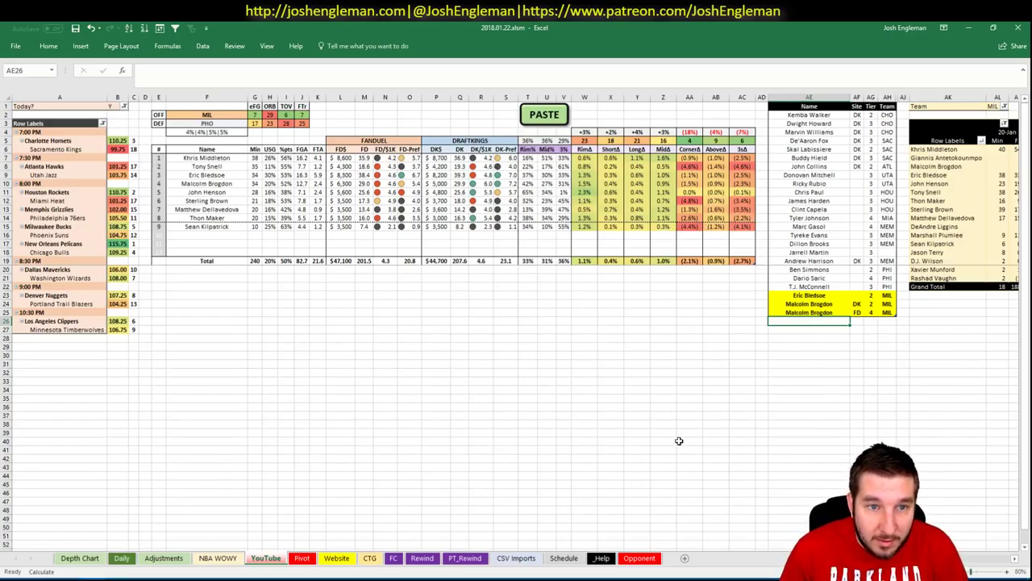
# Compare Malcolm Brogdon's and the other Bucks' recent-game minutes and FD points with the projection table
pyautogui.hscroll(8, 749, 490)
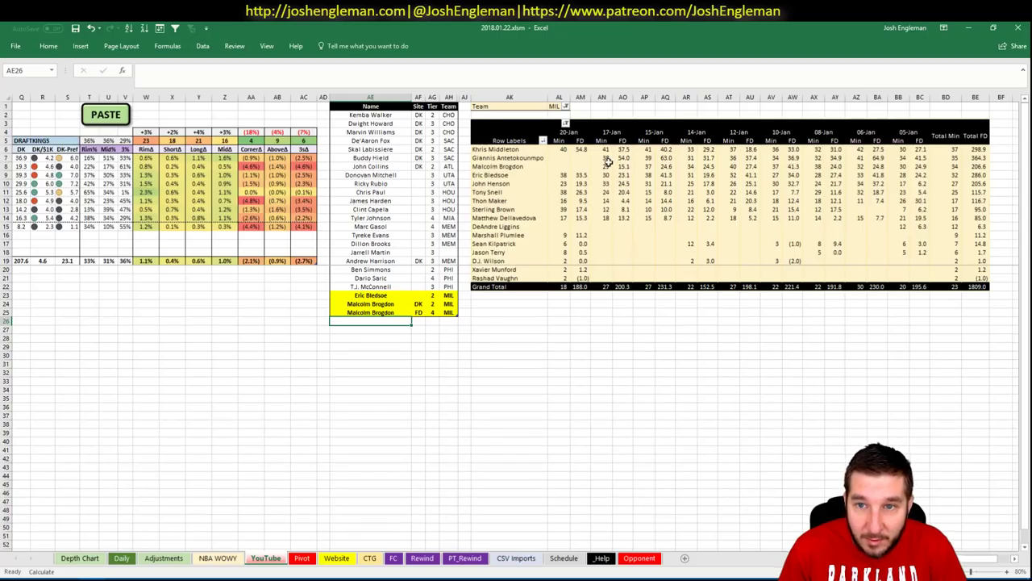
pyautogui.click(794, 166)
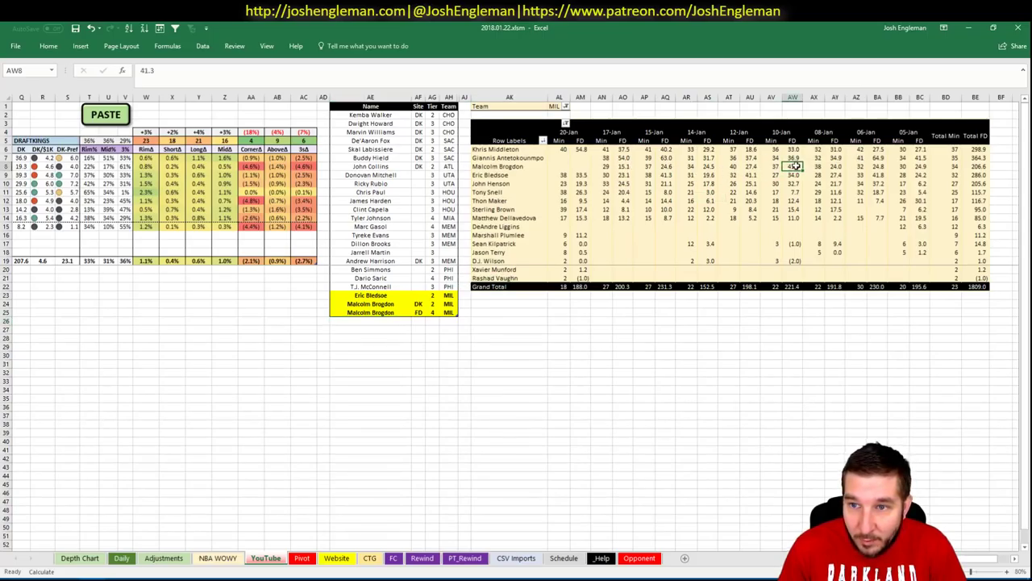
pyautogui.hscroll(-8, 516, 323)
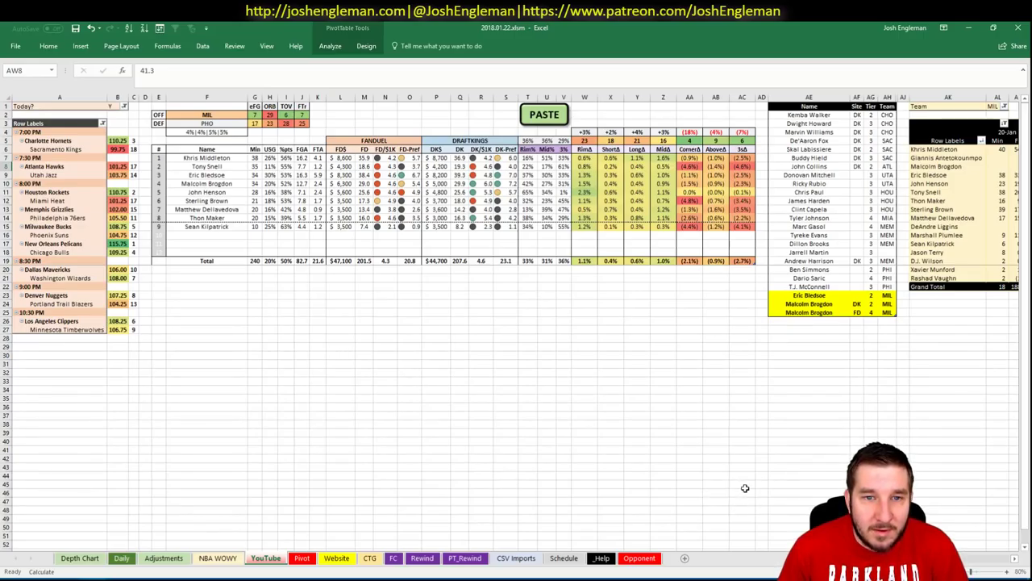
pyautogui.hscroll(10, 516, 323)
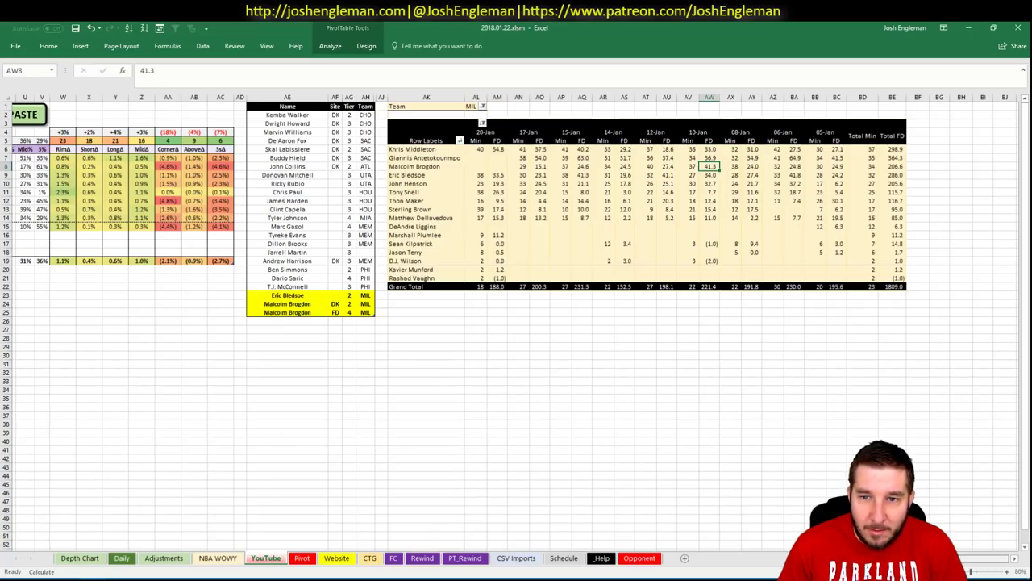
pyautogui.hscroll(-10, 768, 548)
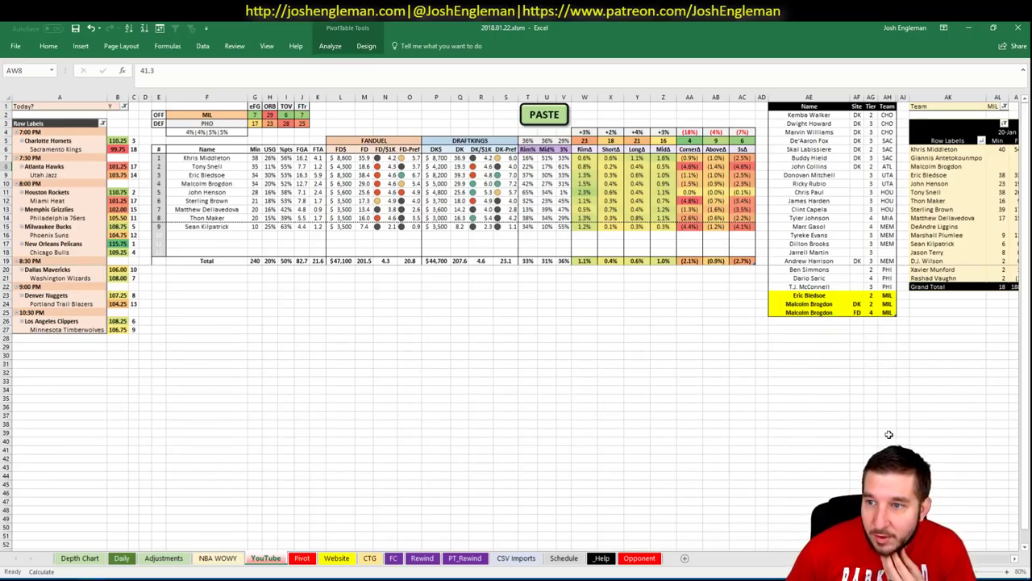
pyautogui.hscroll(3, 516, 322)
pyautogui.hscroll(-3, 803, 538)
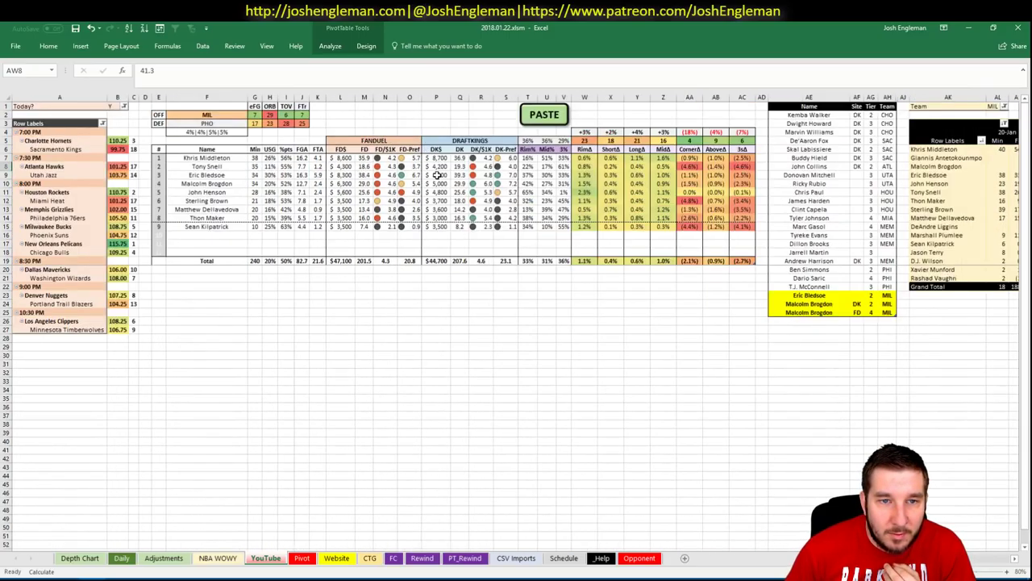
# Set the offense team of the projection table to PHO
pyautogui.click(209, 114)
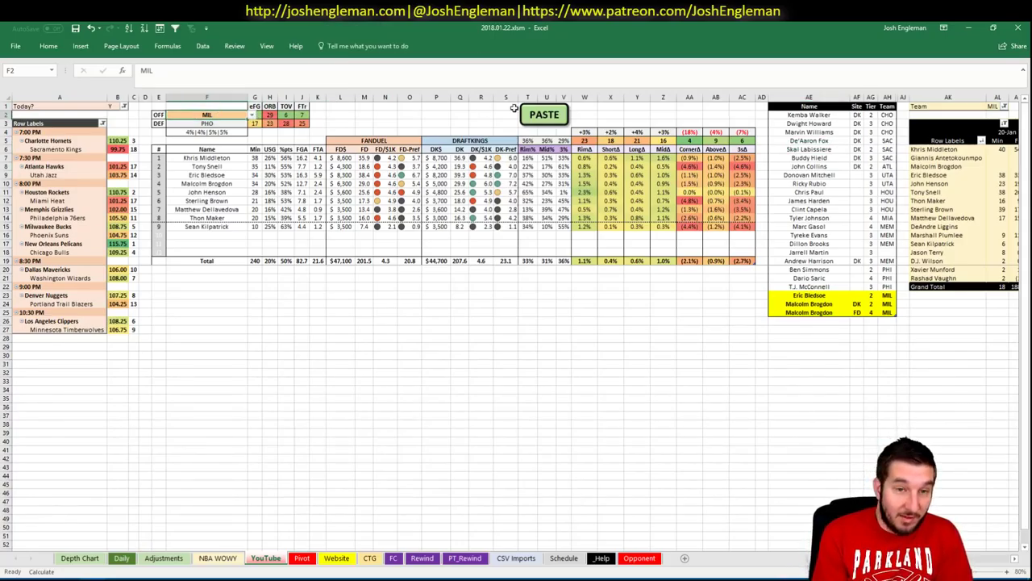
pyautogui.write('PHO')
pyautogui.press('Return')
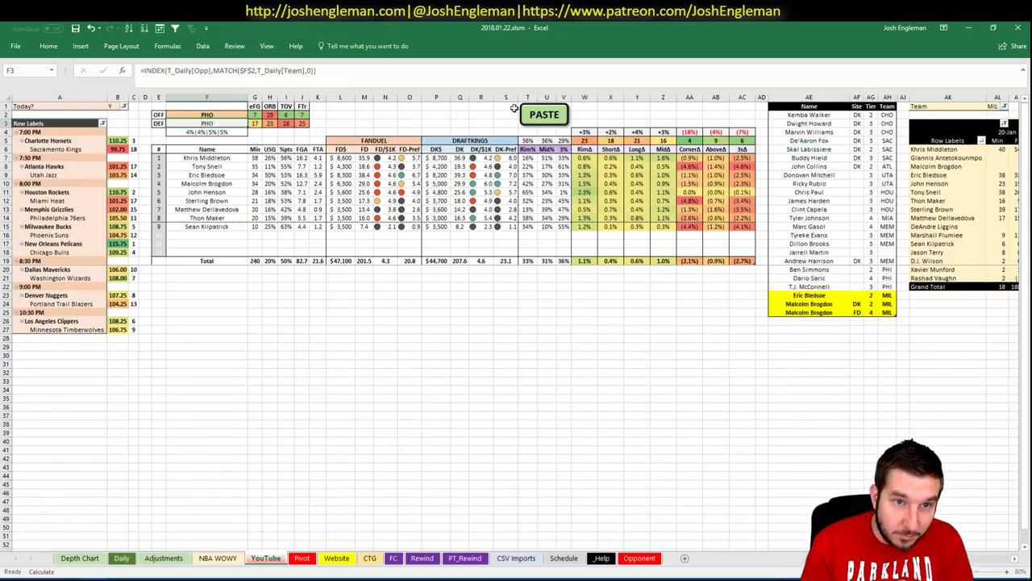
# Switch to the browser, find the Phoenix Suns on Cleaning the Glass and go to their Shooting: Frequency table
pyautogui.hotkey('alt', 'Tab')
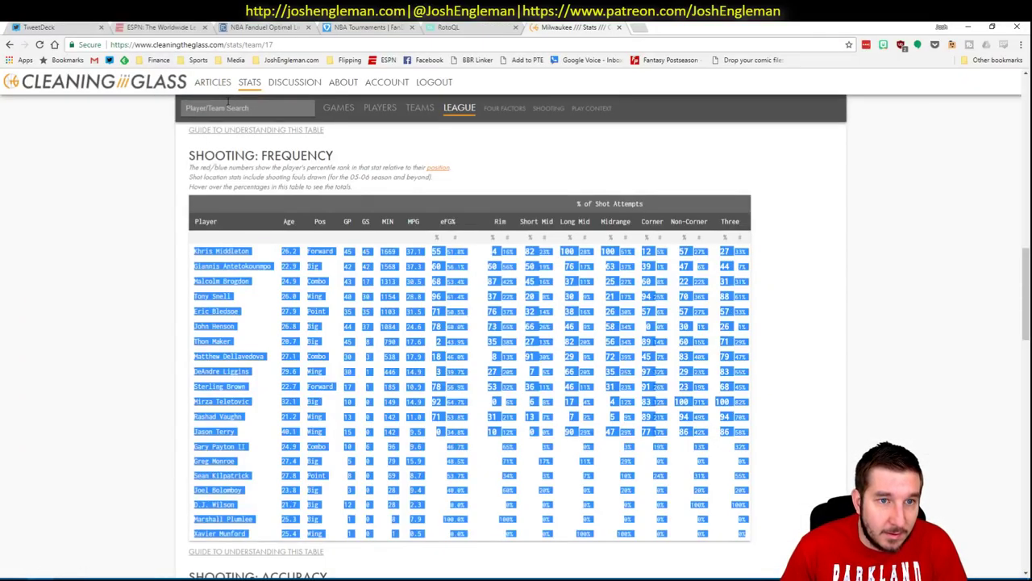
pyautogui.click(228, 109)
pyautogui.write('su')
pyautogui.press('BackSpace')
pyautogui.press('BackSpace')
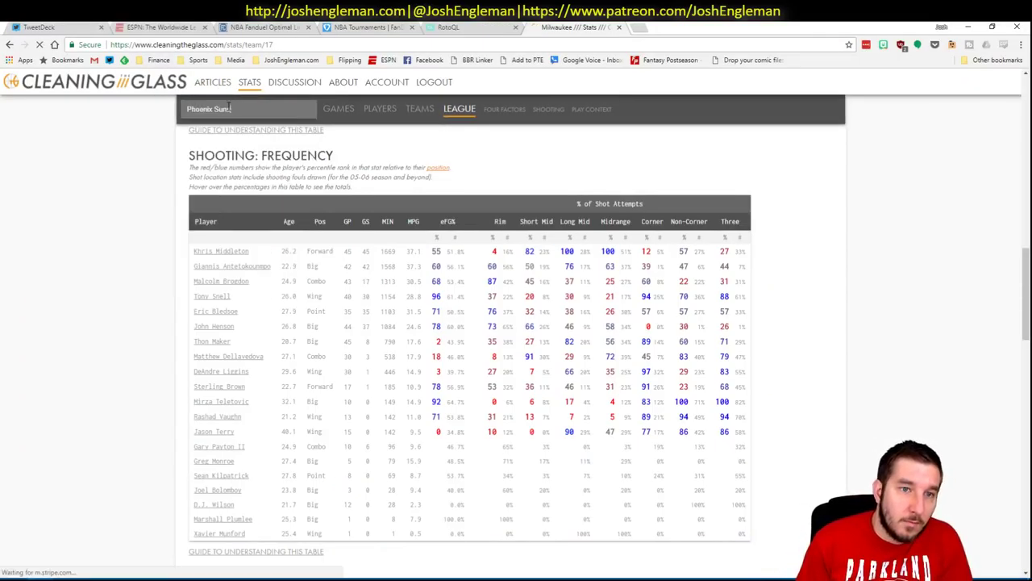
pyautogui.hotkey('alt', 'Tab')
pyautogui.hotkey('alt', 'Tab')
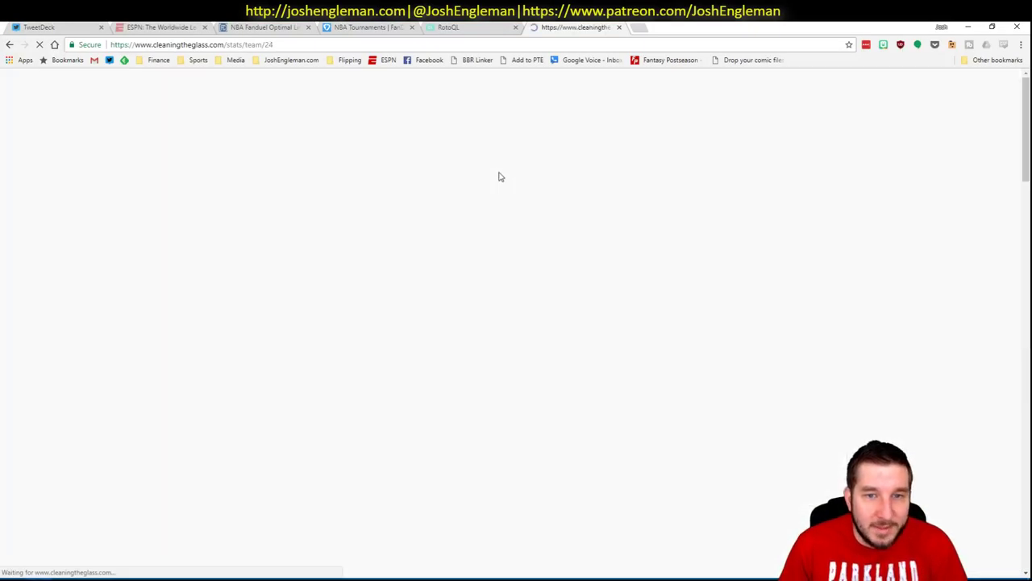
pyautogui.hotkey('alt', 'Tab')
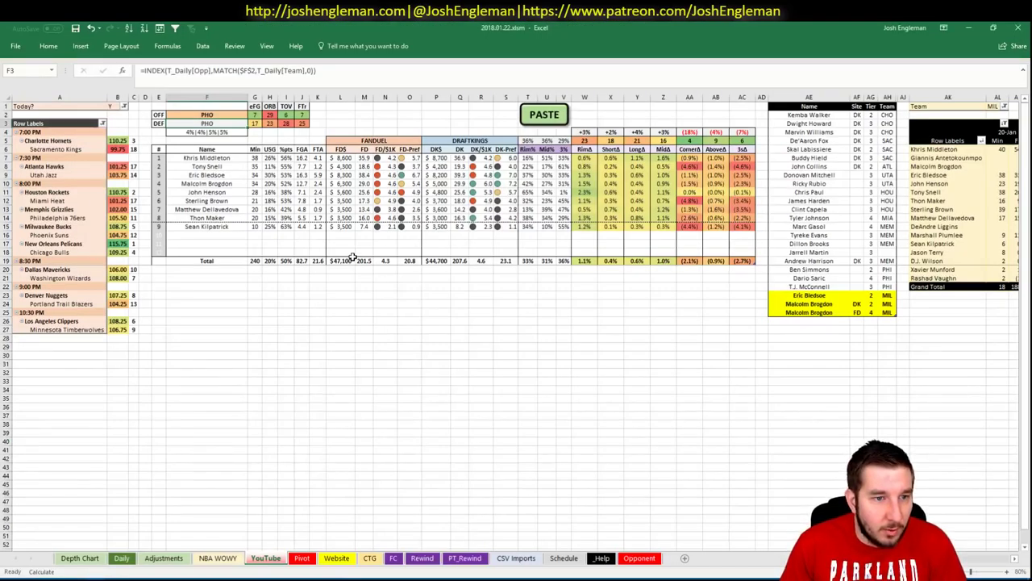
pyautogui.hotkey('alt', 'Tab')
pyautogui.click(341, 300)
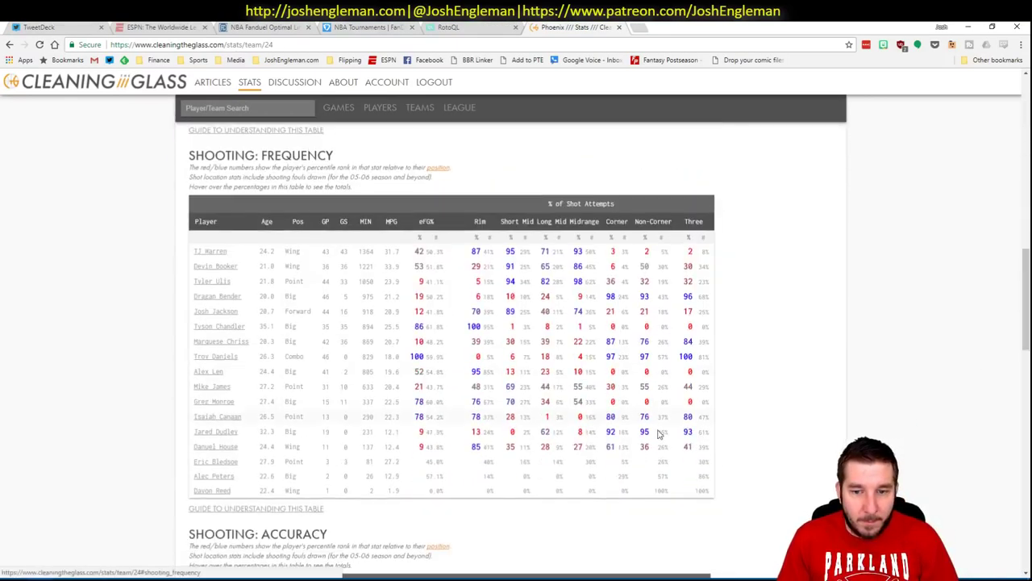
# Copy the Suns' player rows from the Shooting: Frequency table, switch to the Excel workbook and run its paste macro to update the projections
pyautogui.moveTo(706, 492); pyautogui.dragTo(194, 257)
pyautogui.hotkey('ctrl', 'c')
pyautogui.hotkey('alt', 'Tab')
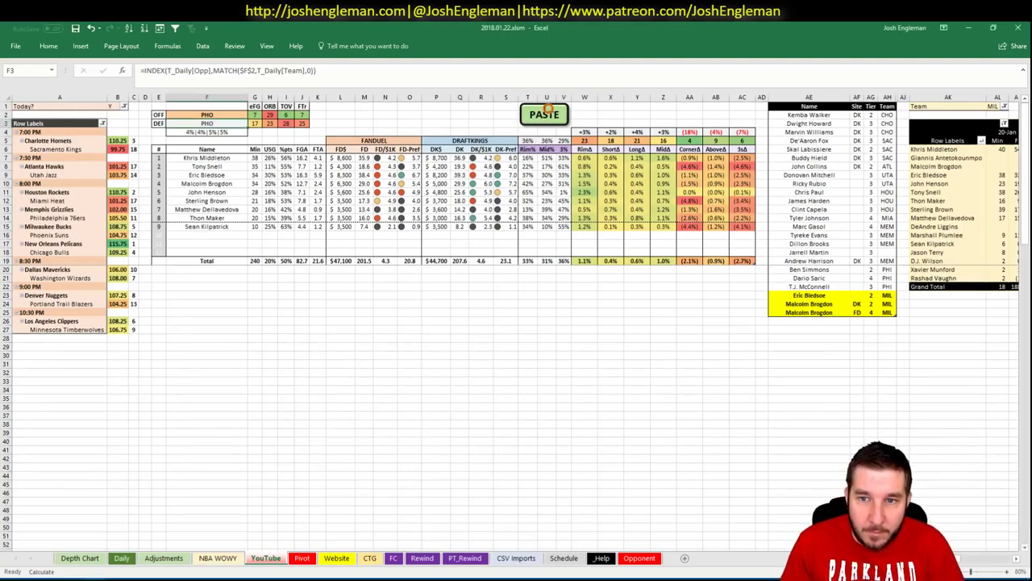
pyautogui.click(545, 113)
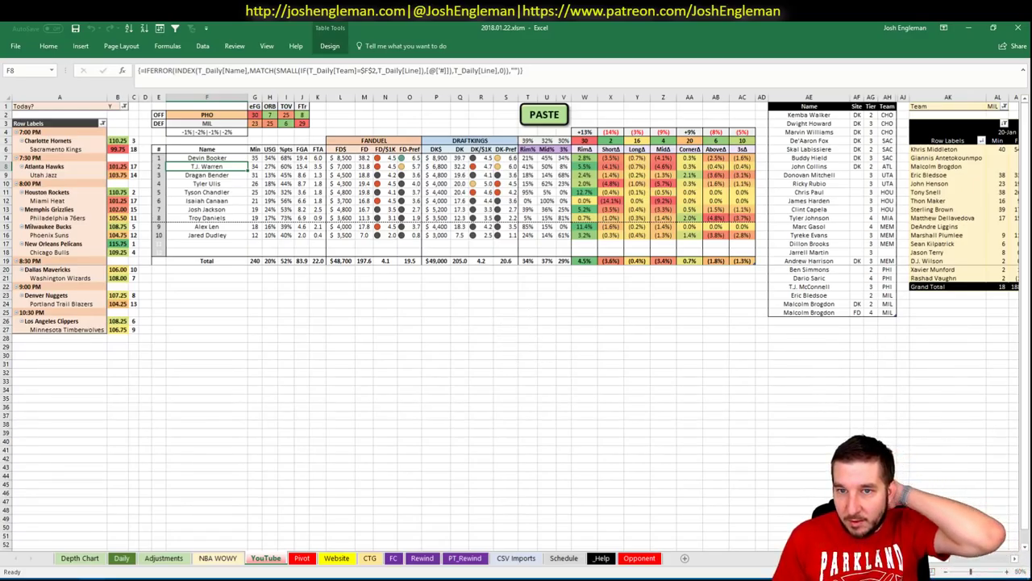
# Set the team filter of the recent-games pivot table to PHO
pyautogui.hscroll(5, 715, 203)
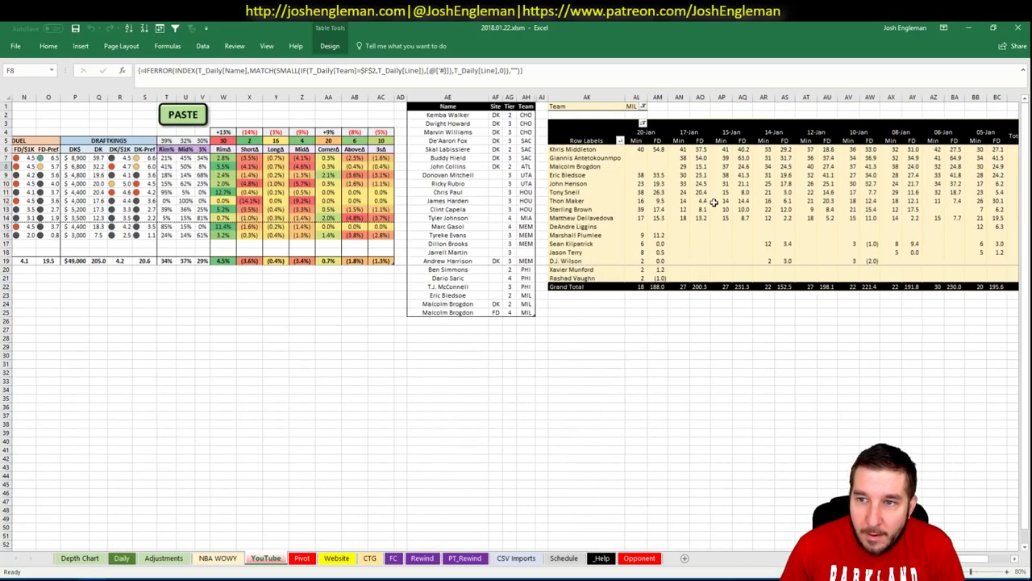
pyautogui.click(633, 106)
pyautogui.write('MIL')
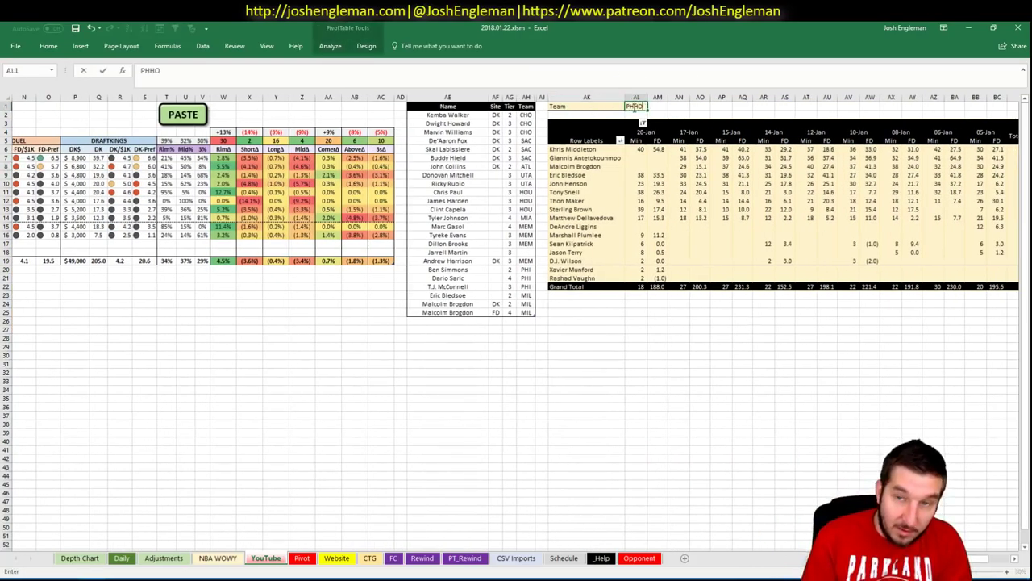
pyautogui.press('Return')
pyautogui.press('Return')
pyautogui.click(637, 107)
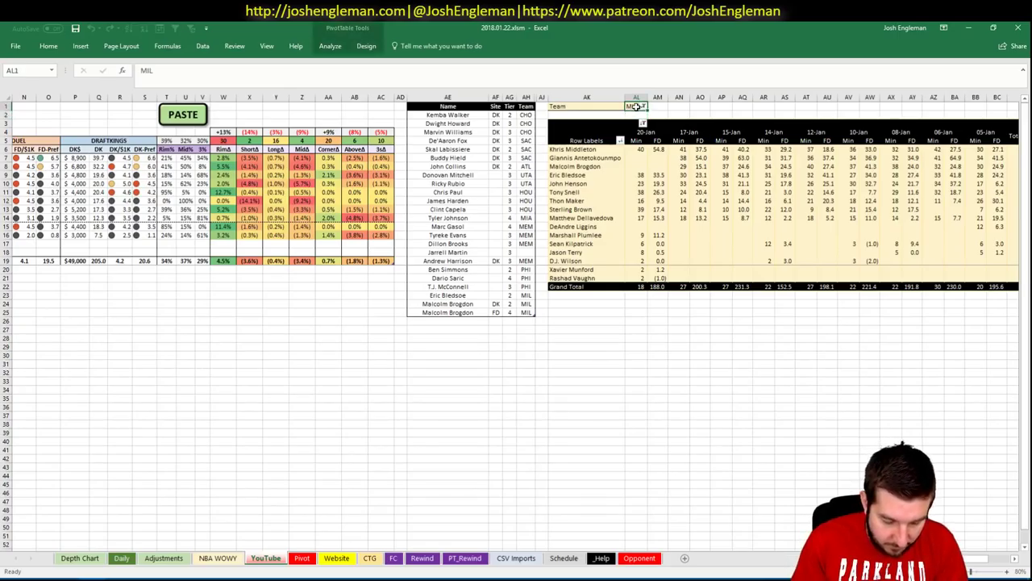
pyautogui.write('PHO')
pyautogui.press('Return')
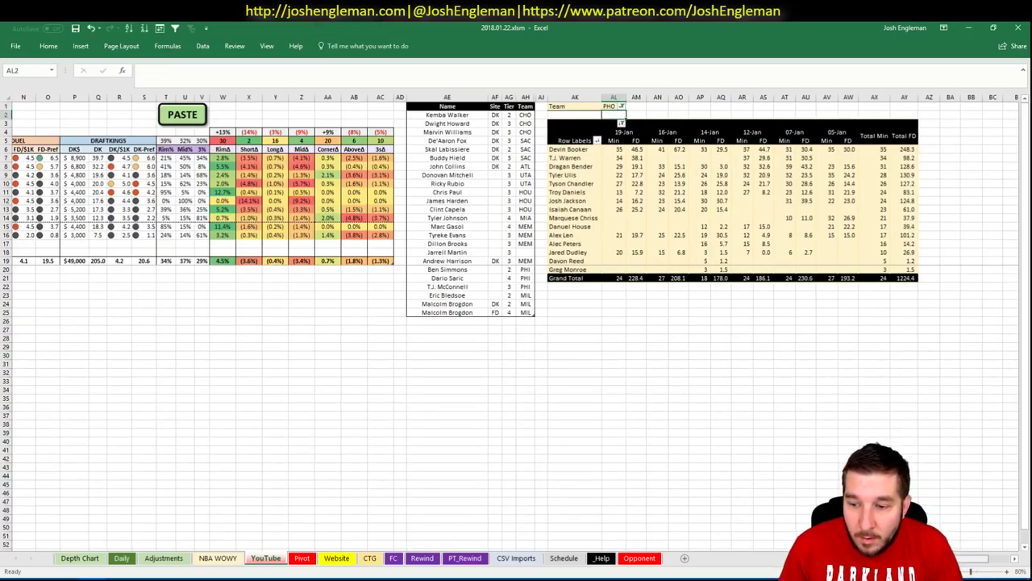
# Add Devin Booker as a new row at the end of the player tier list with tier 3
pyautogui.hscroll(-5, 516, 322)
pyautogui.hscroll(8, 516, 323)
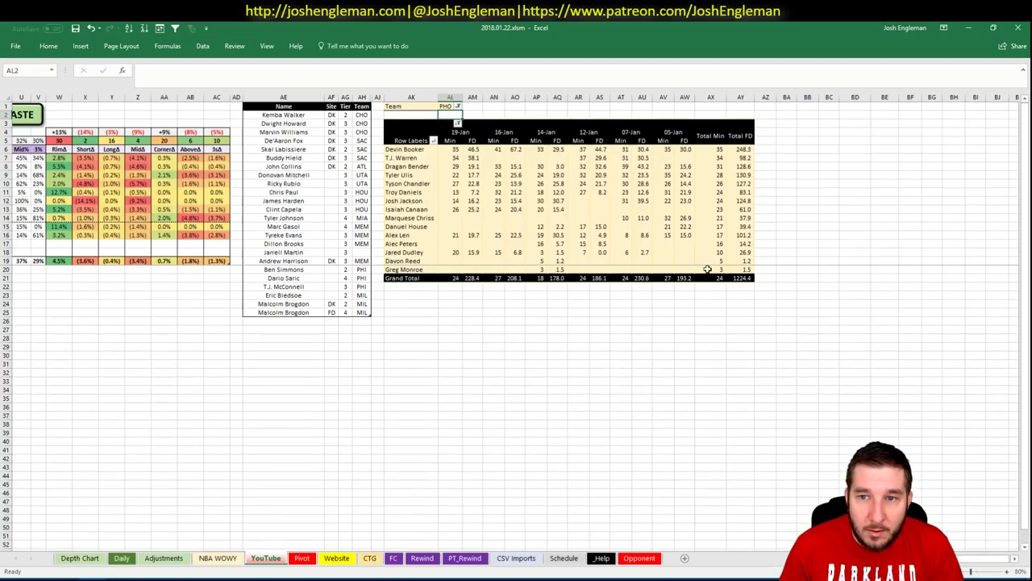
pyautogui.moveTo(597, 188)
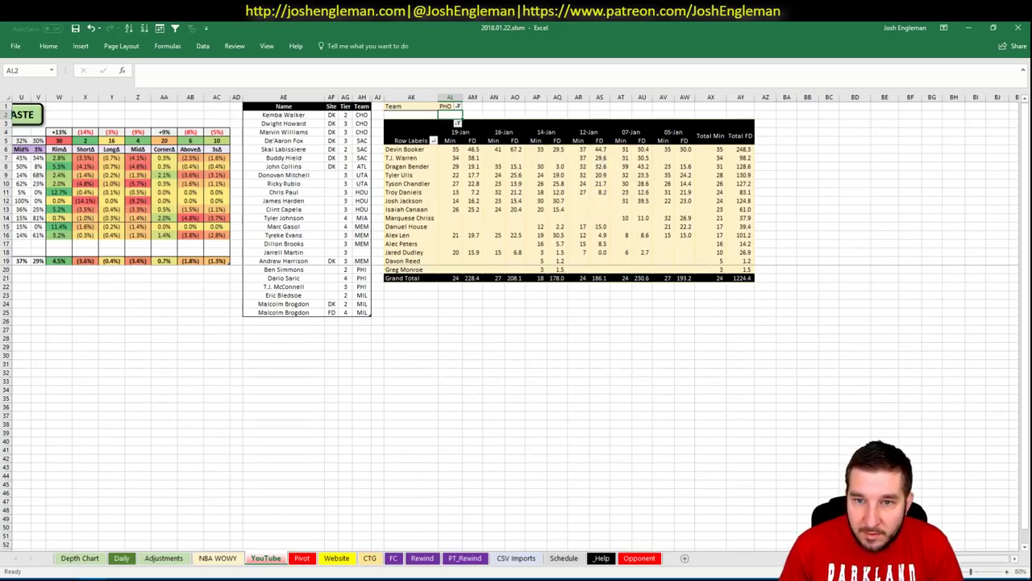
pyautogui.hscroll(-1, 516, 323)
pyautogui.hscroll(-10, 516, 322)
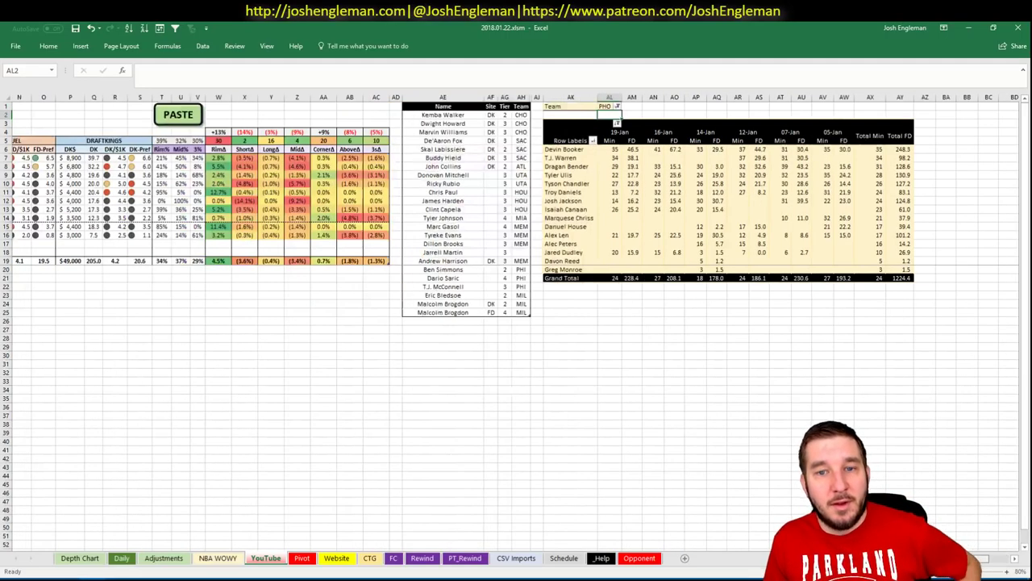
pyautogui.click(790, 320)
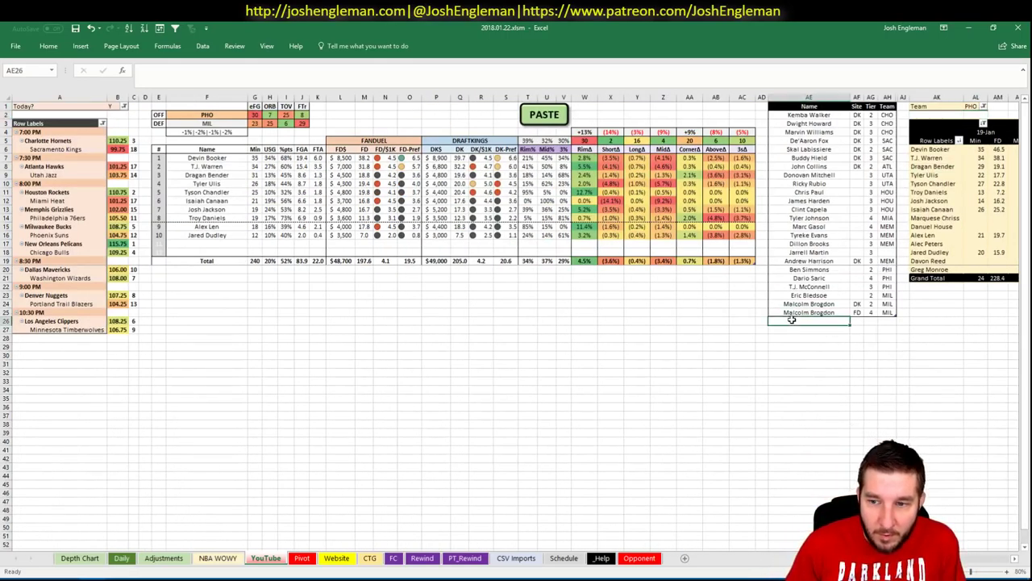
pyautogui.write('Devin Booker')
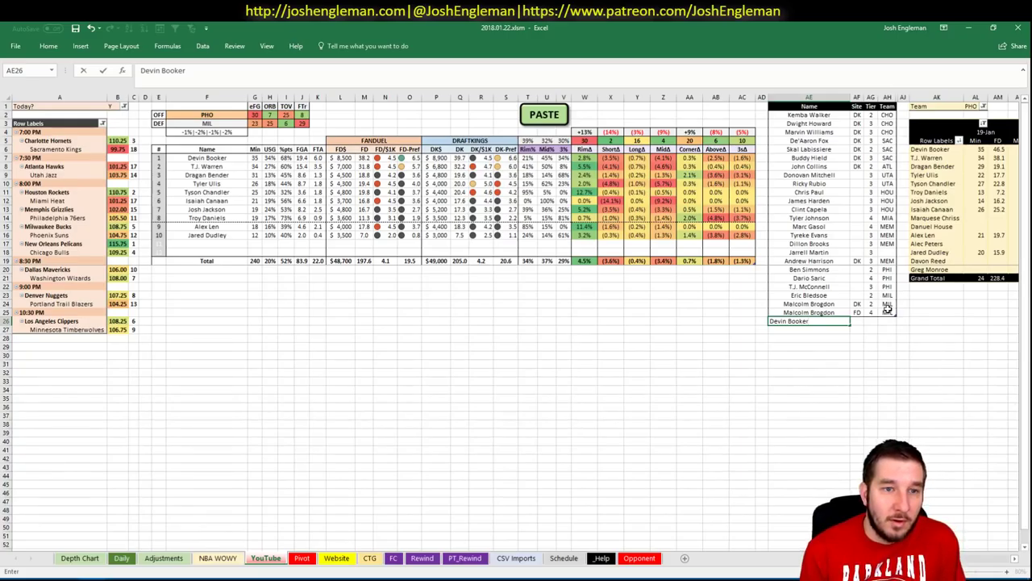
pyautogui.press('Return')
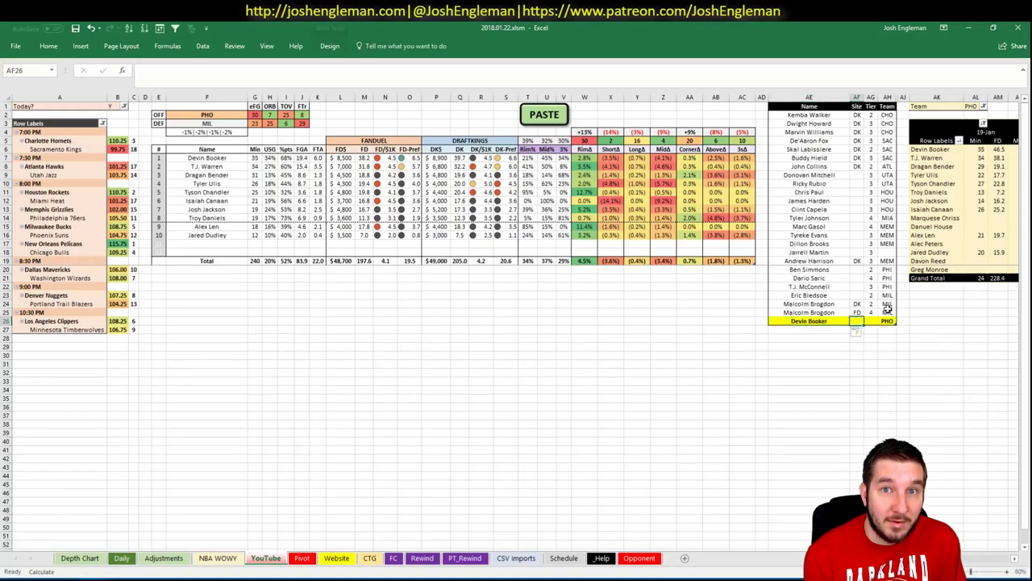
pyautogui.press('Tab')
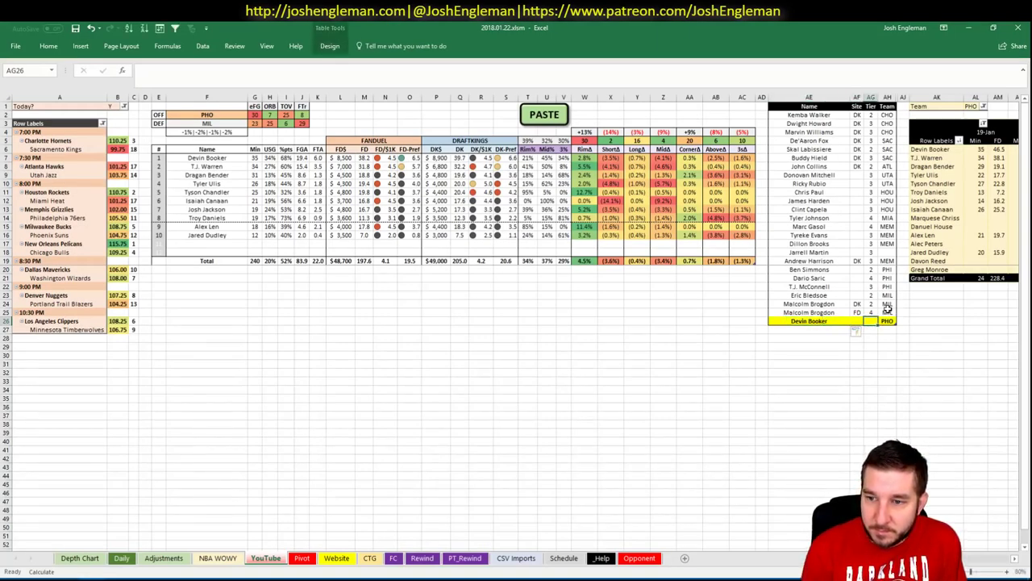
pyautogui.write('3')
pyautogui.press('Return')
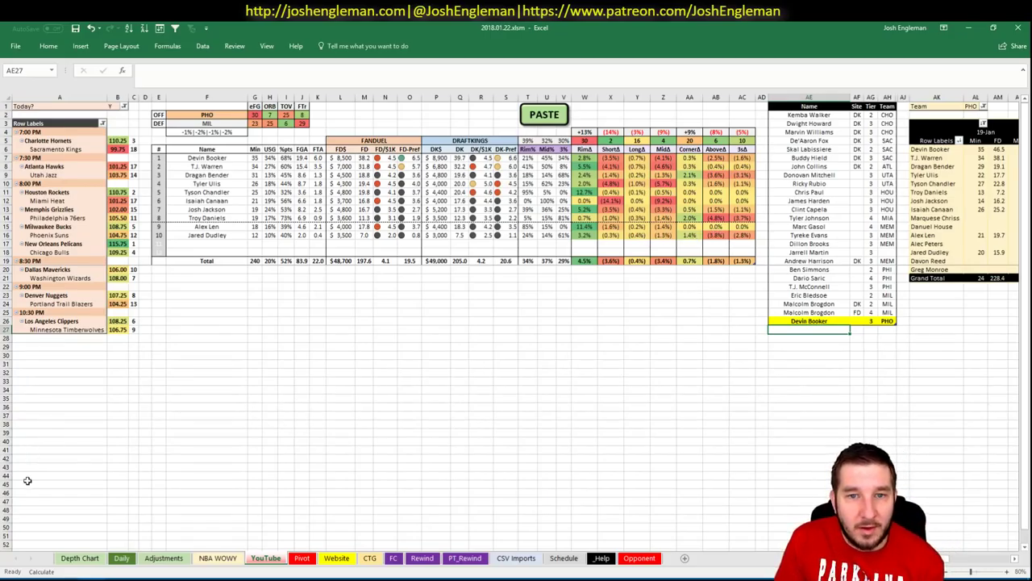
# Switch to FantasyCruncher in the browser, show only SF players and check T.J. Warren's game log
pyautogui.hotkey('alt', 'Tab')
pyautogui.hotkey('ctrl', '3')
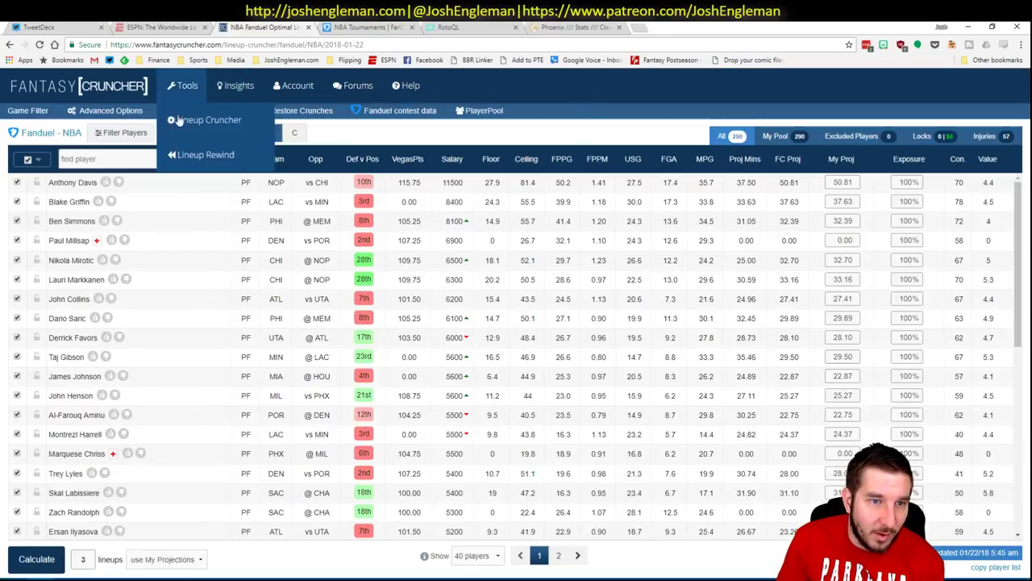
pyautogui.click(245, 132)
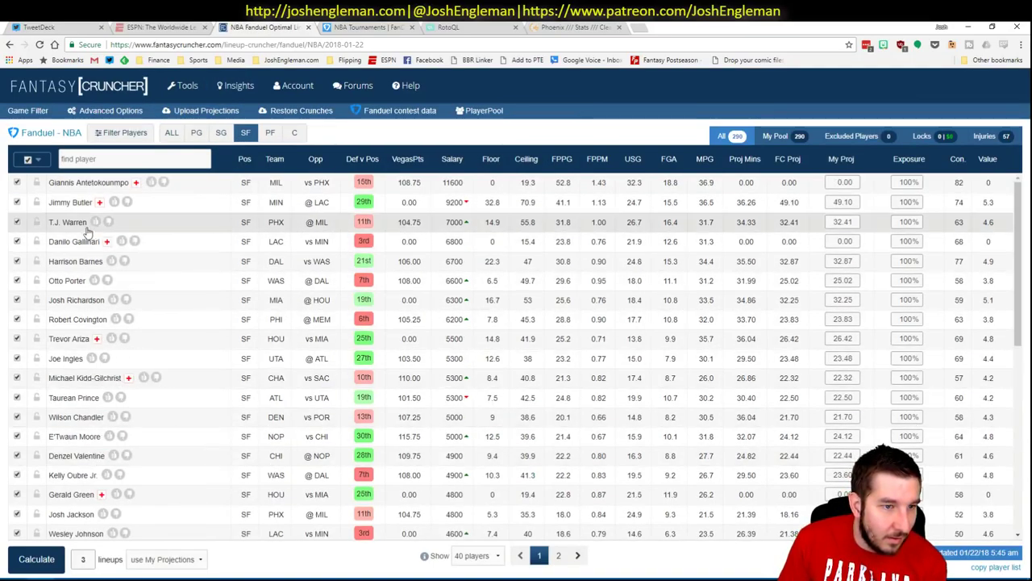
pyautogui.click(69, 224)
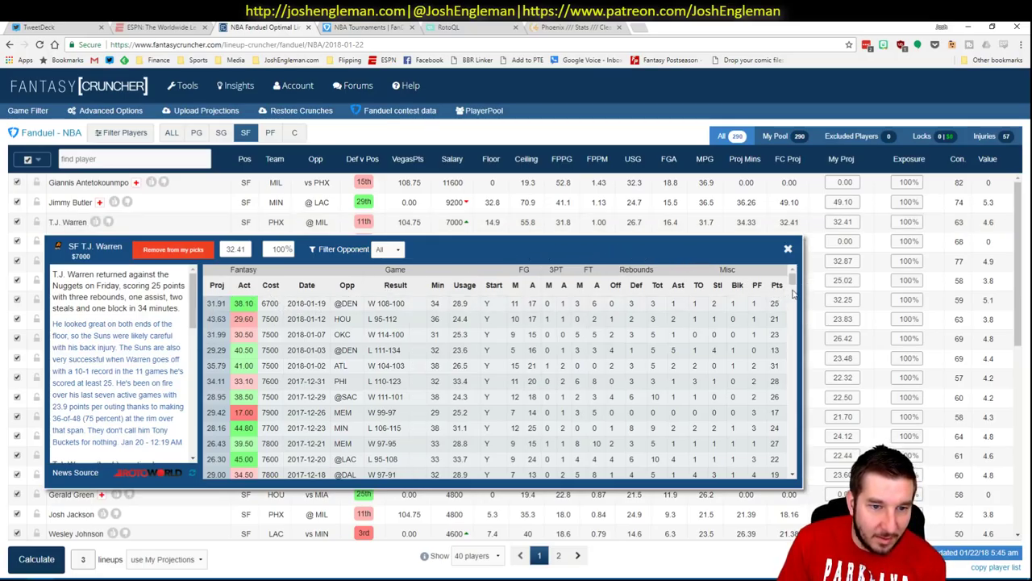
pyautogui.click(788, 248)
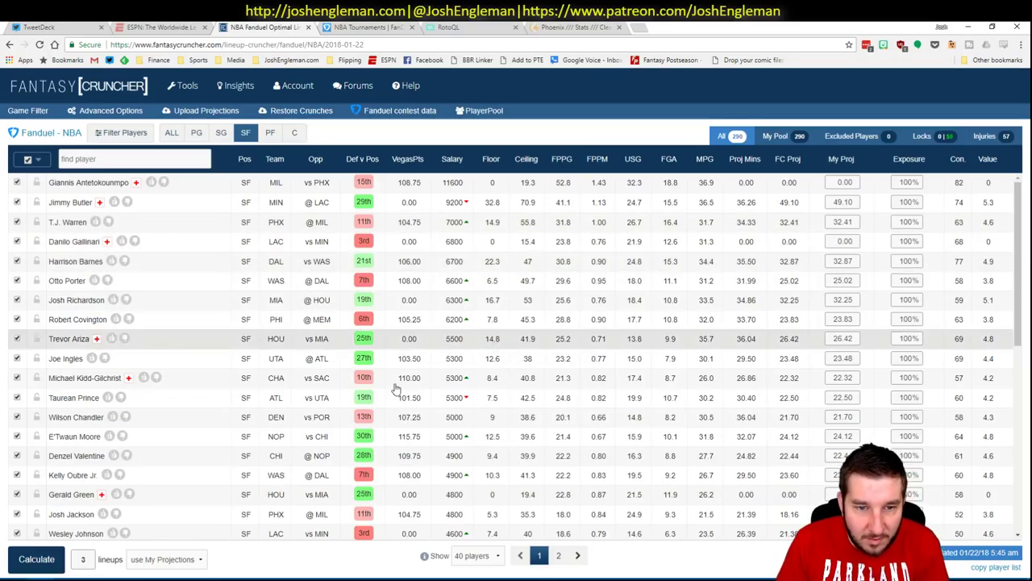
pyautogui.hotkey('alt', 'Tab')
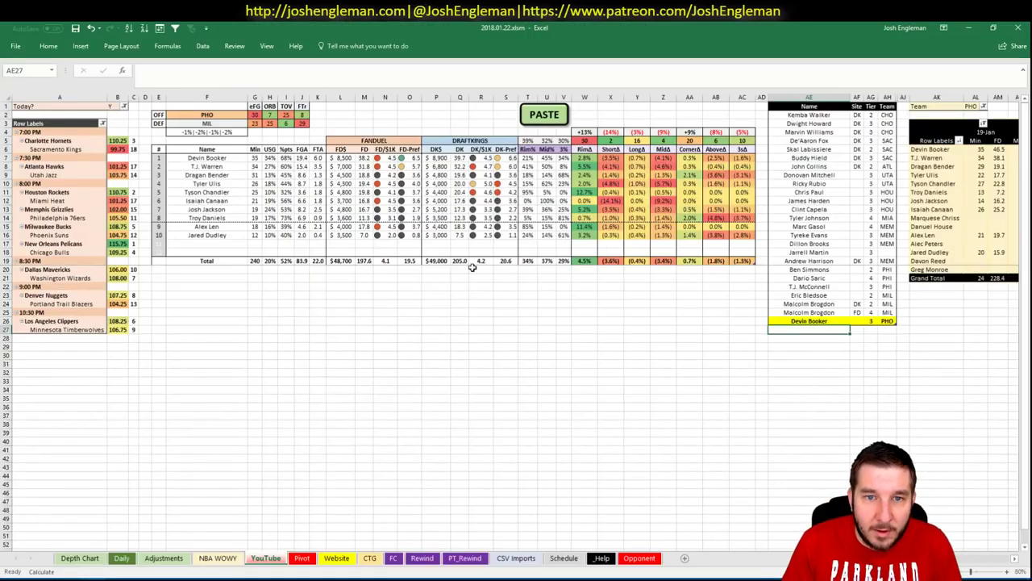
# Add T.J. Warren to the player tier list below Devin Booker with tier 3
pyautogui.hscroll(5, 516, 323)
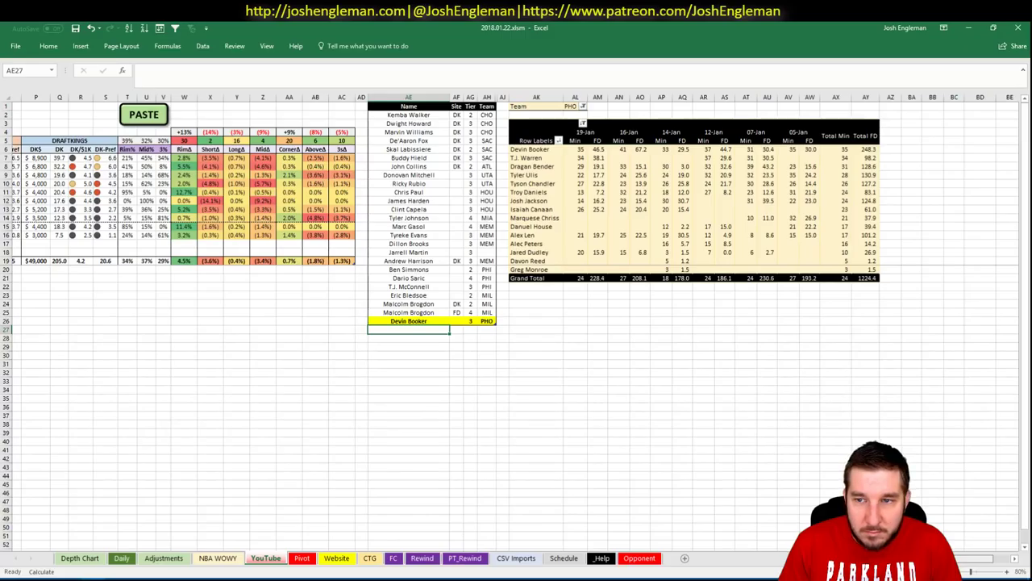
pyautogui.hscroll(-5, 516, 322)
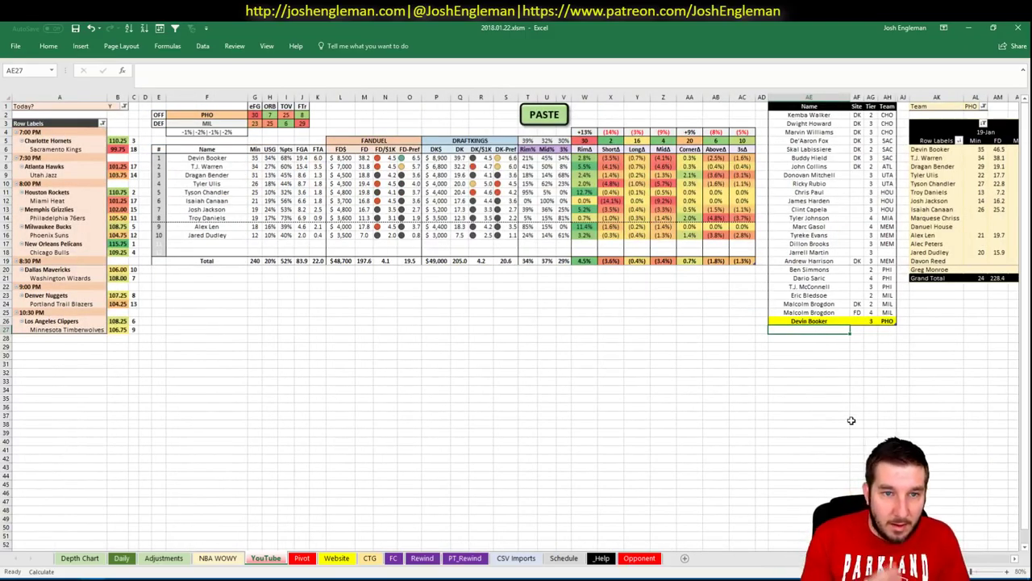
pyautogui.write('T')
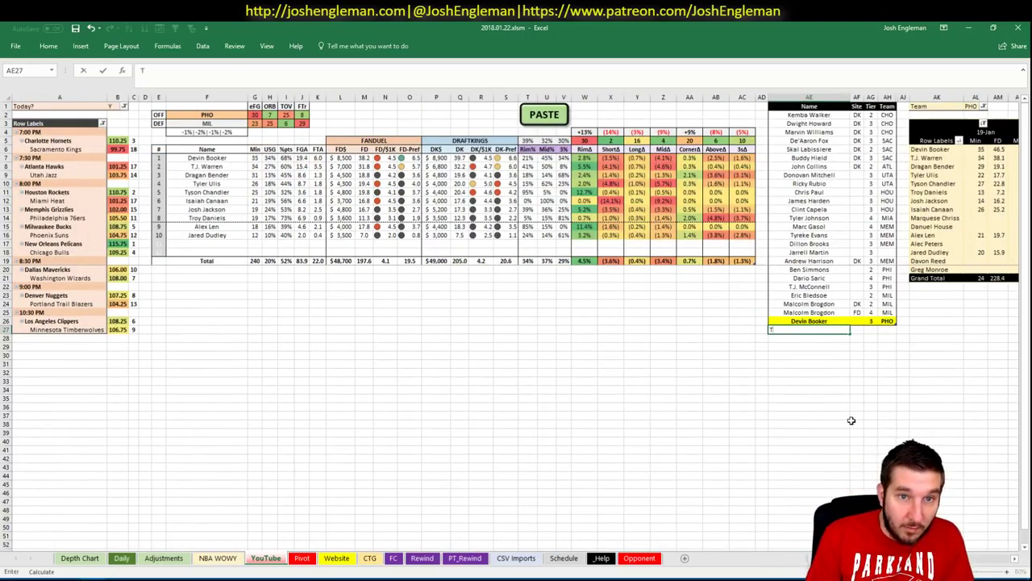
pyautogui.write('.J. Warren')
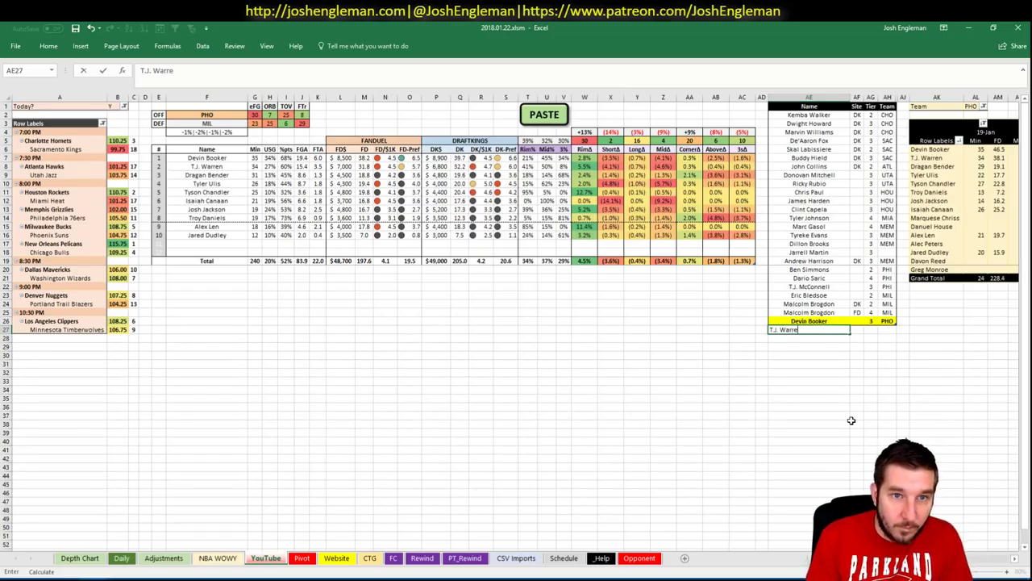
pyautogui.press('Return')
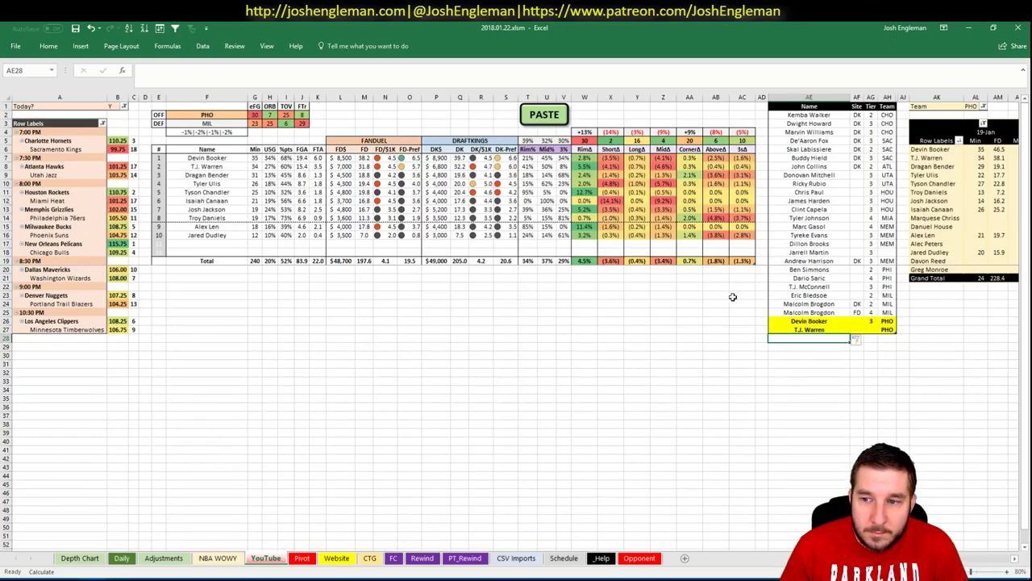
pyautogui.click(867, 329)
pyautogui.click(857, 373)
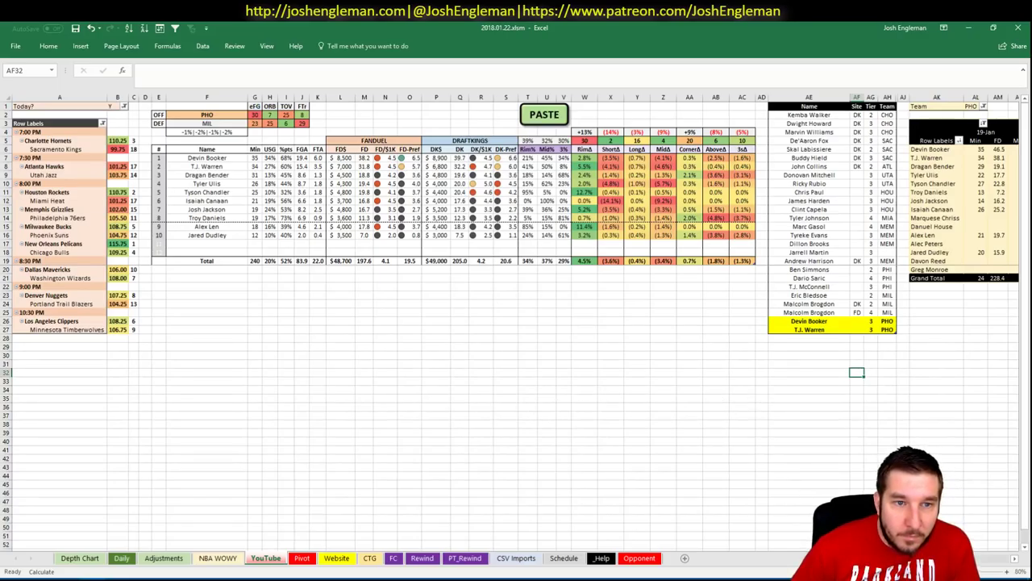
# Change the OFF team of the matchup table to NOP
pyautogui.hscroll(6, 472, 173)
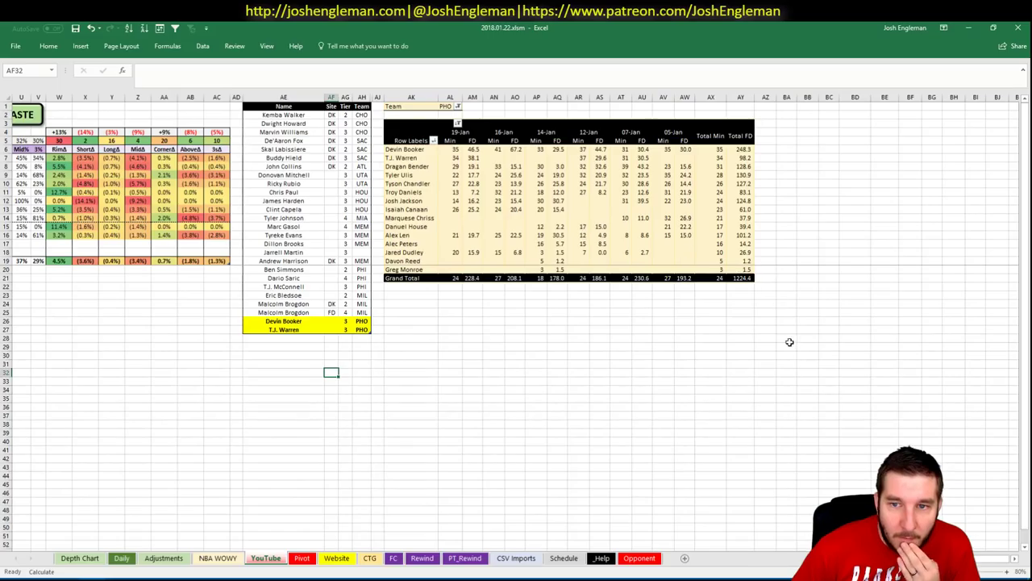
pyautogui.hscroll(-6, 516, 323)
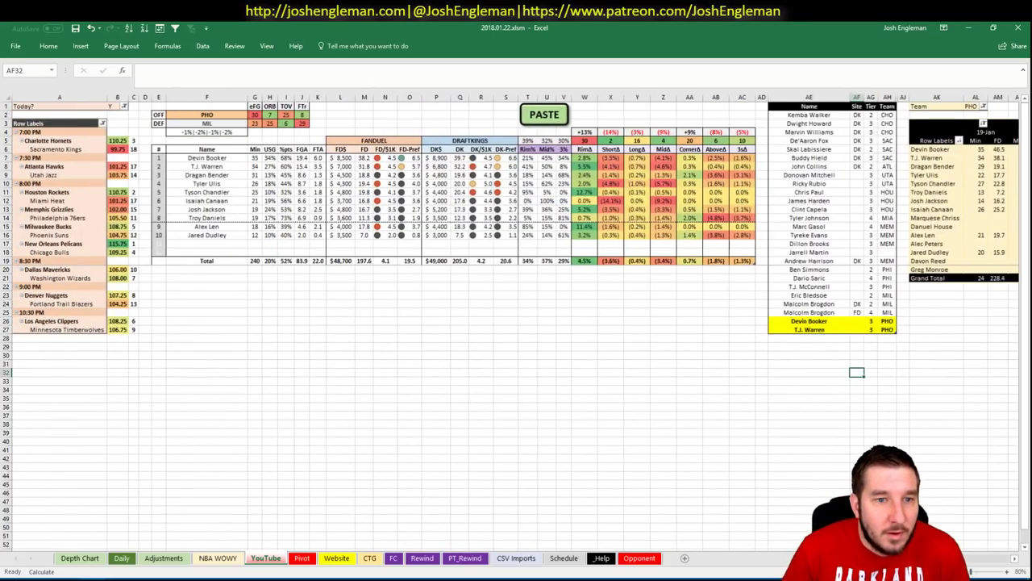
pyautogui.click(213, 115)
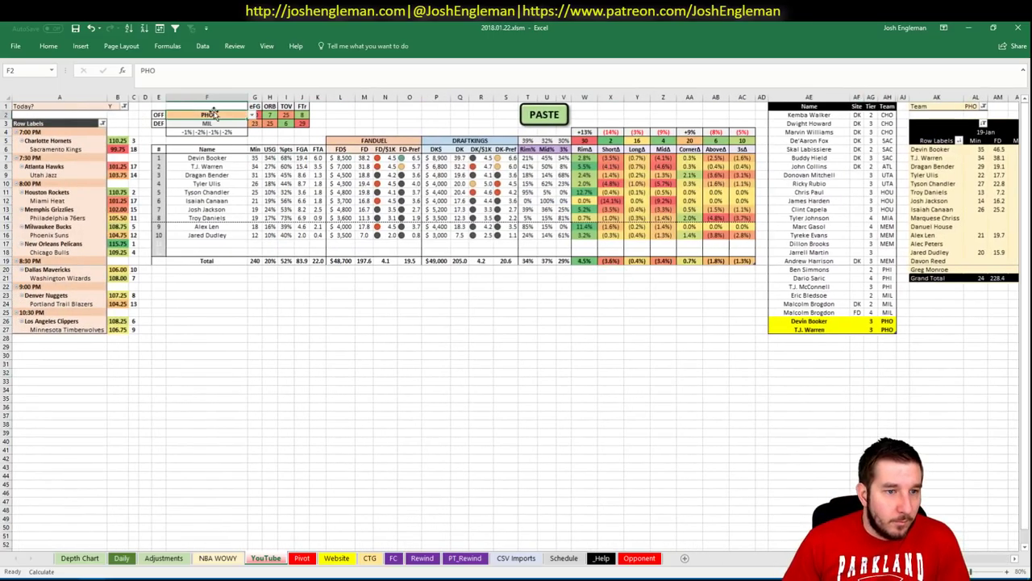
pyautogui.write('NOP')
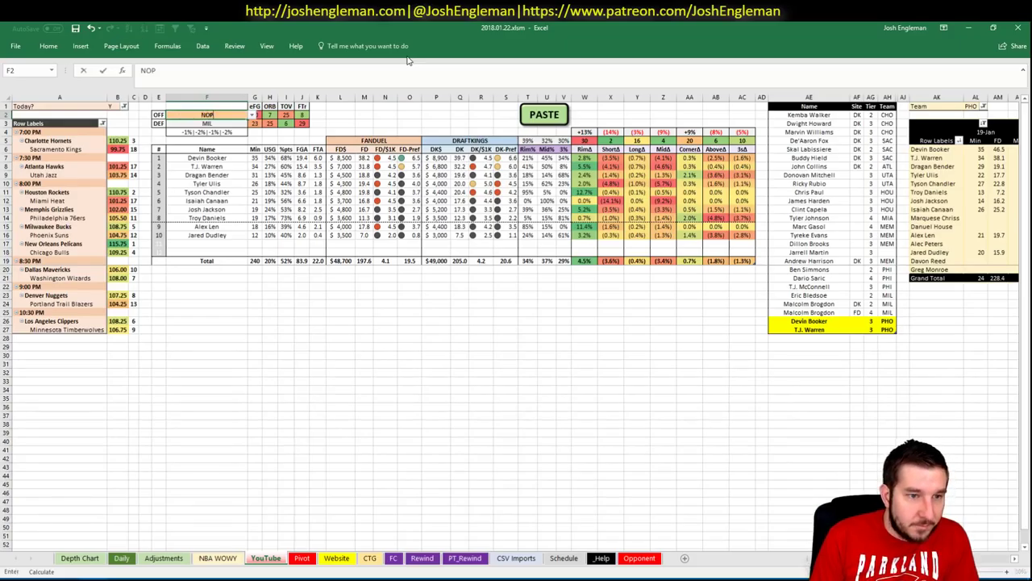
pyautogui.press('Return')
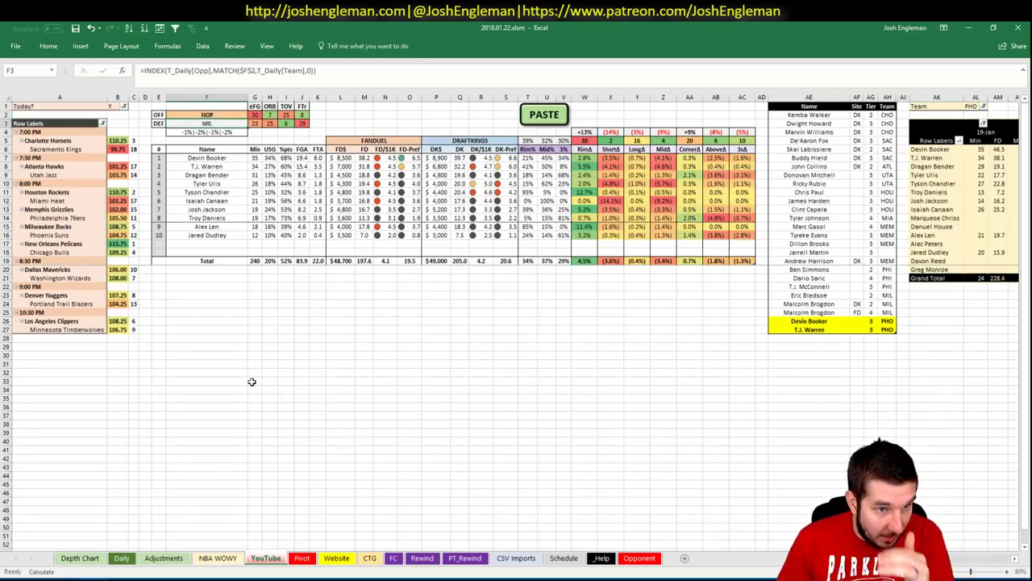
# Switch to Cleaning the Glass in the browser, search for "pelican" and go to the team's Shooting: Frequency table
pyautogui.click(61, 540)
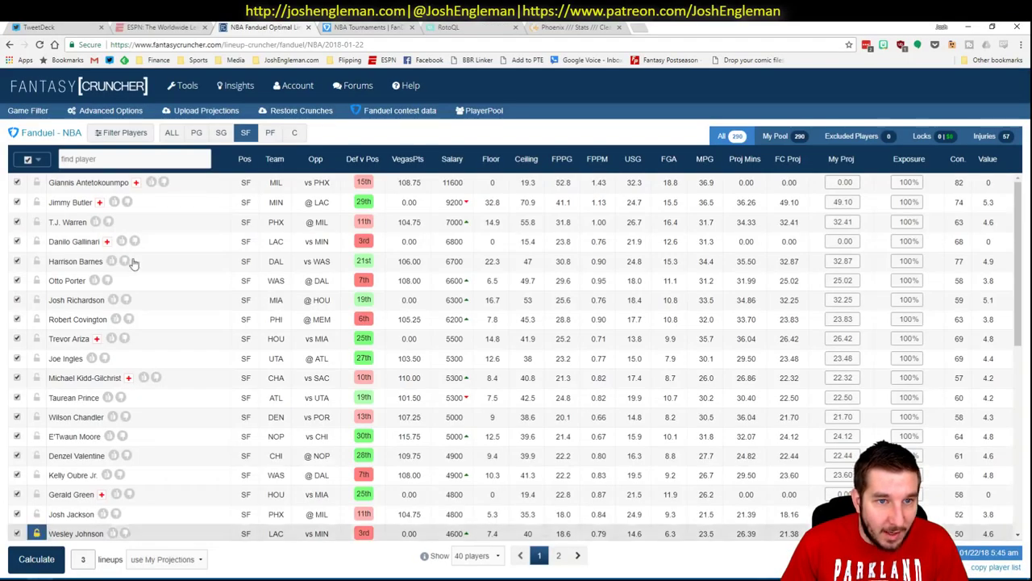
pyautogui.click(575, 27)
pyautogui.click(279, 108)
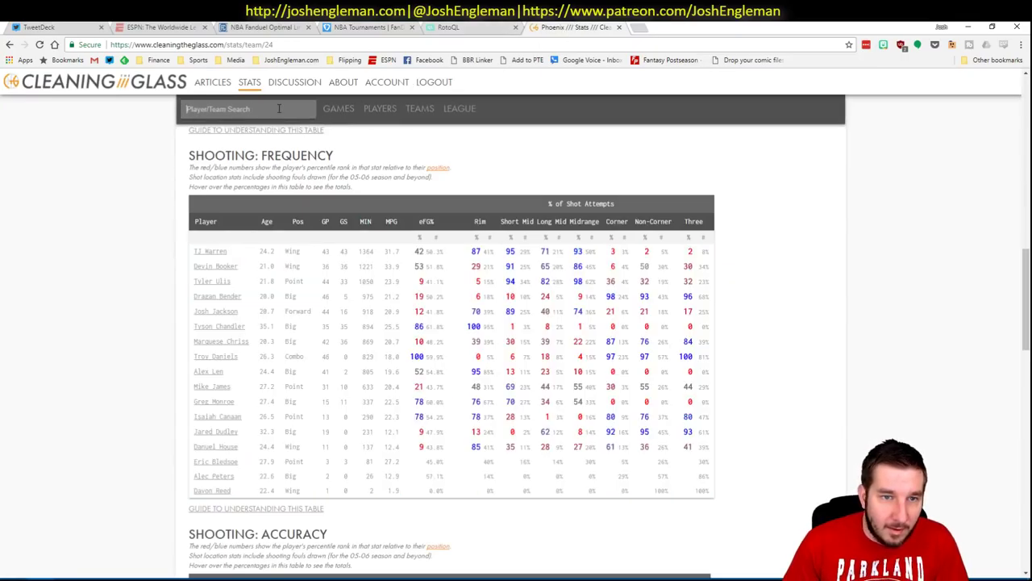
pyautogui.write('pelican')
pyautogui.press('Return')
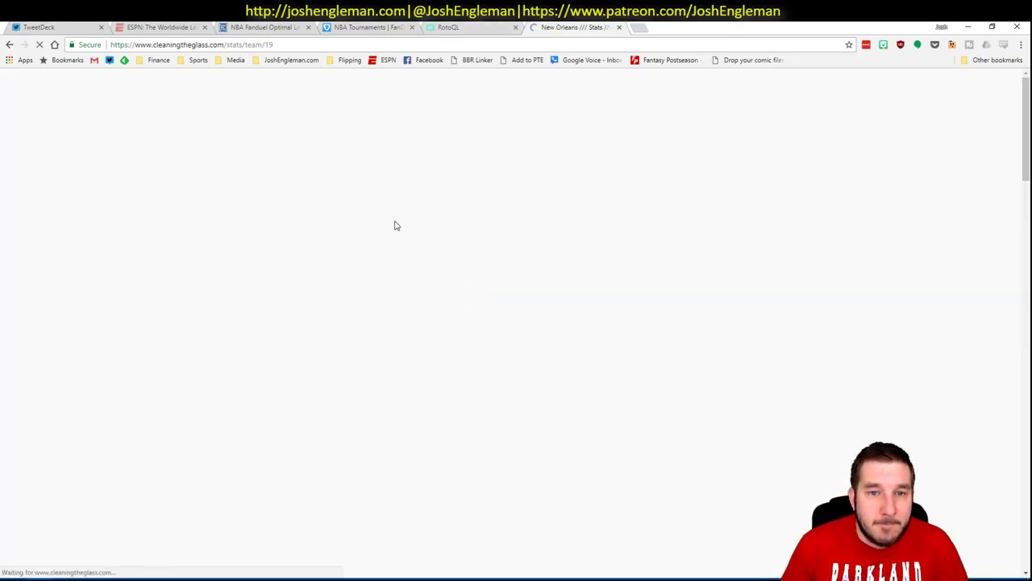
pyautogui.click(358, 306)
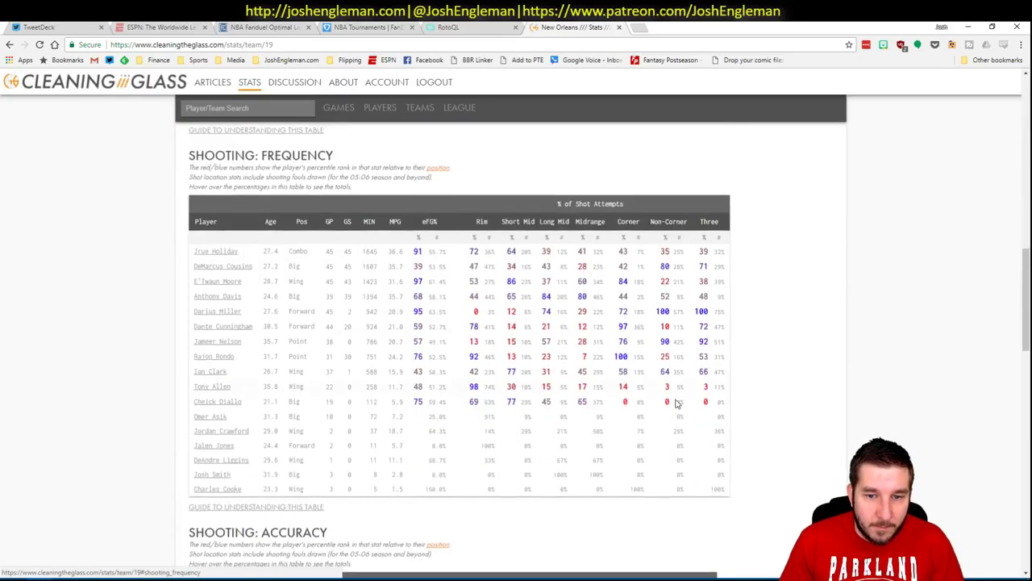
# Copy all player rows of the Pelicans' Shooting: Frequency table and import them into the Excel workbook with its PASTE macro
pyautogui.moveTo(730, 492); pyautogui.dragTo(196, 255)
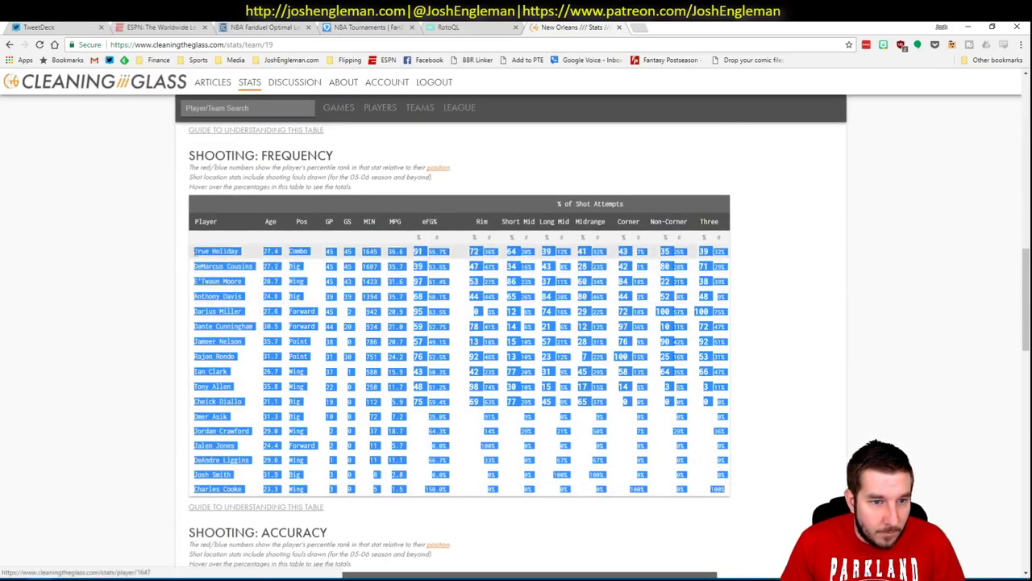
pyautogui.hotkey('alt', 'Tab')
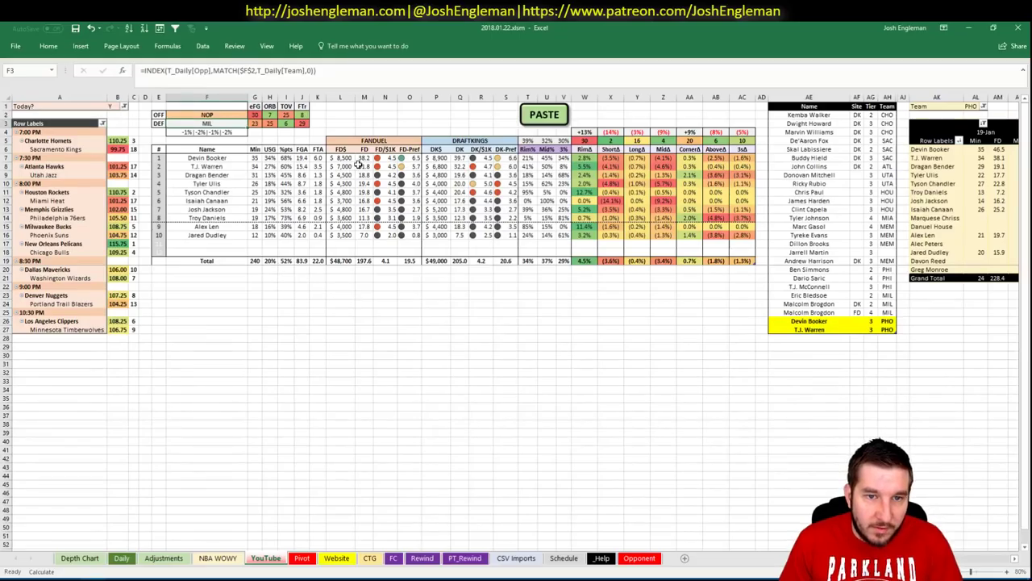
pyautogui.click(532, 113)
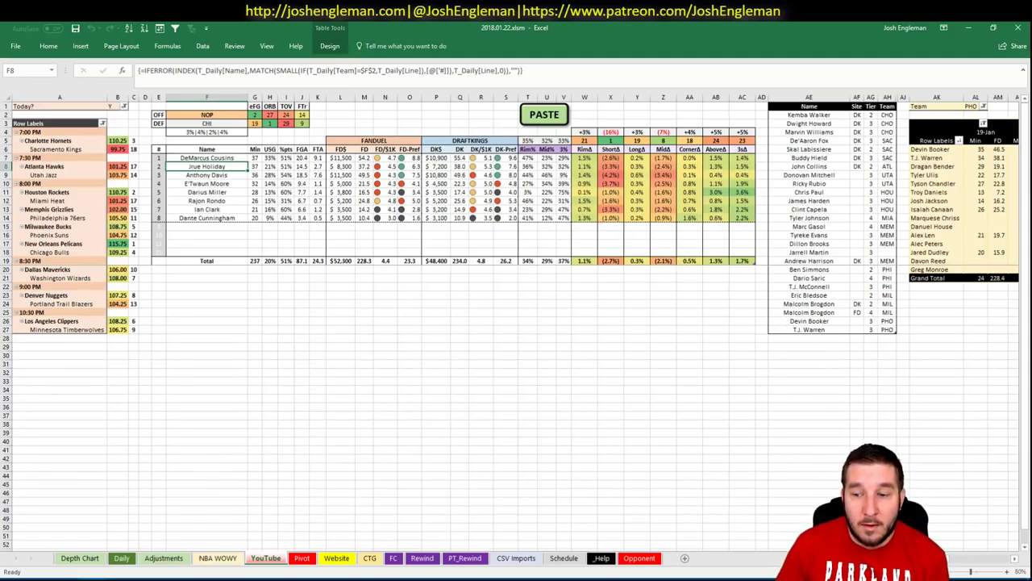
# Set the Team filter of the recent-games minutes and FD pivot table to NOP
pyautogui.hscroll(6, 555, 200)
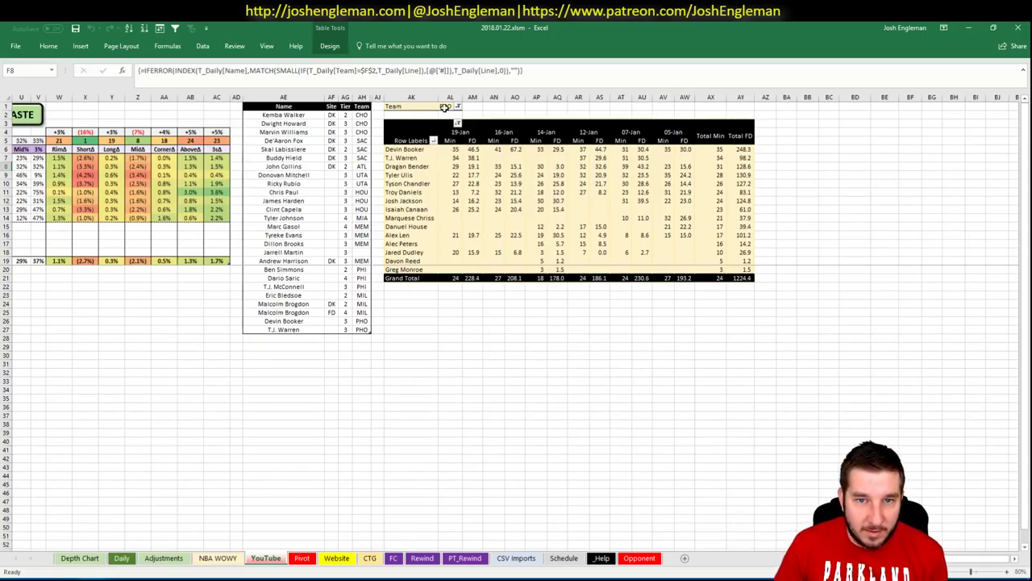
pyautogui.click(445, 108)
pyautogui.write('NOP')
pyautogui.press('Return')
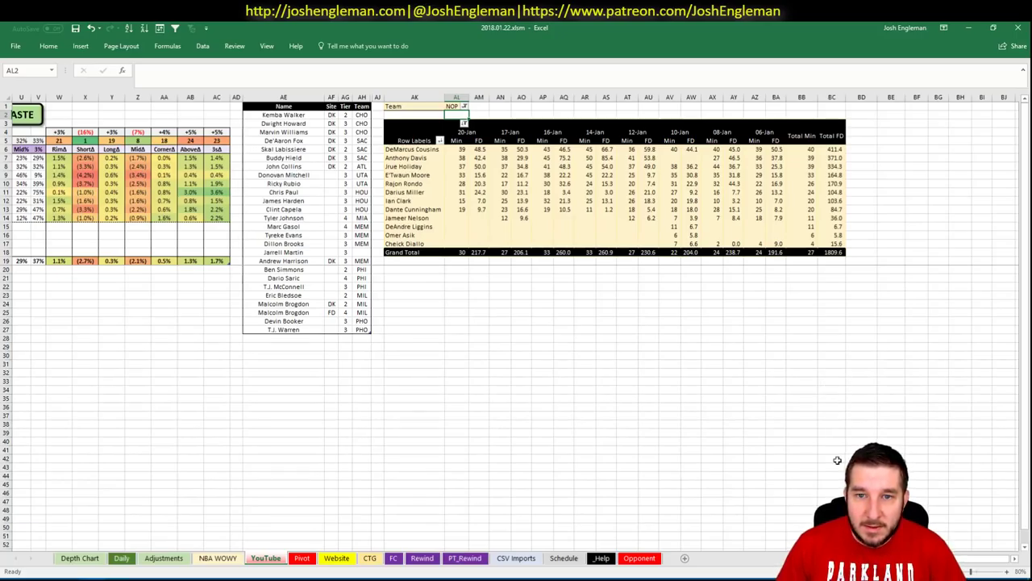
pyautogui.hscroll(-10, 516, 322)
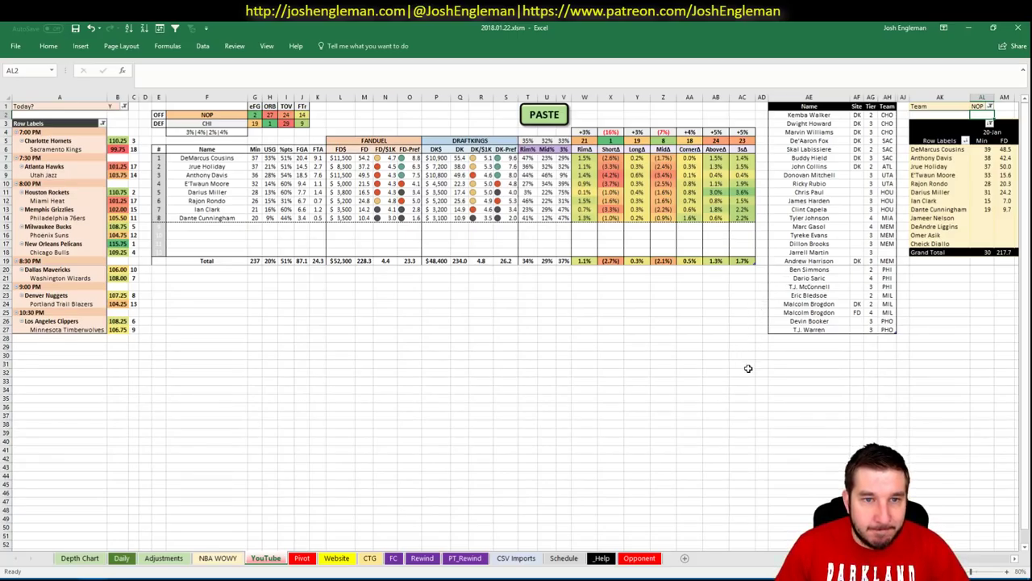
# Add DeMarcus Cousins with tier 3 in the first empty row of the recommended player list
pyautogui.click(827, 338)
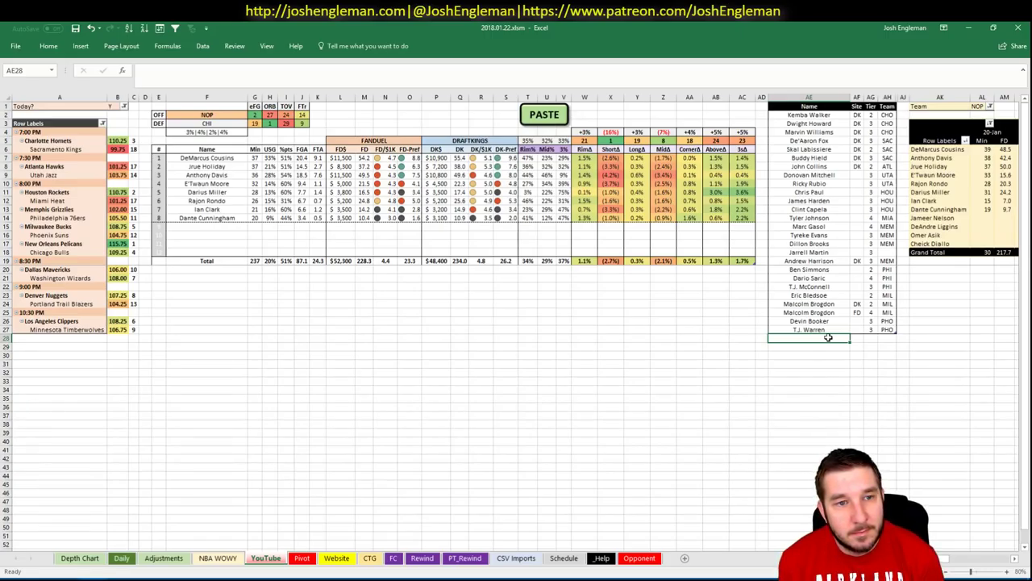
pyautogui.write('D')
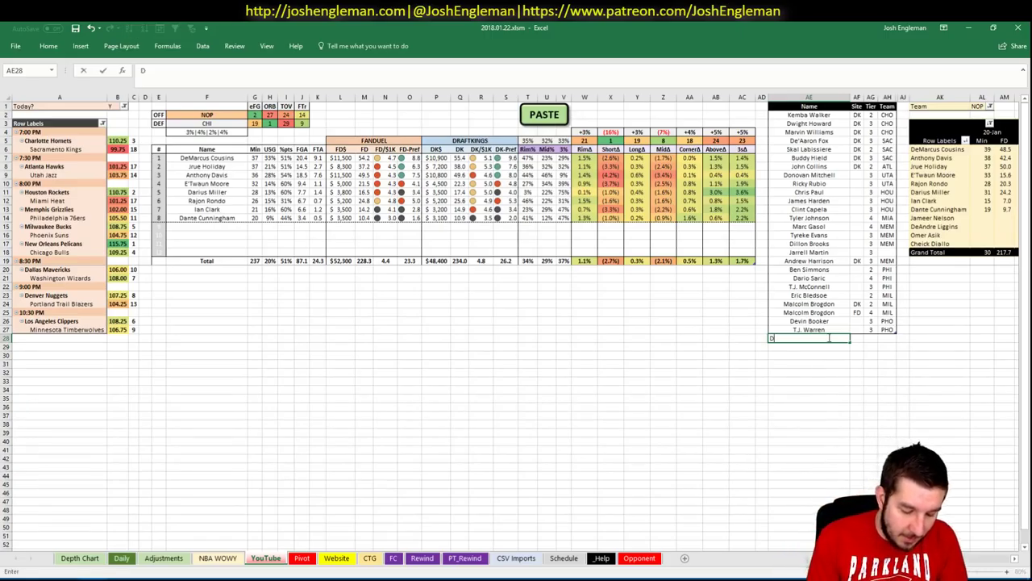
pyautogui.write('eMarcus Cousins')
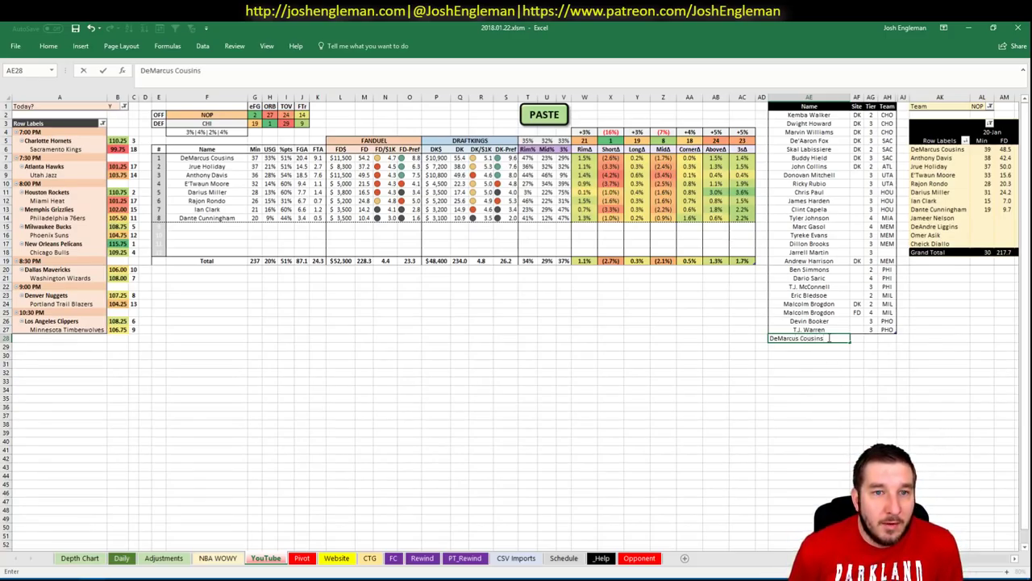
pyautogui.press('Tab')
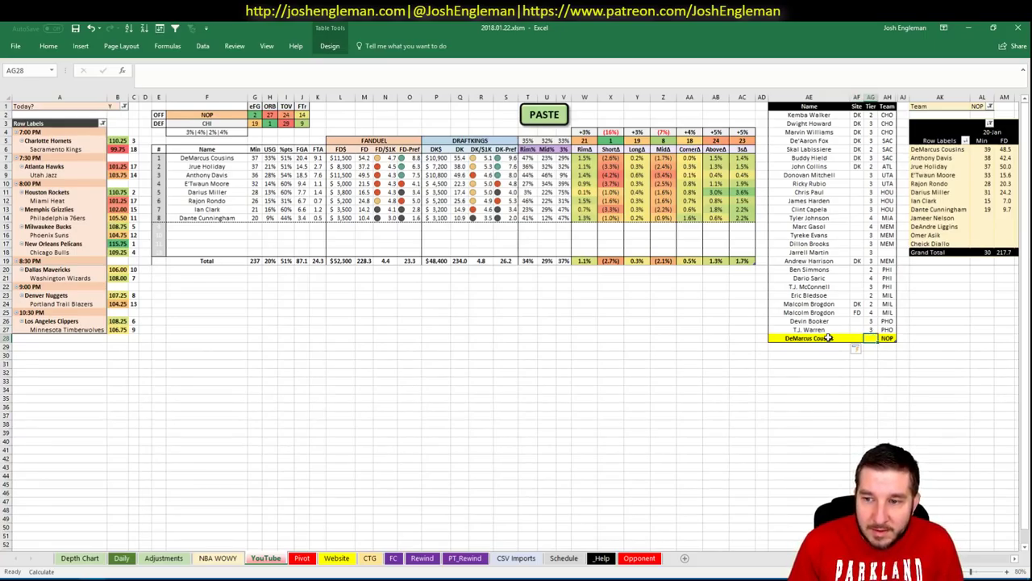
pyautogui.press('Down')
pyautogui.press('Left')
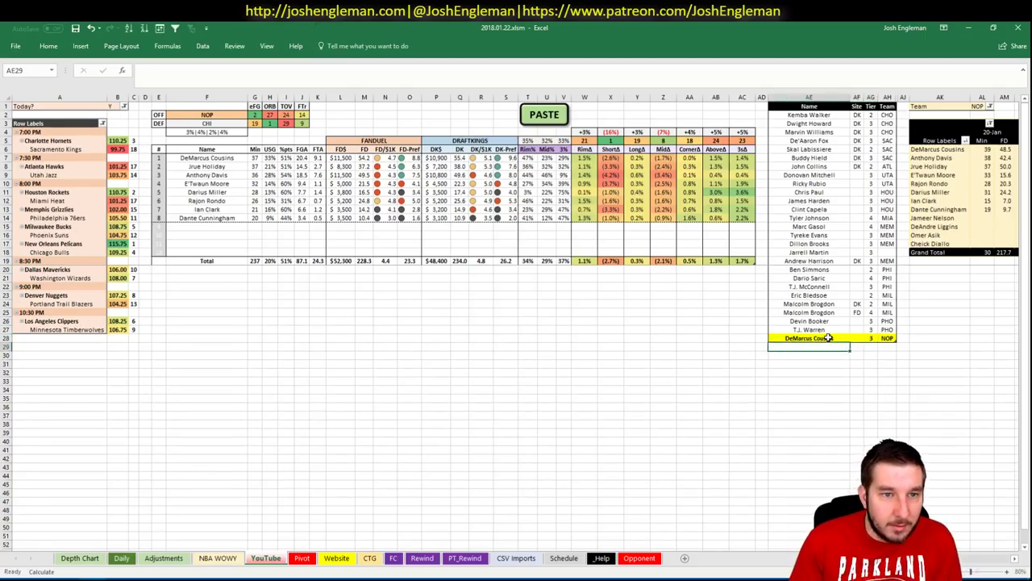
# Add Jrue Holiday below DeMarcus Cousins in the player list and check the Pelicans' recent-games minutes and FD points
pyautogui.write('Jrue')
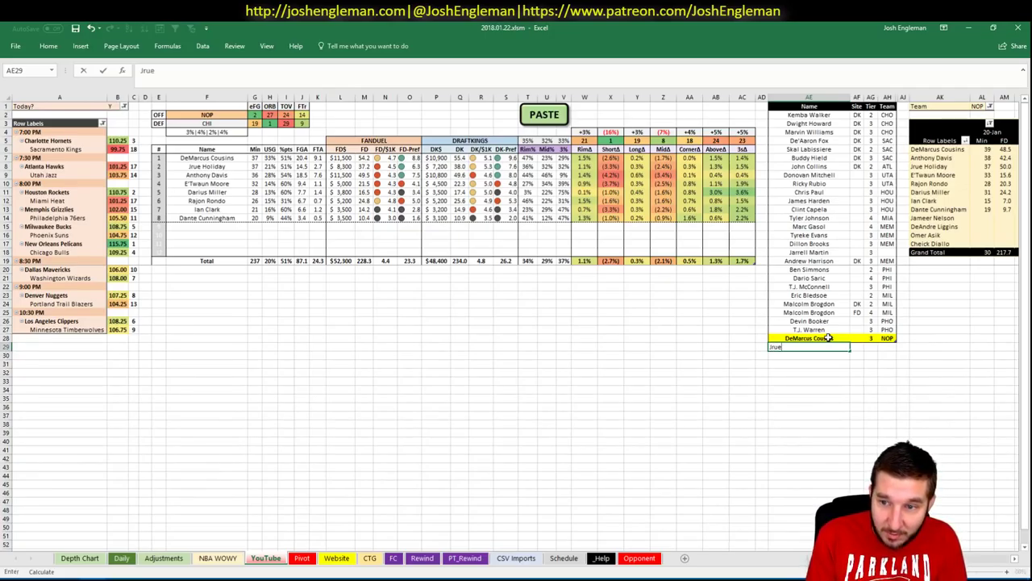
pyautogui.write(' Holiday')
pyautogui.press('Tab')
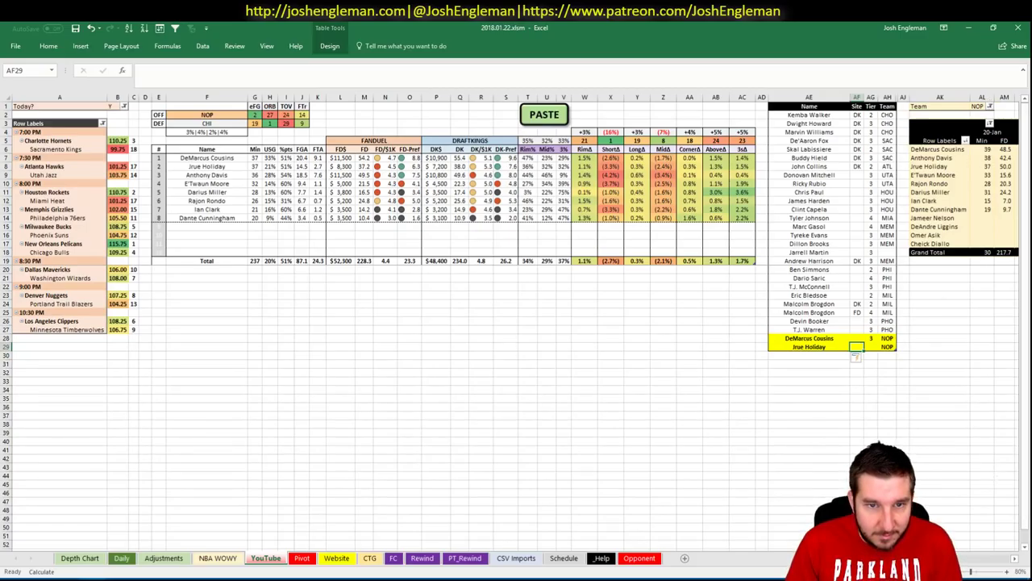
pyautogui.hscroll(10, 857, 356)
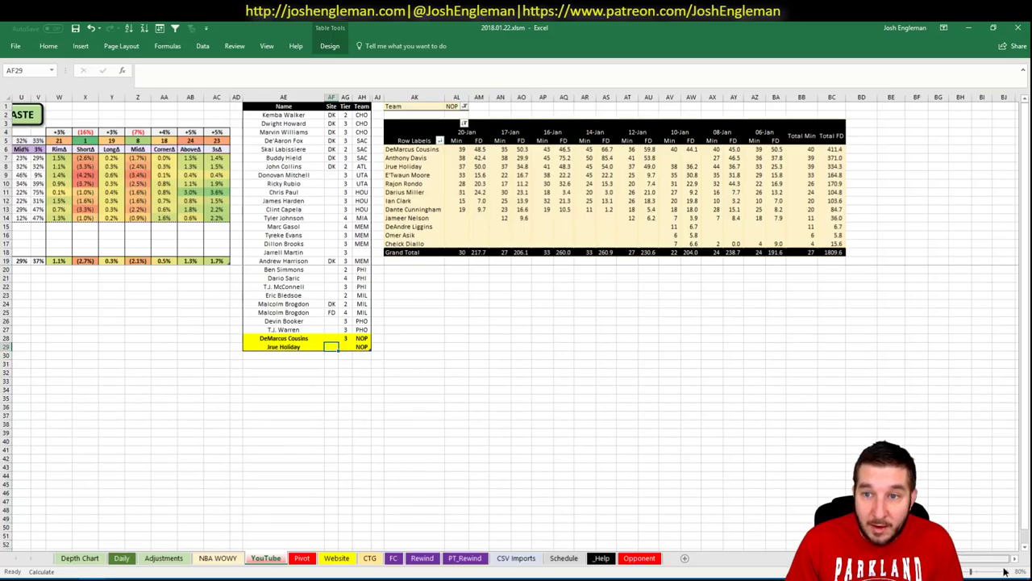
pyautogui.hscroll(-10, 778, 542)
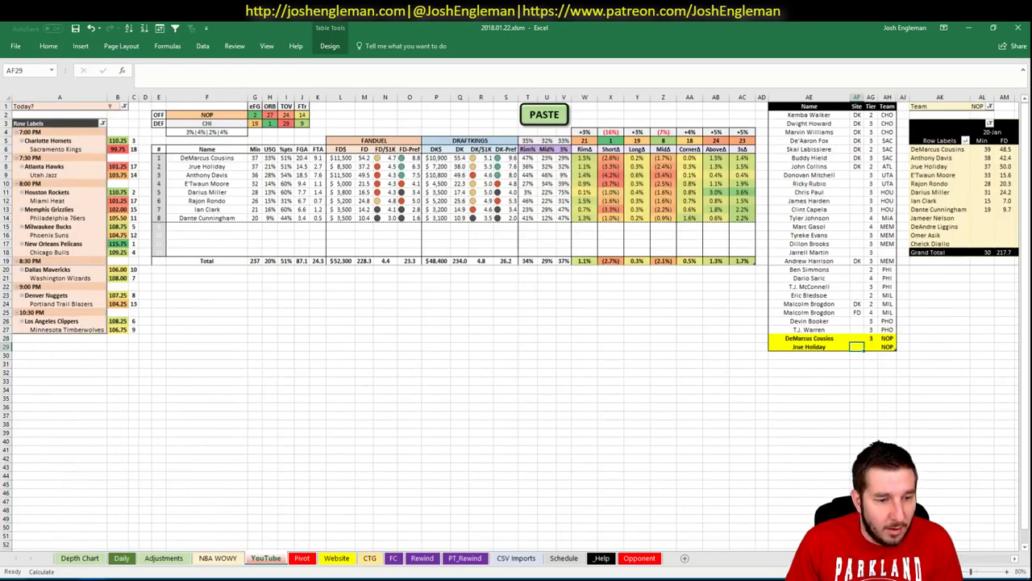
# Switch to FantasyCruncher in the browser, filter the FanDuel players to SG and examine Jrue Holiday's game log, then return to Excel
pyautogui.hotkey('alt', 'Tab')
pyautogui.moveTo(196, 242); pyautogui.dragTo(714, 491)
pyautogui.click(267, 26)
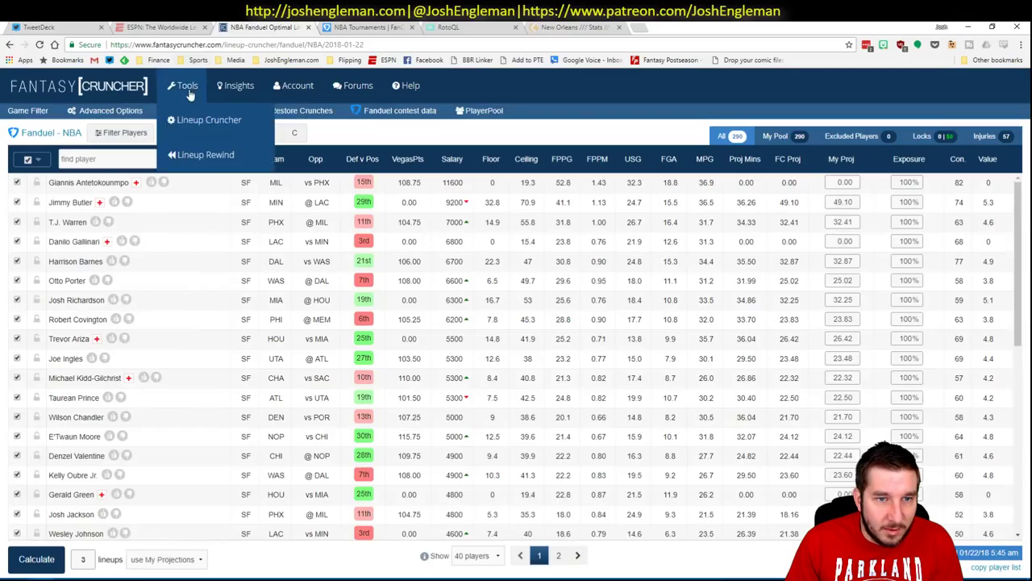
pyautogui.click(216, 133)
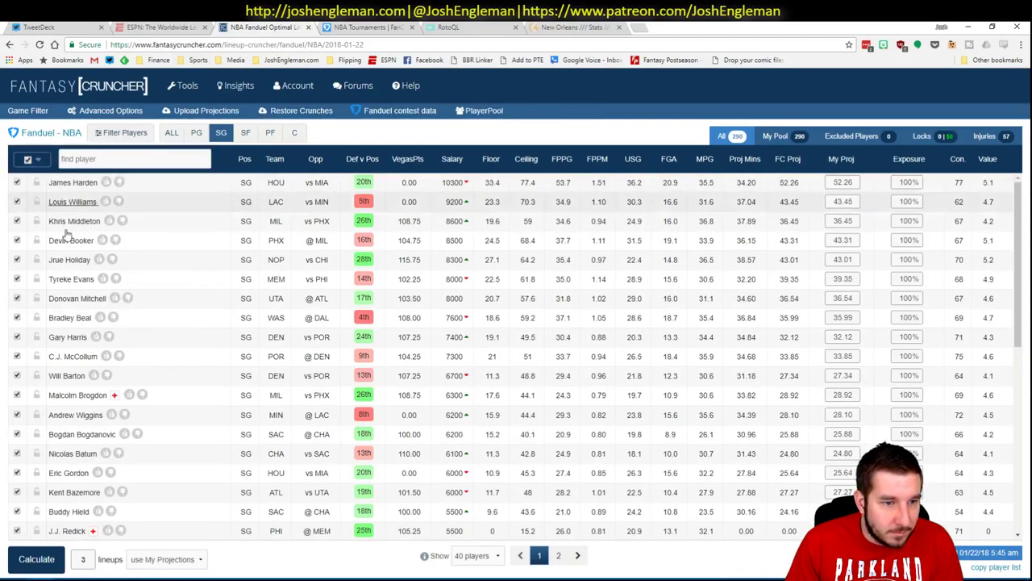
pyautogui.click(71, 260)
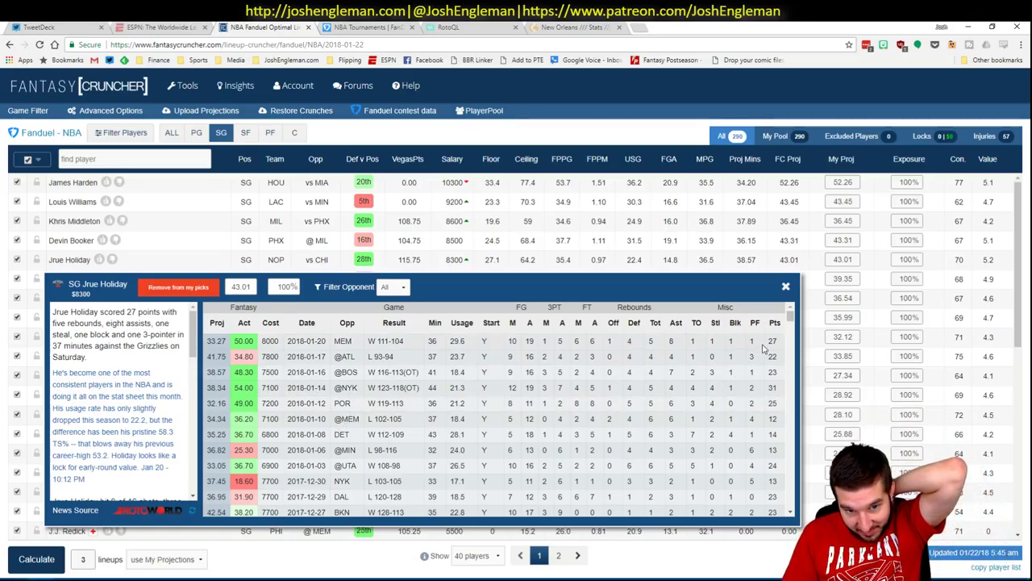
pyautogui.click(785, 287)
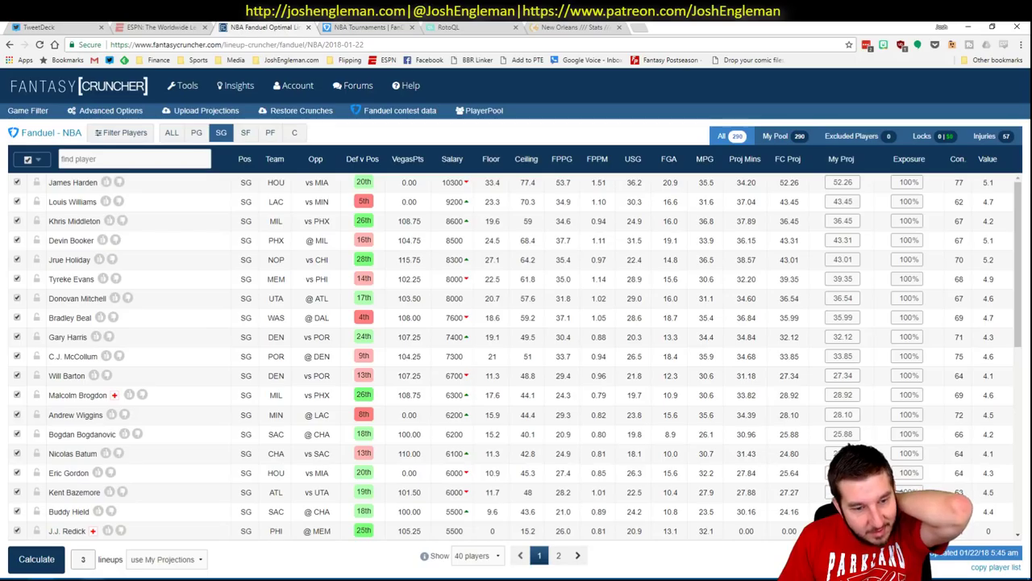
pyautogui.hotkey('alt', 'Tab')
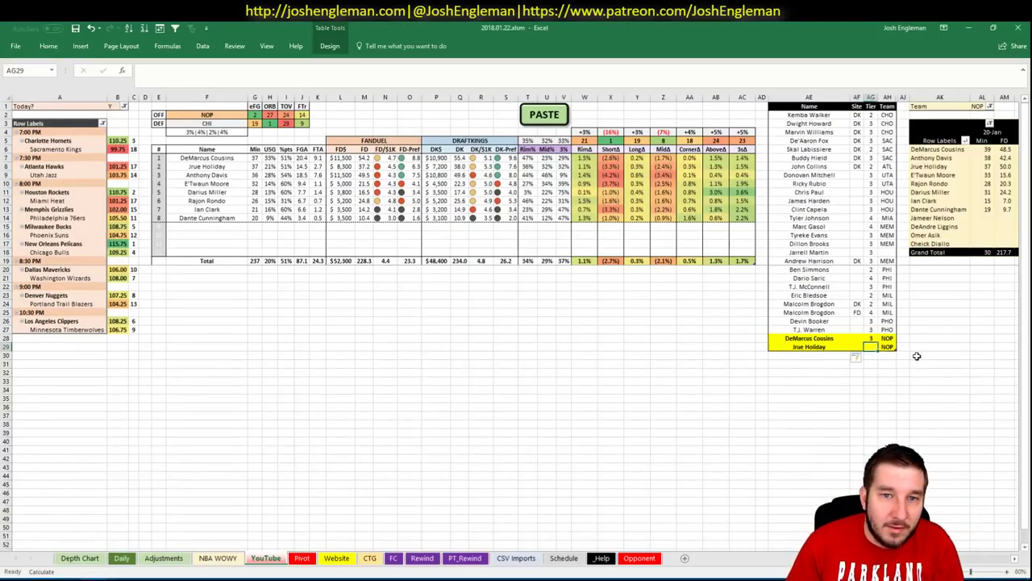
# Set Jrue Holiday's Site to DK and his Tier to 2 in the player list
pyautogui.write('3')
pyautogui.press('Return')
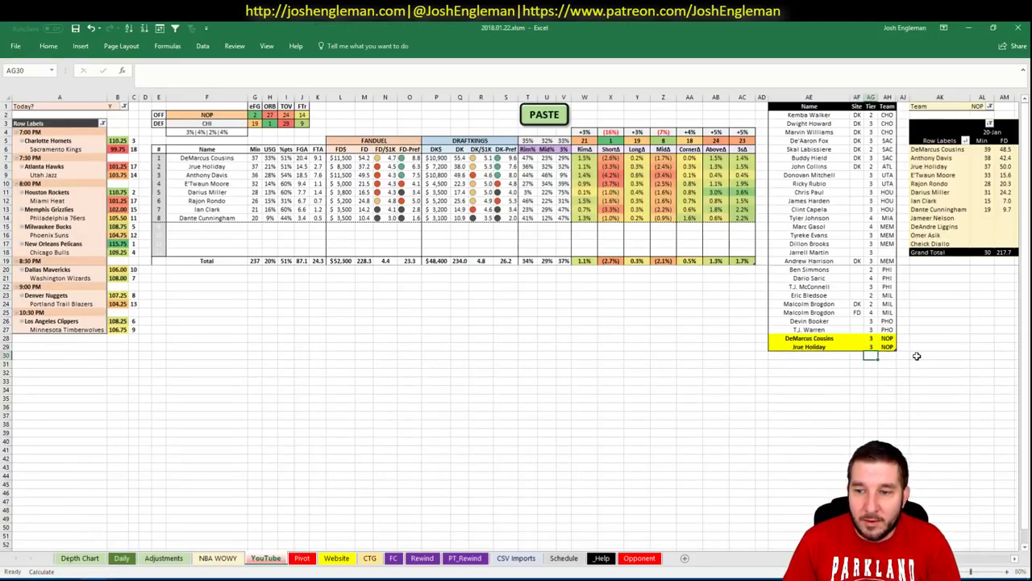
pyautogui.press('Up')
pyautogui.press('Left')
pyautogui.write('DK')
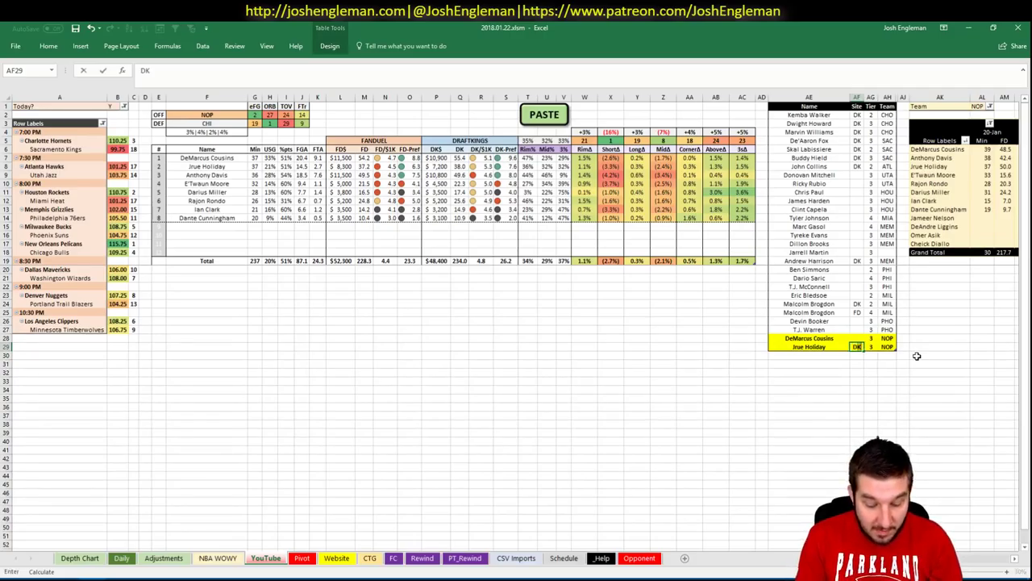
pyautogui.press('Tab')
pyautogui.write('2')
pyautogui.press('Return')
# Add a second Jrue Holiday row to the player list with Site FD and Tier 3
pyautogui.press('Left')
pyautogui.write('Jrue')
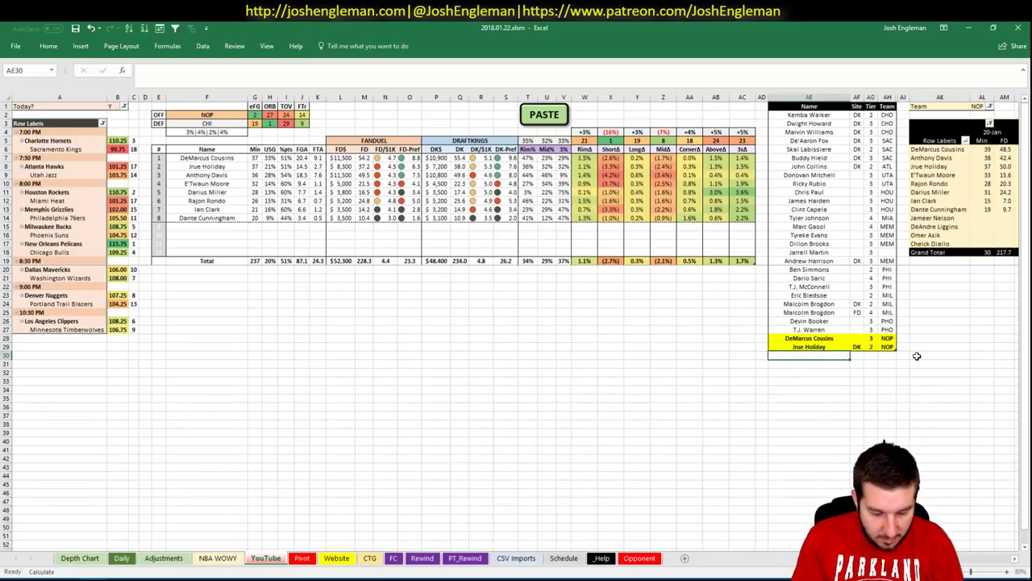
pyautogui.press('Tab')
pyautogui.write('FD')
pyautogui.press('Tab')
pyautogui.write('3')
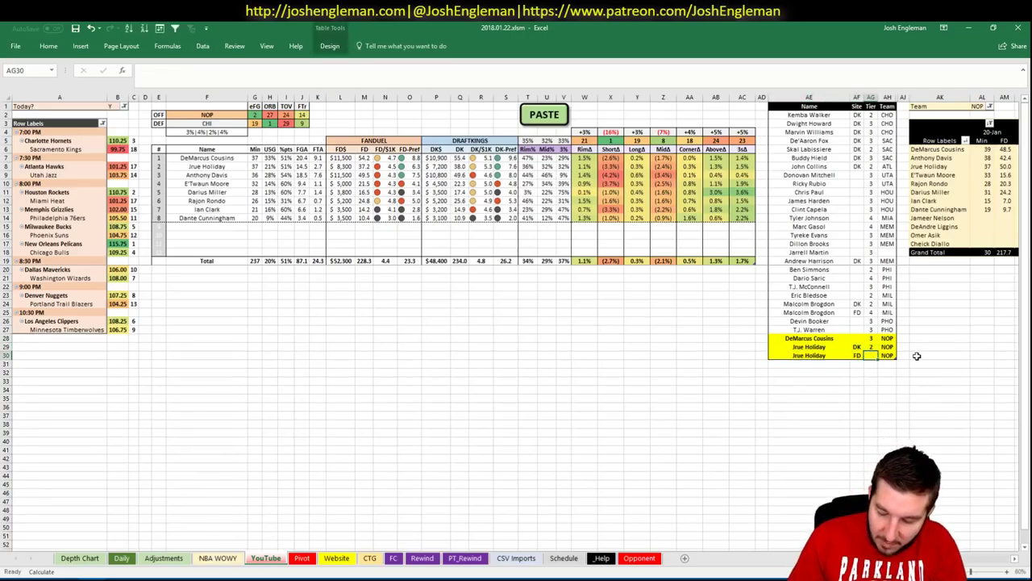
pyautogui.press('Return')
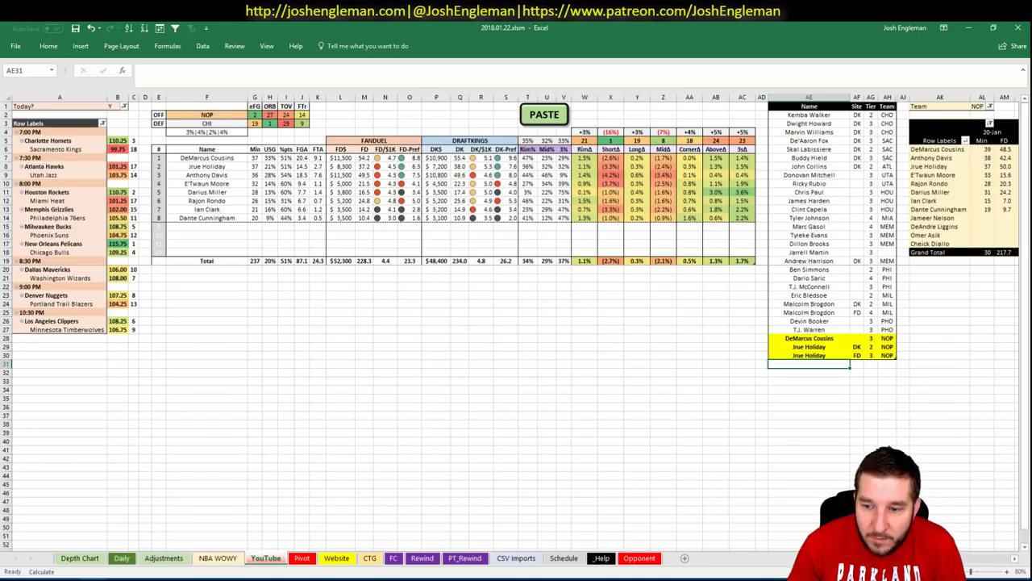
# Check the Pelicans' recent-games pivot table and add Anthony Davis with tier 3 to the player list
pyautogui.hscroll(10, 516, 323)
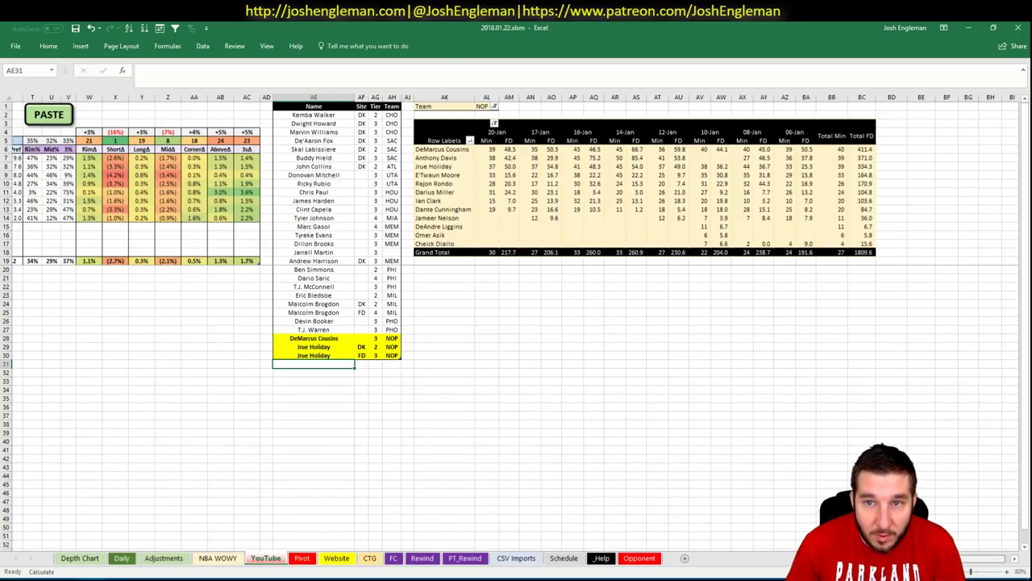
pyautogui.hscroll(-10, 517, 323)
pyautogui.write('Anthony')
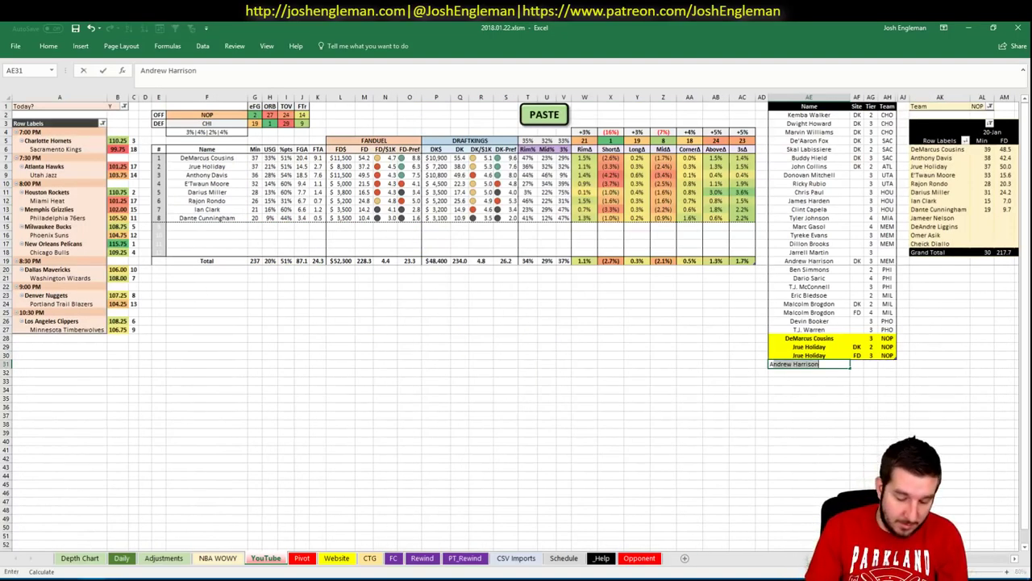
pyautogui.write(' Davis')
pyautogui.press('Tab')
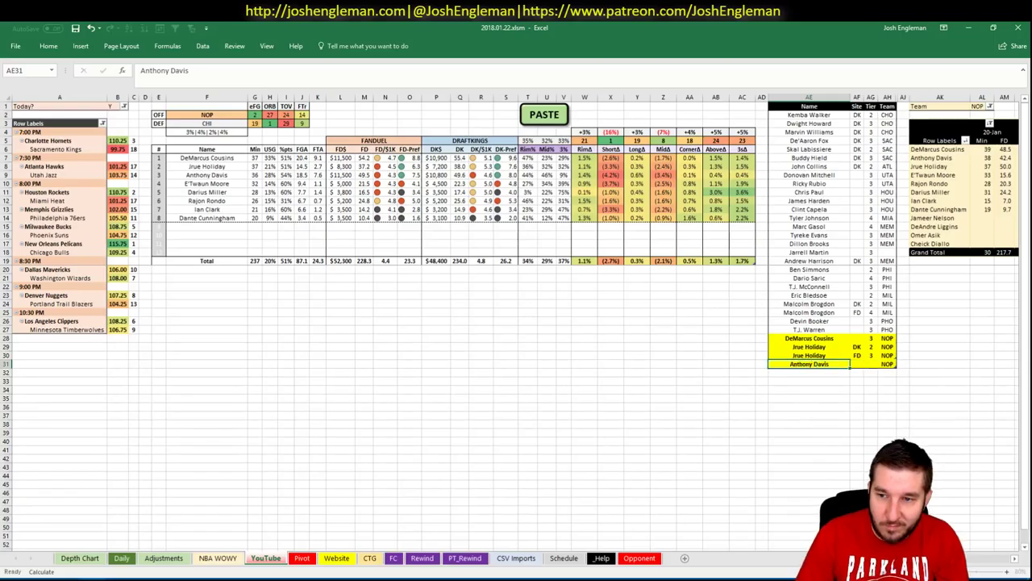
pyautogui.click(874, 364)
pyautogui.press('Return')
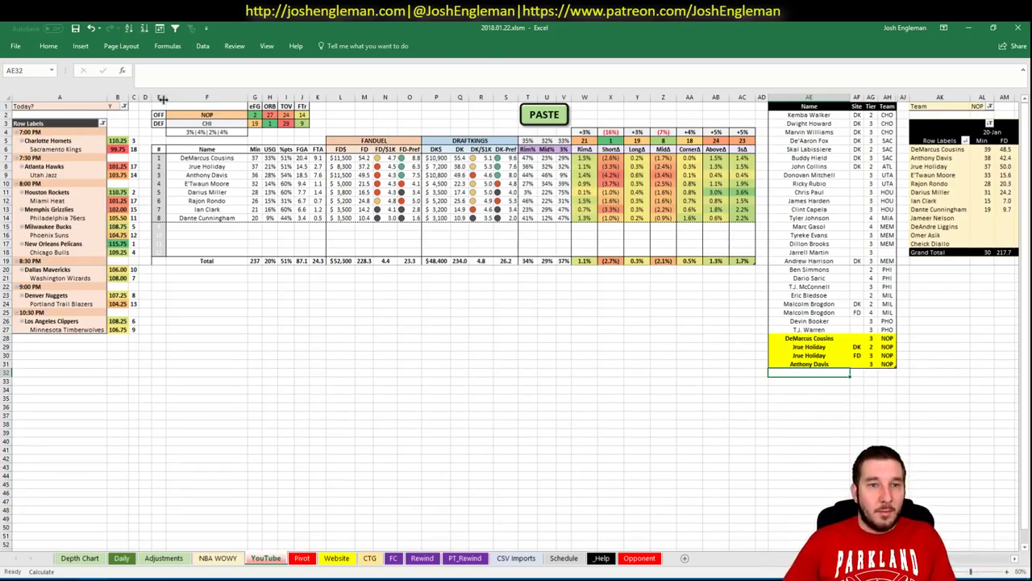
# Change the OFF team of the matchup table to CHI
pyautogui.click(219, 114)
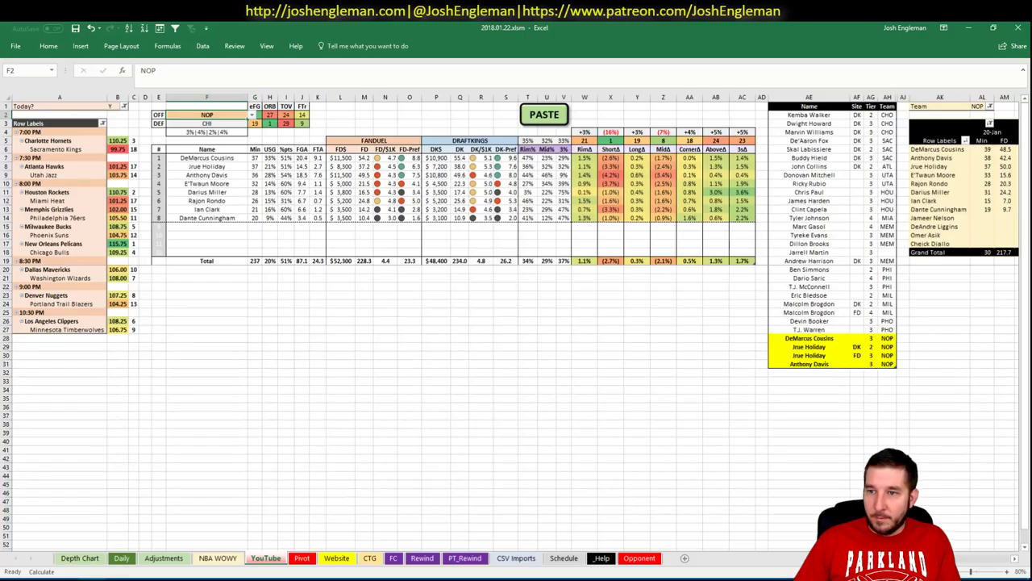
pyautogui.hscroll(5, 516, 323)
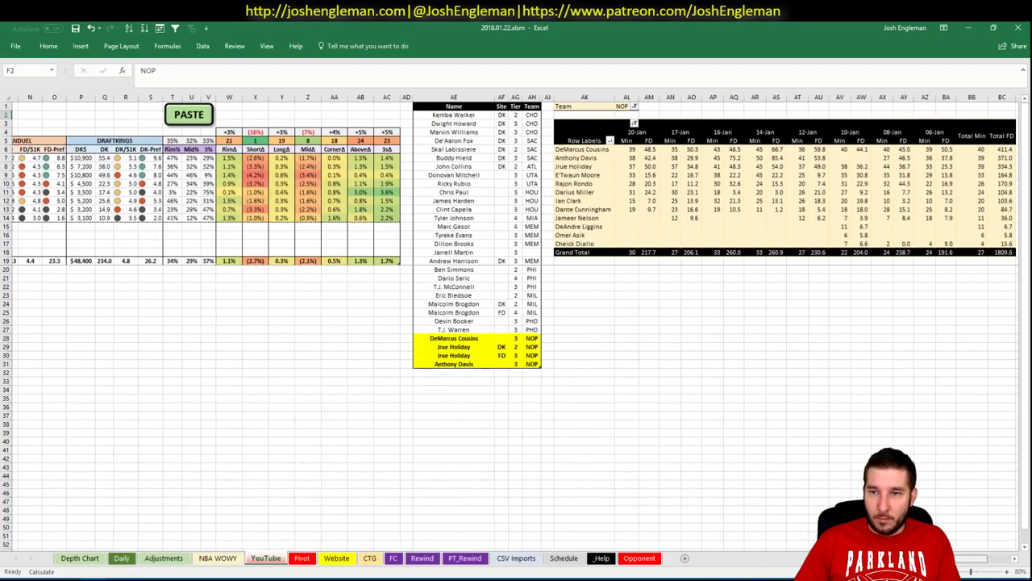
pyautogui.hscroll(-5, 798, 559)
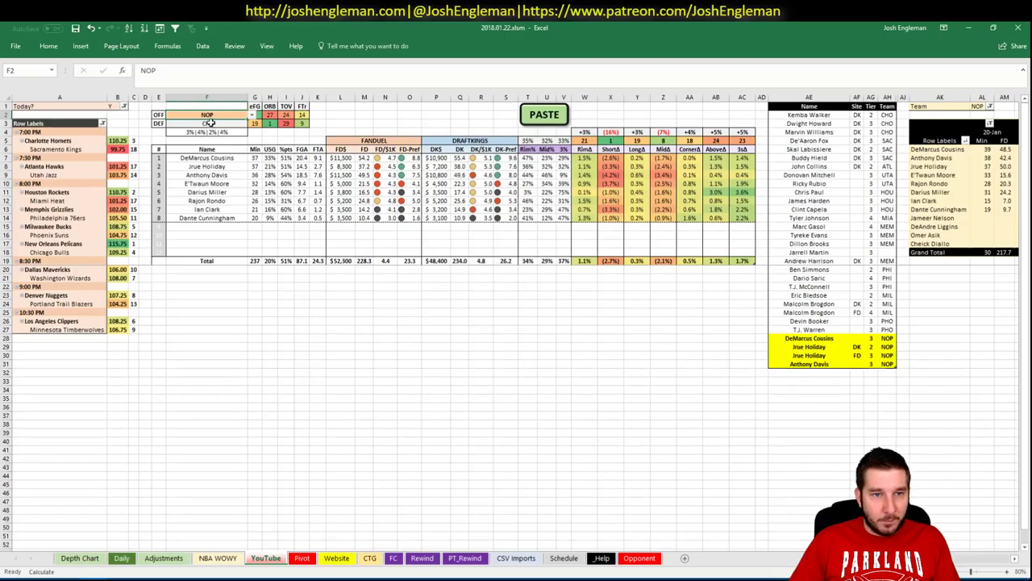
pyautogui.write('CHI')
pyautogui.press('Return')
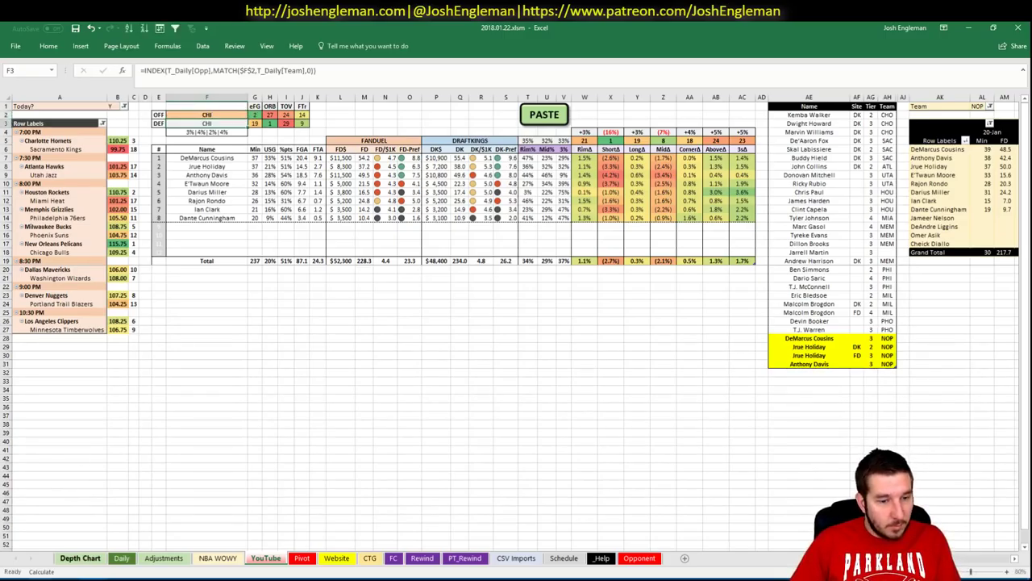
# Switch to Cleaning the Glass in the browser, search for "bulls" and go to the team's Shooting: Frequency table
pyautogui.hotkey('alt', 'Tab')
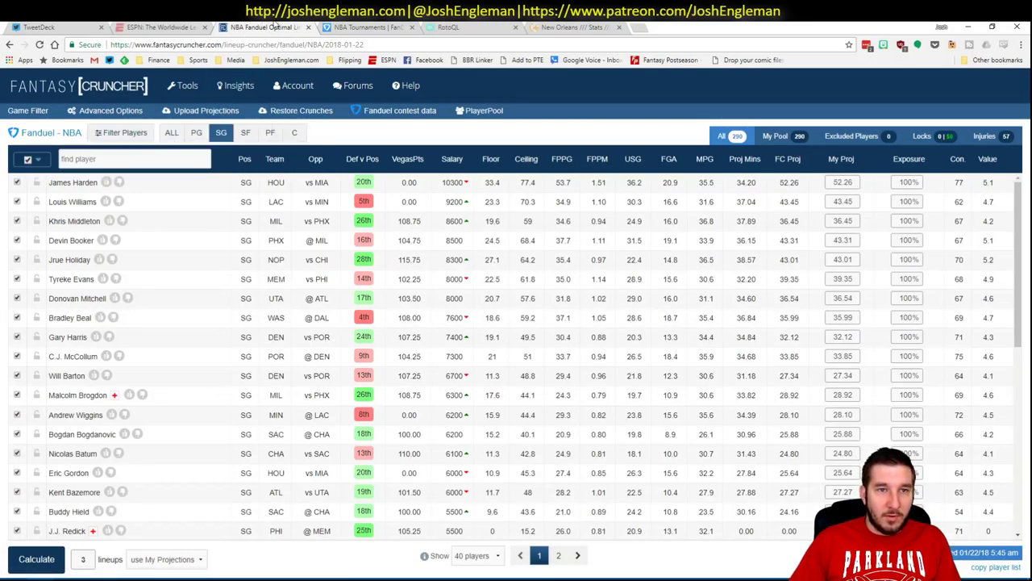
pyautogui.hotkey('alt', 'Tab')
pyautogui.hotkey('alt', 'Tab')
pyautogui.click(593, 27)
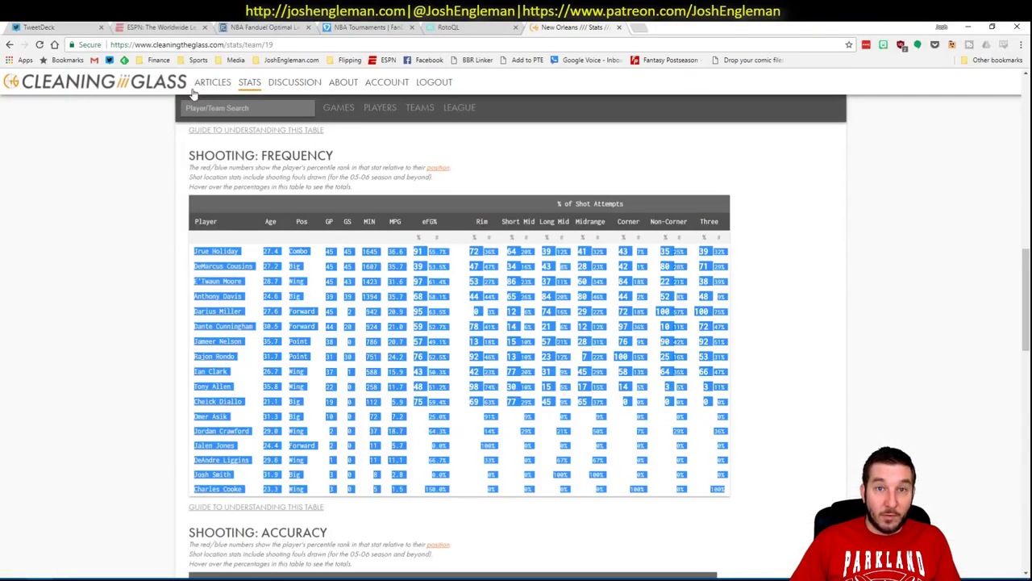
pyautogui.click(185, 108)
pyautogui.write('chi')
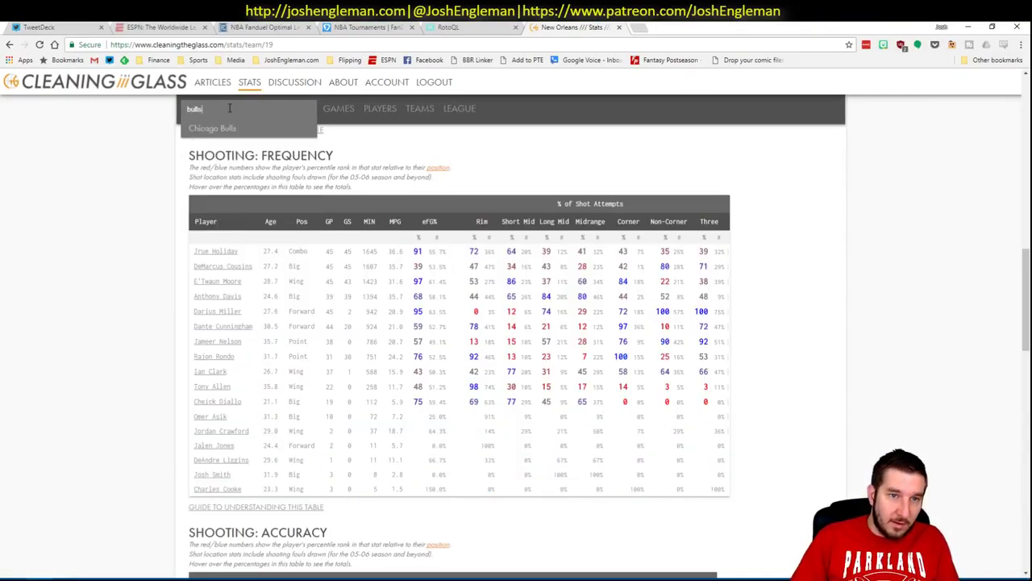
pyautogui.press('Return')
pyautogui.hotkey('alt', 'Tab')
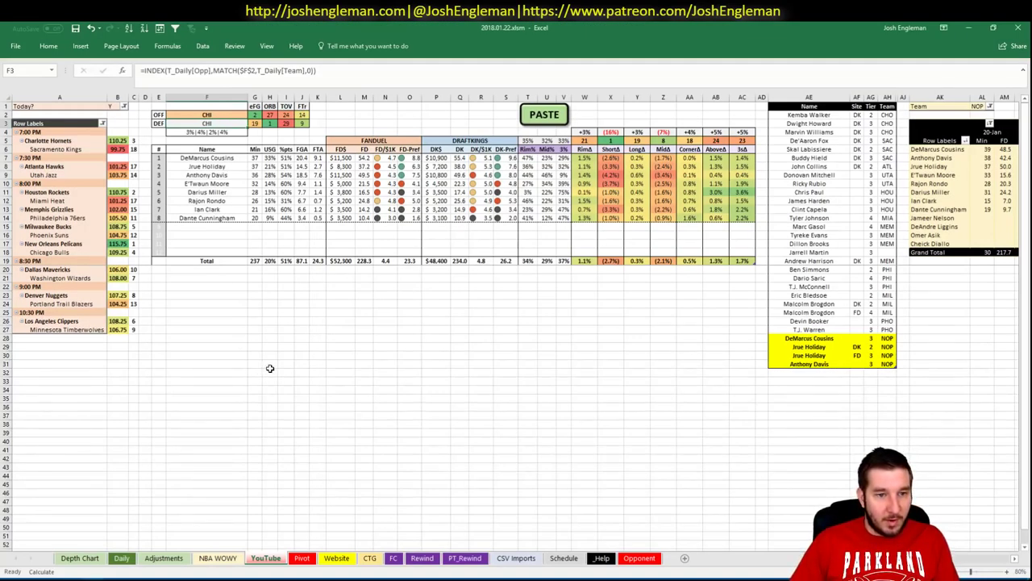
pyautogui.hotkey('alt', 'Tab')
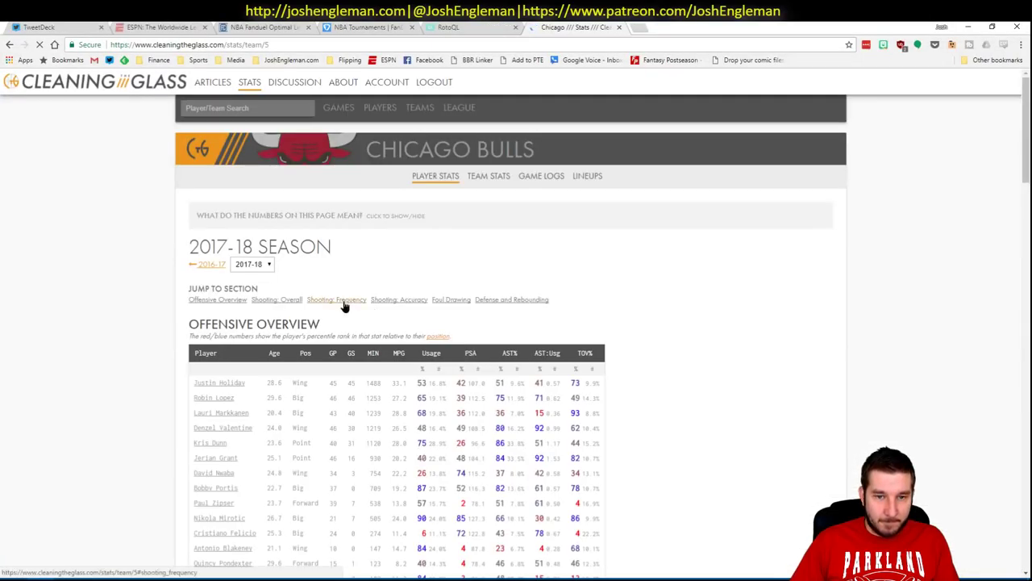
pyautogui.click(346, 301)
# Copy all player rows of the Bulls' Shooting: Frequency table into the Excel workbook with its PASTE macro and recalculate the sheet
pyautogui.moveTo(708, 477); pyautogui.dragTo(194, 249)
pyautogui.hotkey('alt', 'Tab')
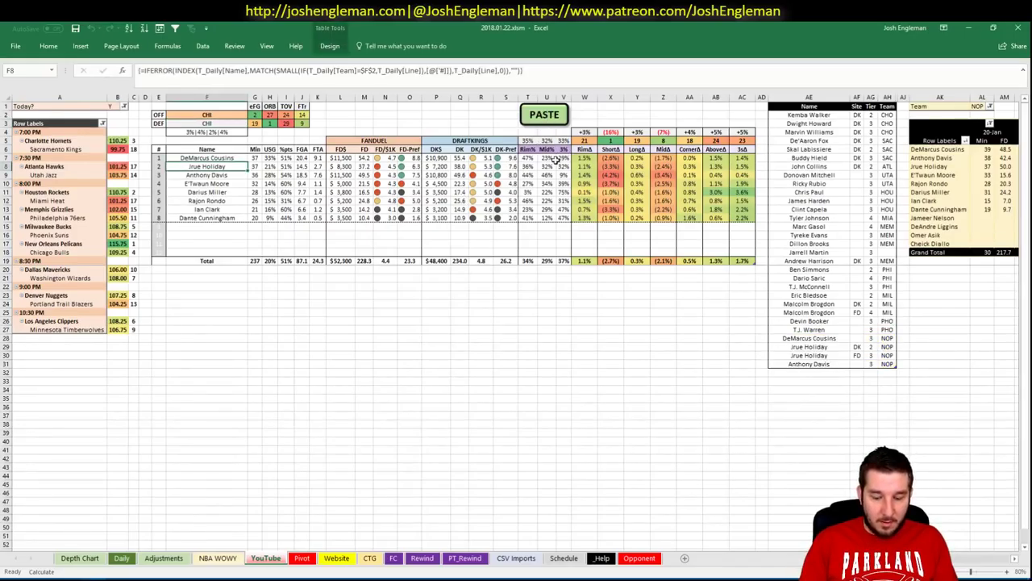
pyautogui.press('F9')
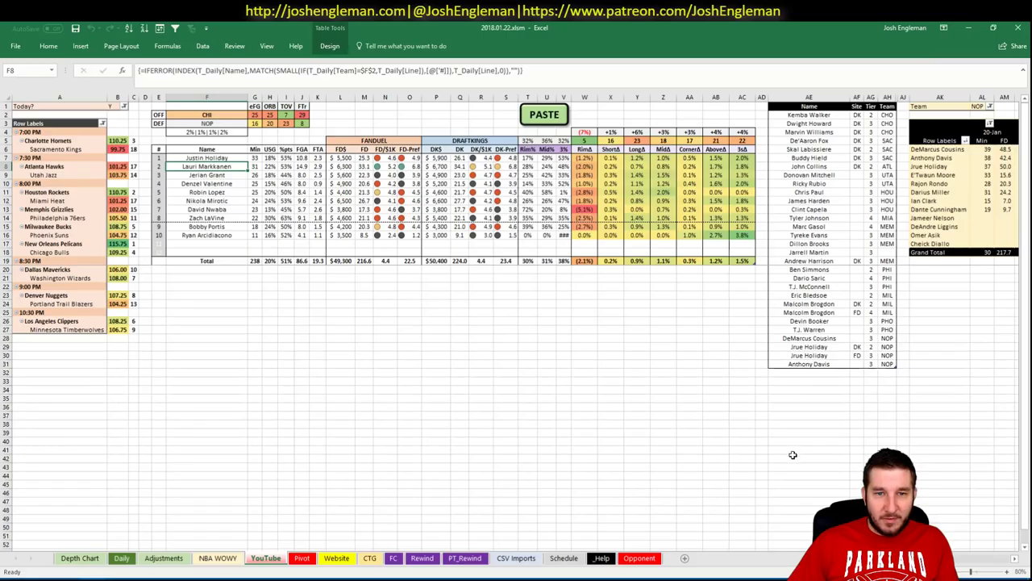
# Set the Team filter of the recent-games minutes and FD pivot table to CHI
pyautogui.click(982, 107)
pyautogui.write('CHI')
pyautogui.press('Return')
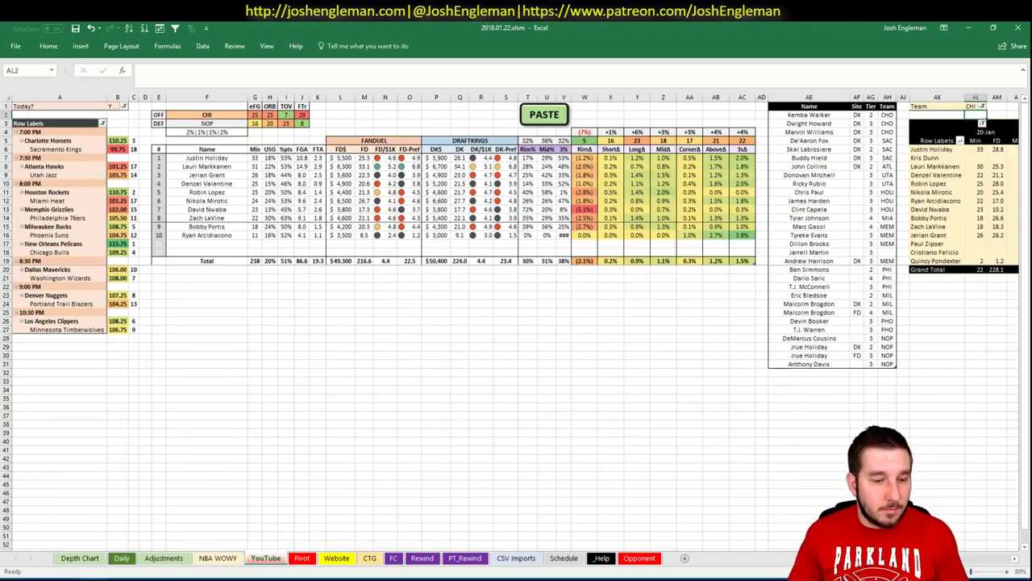
# Switch to the browser, open nbawowy.com in a new tab and select the Bulls as the team
pyautogui.hotkey('alt', 'Tab')
pyautogui.click(650, 28)
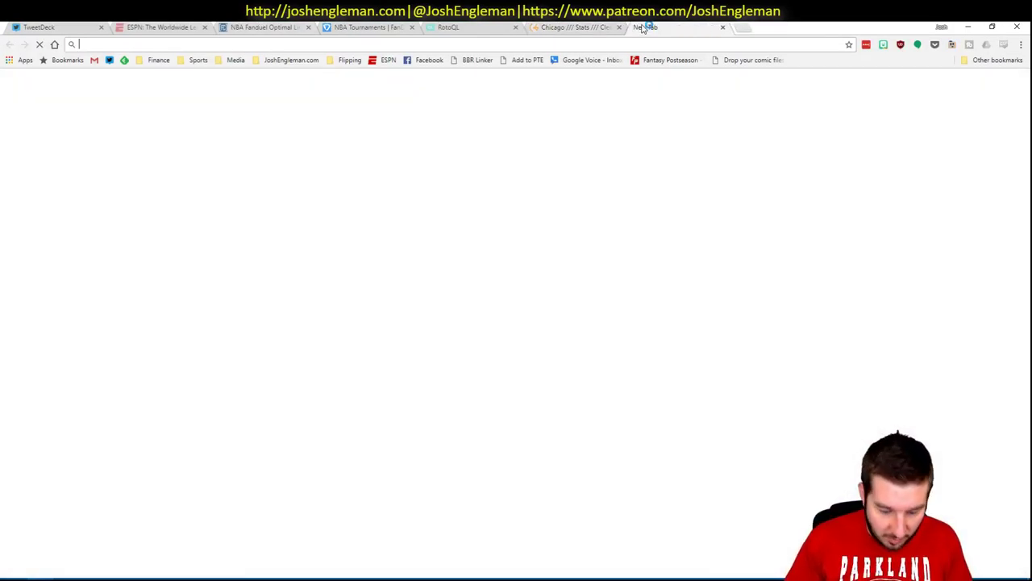
pyautogui.write('nbawowy')
pyautogui.press('Return')
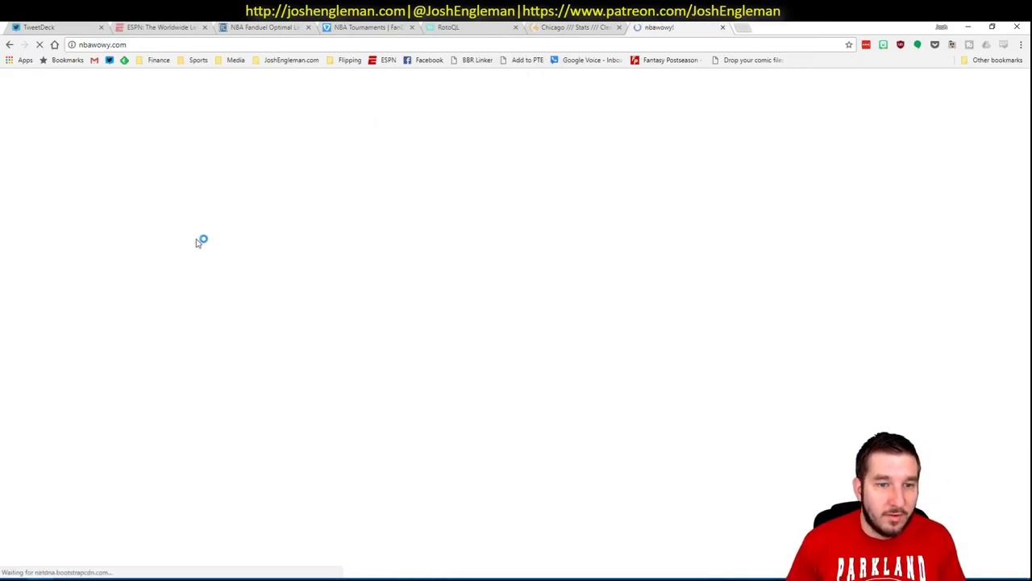
pyautogui.scroll(-4, 154, 274)
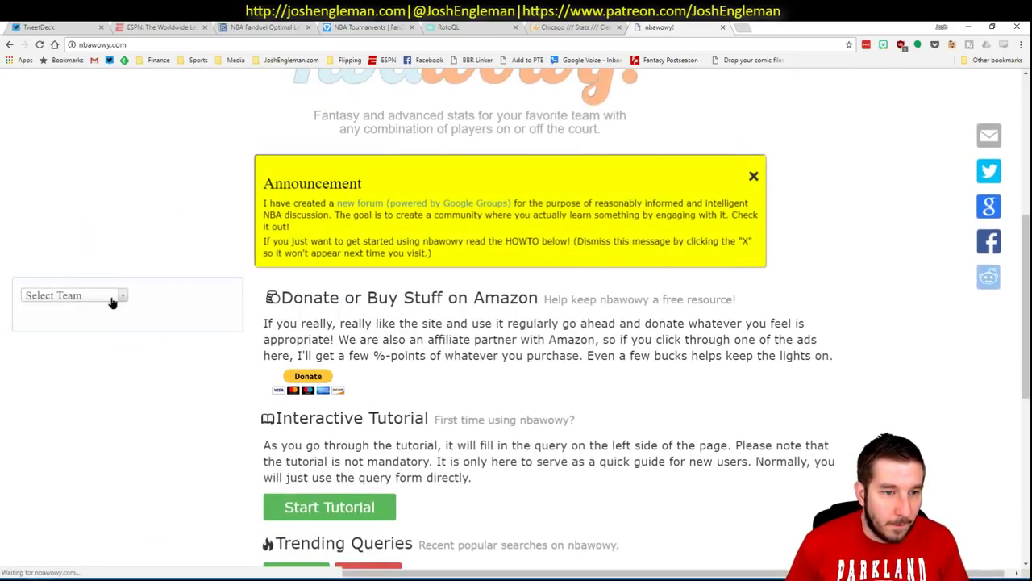
pyautogui.click(112, 297)
pyautogui.click(70, 413)
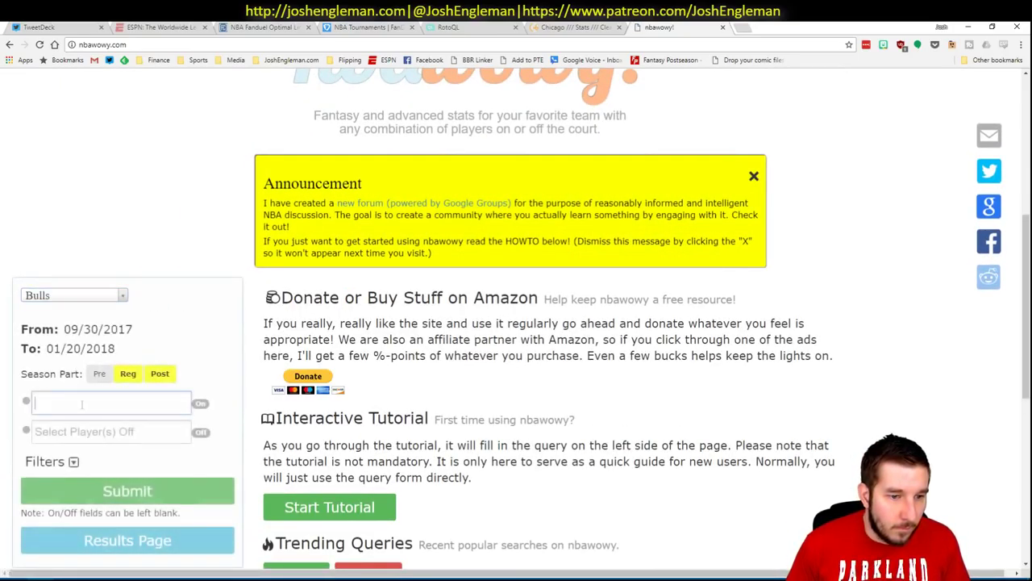
# Run the Bulls query with Kris Dunn on the court and show its Fantasy results
pyautogui.click(81, 404)
pyautogui.write('dunn')
pyautogui.click(108, 427)
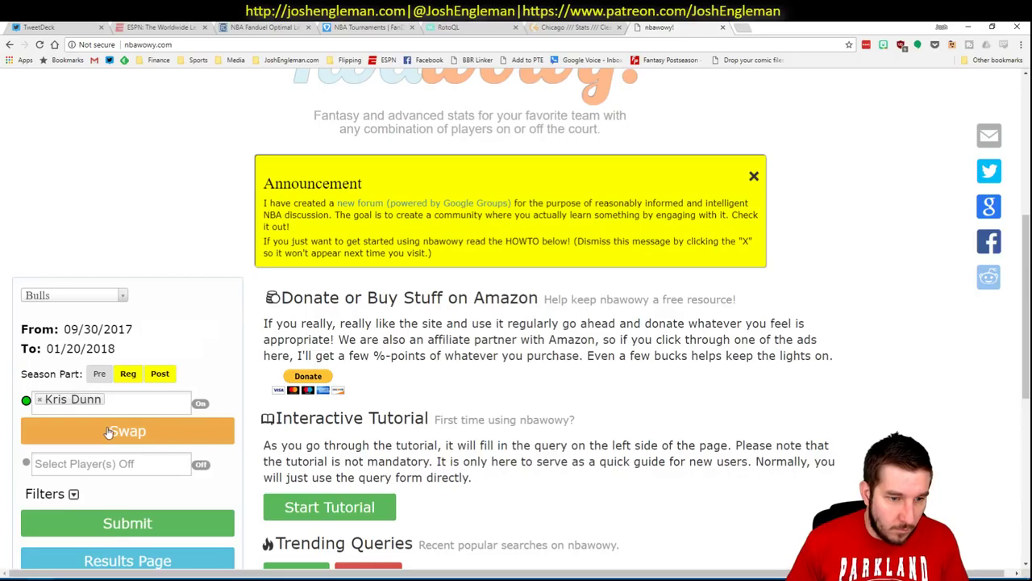
pyautogui.click(117, 525)
pyautogui.scroll(-2, 726, 337)
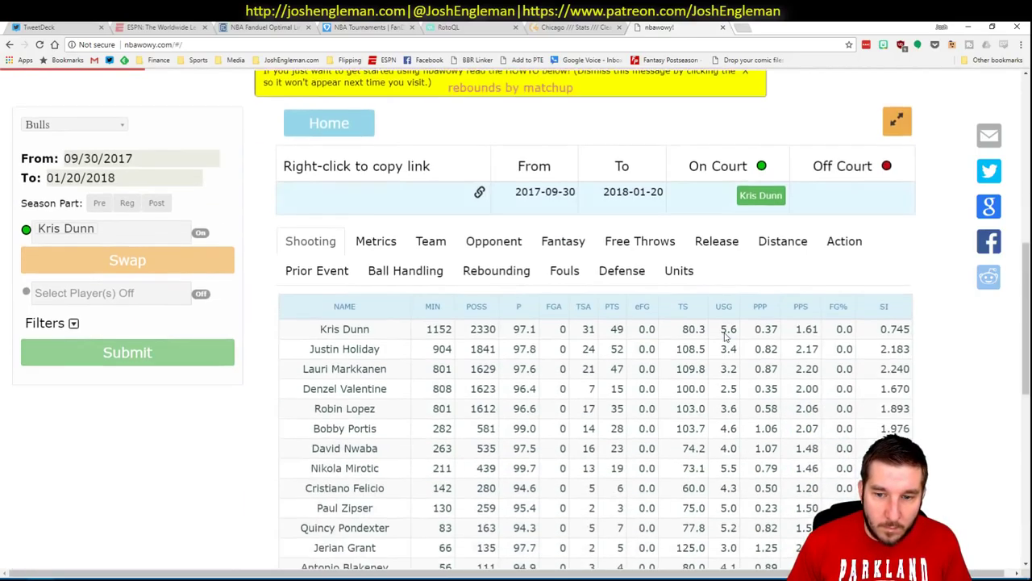
pyautogui.click(563, 198)
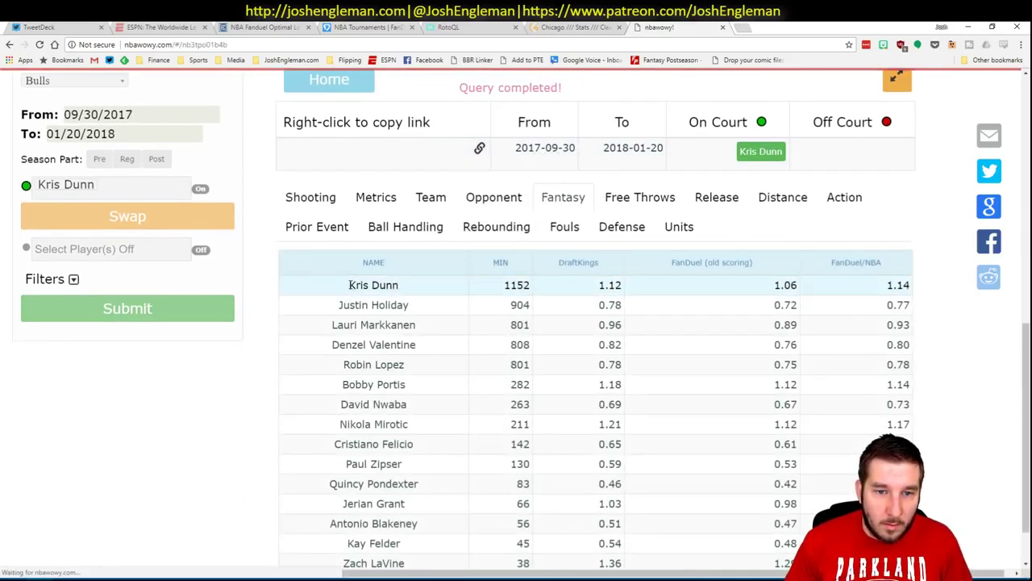
# Copy all player rows of the Fantasy table into the WITH table of the NBA WOWY sheet in Excel with its PASTE macro
pyautogui.moveTo(349, 284); pyautogui.dragTo(806, 498)
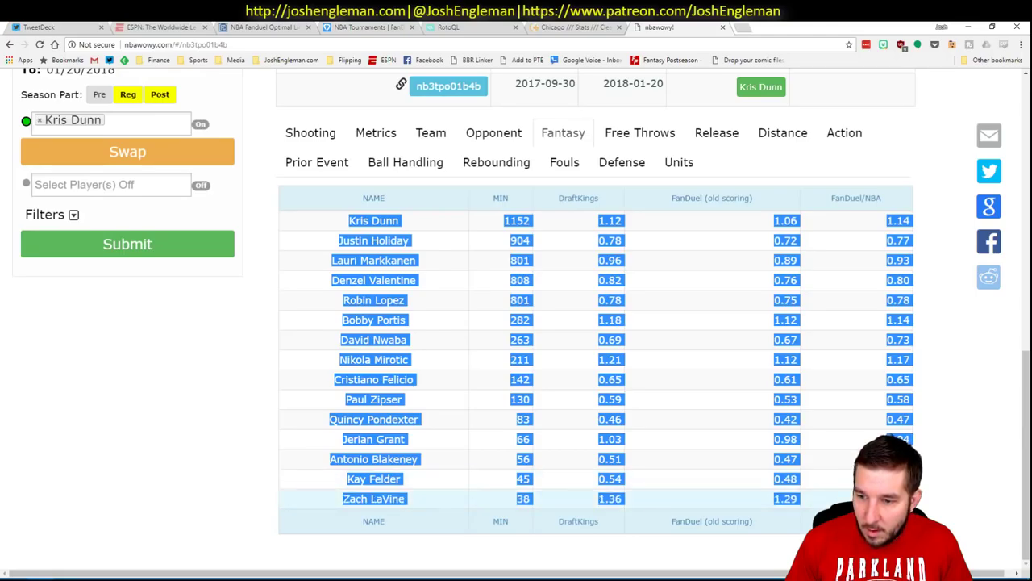
pyautogui.hotkey('ctrl', 'c')
pyautogui.hotkey('alt', 'Tab')
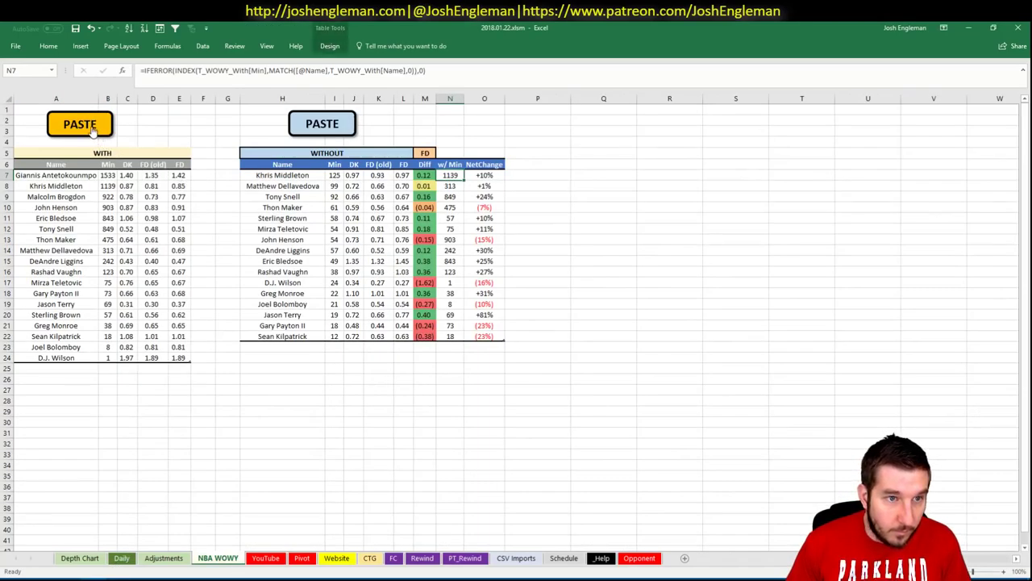
pyautogui.click(91, 129)
# Rerun the nbawowy query with Kris Dunn off the court and paste its Fantasy rows into the WITHOUT table in Excel
pyautogui.hotkey('alt', 'Tab')
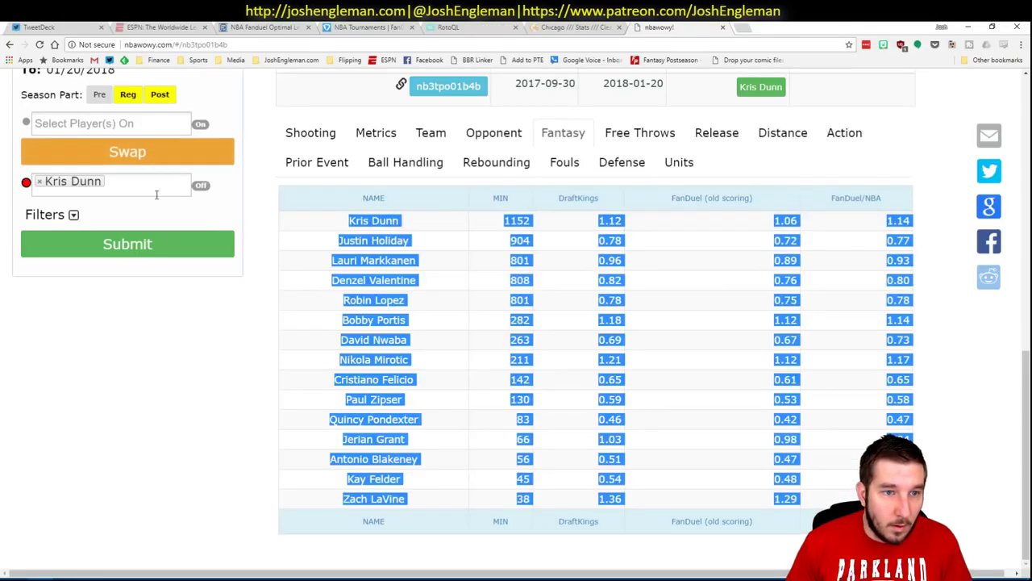
pyautogui.click(230, 244)
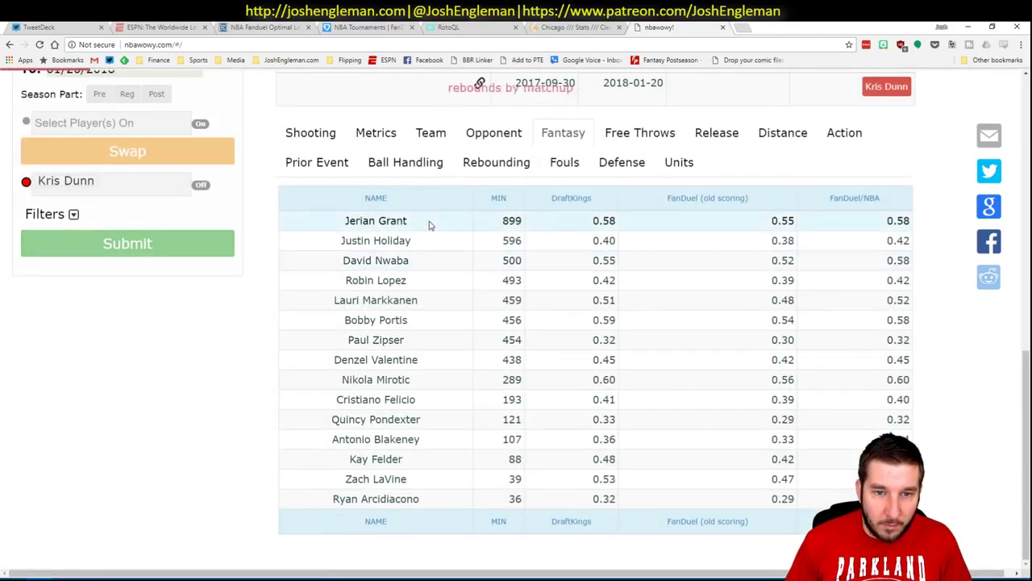
pyautogui.moveTo(343, 221); pyautogui.dragTo(700, 502)
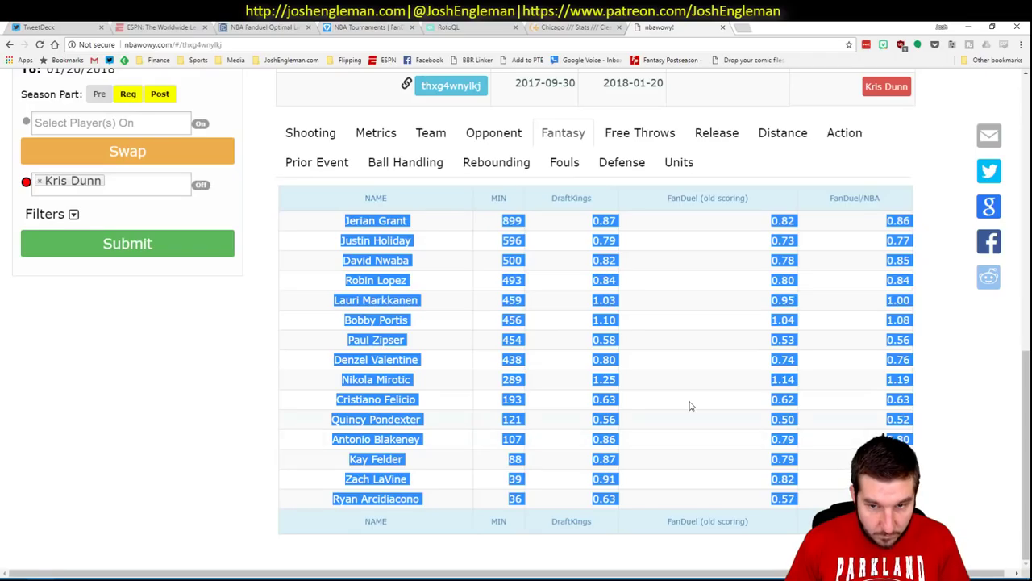
pyautogui.hotkey('ctrl', 'c')
pyautogui.hotkey('alt', 'Tab')
pyautogui.click(322, 123)
# Sort the WITHOUT table by the w/ Min column in descending order
pyautogui.click(450, 196)
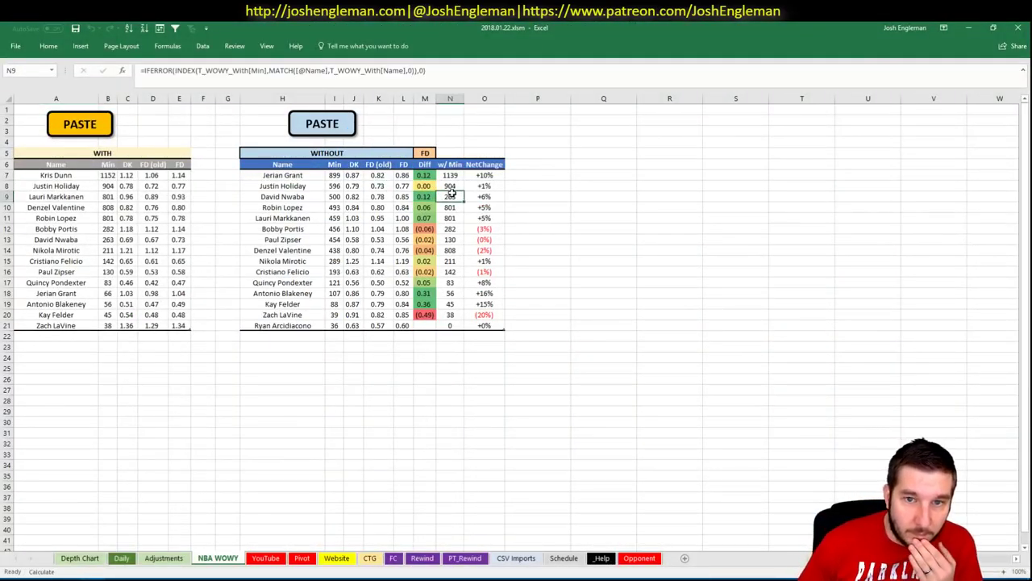
pyautogui.click(143, 29)
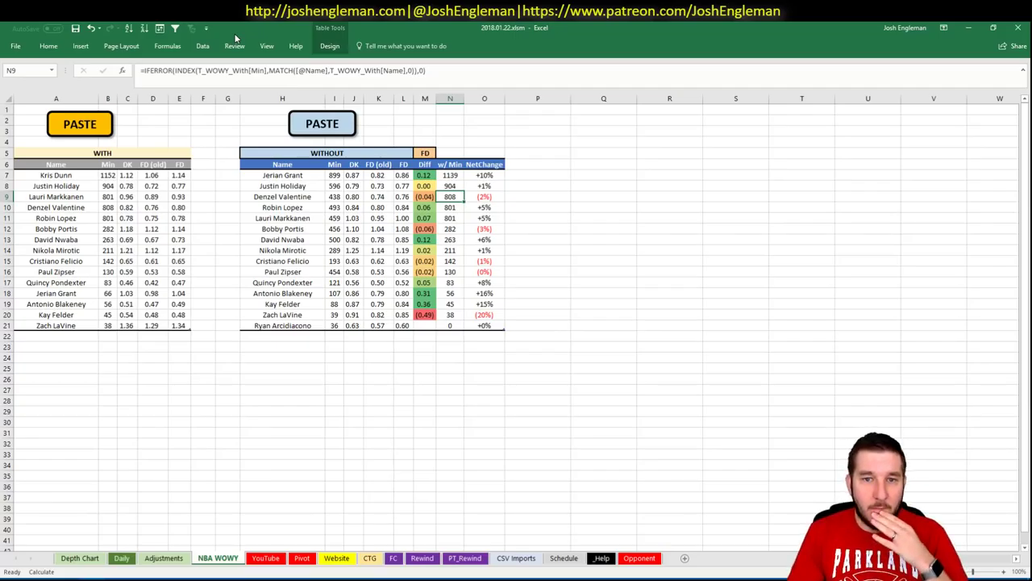
pyautogui.hotkey('alt', 'Tab')
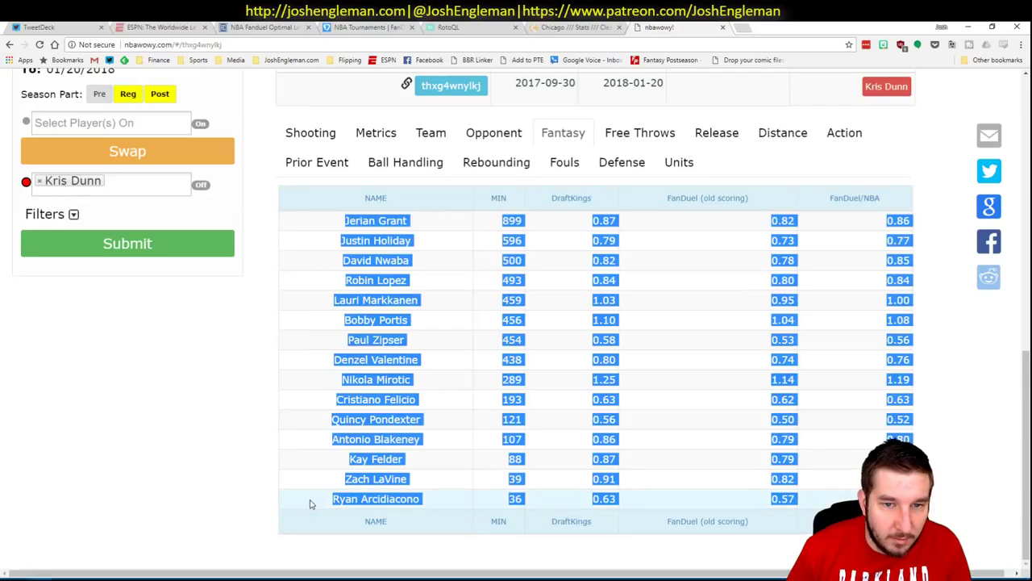
pyautogui.hotkey('alt', 'Tab')
pyautogui.hotkey('alt', 'Tab')
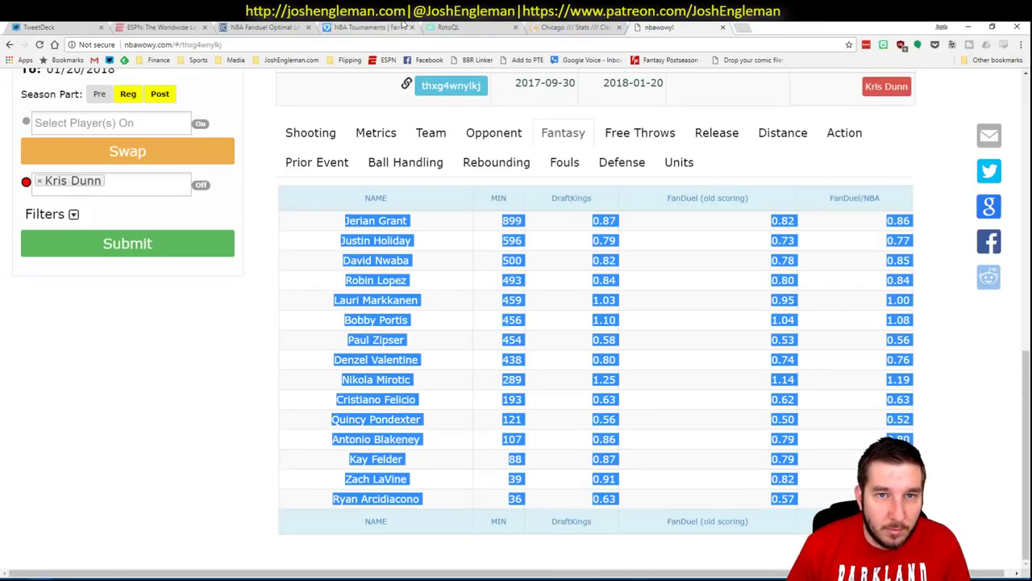
pyautogui.hotkey('alt', 'Tab')
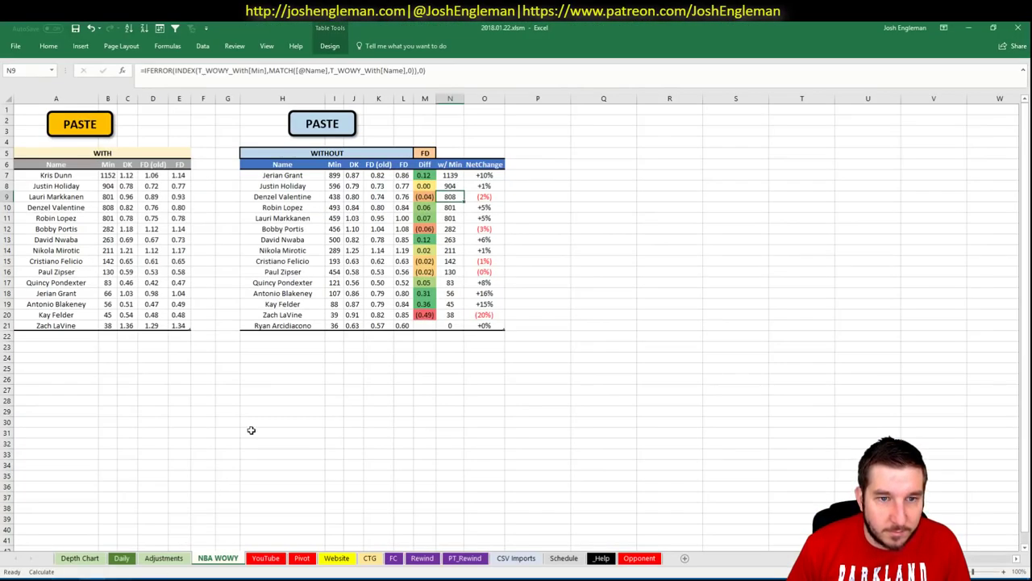
# Check the Bulls on the YouTube sheet and their FD and DK projections on the Pivot sheet, ending on the YouTube sheet
pyautogui.click(265, 557)
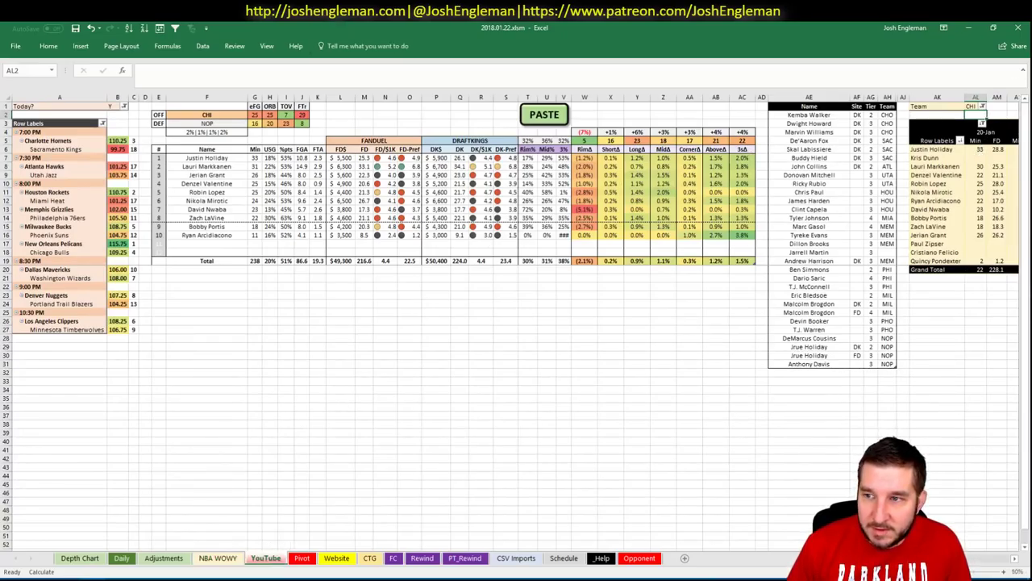
pyautogui.hscroll(3, 516, 322)
pyautogui.hscroll(-3, 781, 547)
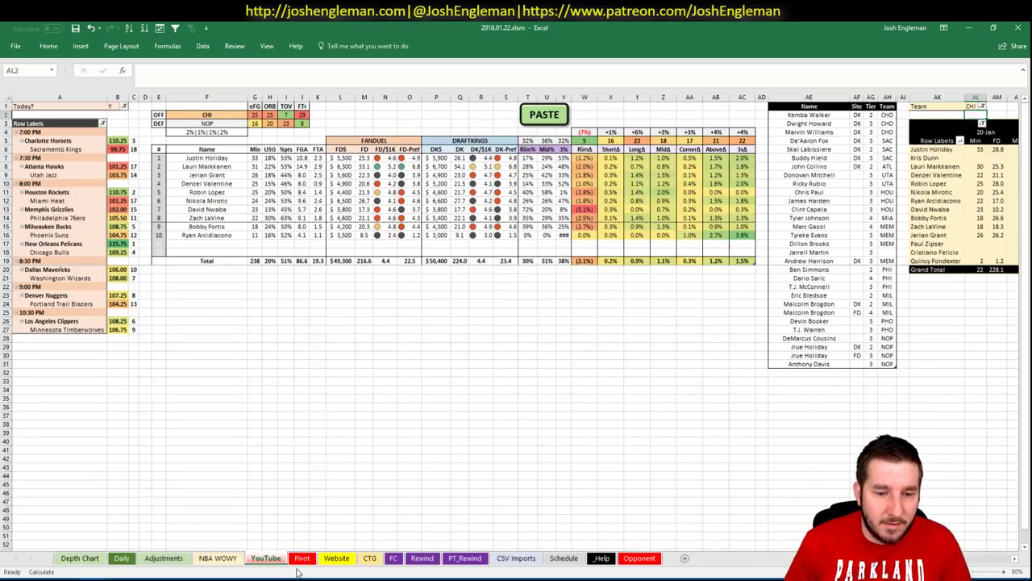
pyautogui.click(234, 417)
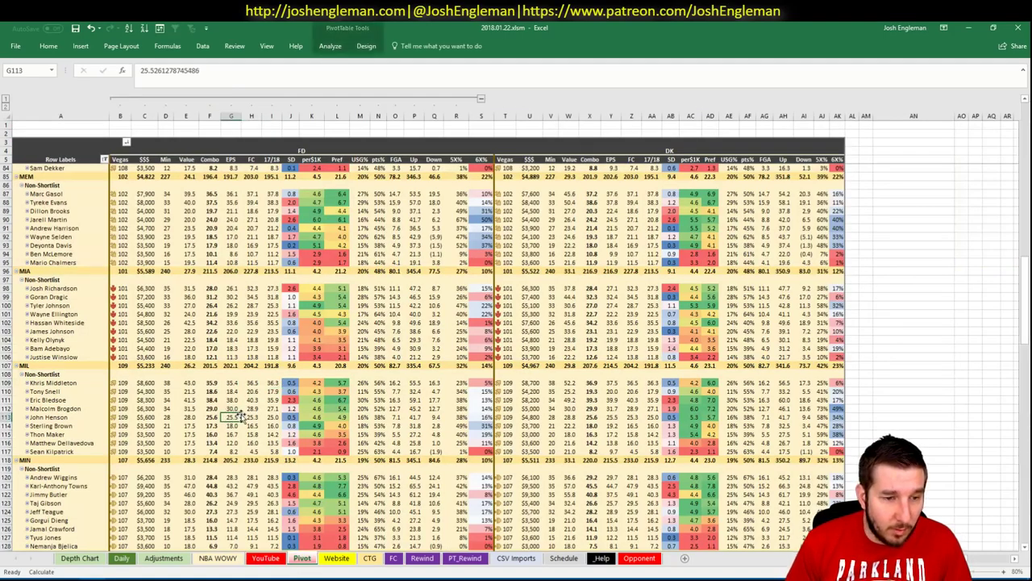
pyautogui.scroll(20, 235, 417)
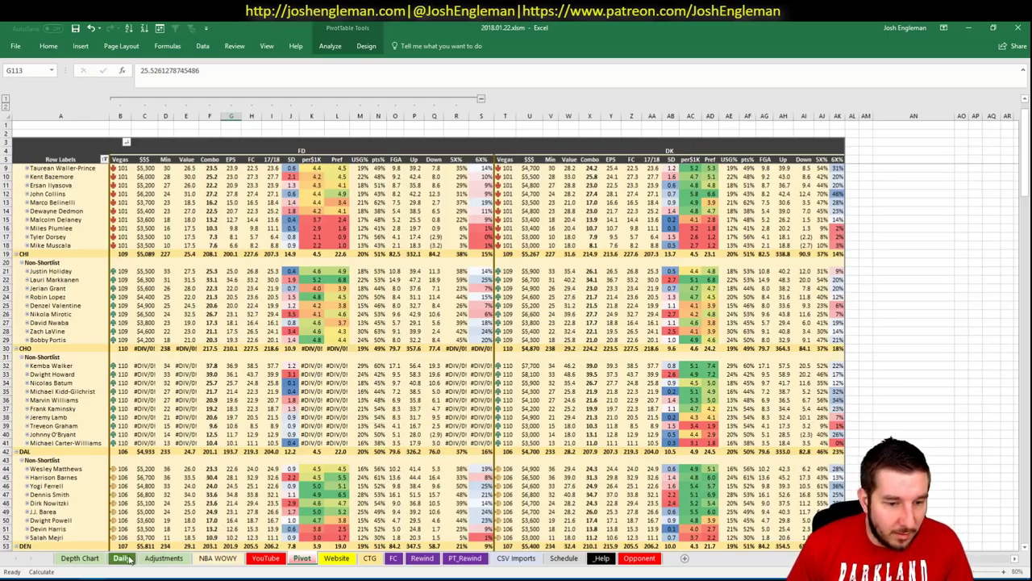
pyautogui.click(259, 560)
# Switch to Fantasy Cruncher in the browser, filter the FanDuel players to PF and check Lauri Markkanen's game log
pyautogui.hotkey('alt', 'Tab')
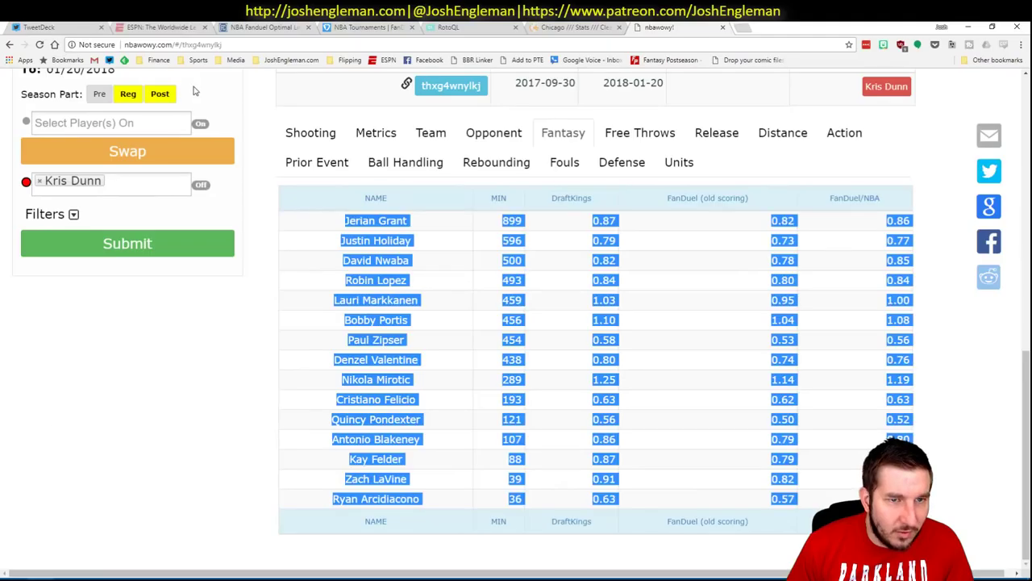
pyautogui.click(246, 27)
pyautogui.click(270, 133)
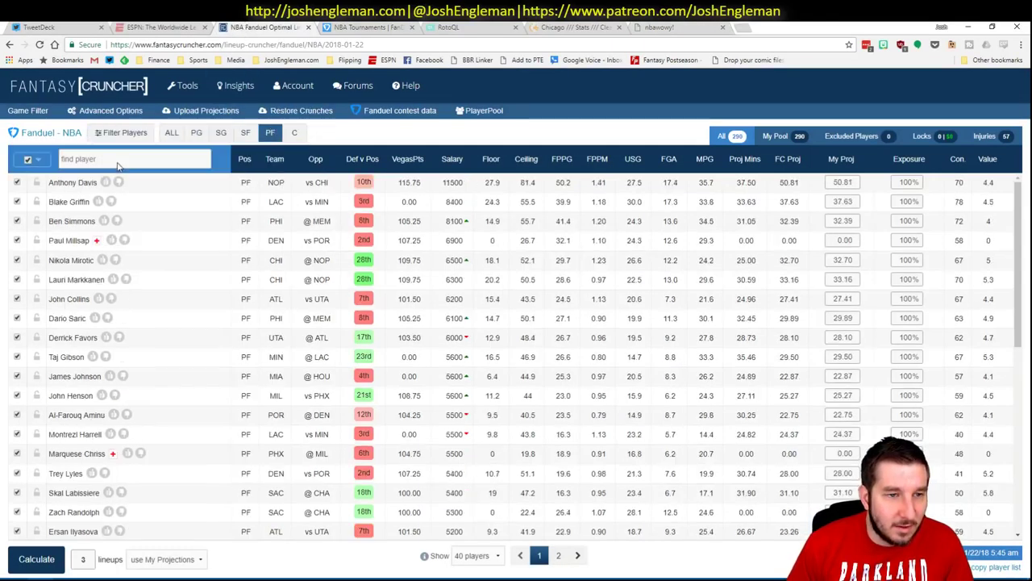
pyautogui.click(114, 283)
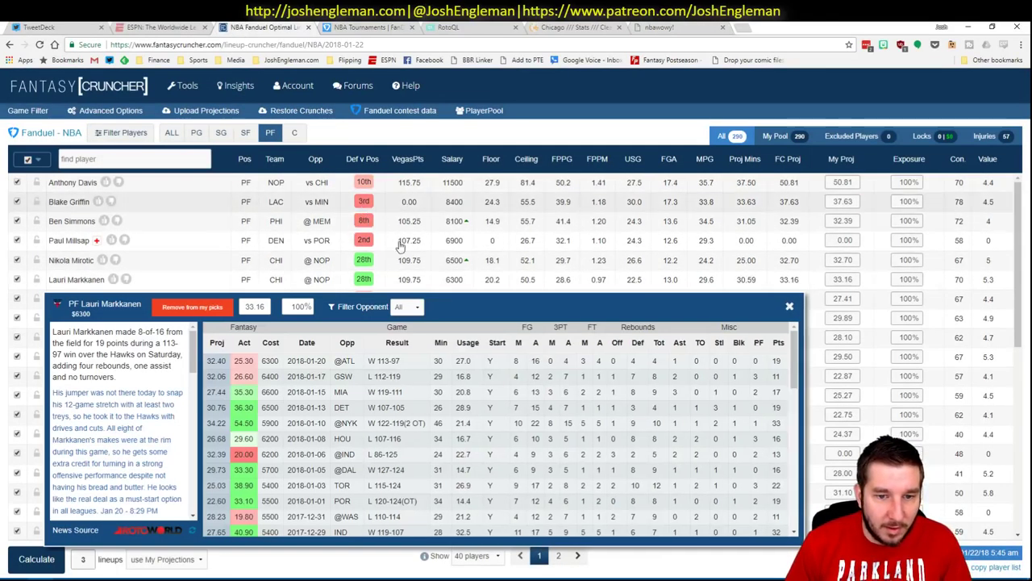
pyautogui.click(791, 306)
# Switch back to Excel and examine the Bulls' recent-games minutes and FD pivot table
pyautogui.hotkey('alt', 'Tab')
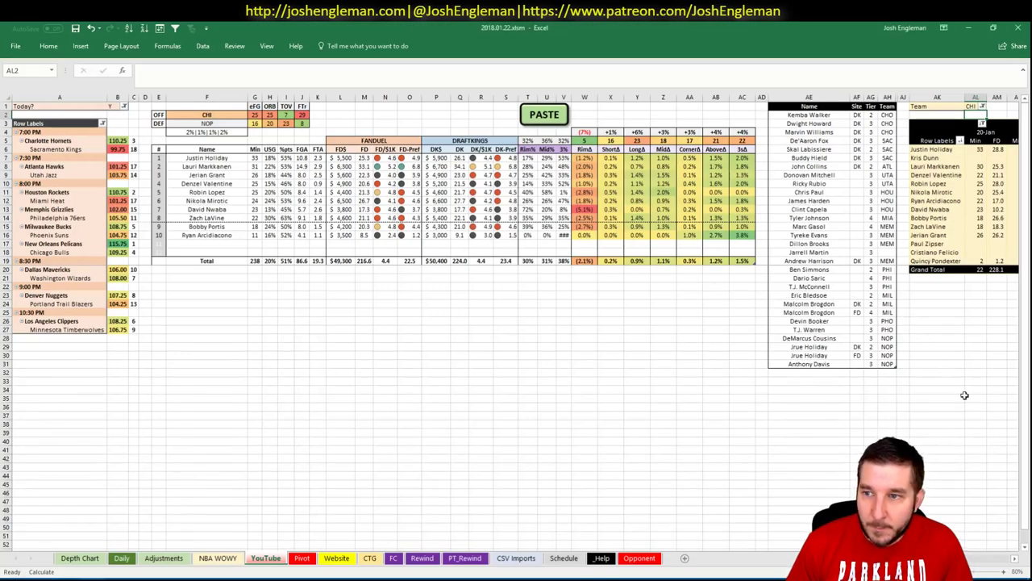
pyautogui.hscroll(4, 851, 479)
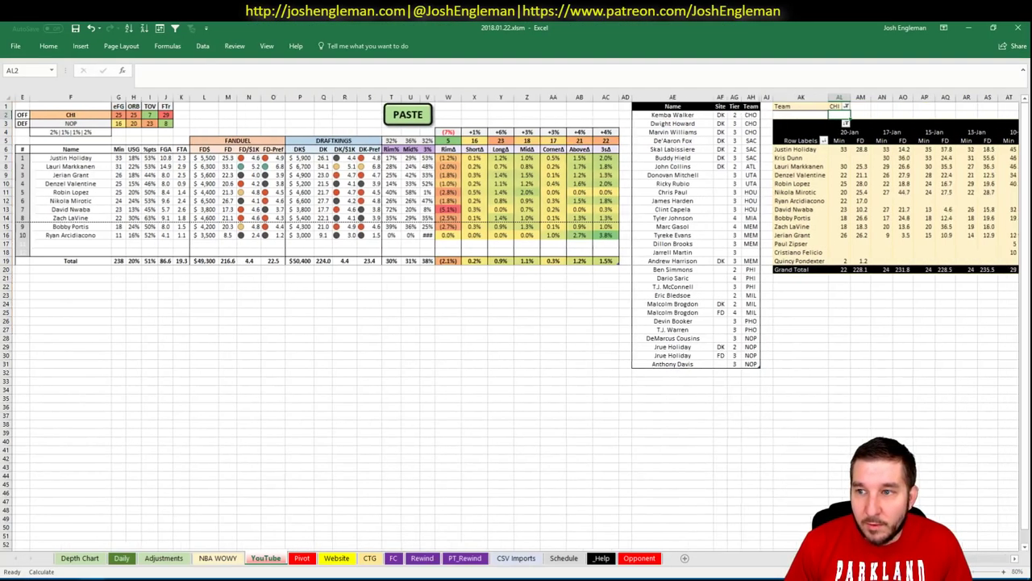
pyautogui.hscroll(3, 516, 322)
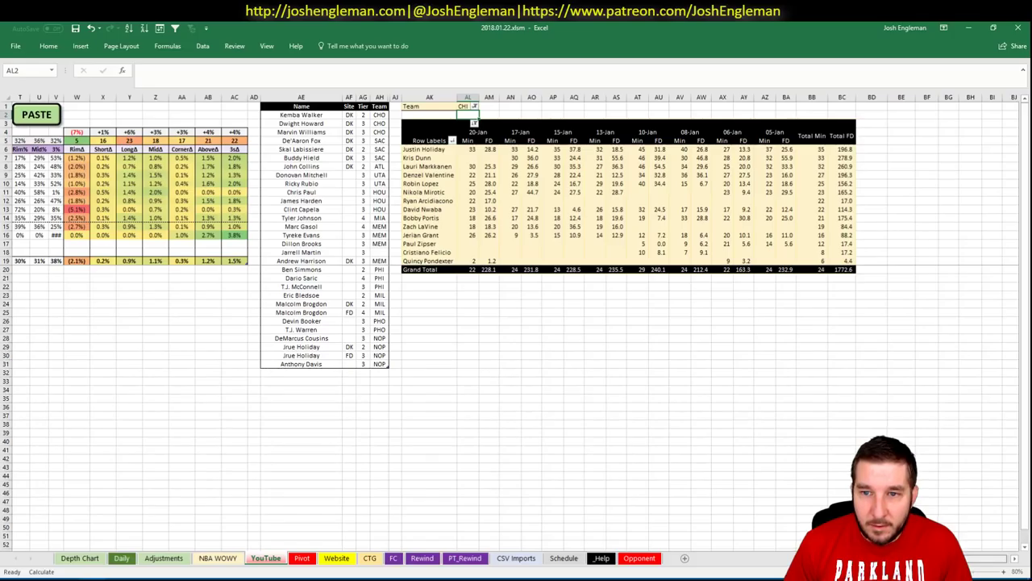
pyautogui.hscroll(-6, 761, 517)
# Add Lauri Markkanen to the end of the player list with site FD and tier 2
pyautogui.click(813, 373)
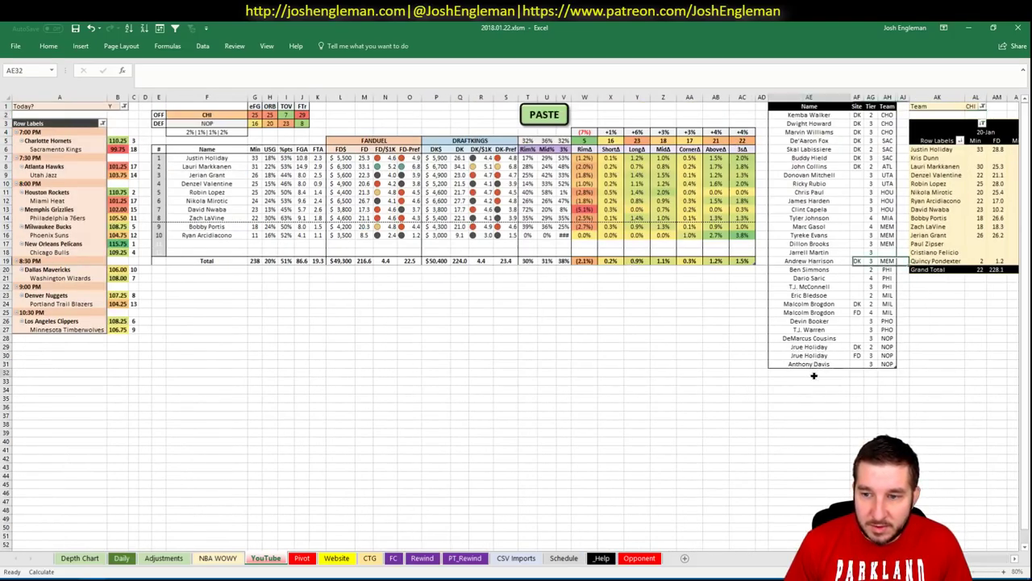
pyautogui.write('Lauri M')
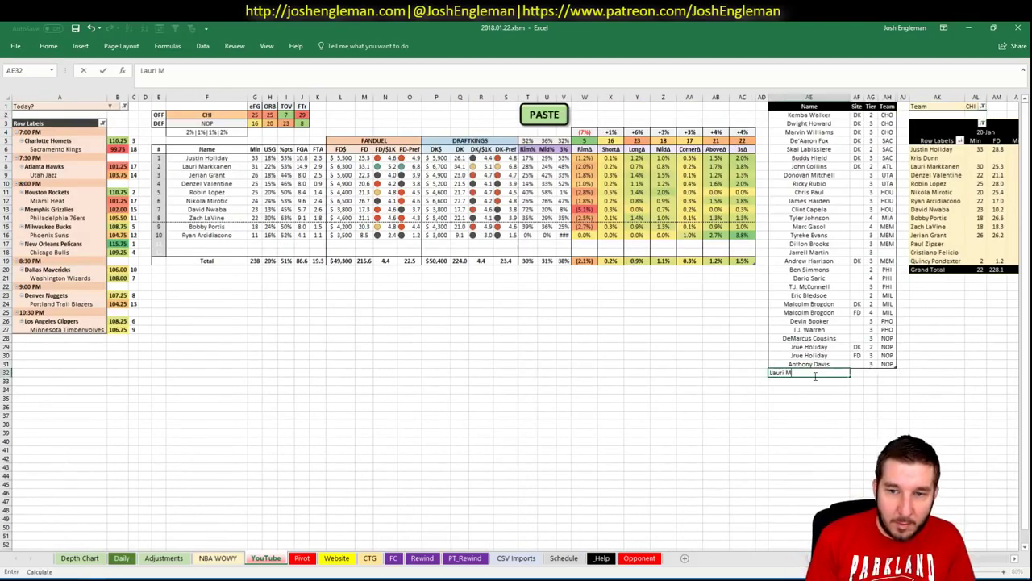
pyautogui.write('arkkanen')
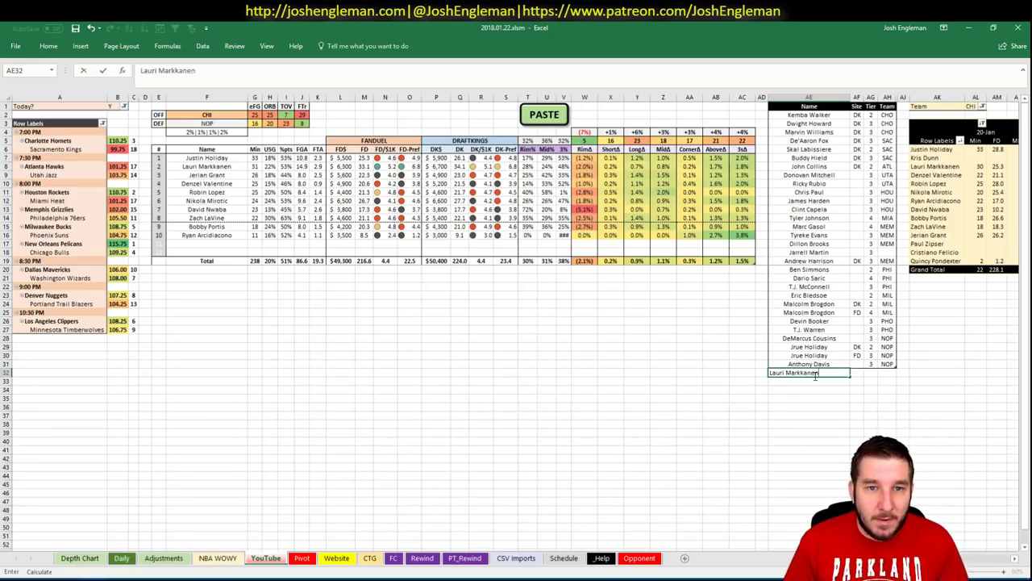
pyautogui.press('Return')
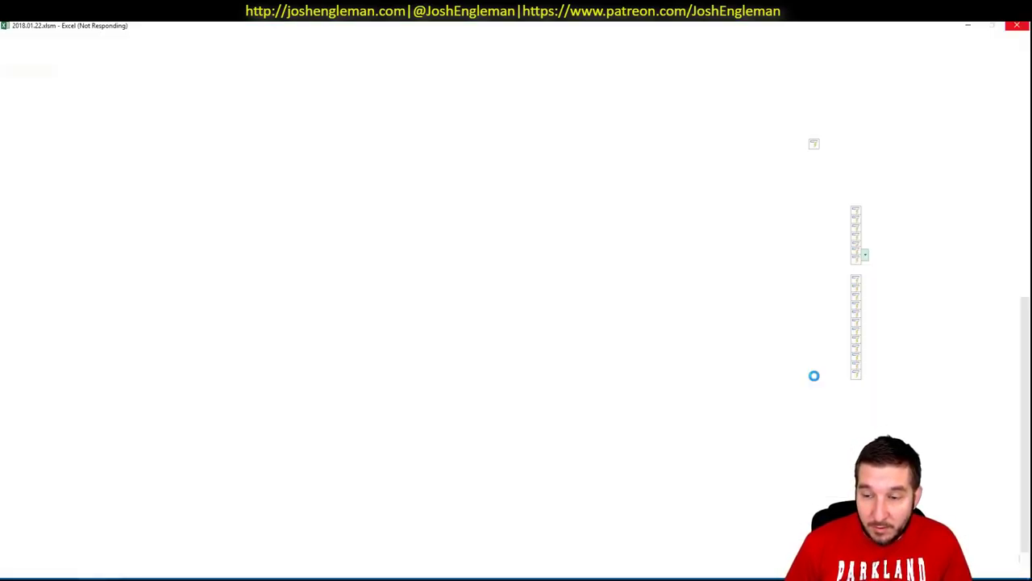
pyautogui.write('FD')
pyautogui.press('Tab')
pyautogui.write('2')
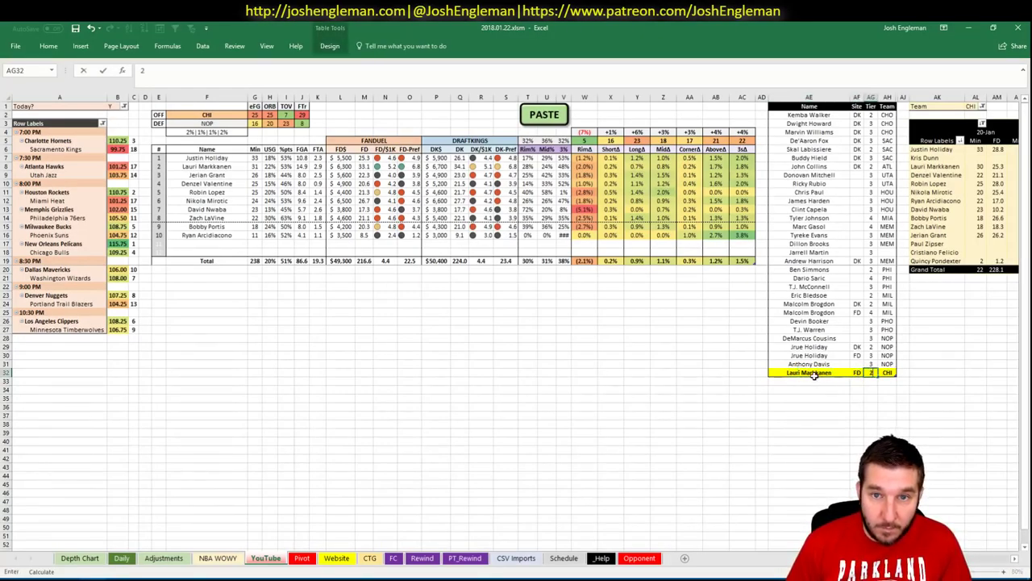
pyautogui.press('Return')
# Add a second Lauri Markkanen row to the player list with site DK and tier 3
pyautogui.write('Lar')
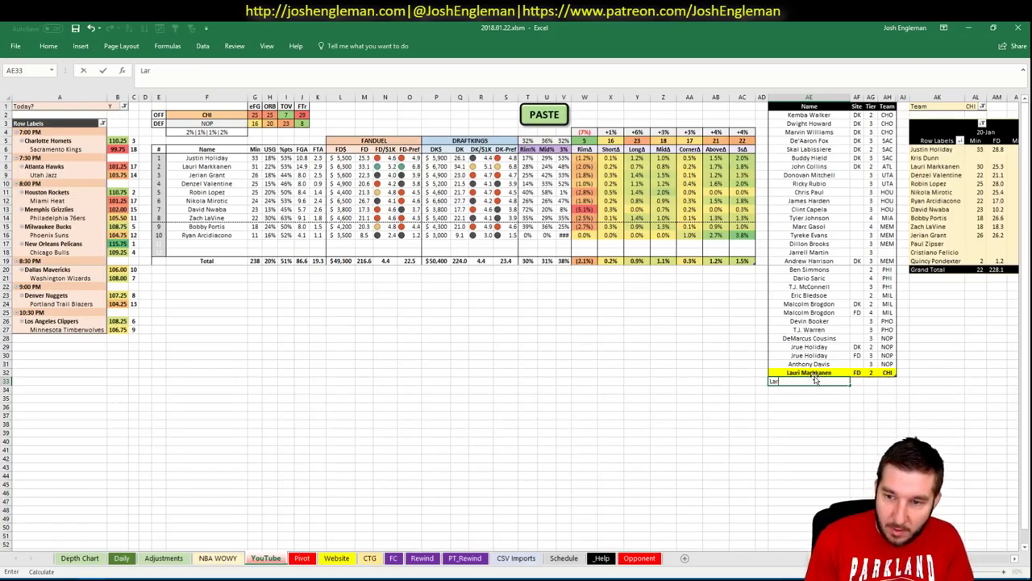
pyautogui.press('BackSpace')
pyautogui.write('uri Markkanen')
pyautogui.press('Tab')
pyautogui.write('DK')
pyautogui.press('Tab')
pyautogui.write('3')
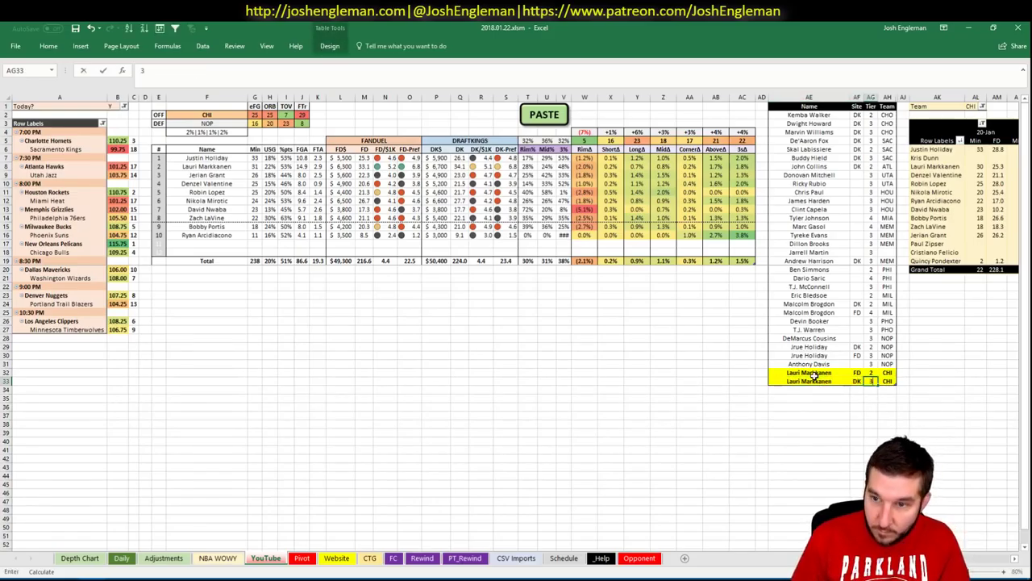
pyautogui.press('Return')
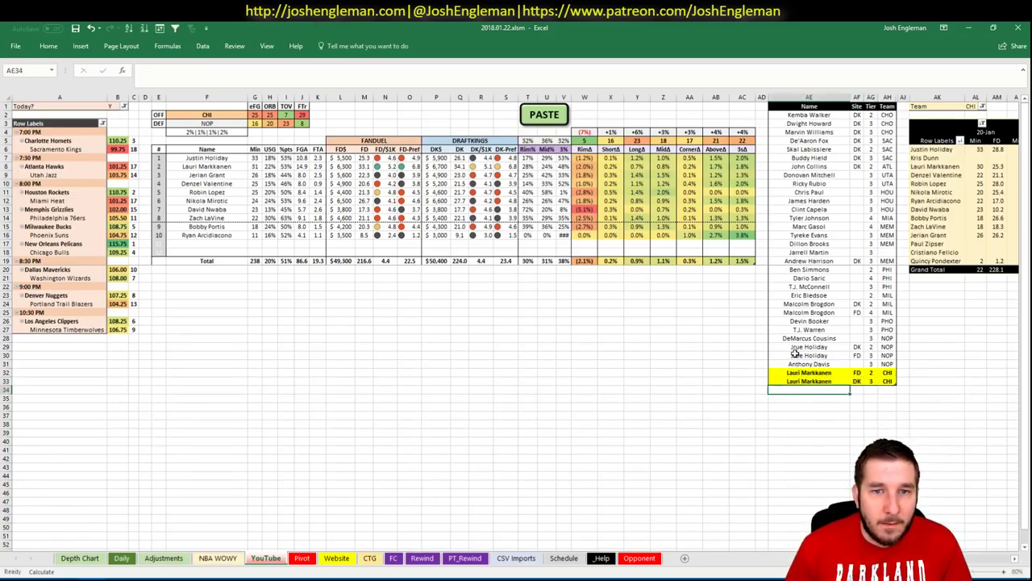
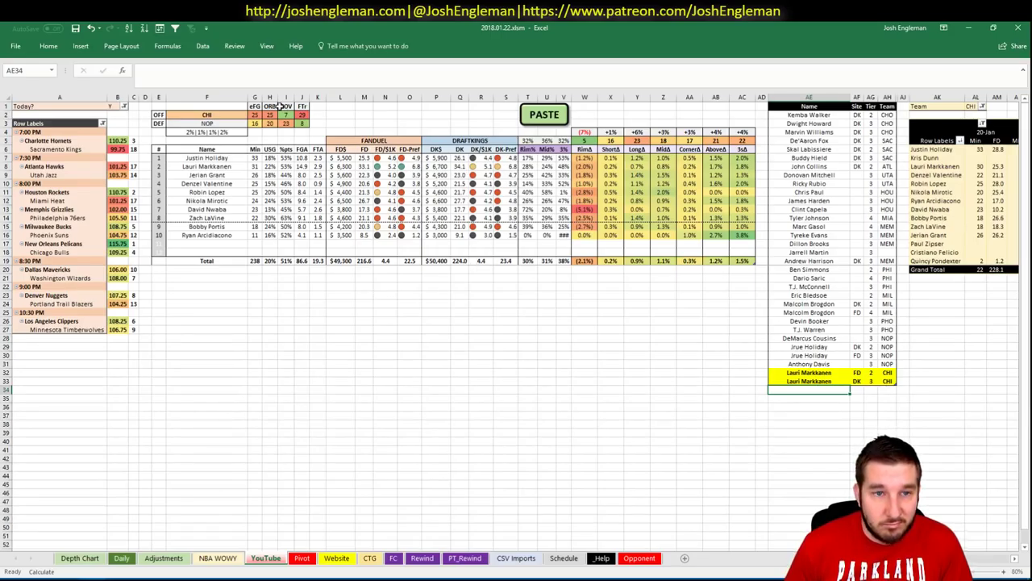
# Set the offensive team of the matchup table to DAL
pyautogui.click(194, 116)
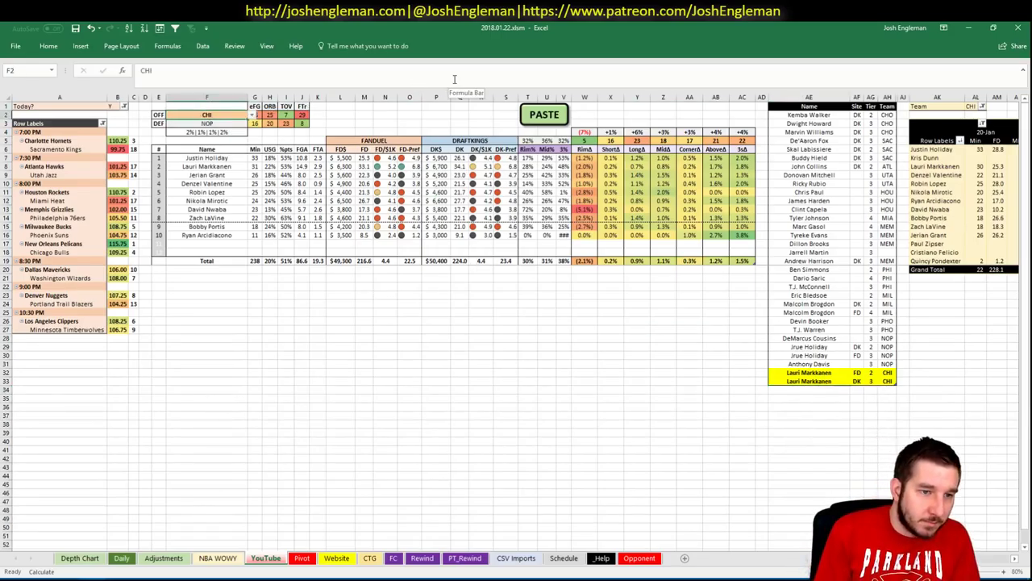
pyautogui.write('DAL')
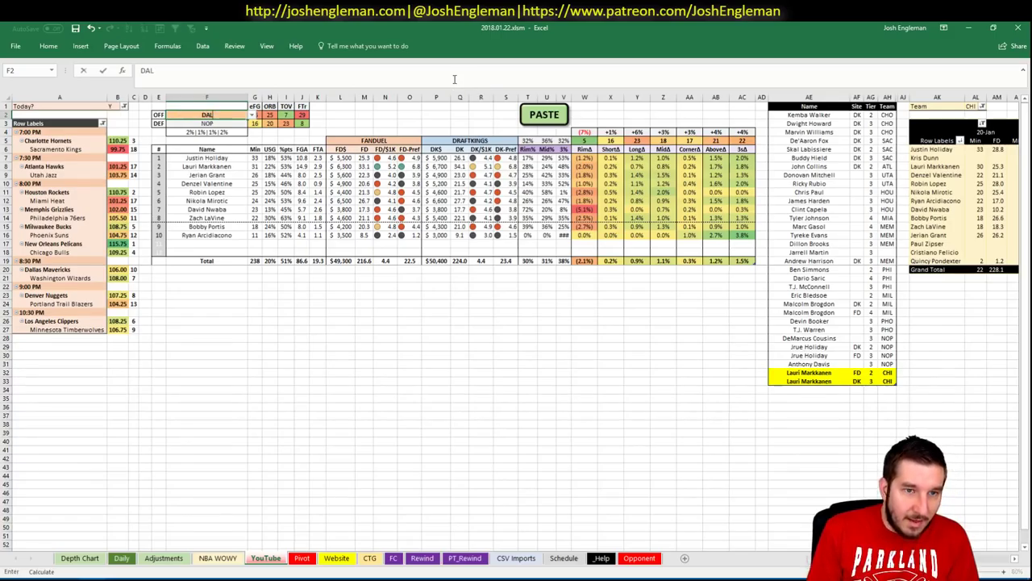
pyautogui.press('Return')
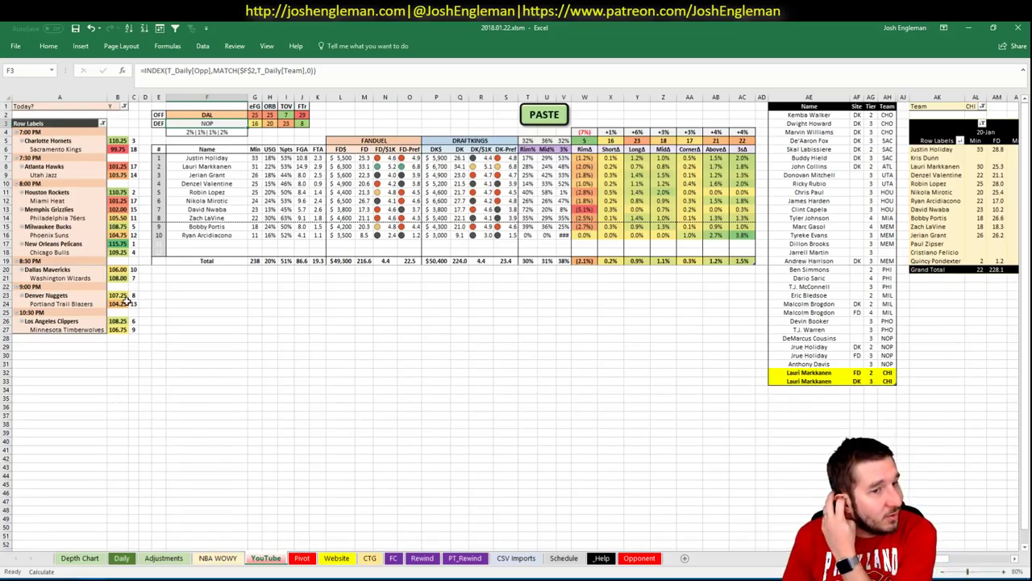
# Switch to Cleaning the Glass in the browser and open the Dallas Mavericks' player stats
pyautogui.hotkey('alt', 'Tab')
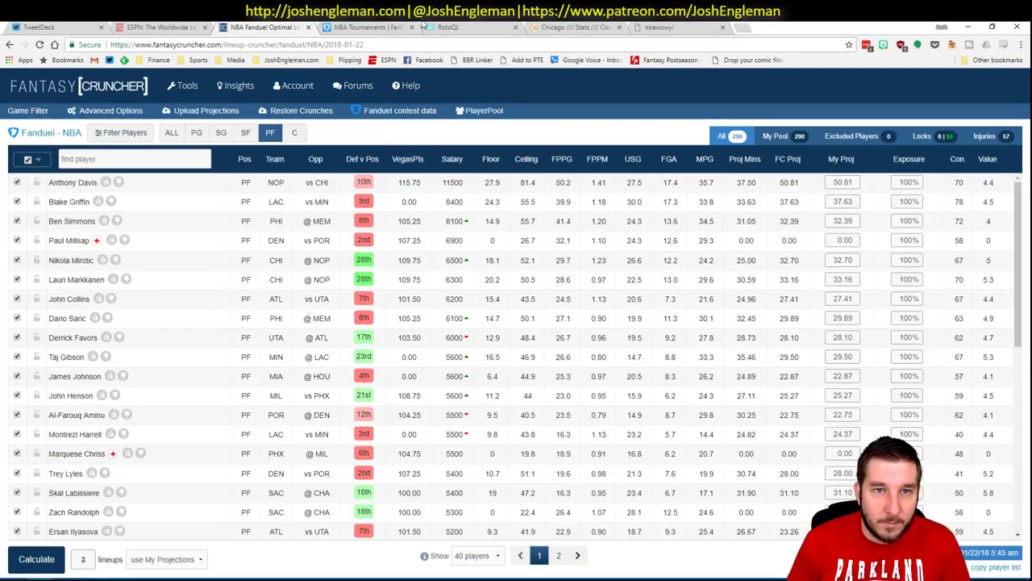
pyautogui.hotkey('ctrl', '6')
pyautogui.click(276, 112)
pyautogui.write('Dallas Mavericks')
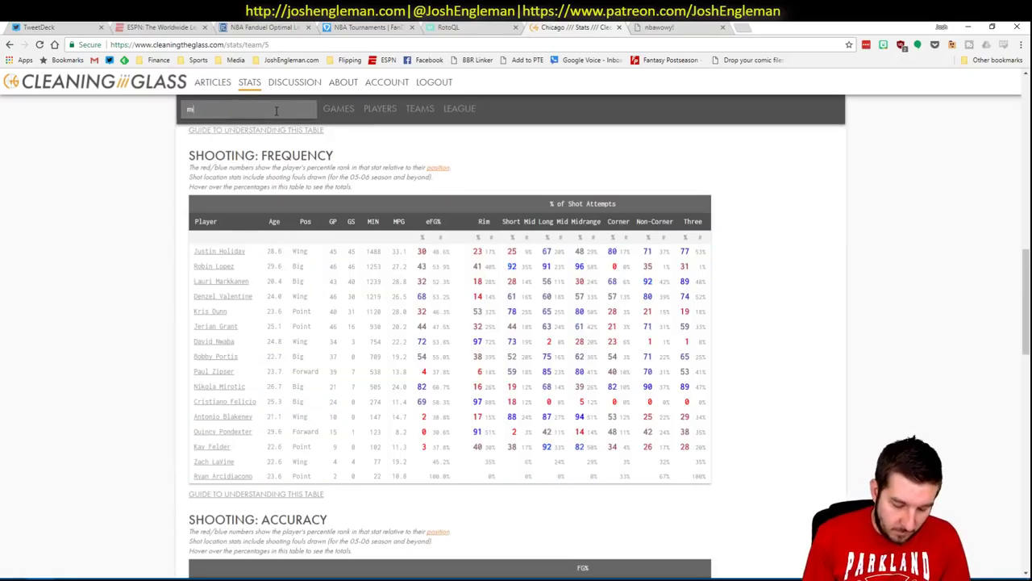
pyautogui.press('Return')
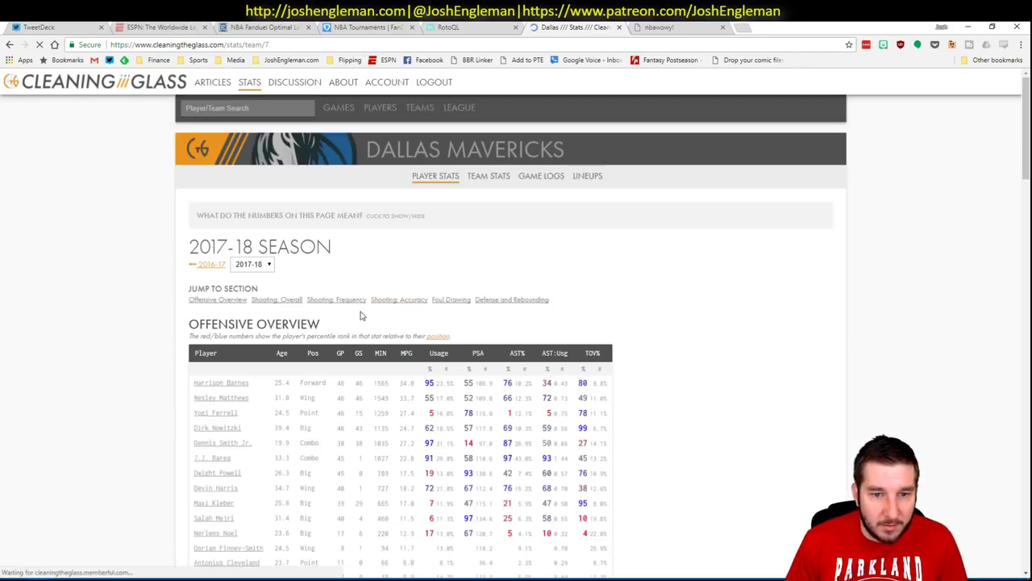
# Copy all player rows of the Mavericks' Shooting: Frequency table and load them into the Excel workbook with its paste macro
pyautogui.scroll(-12, 360, 297)
pyautogui.moveTo(726, 492); pyautogui.dragTo(195, 253)
pyautogui.hotkey('ctrl', 'c')
pyautogui.hotkey('alt', 'Tab')
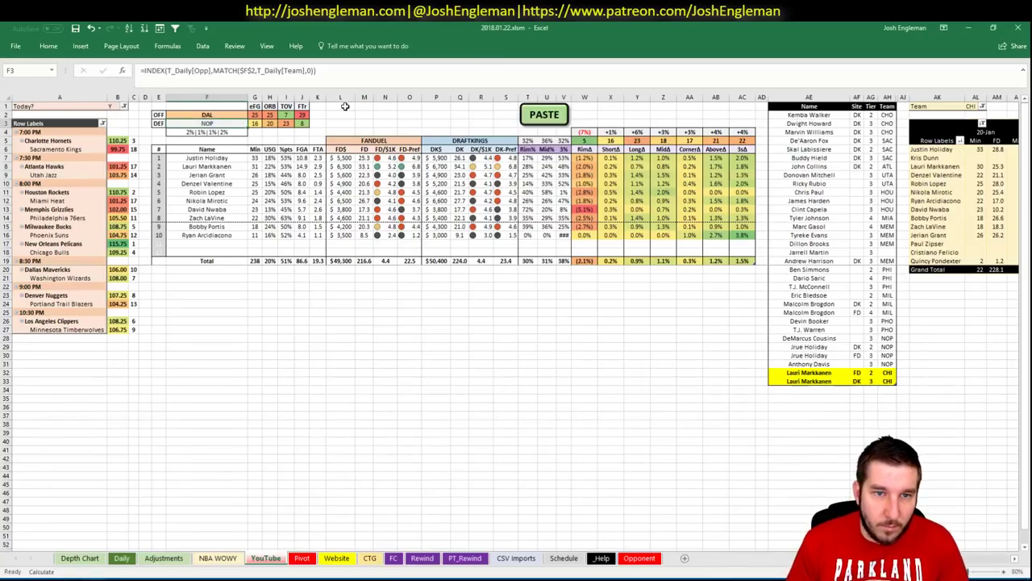
pyautogui.click(545, 115)
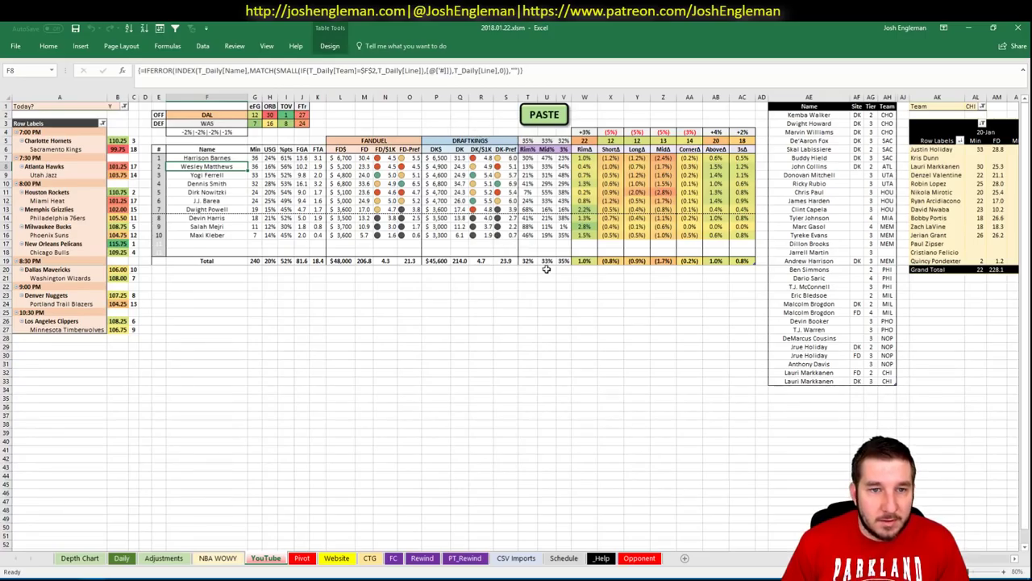
# Filter the recent-games minutes and FD pivot table to team DAL
pyautogui.hscroll(4, 626, 150)
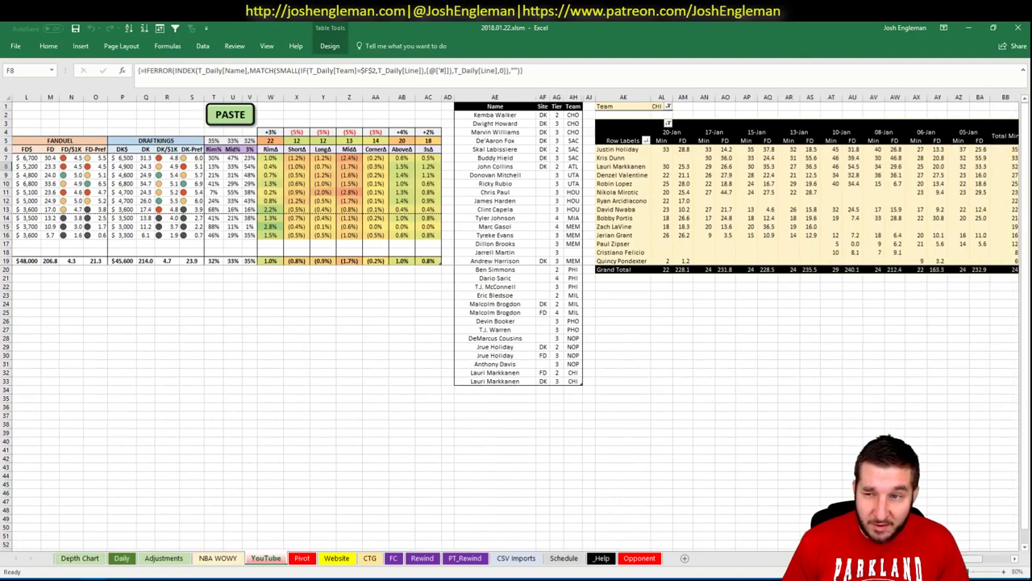
pyautogui.click(656, 106)
pyautogui.write('DAL')
pyautogui.press('Return')
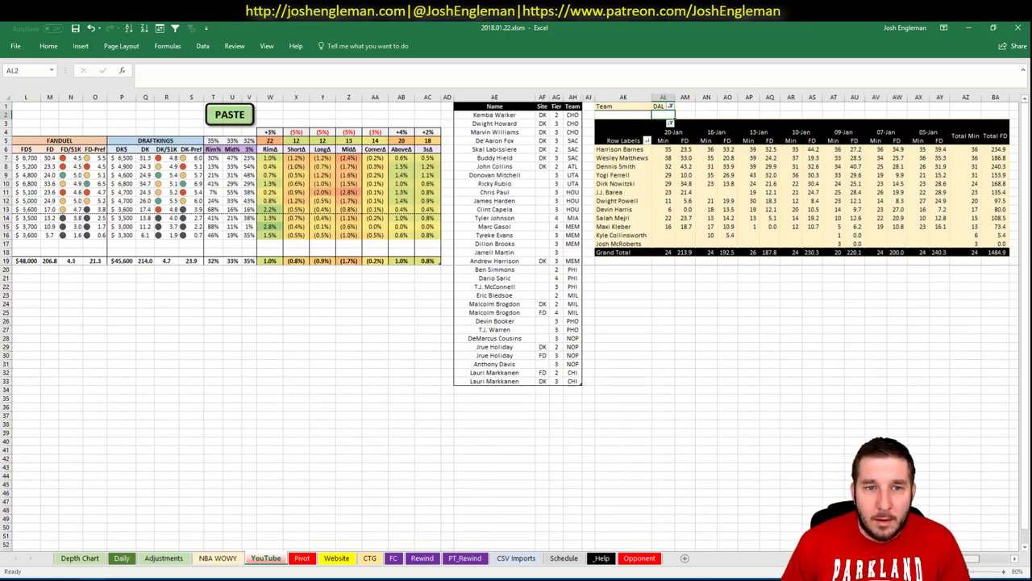
# Add Harrison Barnes to the end of the player list with tier 3 and no site
pyautogui.hscroll(-5, 516, 322)
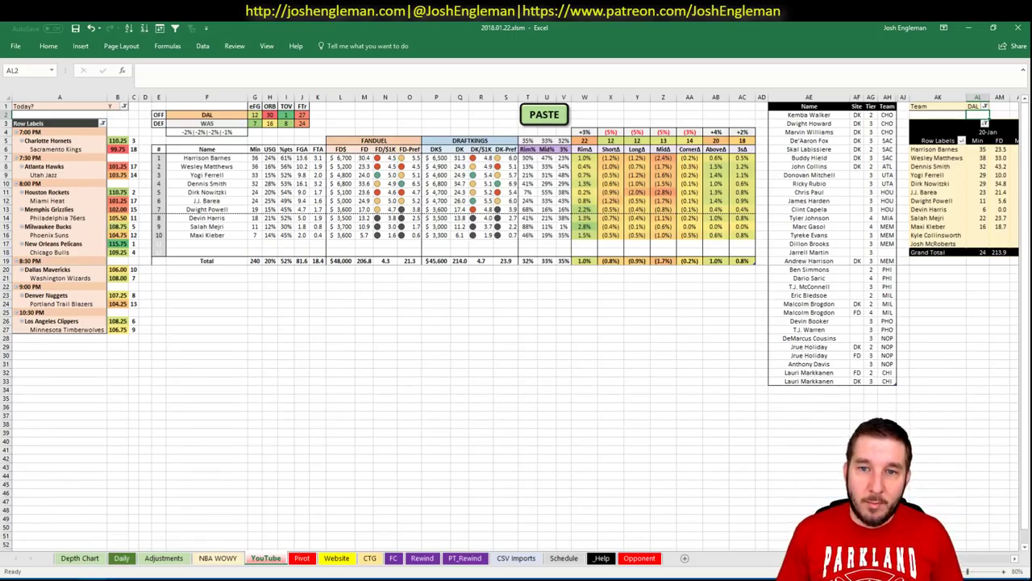
pyautogui.click(802, 391)
pyautogui.write('H')
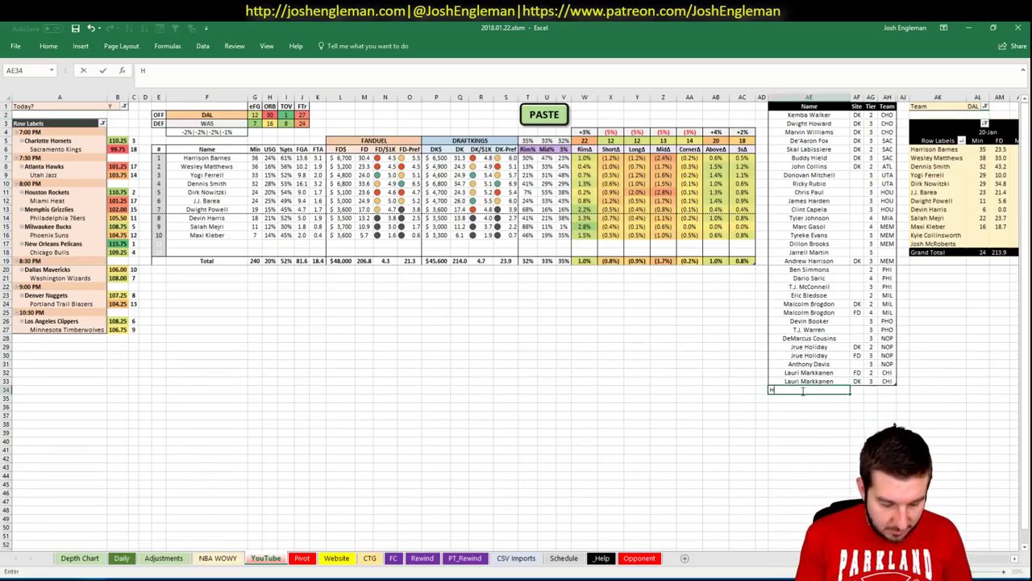
pyautogui.write('arrison Barnes')
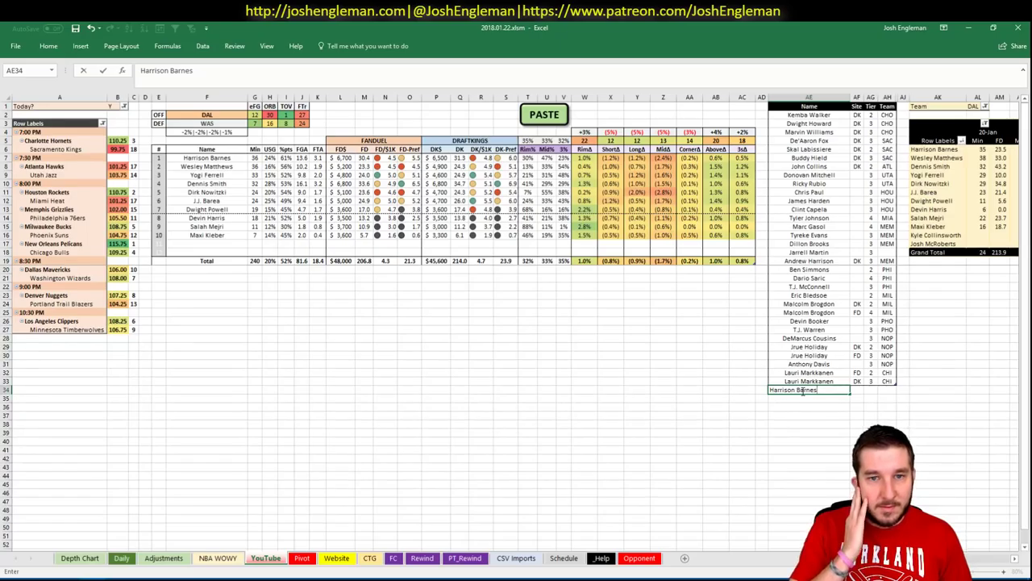
pyautogui.press('Return')
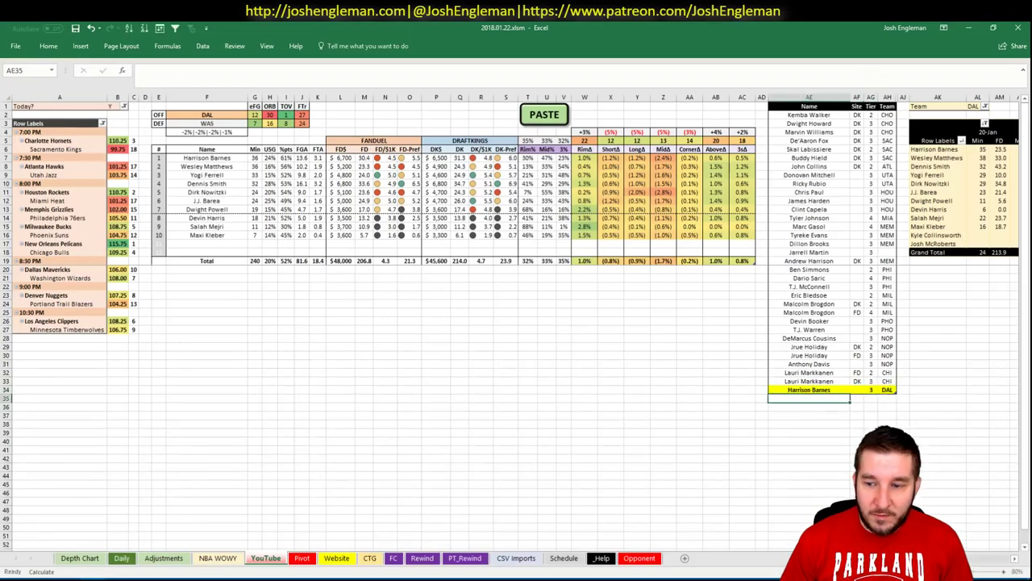
# Check the Mavericks' recent games and add Wesley Matthews to the player list with tier 3 and no site
pyautogui.hscroll(5, 516, 322)
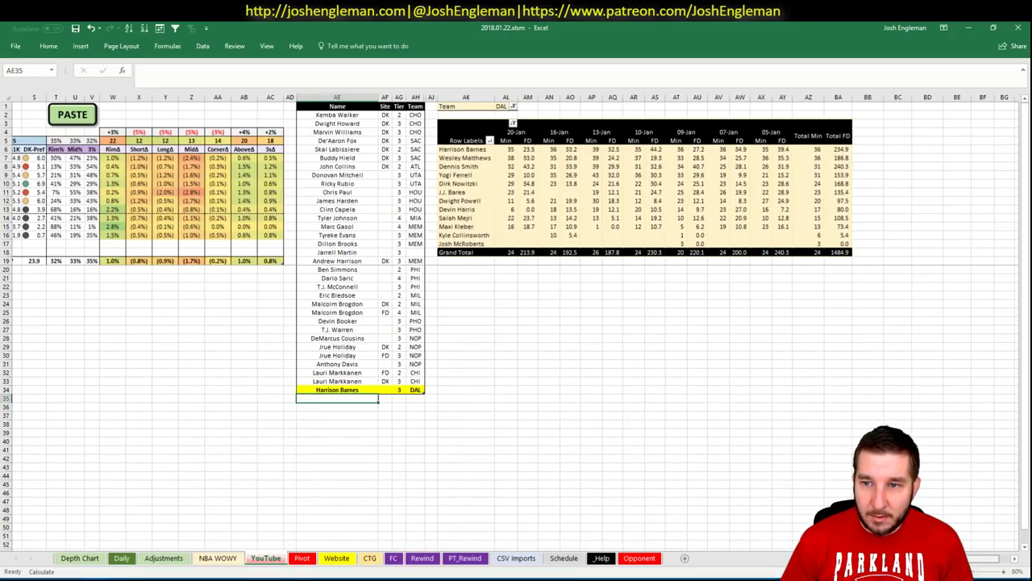
pyautogui.hscroll(-6, 516, 323)
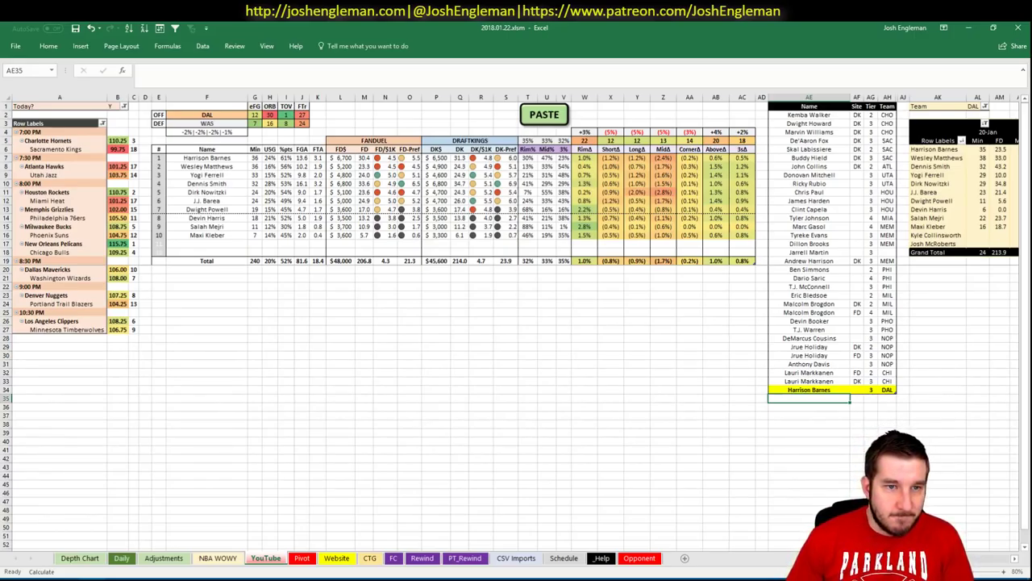
pyautogui.write('Wesley Matth')
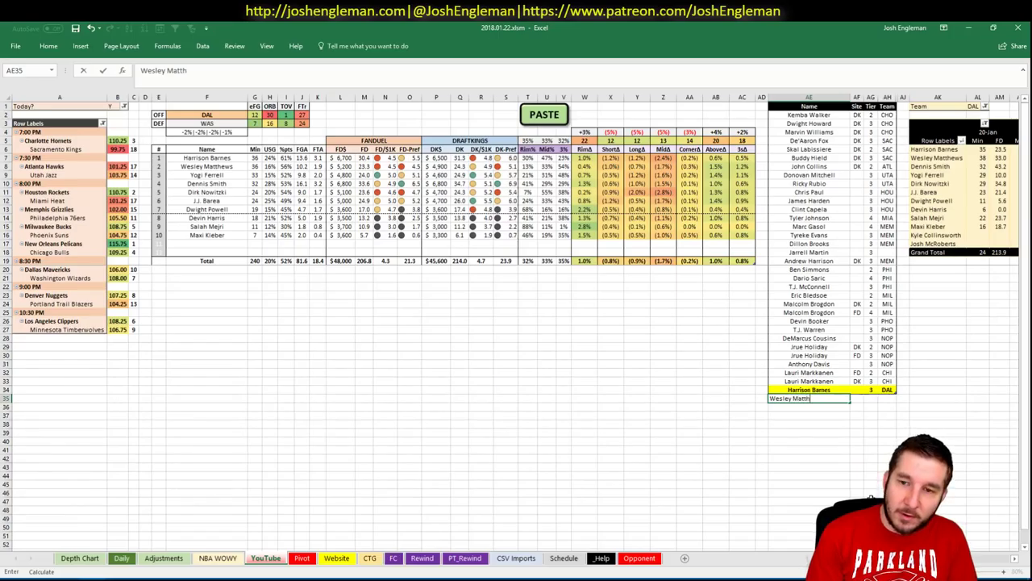
pyautogui.write('ews')
pyautogui.press('Return')
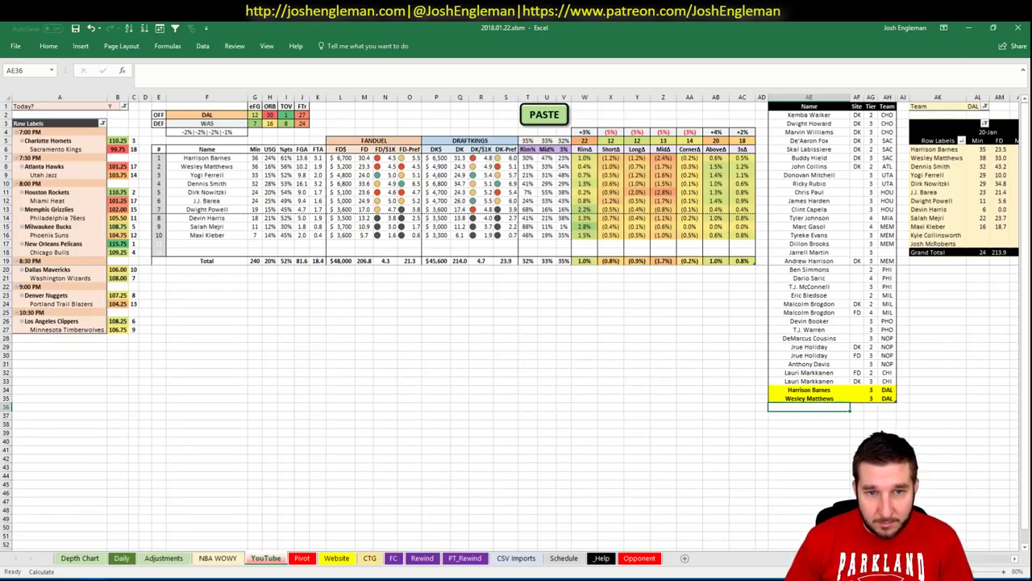
# Review the Mavericks' recent games again and add Dennis Smith to the player list with tier 4 and no site
pyautogui.hscroll(5, 517, 322)
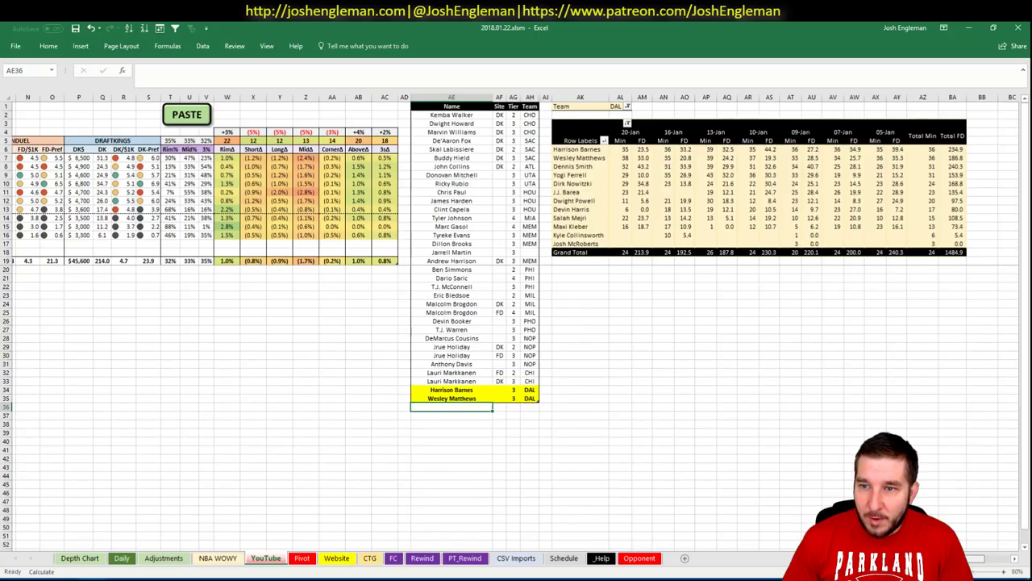
pyautogui.hscroll(-5, 516, 323)
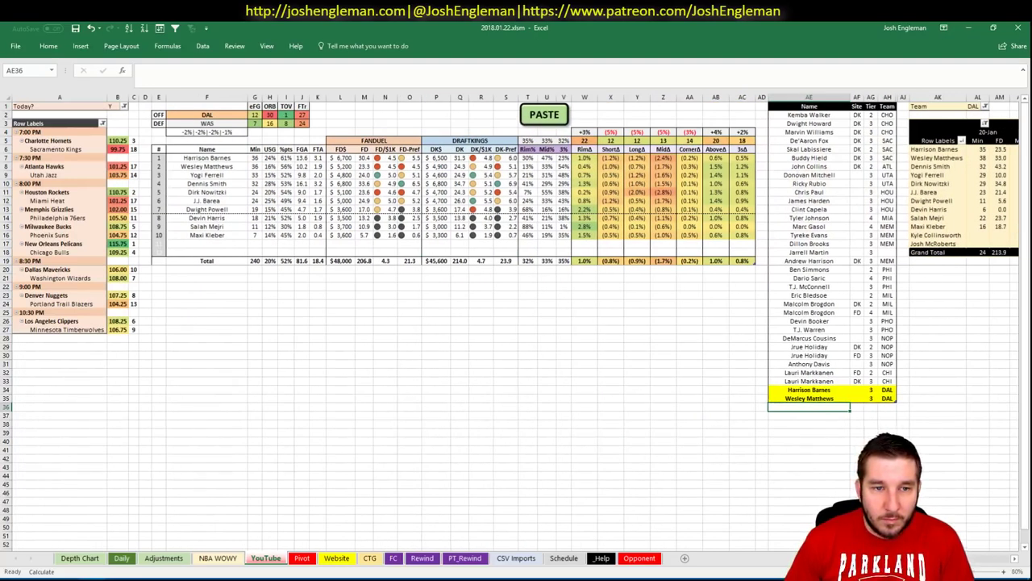
pyautogui.write('Denni')
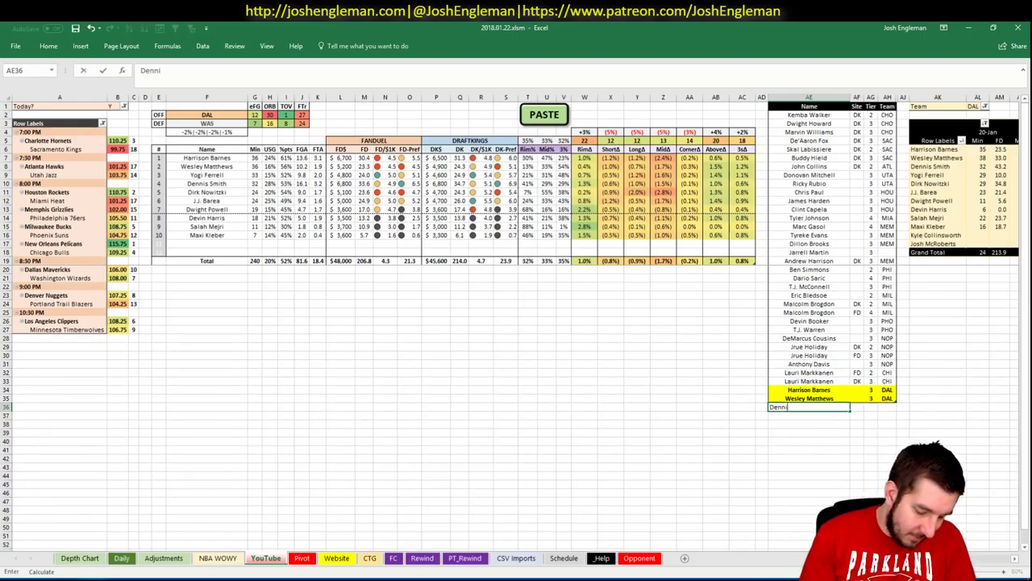
pyautogui.write('s Smith')
pyautogui.press('Return')
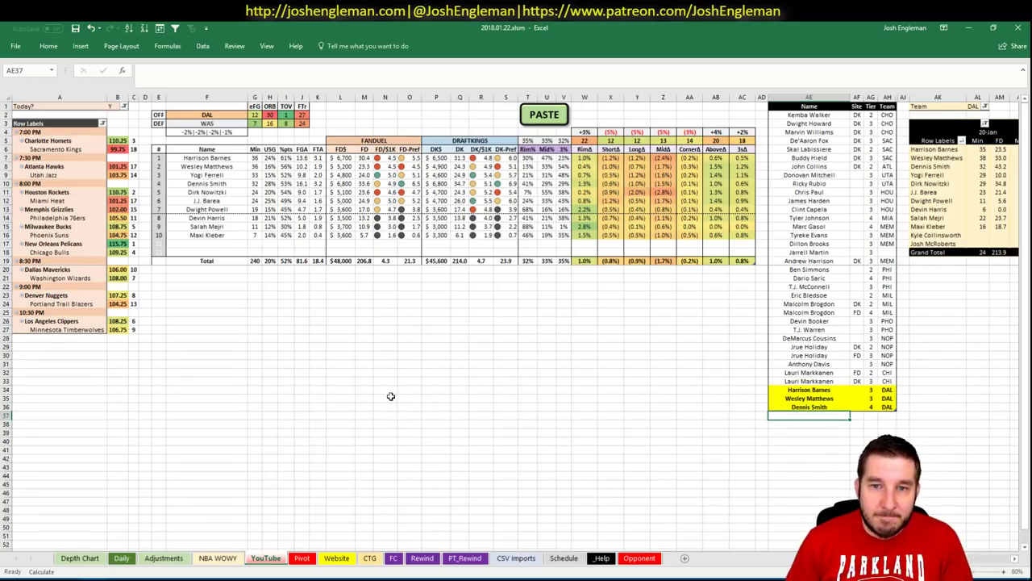
# Change the matchup table's offensive team to WAS
pyautogui.click(207, 115)
pyautogui.write('WAS')
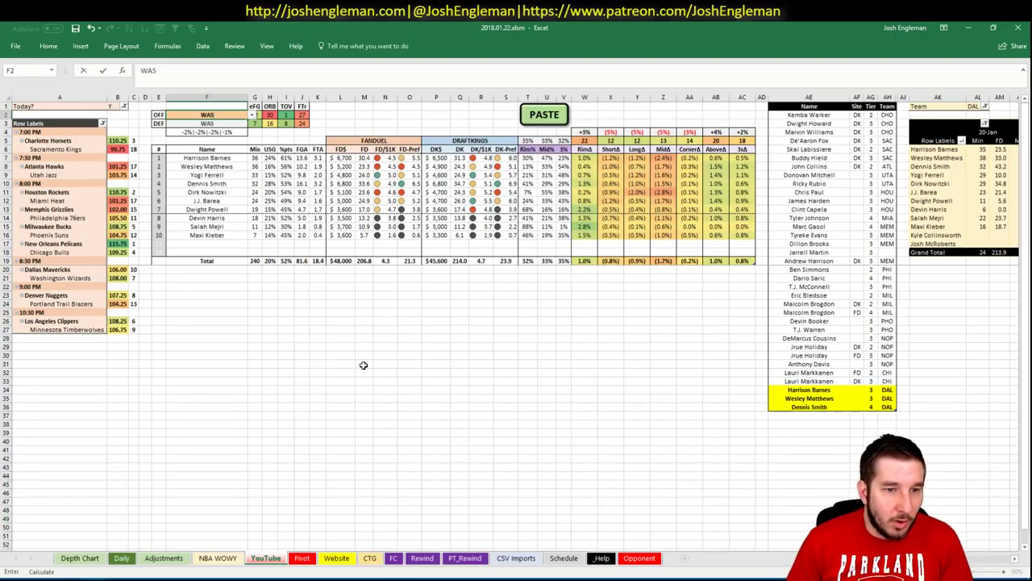
pyautogui.press('Return')
# Switch to Cleaning the Glass in the browser and open the Washington Wizards' player stats
pyautogui.hotkey('alt', 'Tab')
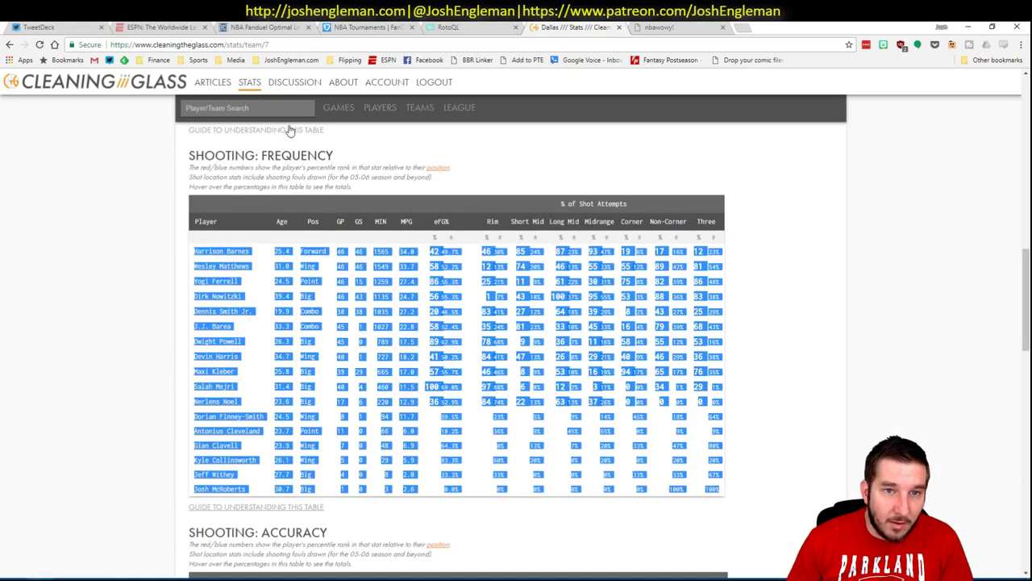
pyautogui.click(291, 108)
pyautogui.write('was')
pyautogui.press('Return')
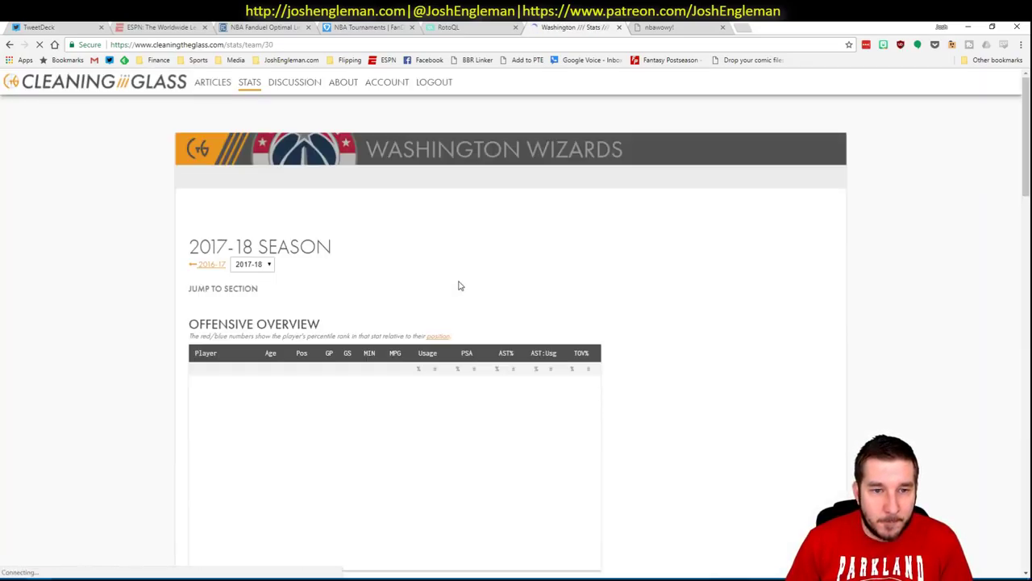
# Copy all player rows of the Wizards' Shooting: Frequency table and load them into the Excel workbook with its paste macro
pyautogui.click(346, 289)
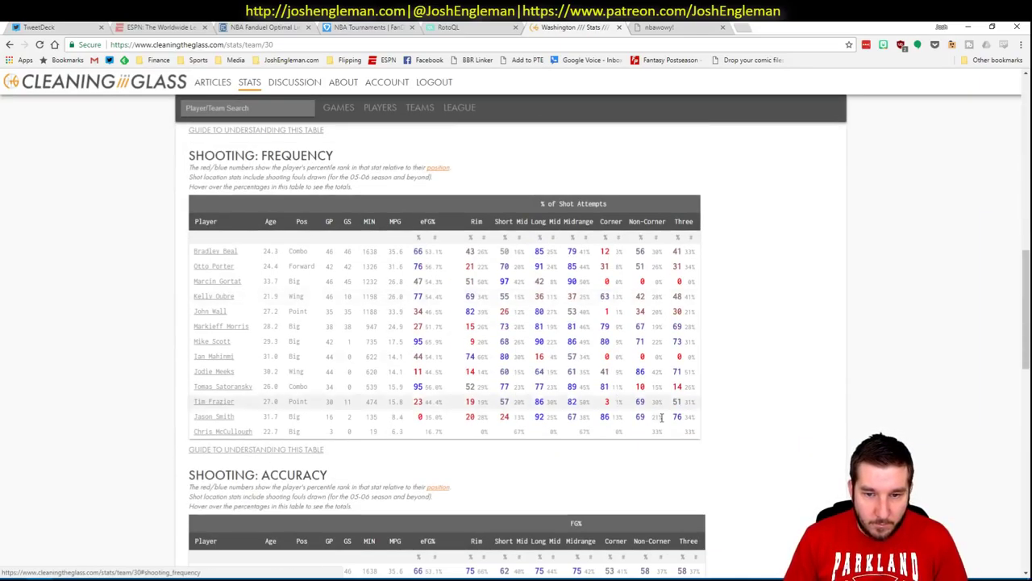
pyautogui.moveTo(661, 417); pyautogui.dragTo(189, 255)
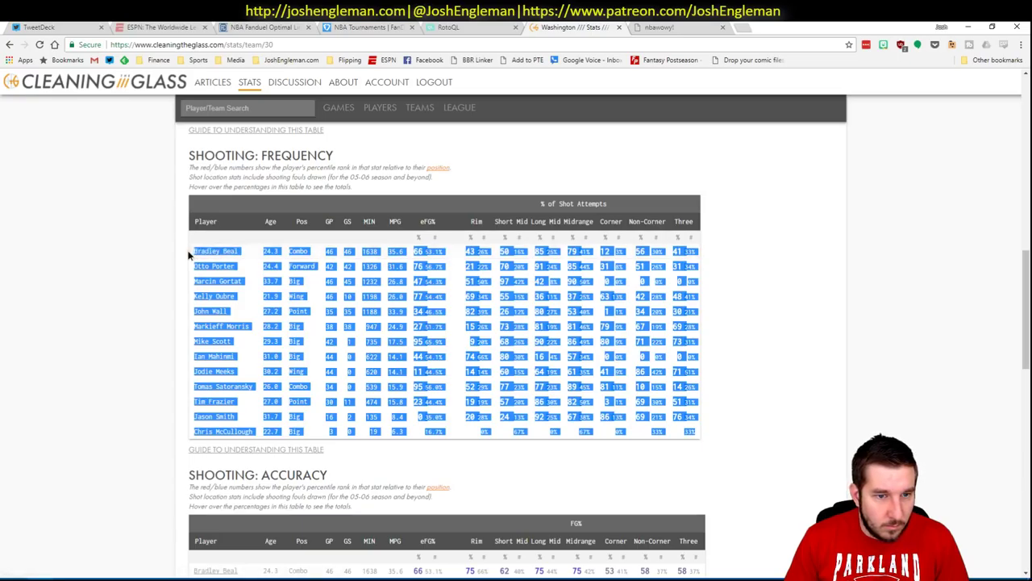
pyautogui.hotkey('ctrl', 'c')
pyautogui.hotkey('alt', 'Tab')
pyautogui.click(545, 115)
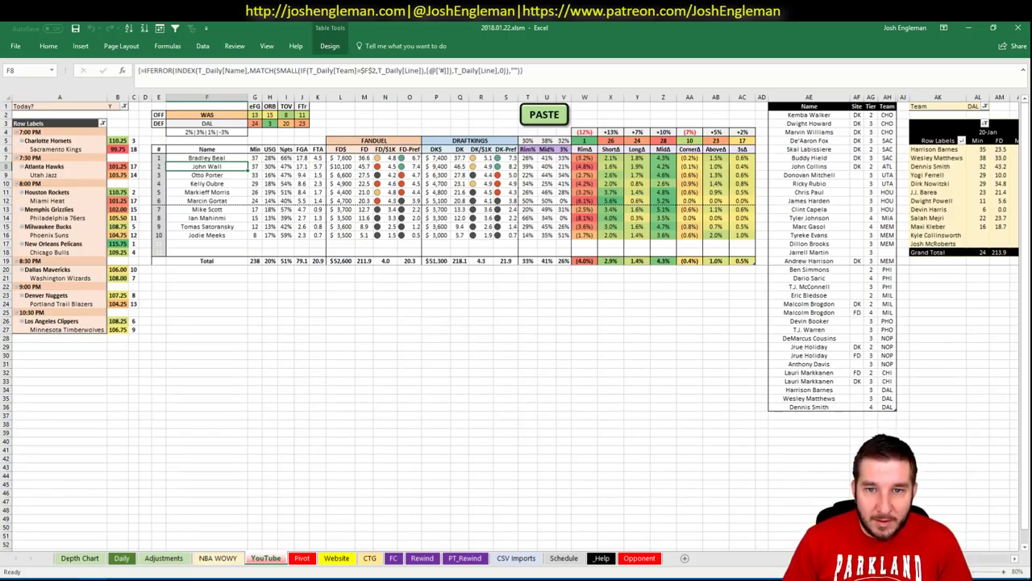
# Filter the recent-games minutes and FD pivot table to team WAS
pyautogui.click(977, 106)
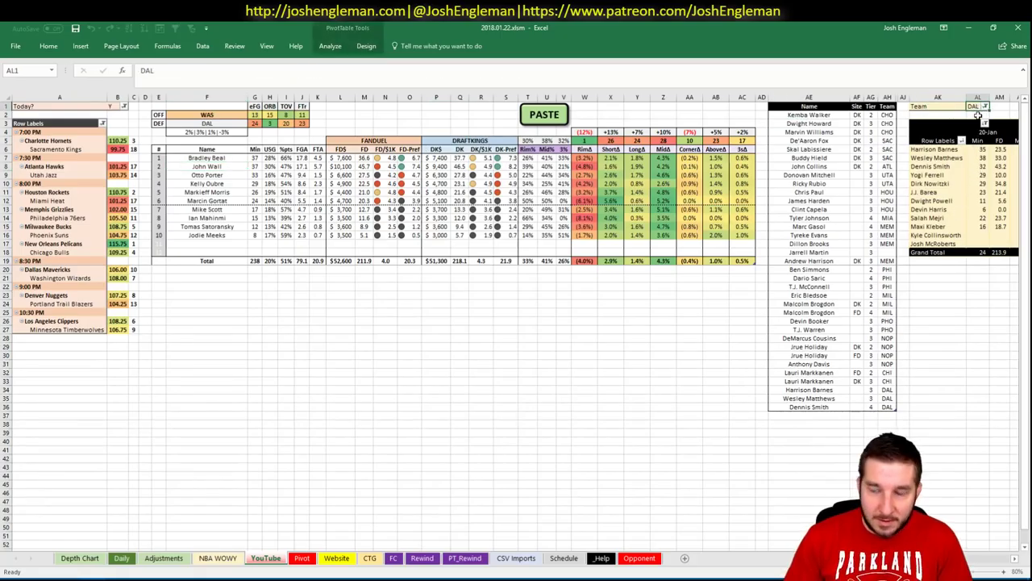
pyautogui.write('WAS')
pyautogui.press('Return')
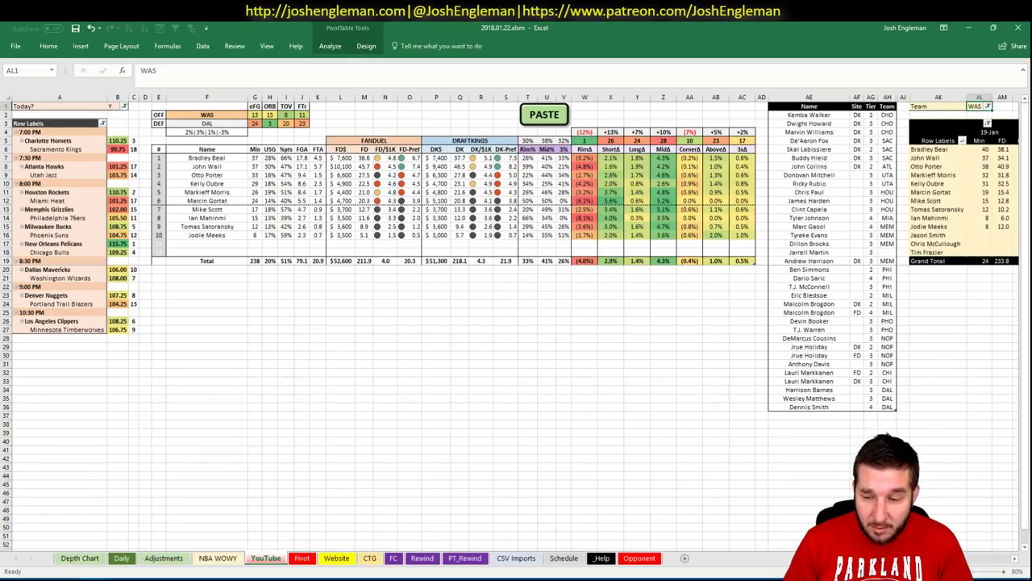
# Add Bradley Beal to the end of the recommended player list with tier 2 and team WAS
pyautogui.hscroll(6, 516, 323)
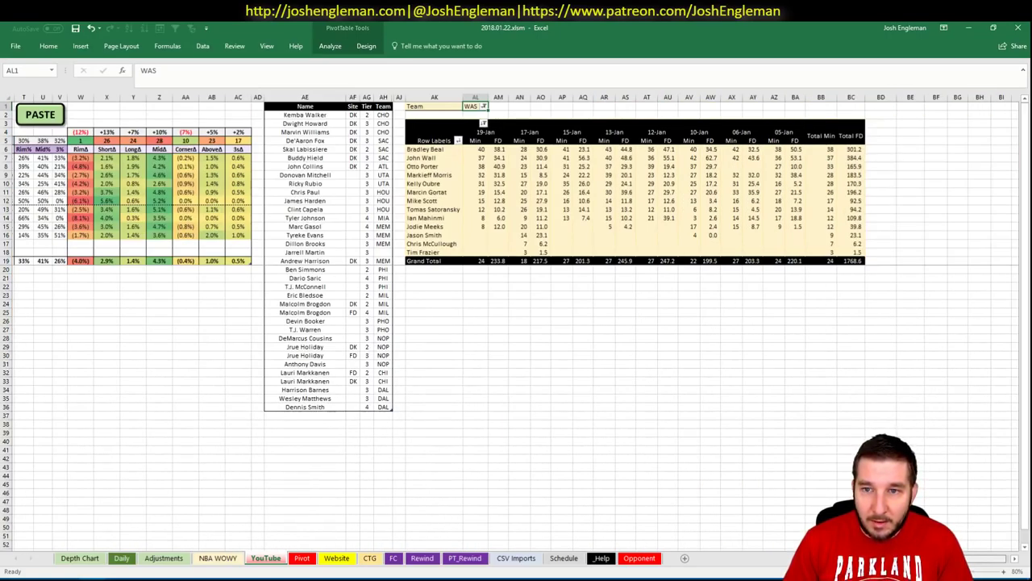
pyautogui.hscroll(1, 516, 323)
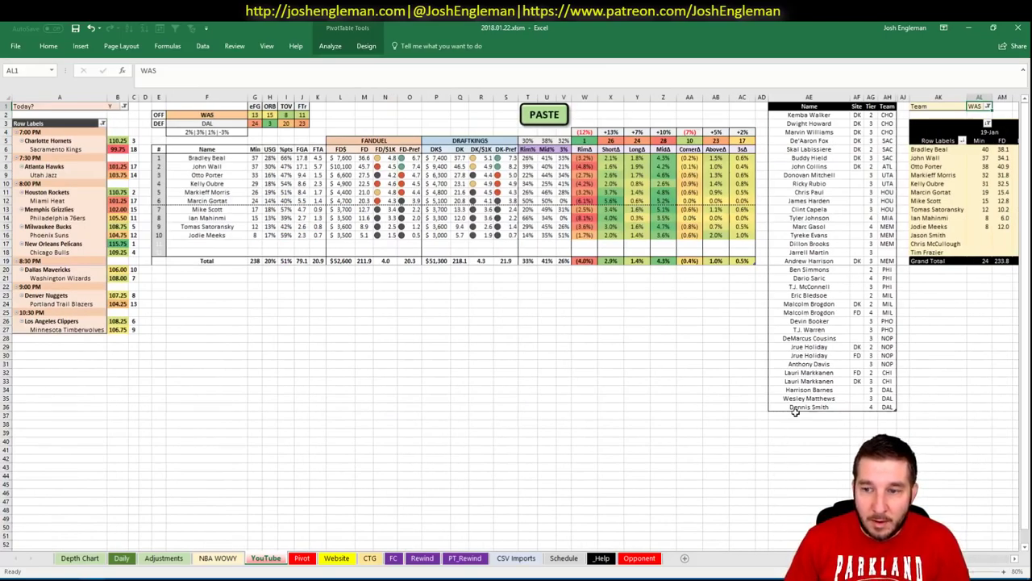
pyautogui.click(796, 413)
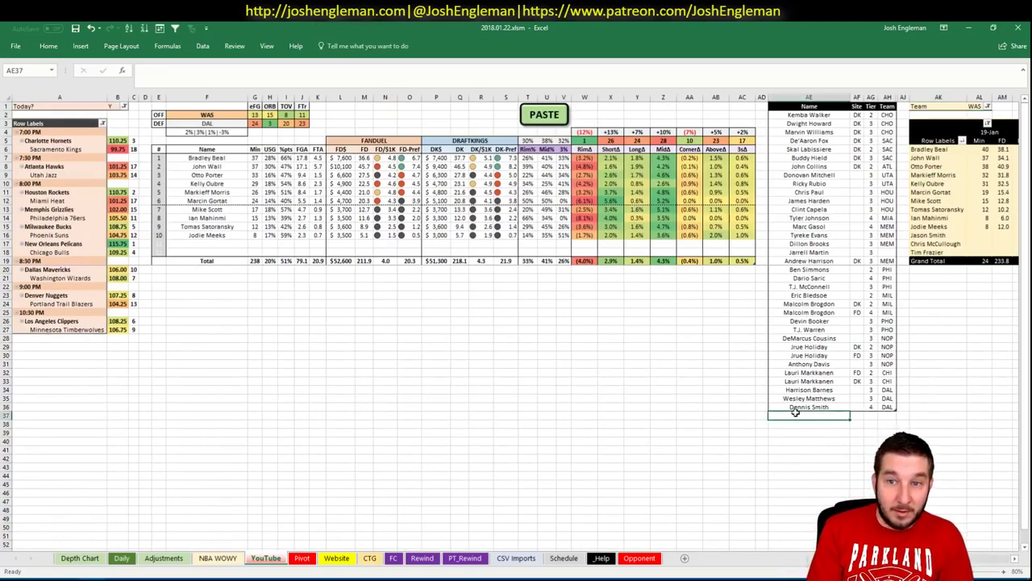
pyautogui.write('Bradley Beal')
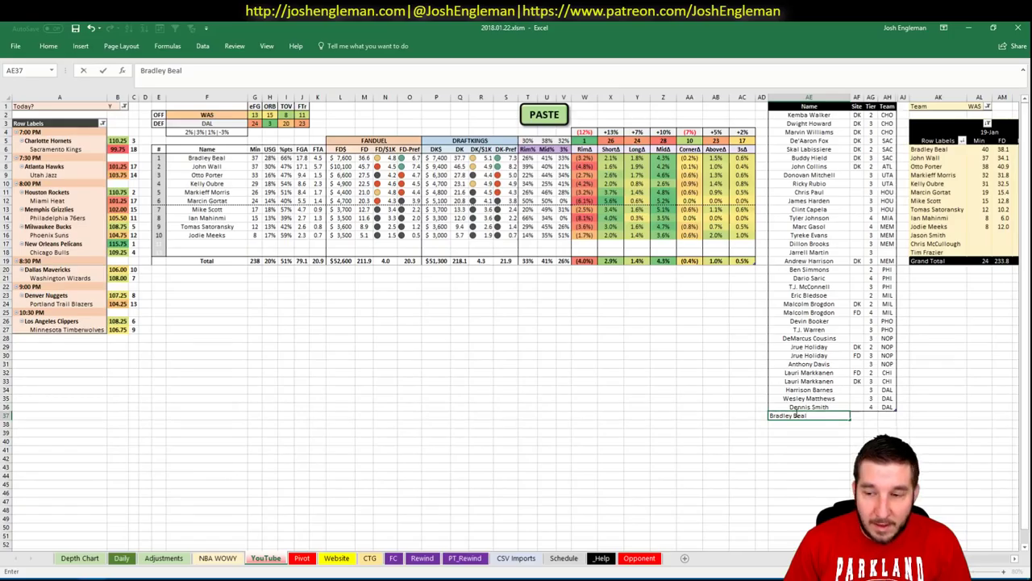
pyautogui.press('Return')
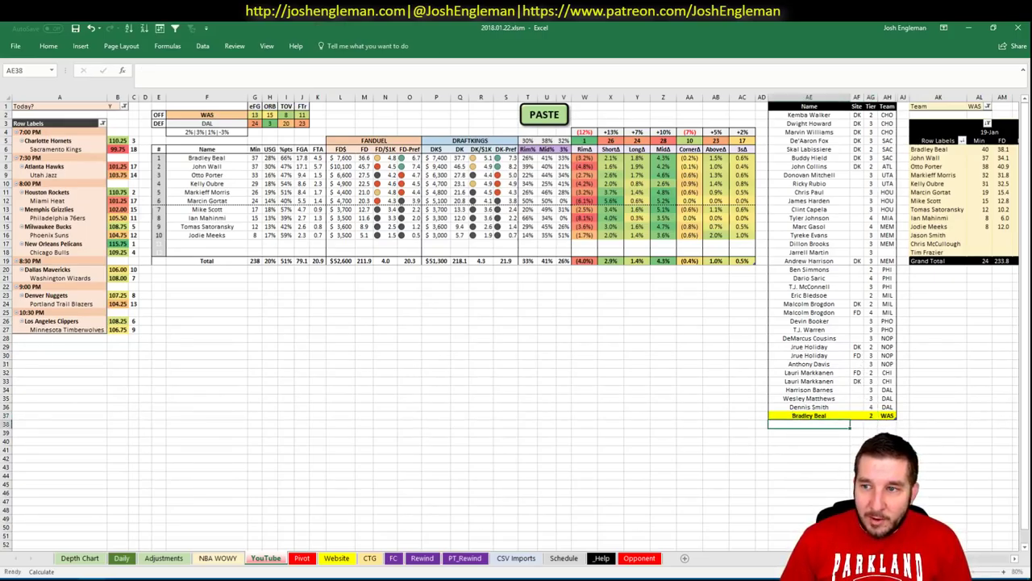
# Add John Wall below Bradley Beal in the recommended player list with tier 3 and team WAS
pyautogui.hscroll(6, 516, 322)
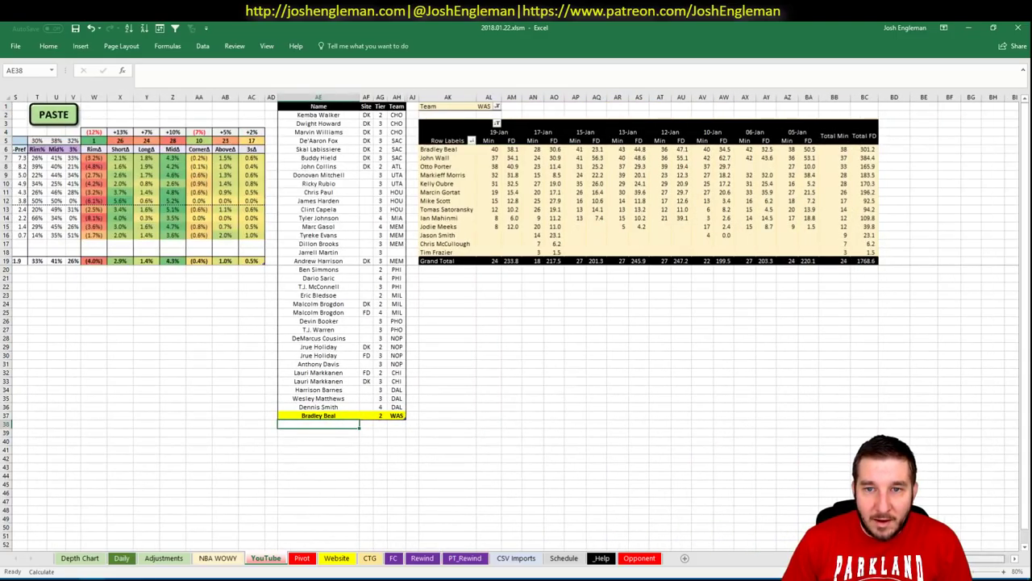
pyautogui.hscroll(1, 516, 323)
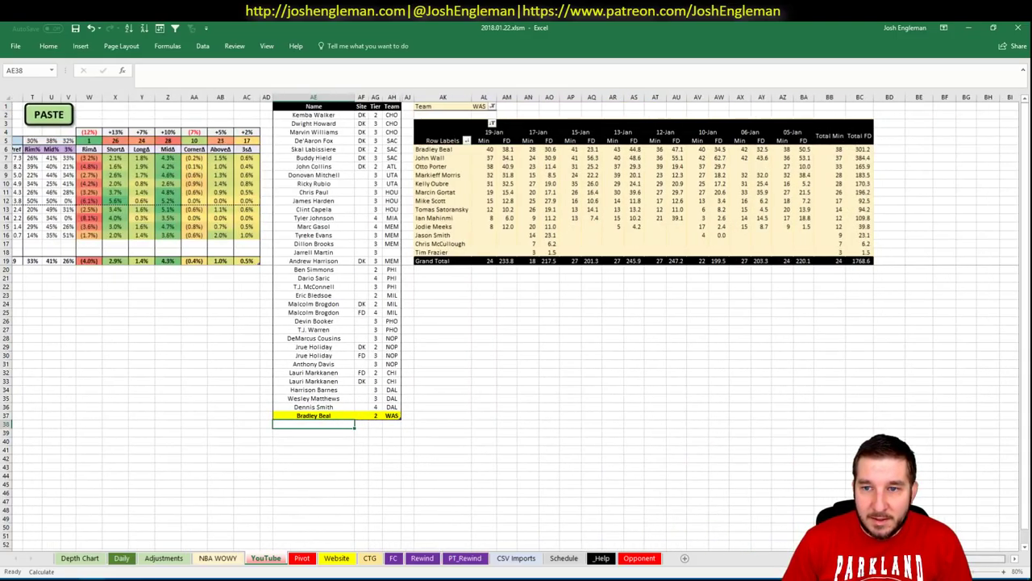
pyautogui.hscroll(-6, 516, 322)
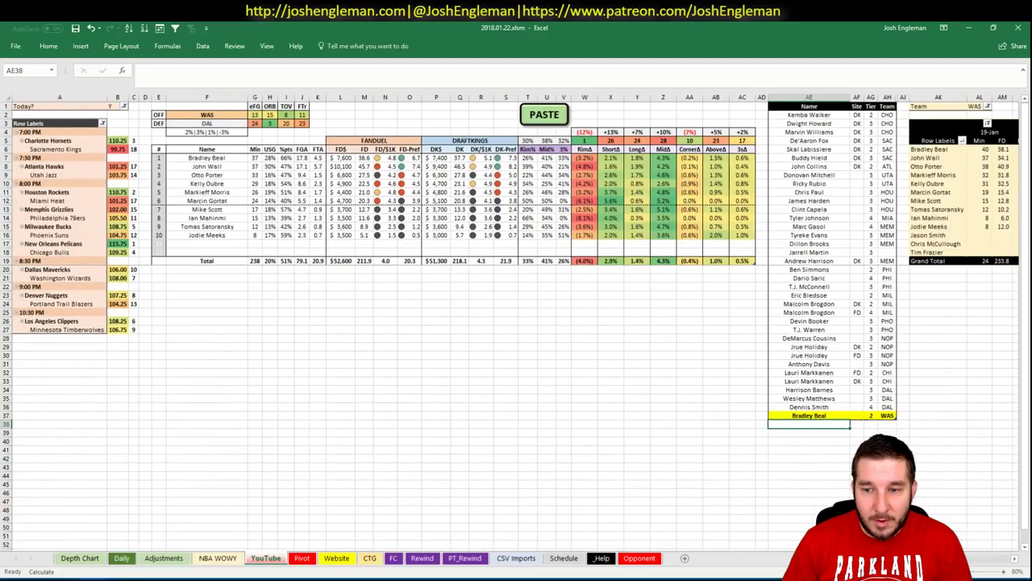
pyautogui.write('John Wall')
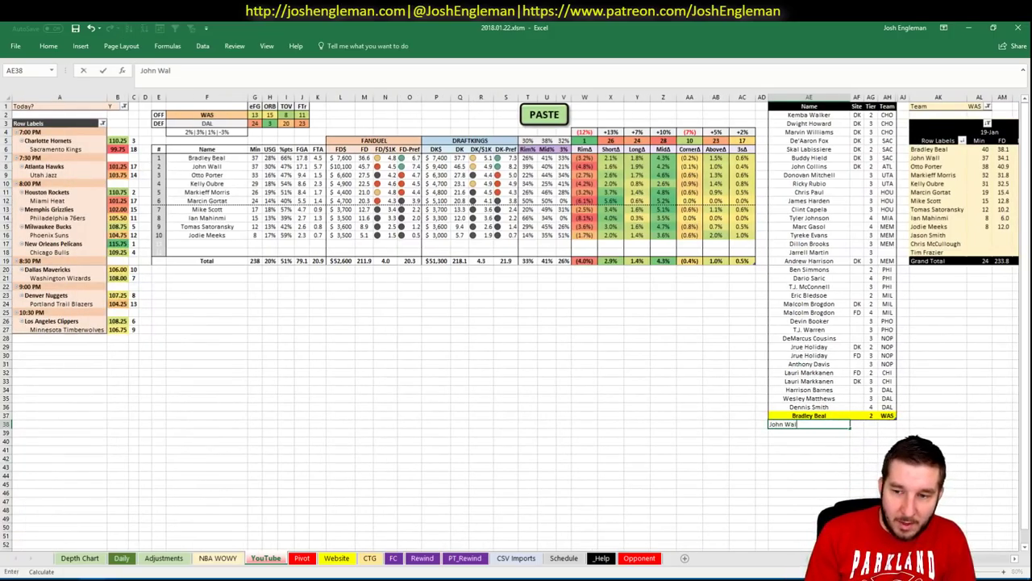
pyautogui.press('Tab')
pyautogui.press('Return')
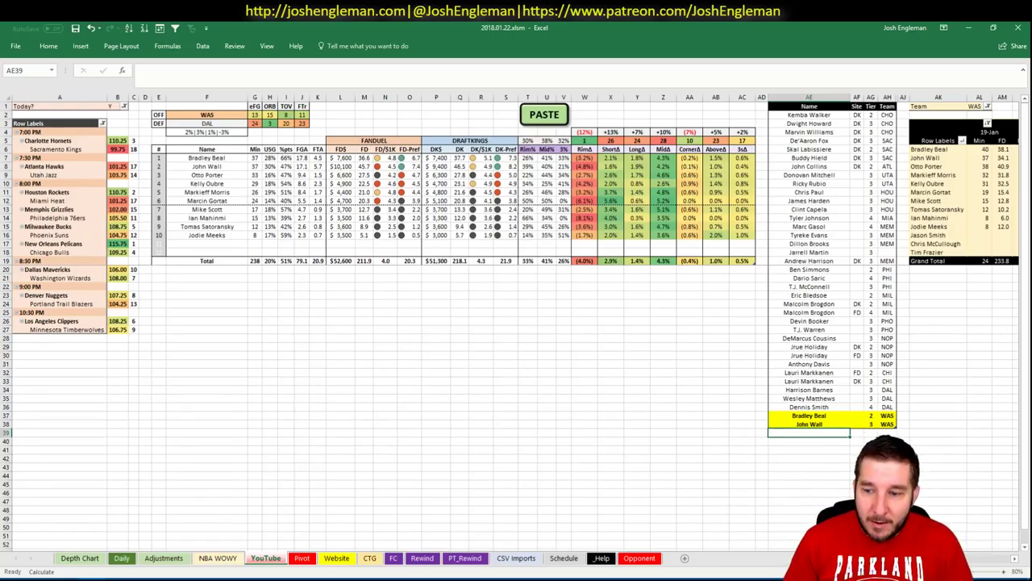
# Add Kelly Oubre below John Wall in the recommended player list with tier 4 and team WAS
pyautogui.hscroll(5, 516, 322)
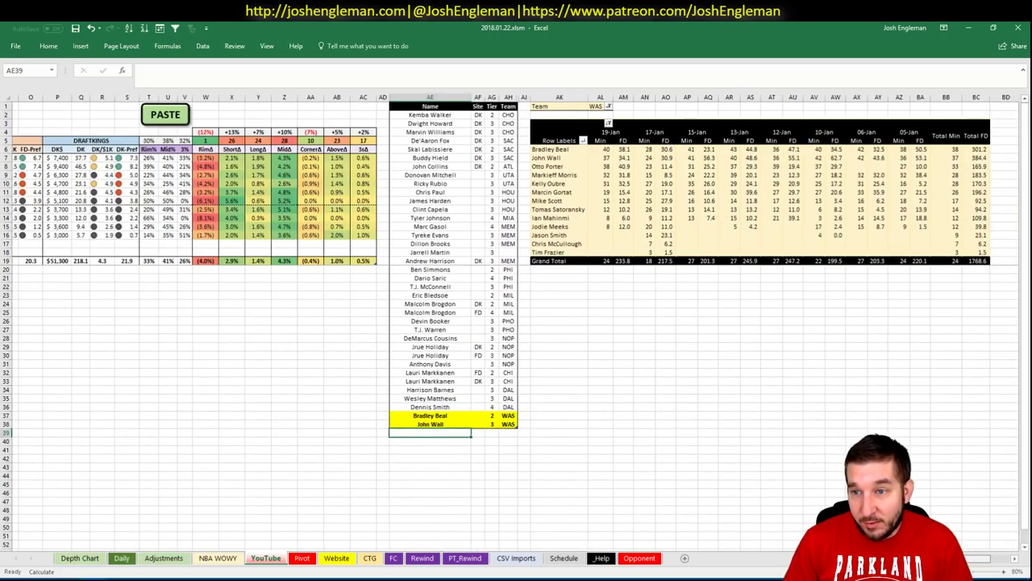
pyautogui.hscroll(-5, 516, 322)
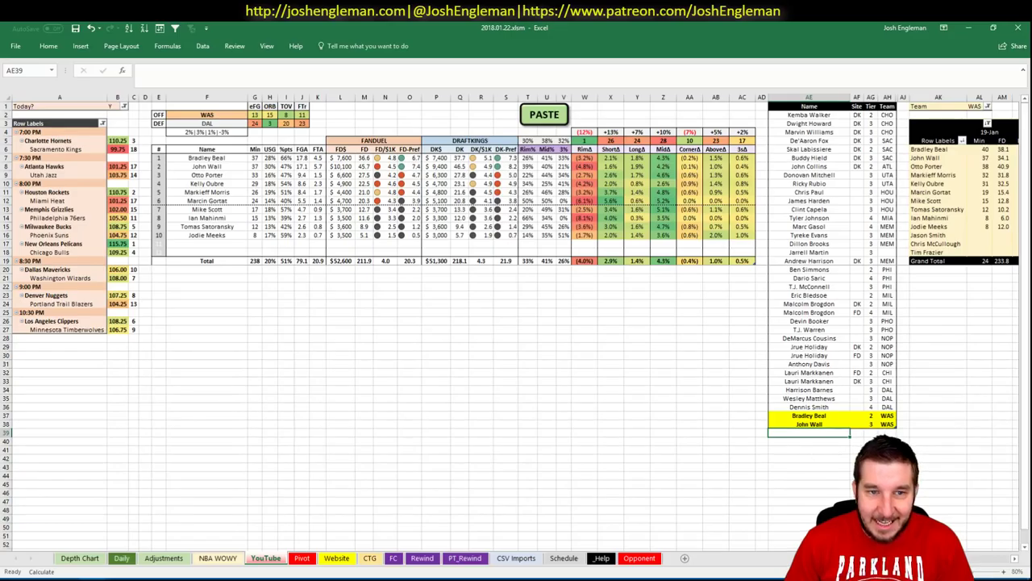
pyautogui.write('Kelly O')
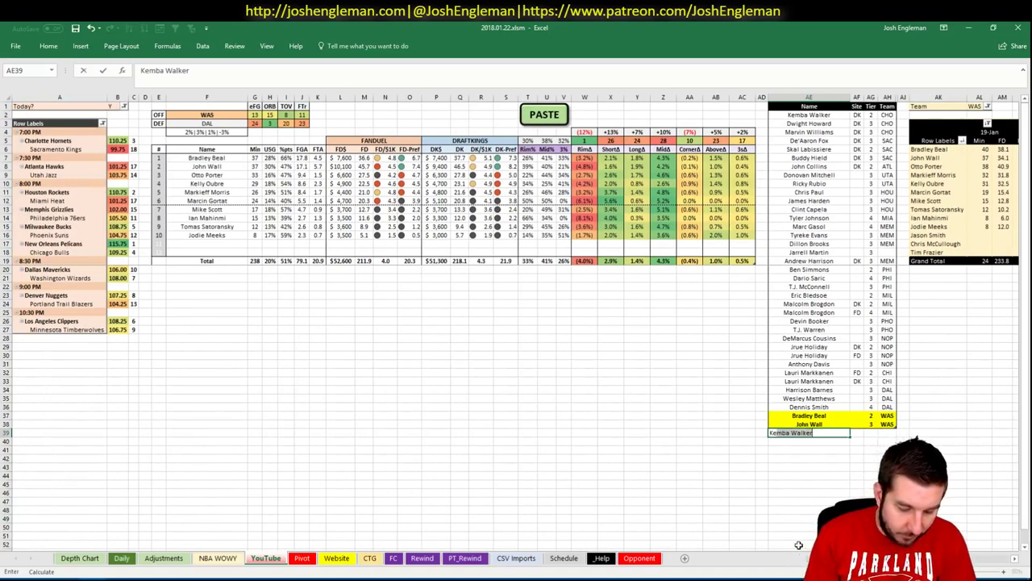
pyautogui.write('ubre')
pyautogui.press('Return')
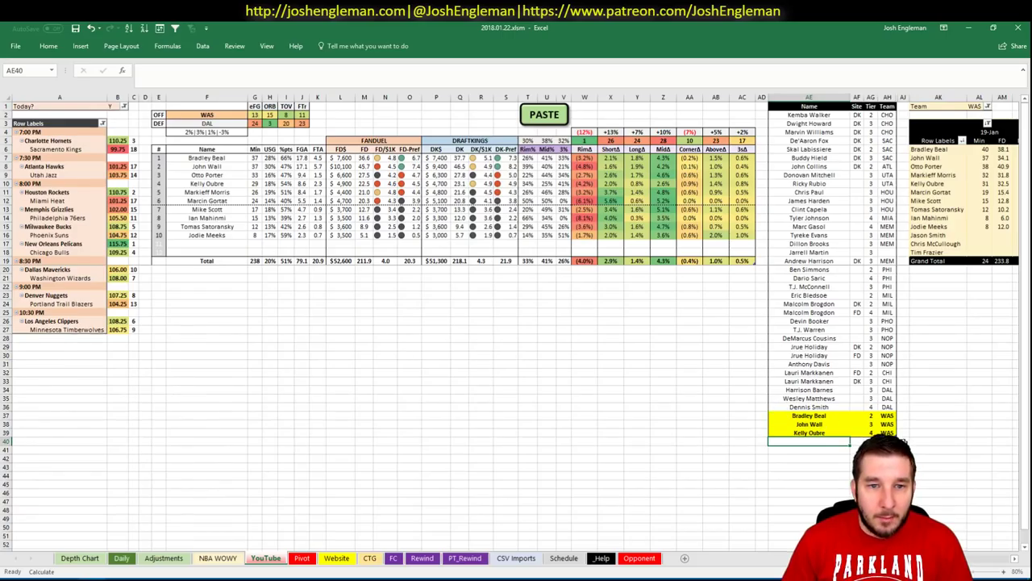
# Add Markieff Morris below Kelly Oubre in the recommended player list with tier 3 and team WAS
pyautogui.hscroll(6, 516, 322)
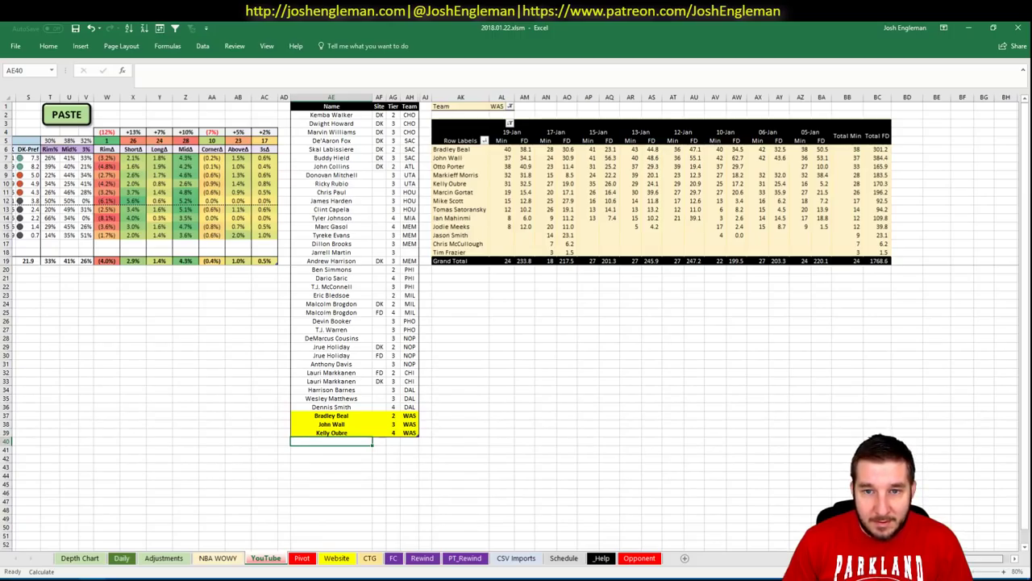
pyautogui.hscroll(-6, 752, 525)
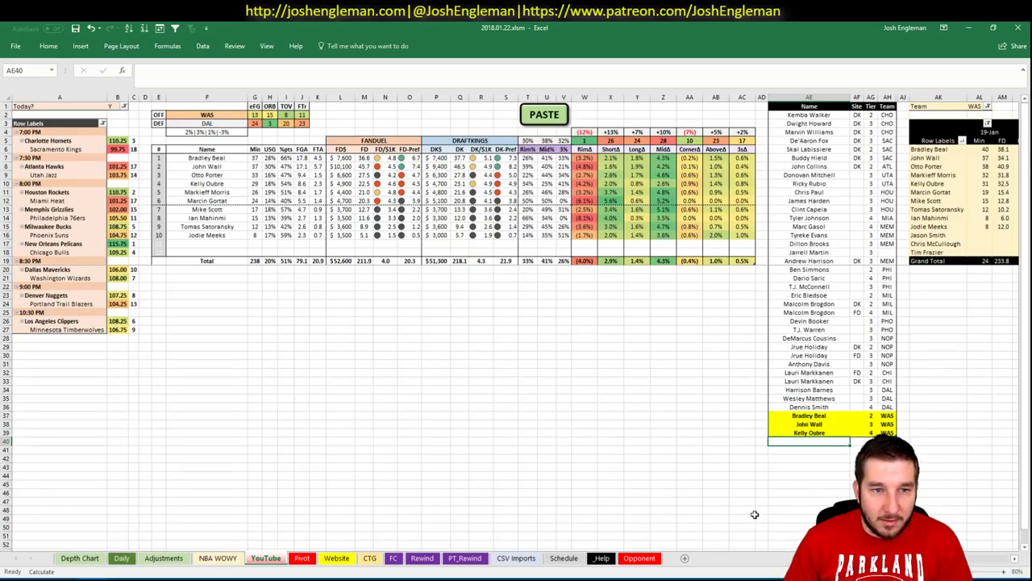
pyautogui.write('M')
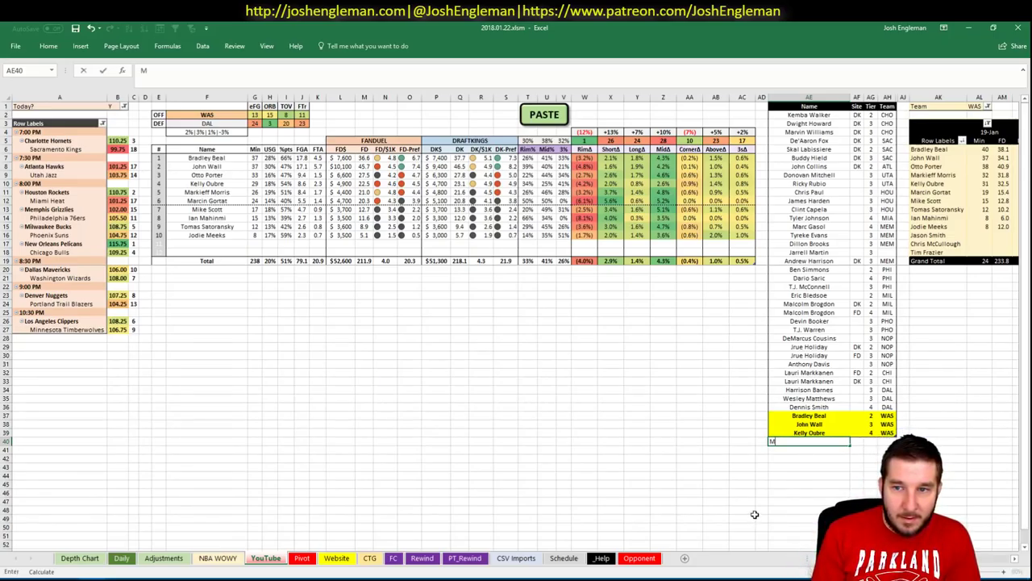
pyautogui.write('arkieff Morris')
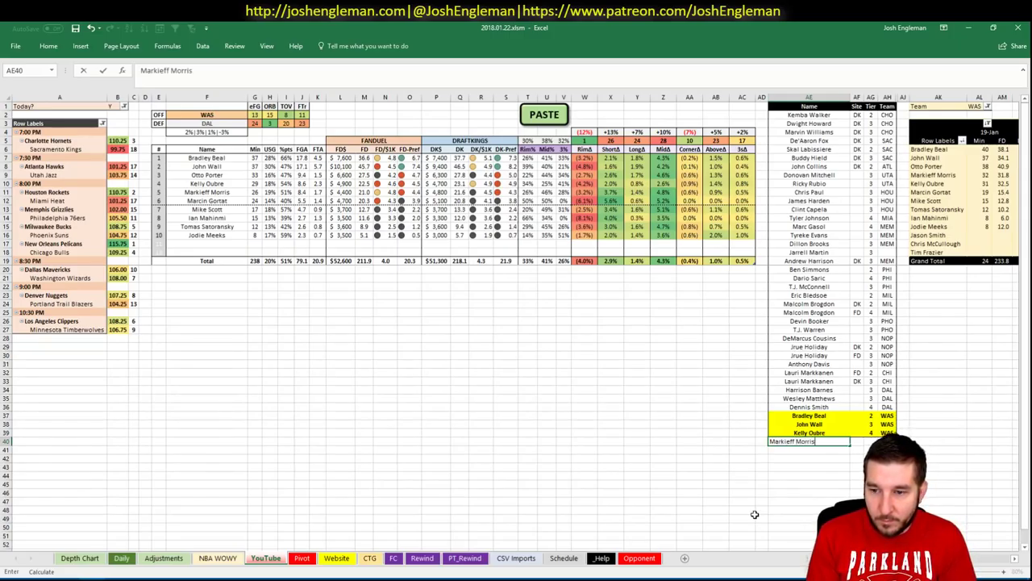
pyautogui.press('Tab')
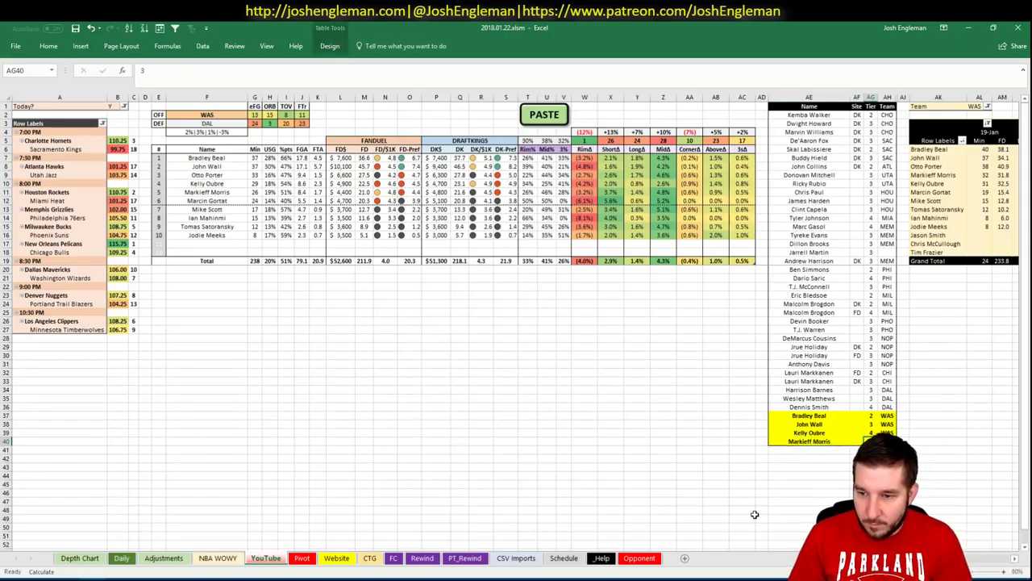
pyautogui.click(442, 345)
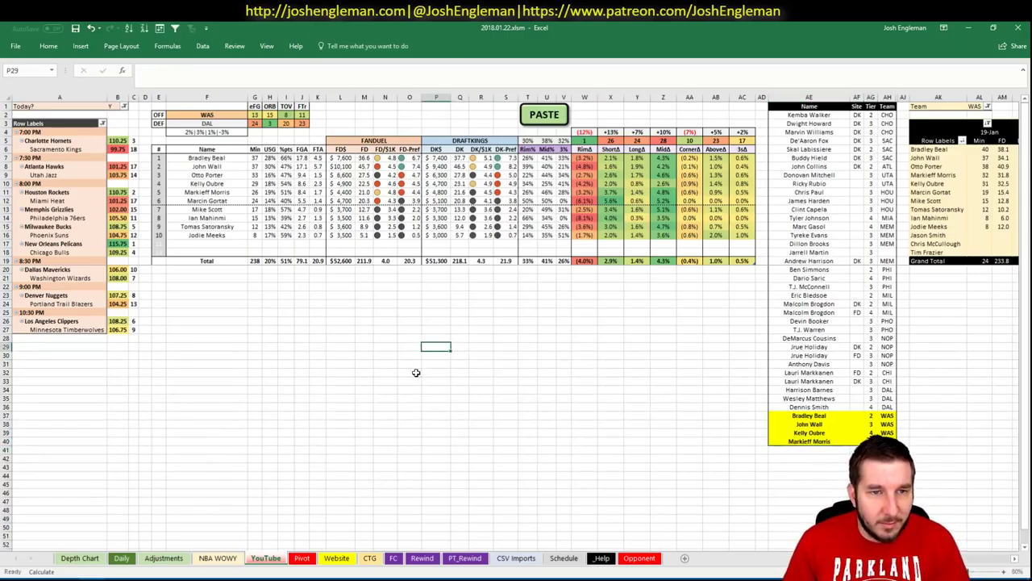
# Change the matchup table's offensive team to DEN
pyautogui.click(230, 118)
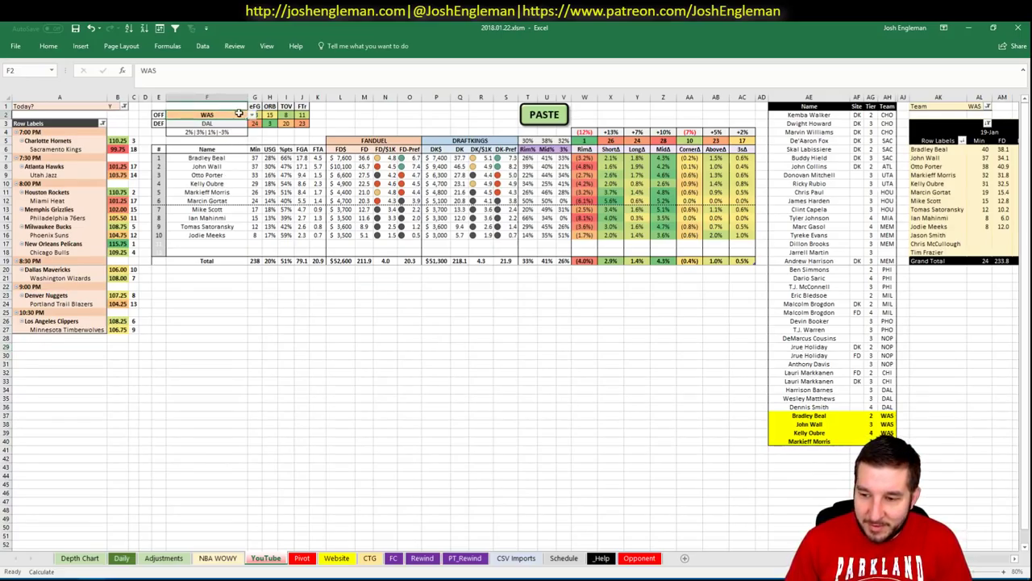
pyautogui.write('DAL')
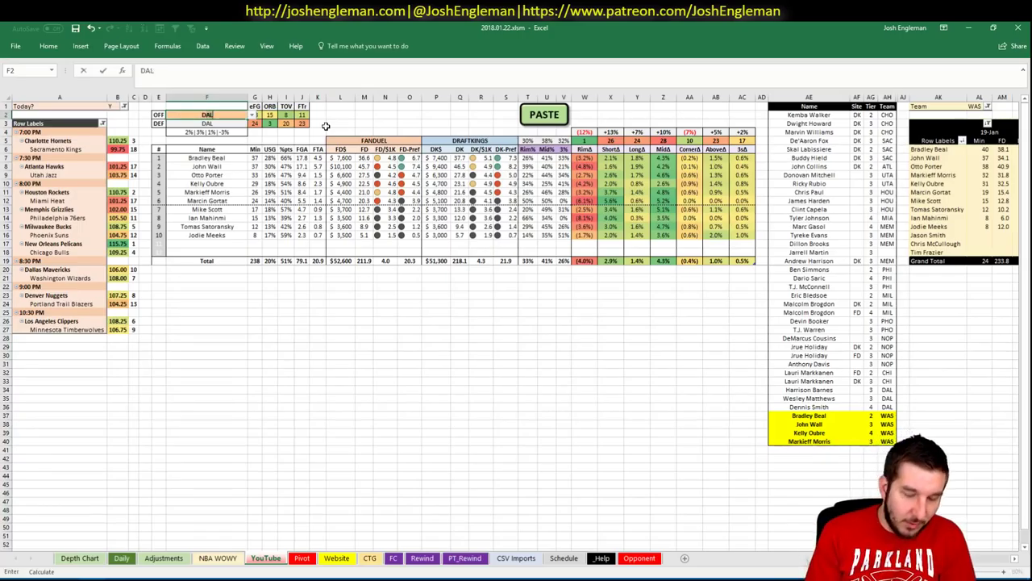
pyautogui.press('Return')
pyautogui.click(206, 323)
pyautogui.click(210, 346)
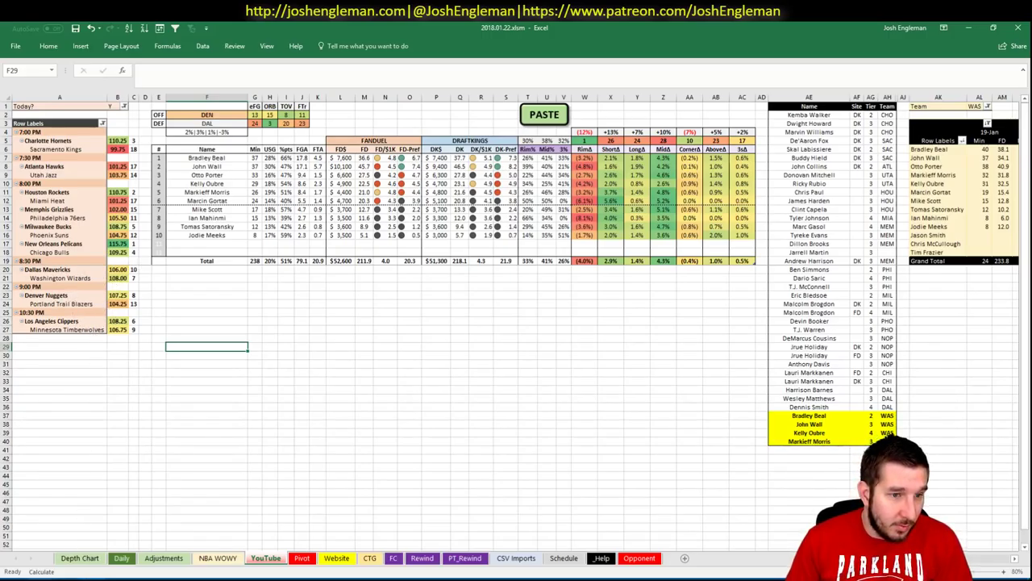
# Switch to Cleaning the Glass in the browser and open the Shooting: Frequency section of the Denver Nuggets' player stats
pyautogui.hotkey('alt', 'Tab')
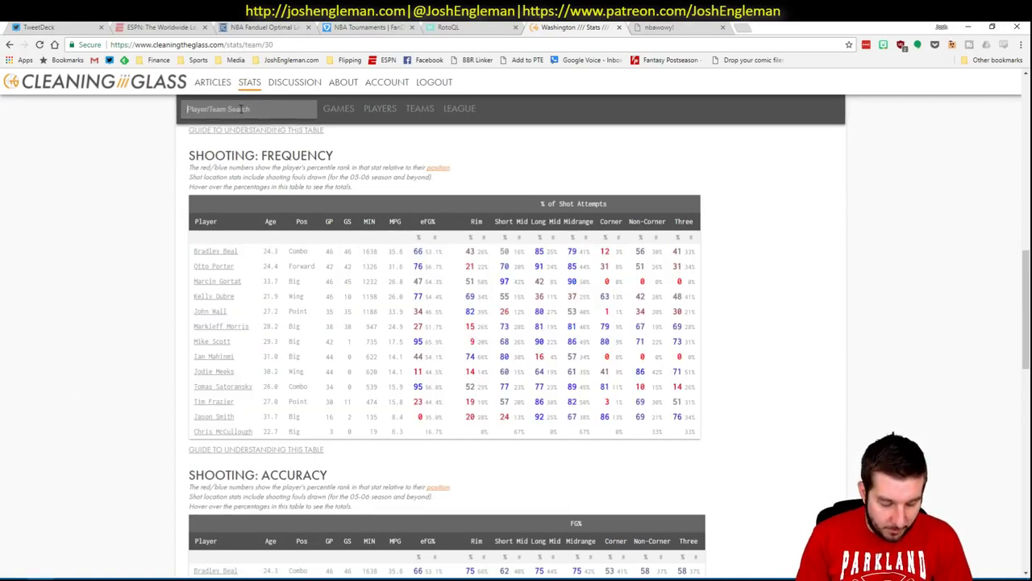
pyautogui.click(241, 108)
pyautogui.write('Denver Nuggets')
pyautogui.press('Return')
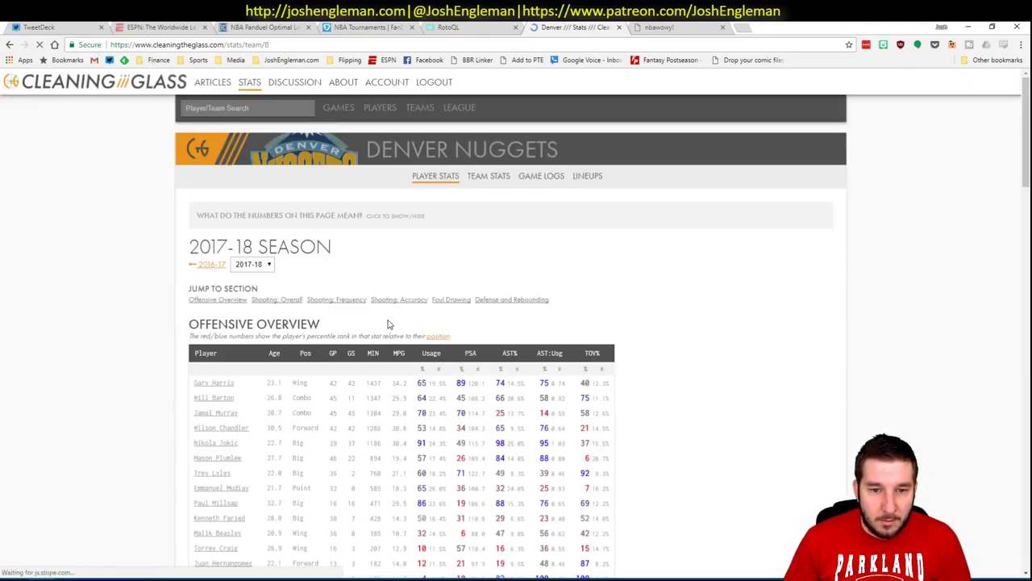
pyautogui.click(339, 299)
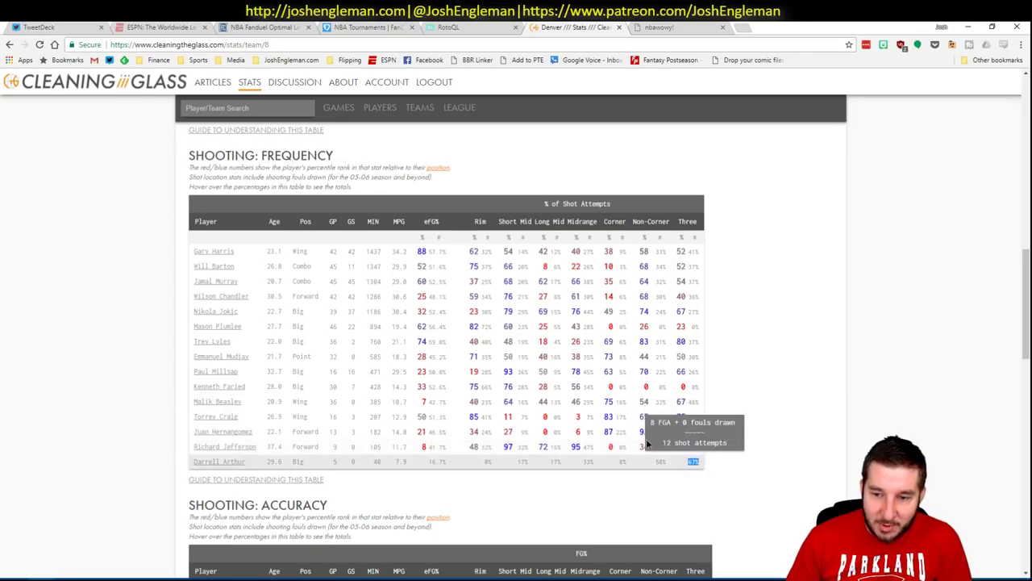
# Copy all player rows of the Nuggets' Shooting: Frequency table and load them into the Excel workbook with its paste macro
pyautogui.moveTo(647, 443); pyautogui.dragTo(194, 254)
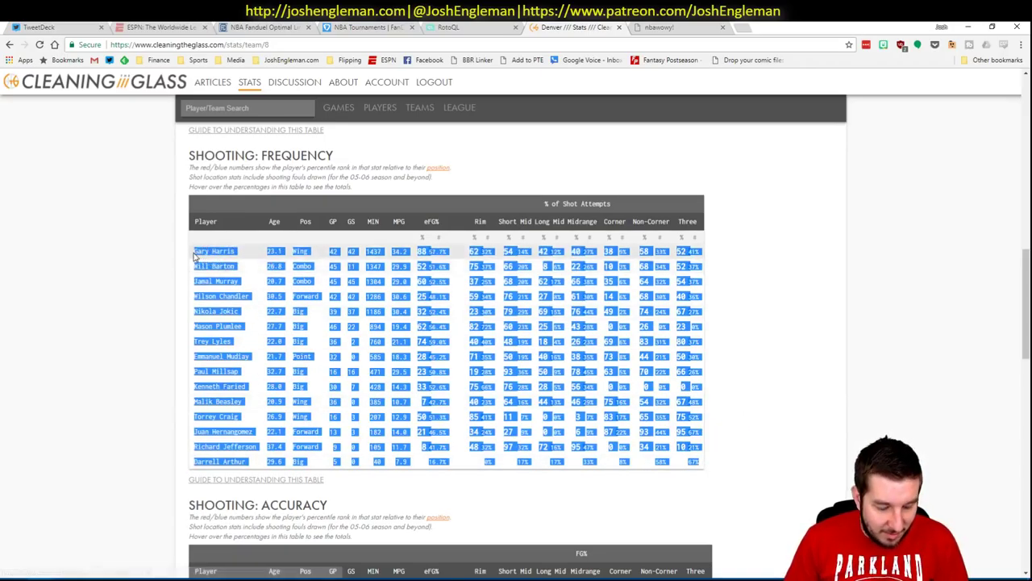
pyautogui.hotkey('alt', 'Tab')
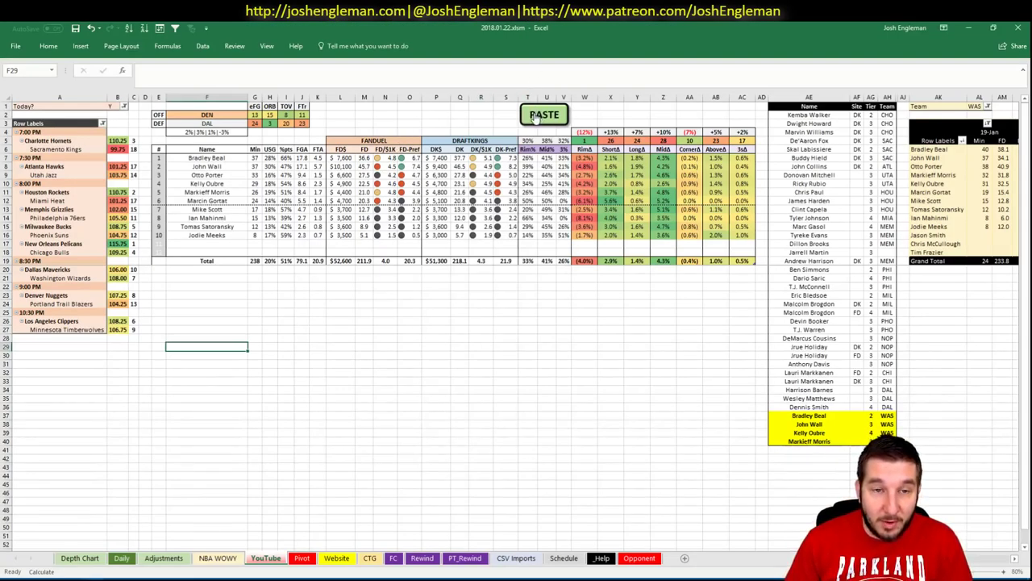
pyautogui.click(537, 116)
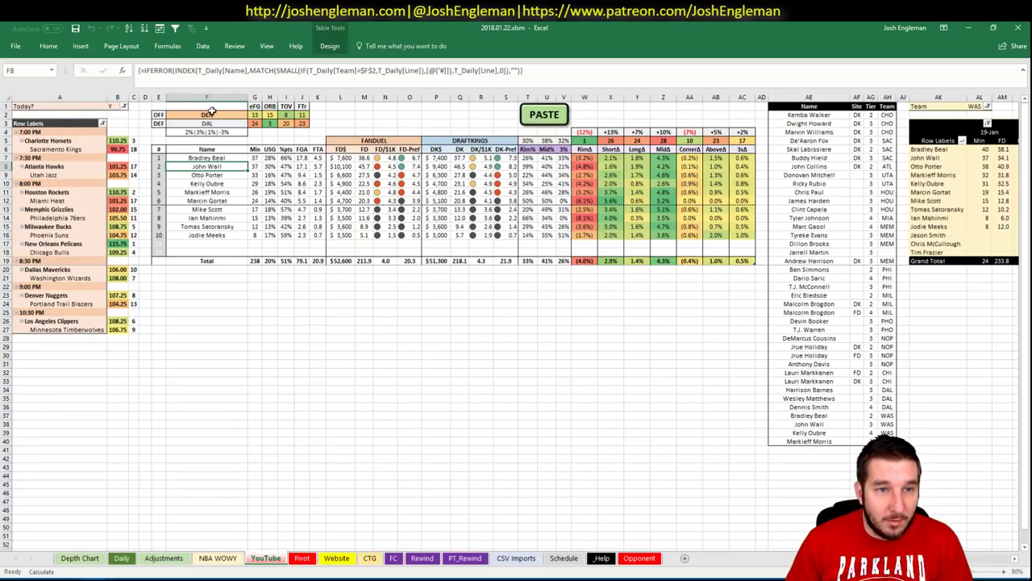
pyautogui.click(585, 327)
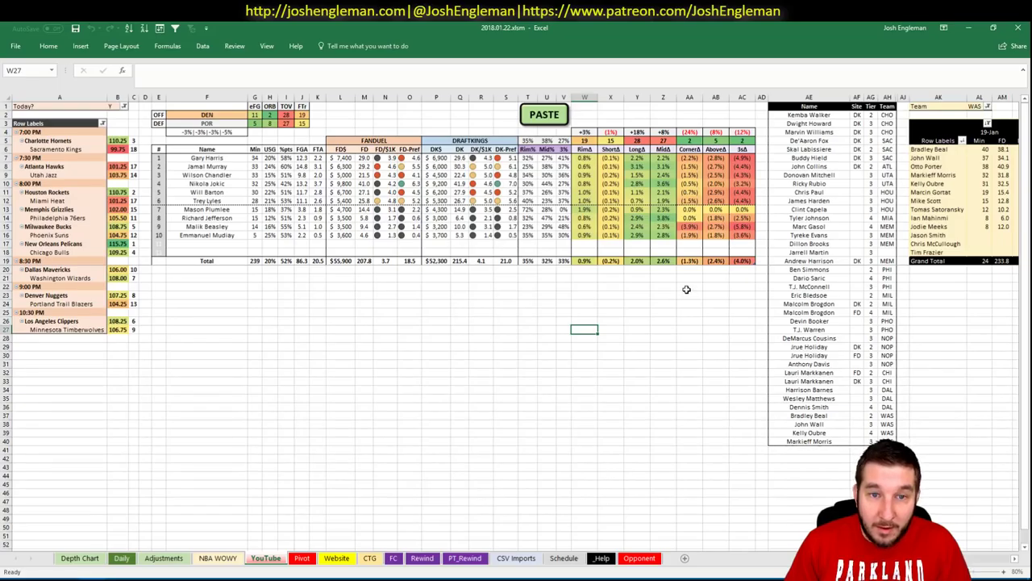
# Filter the recent-games minutes and FD pivot table to team DEN
pyautogui.click(979, 108)
pyautogui.write('DEN')
pyautogui.press('Return')
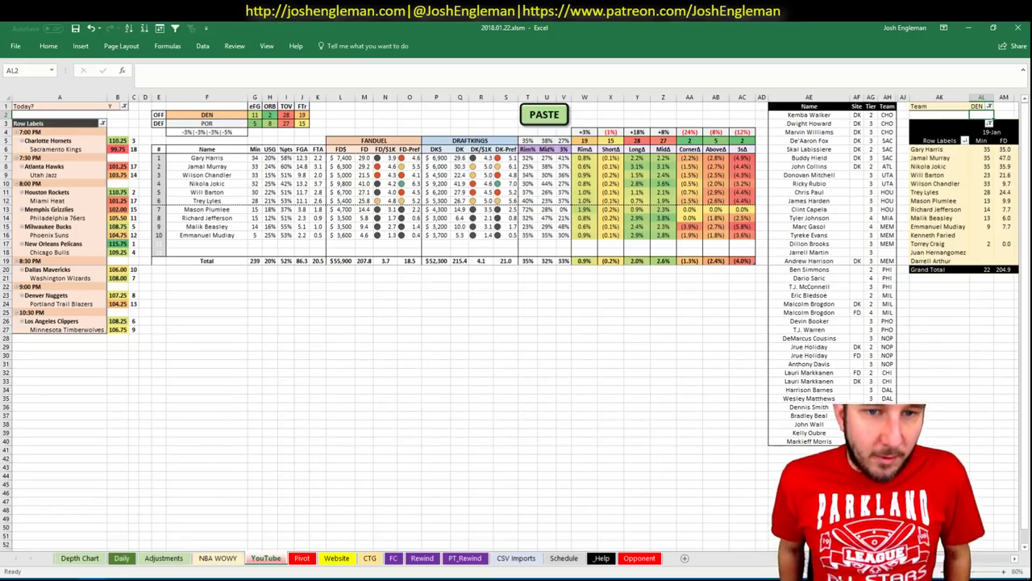
# Switch to FantasyCruncher's FanDuel NBA page in the browser, show only PG players and open Jamal Murray's game log
pyautogui.hotkey('alt', 'Tab')
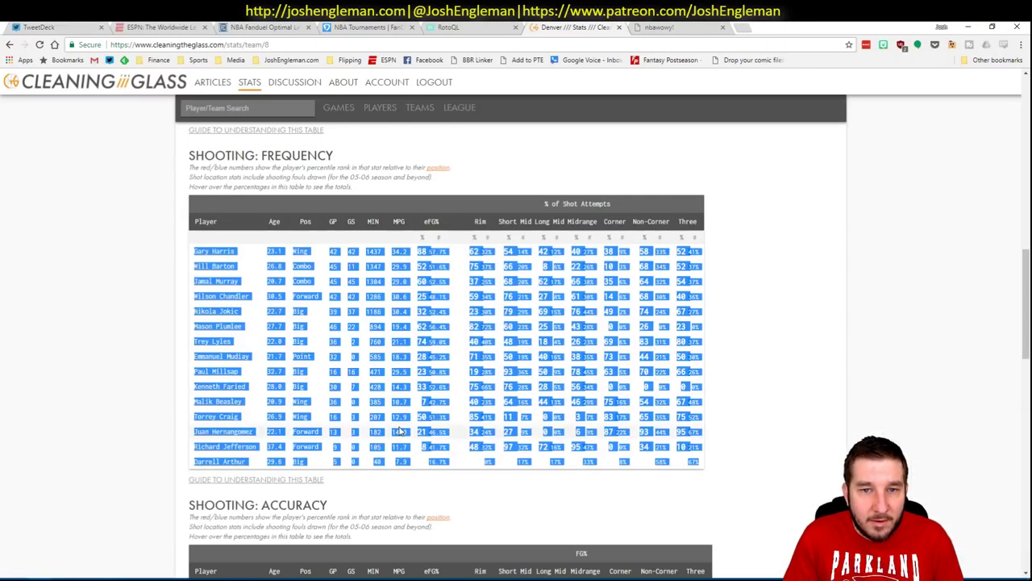
pyautogui.click(266, 27)
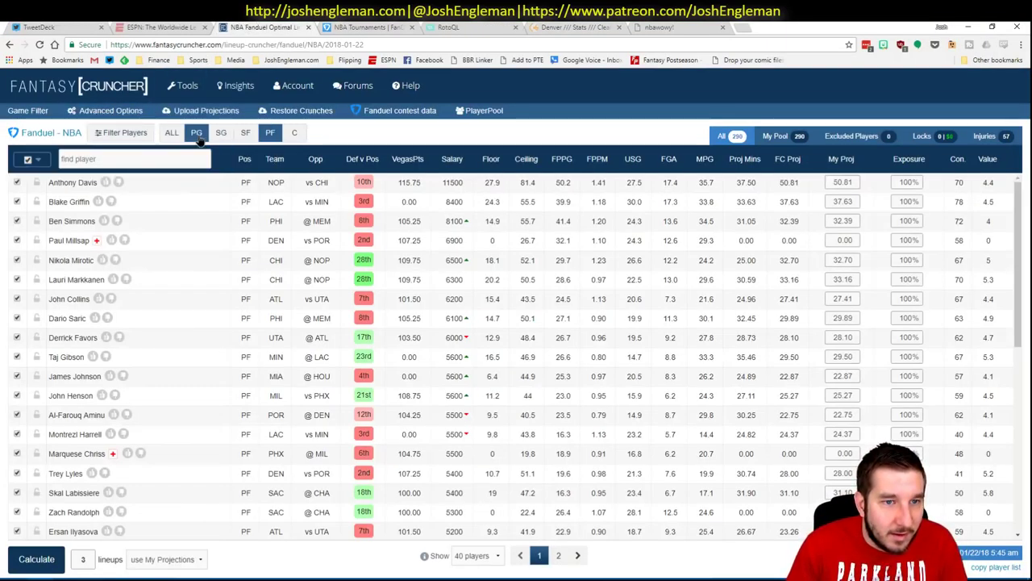
pyautogui.click(197, 133)
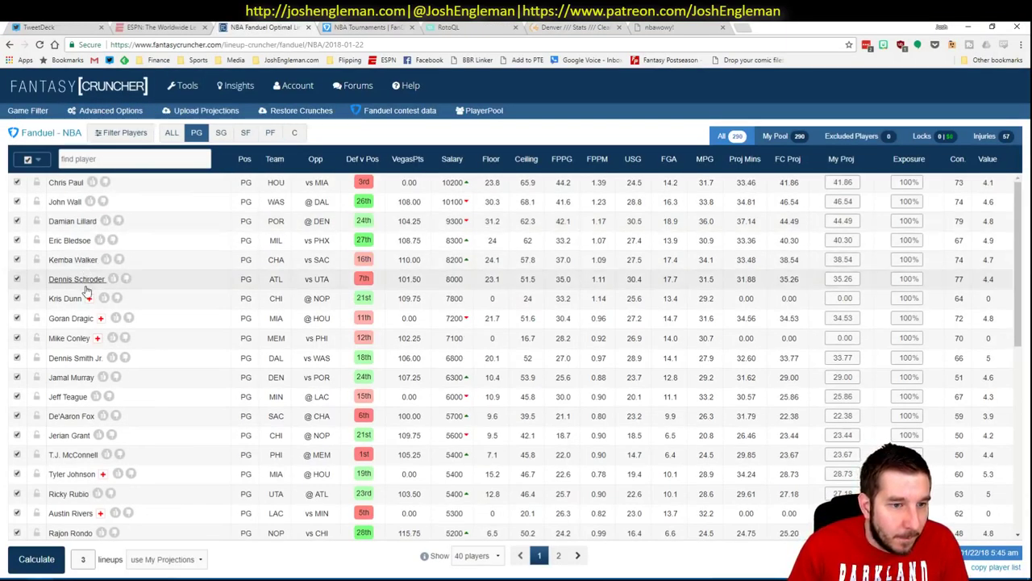
pyautogui.click(77, 377)
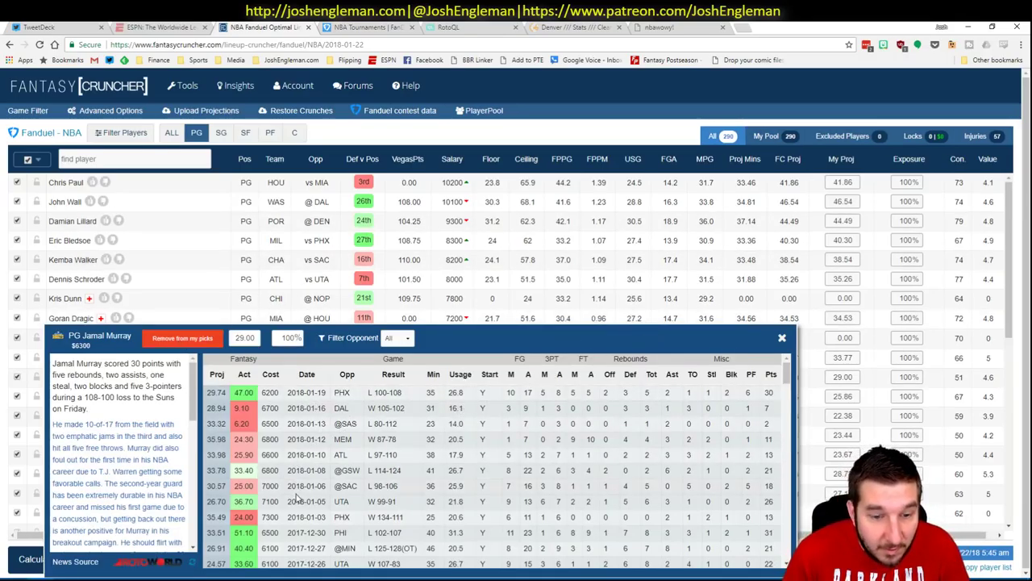
# Check Jamal Murray's older games, switch back to the Excel workbook and add Jamal Murray to the player list with tier 3
pyautogui.scroll(-1, 482, 434)
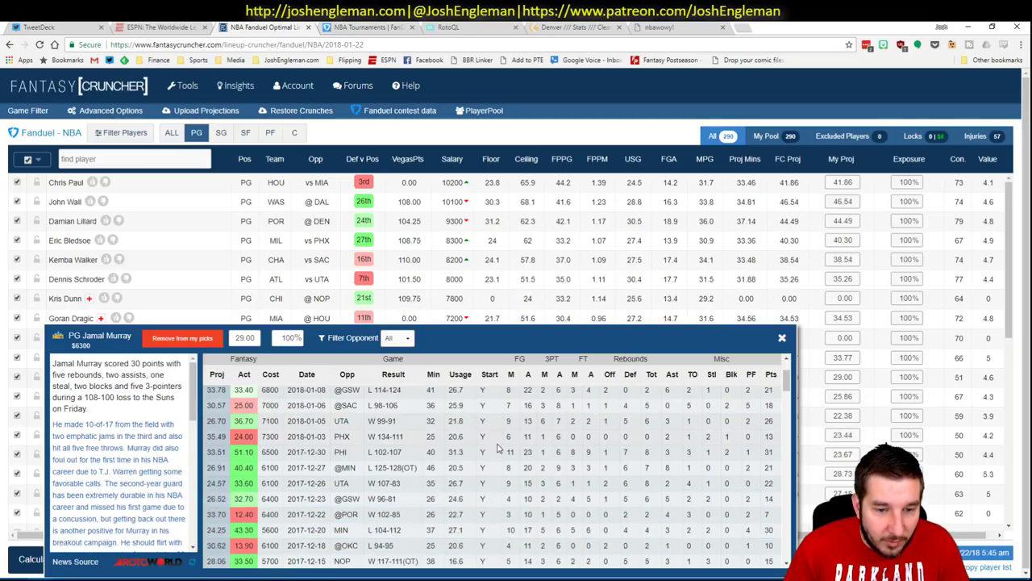
pyautogui.hotkey('alt', 'Tab')
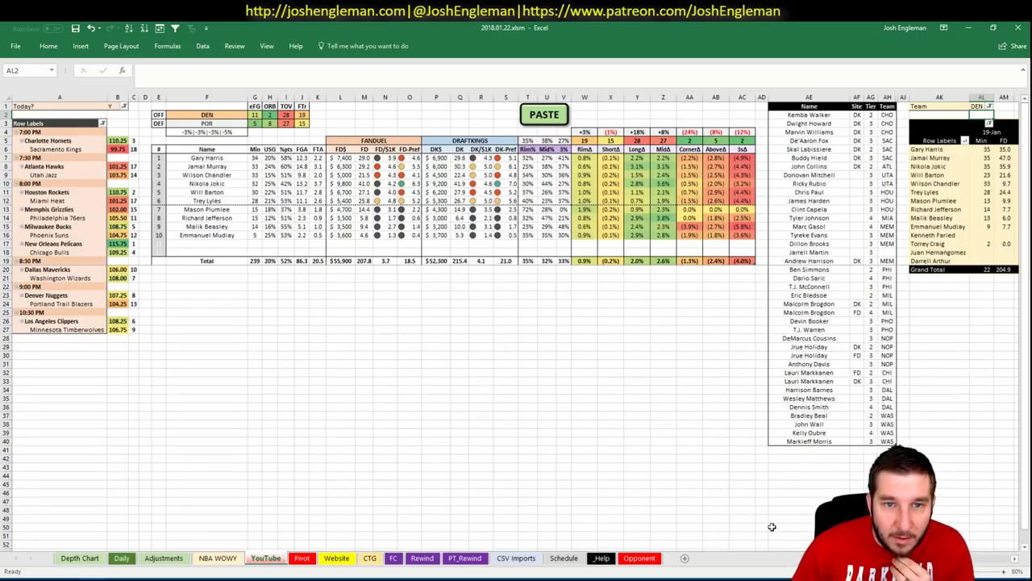
pyautogui.hscroll(5, 517, 323)
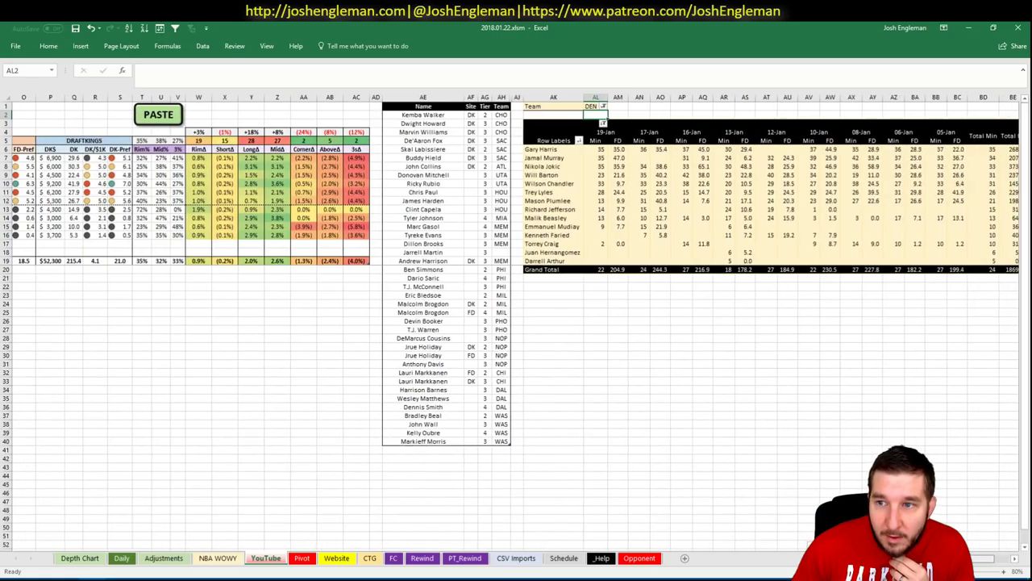
pyautogui.hscroll(-5, 731, 533)
pyautogui.click(809, 449)
pyautogui.write('J')
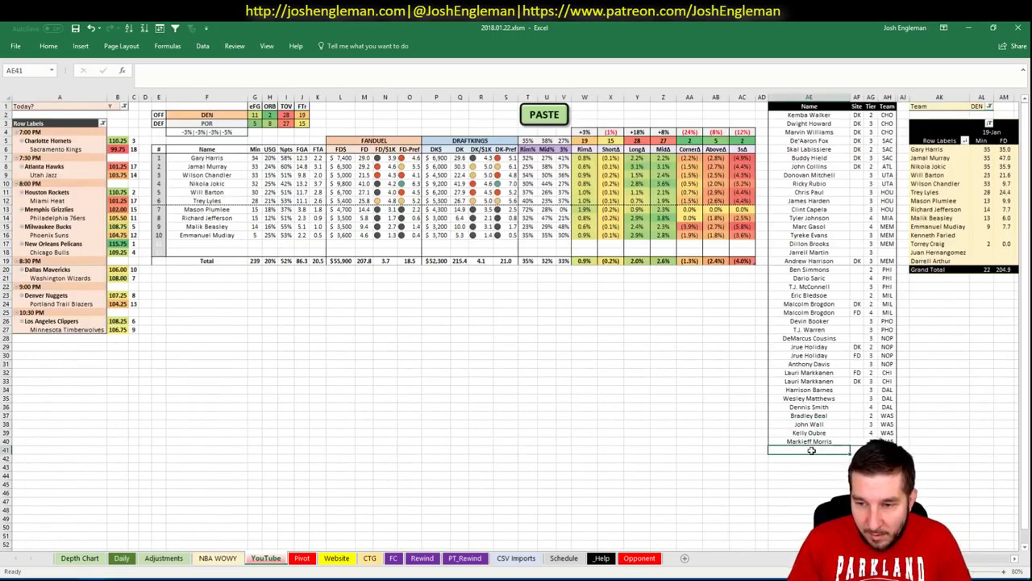
pyautogui.write('amal Murray')
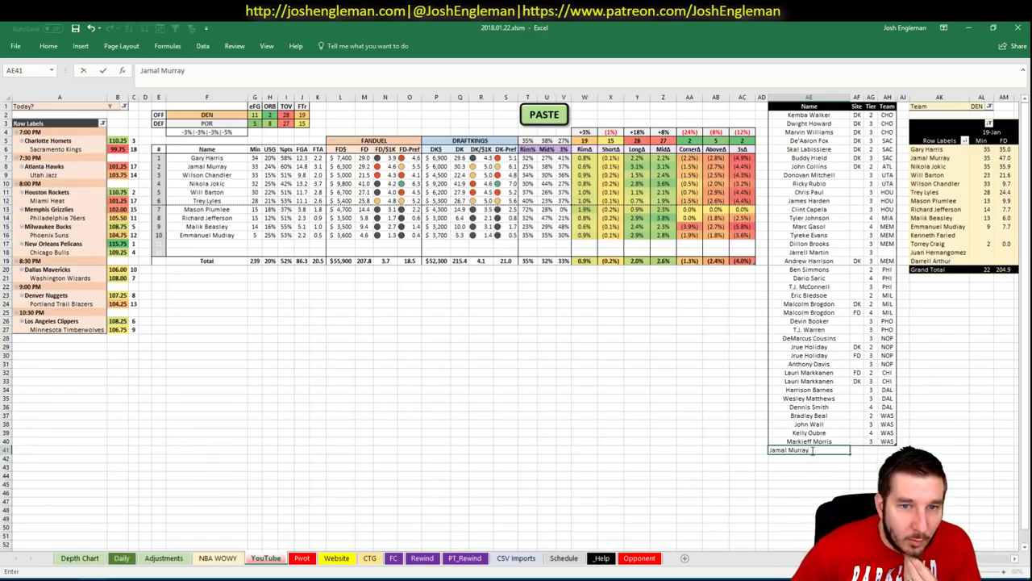
pyautogui.press('Return')
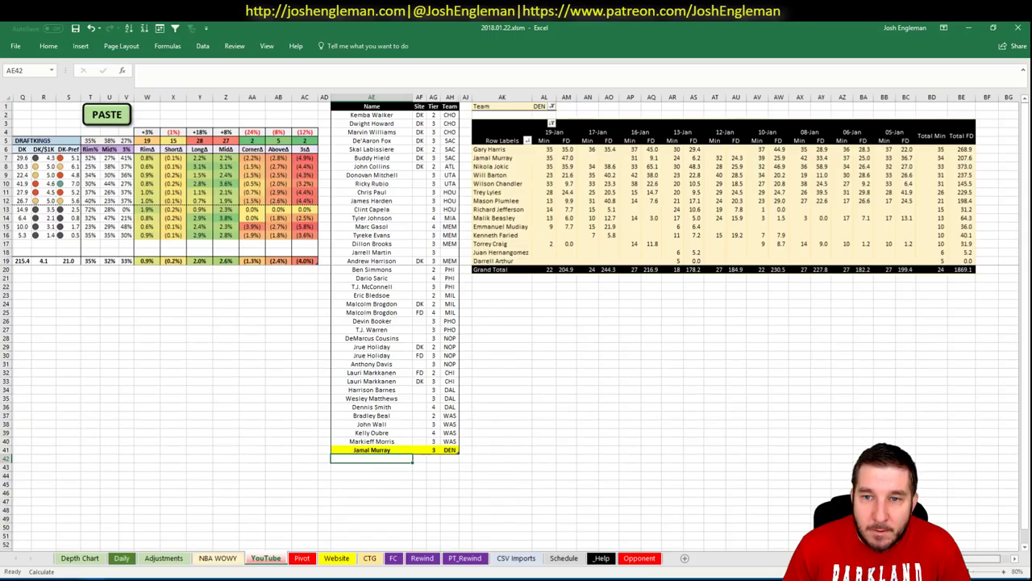
# Switch to FantasyCruncher in the browser, show only C players and filter Nikola Jokic's game log to opponent POR
pyautogui.hscroll(-5, 733, 538)
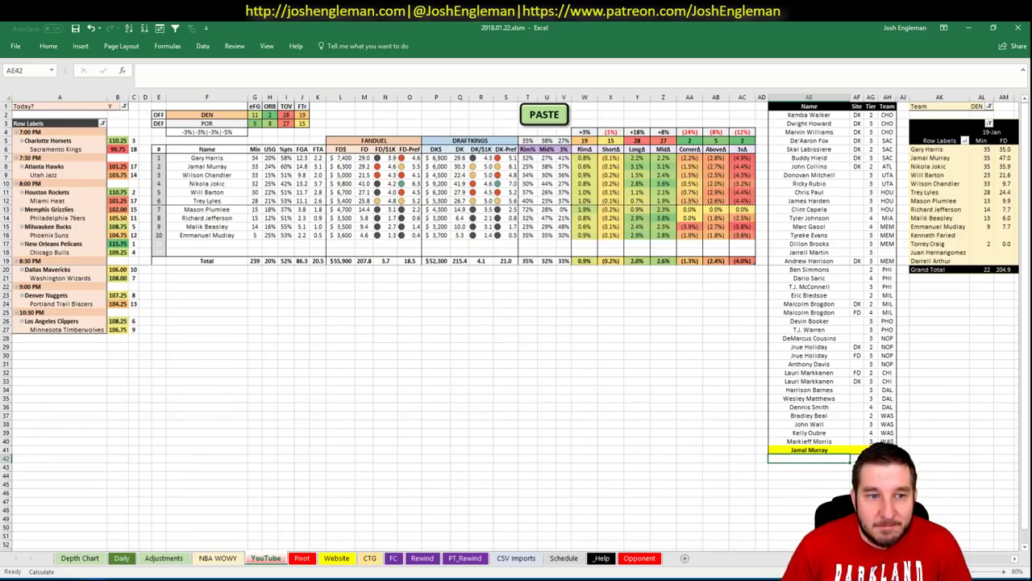
pyautogui.hscroll(6, 516, 322)
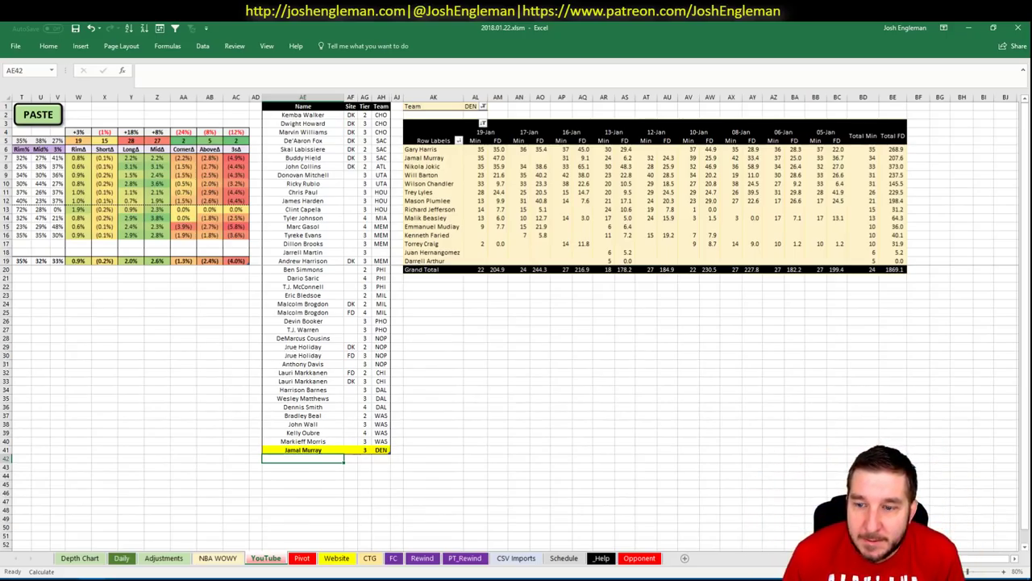
pyautogui.hscroll(-6, 516, 322)
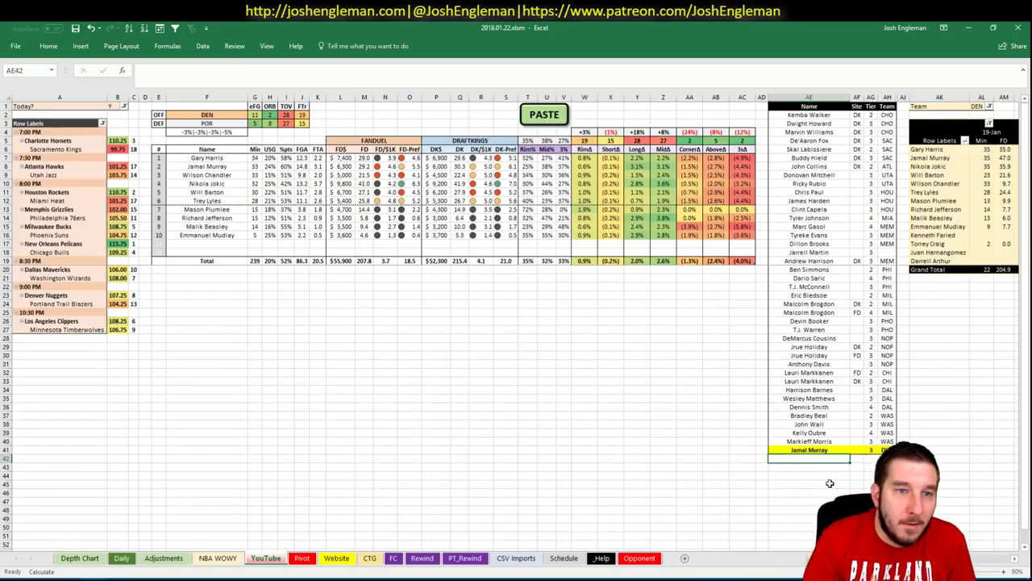
pyautogui.click(81, 569)
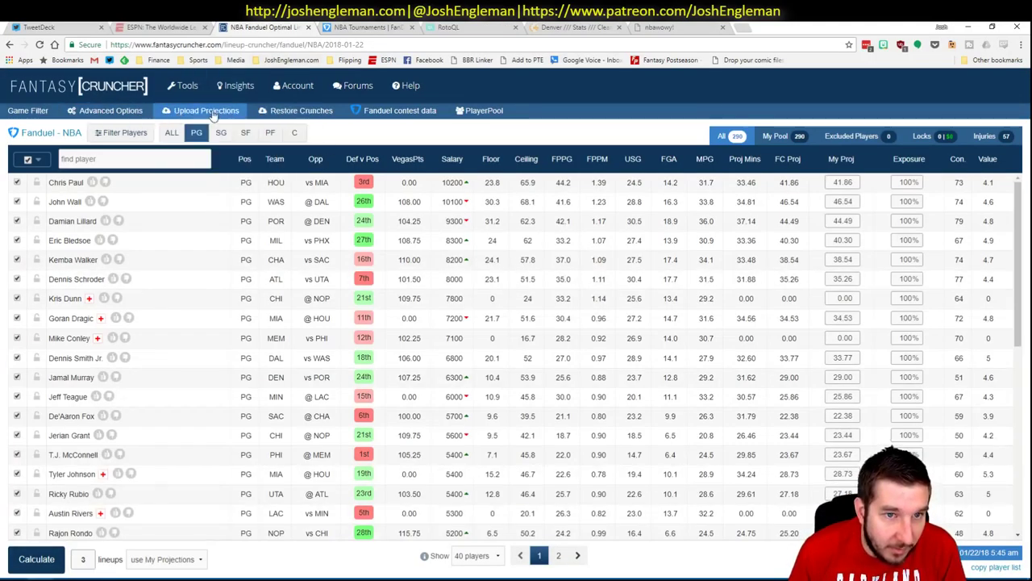
pyautogui.click(293, 132)
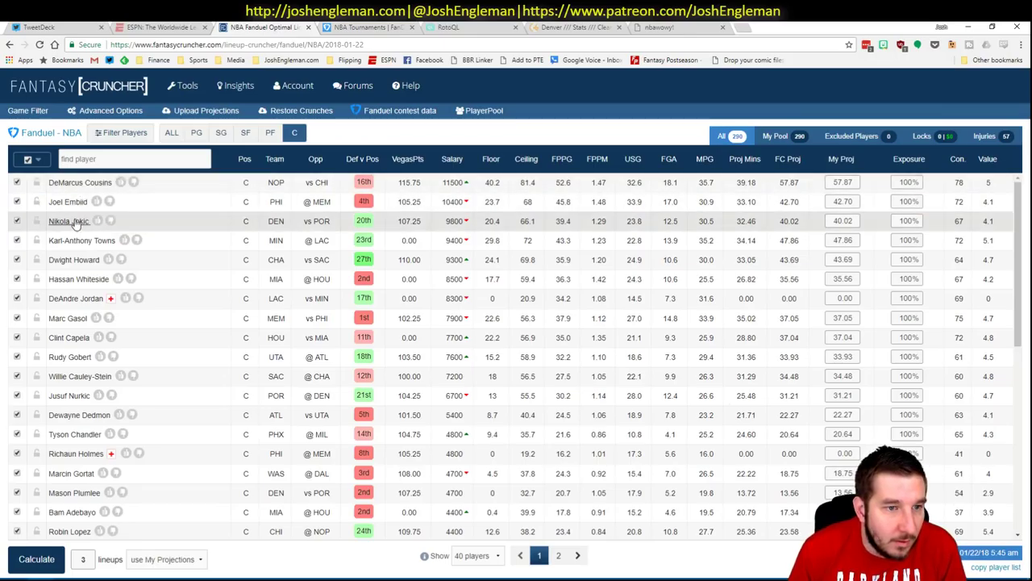
pyautogui.click(71, 221)
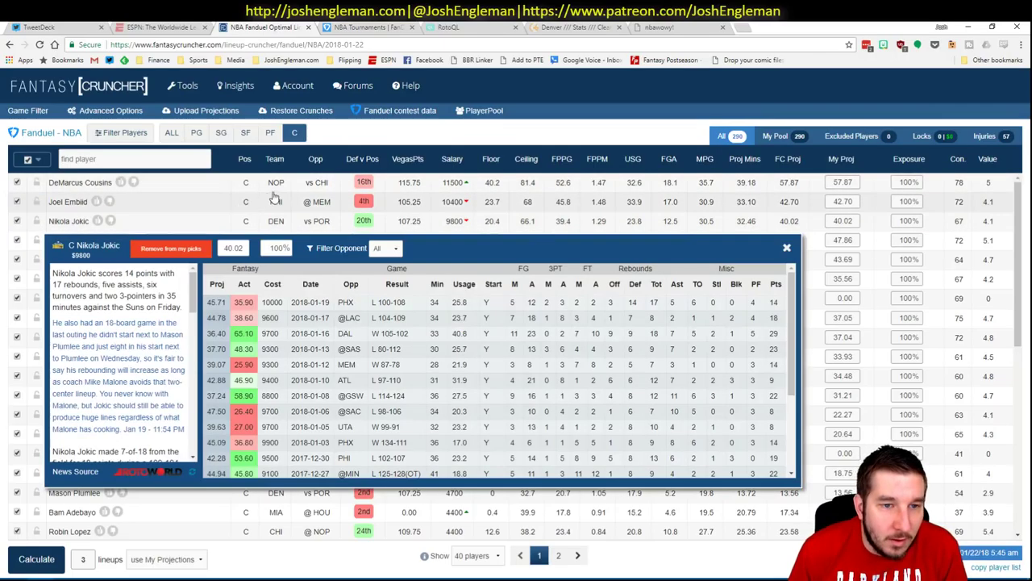
pyautogui.click(391, 251)
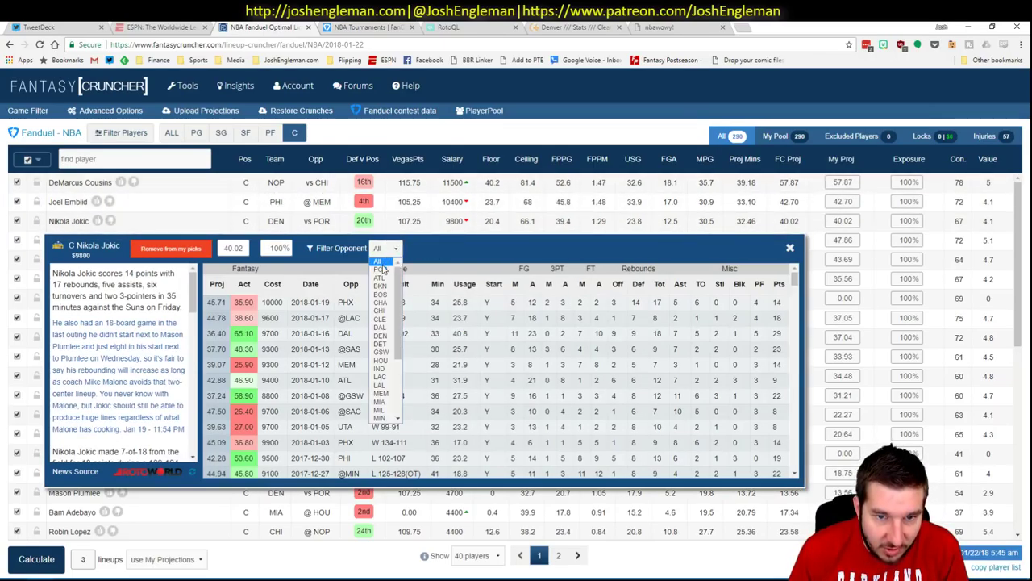
pyautogui.click(383, 271)
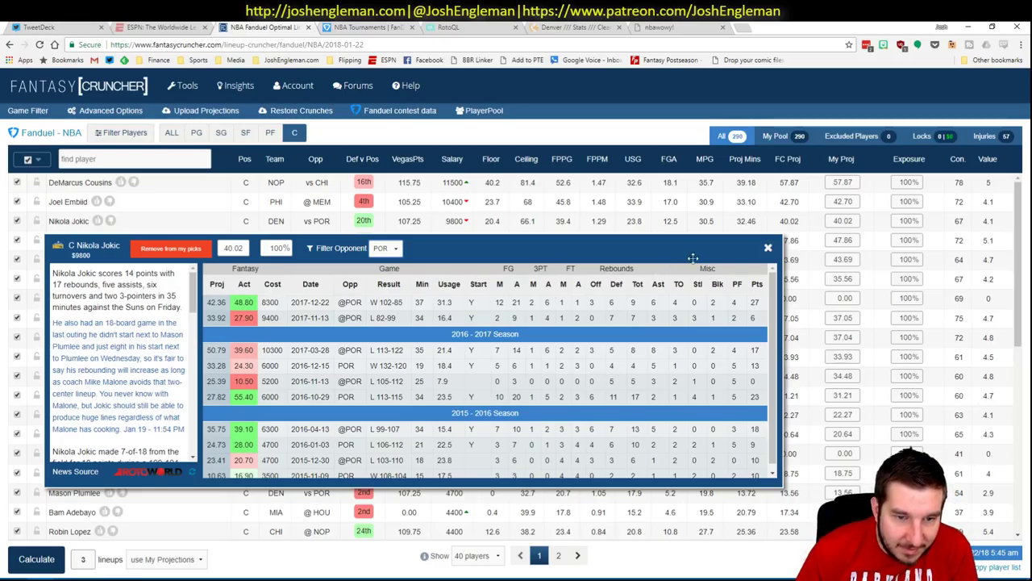
pyautogui.click(768, 247)
# Switch back to the Excel workbook and add Trey Lyles to the player list with tier 3
pyautogui.hotkey('alt', 'Tab')
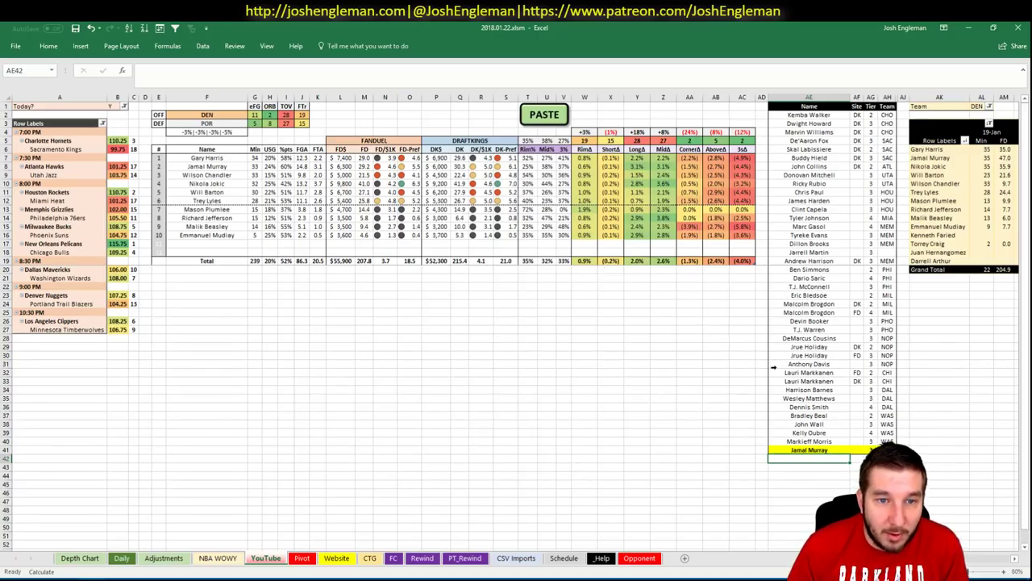
pyautogui.write('Trey Lyles')
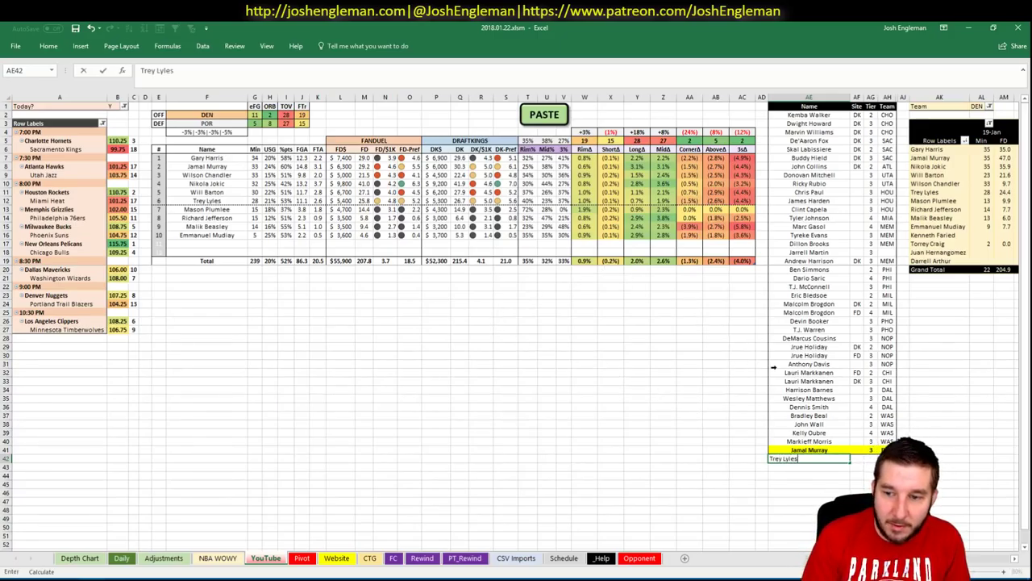
pyautogui.press('Tab')
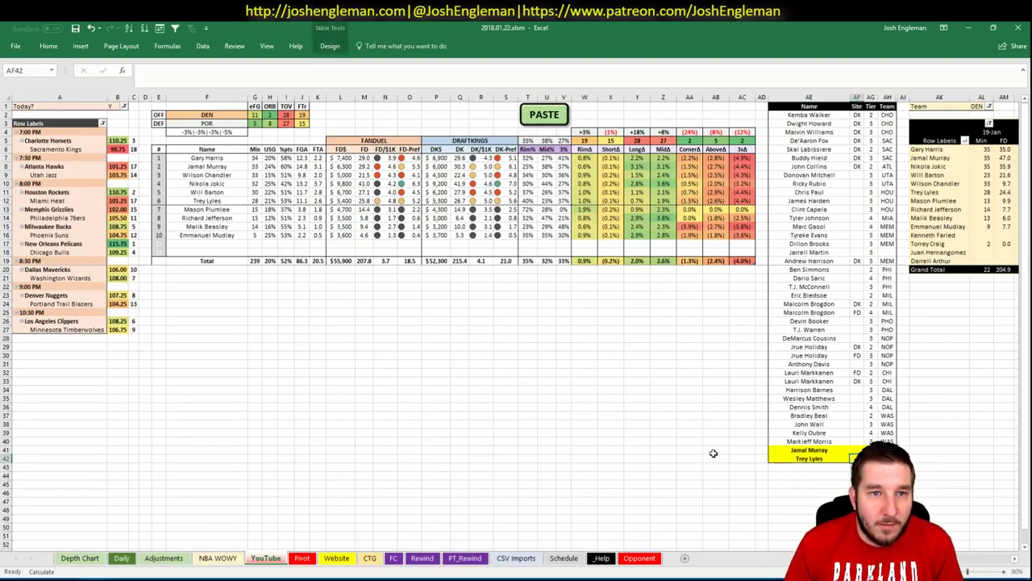
pyautogui.hscroll(2, 516, 322)
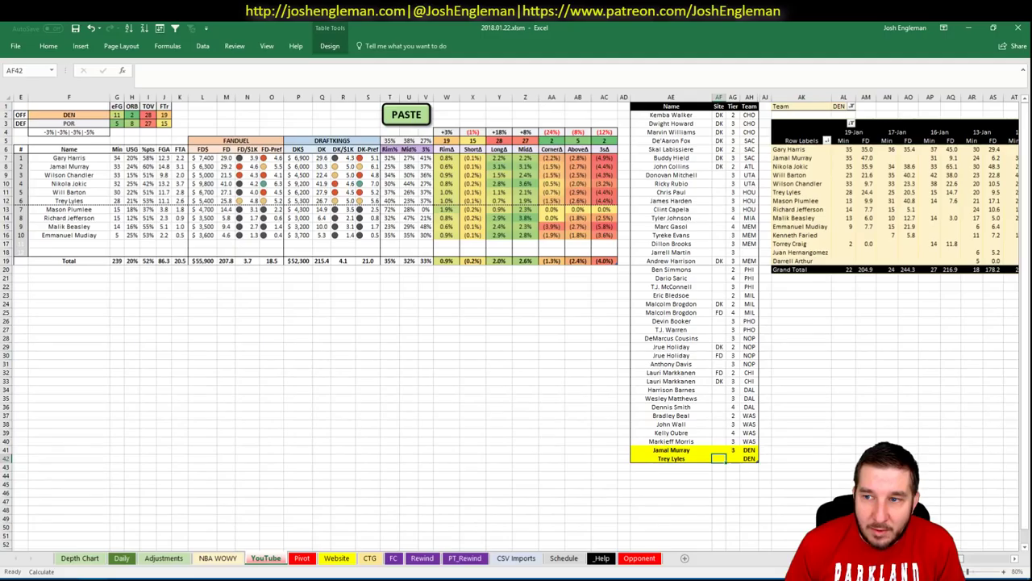
pyautogui.hscroll(-2, 774, 556)
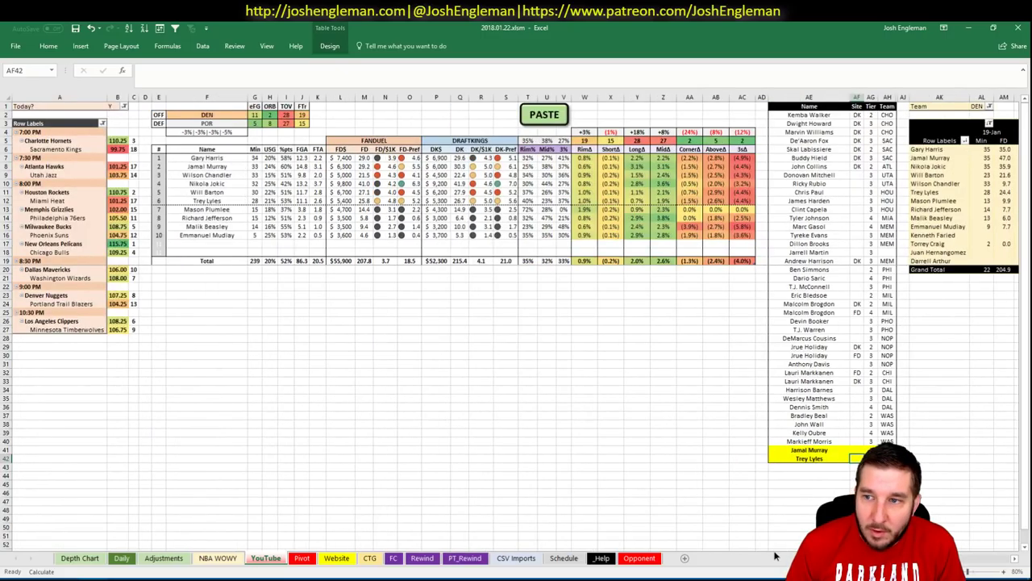
pyautogui.hscroll(2, 774, 556)
pyautogui.hscroll(-1, 516, 323)
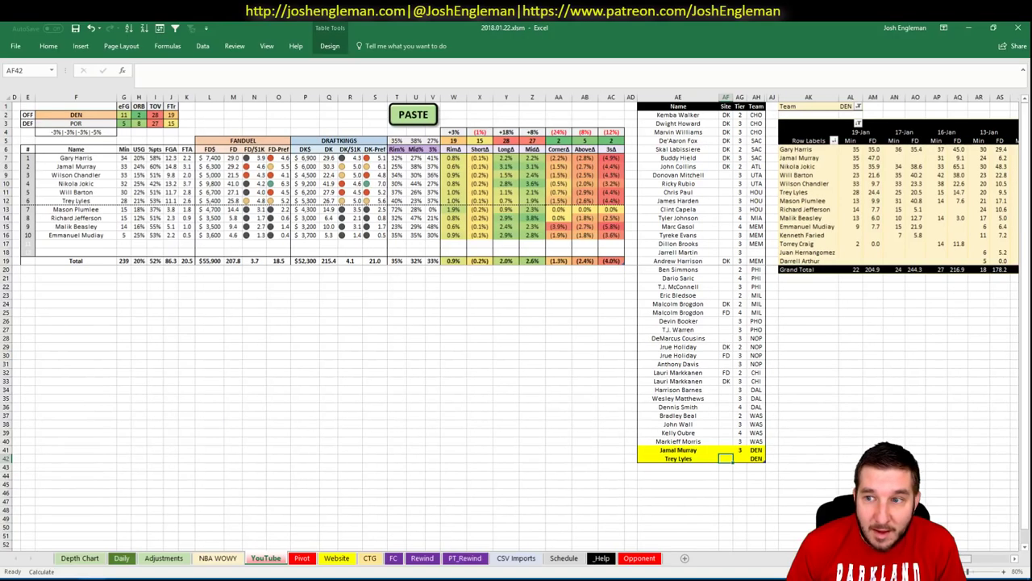
pyautogui.hscroll(6, 516, 323)
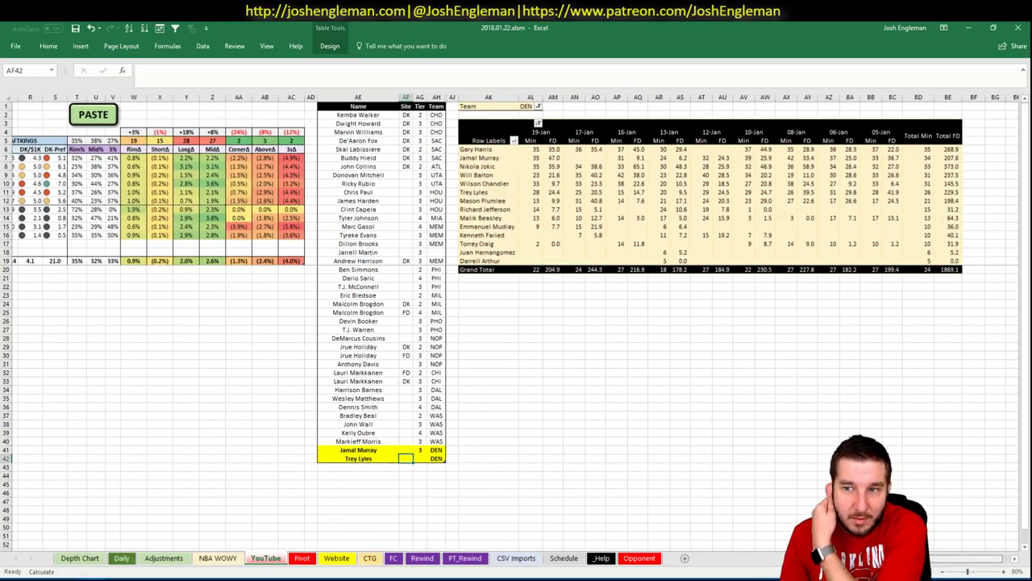
pyautogui.hscroll(-7, 787, 421)
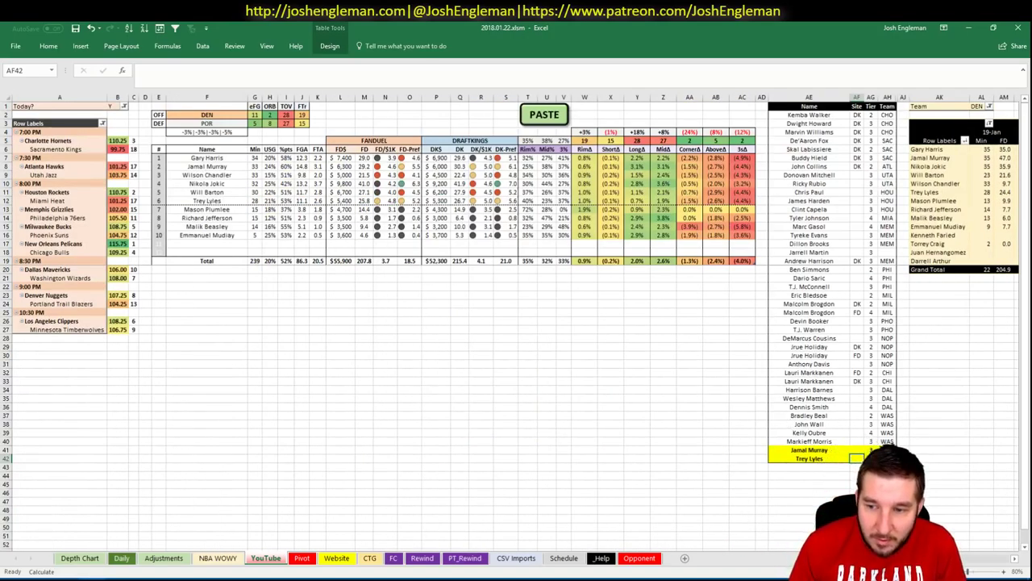
pyautogui.click(871, 458)
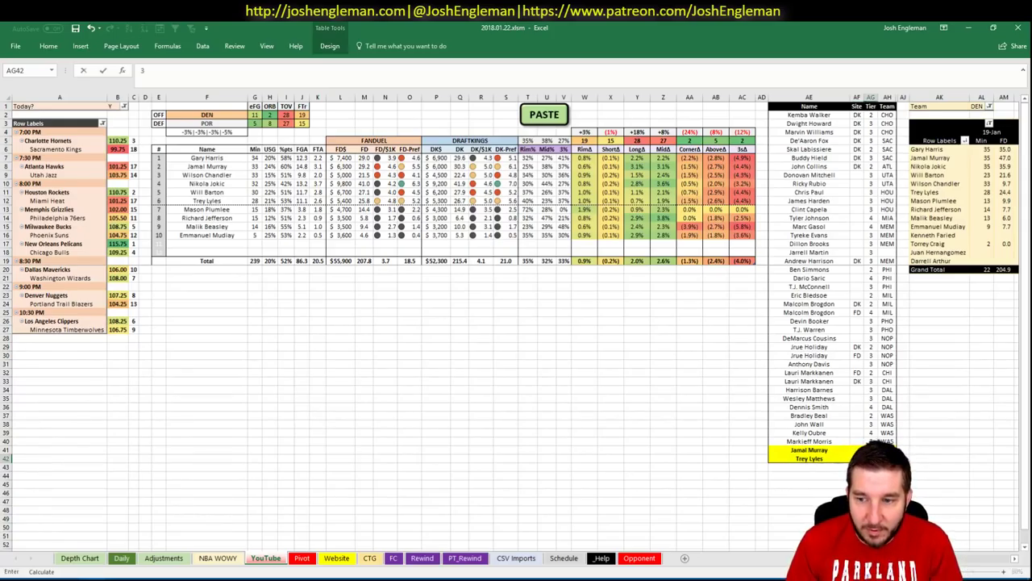
# Set the offensive team of the matchup table to POR
pyautogui.click(222, 115)
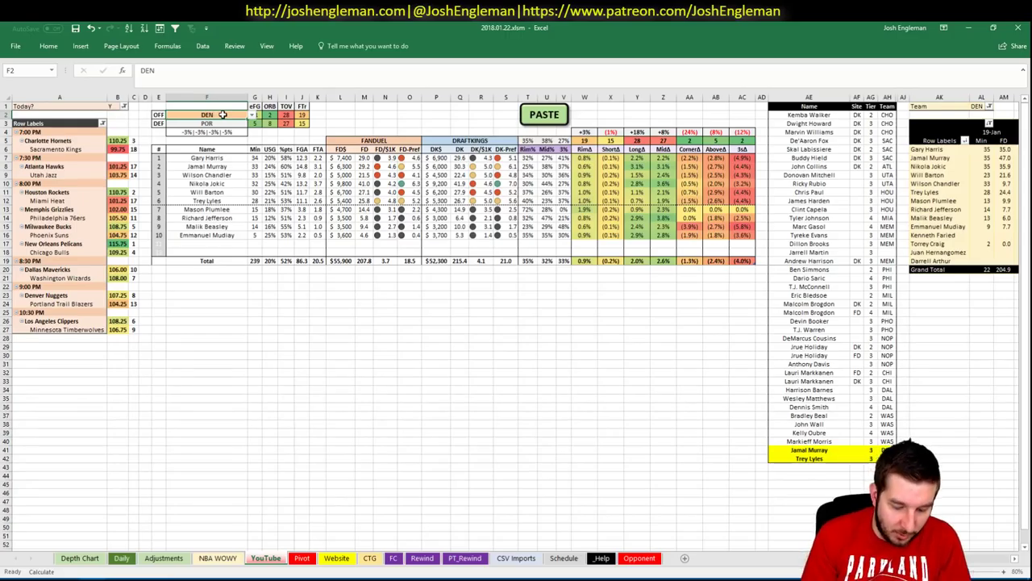
pyautogui.write('POR')
pyautogui.press('Return')
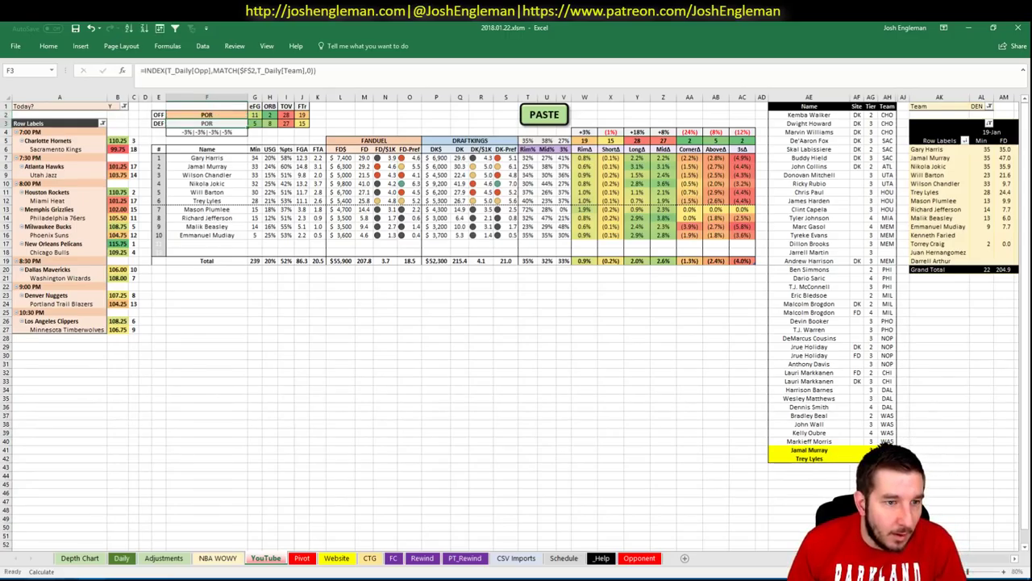
# Switch to Cleaning the Glass in the browser, find the Portland Trail Blazers and open their Shooting: Frequency section
pyautogui.moveTo(58, 580)
pyautogui.click(56, 529)
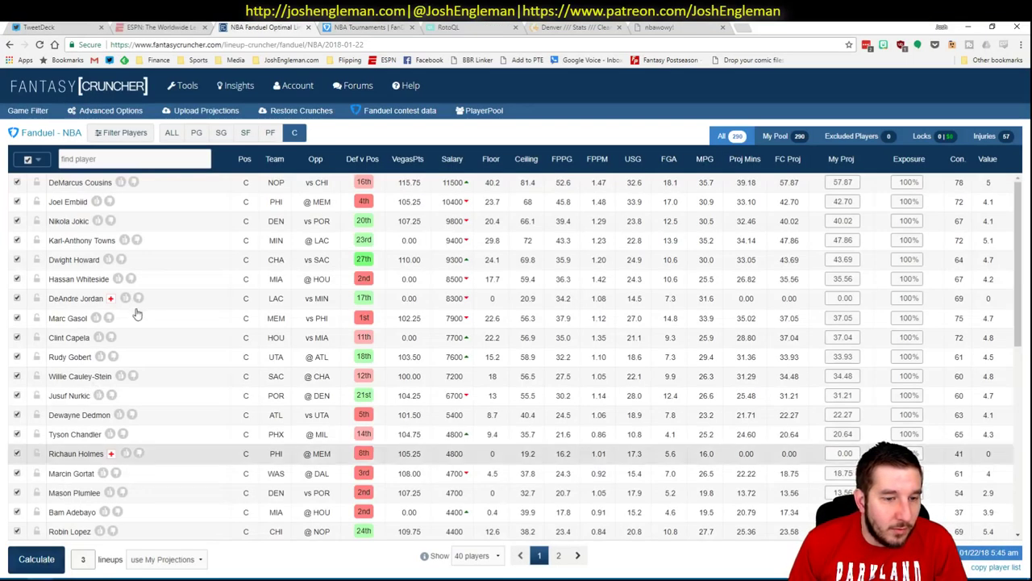
pyautogui.click(570, 27)
pyautogui.write('port')
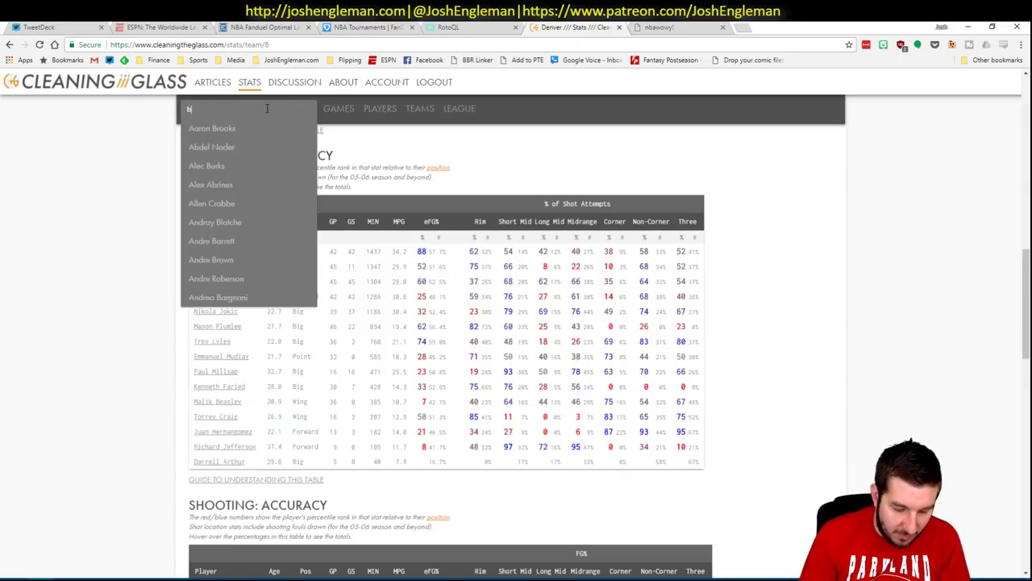
pyautogui.press('Down')
pyautogui.press('Return')
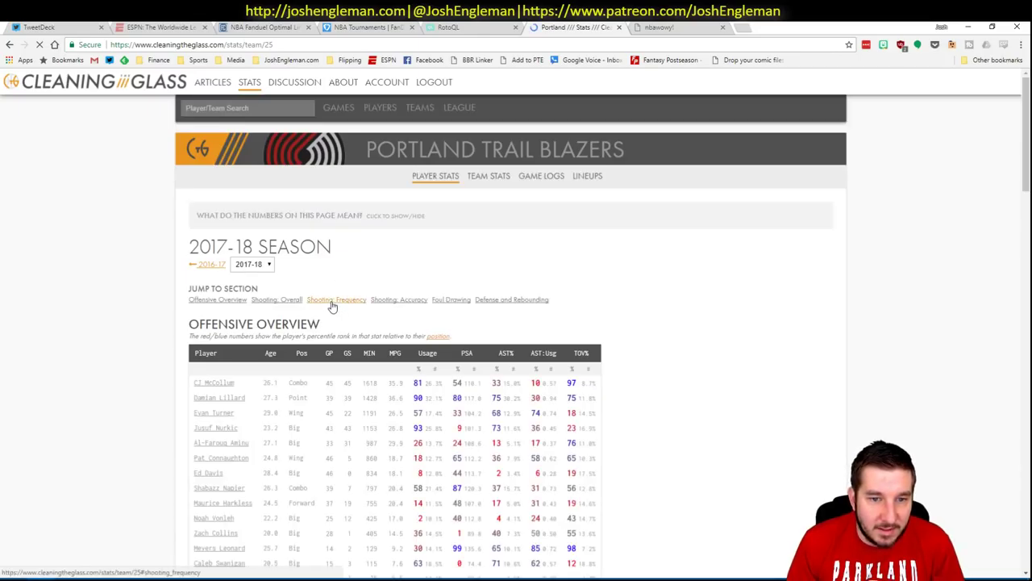
pyautogui.click(330, 300)
# Copy all player rows of the Trail Blazers' Shooting: Frequency table and load them into the Excel workbook with its paste macro
pyautogui.moveTo(705, 457); pyautogui.dragTo(196, 259)
pyautogui.hotkey('alt', 'Tab')
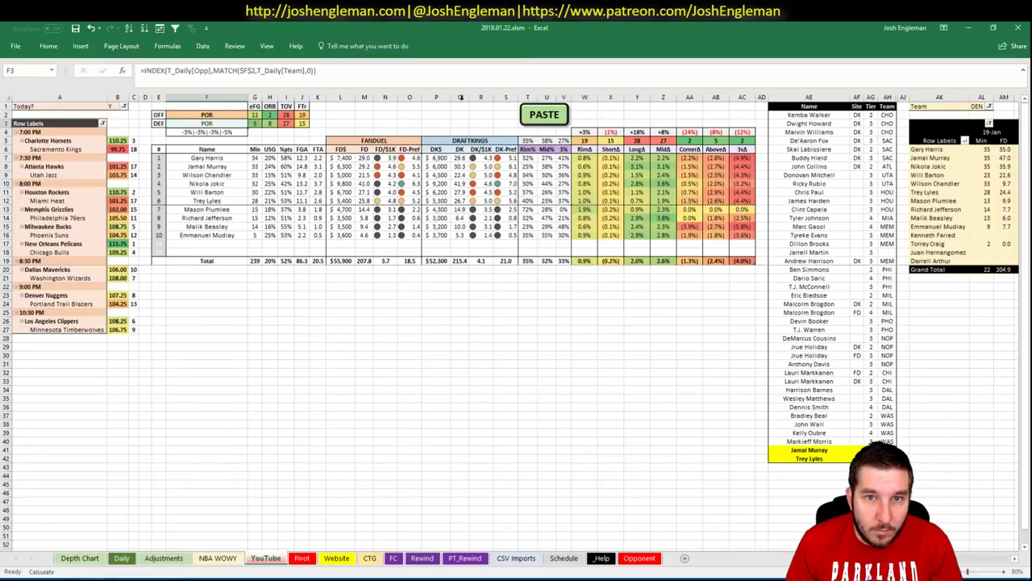
pyautogui.click(555, 118)
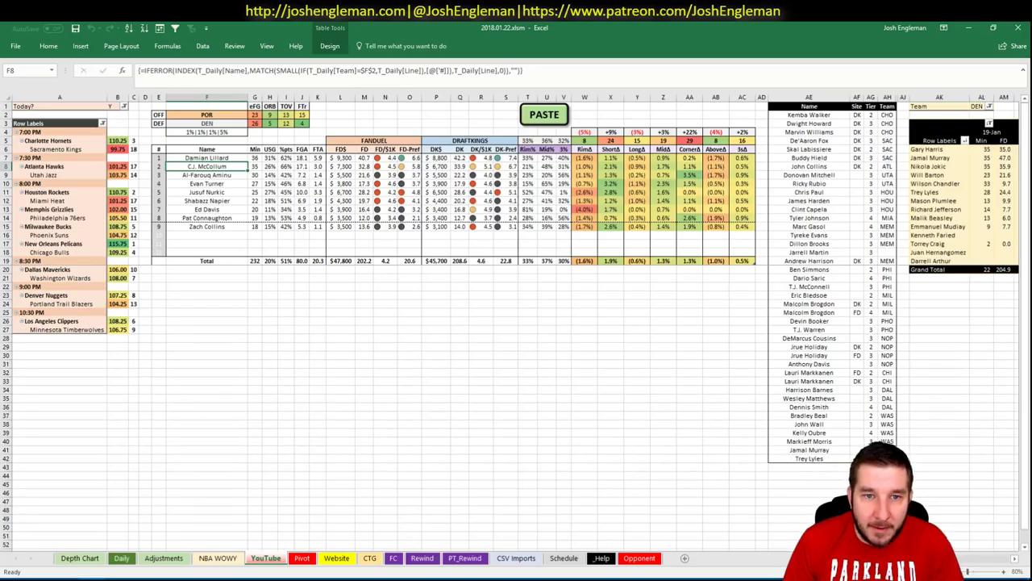
# Filter the recent-games minutes and FD pivot table to team POR
pyautogui.hscroll(6, 516, 323)
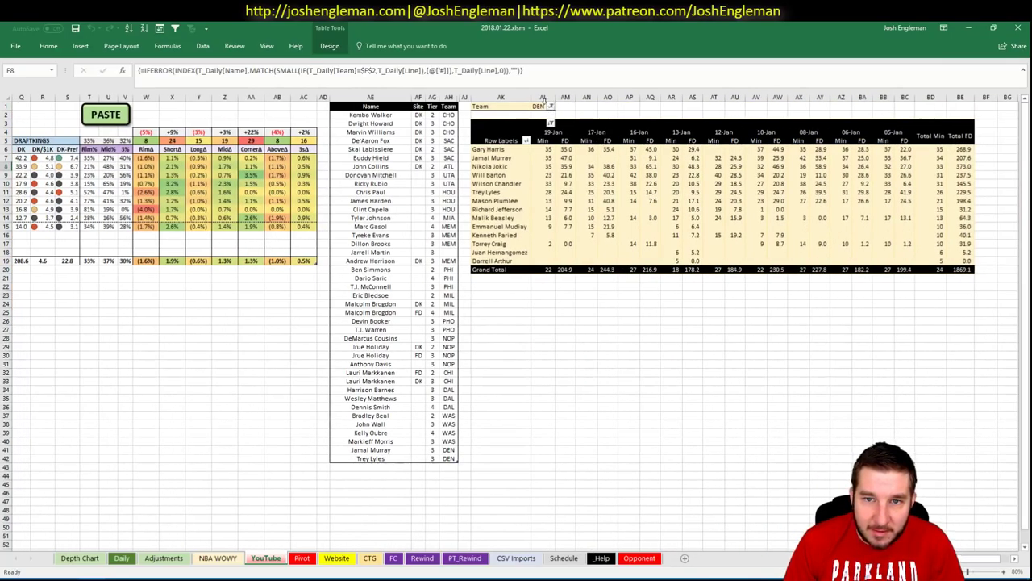
pyautogui.click(542, 106)
pyautogui.write('POR')
pyautogui.press('Return')
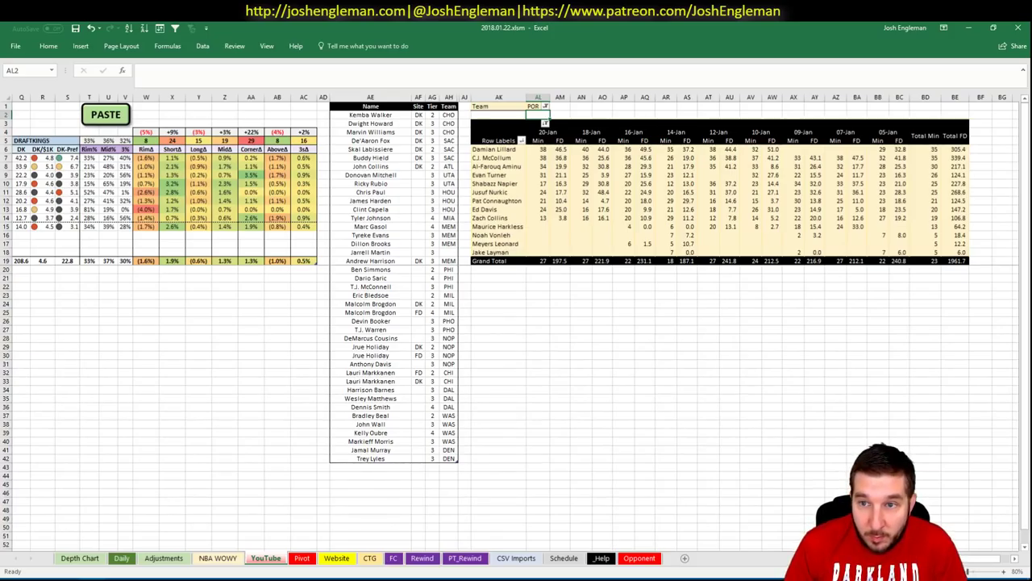
# Add Damian Lillard to the player list in the row below Trey Lyles
pyautogui.hscroll(-6, 742, 484)
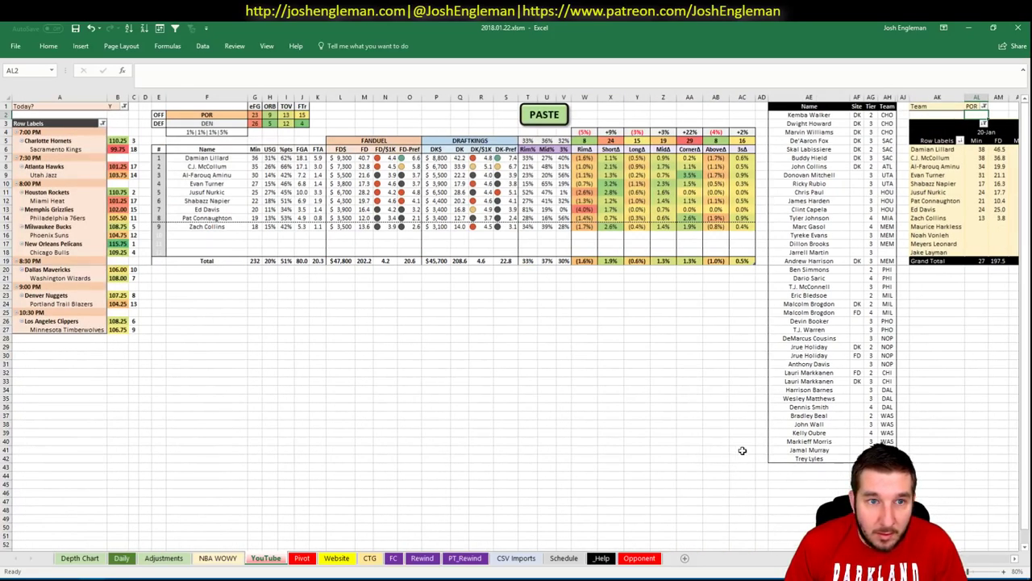
pyautogui.click(784, 465)
pyautogui.write('Damian Lillard')
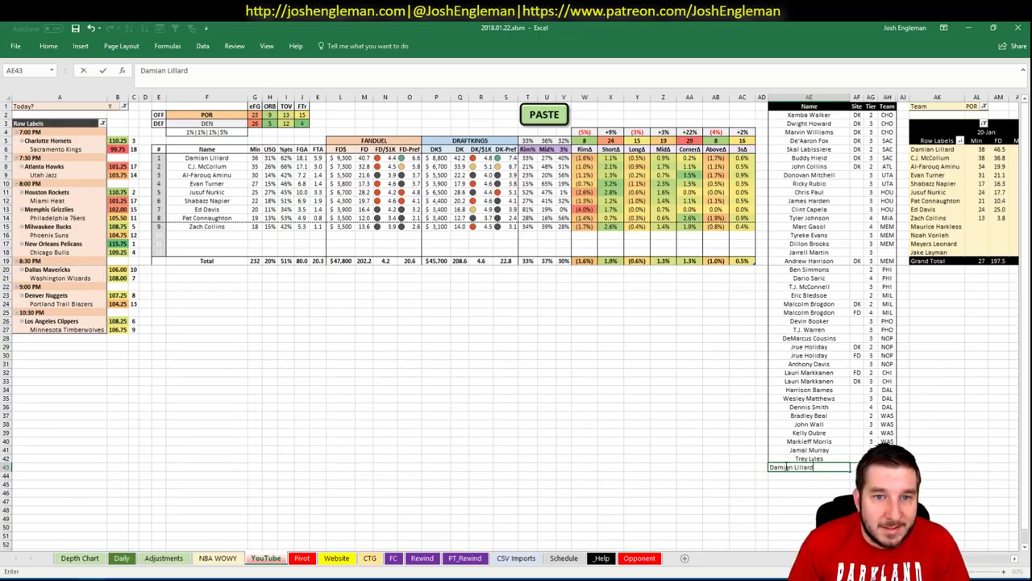
pyautogui.press('Return')
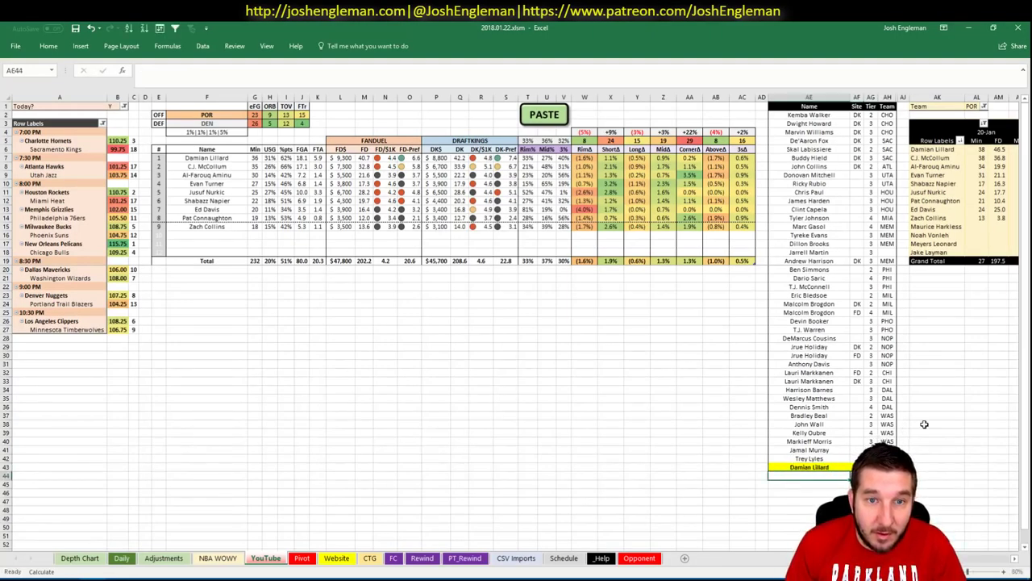
# Add C.J. McCollum to the player list in the row below Damian Lillard with tier 2
pyautogui.click(691, 389)
pyautogui.hscroll(6, 971, 563)
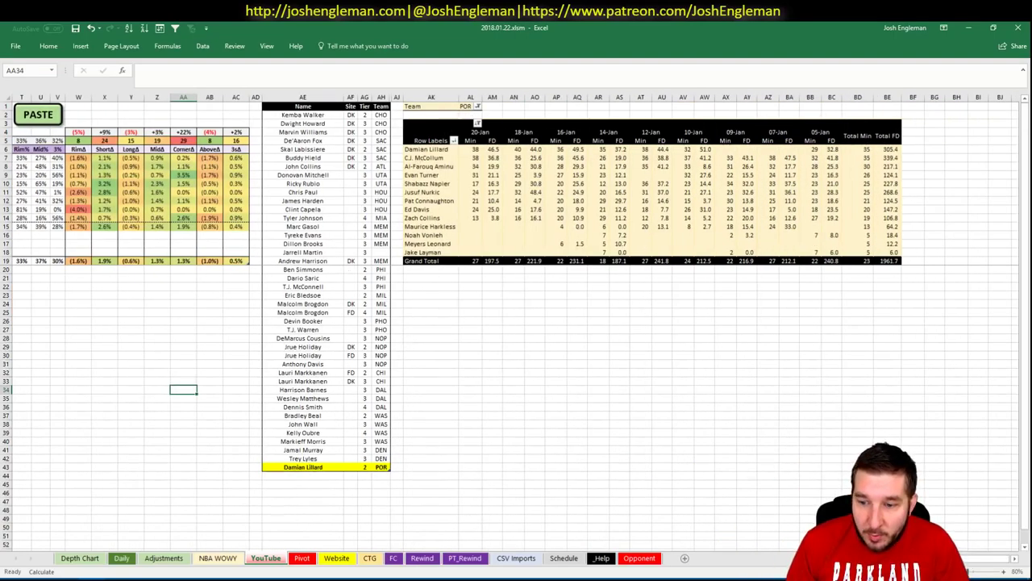
pyautogui.hscroll(-6, 479, 131)
pyautogui.click(812, 475)
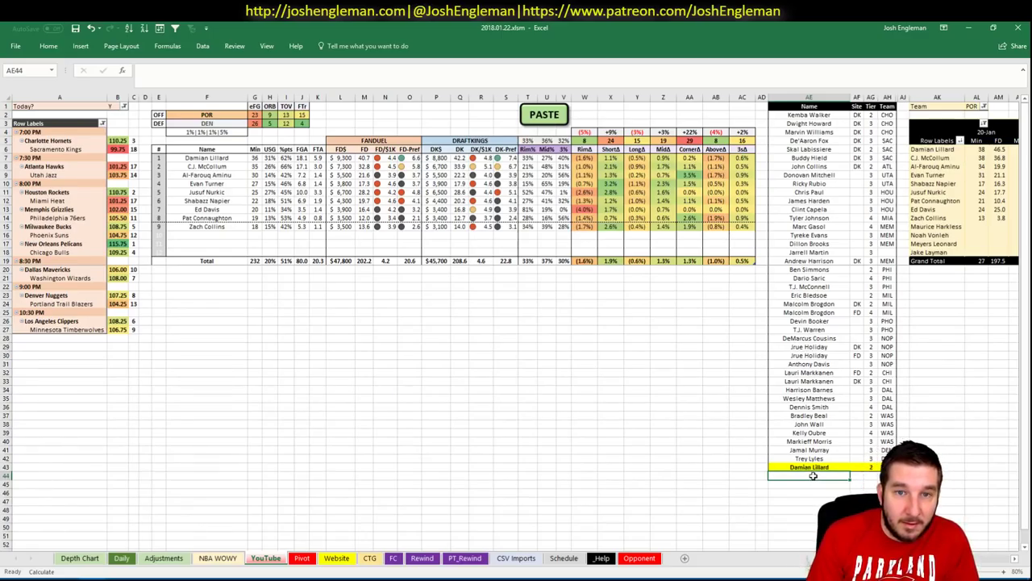
pyautogui.write('C')
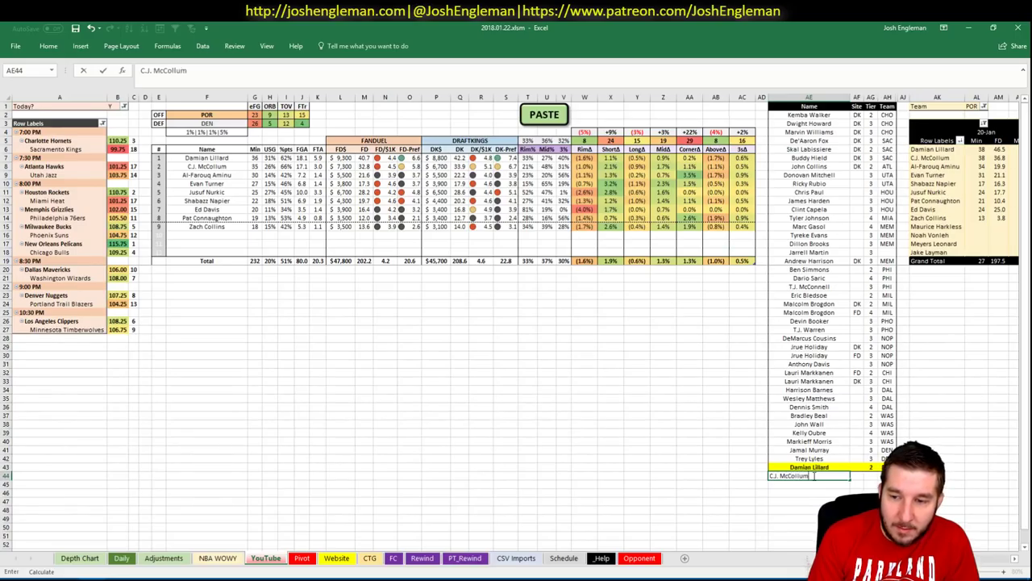
pyautogui.write('.J. McCollum')
pyautogui.press('Return')
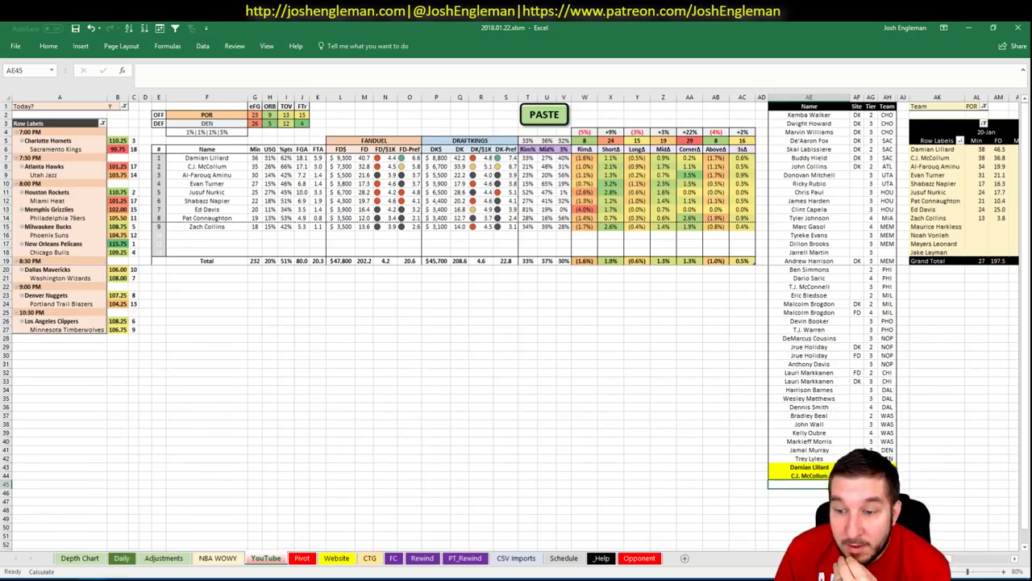
pyautogui.click(871, 476)
pyautogui.press('Down')
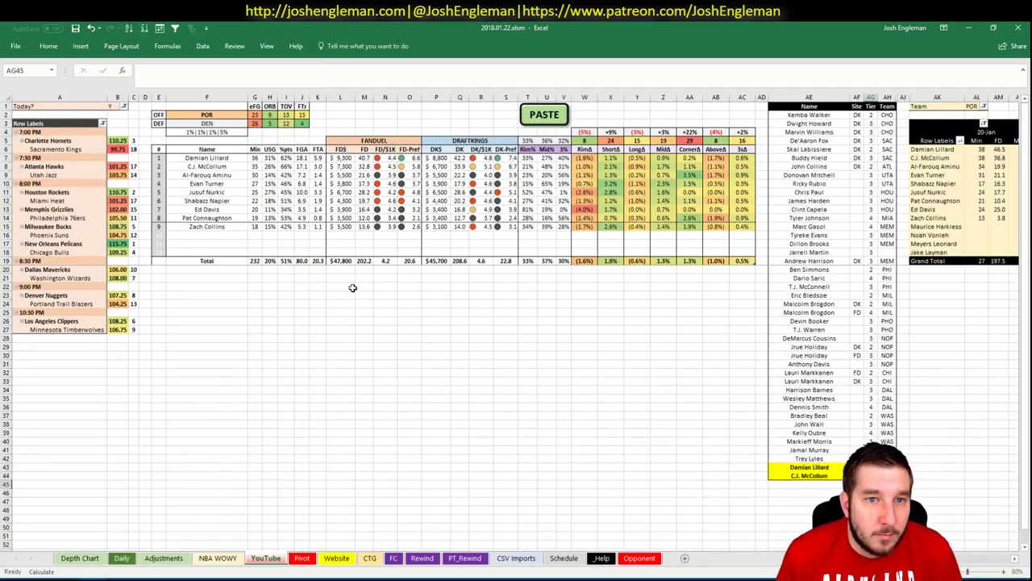
# Switch to FantasyCruncher in the browser, list the small forwards, examine Evan Turner's news and game log, and return to Excel
pyautogui.click(180, 115)
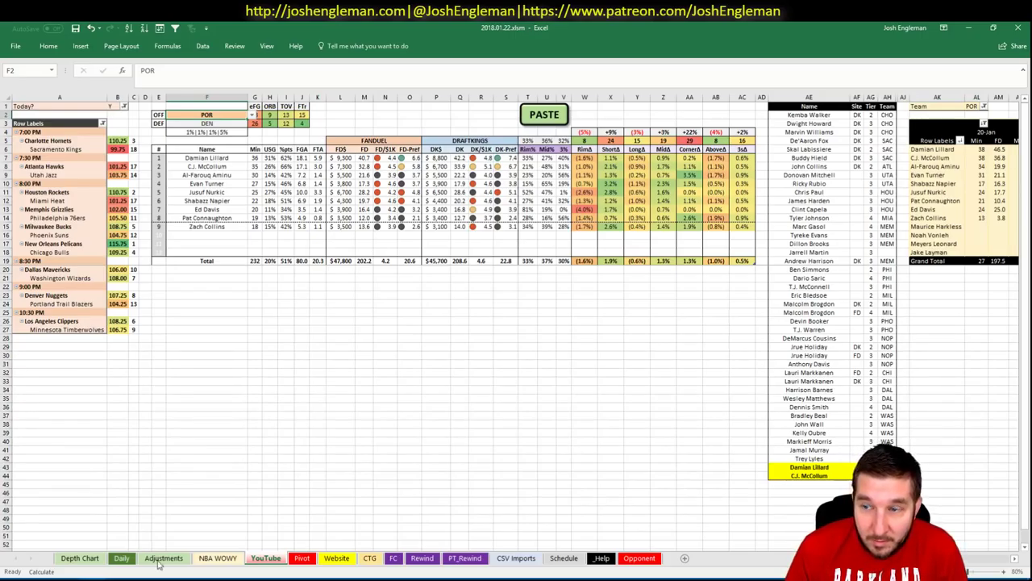
pyautogui.hotkey('alt', 'Tab')
pyautogui.click(263, 26)
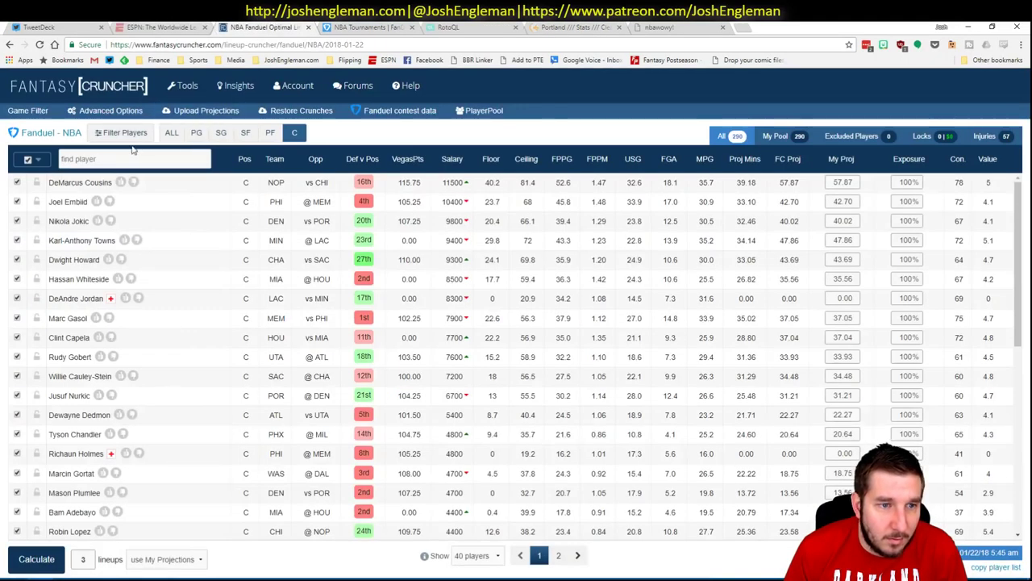
pyautogui.click(245, 133)
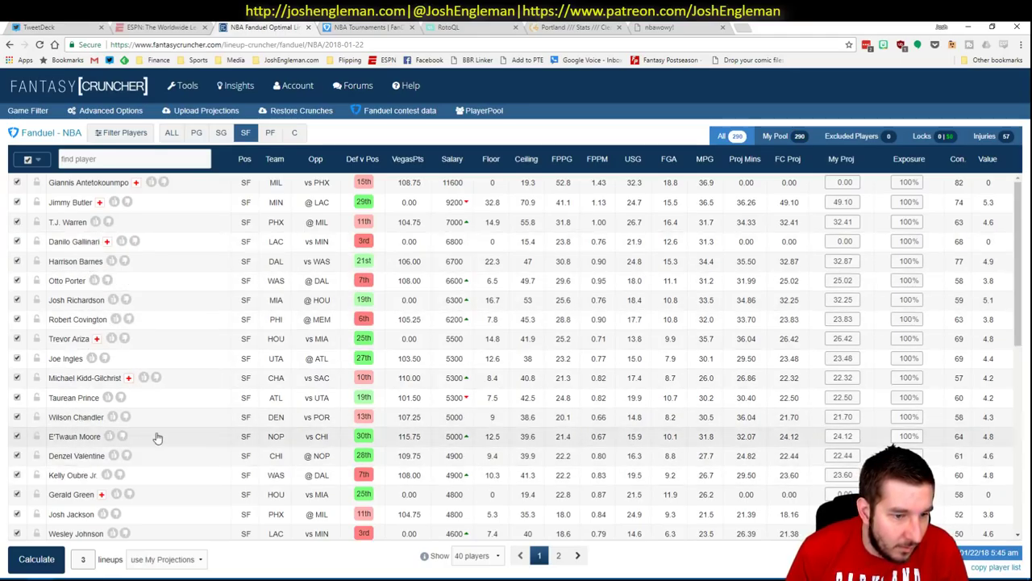
pyautogui.scroll(-2, 169, 435)
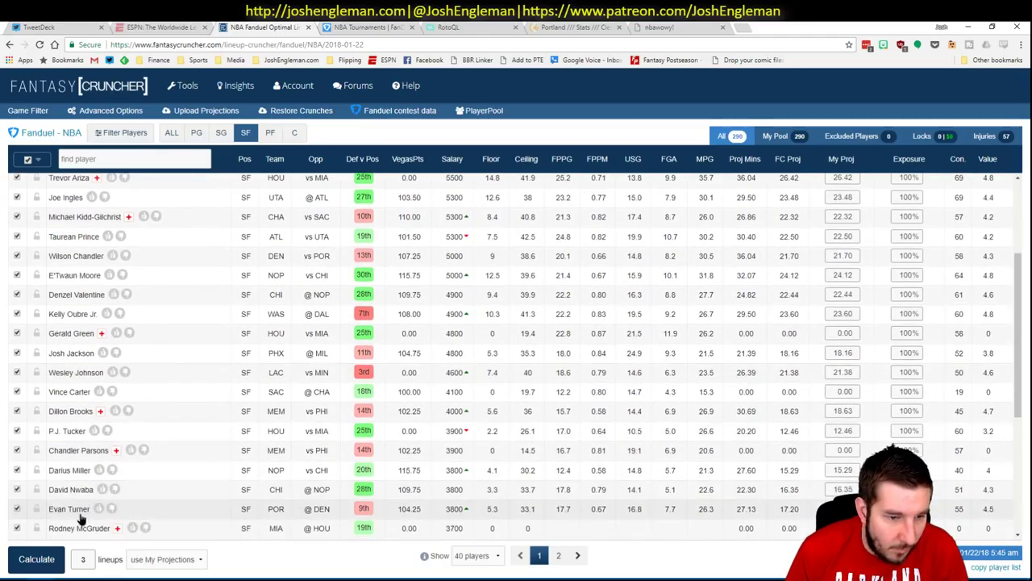
pyautogui.click(82, 511)
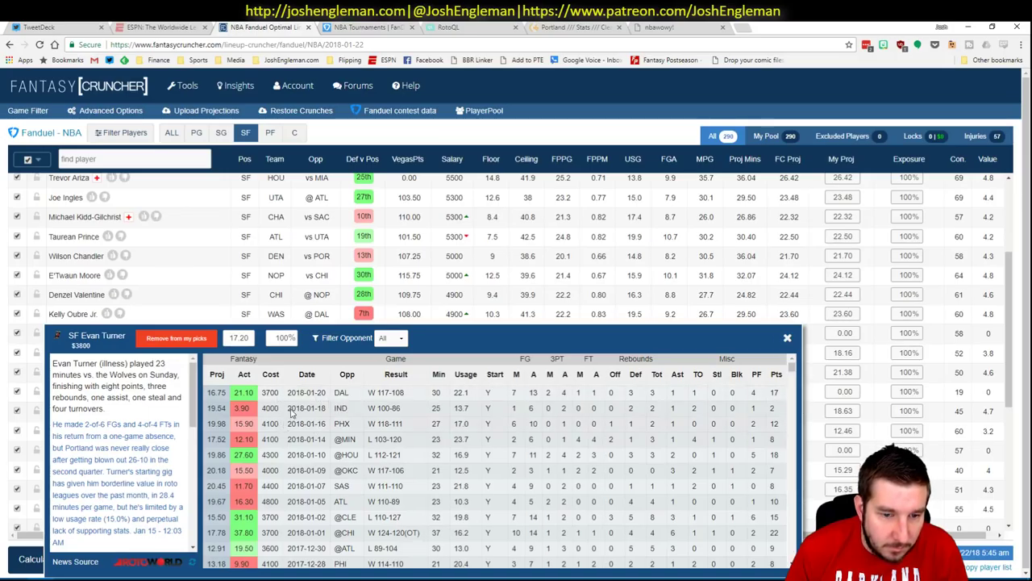
pyautogui.click(788, 340)
pyautogui.hotkey('alt', 'Tab')
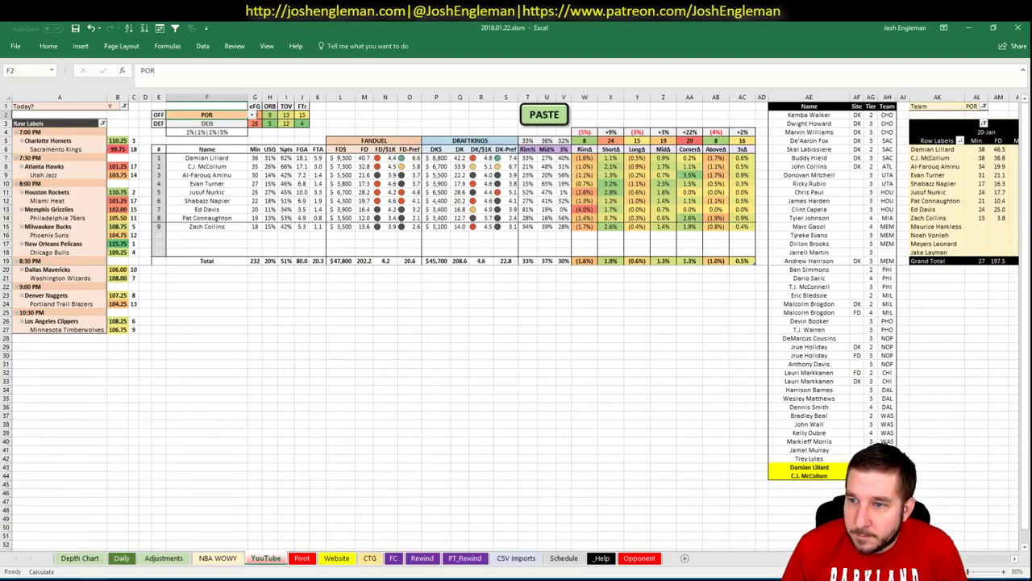
# Add Evan Turner to the player list in the row below C.J. McCollum with tier 3
pyautogui.hscroll(3, 516, 322)
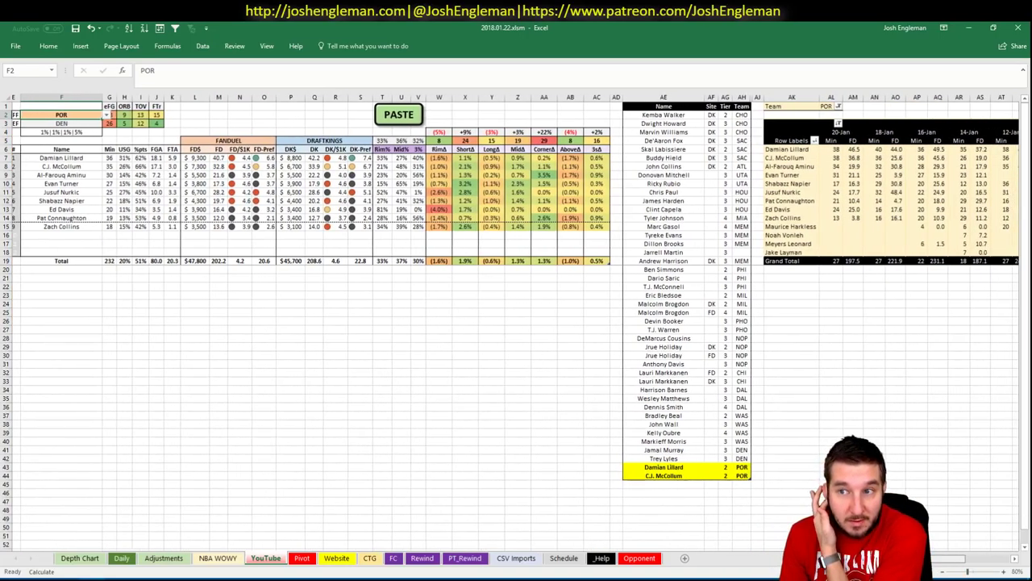
pyautogui.hscroll(-3, 516, 323)
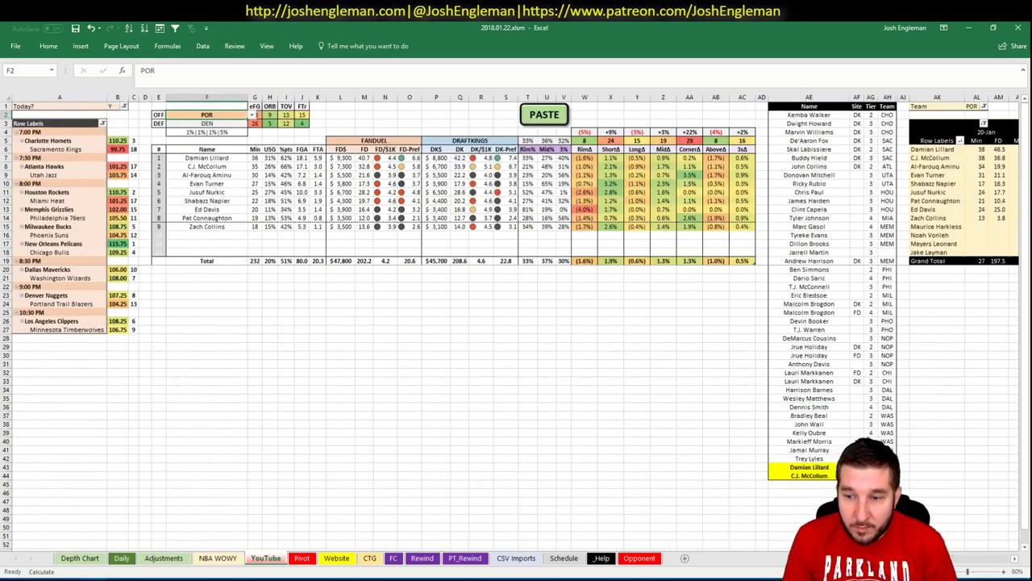
pyautogui.click(829, 483)
pyautogui.write('Evan Turner')
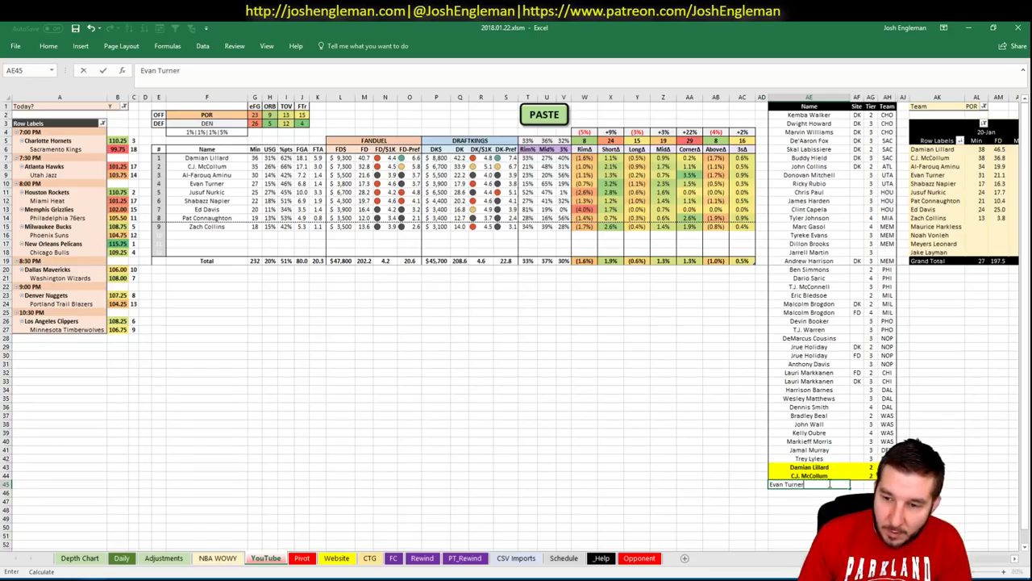
pyautogui.press('Return')
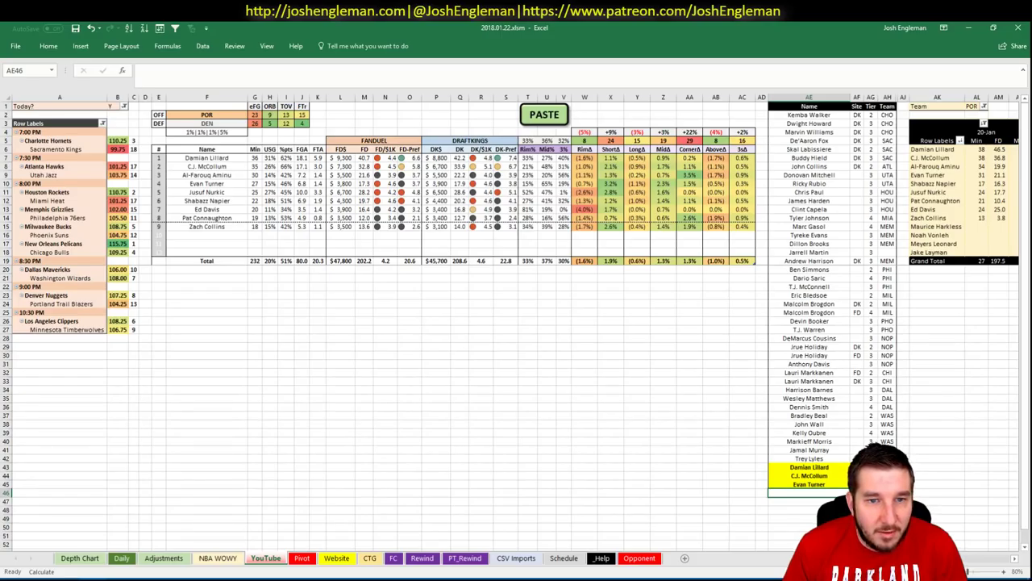
# Add Jusuf Nurkic to the player list in the row below Evan Turner with tier 4
pyautogui.hscroll(6, 516, 323)
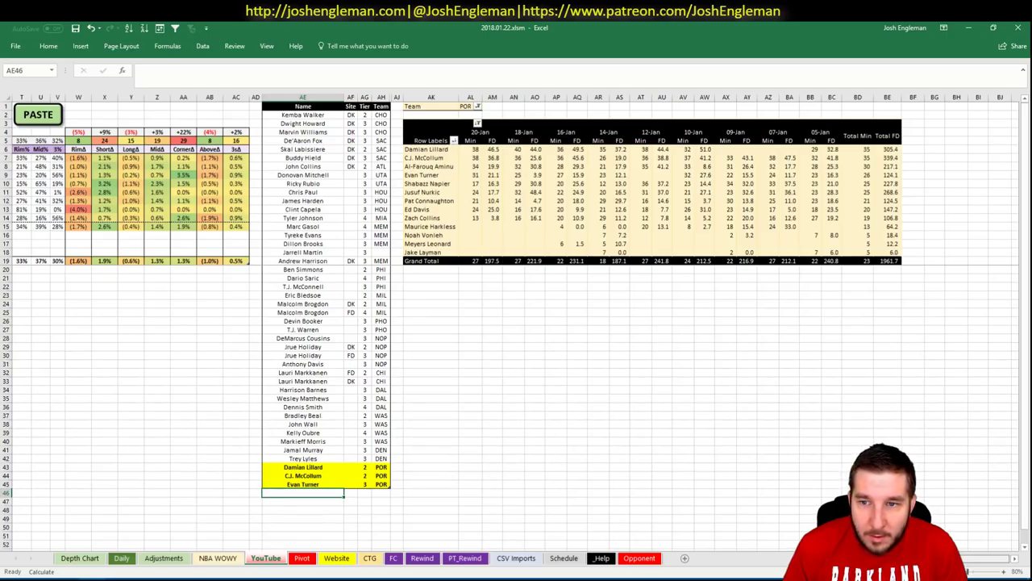
pyautogui.hscroll(-5, 516, 323)
pyautogui.hscroll(5, 972, 567)
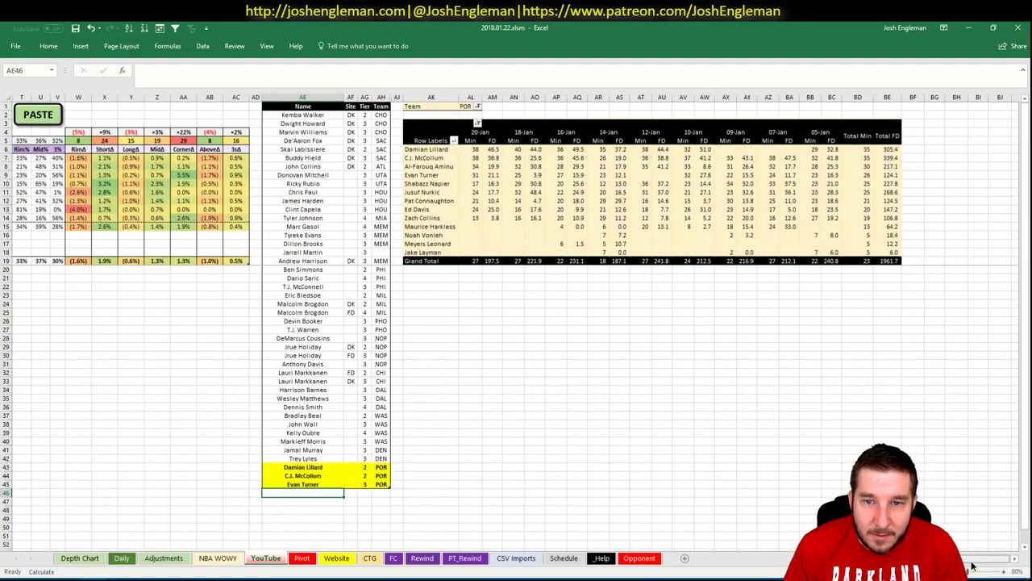
pyautogui.hscroll(-6, 690, 528)
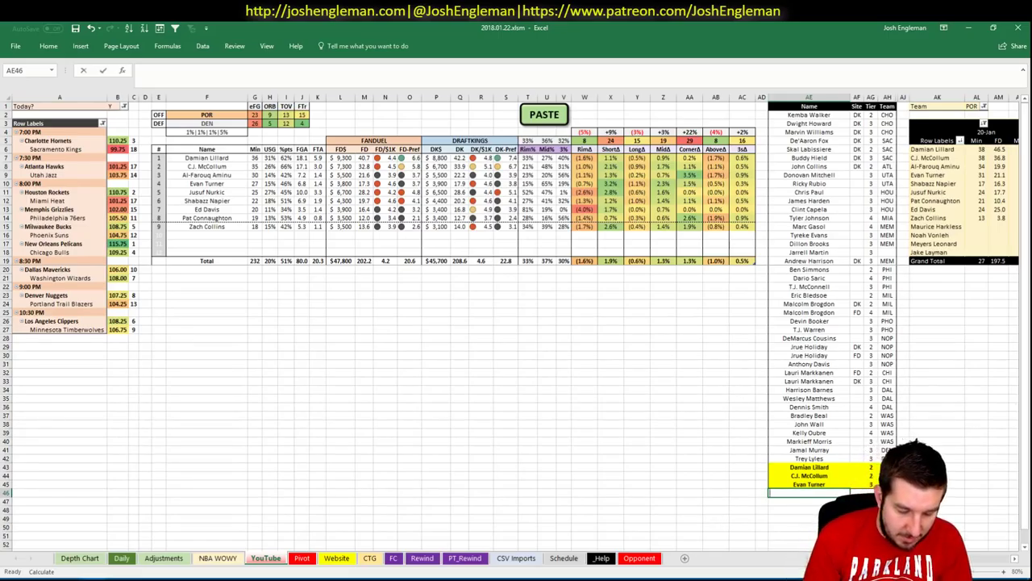
pyautogui.write('Jusuf')
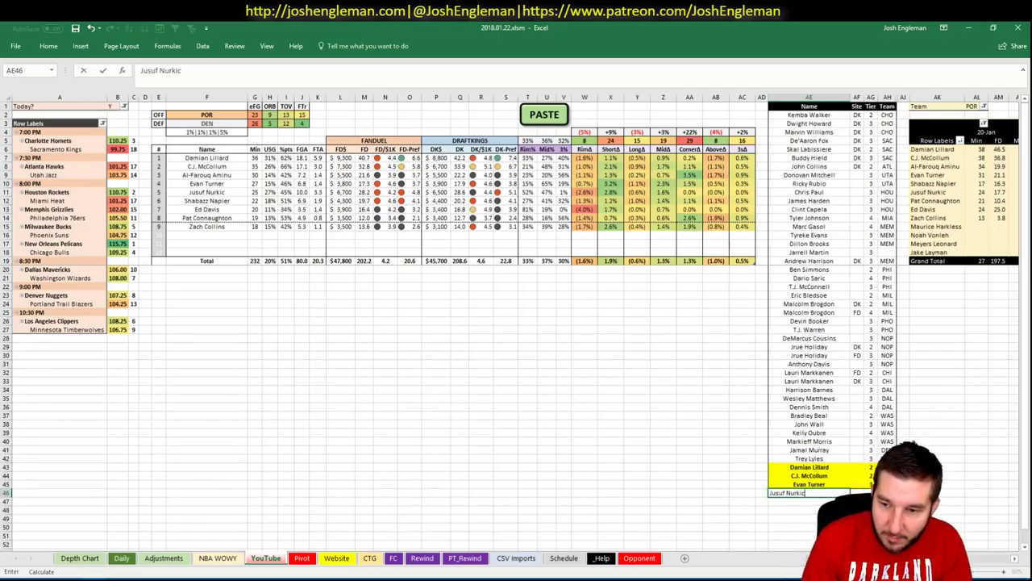
pyautogui.write(' Nurkic')
pyautogui.press('Return')
# Set the offensive team of the matchup table to LAC
pyautogui.click(201, 483)
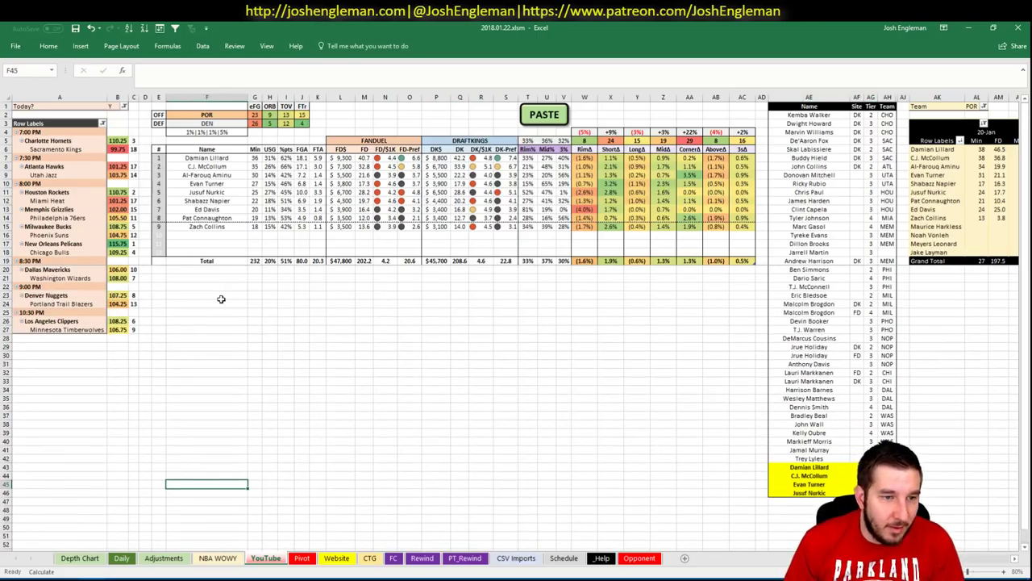
pyautogui.click(195, 115)
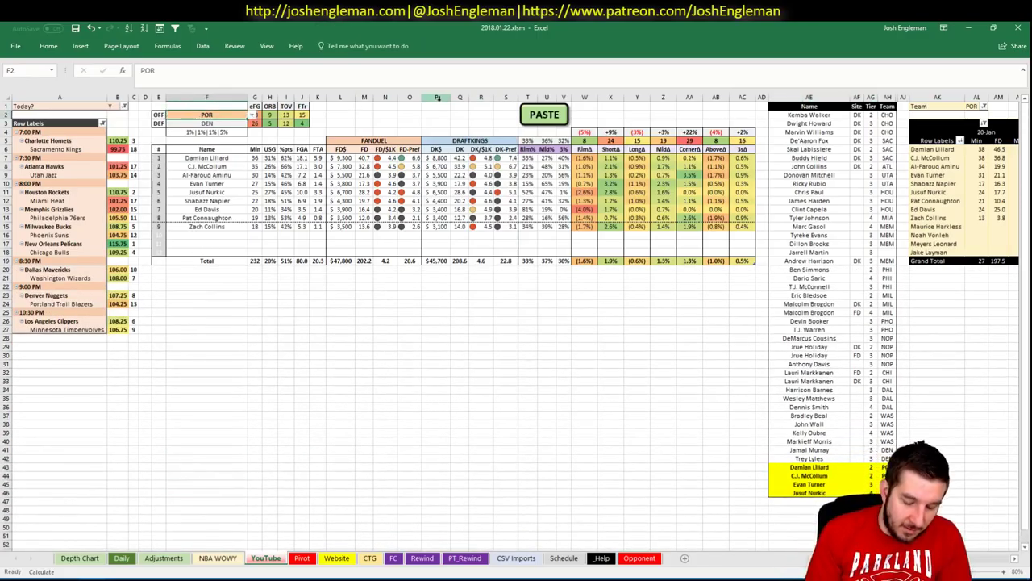
pyautogui.write('LAC')
pyautogui.press('Return')
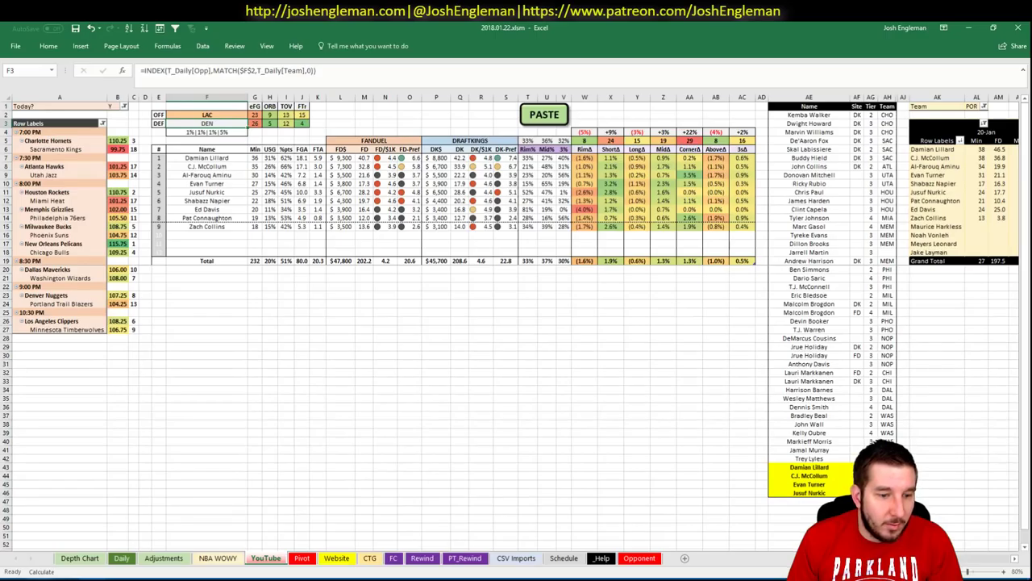
# Switch to Cleaning the Glass in the browser, find the Los Angeles Clippers and open their Shooting: Frequency section
pyautogui.hotkey('alt', 'Tab')
pyautogui.click(573, 26)
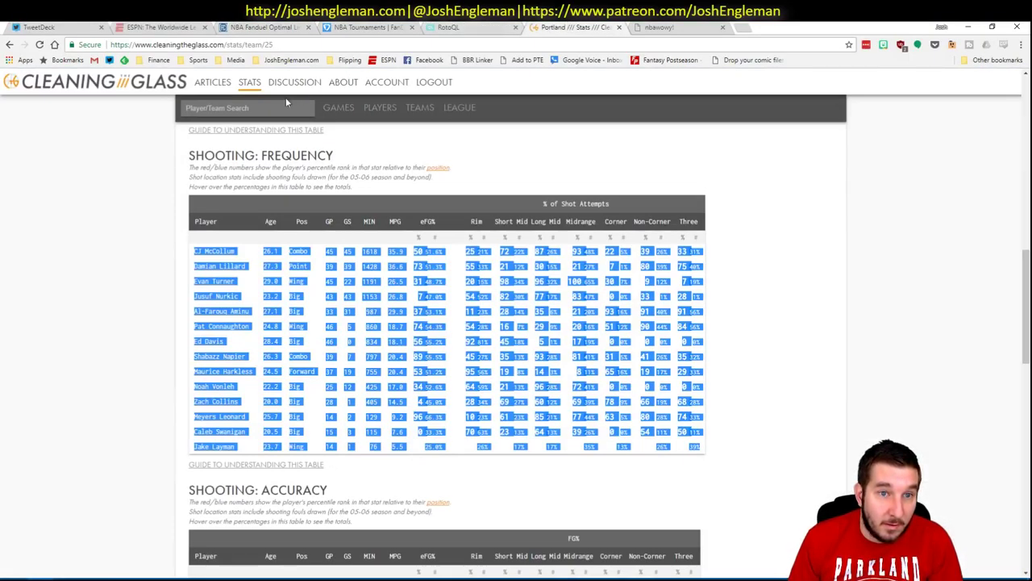
pyautogui.click(282, 107)
pyautogui.write('Los Angeles Clippers')
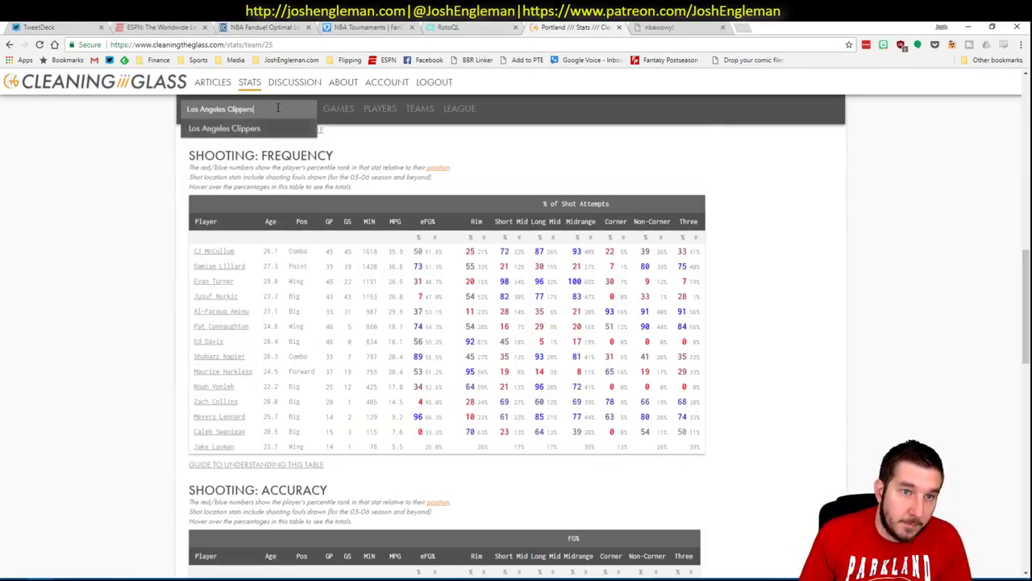
pyautogui.press('Return')
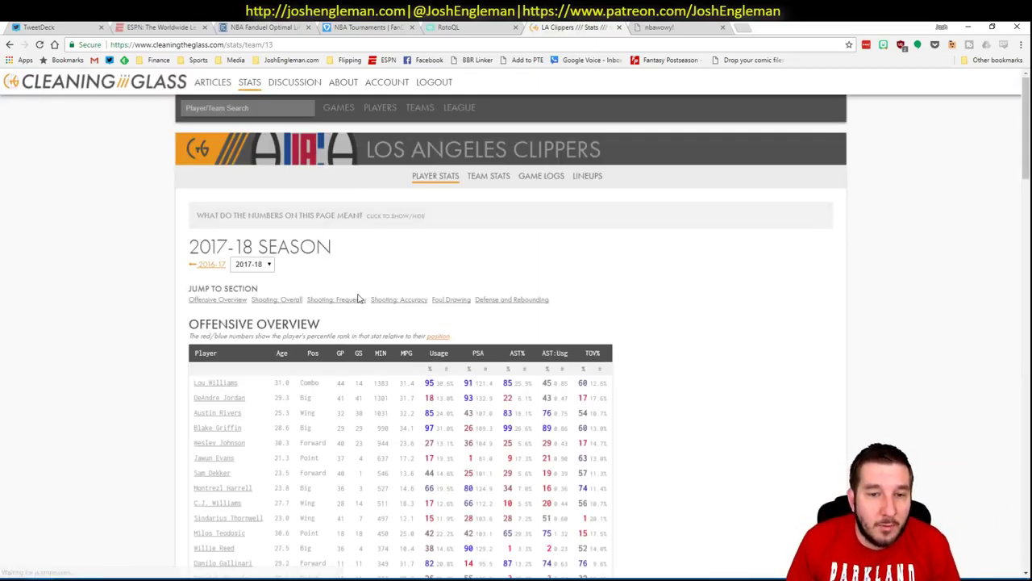
pyautogui.click(358, 300)
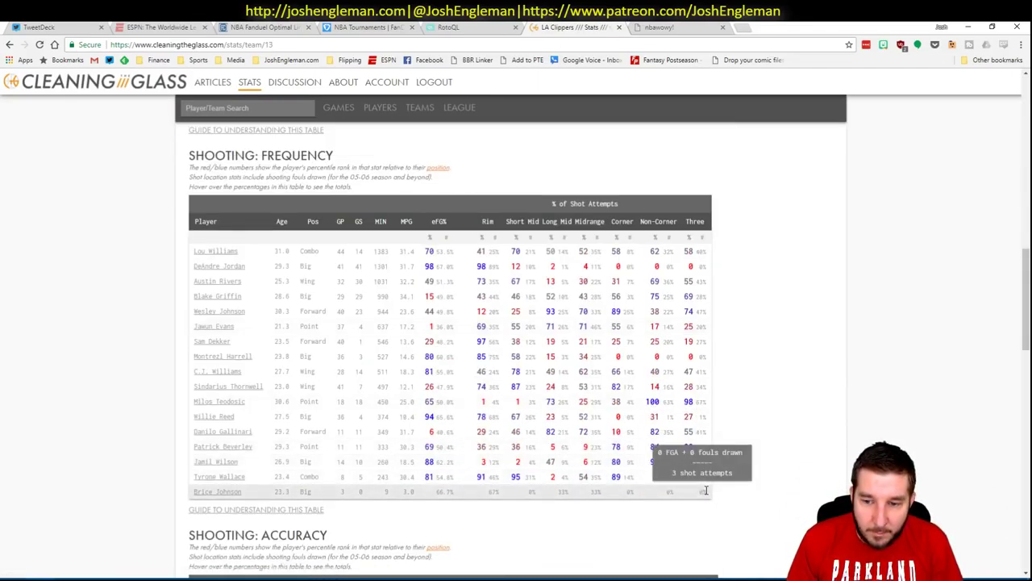
# Copy all player rows of the Clippers' Shooting: Frequency table and load them into the Excel workbook with its paste macro
pyautogui.moveTo(707, 494); pyautogui.dragTo(195, 251)
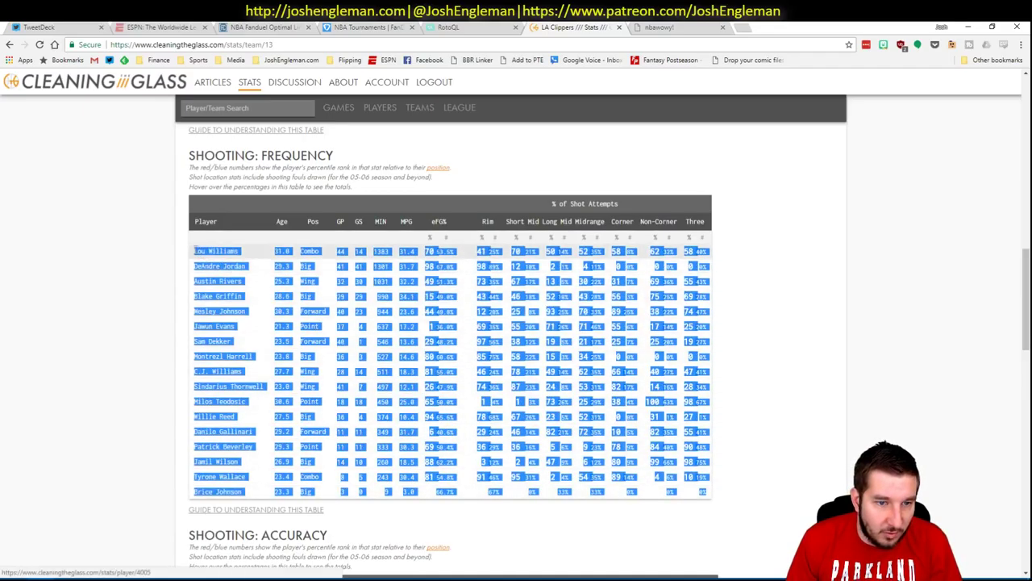
pyautogui.hotkey('alt', 'Tab')
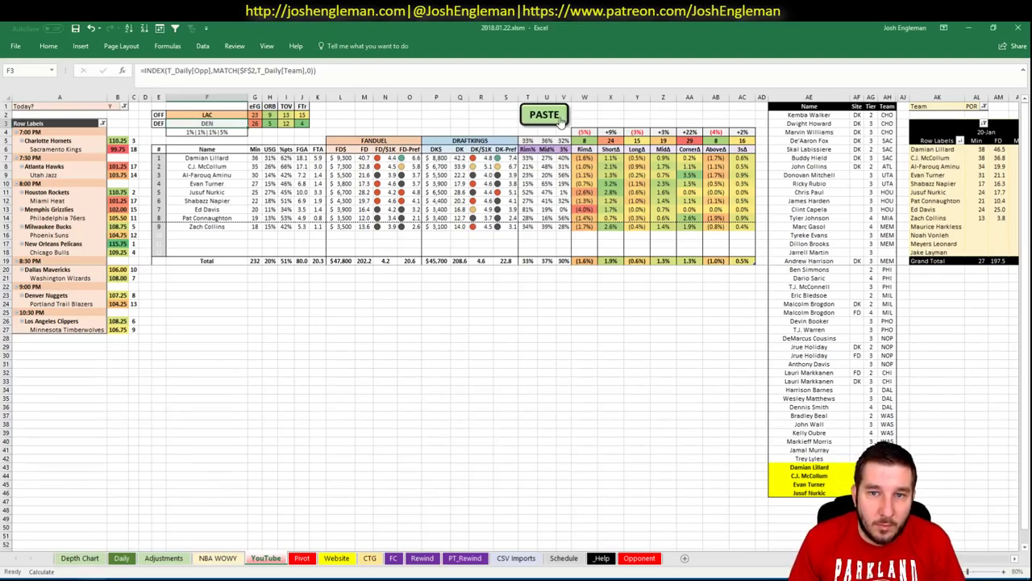
pyautogui.click(560, 118)
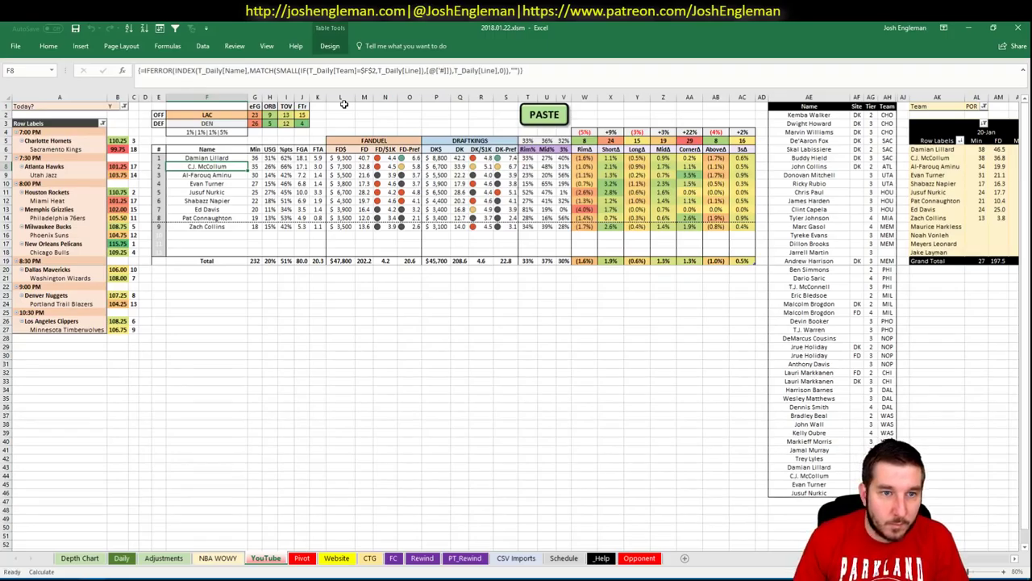
pyautogui.click(658, 300)
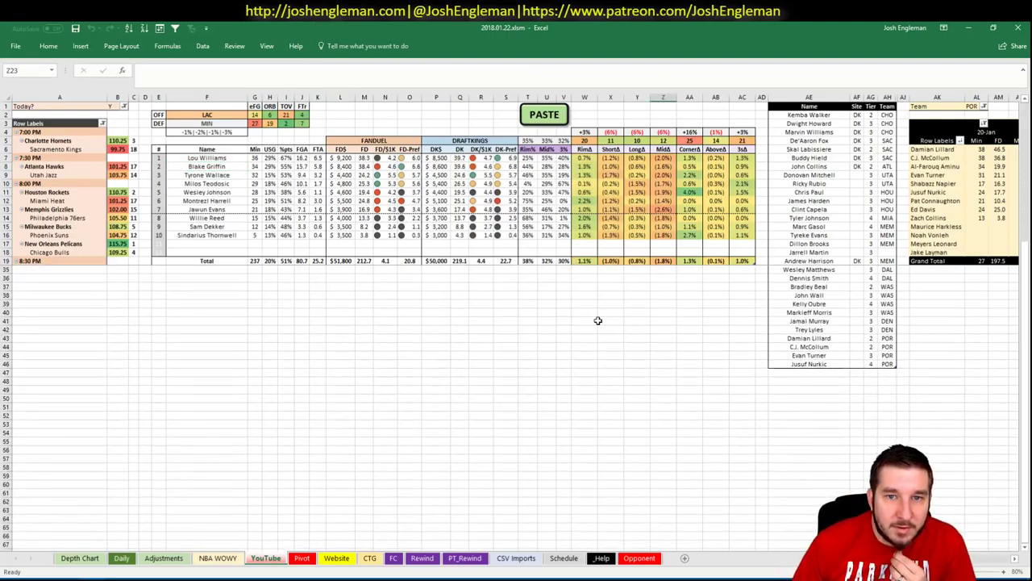
# Filter the recent-games minutes and FD pivot table to team LAC and review its players' games
pyautogui.write('LAC')
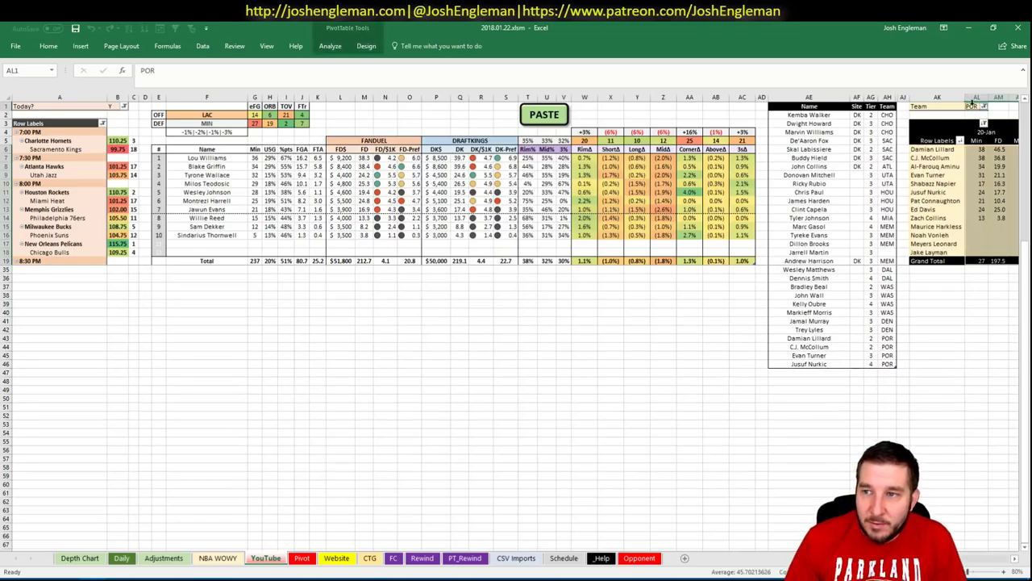
pyautogui.press('Return')
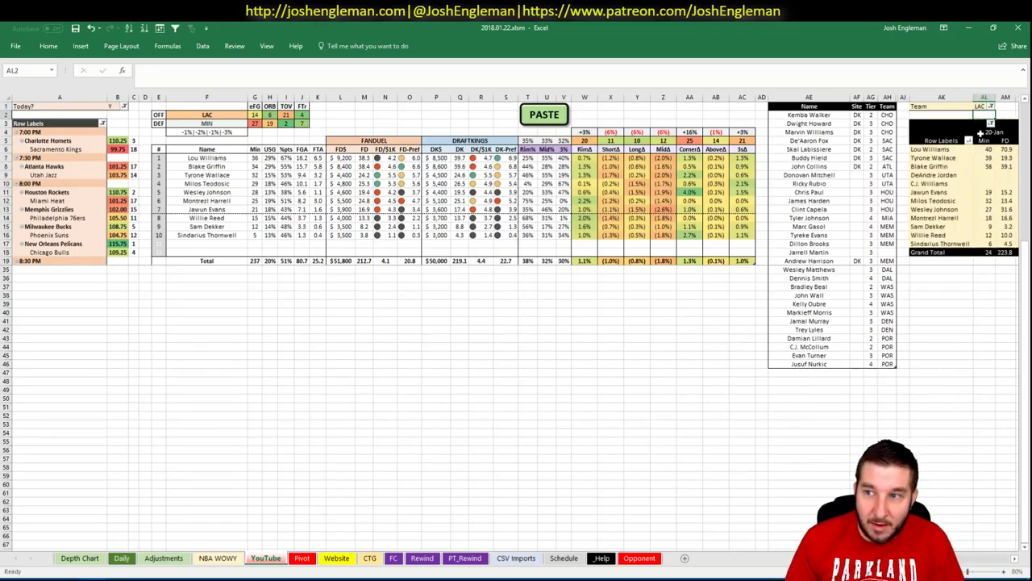
pyautogui.hscroll(3, 516, 323)
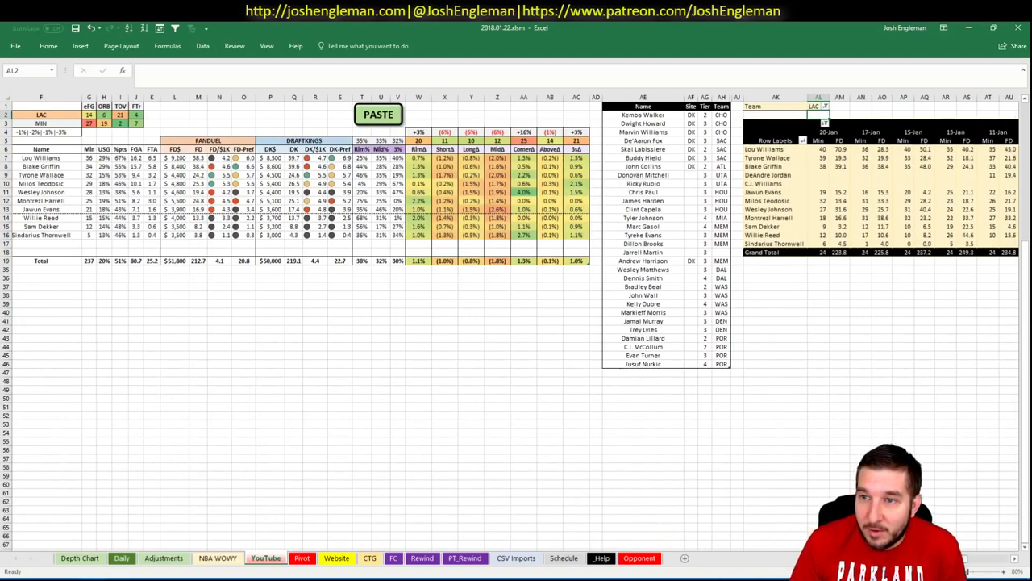
pyautogui.hscroll(1, 516, 323)
pyautogui.hscroll(-4, 516, 322)
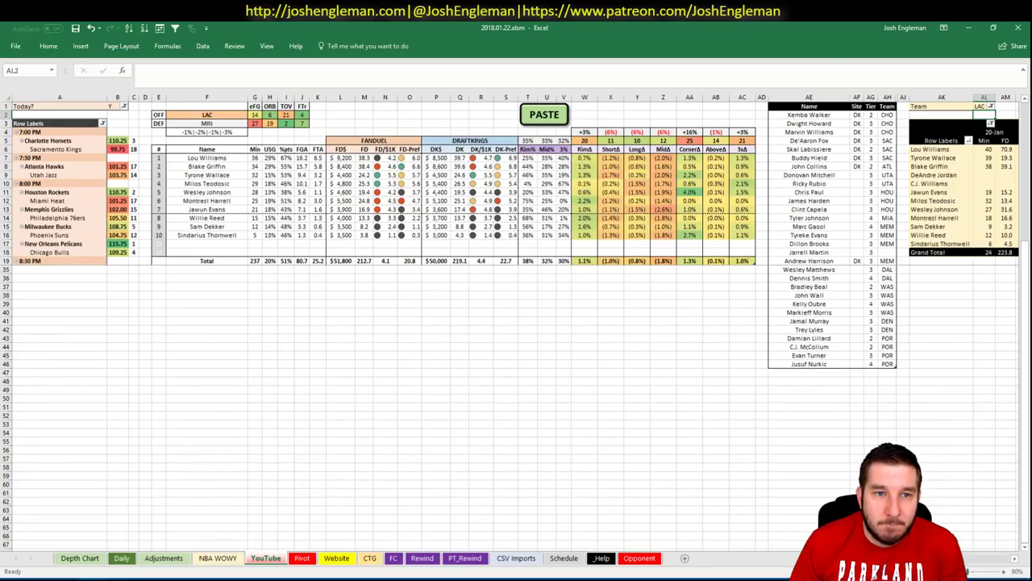
pyautogui.hscroll(5, 516, 322)
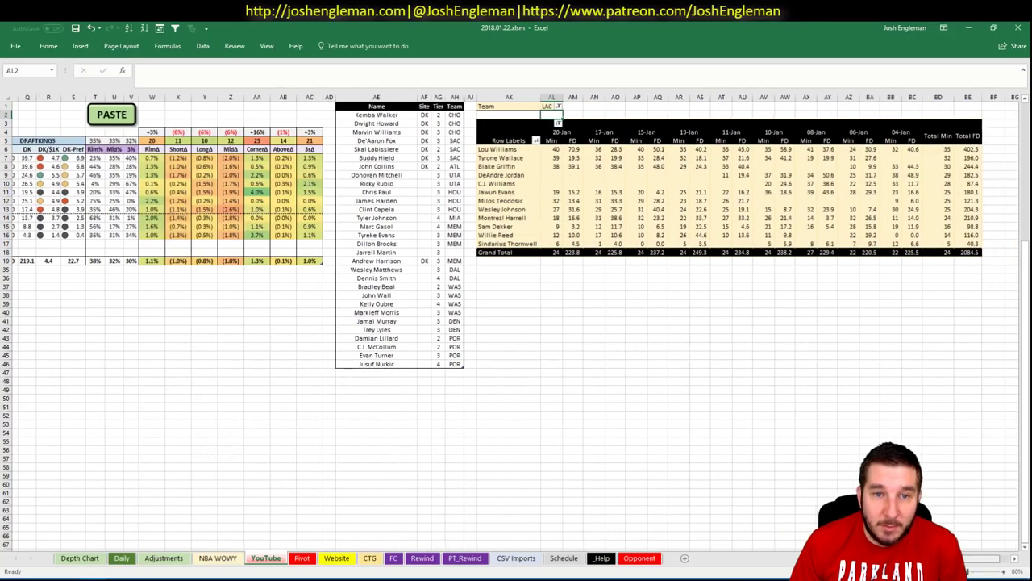
# Review the LAC players' recent minutes and FD points in the pivot table alongside the Clippers' player tables on Cleaning the Glass in the browser
pyautogui.hscroll(1, 516, 323)
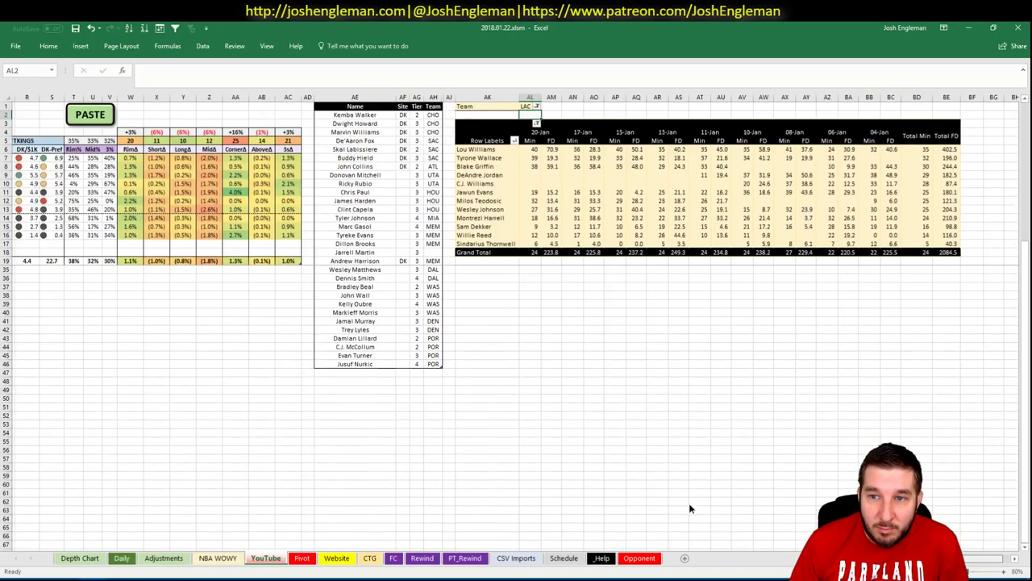
pyautogui.hscroll(-6, 674, 504)
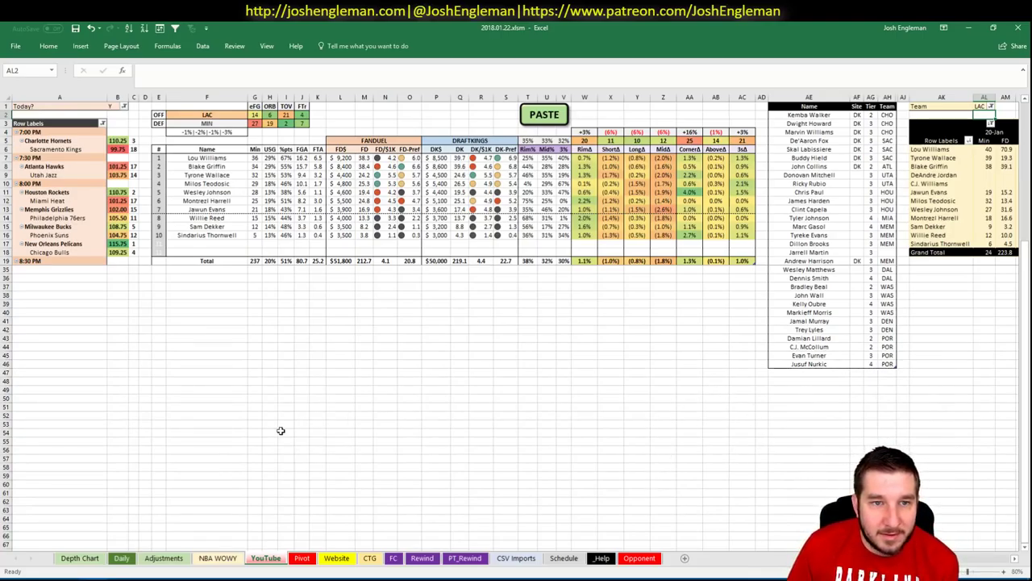
pyautogui.hotkey('alt', 'Tab')
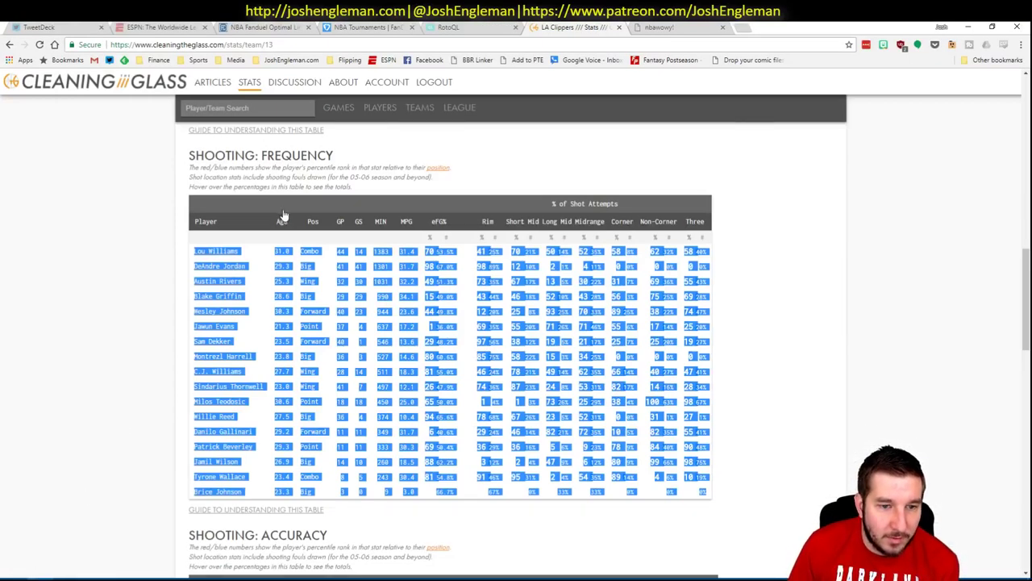
pyautogui.scroll(-15, 109, 307)
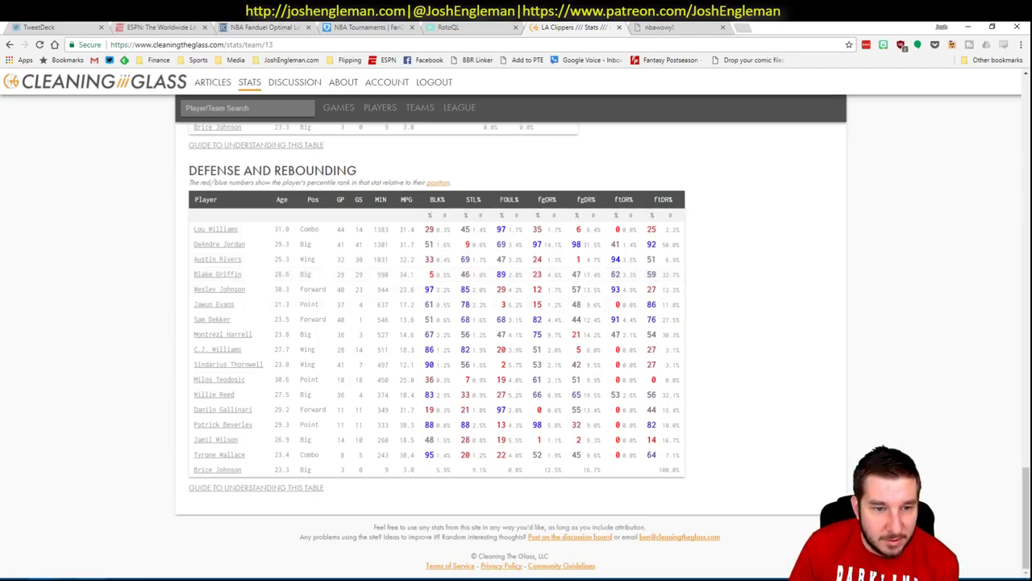
pyautogui.click(91, 553)
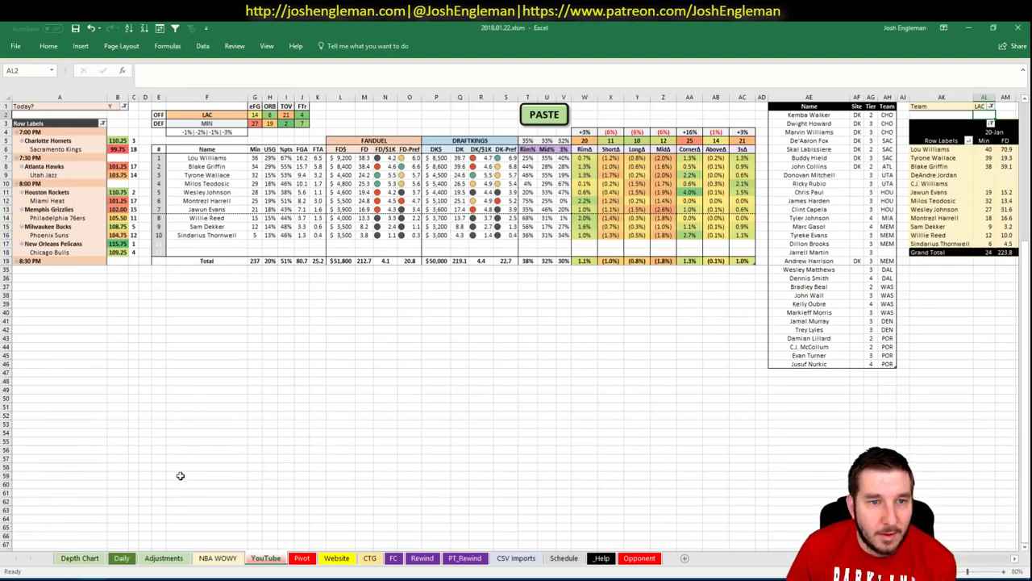
pyautogui.hscroll(5, 516, 322)
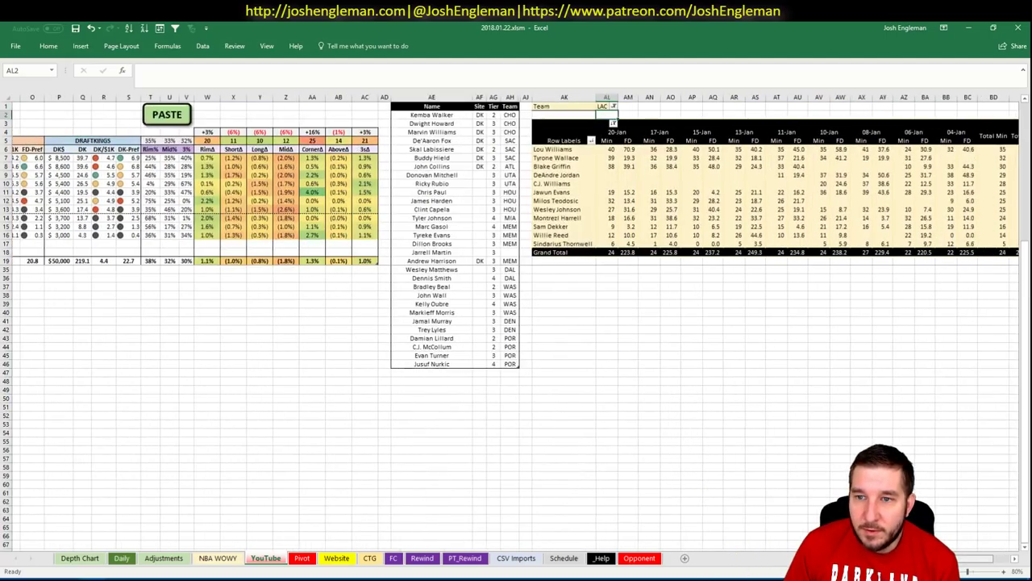
pyautogui.hscroll(1, 517, 323)
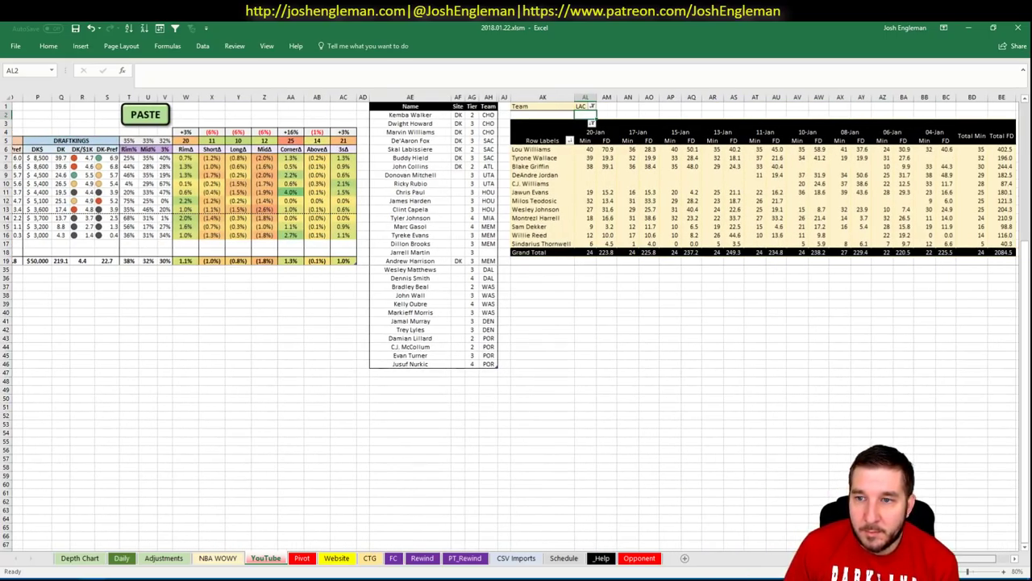
pyautogui.hscroll(1, 517, 323)
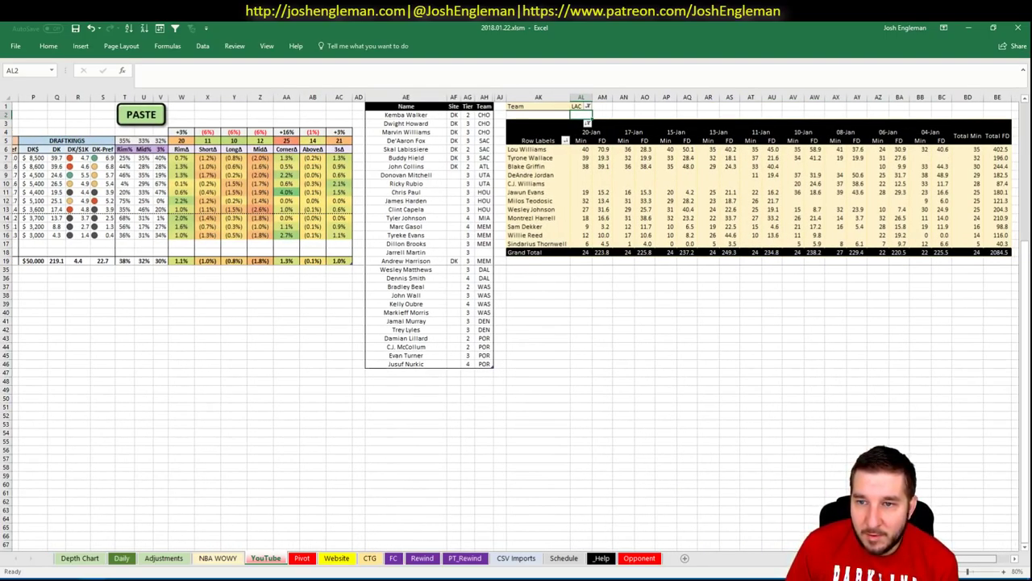
pyautogui.hscroll(1, 516, 322)
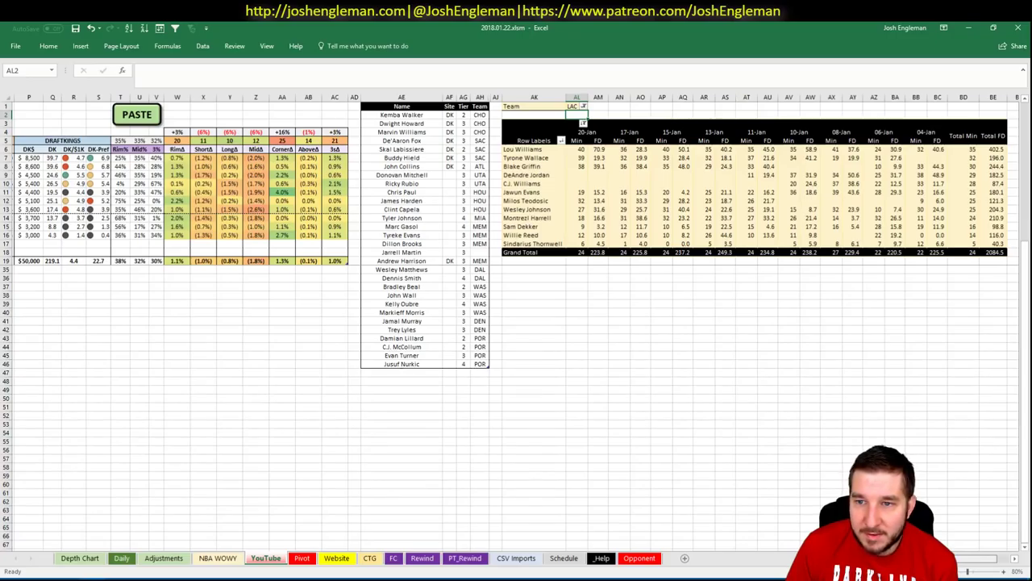
pyautogui.hscroll(-10, 831, 313)
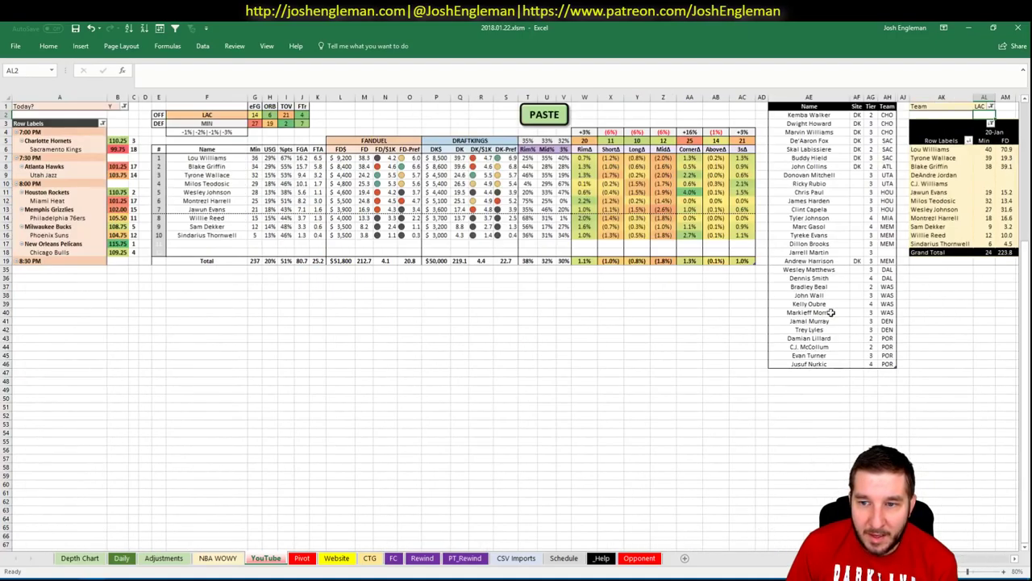
# Add Blake Griffin as a tier 4 player in the first empty row below the recommended player list
pyautogui.click(825, 372)
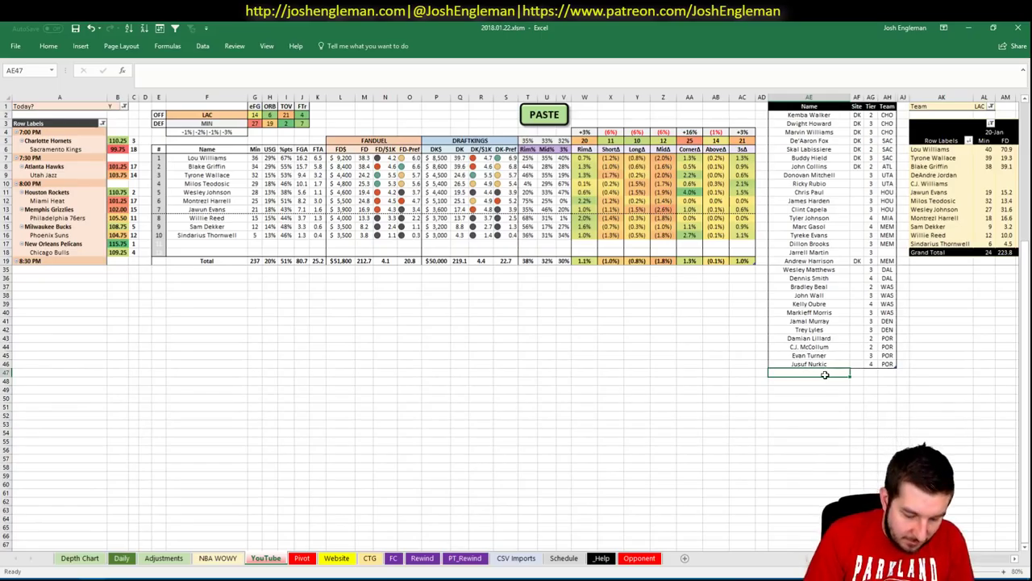
pyautogui.write('Blake Griffin')
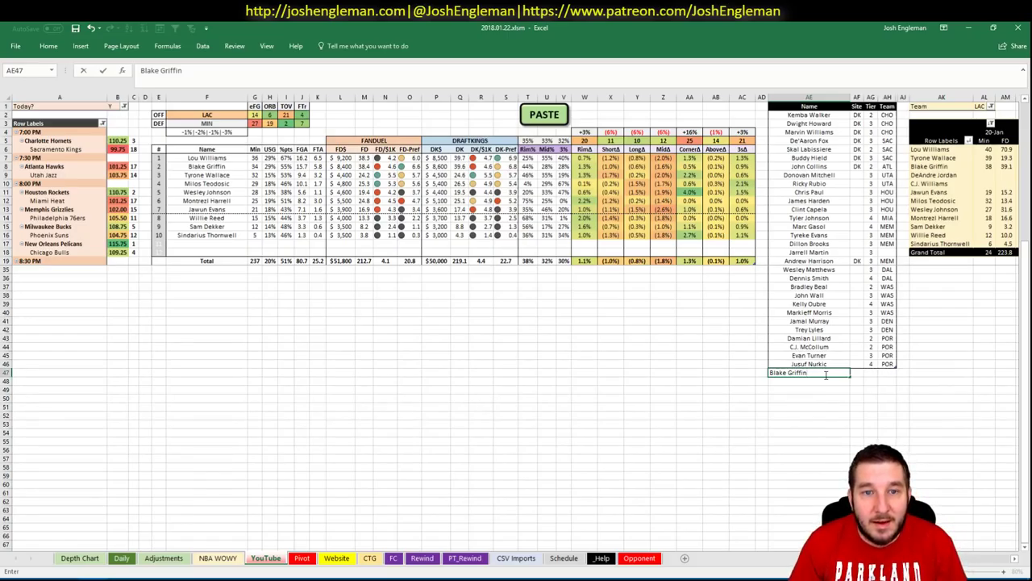
pyautogui.press('Return')
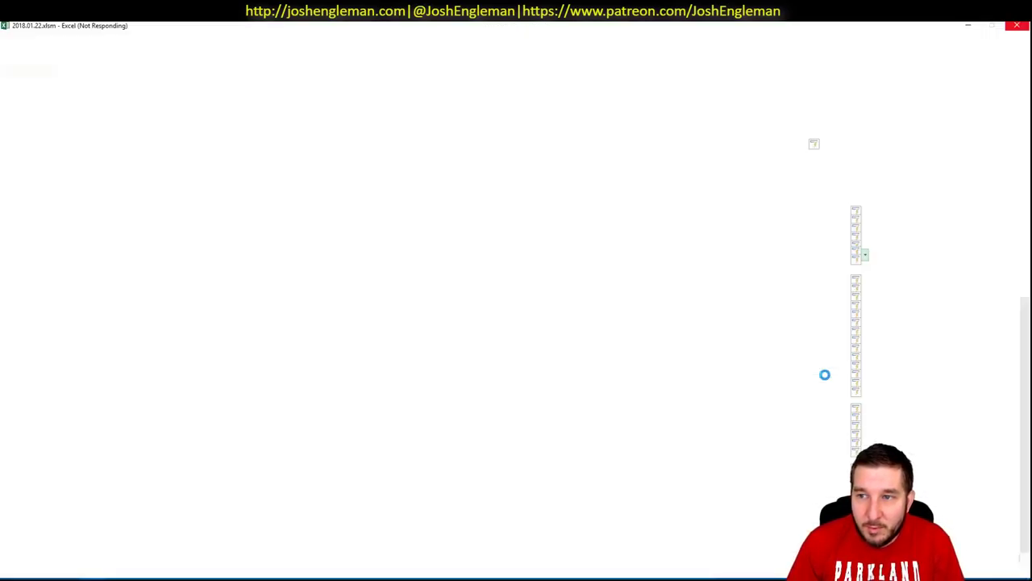
# Add Tyrone Wallace to the recommended player list with tier 3, leaving the site blank
pyautogui.write('T')
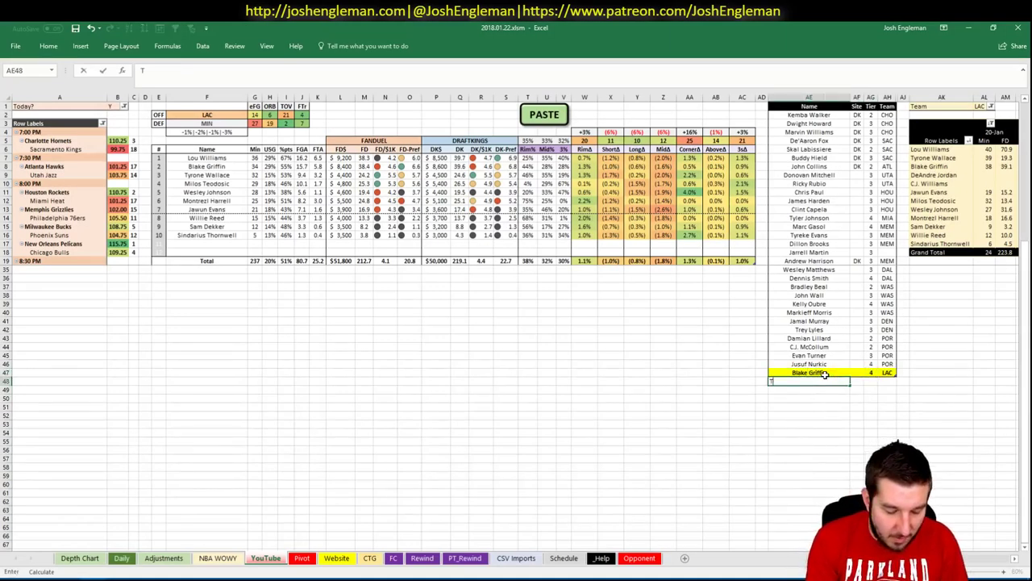
pyautogui.write('yrone Wallace')
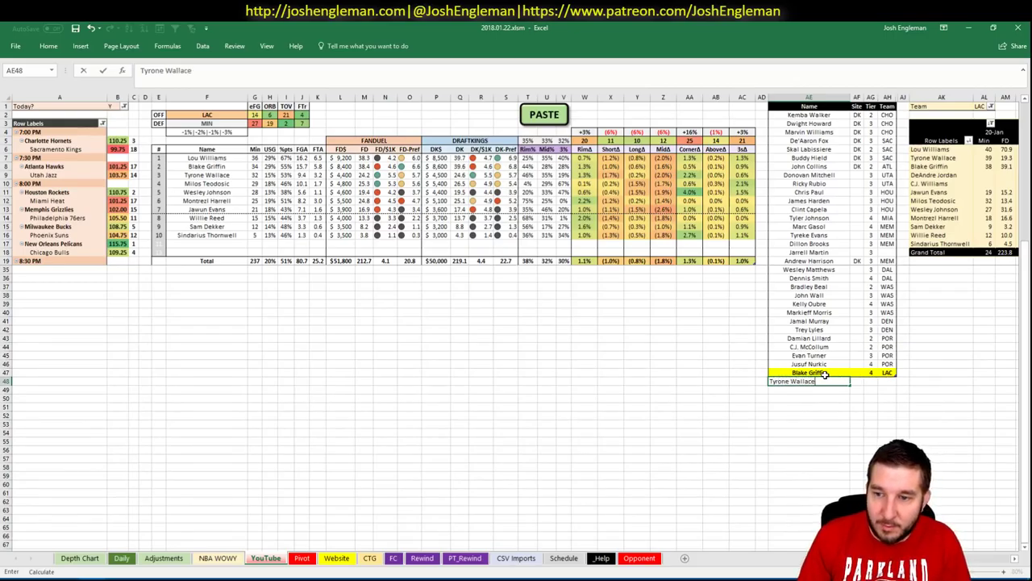
pyautogui.press('Tab')
pyautogui.press('Tab')
pyautogui.write('3')
pyautogui.press('Return')
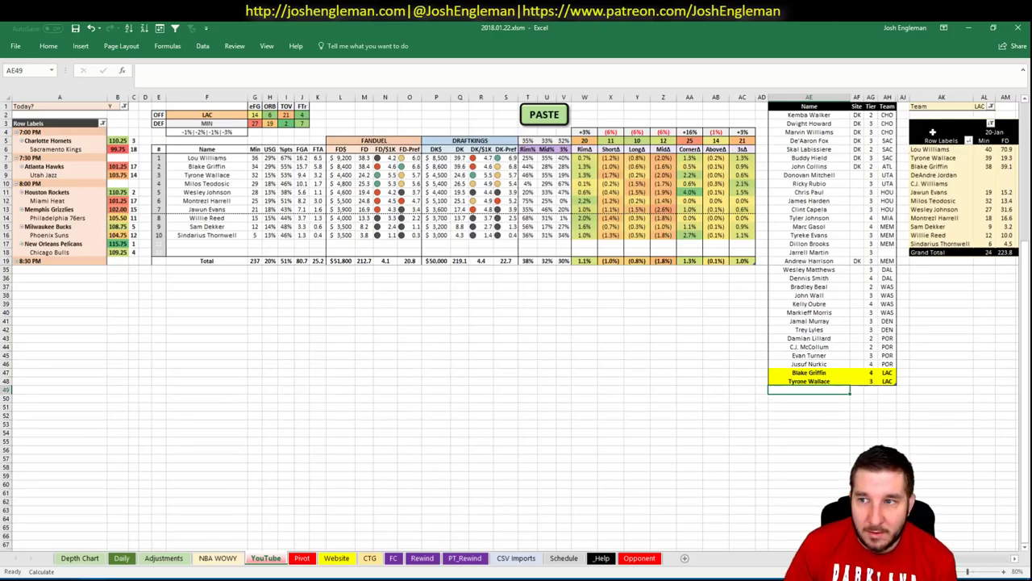
# Check the LAC recent-games pivot table and add Milos Teodosic to the recommended player list with tier 4 and no site
pyautogui.hscroll(6, 516, 322)
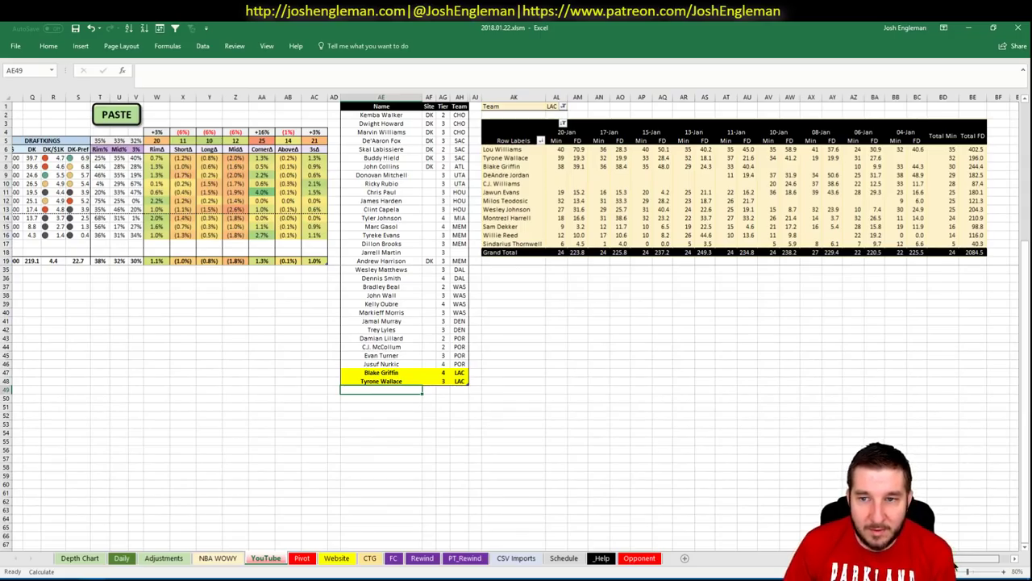
pyautogui.hscroll(2, 956, 565)
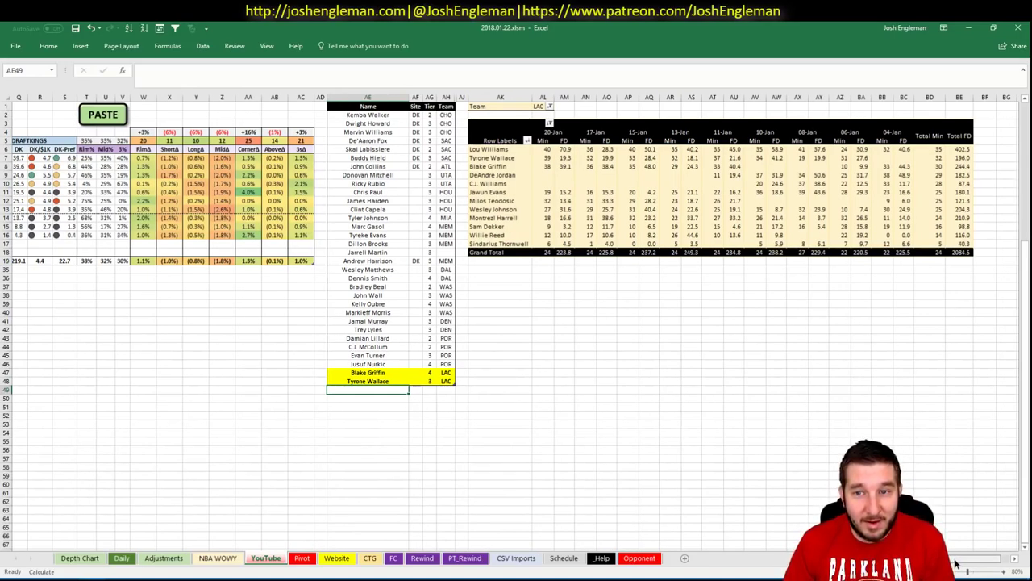
pyautogui.hscroll(-6, 820, 421)
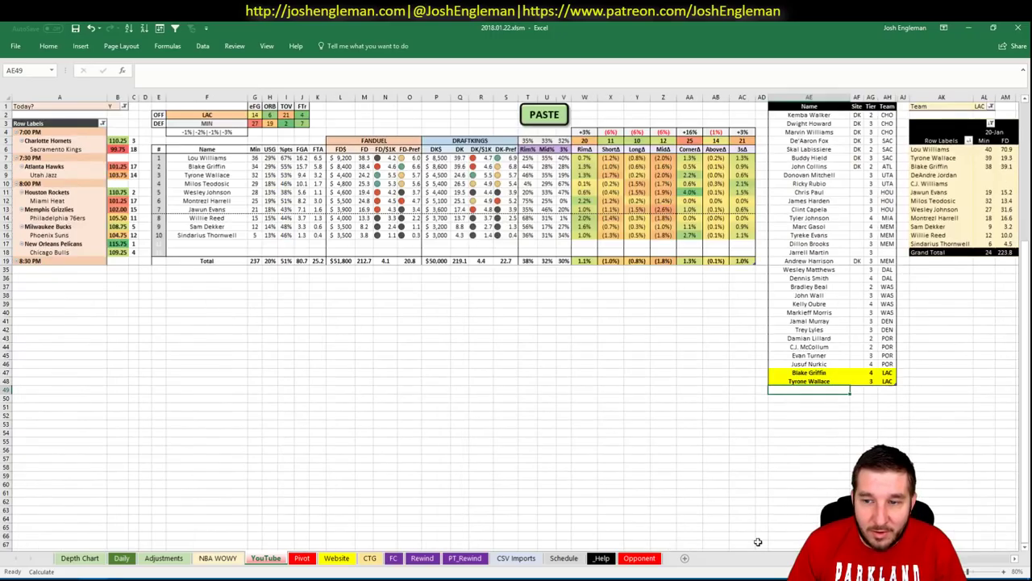
pyautogui.write('M')
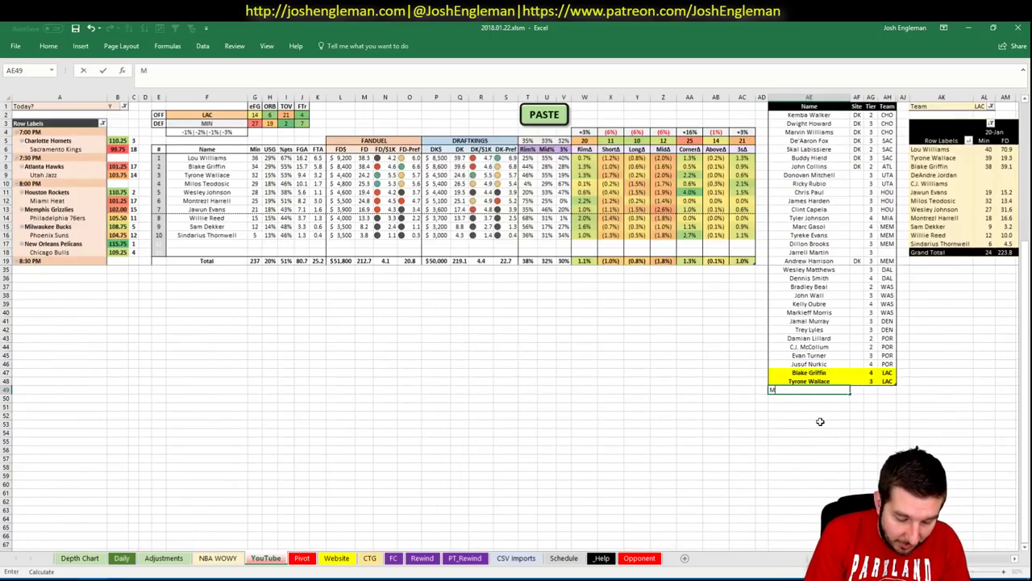
pyautogui.write('ilos Teodosic')
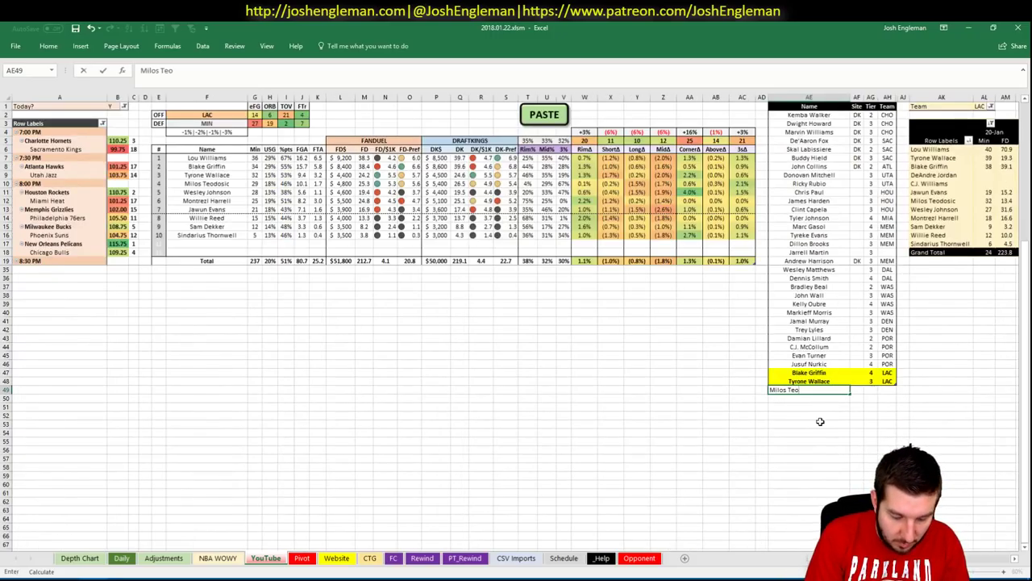
pyautogui.press('Tab')
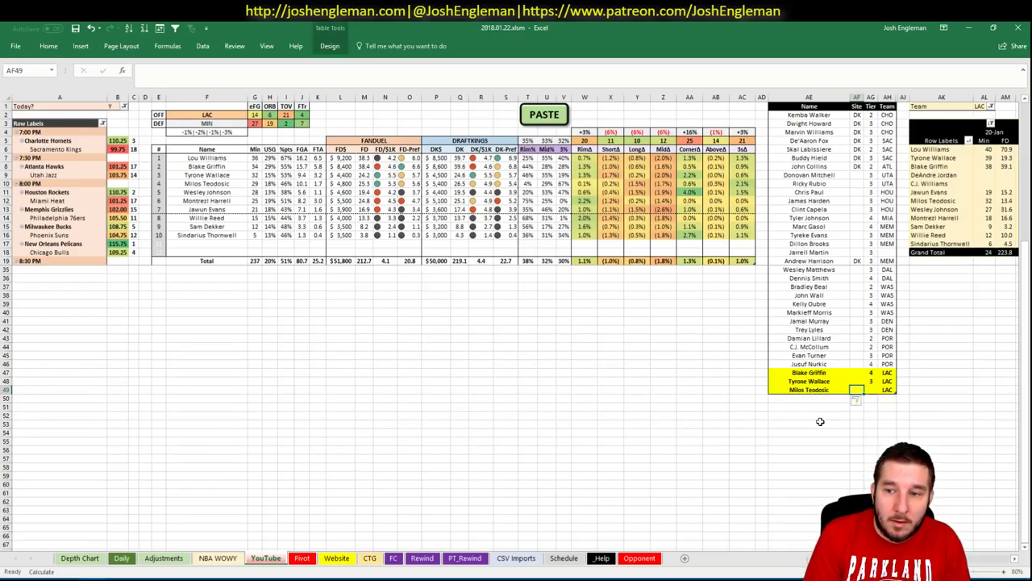
pyautogui.press('Tab')
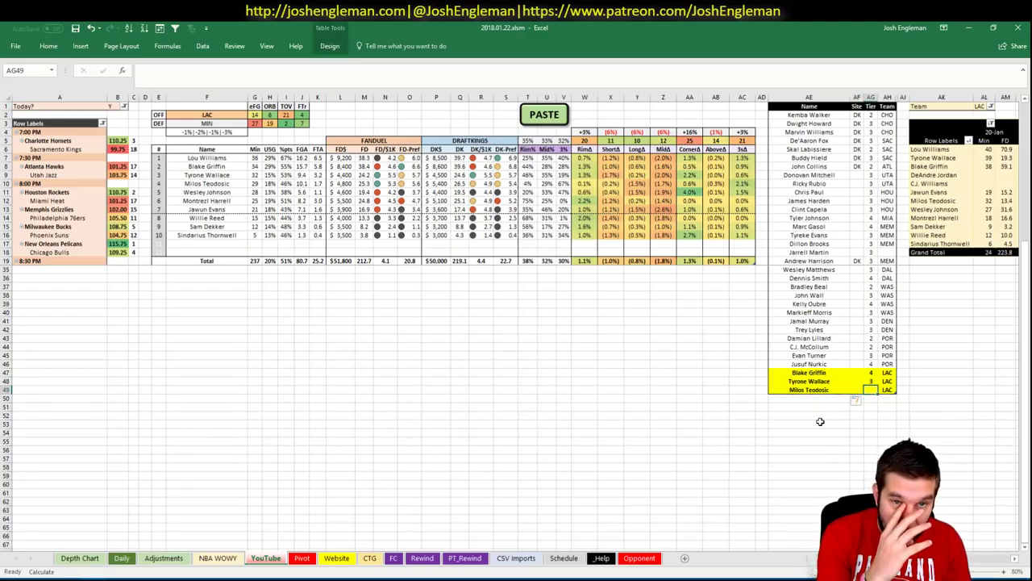
pyautogui.write('4')
pyautogui.press('Return')
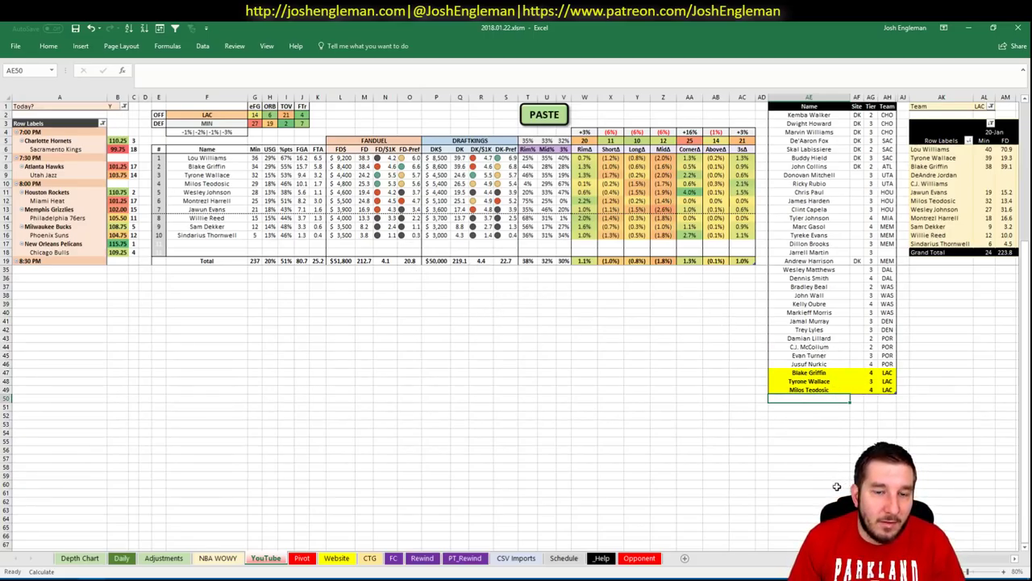
# Add Montrezl Harrell to the recommended player list with tier 3, leaving the site blank
pyautogui.moveTo(960, 559); pyautogui.dragTo(978, 564)
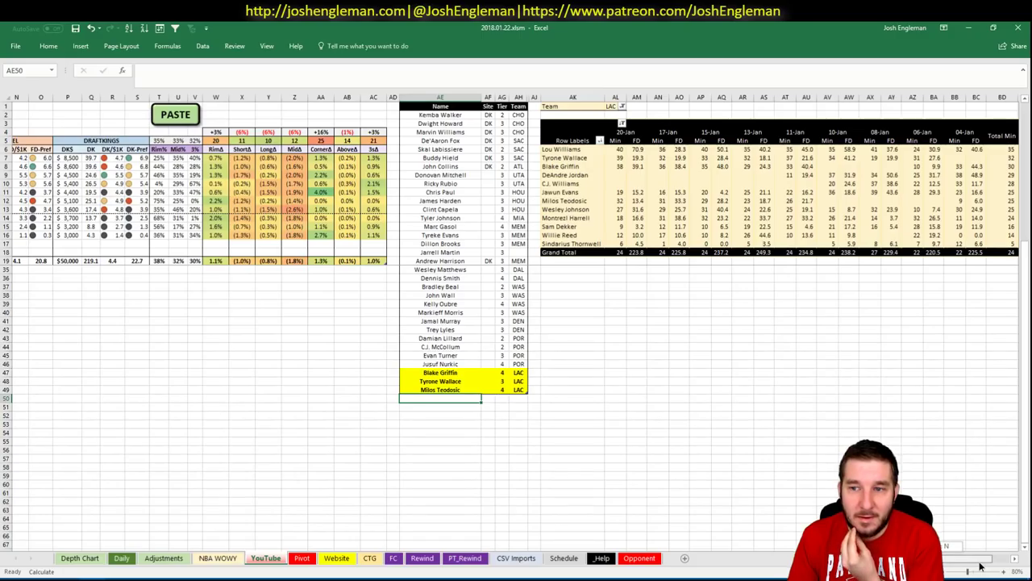
pyautogui.moveTo(980, 567); pyautogui.dragTo(754, 537)
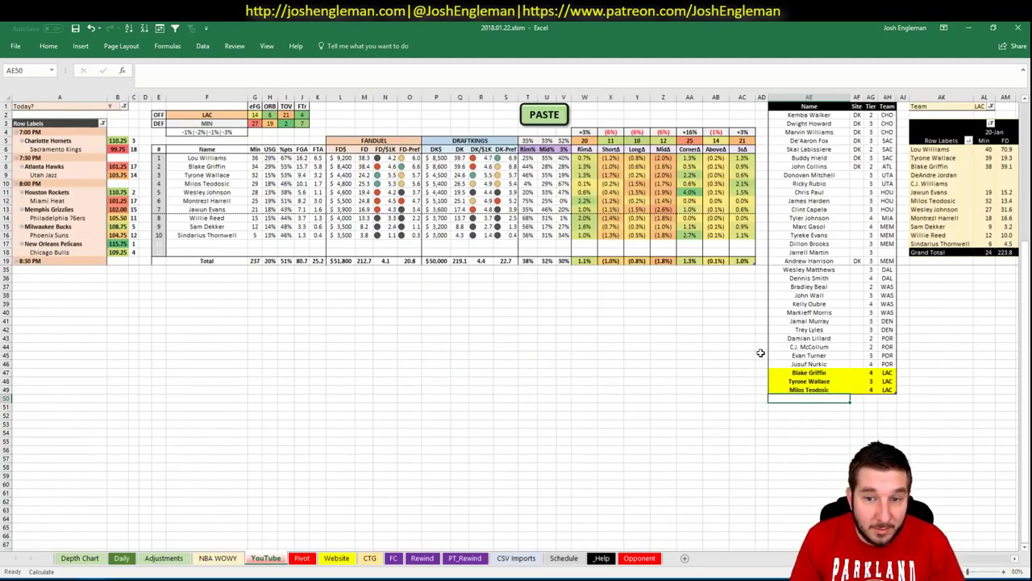
pyautogui.write('M')
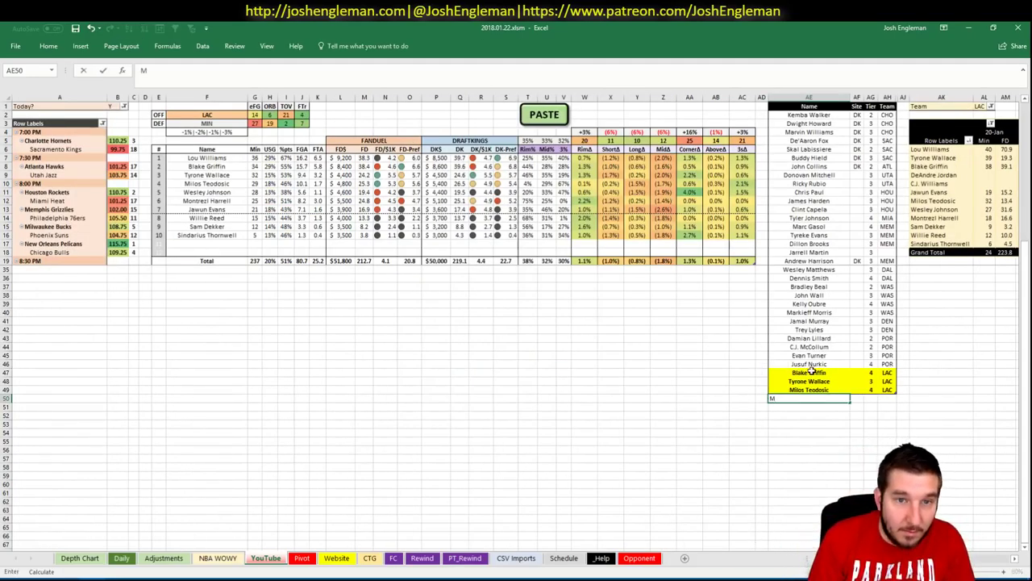
pyautogui.write('on')
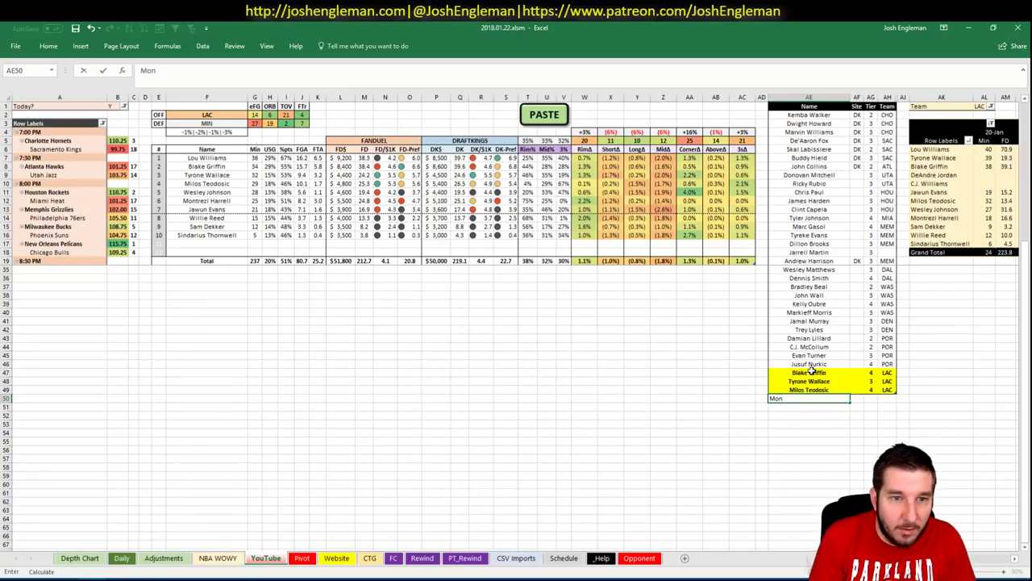
pyautogui.write('trezl')
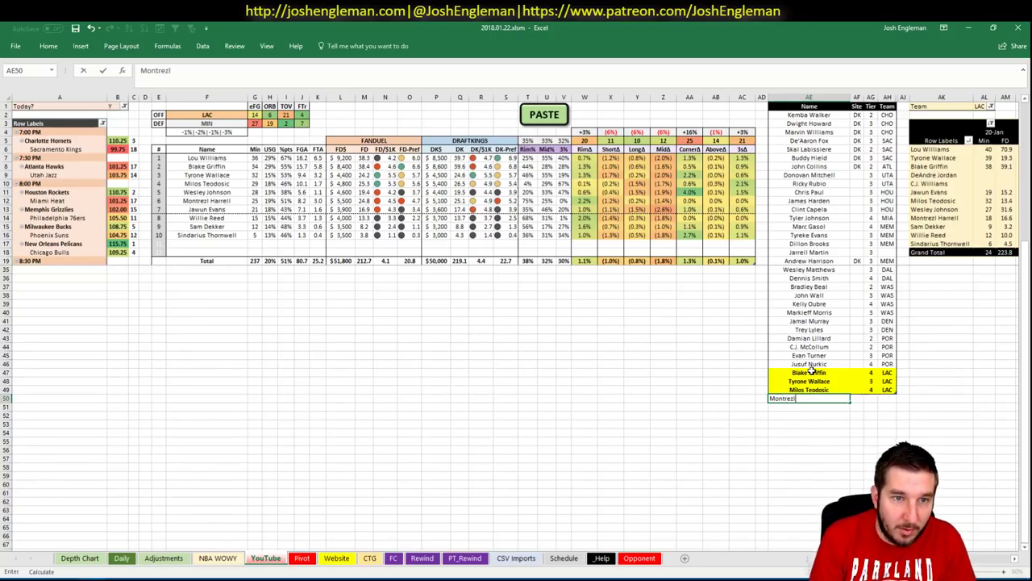
pyautogui.write(' Harrell')
pyautogui.press('Return')
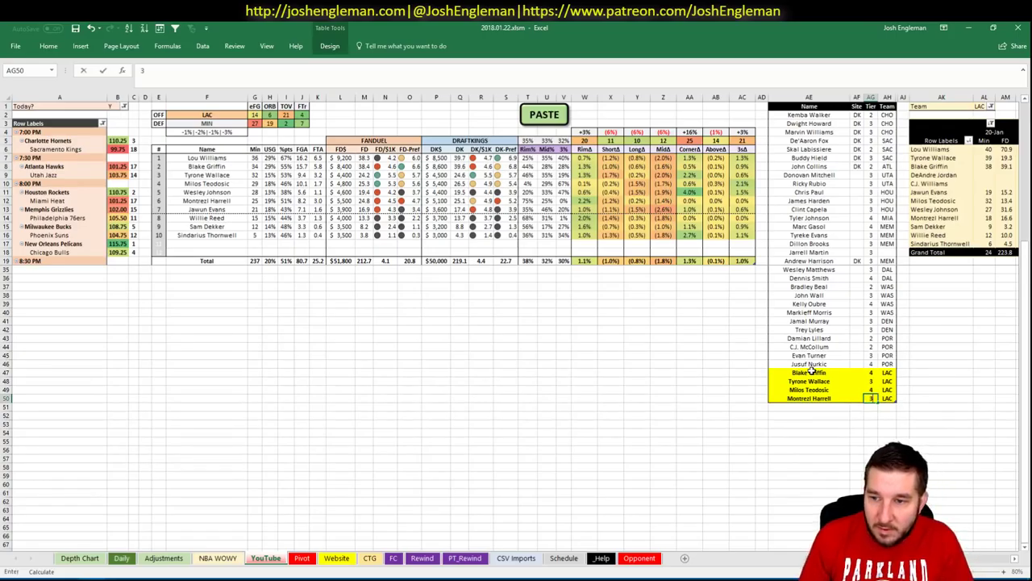
# Set the offensive team of the matchup table to MIN
pyautogui.click(187, 115)
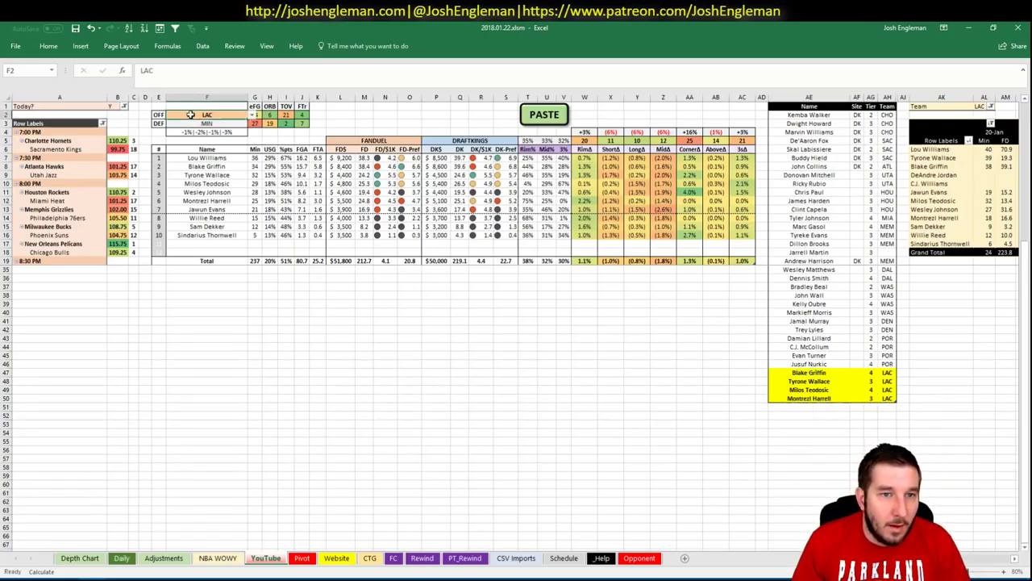
pyautogui.write('MIN')
pyautogui.press('Return')
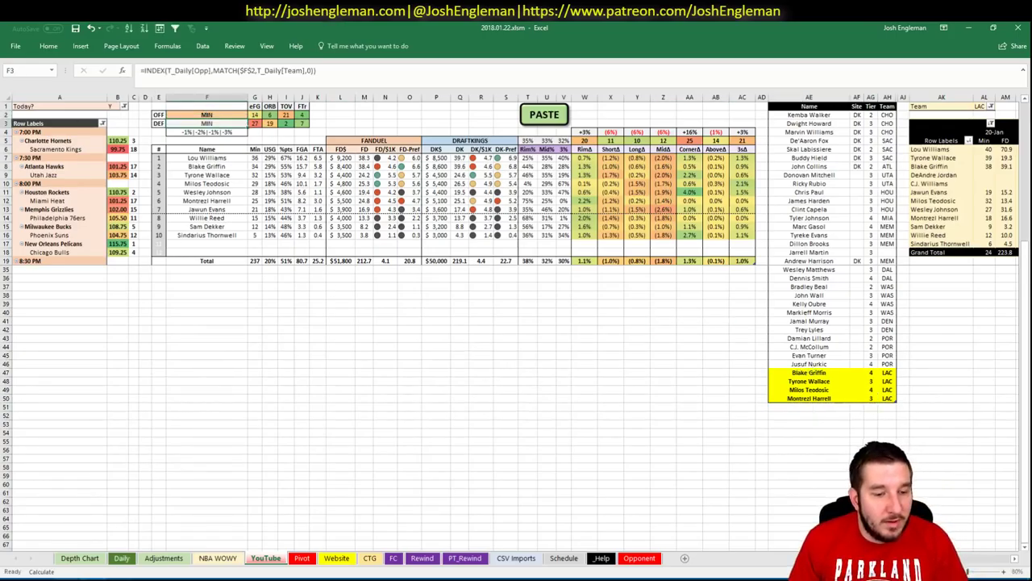
# Switch to Cleaning the Glass in the browser, open the Minnesota Timberwolves' team page, and return to the Excel workbook
pyautogui.hotkey('alt', 'Tab')
pyautogui.click(301, 108)
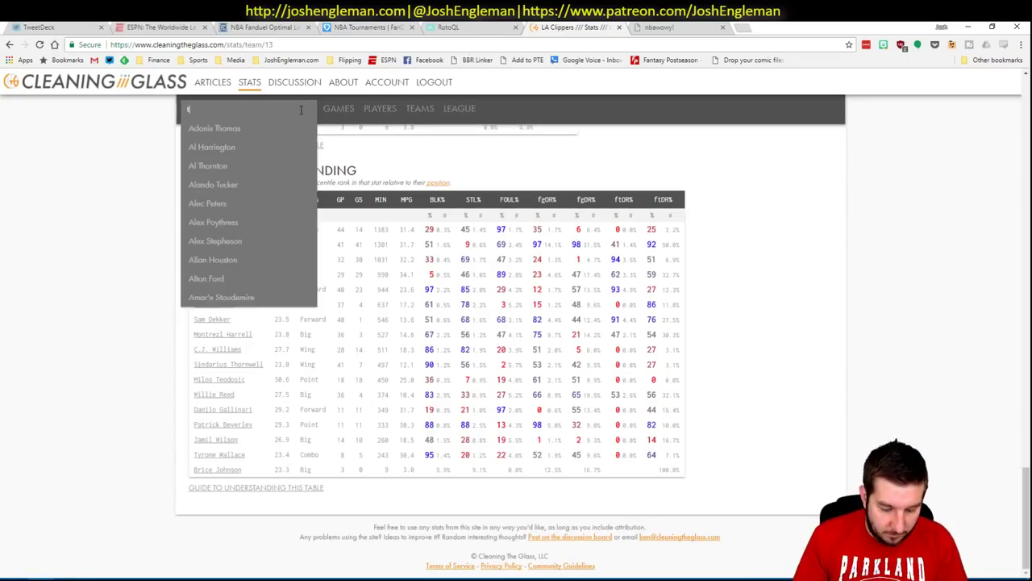
pyautogui.write('timber')
pyautogui.press('Down')
pyautogui.press('Return')
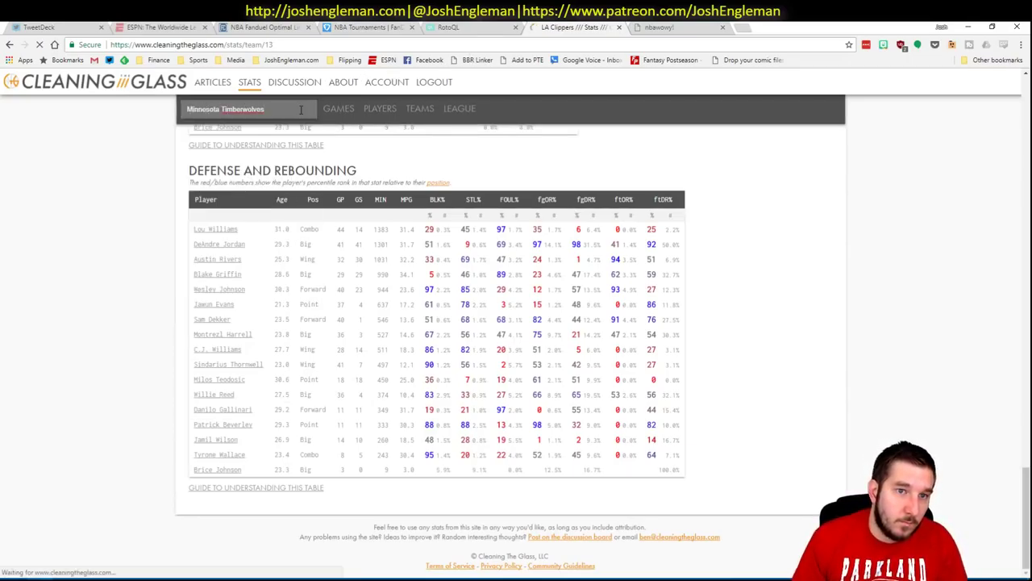
pyautogui.hotkey('alt', 'Tab')
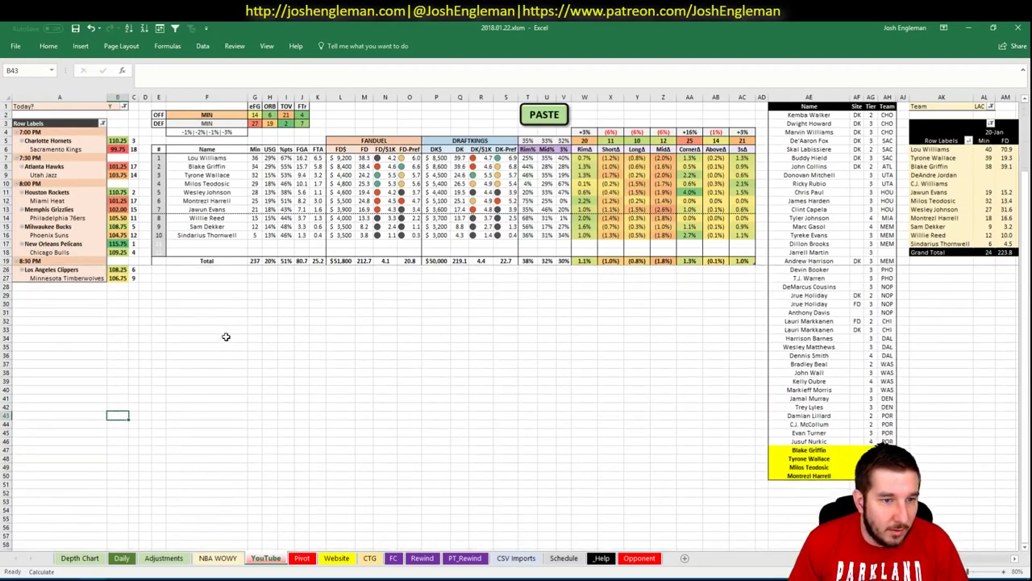
# Copy Minnesota's Shooting: Frequency player rows from Cleaning the Glass and import them into the Excel workbook with its paste macro
pyautogui.hotkey('alt', 'Tab')
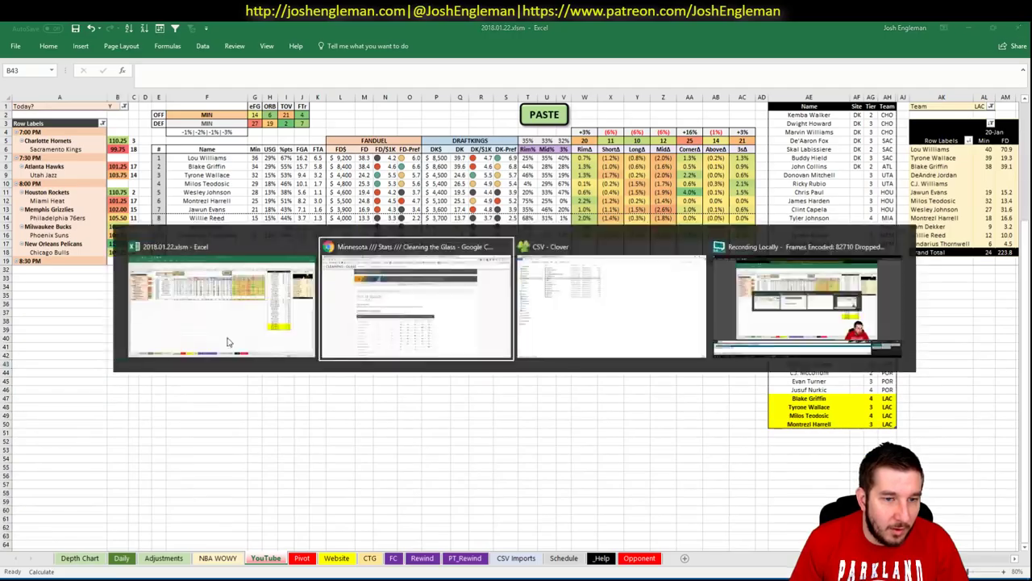
pyautogui.scroll(-2, 399, 311)
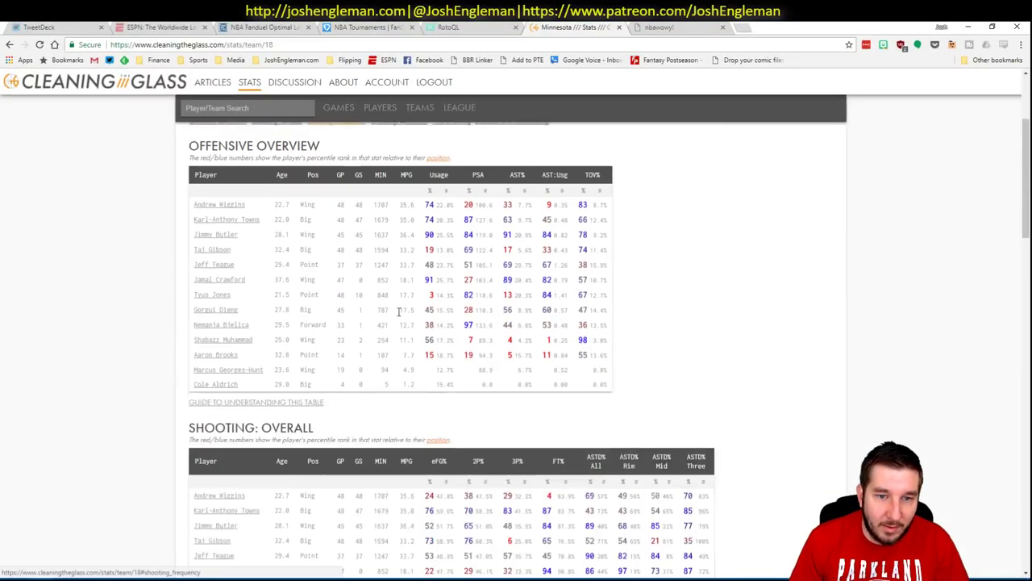
pyautogui.scroll(-7, 398, 311)
pyautogui.moveTo(713, 433); pyautogui.dragTo(194, 250)
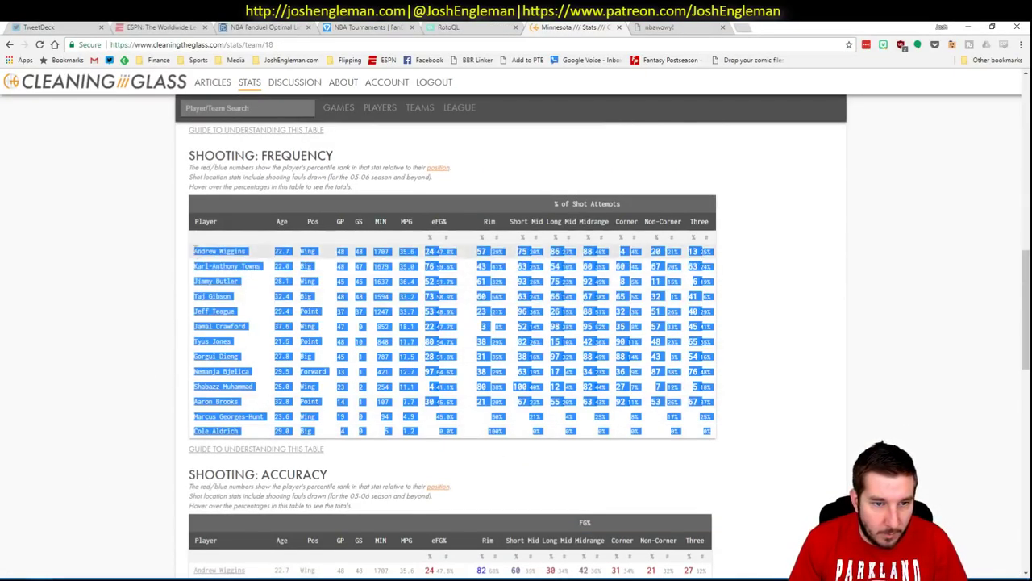
pyautogui.hotkey('alt', 'Tab')
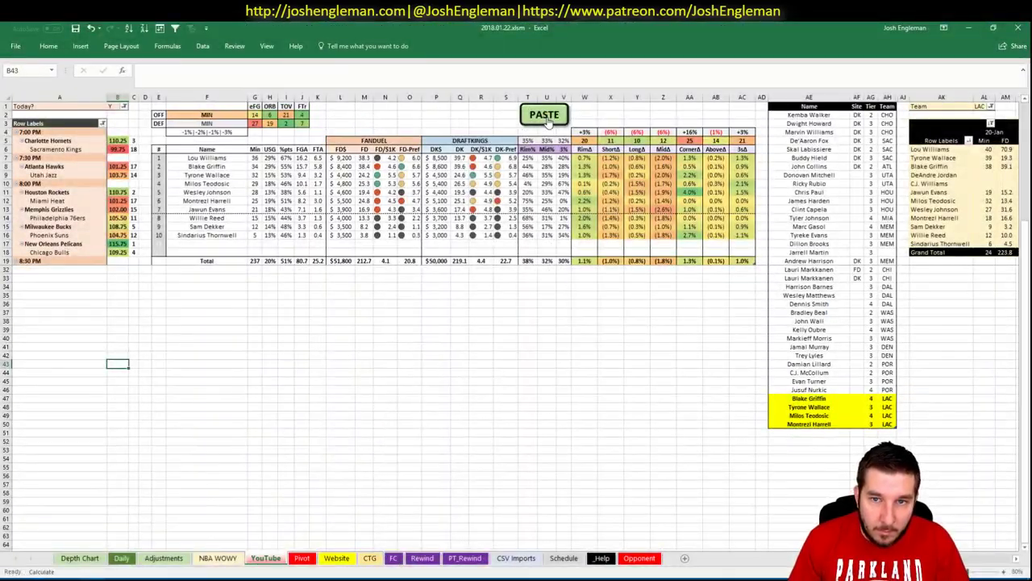
pyautogui.click(547, 118)
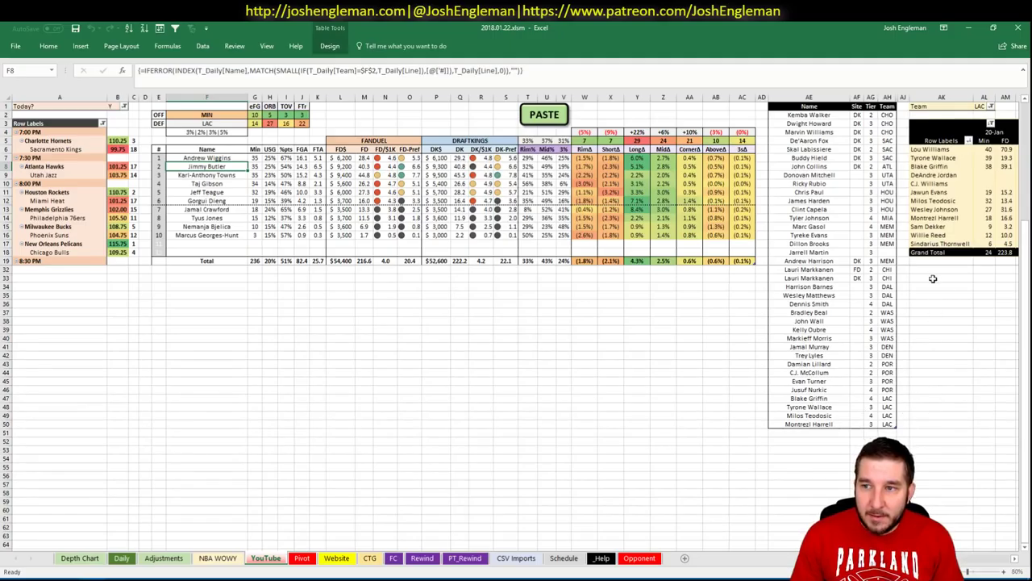
# Filter the recent-games pivot table to team MIN and review the players' minutes and FanDuel points by date
pyautogui.click(981, 108)
pyautogui.write('MIN')
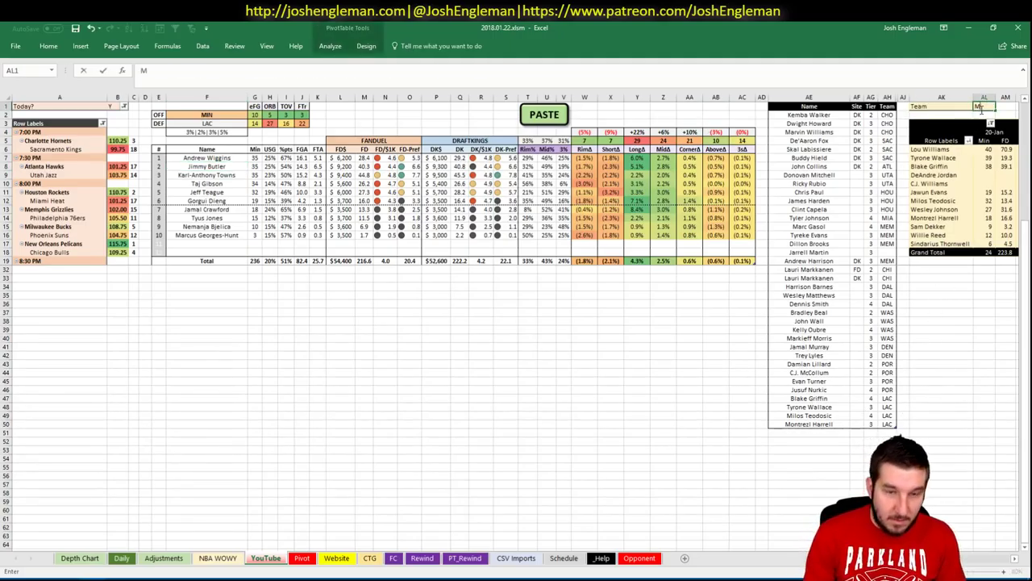
pyautogui.press('Return')
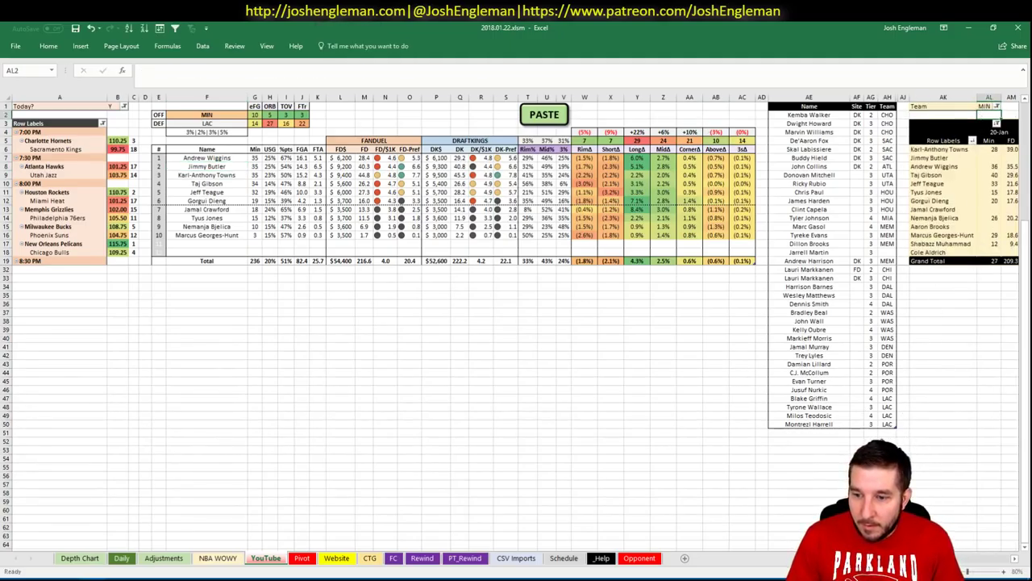
pyautogui.hscroll(5, 516, 323)
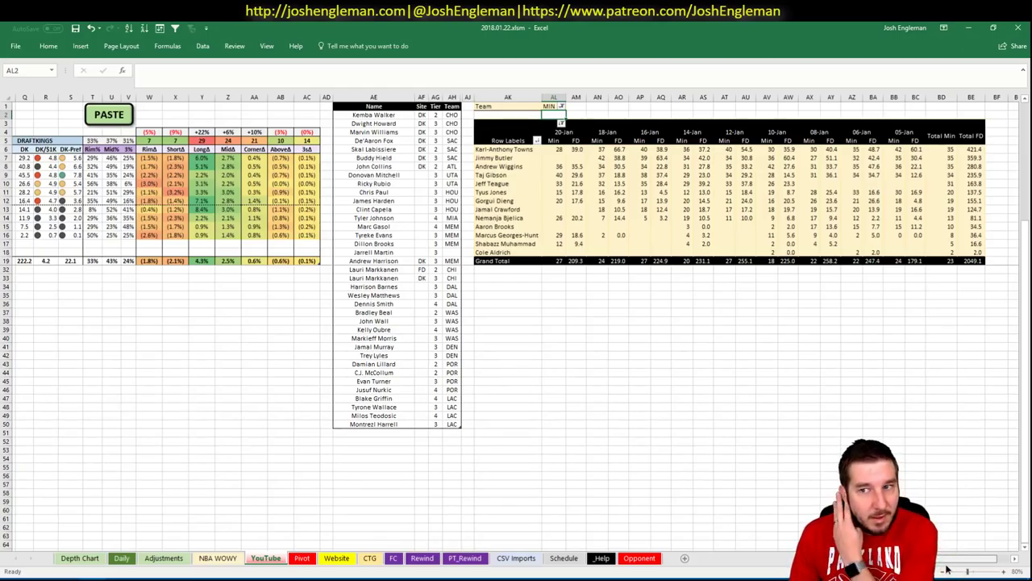
pyautogui.hscroll(2, 948, 569)
pyautogui.hscroll(-5, 948, 569)
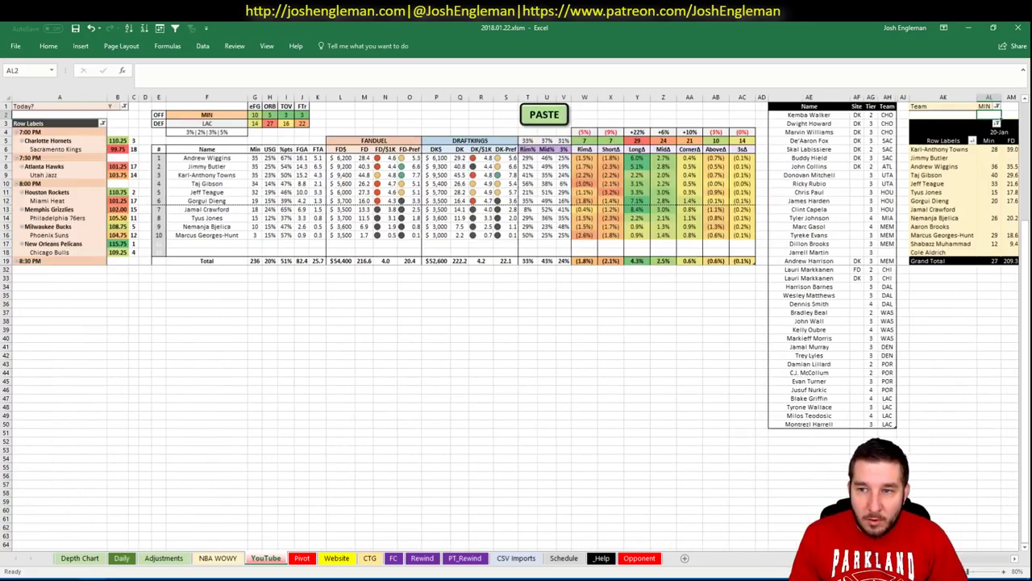
# Add Andrew Wiggins to the recommended player list with tier 3, leaving the site blank
pyautogui.click(833, 435)
pyautogui.write('Andrew Wiggins')
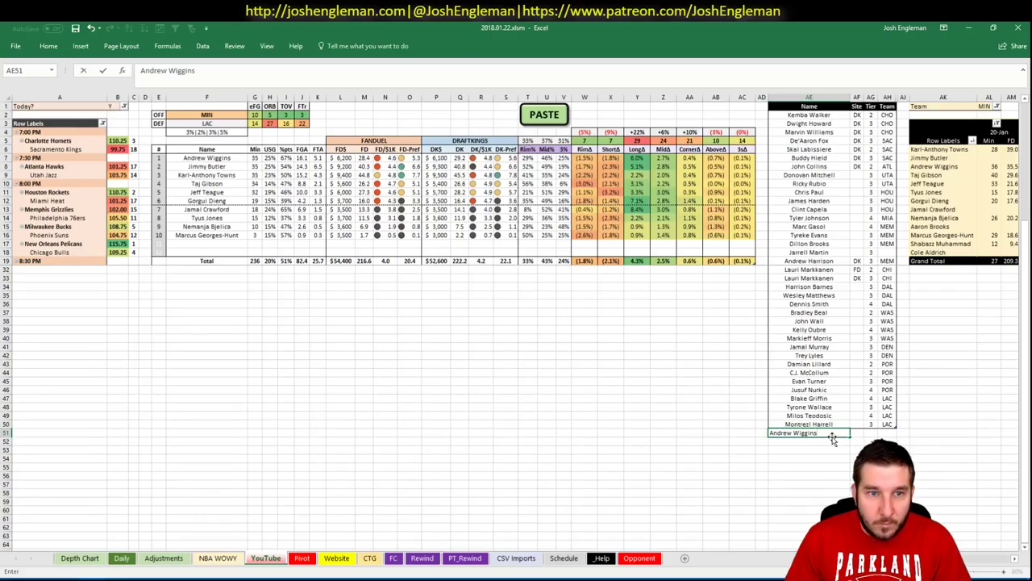
pyautogui.press('Return')
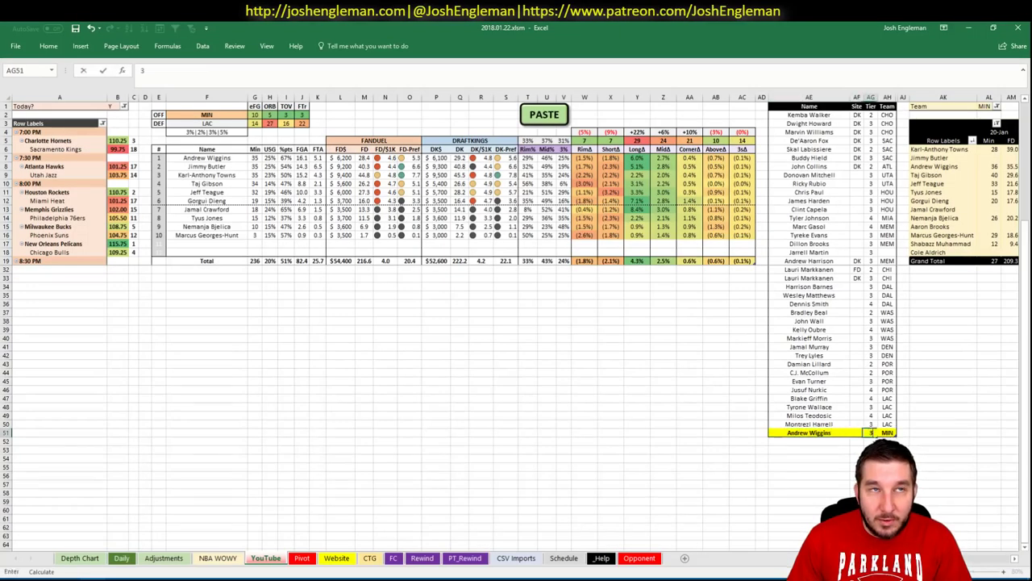
# Check the MIN recent-games pivot table and add Jimmy Butler to the recommended player list with site FD and tier 2
pyautogui.hscroll(6, 516, 323)
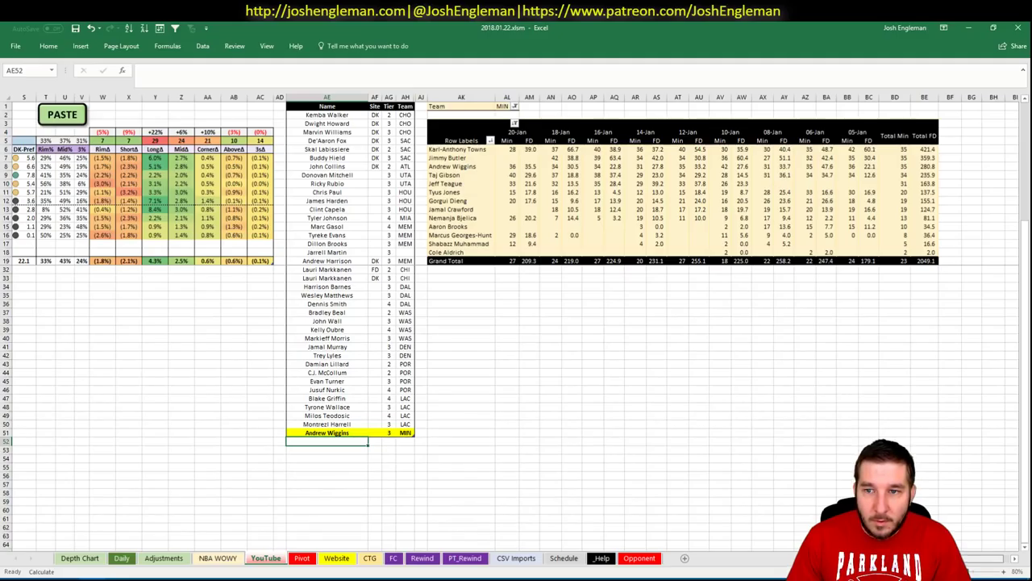
pyautogui.hscroll(-6, 516, 323)
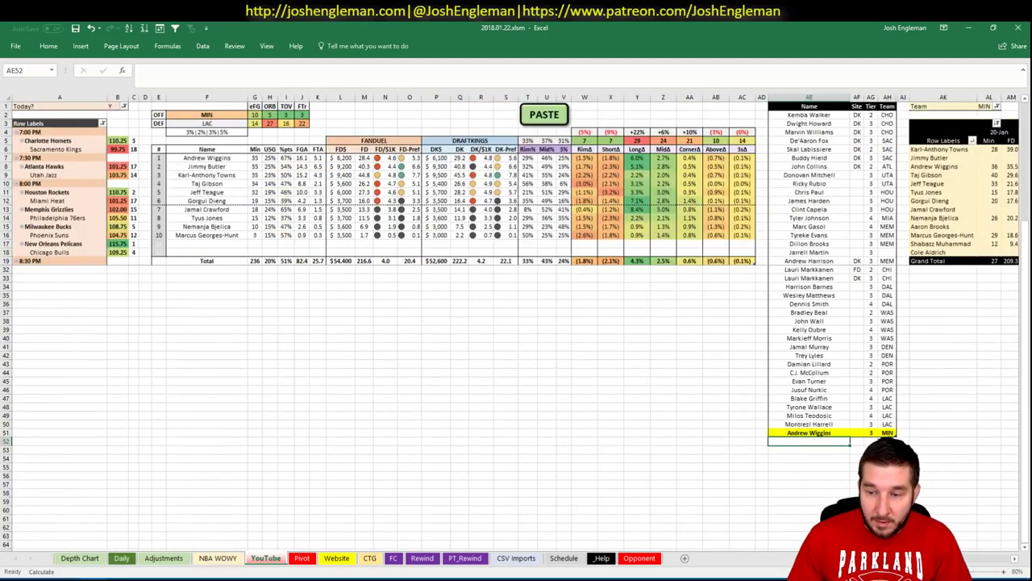
pyautogui.write('Jimmy Butle')
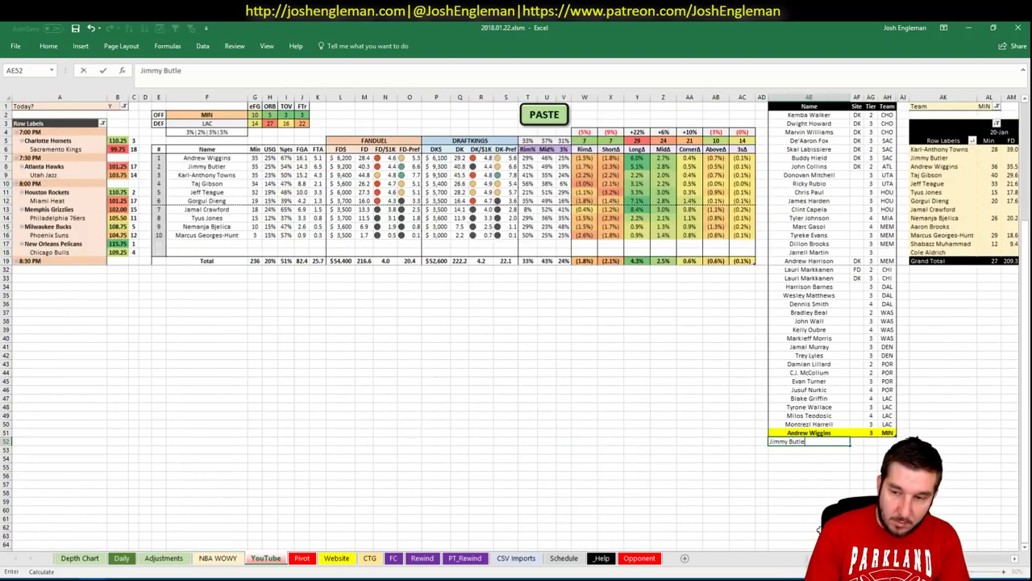
pyautogui.write('r')
pyautogui.press('Return')
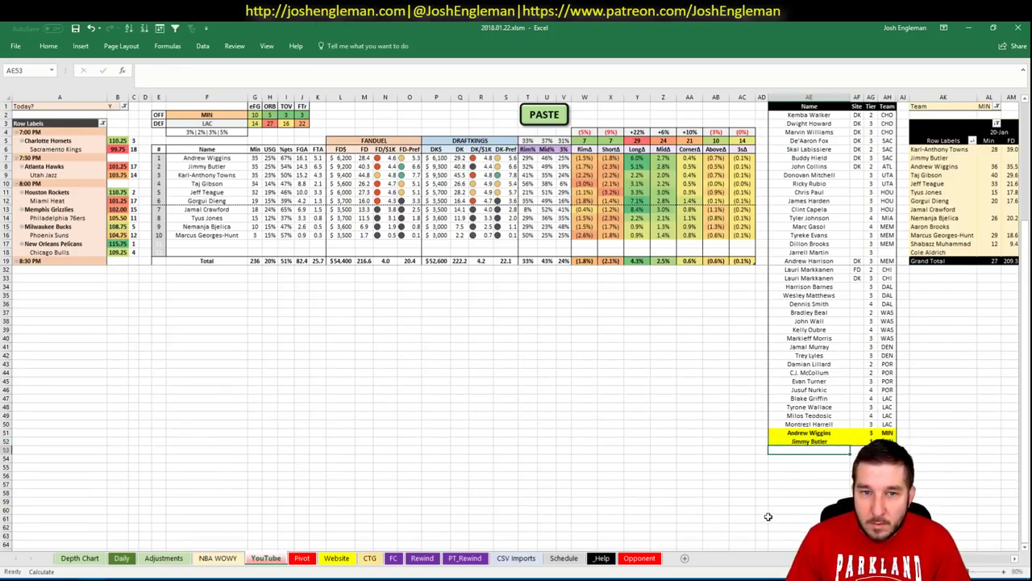
pyautogui.click(871, 441)
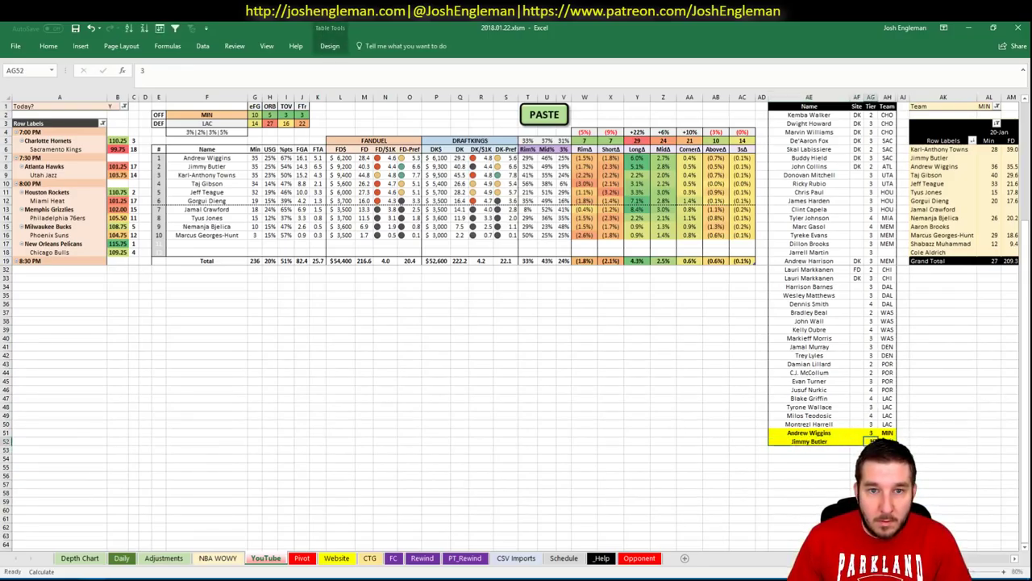
pyautogui.click(856, 441)
pyautogui.write('FD')
pyautogui.press('Return')
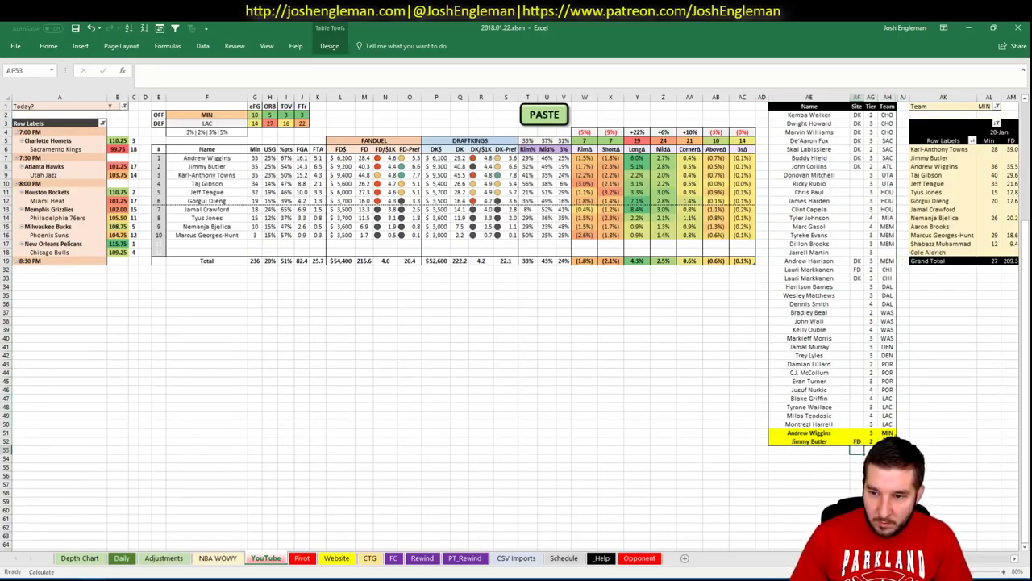
# Add a second Jimmy Butler entry to the recommended player list with site DK and tier 3
pyautogui.press('Left')
pyautogui.write('Jimmy Butler')
pyautogui.press('Tab')
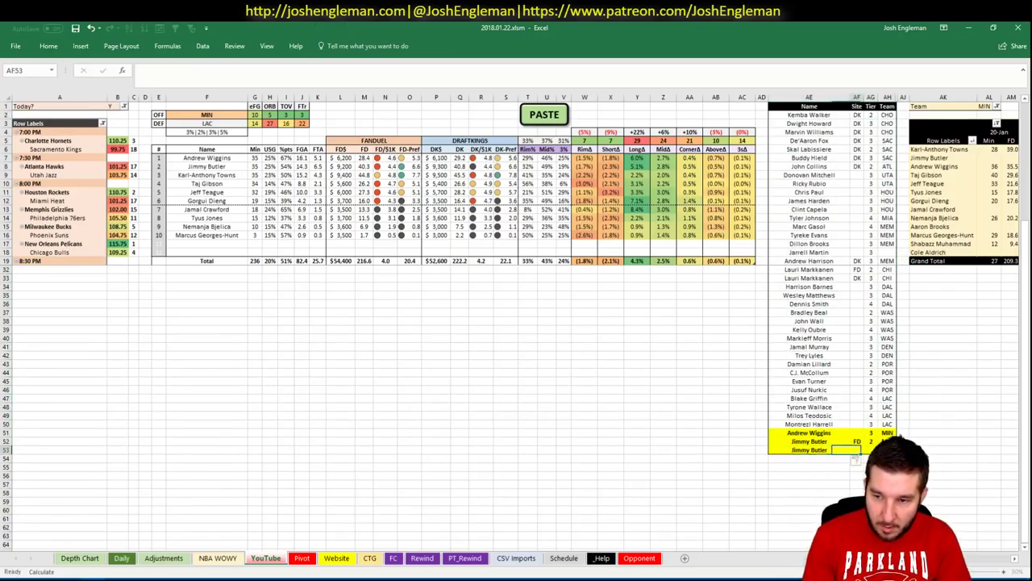
pyautogui.write('DK')
pyautogui.press('Tab')
pyautogui.press('Return')
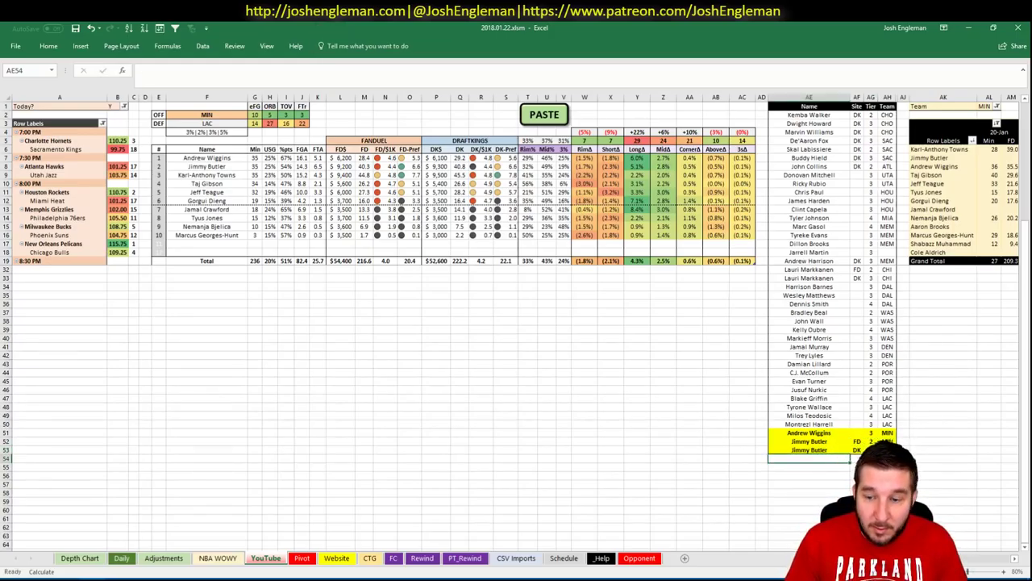
# Check the MIN recent games and add Karl-Anthony Towns to the recommended player list with tier 2 and no site
pyautogui.hscroll(6, 516, 323)
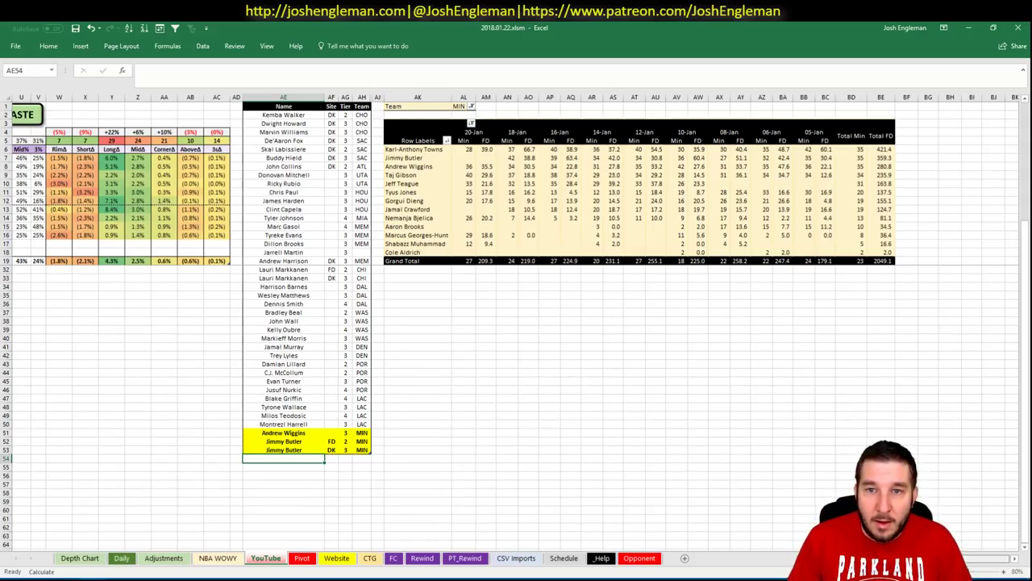
pyautogui.hscroll(-10, 770, 541)
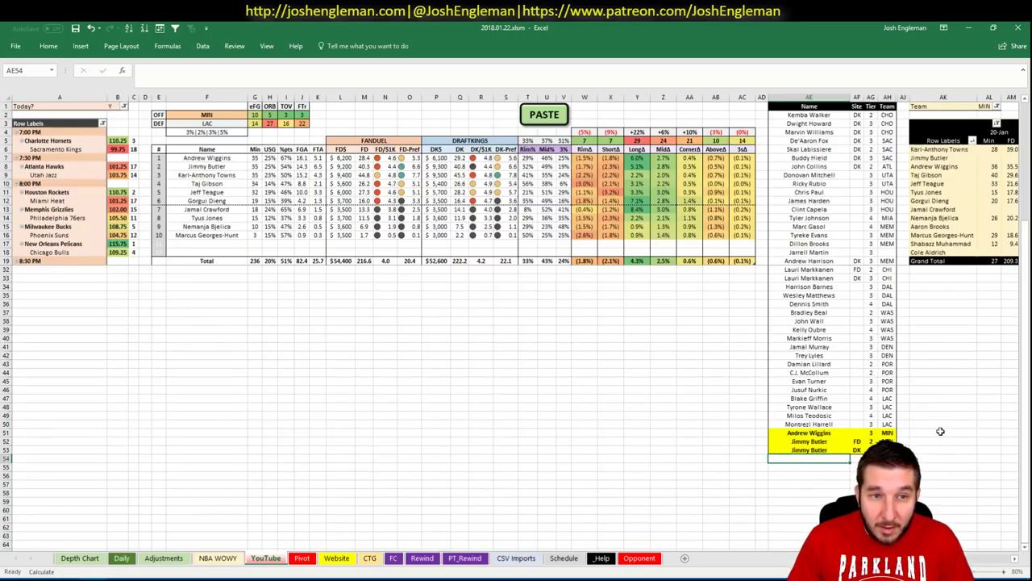
pyautogui.write('Ka')
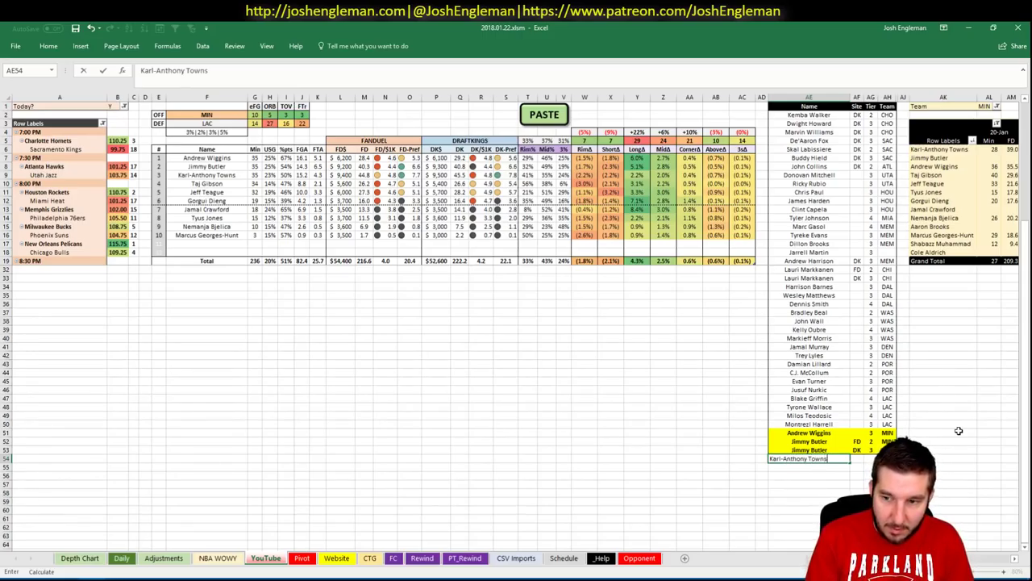
pyautogui.write('rl-Anthony Towns')
pyautogui.press('Tab')
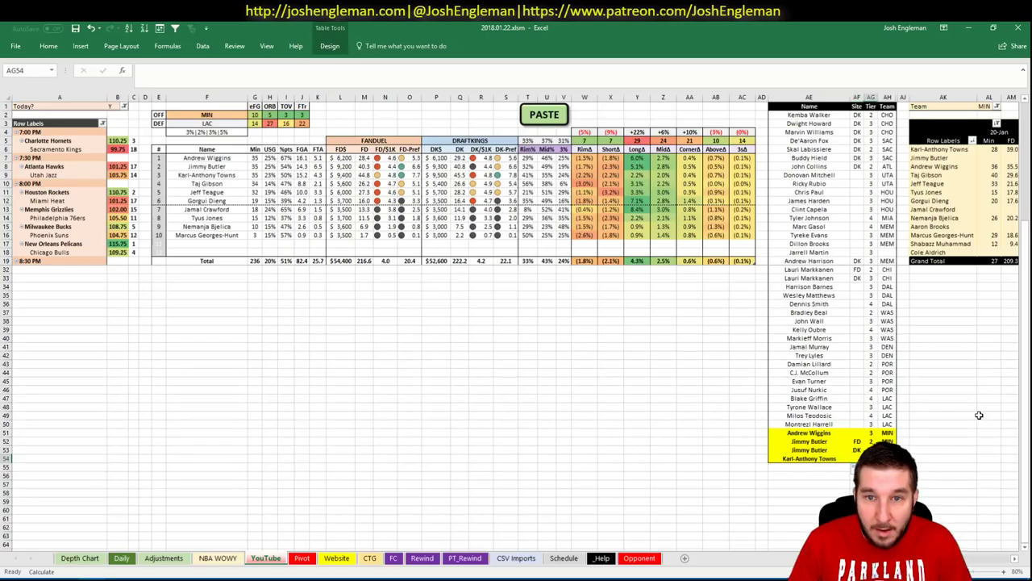
pyautogui.press('Return')
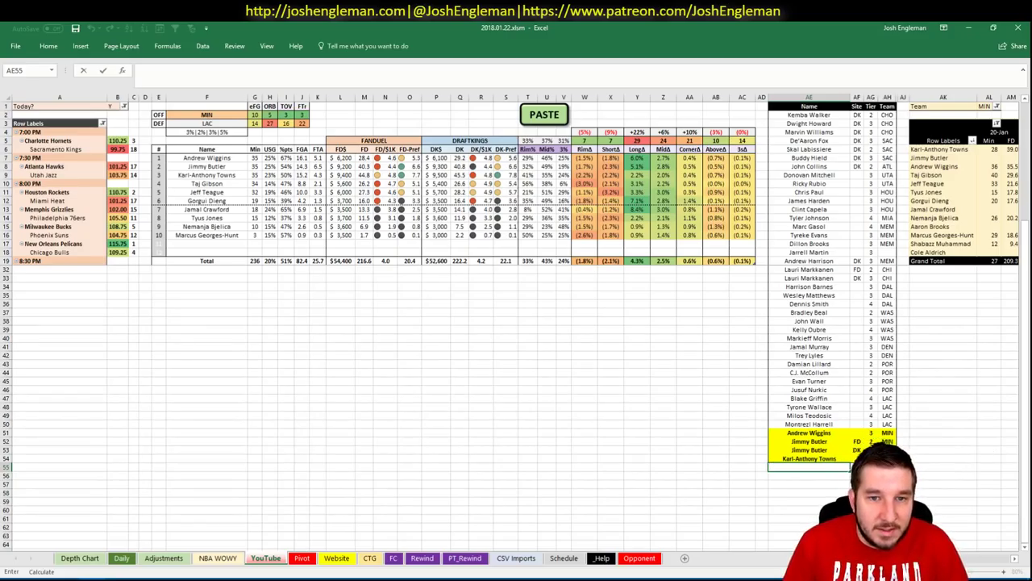
# Review the MIN recent games and add Taj Gibson to the recommended player list with tier 3, leaving the site blank
pyautogui.hscroll(3, 516, 323)
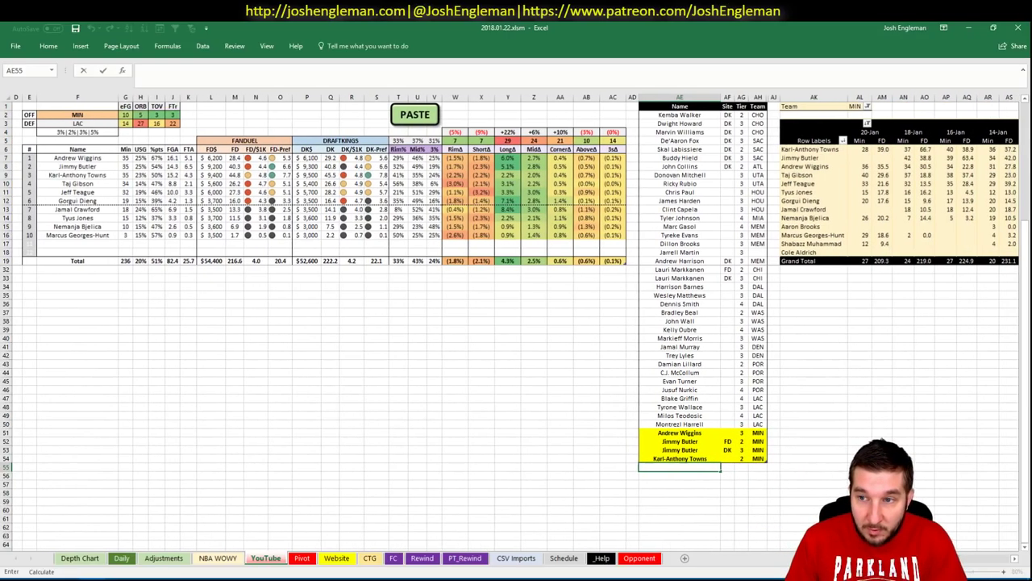
pyautogui.hscroll(3, 517, 322)
pyautogui.hscroll(1, 516, 322)
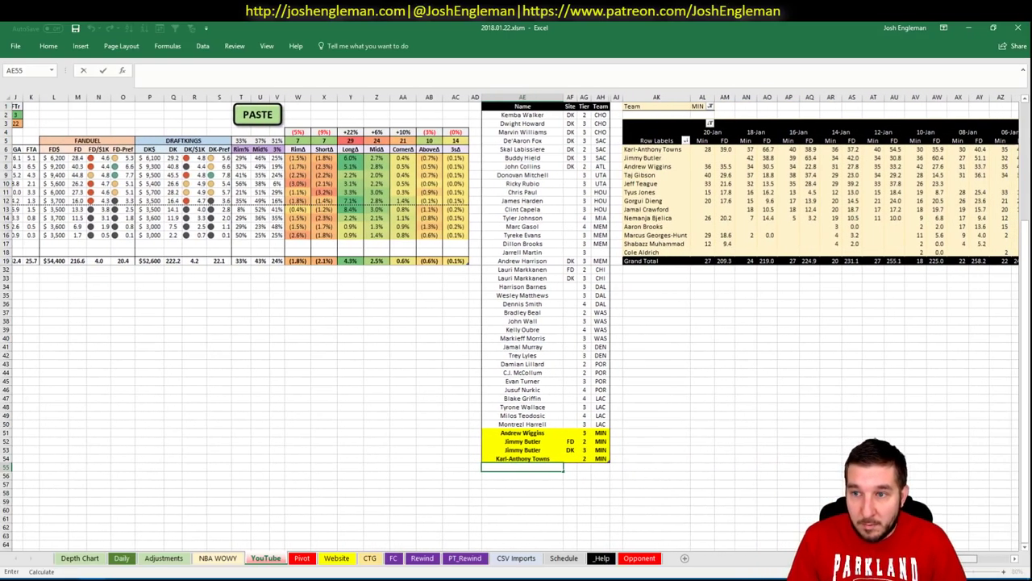
pyautogui.hscroll(-6, 516, 323)
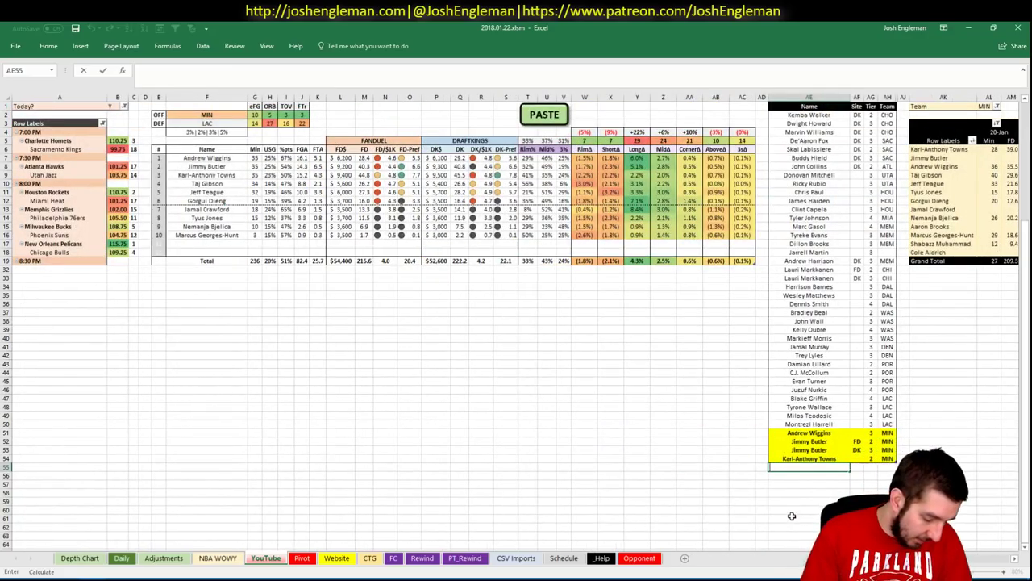
pyautogui.write('Taj Gibson')
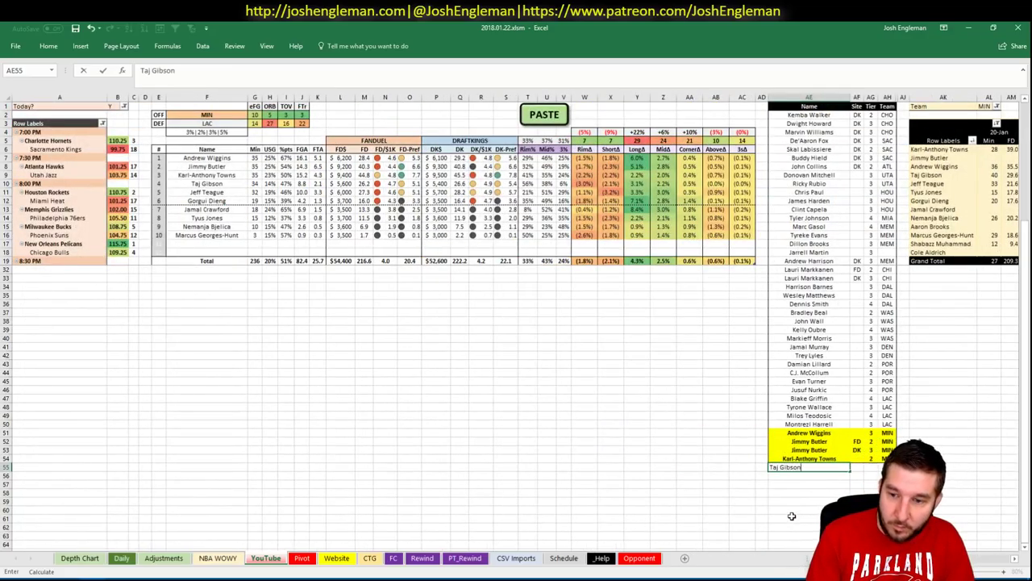
pyautogui.press('Return')
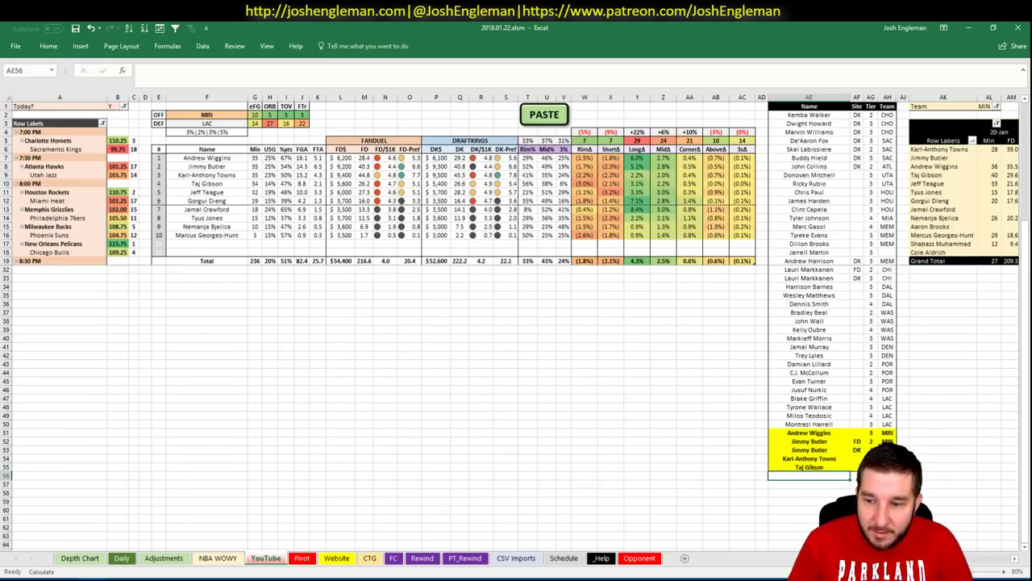
# Check the MIN recent-games pivot table and add a Jeff Teague row to the recommended player list with tier 4
pyautogui.hscroll(4, 516, 322)
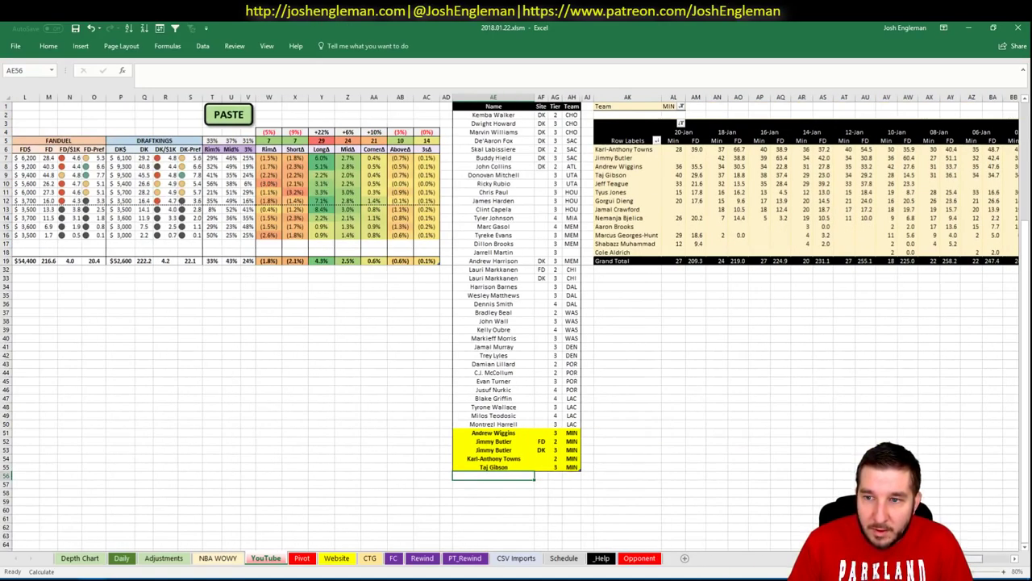
pyautogui.hscroll(-4, 785, 536)
pyautogui.write('Jeff')
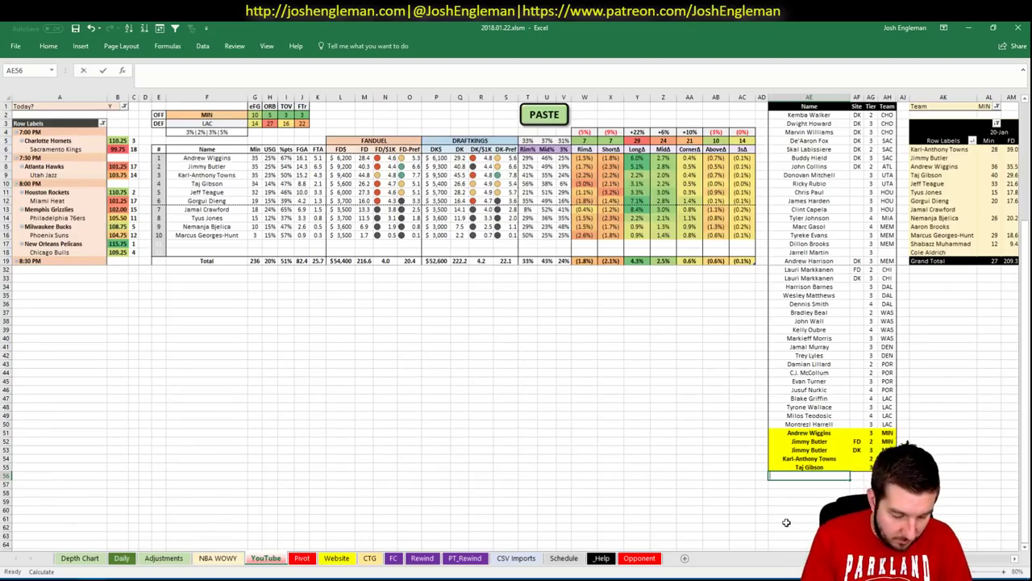
pyautogui.write(' Tegaue')
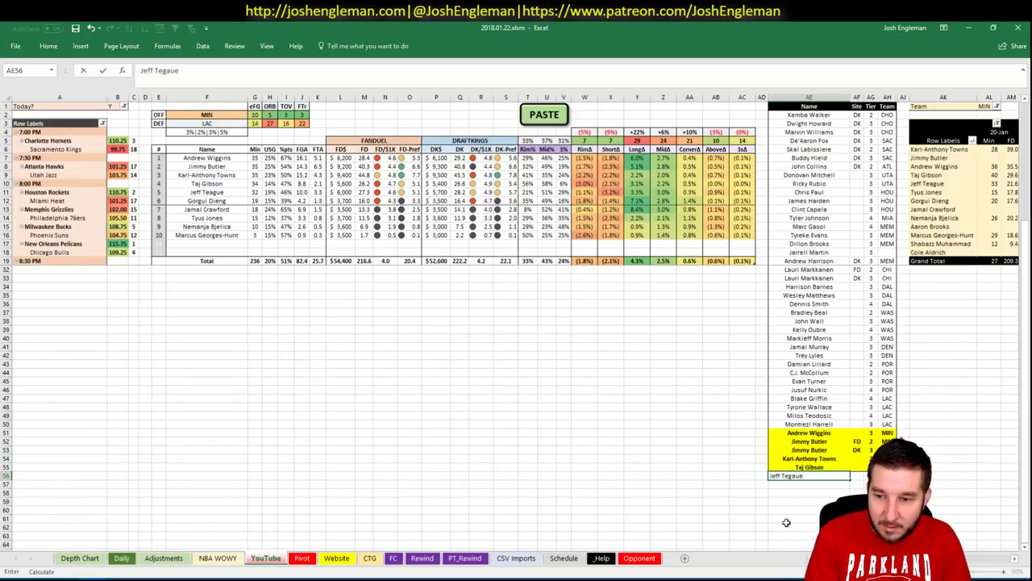
pyautogui.press('Return')
pyautogui.click(742, 451)
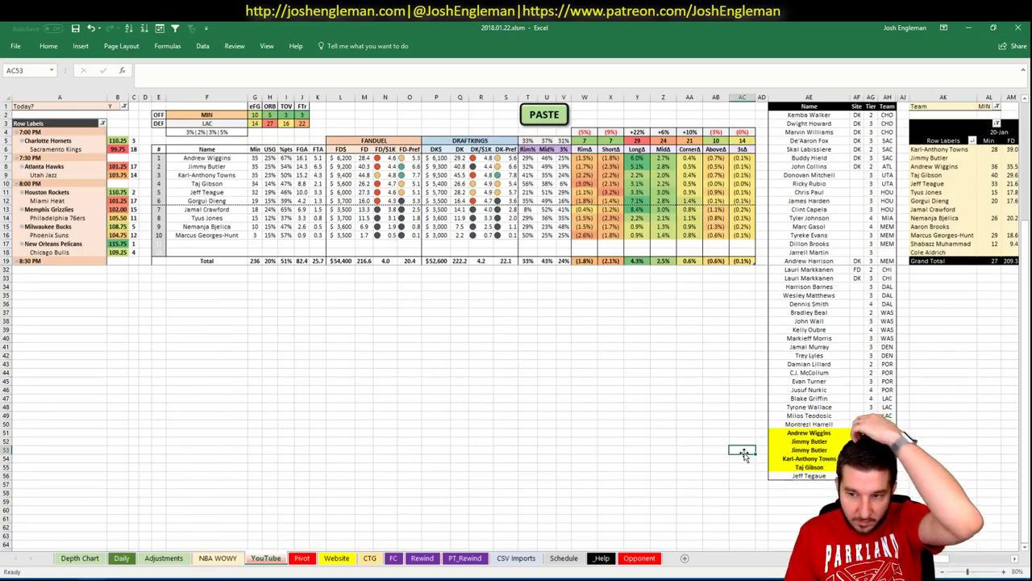
# Correct the misspelled name in the last row of the recommended player list to Jeff Teague
pyautogui.doubleClick(846, 476)
pyautogui.press('BackSpace')
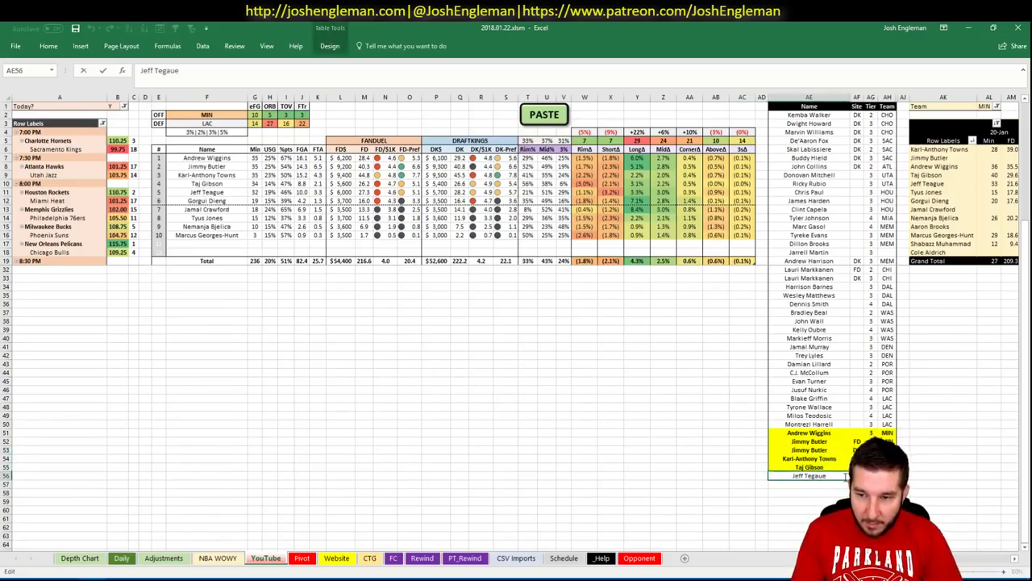
pyautogui.press('BackSpace')
pyautogui.press('BackSpace')
pyautogui.press('BackSpace')
pyautogui.write('ague')
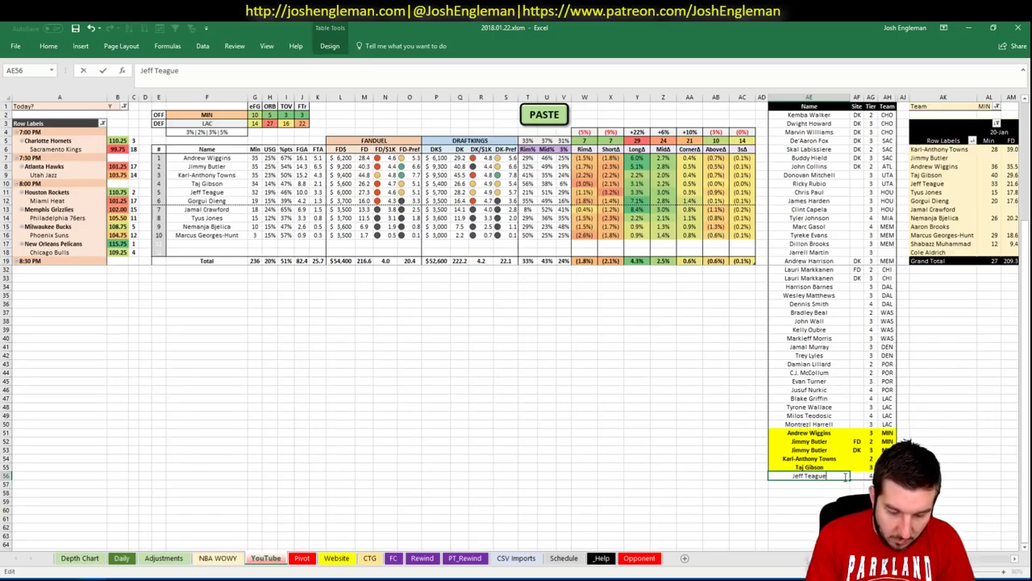
# Commit the Jeff Teague name in the last row of the recommended player list
pyautogui.hotkey('ctrl', 'Return')
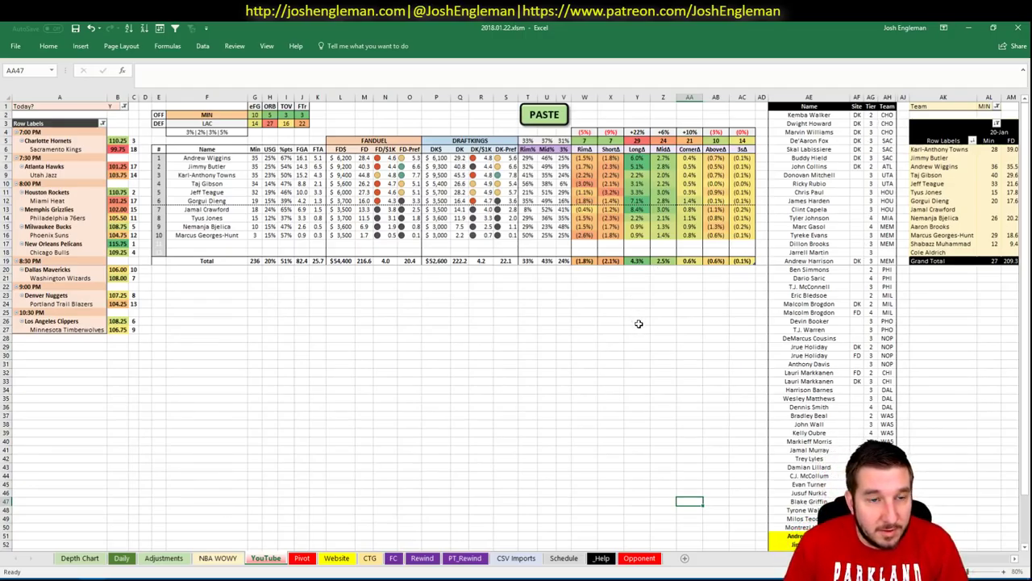
pyautogui.click(574, 340)
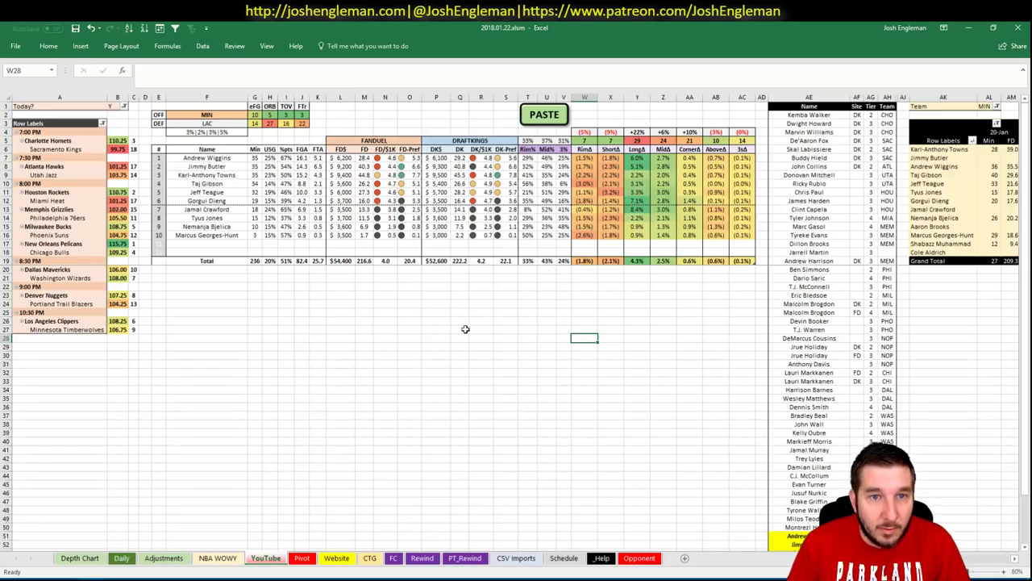
pyautogui.click(379, 345)
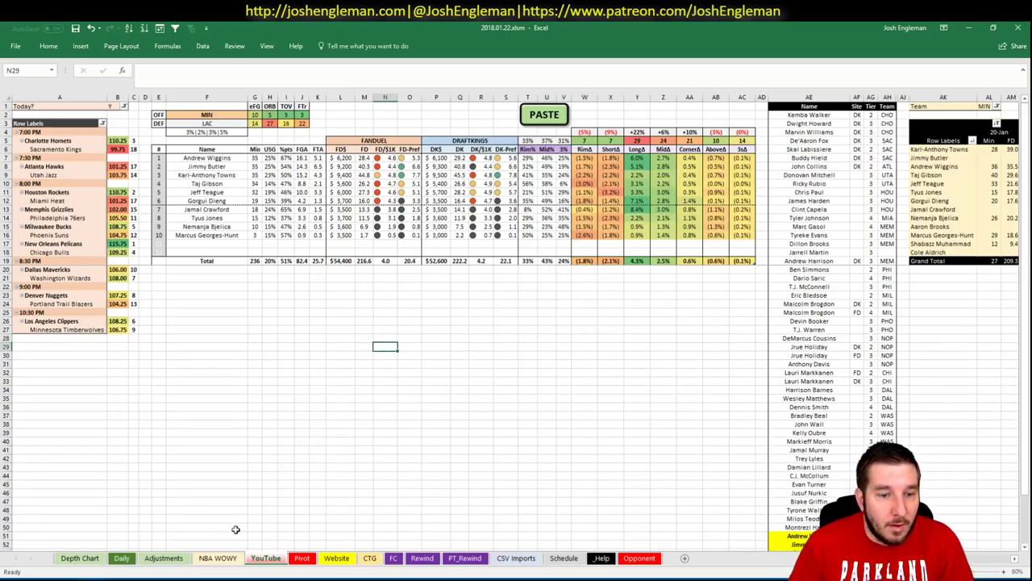
# Copy the FanDuel projections from the Daily sheet and open the projection upload page for the slate in Fantasy Cruncher
pyautogui.click(122, 556)
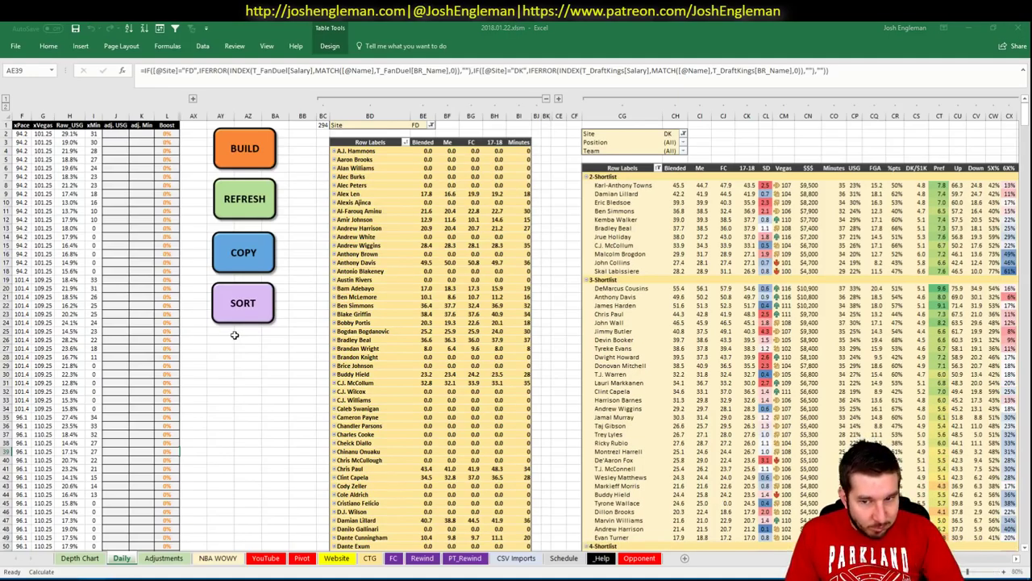
pyautogui.click(254, 249)
pyautogui.hotkey('alt', 'Tab')
pyautogui.click(255, 27)
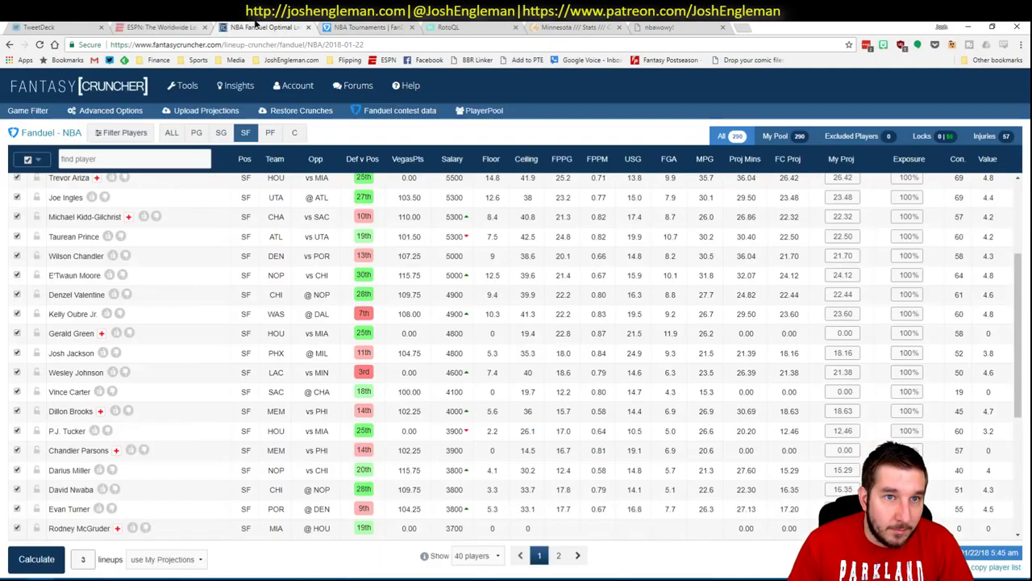
pyautogui.click(117, 111)
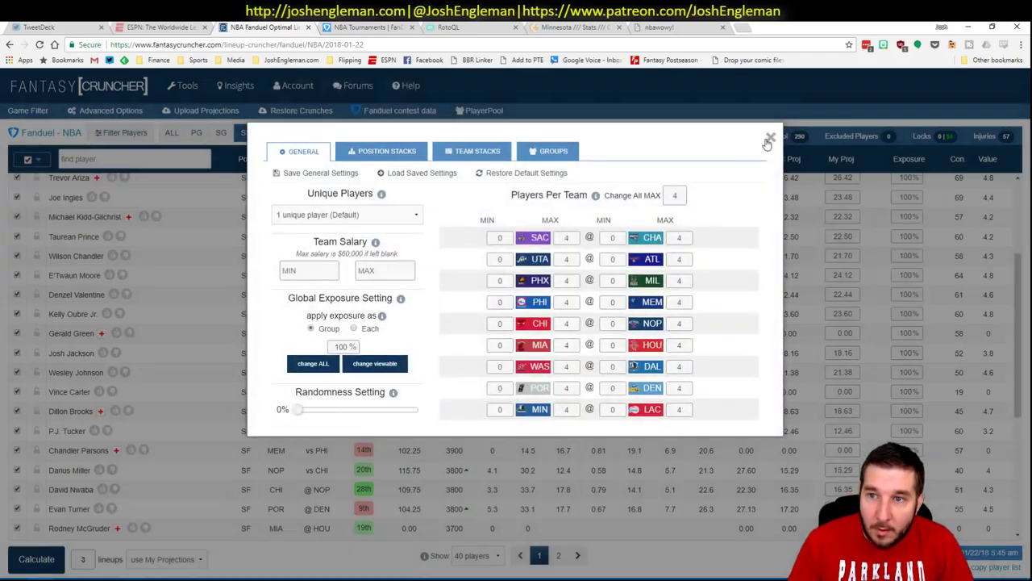
pyautogui.click(771, 137)
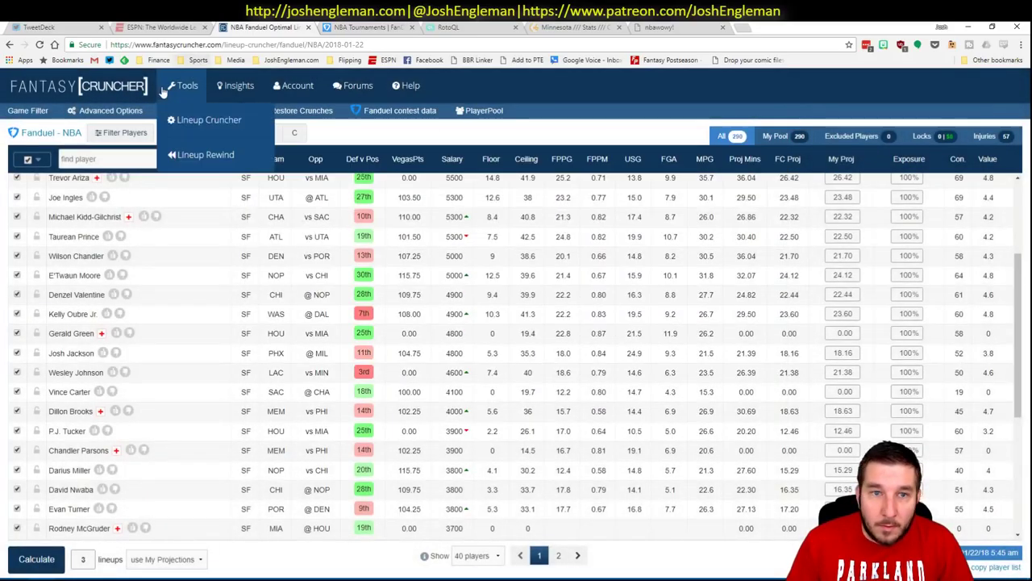
pyautogui.click(190, 110)
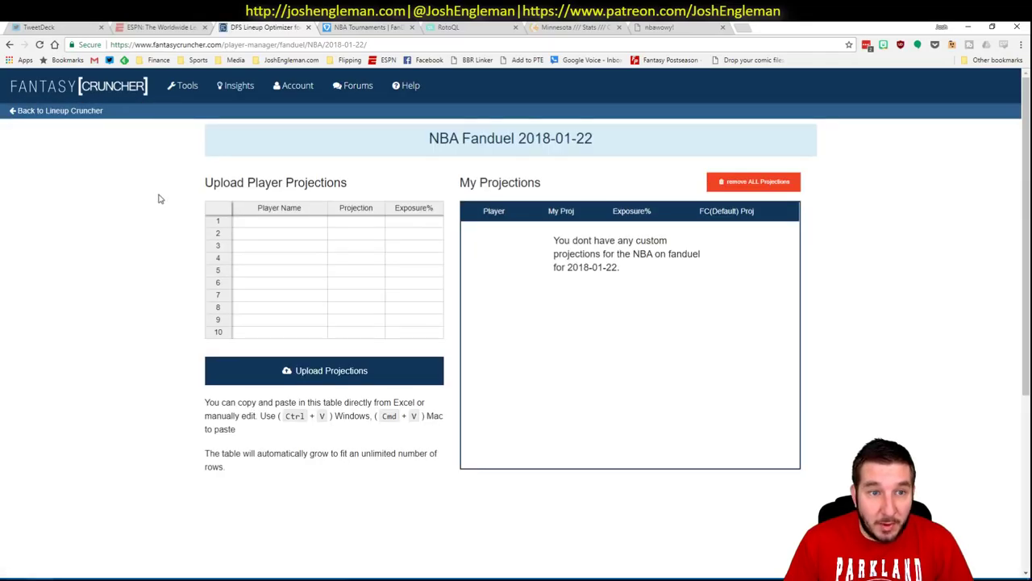
# Paste the copied FanDuel projections into the upload table and upload them, dismissing the error report
pyautogui.click(264, 221)
pyautogui.hotkey('ctrl', 'v')
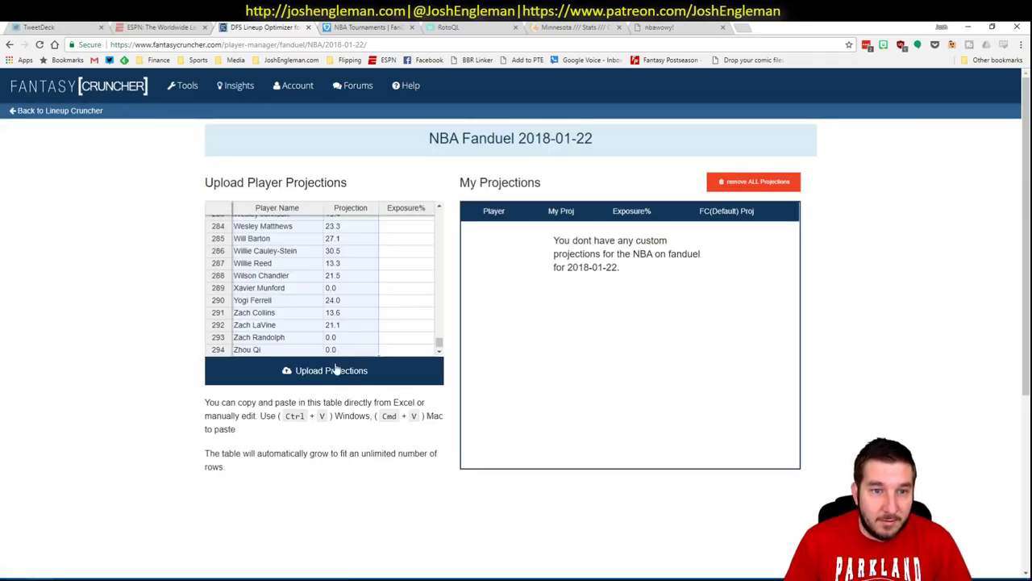
pyautogui.click(330, 370)
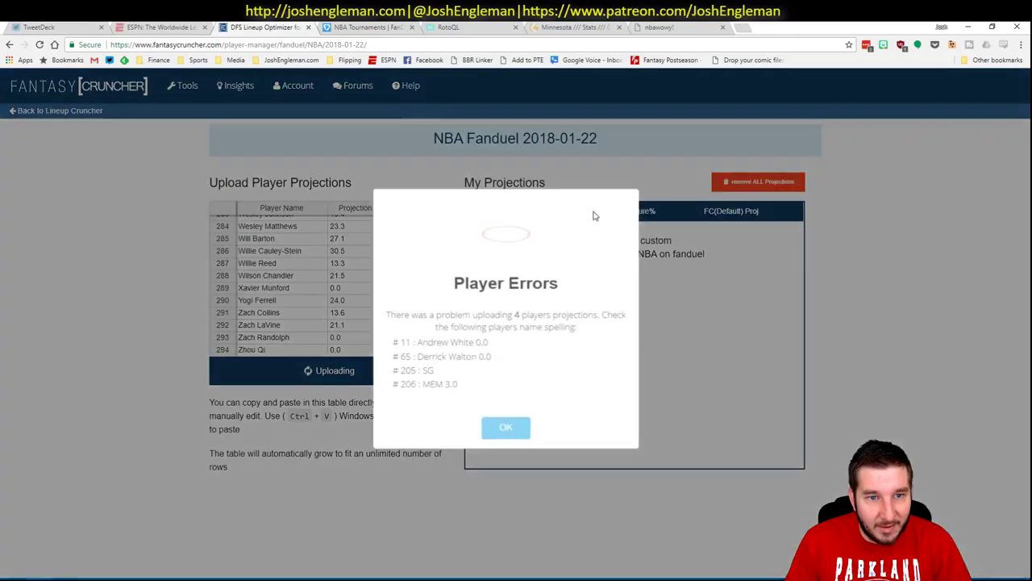
pyautogui.click(506, 424)
# Switch to Excel, collapse the expanded player rows in the FanDuel projection pivot table on the Daily sheet, and copy the projections again
pyautogui.hotkey('alt', 'Tab')
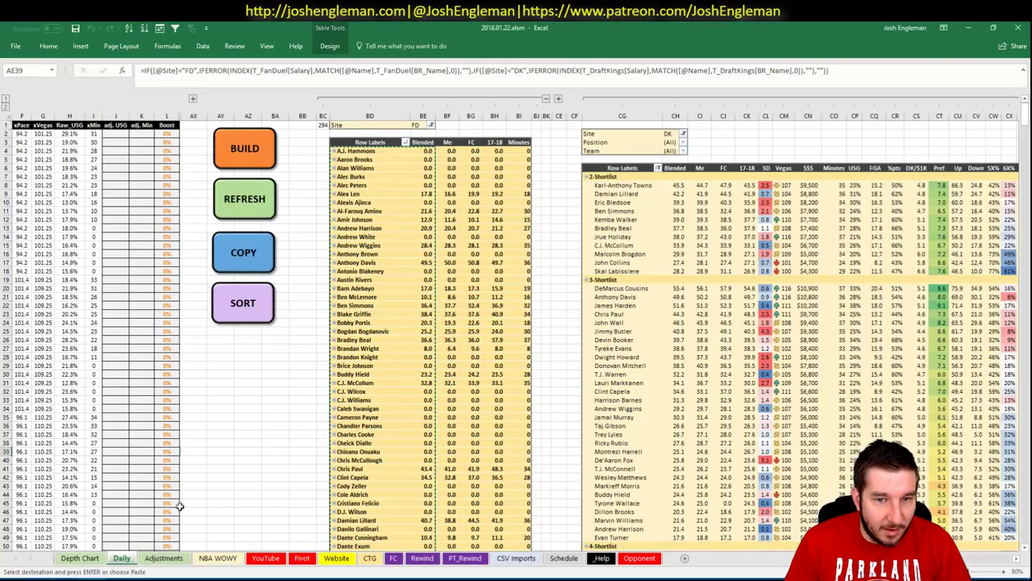
pyautogui.rightClick(337, 320)
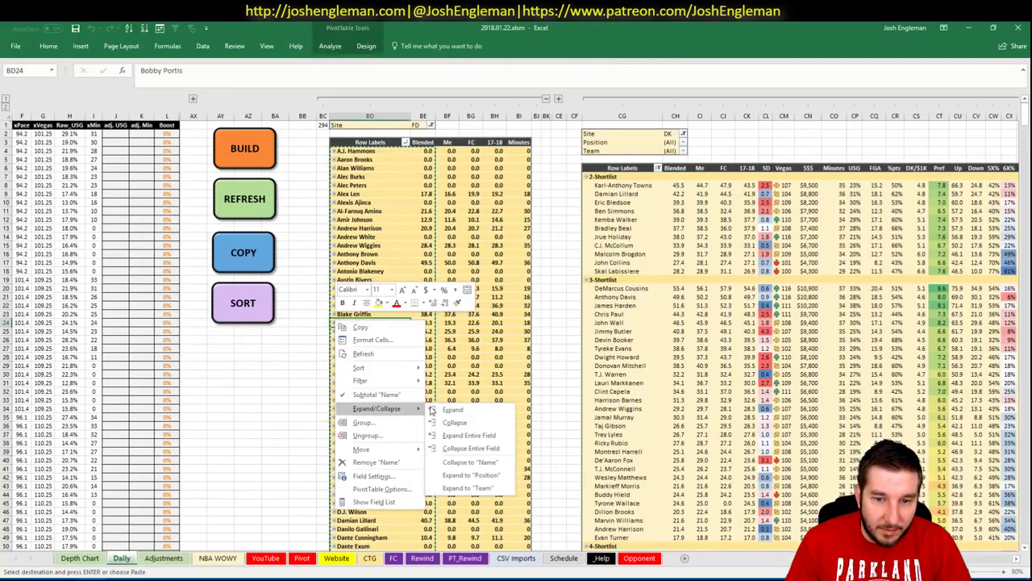
pyautogui.click(311, 362)
pyautogui.click(247, 339)
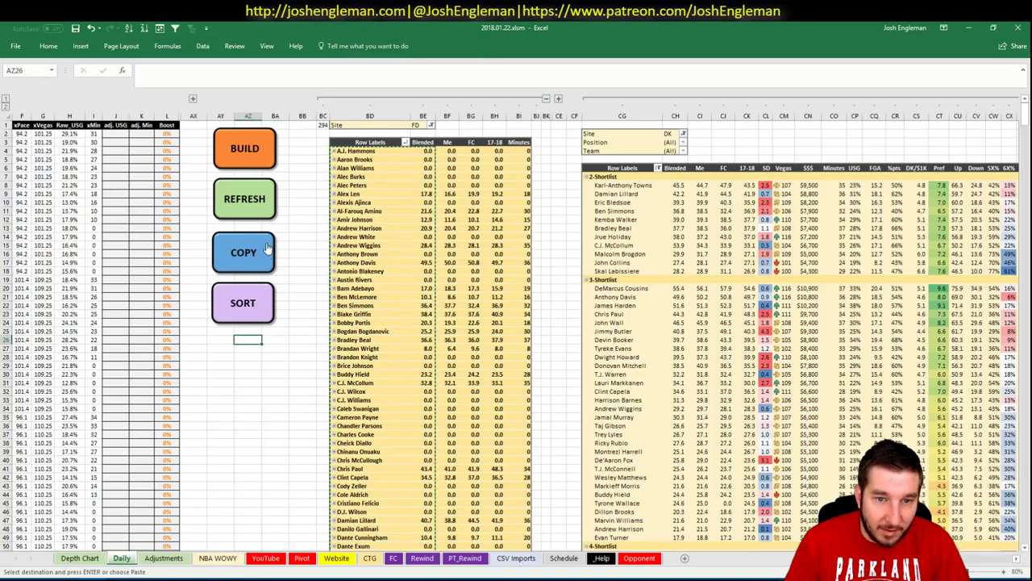
# In Fantasy Cruncher, clear the pasted rows from the upload table and remove all custom FanDuel projections
pyautogui.hotkey('alt', 'Tab')
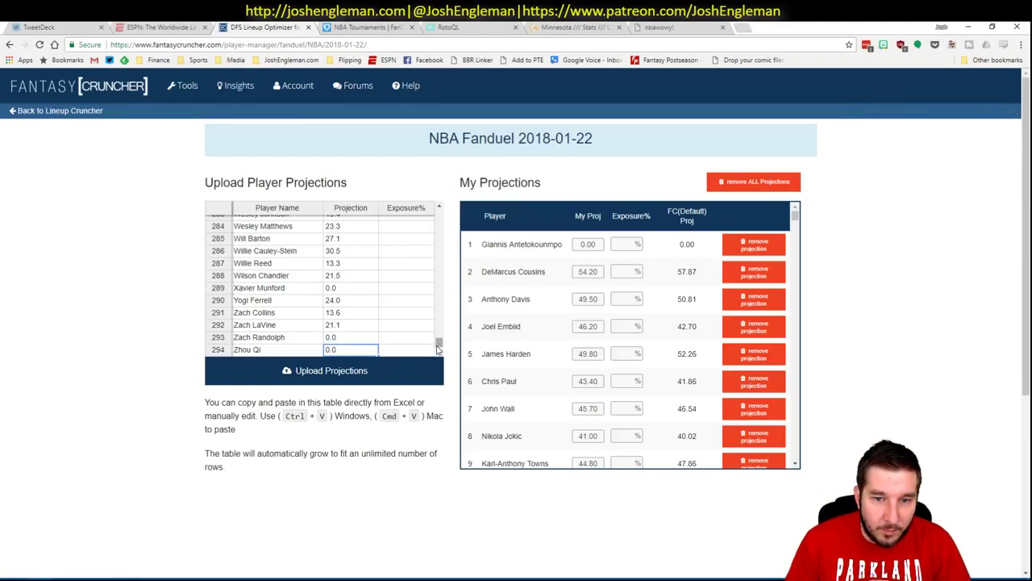
pyautogui.moveTo(438, 343); pyautogui.dragTo(432, 195)
pyautogui.click(287, 223)
pyautogui.hotkey('ctrl', 'v')
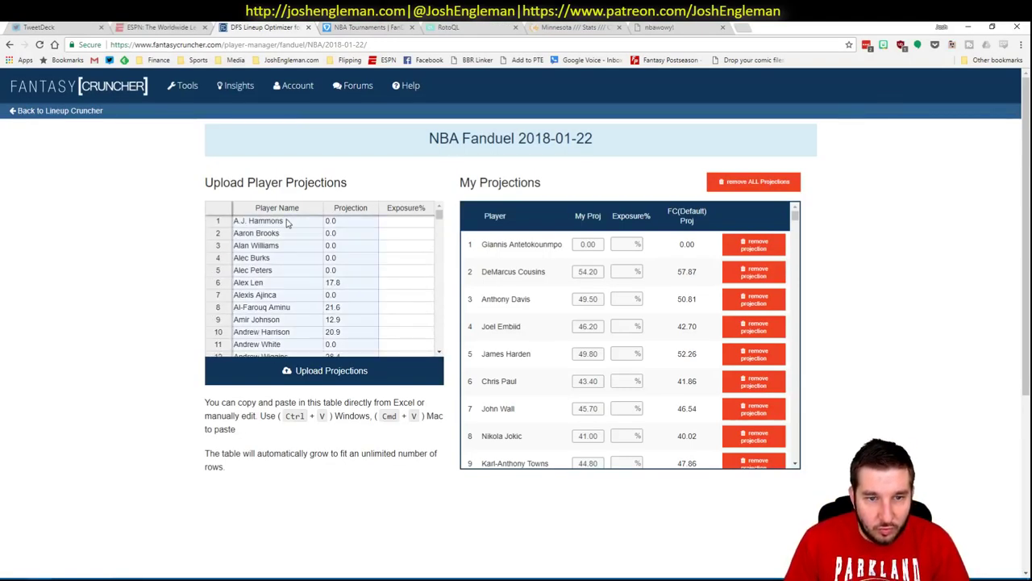
pyautogui.press('Delete')
pyautogui.hotkey('alt', 'Tab')
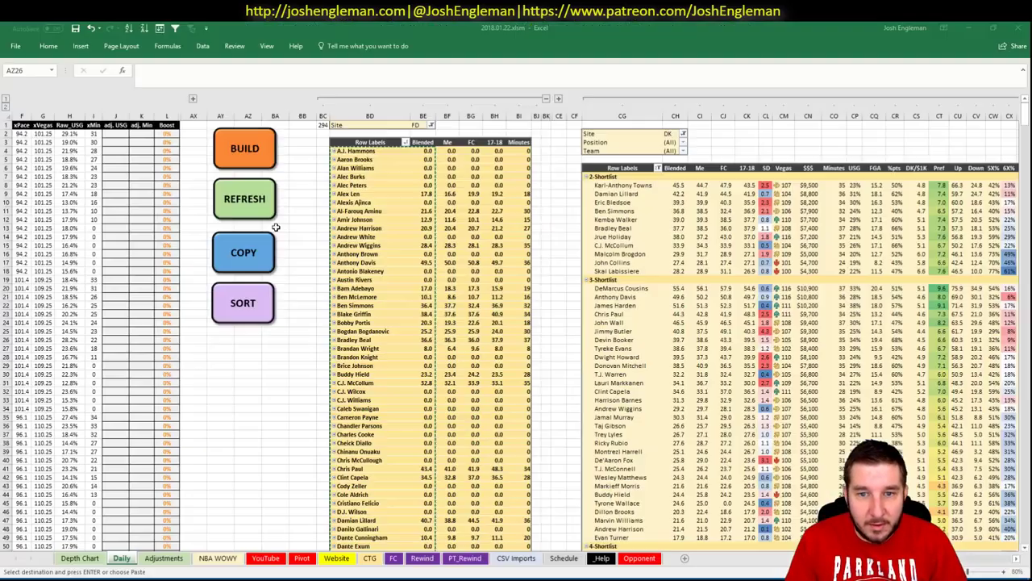
pyautogui.hotkey('alt', 'Tab')
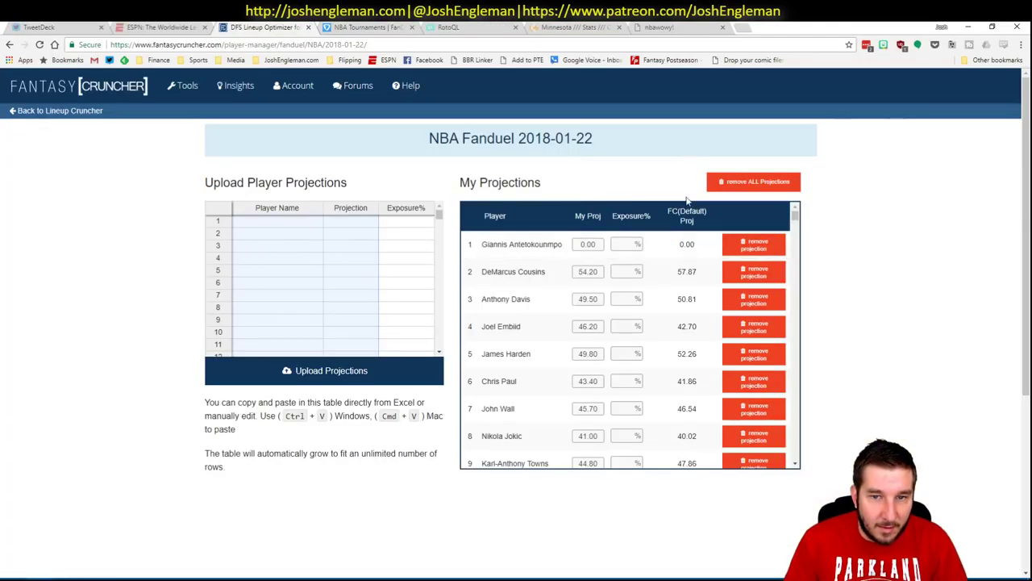
pyautogui.click(725, 183)
pyautogui.click(541, 395)
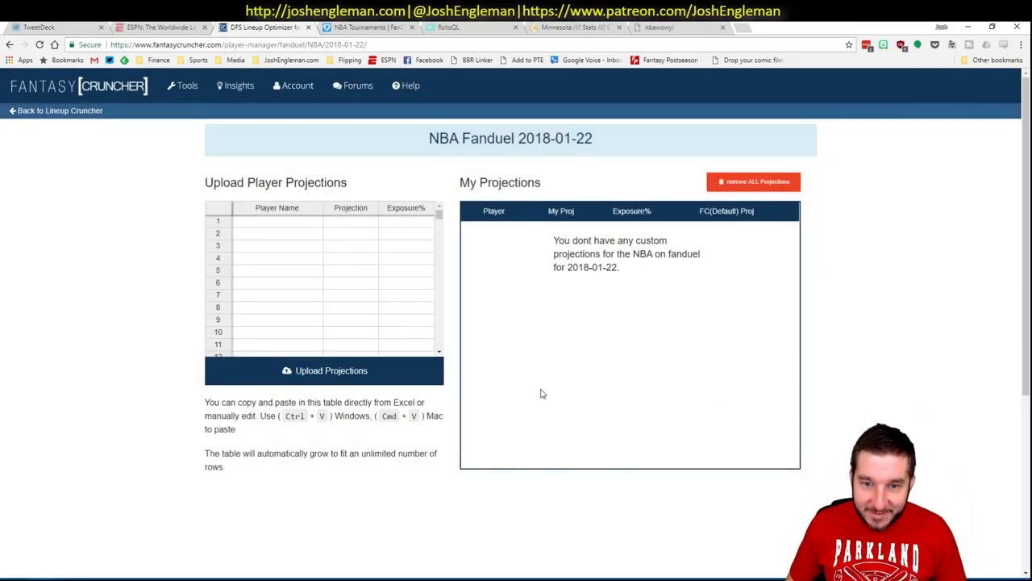
# Paste the recopied player names and projections into the empty upload table and upload them
pyautogui.click(258, 222)
pyautogui.hotkey('ctrl', 'v')
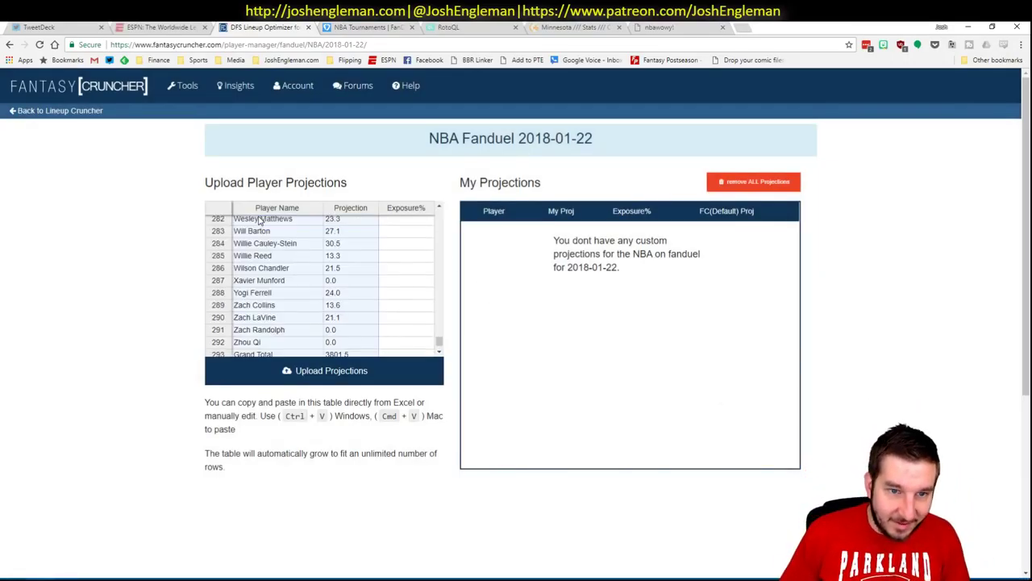
pyautogui.click(316, 379)
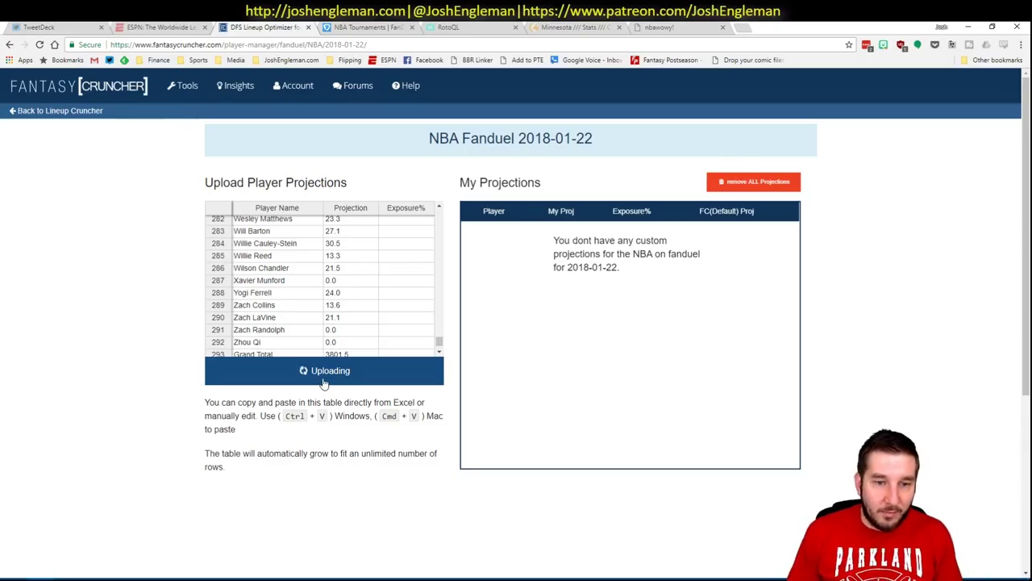
# In Excel, check where the copied FanDuel projection range ends on the Daily sheet, copying it again to recheck its last rows
pyautogui.hotkey('alt', 'Tab')
pyautogui.scroll(-20, 287, 385)
pyautogui.scroll(-20, 287, 386)
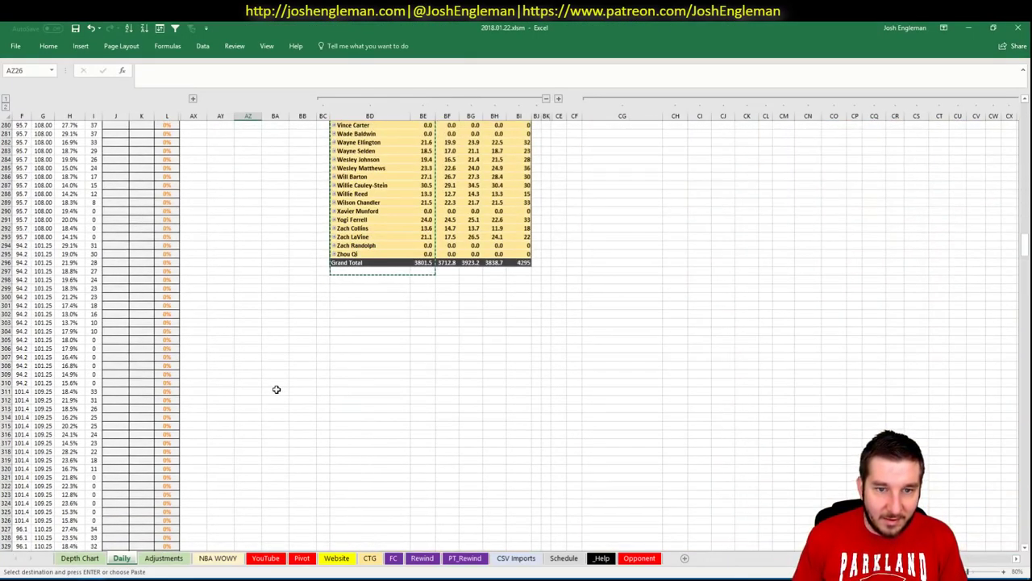
pyautogui.press('Escape')
pyautogui.hotkey('ctrl', 'Home')
pyautogui.click(420, 327)
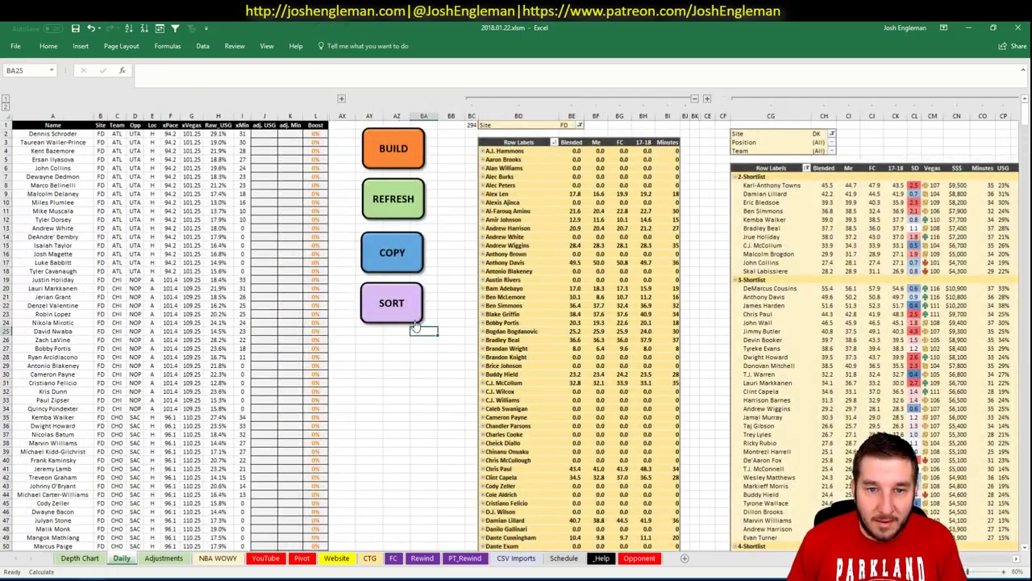
pyautogui.click(401, 246)
pyautogui.scroll(-20, 475, 358)
pyautogui.scroll(-20, 474, 357)
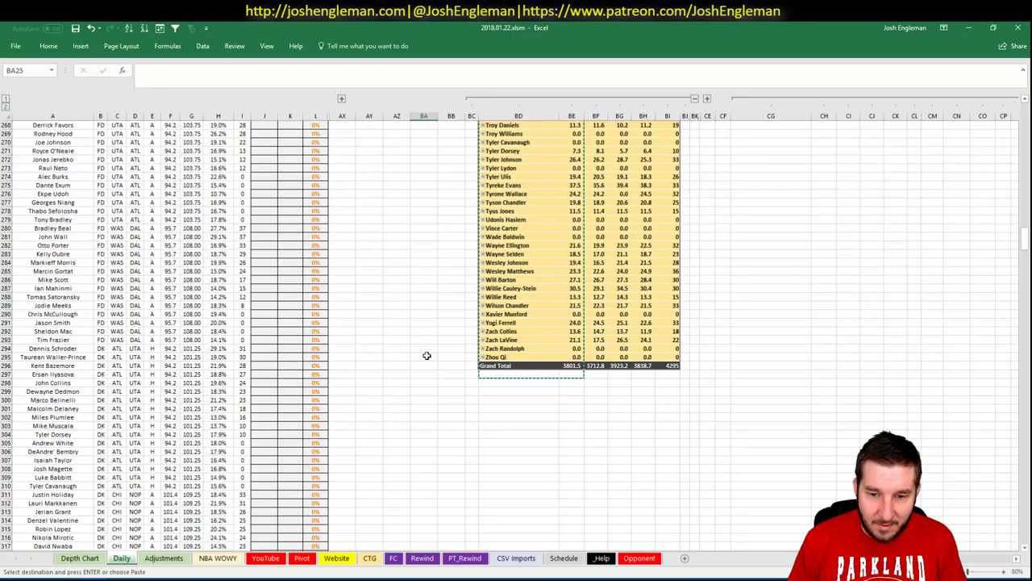
pyautogui.press('Return')
pyautogui.hotkey('ctrl', 'Home')
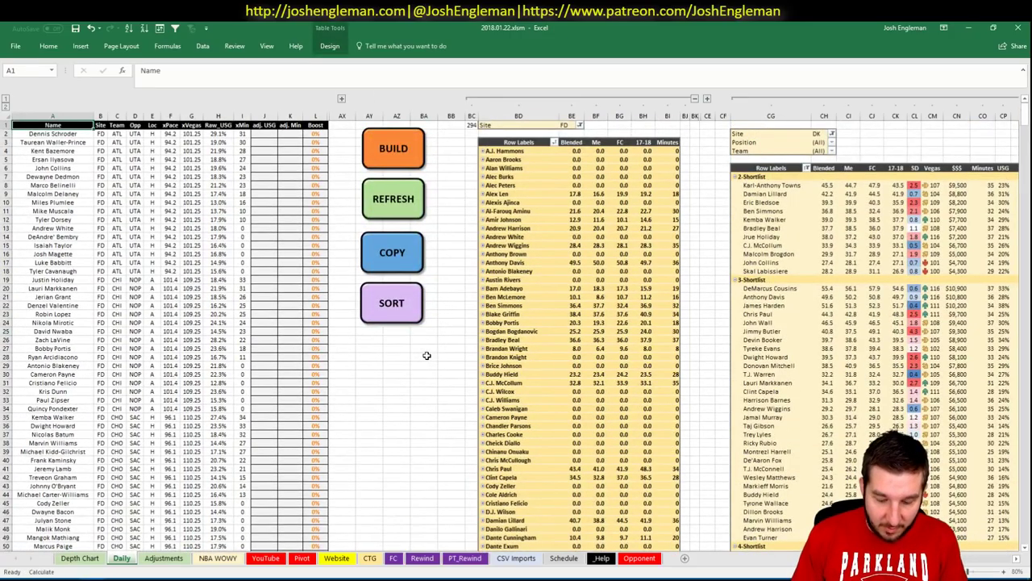
# Switch to Fantasy Cruncher, dismiss the upload error report and return to the FanDuel lineup page
pyautogui.hotkey('alt', 'Tab')
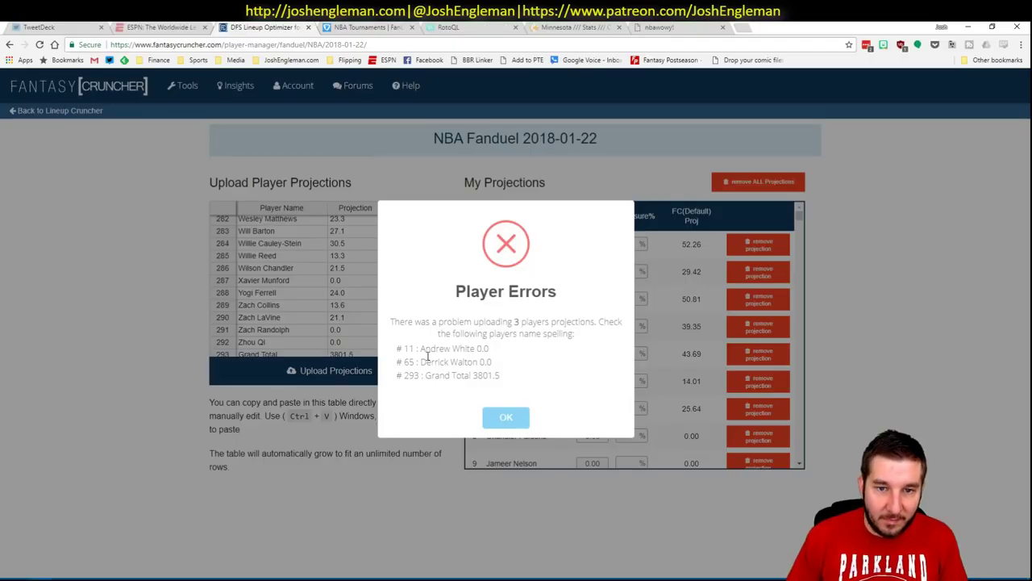
pyautogui.click(506, 417)
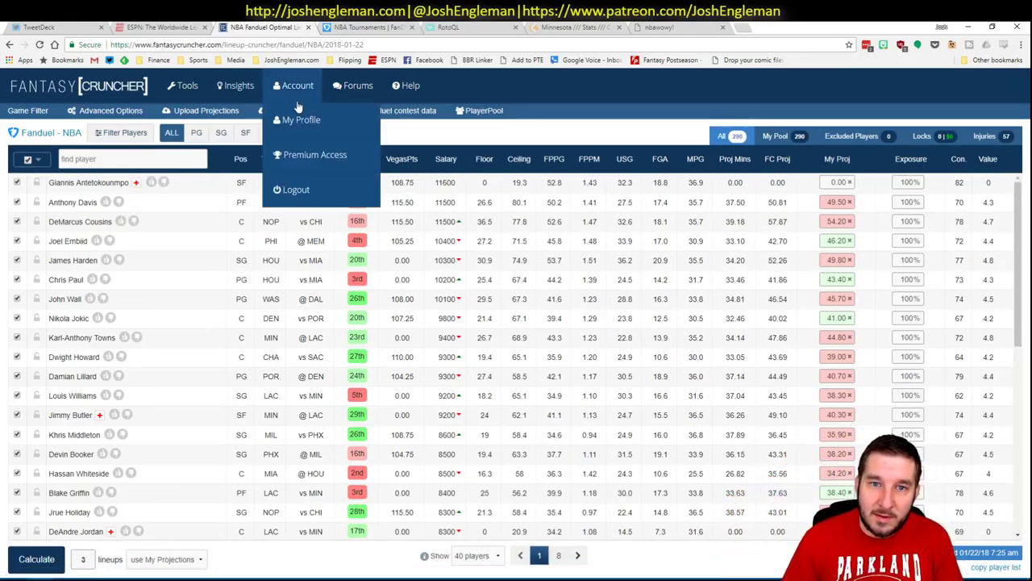
# Raise the randomness setting slightly in the advanced options and calculate 20 FanDuel lineups using My Projections
pyautogui.click(112, 110)
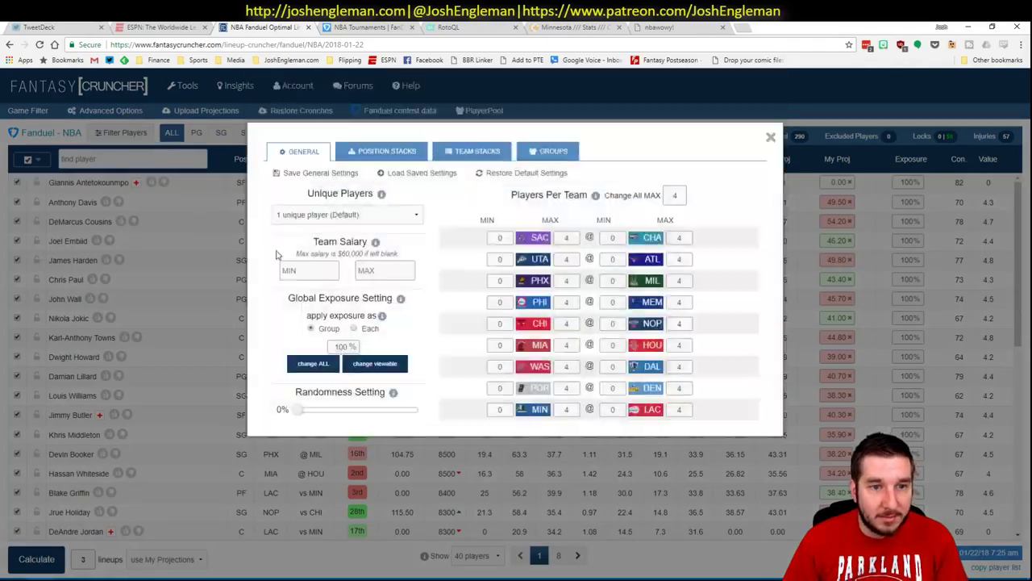
pyautogui.click(306, 412)
pyautogui.moveTo(306, 412); pyautogui.dragTo(314, 414)
pyautogui.click(771, 138)
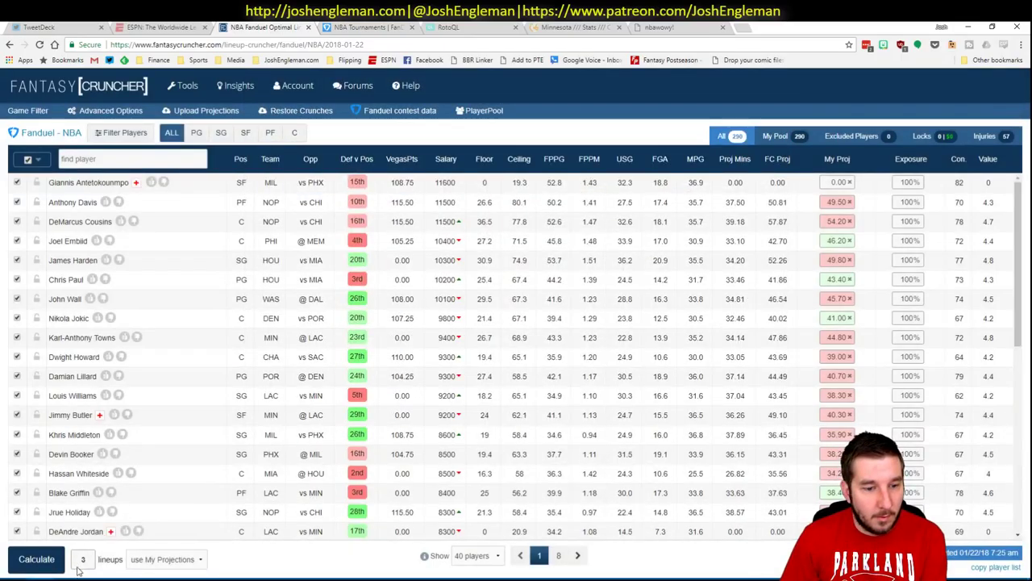
pyautogui.write('20')
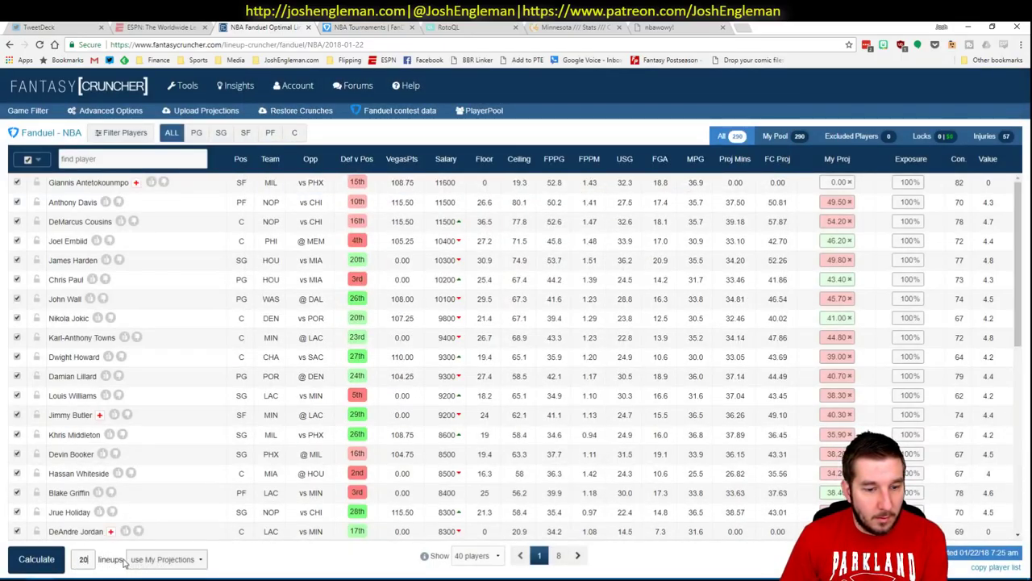
pyautogui.click(42, 560)
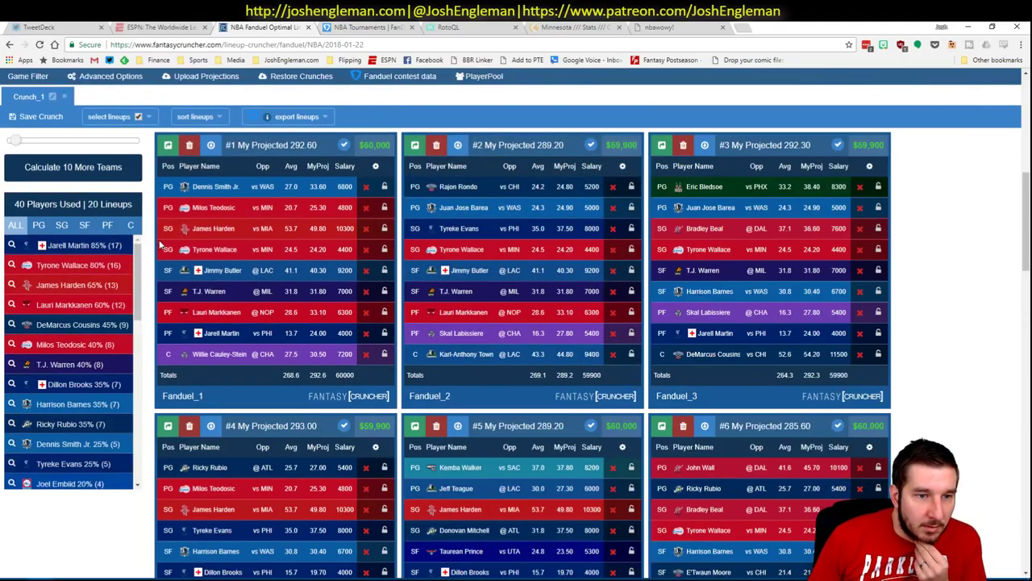
# Switch to Excel, swap the FanDuel upload columns on the Daily sheet for the shortlist pivot, and examine its players by position
pyautogui.hotkey('alt', 'Tab')
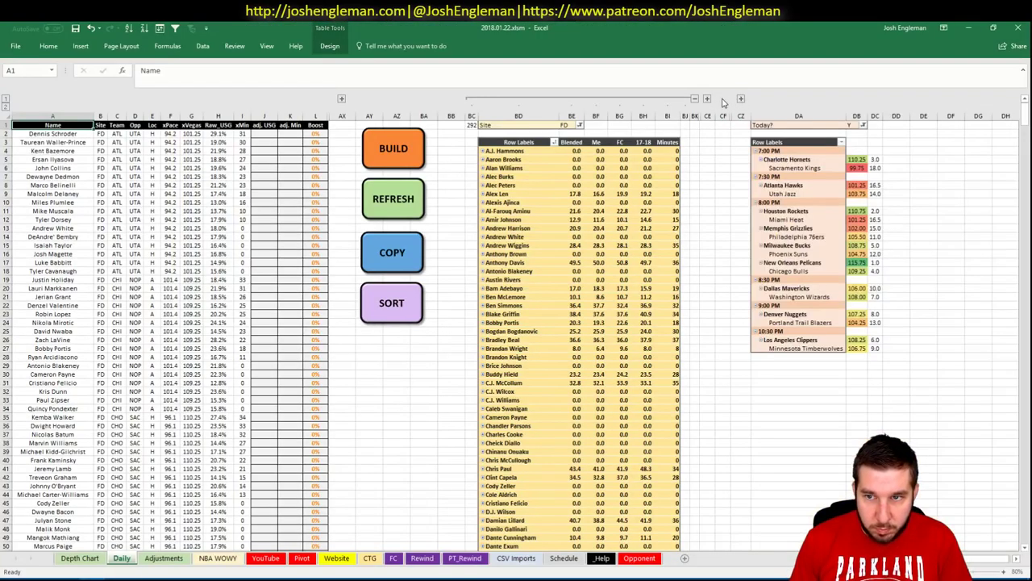
pyautogui.click(707, 98)
pyautogui.click(527, 99)
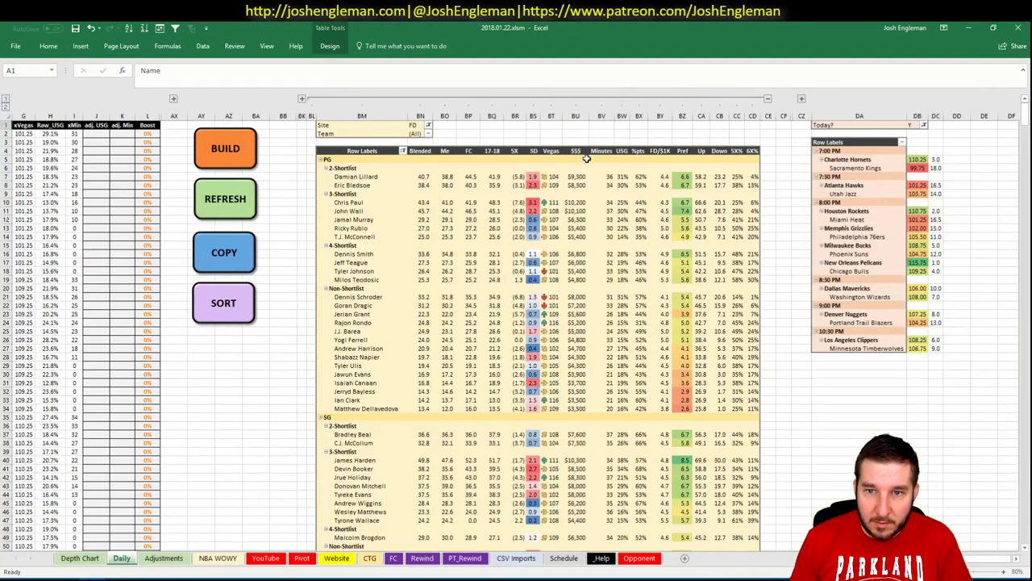
pyautogui.scroll(-20, 622, 282)
pyautogui.scroll(-1, 625, 290)
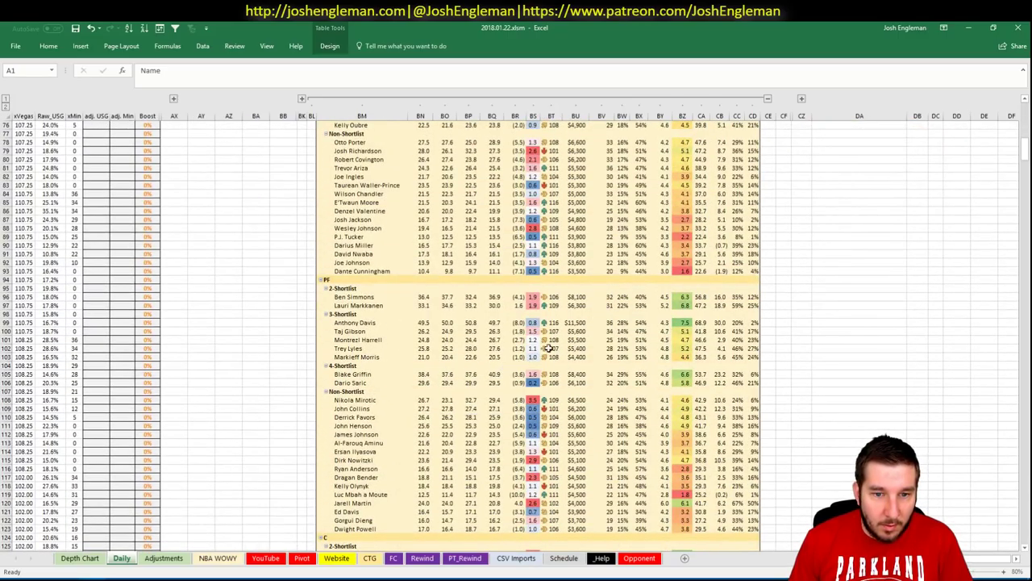
pyautogui.scroll(9, 548, 348)
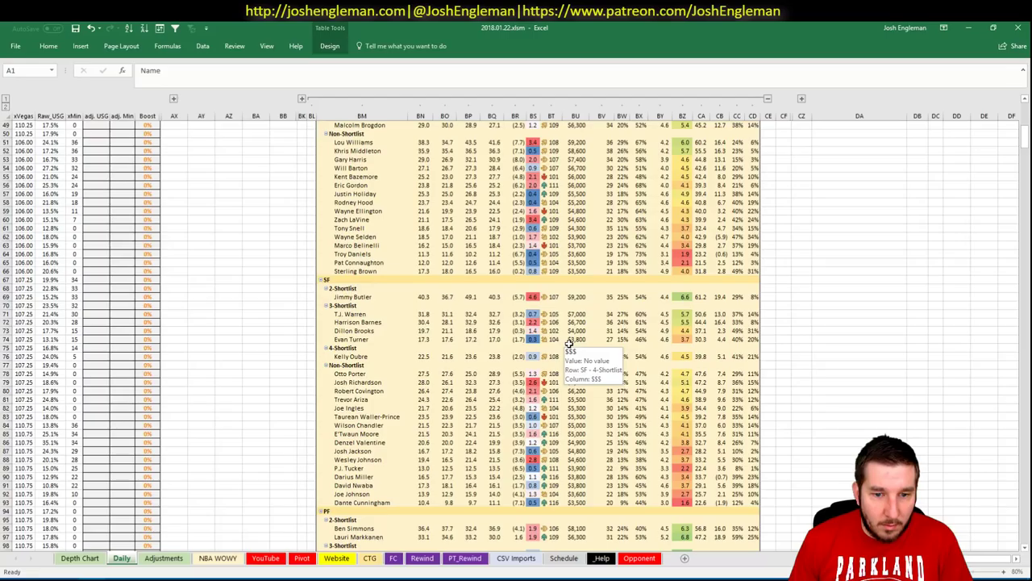
pyautogui.scroll(-10, 569, 345)
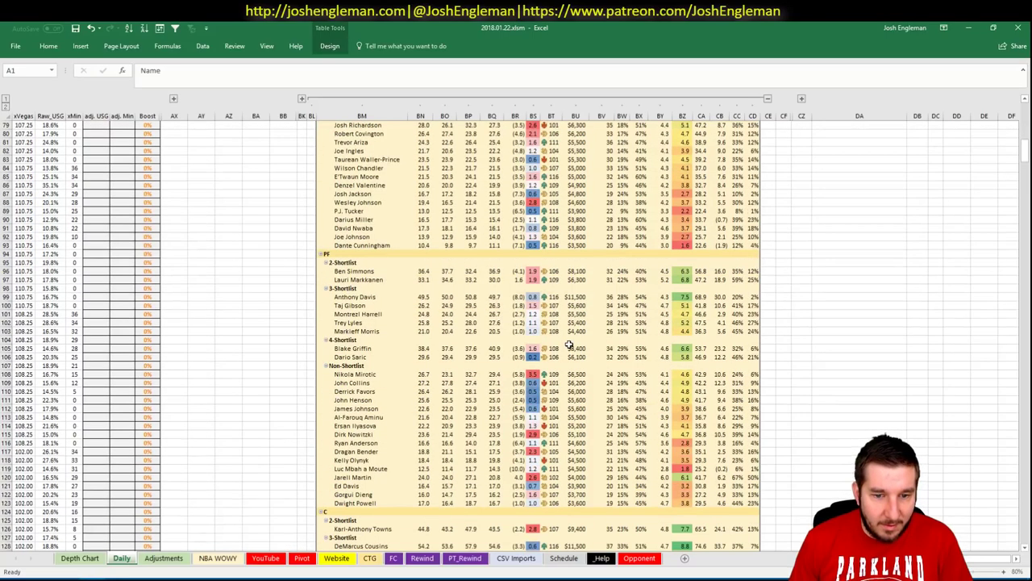
# Search the Daily sheet for martin
pyautogui.hotkey('ctrl', 'f')
pyautogui.write('a')
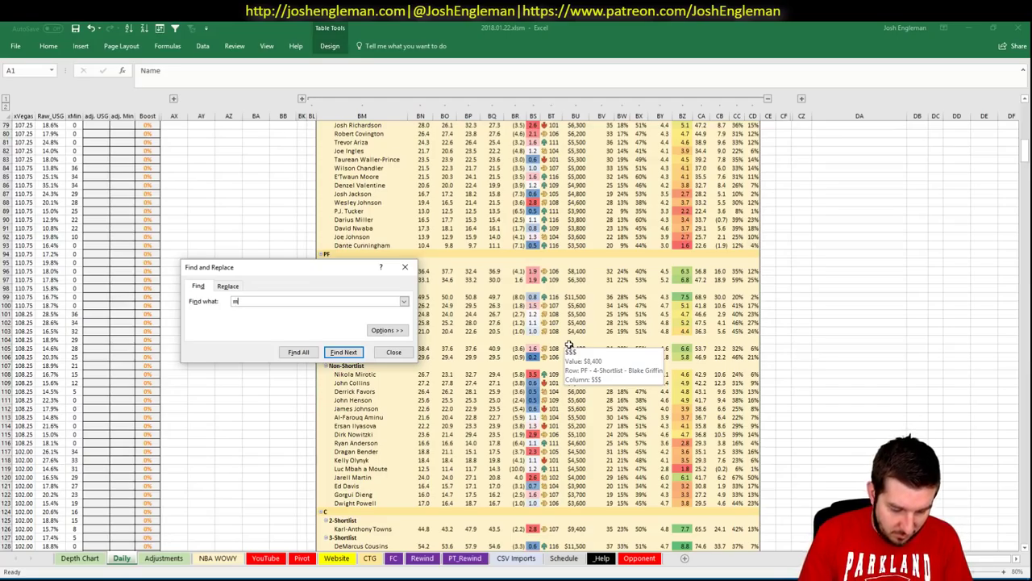
pyautogui.write('artin')
pyautogui.press('Return')
pyautogui.press('Return')
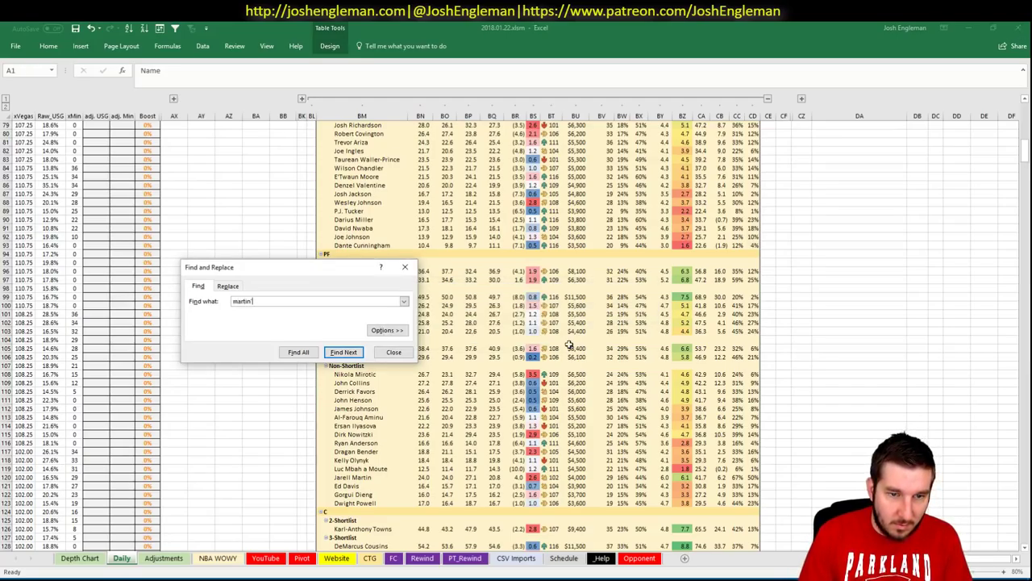
pyautogui.press('Escape')
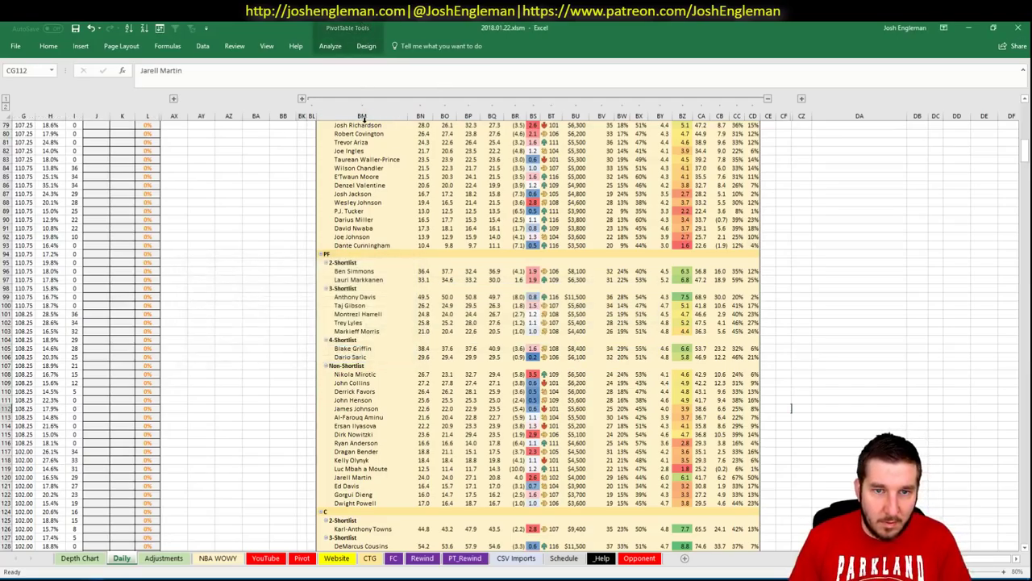
# Search the shortlist pivot's name column for martin and examine Jarell Martin's projection and value figures
pyautogui.click(364, 117)
pyautogui.hotkey('ctrl', 'f')
pyautogui.write('t')
pyautogui.press('Return')
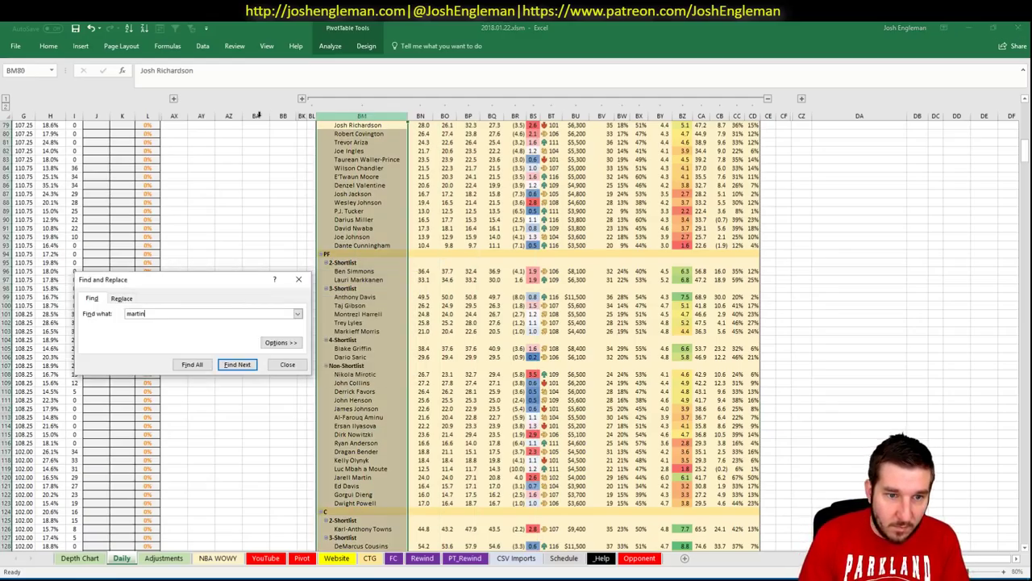
pyautogui.press('Escape')
pyautogui.moveTo(468, 469); pyautogui.dragTo(508, 472)
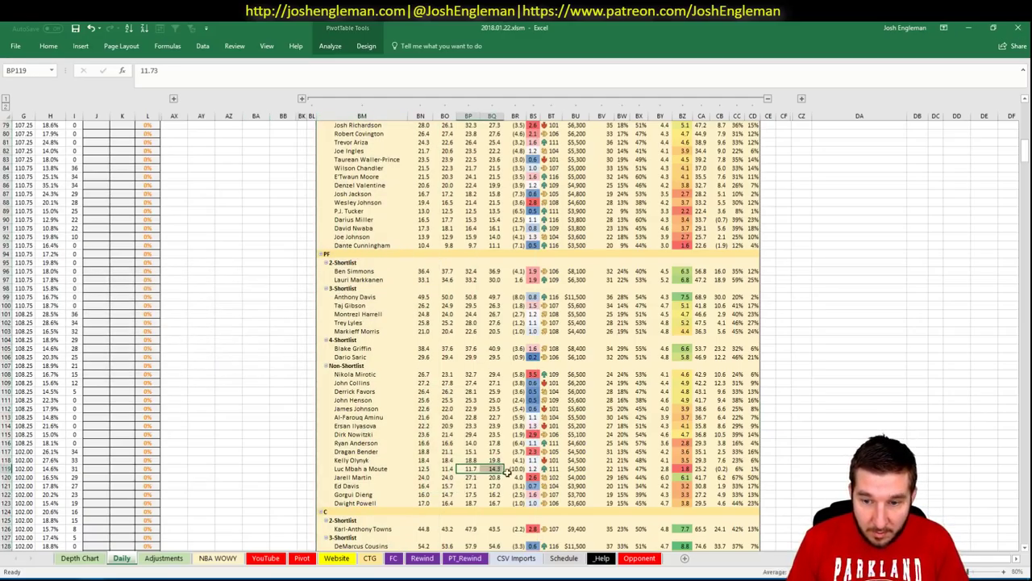
pyautogui.click(640, 477)
pyautogui.click(661, 477)
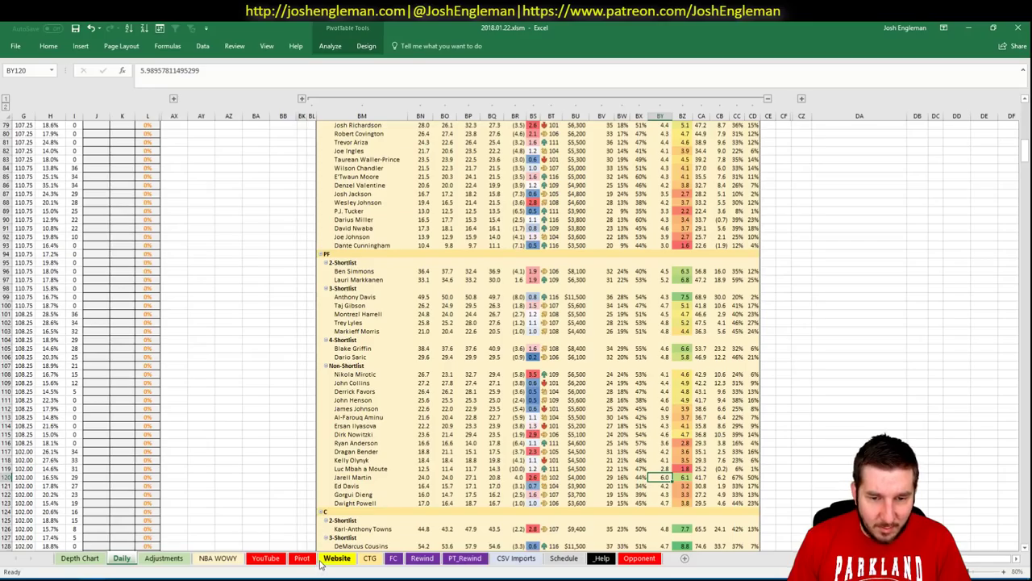
# On the YouTube sheet, correct the misspelled Memphis power forward in the shortlist table to Jarell Martin
pyautogui.click(265, 558)
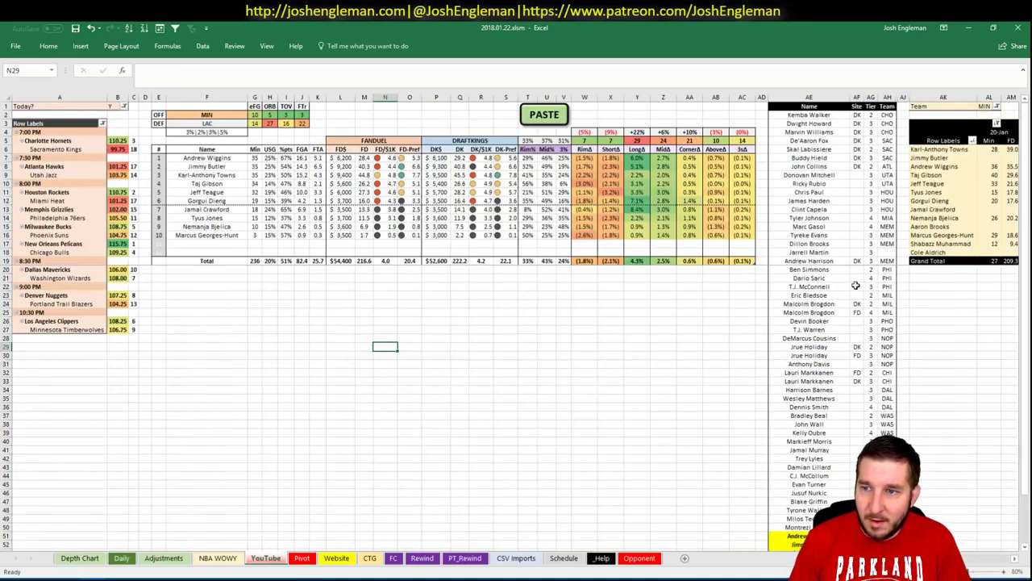
pyautogui.click(813, 253)
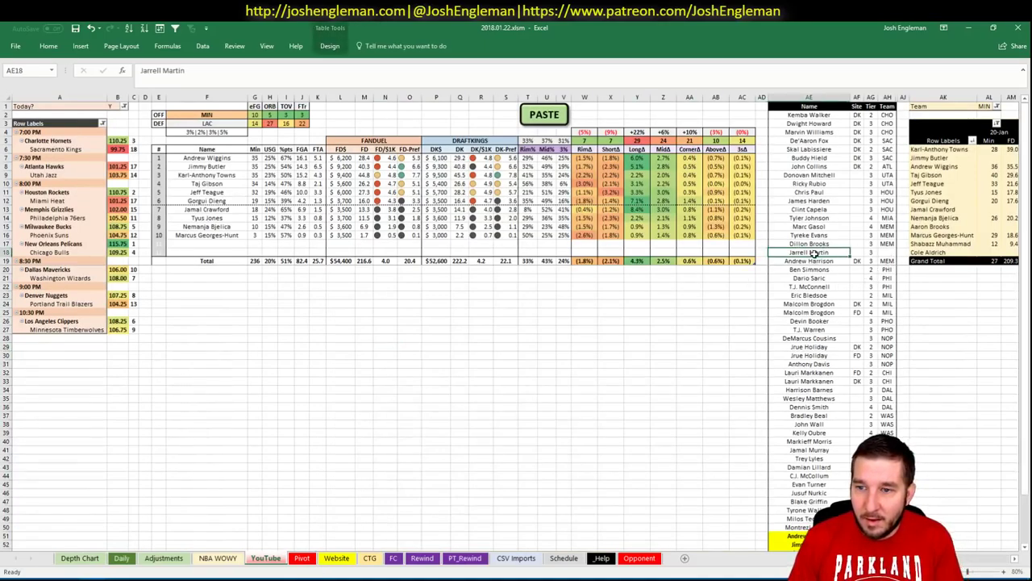
pyautogui.click(161, 559)
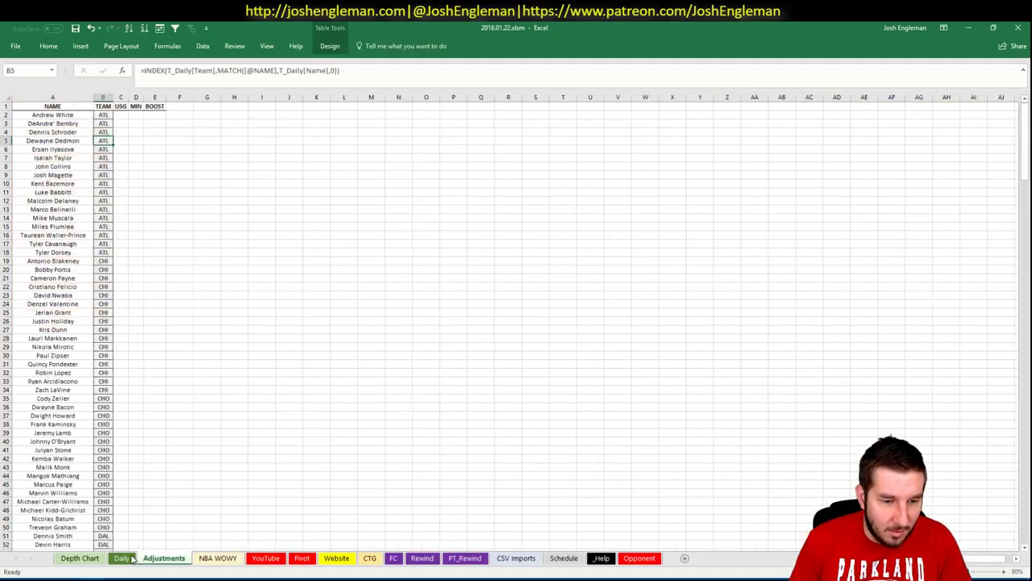
pyautogui.moveTo(137, 554); pyautogui.dragTo(115, 560)
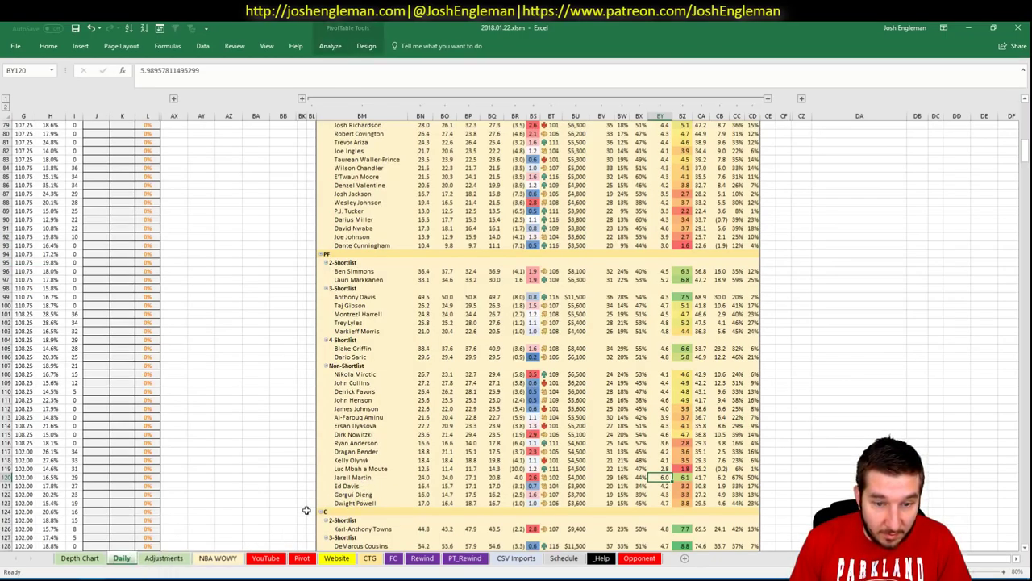
pyautogui.click(265, 558)
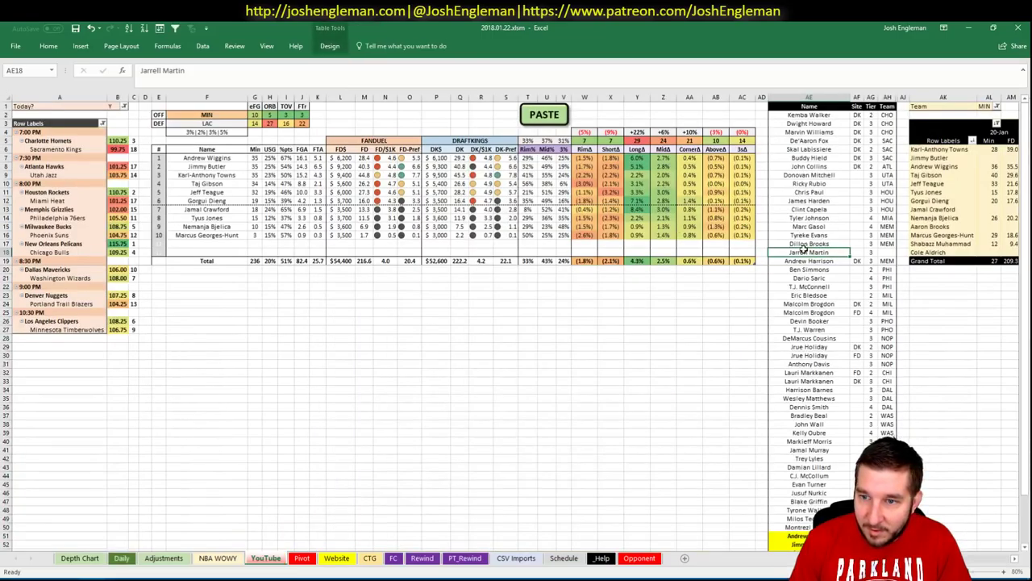
pyautogui.doubleClick(796, 252)
pyautogui.press('BackSpace')
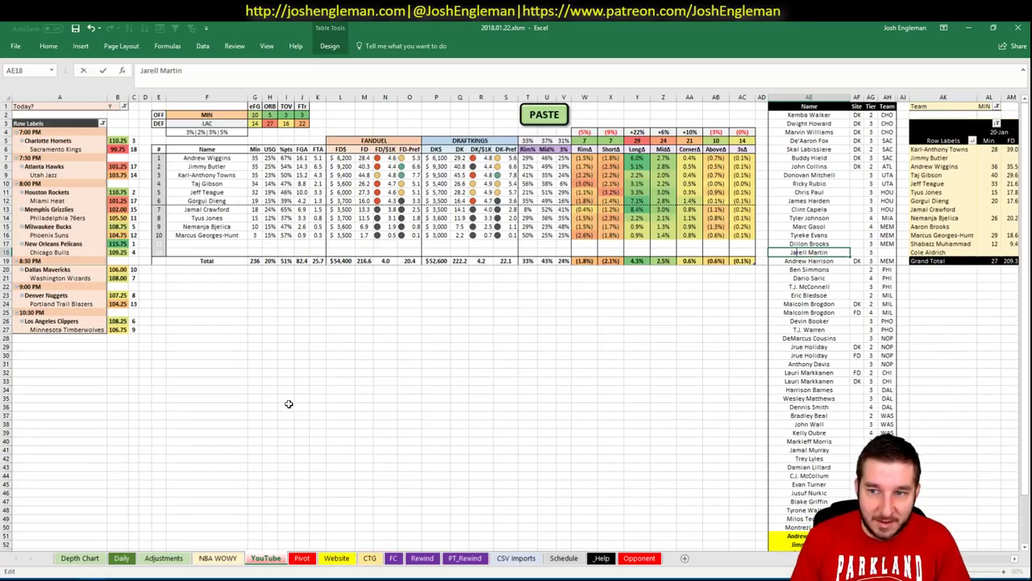
# Switch to Fantasy Cruncher and filter the generated lineups to those containing James Harden, DeMarcus Cousins and Jarell Martin
pyautogui.moveTo(56, 579)
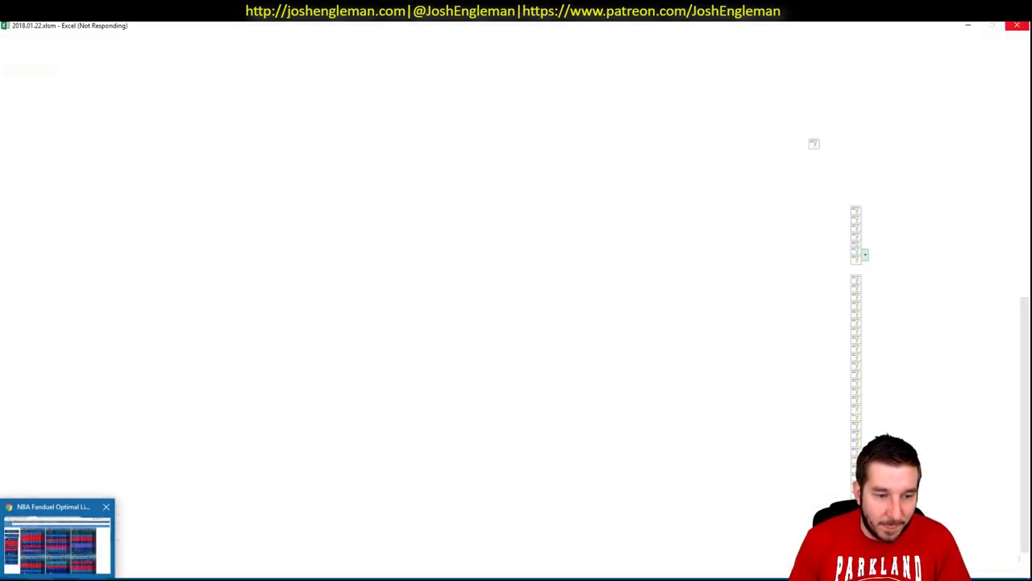
pyautogui.click(56, 540)
pyautogui.click(56, 540)
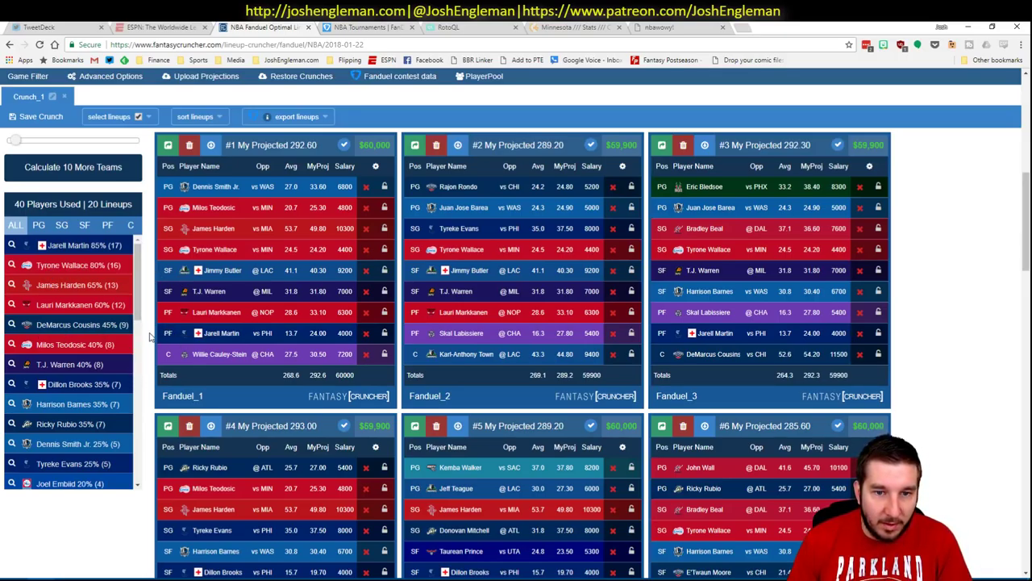
pyautogui.hotkey('alt', 'Tab')
pyautogui.hotkey('alt', 'Tab')
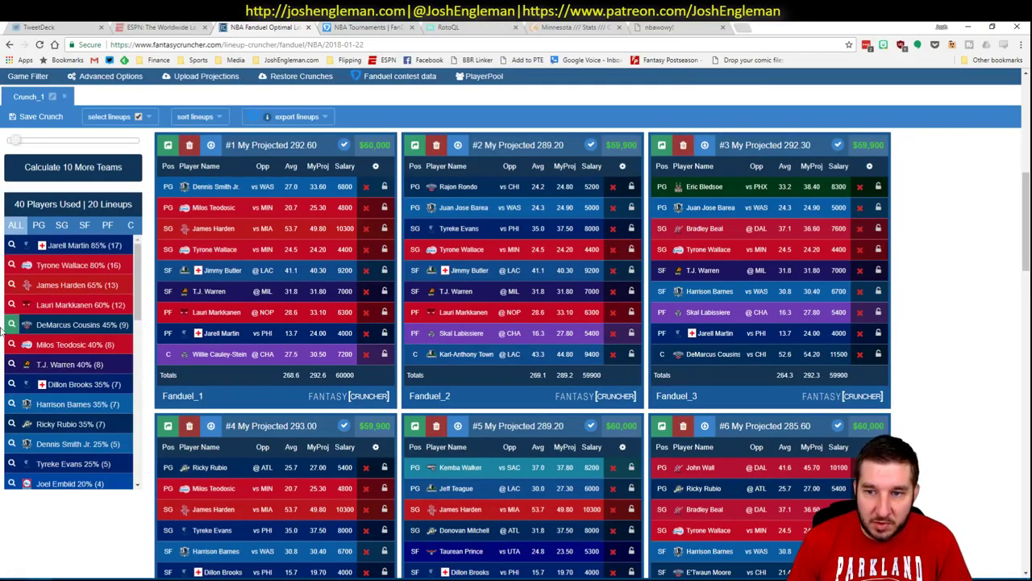
pyautogui.click(12, 284)
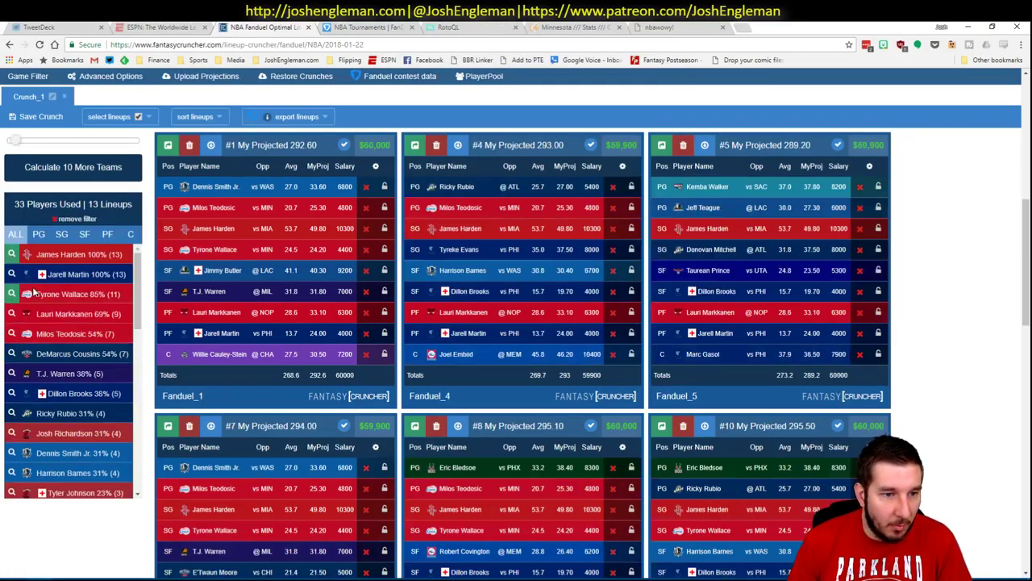
pyautogui.click(11, 353)
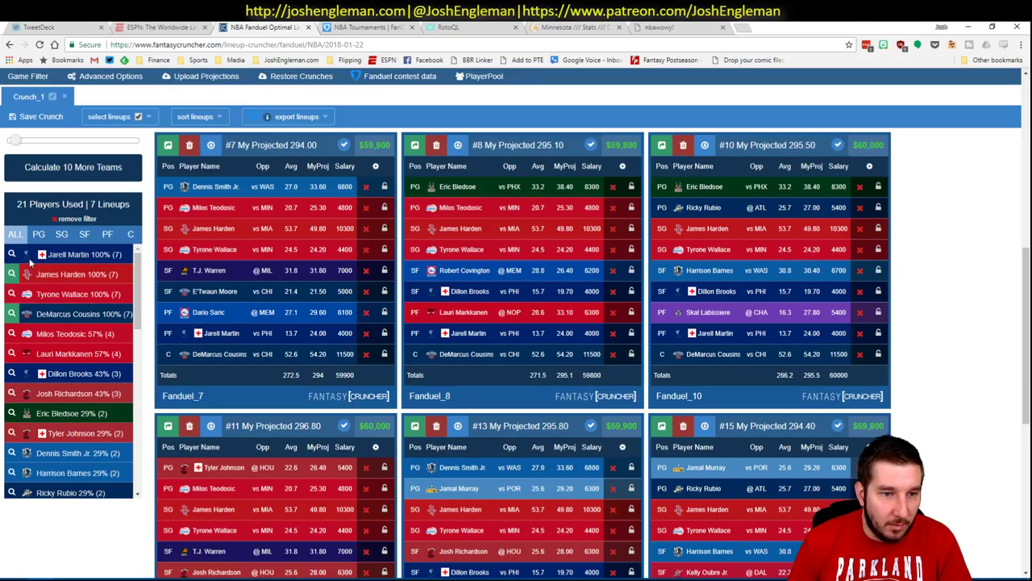
pyautogui.click(12, 254)
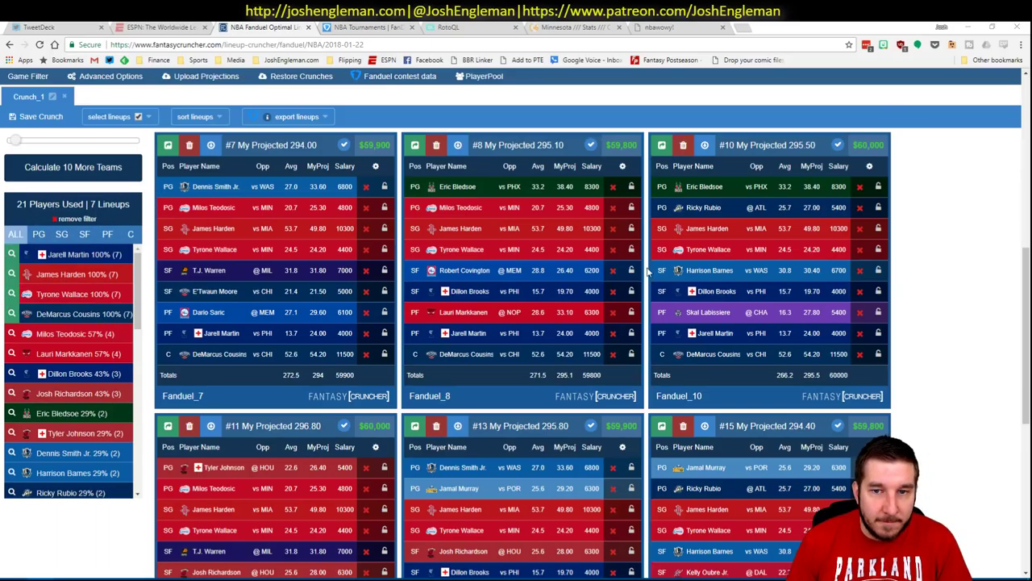
# Switch to Excel and examine the Daily sheet's FanDuel shortlist pivot from the point guards down to the centers
pyautogui.hotkey('alt', 'Tab')
pyautogui.hotkey('alt', 'Tab')
pyautogui.hotkey('alt', 'Tab')
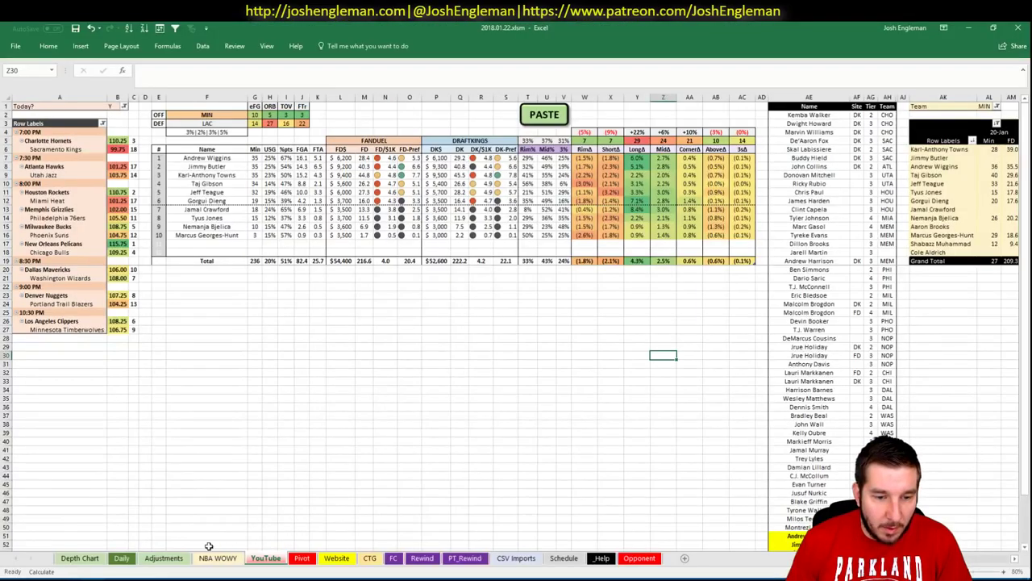
pyautogui.click(121, 557)
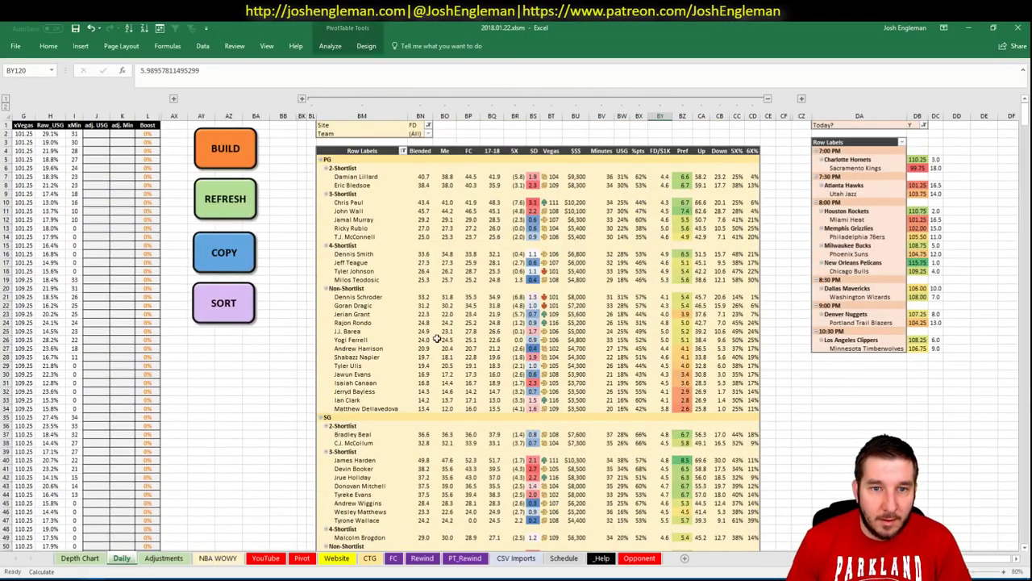
pyautogui.hotkey('alt', 'Tab')
pyautogui.hotkey('alt', 'Tab')
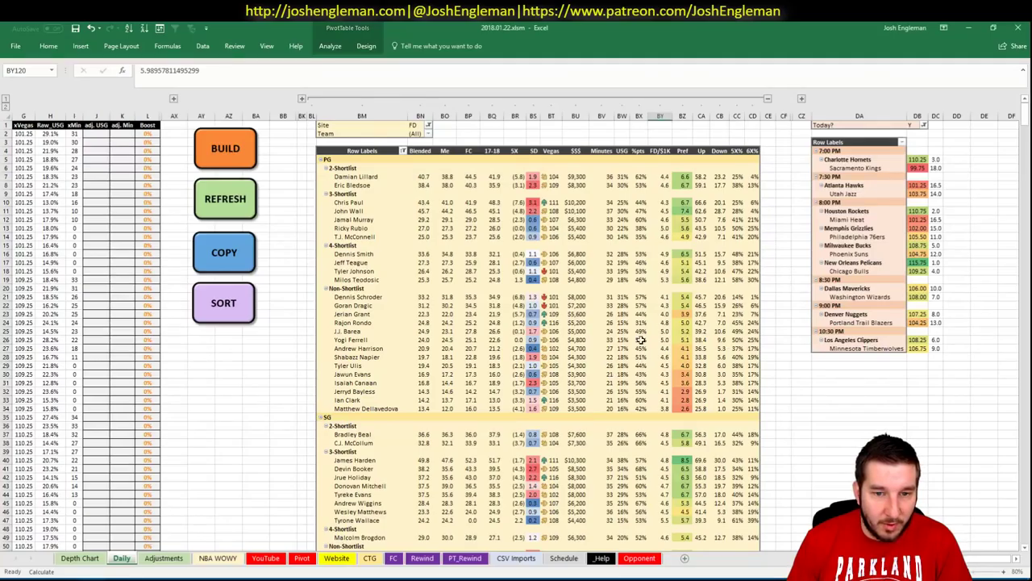
pyautogui.scroll(-6, 277, 358)
pyautogui.scroll(-20, 280, 354)
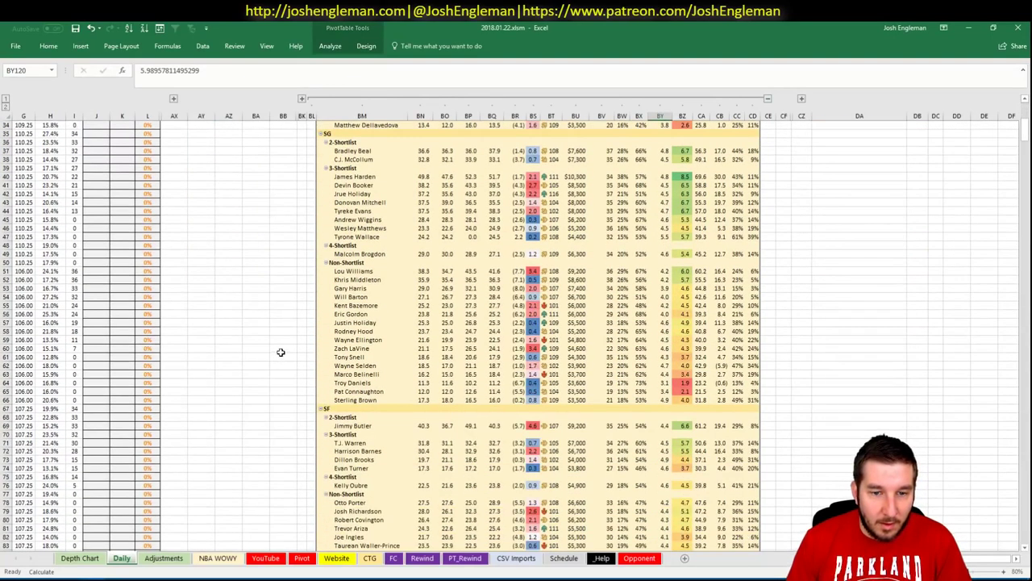
pyautogui.scroll(-3, 282, 348)
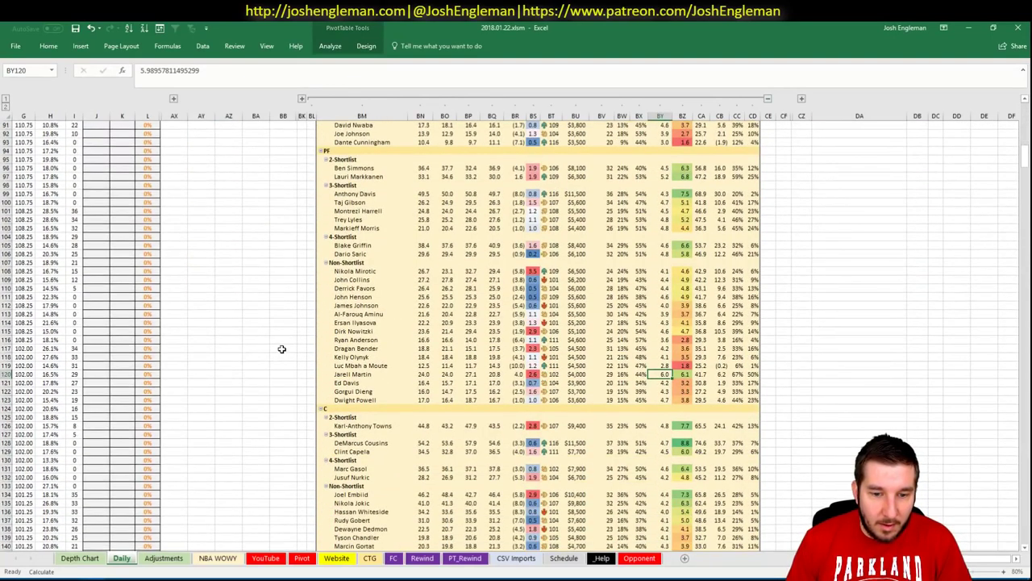
# Return to Fantasy Cruncher, clear the player filter, and from the centers show only the lineups containing Karl-Anthony Towns
pyautogui.hotkey('alt', 'Tab')
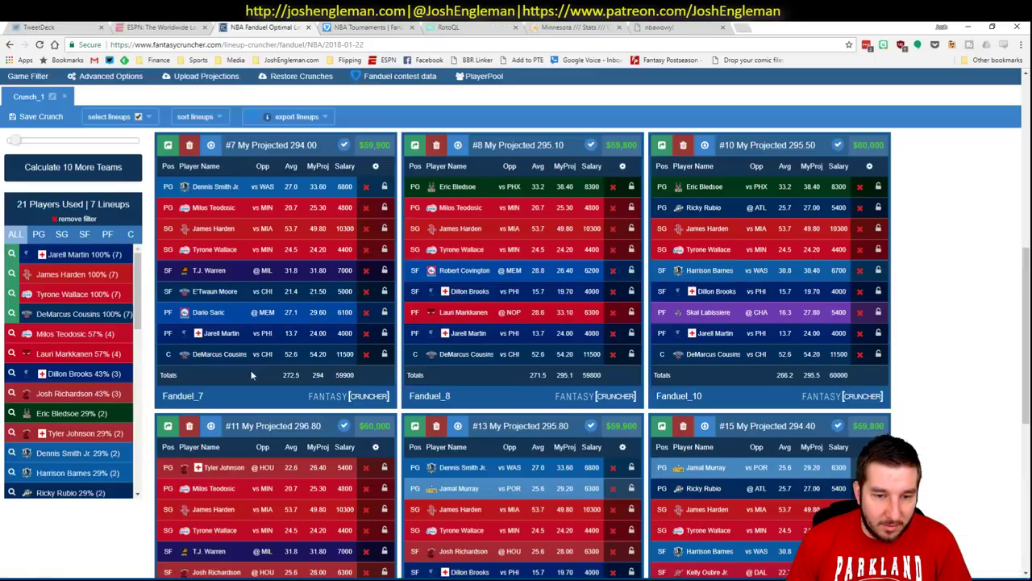
pyautogui.click(39, 167)
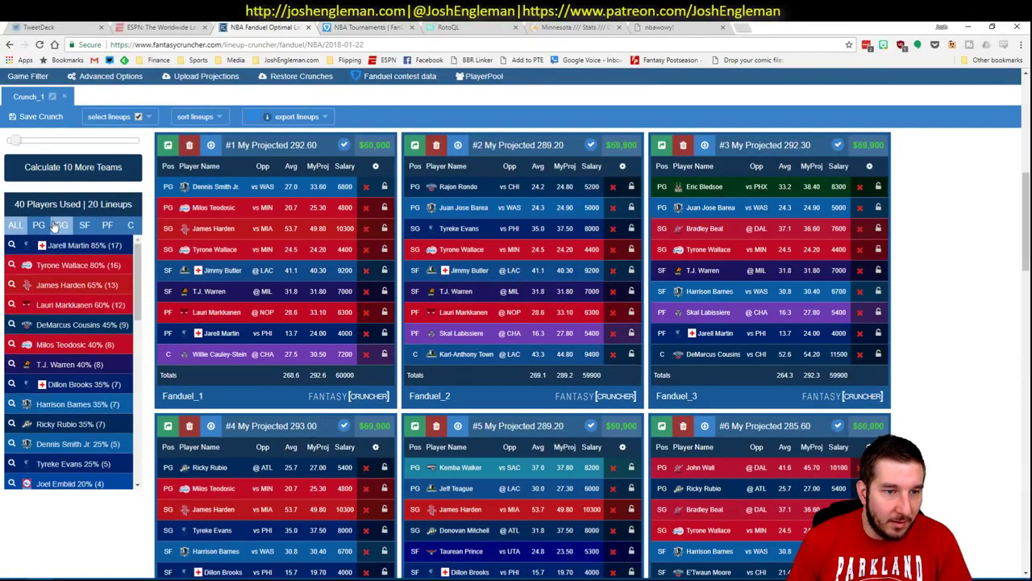
pyautogui.click(128, 226)
pyautogui.click(29, 308)
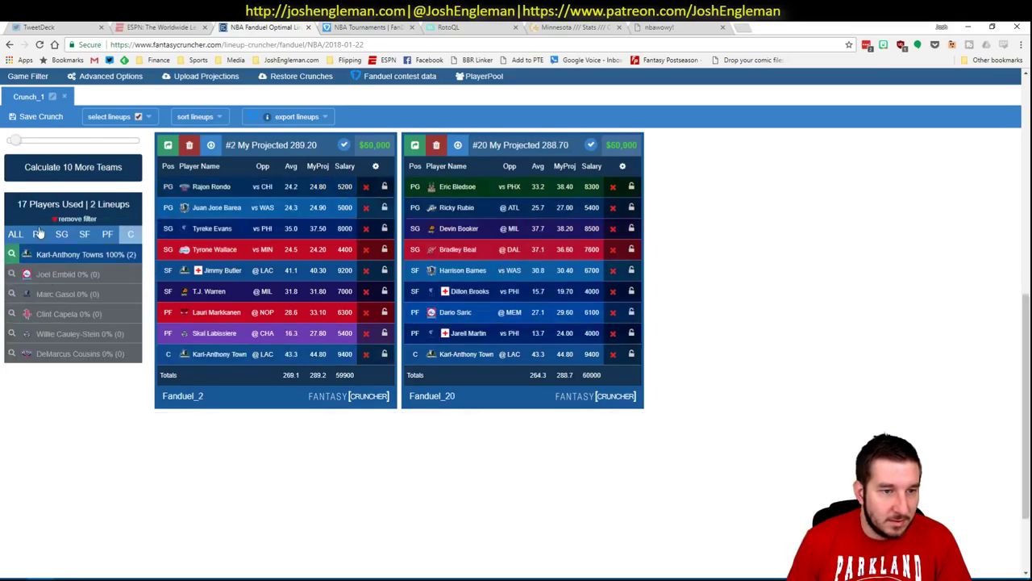
pyautogui.click(37, 233)
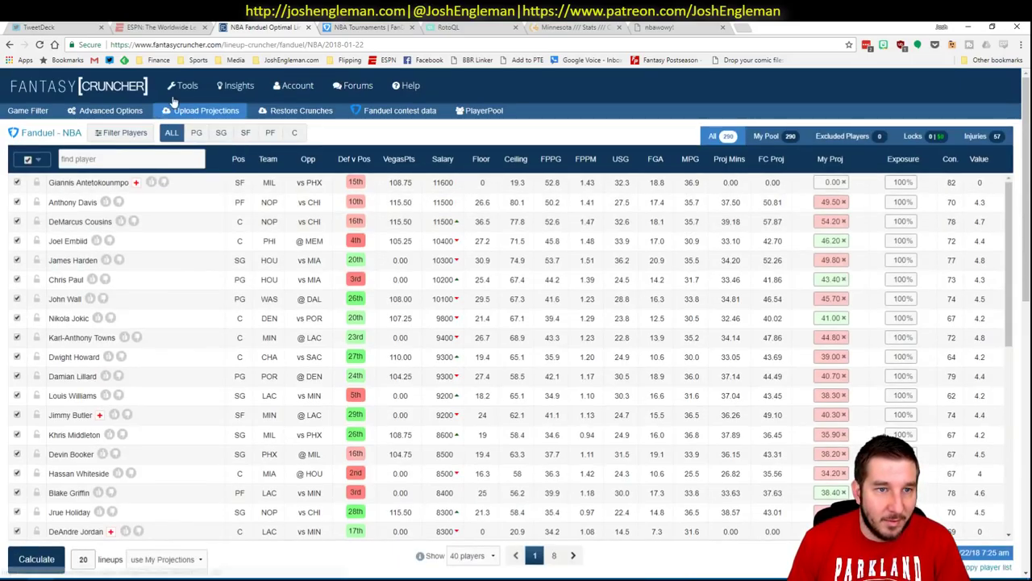
# Switch to Excel, collapse the Daily sheet's shortlist pivot columns and expand the alphabetical FanDuel projection columns
pyautogui.moveTo(187, 87)
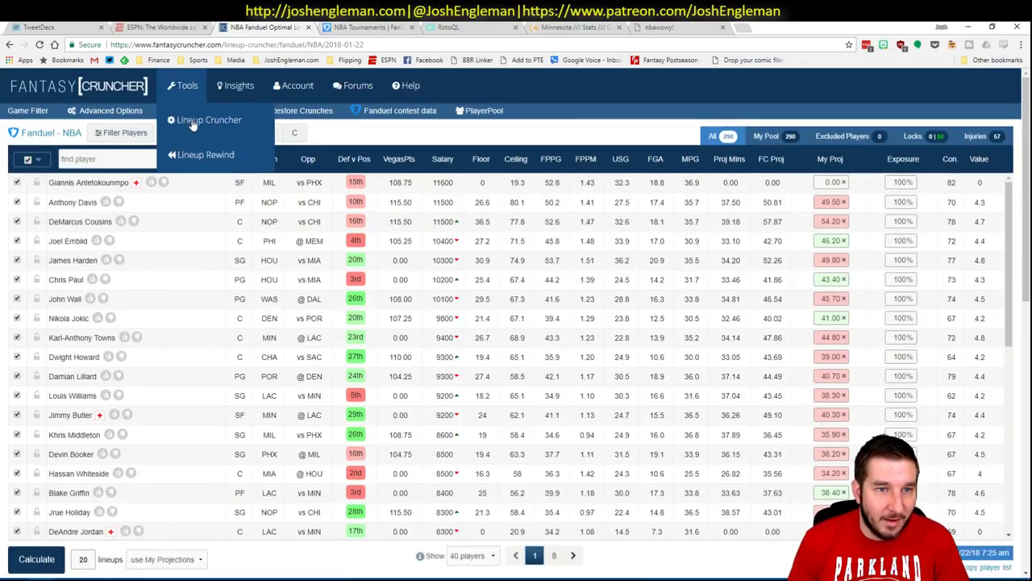
pyautogui.moveTo(193, 122)
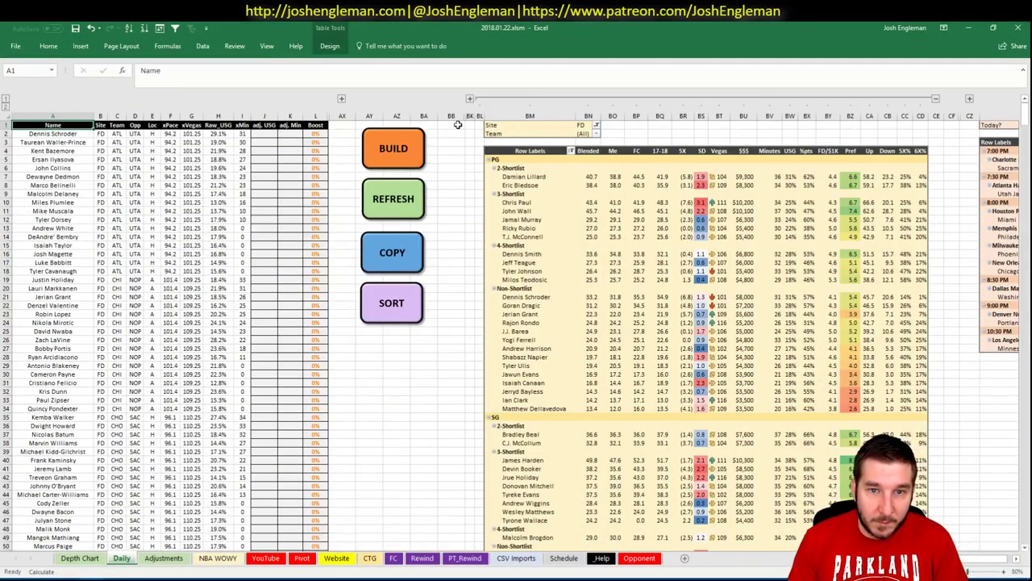
pyautogui.click(483, 100)
pyautogui.click(471, 100)
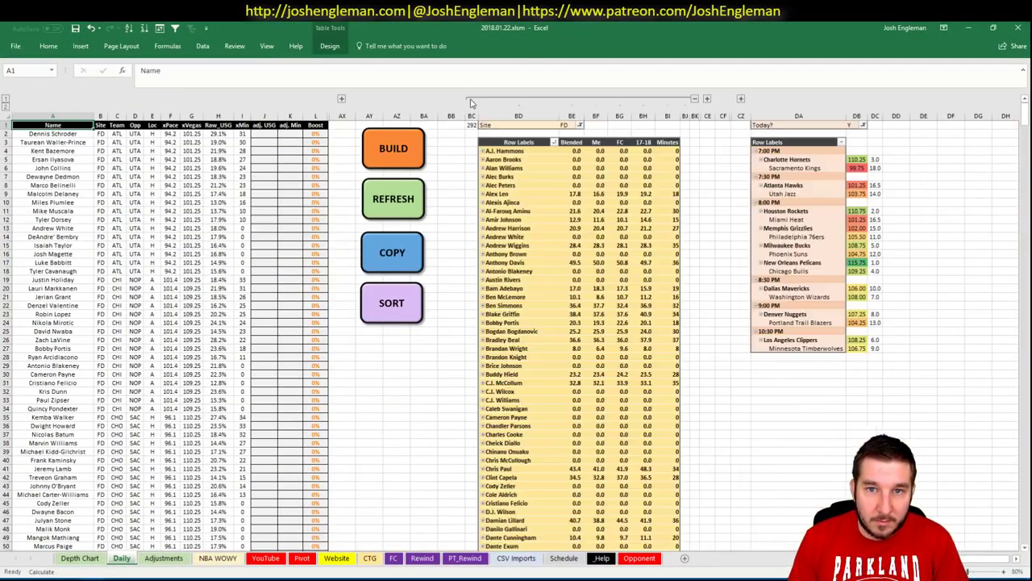
# Copy the player projections from the Daily sheet and upload them to Fantasy Cruncher's DraftKings NBA 2018-01-22 projections page
pyautogui.click(397, 255)
pyautogui.hotkey('alt', 'Tab')
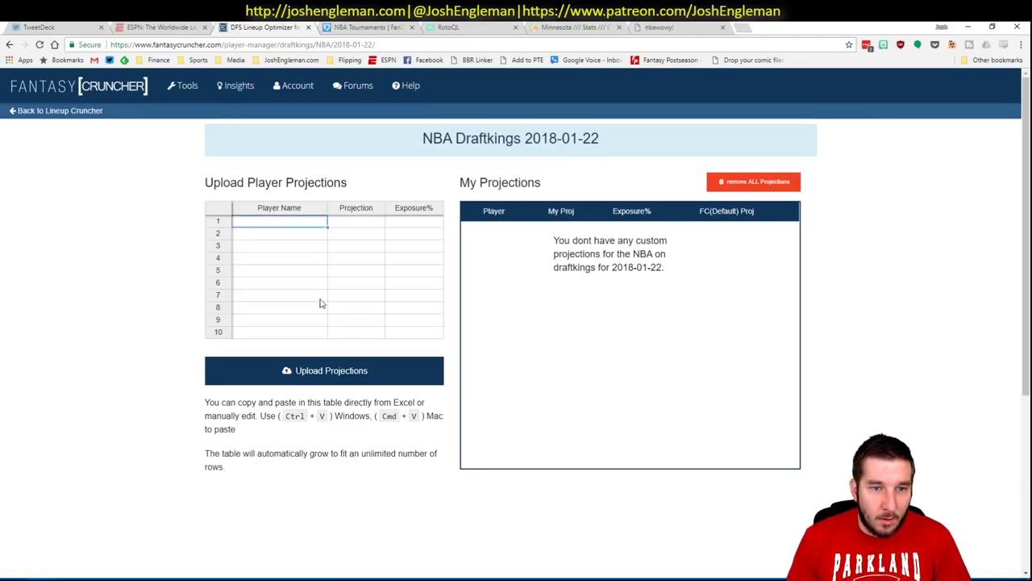
pyautogui.hotkey('ctrl', 'v')
pyautogui.click(361, 369)
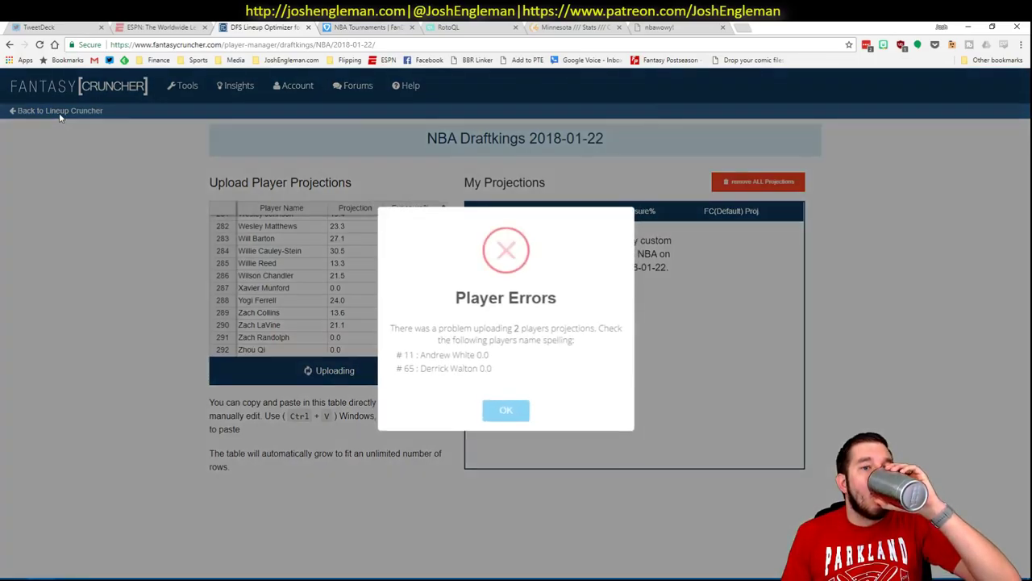
pyautogui.press('Return')
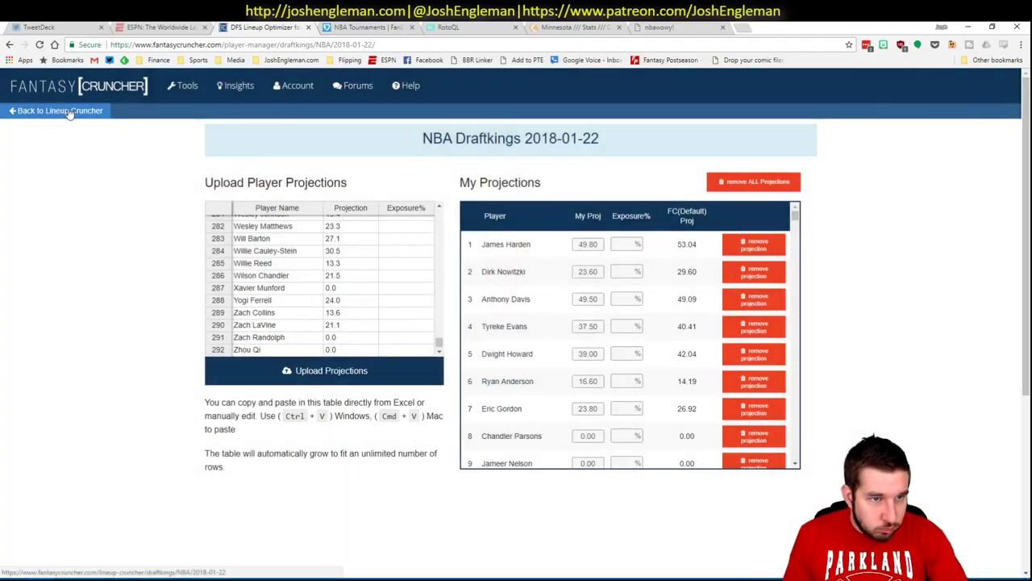
# Return to the Lineup Cruncher and calculate 20 DraftKings lineups using My Projections with the randomness setting at 10%
pyautogui.click(70, 112)
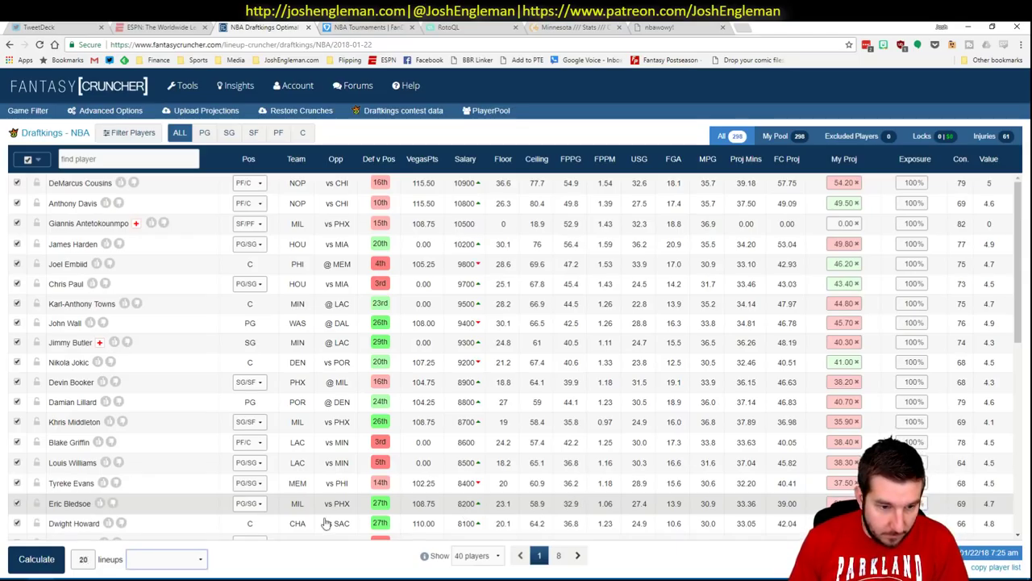
pyautogui.click(194, 558)
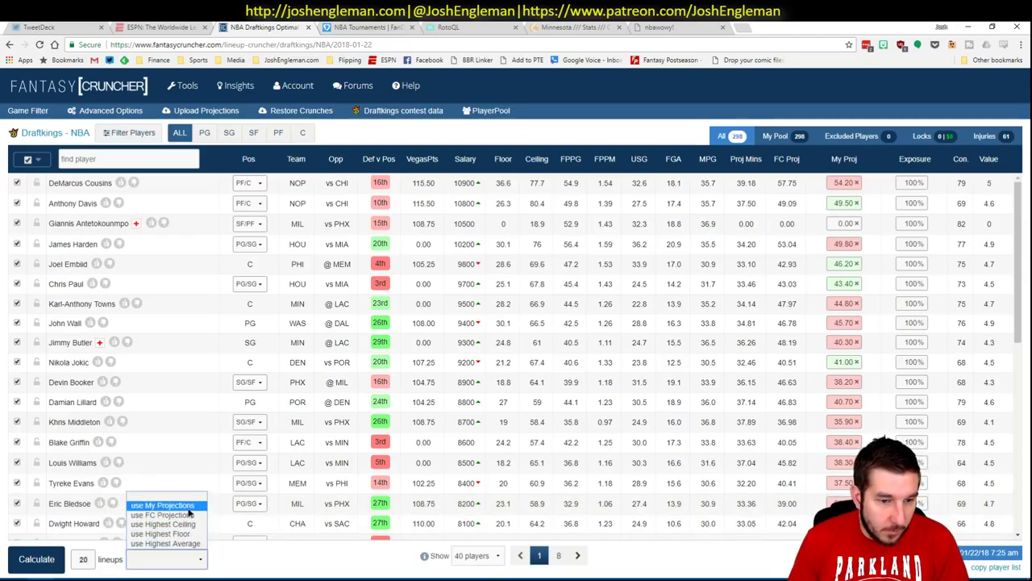
pyautogui.click(161, 505)
pyautogui.click(111, 110)
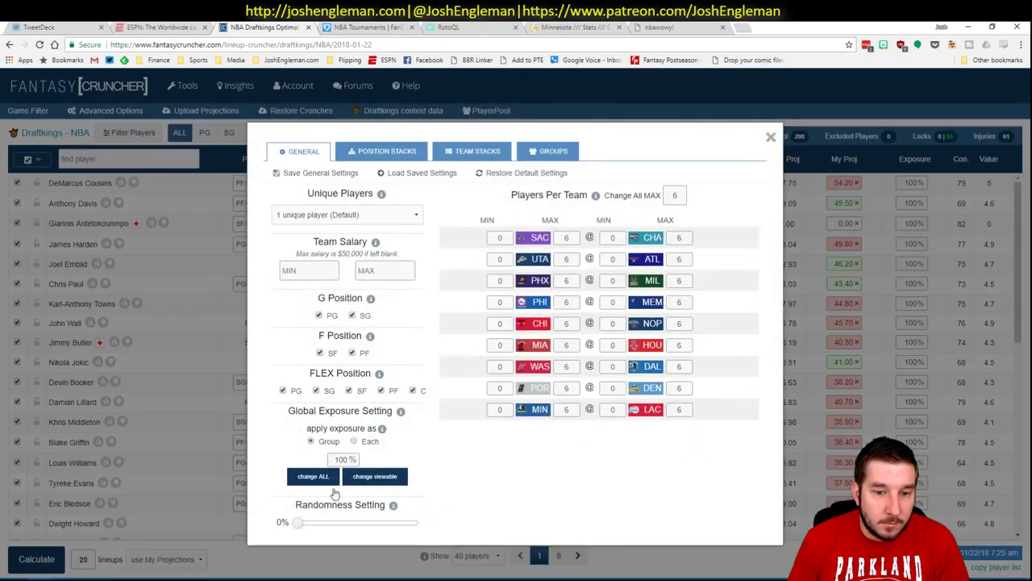
pyautogui.moveTo(299, 526); pyautogui.dragTo(310, 526)
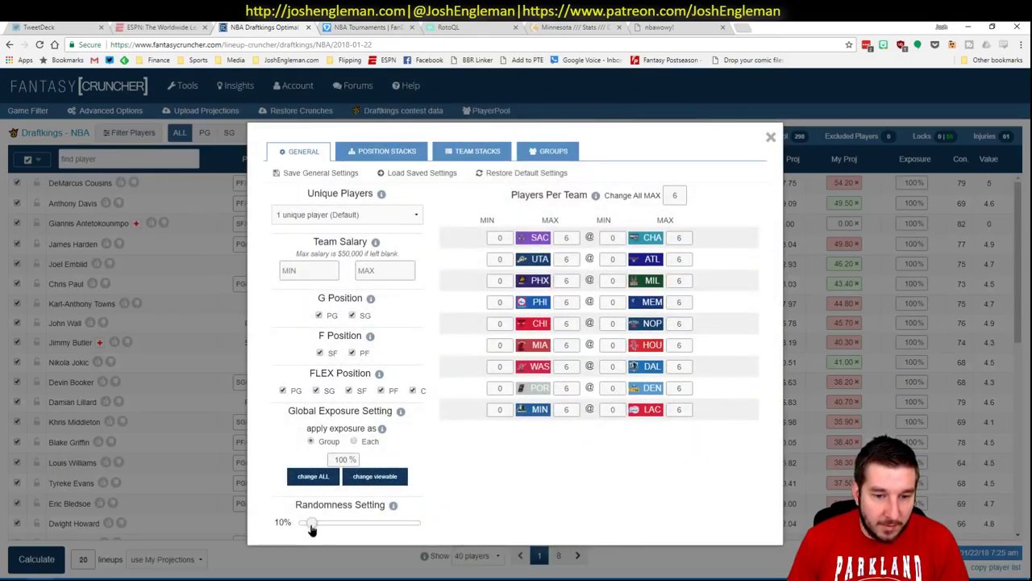
pyautogui.click(771, 137)
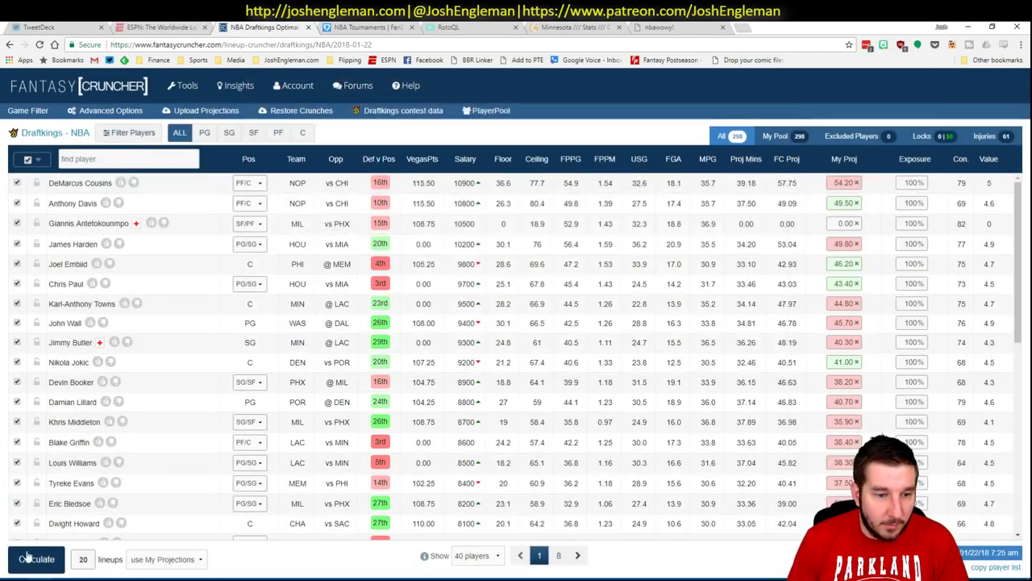
pyautogui.click(37, 559)
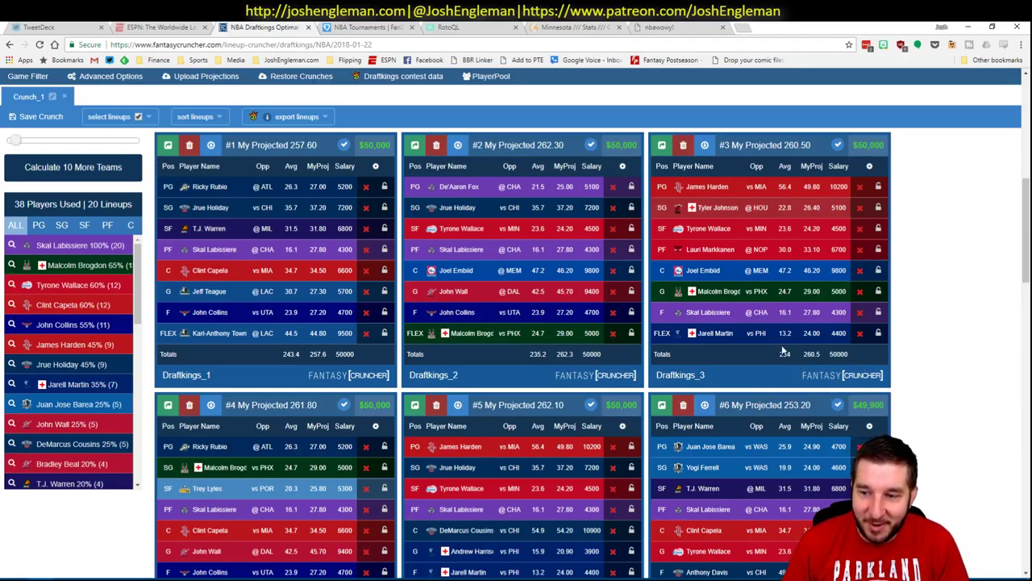
# Filter the lineups by Skal Labissiere, and switch to Excel to view the Daily sheet's expanded DraftKings shortlist pivot
pyautogui.click(13, 246)
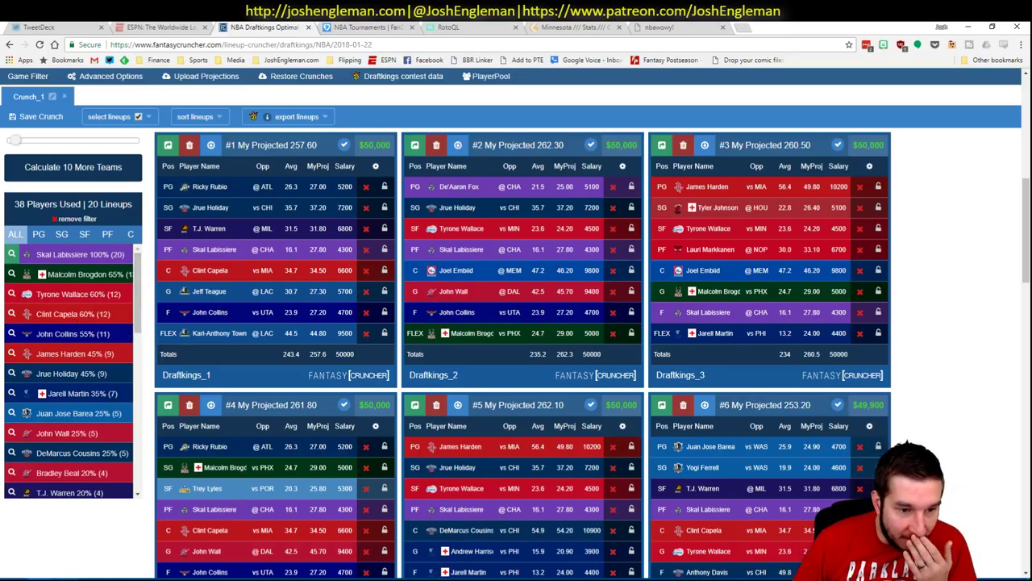
pyautogui.hotkey('alt', 'Tab')
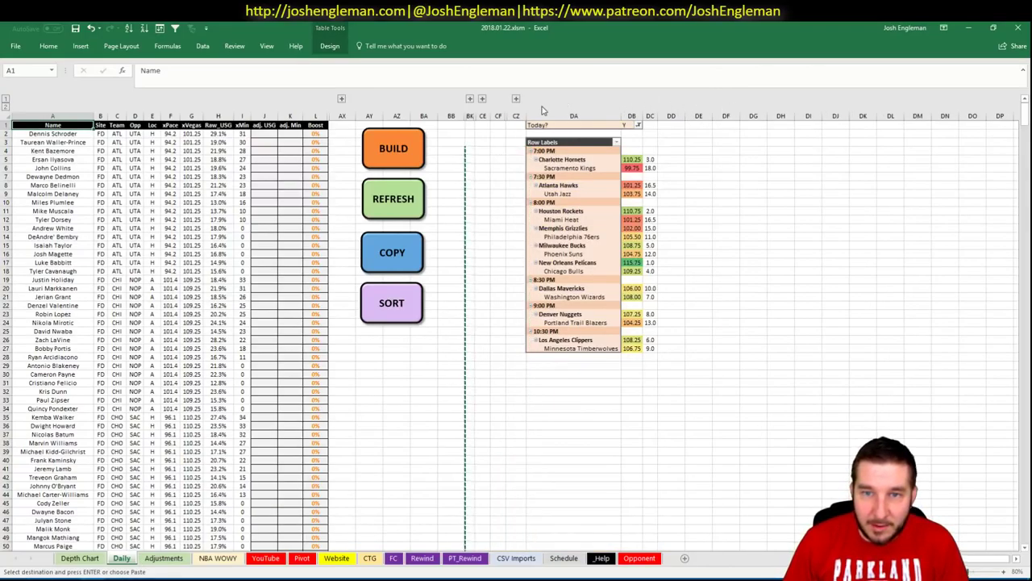
pyautogui.click(517, 98)
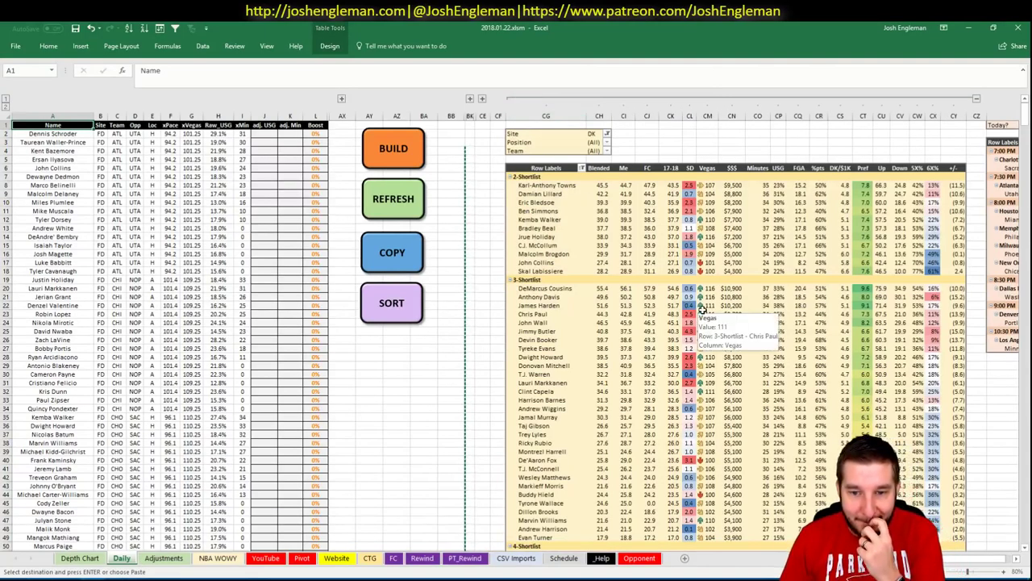
pyautogui.hscroll(3, 702, 310)
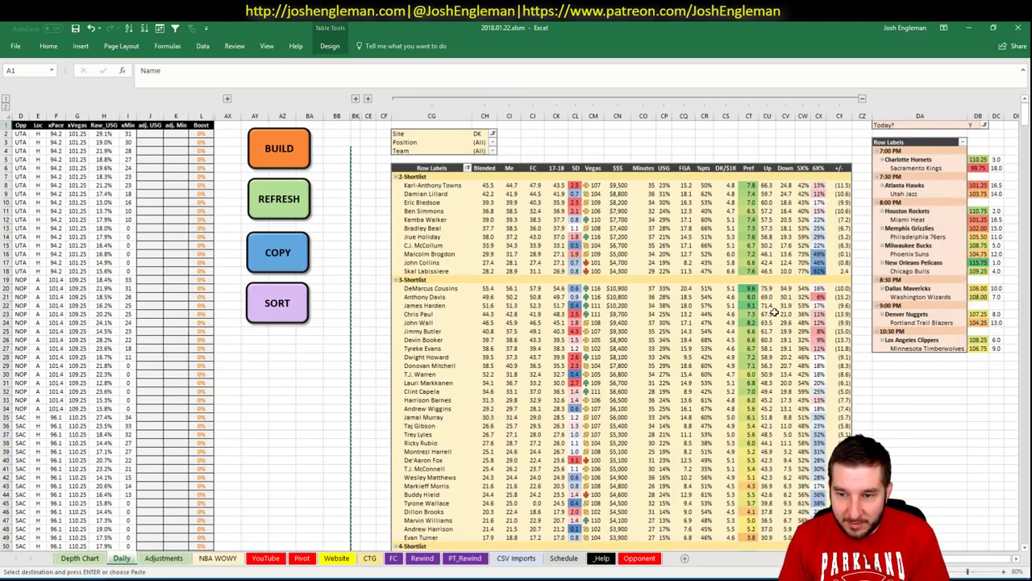
# Return to Fantasy Cruncher and narrow the DraftKings lineups to those containing Clint Capela and John Collins
pyautogui.hotkey('alt', 'Tab')
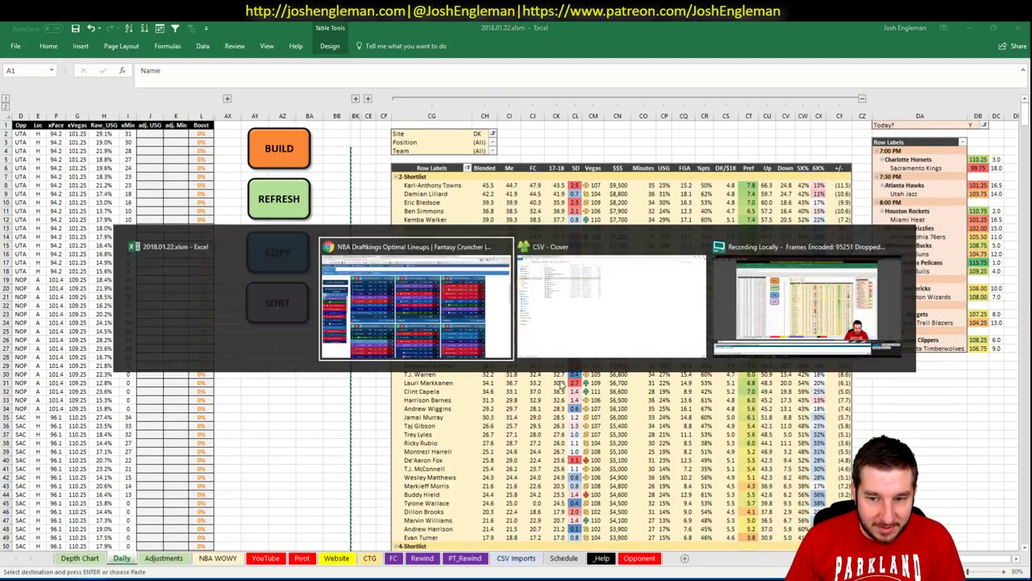
pyautogui.click(11, 314)
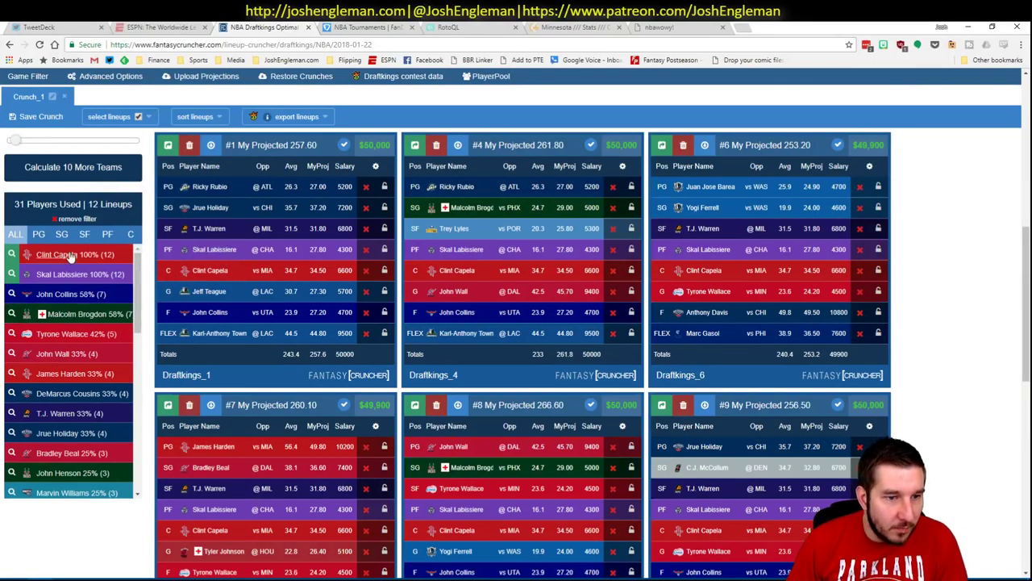
pyautogui.click(11, 293)
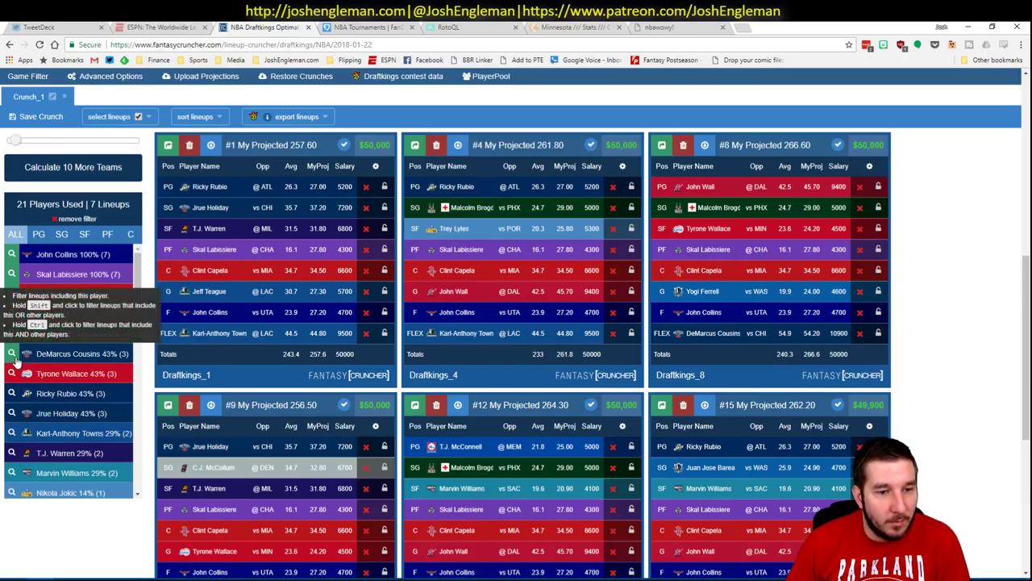
# List only the centers in the player filter and review the lineups that pair Clint Capela with Karl-Anthony Towns
pyautogui.click(130, 234)
pyautogui.hotkey('alt', 'Tab')
pyautogui.hotkey('alt', 'Tab')
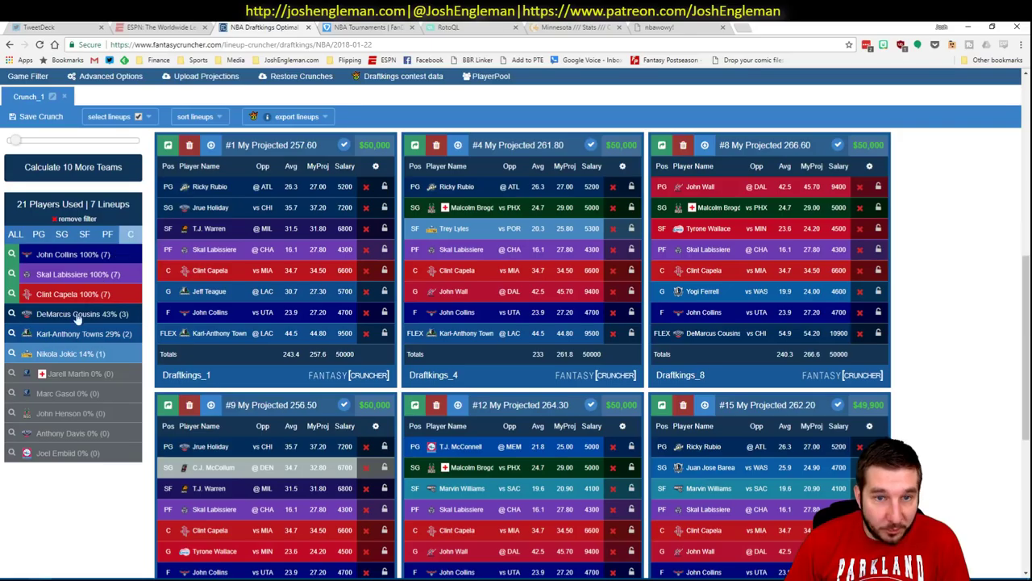
pyautogui.click(12, 334)
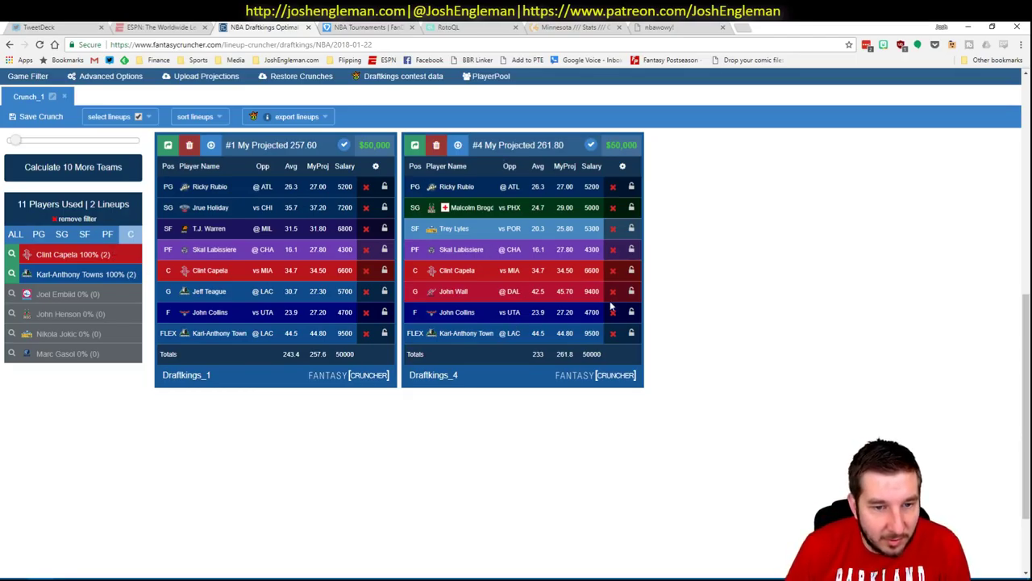
pyautogui.scroll(2, 726, 300)
pyautogui.scroll(-2, 751, 304)
pyautogui.scroll(1, 755, 307)
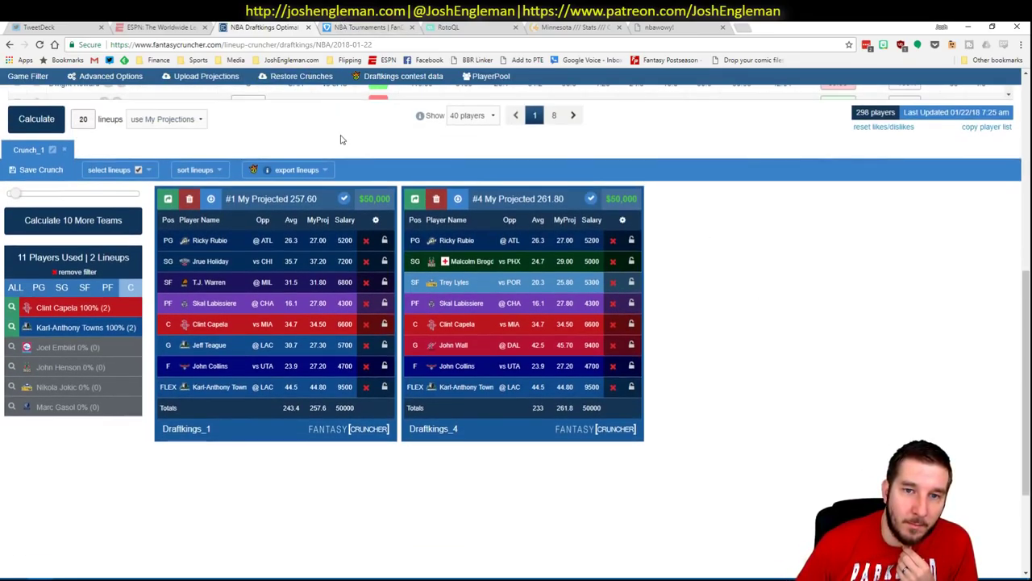
pyautogui.scroll(5, 875, 337)
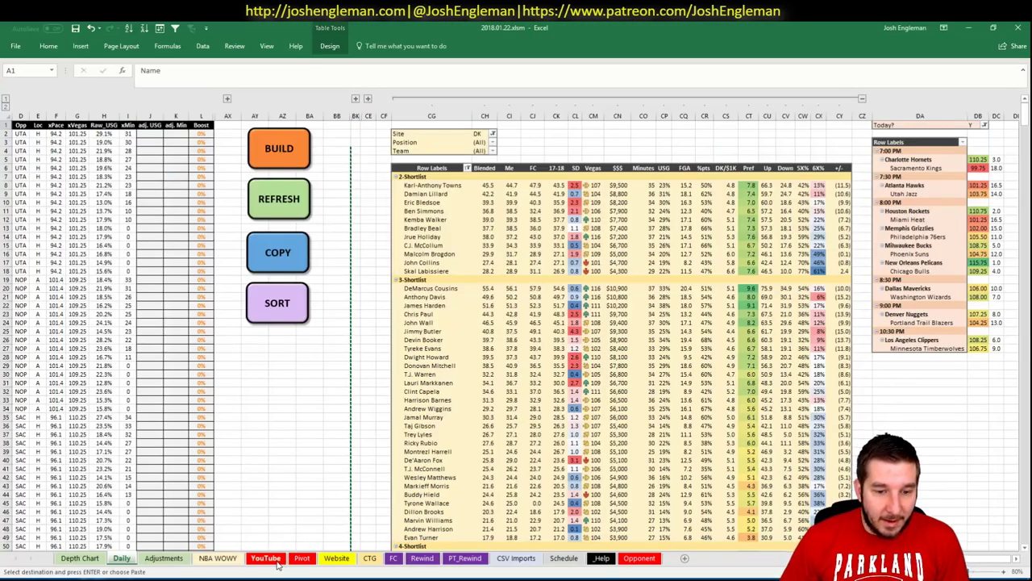
# Switch to Excel and open the YouTube sheet with the Minnesota versus LAC matchup table
pyautogui.click(265, 557)
pyautogui.click(384, 492)
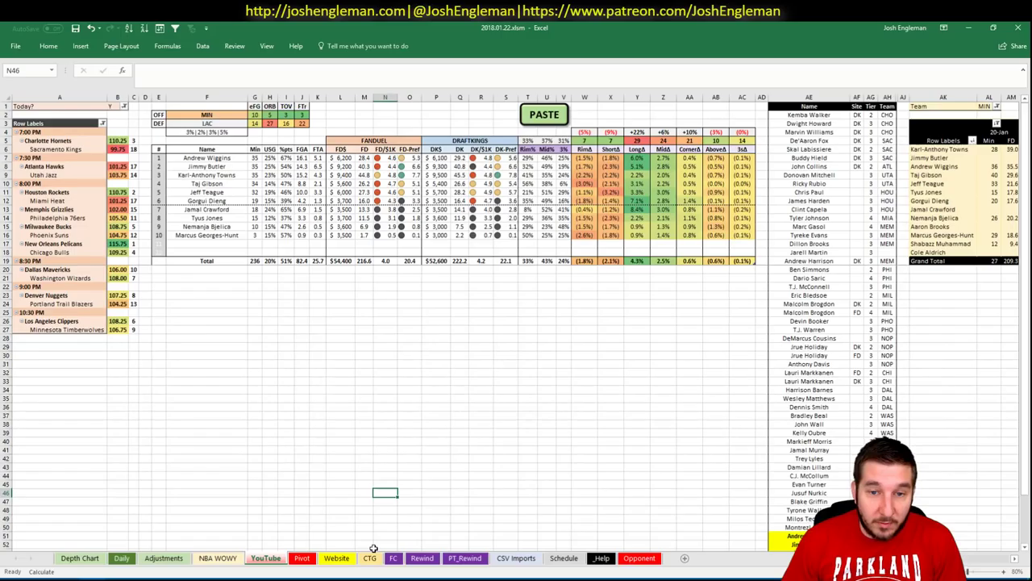
pyautogui.click(458, 340)
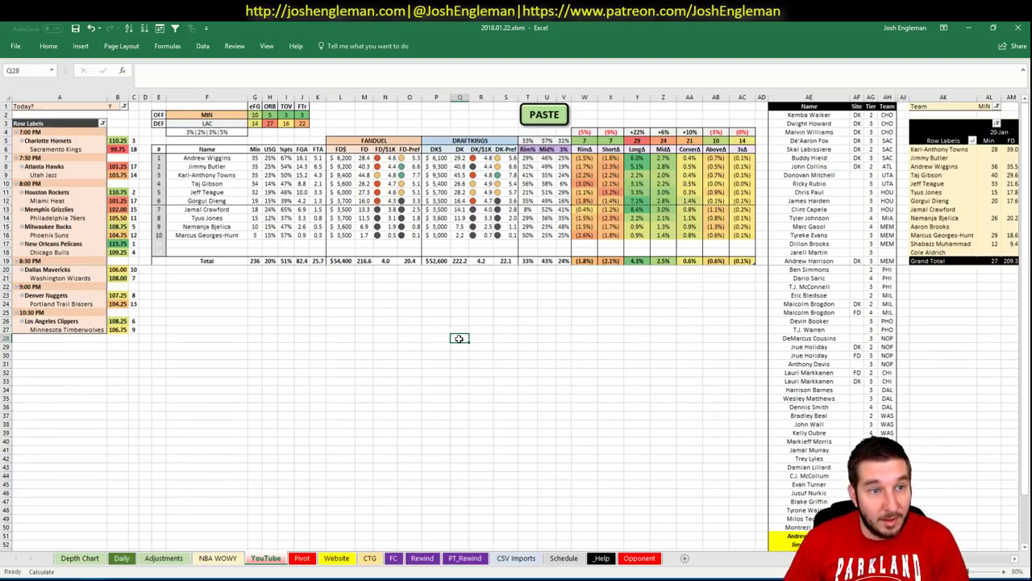
pyautogui.click(441, 297)
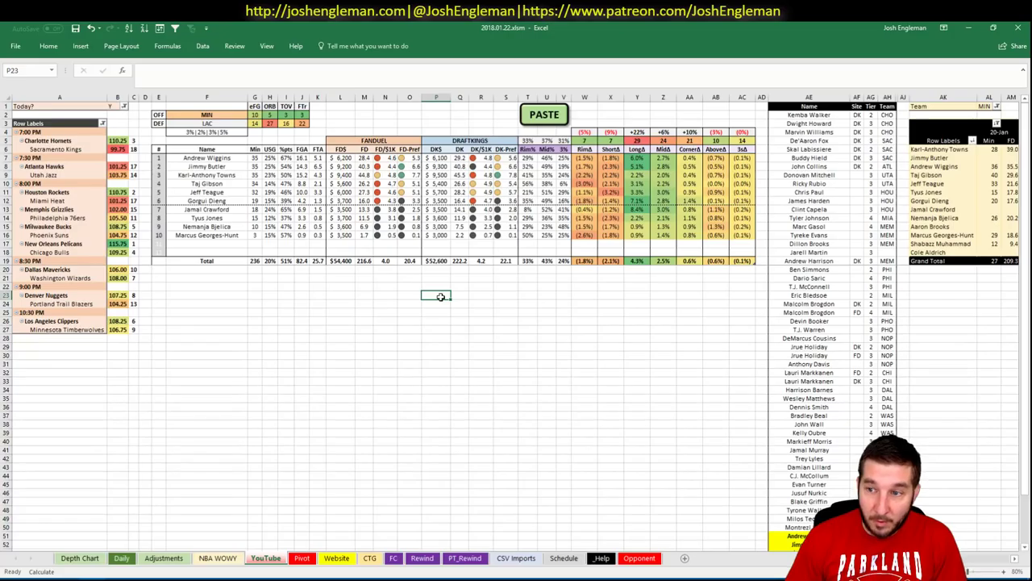